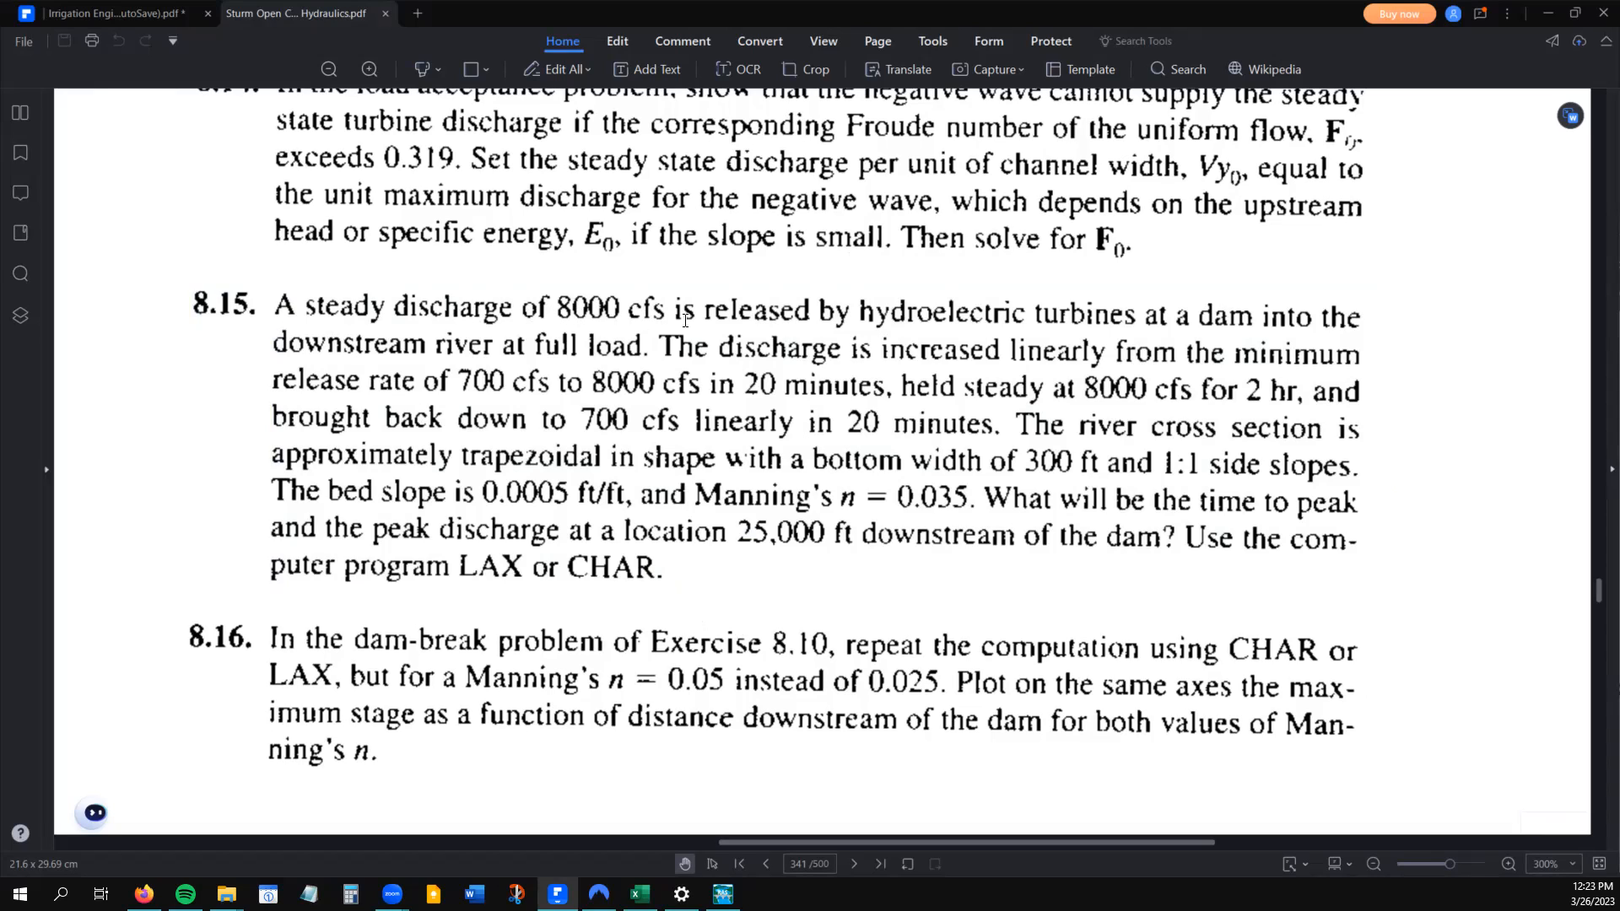
Arrange the Sturm hydraulics PDF and the Sturm 8.15 Cross Section & Hydrograph workbook side by side
drag(557, 309, 664, 311)
click(1190, 324)
click(1202, 71)
drag(1252, 12, 1619, 278)
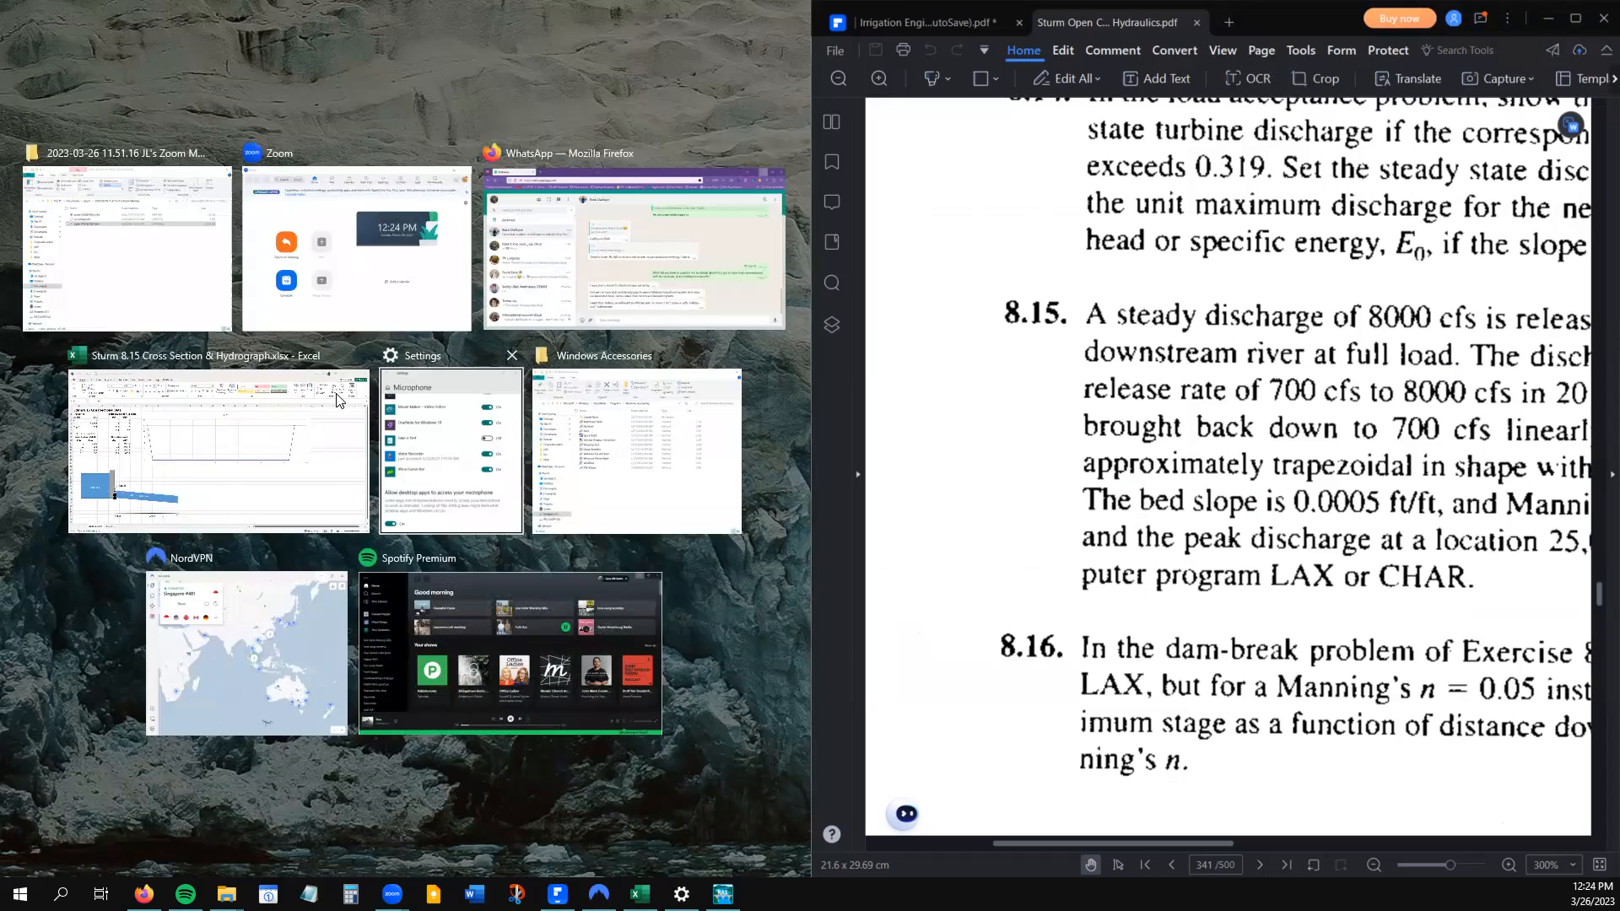
click(264, 435)
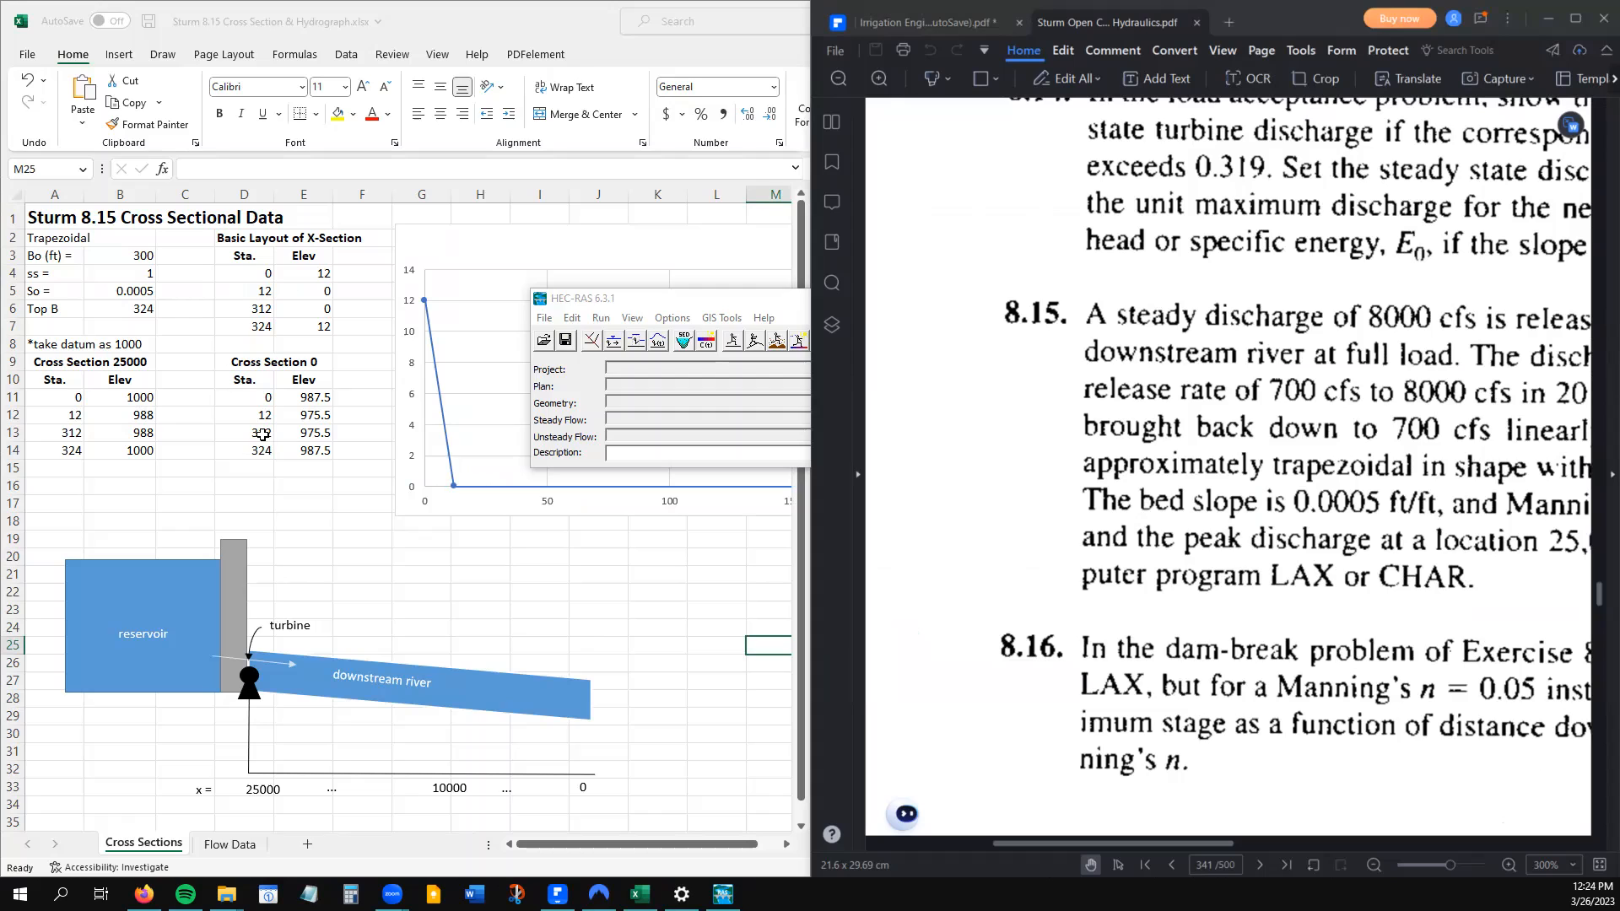
click(157, 756)
scroll(157, 756, down, 1)
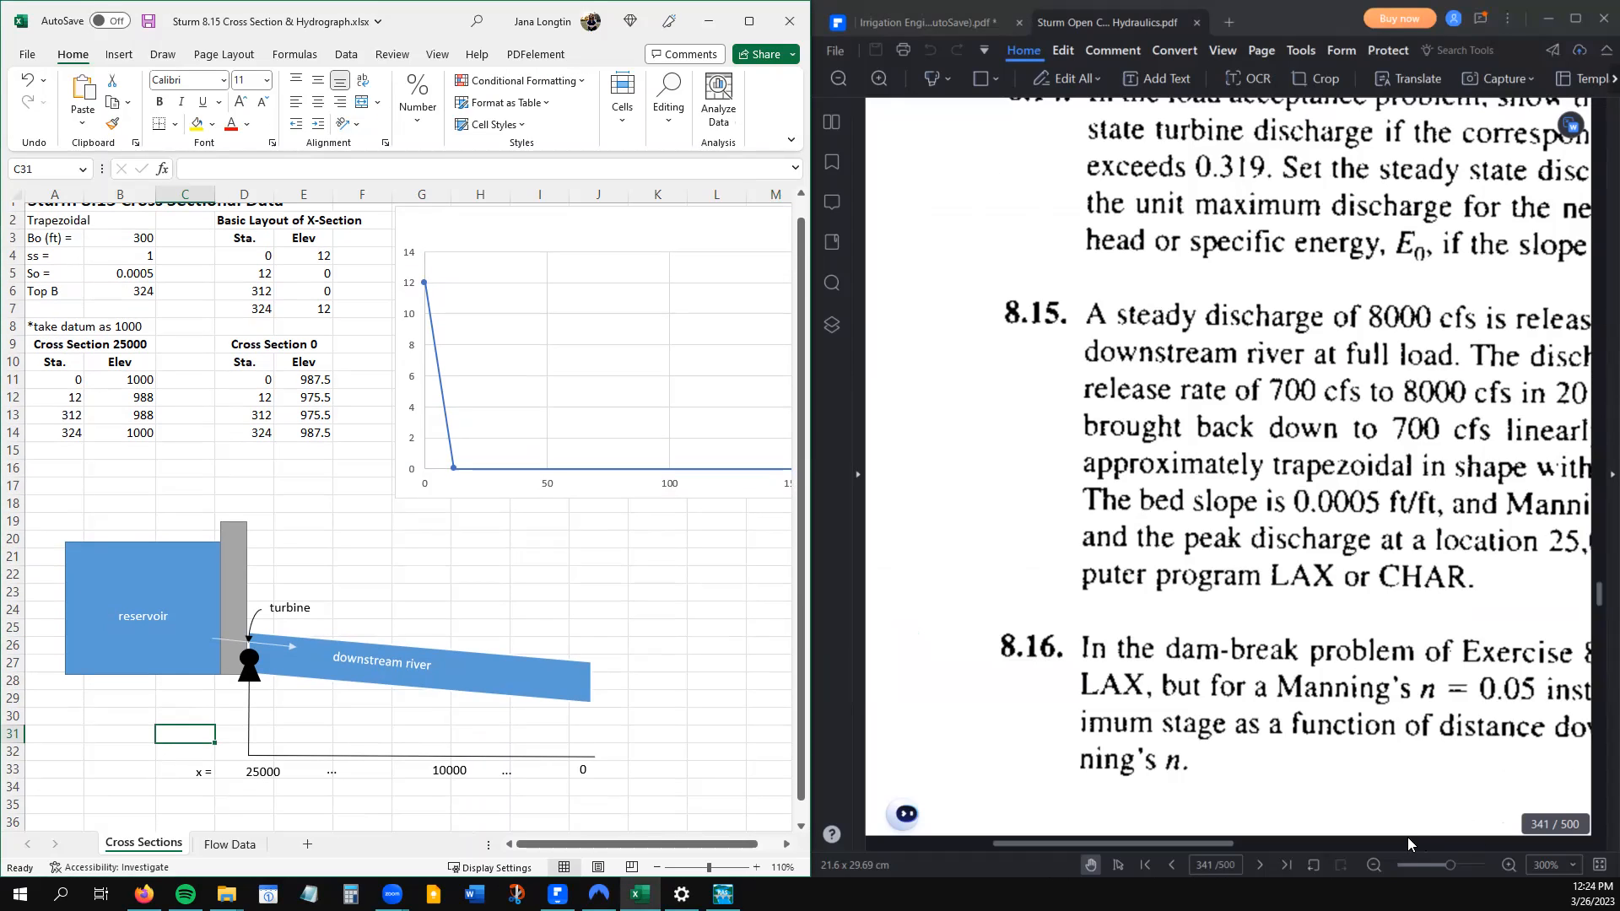
Zoom the PDF out to 200% and widen its window so the full lines of the exercise fit
click(1374, 865)
drag(1254, 611, 1115, 635)
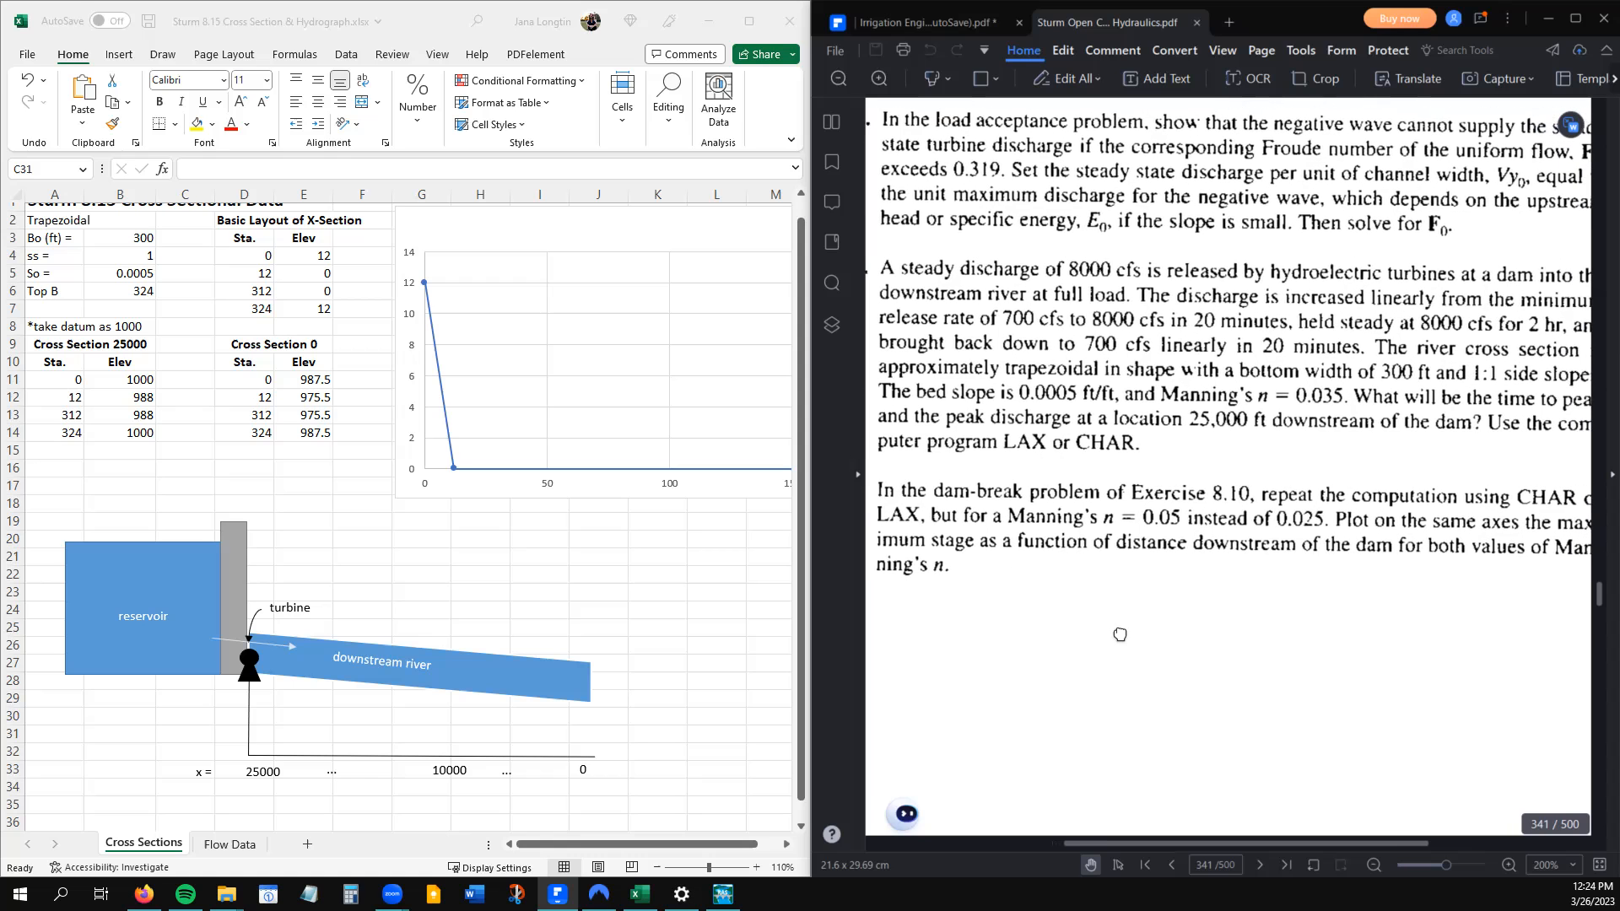
drag(809, 547, 643, 548)
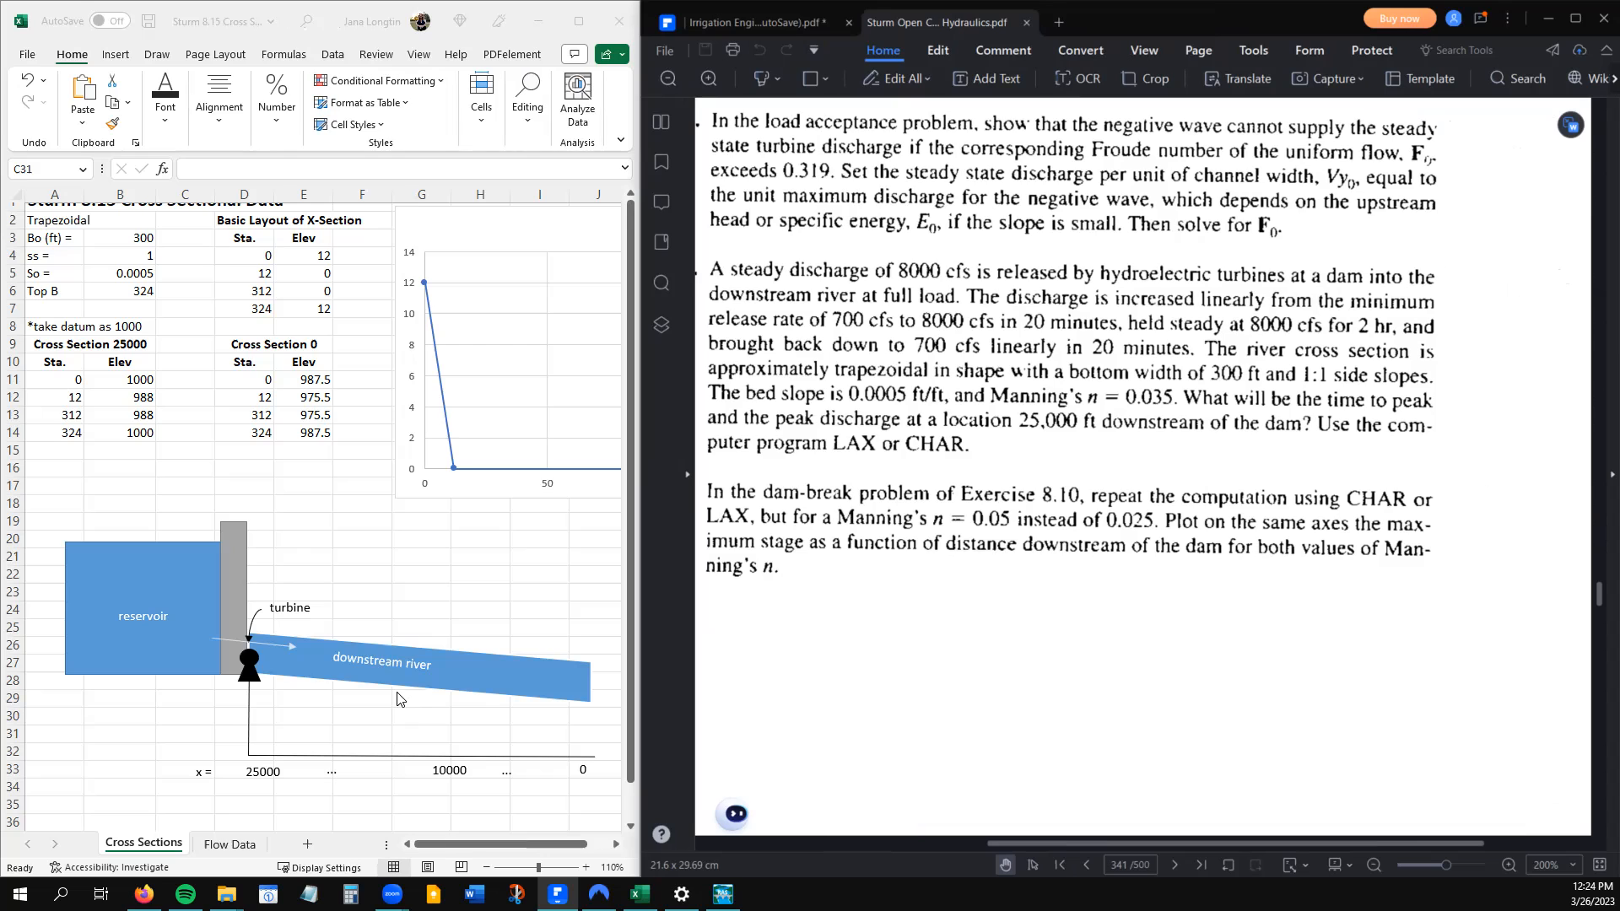
click(397, 689)
click(210, 717)
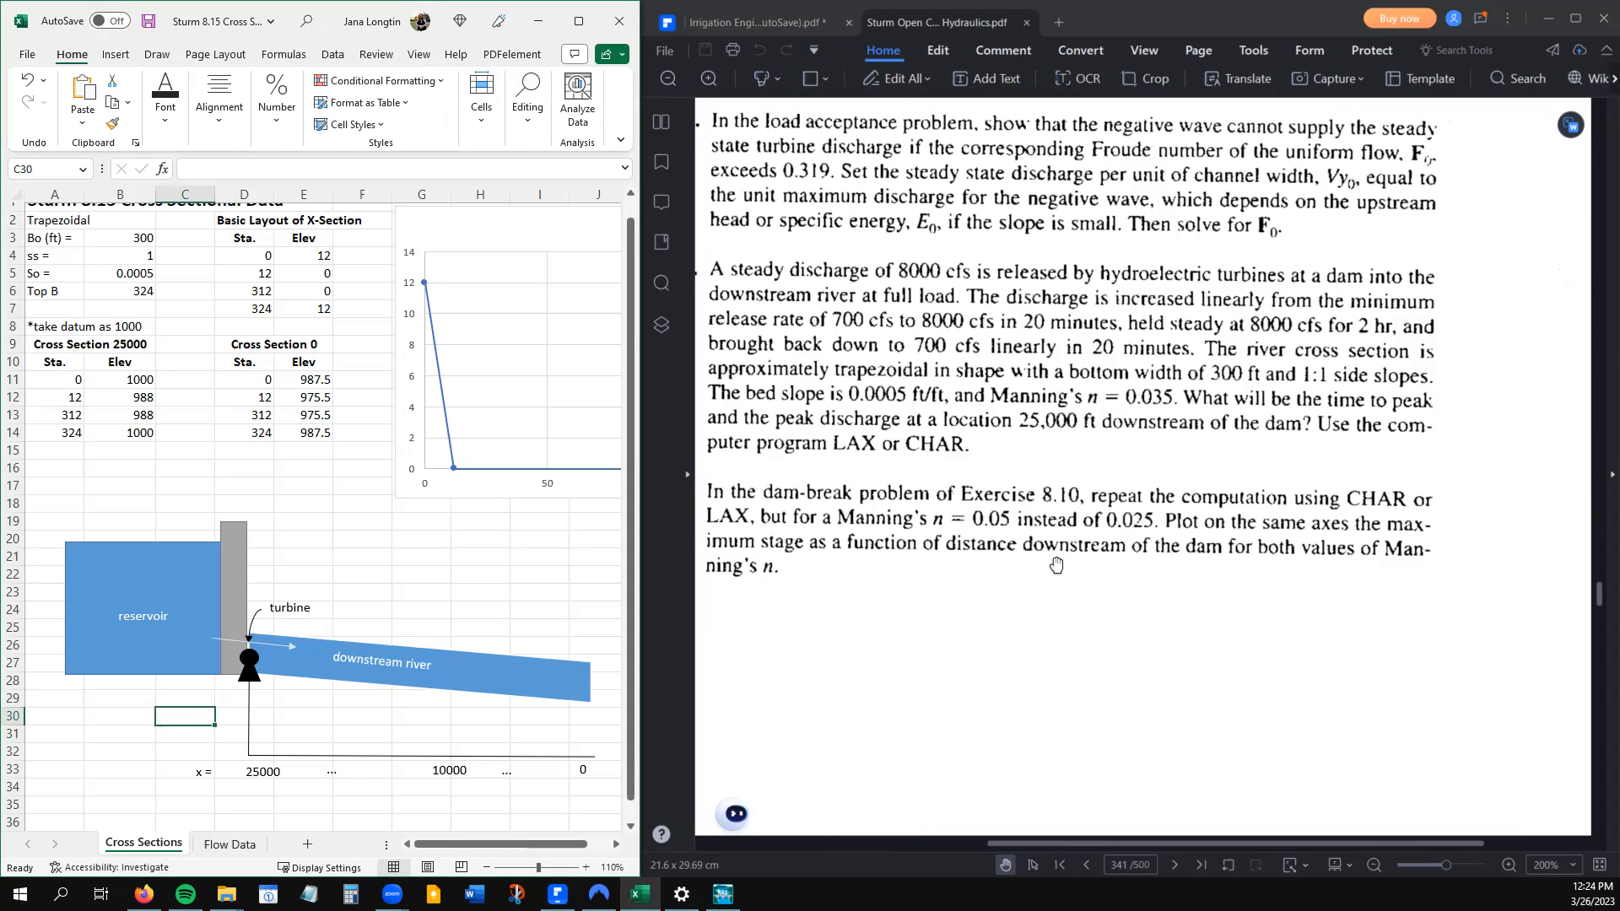
Read the discharge schedule and channel geometry in Exercise 8.15 and compare them with the workbook's cross-section chart
drag(1059, 565, 1078, 563)
drag(978, 294, 988, 294)
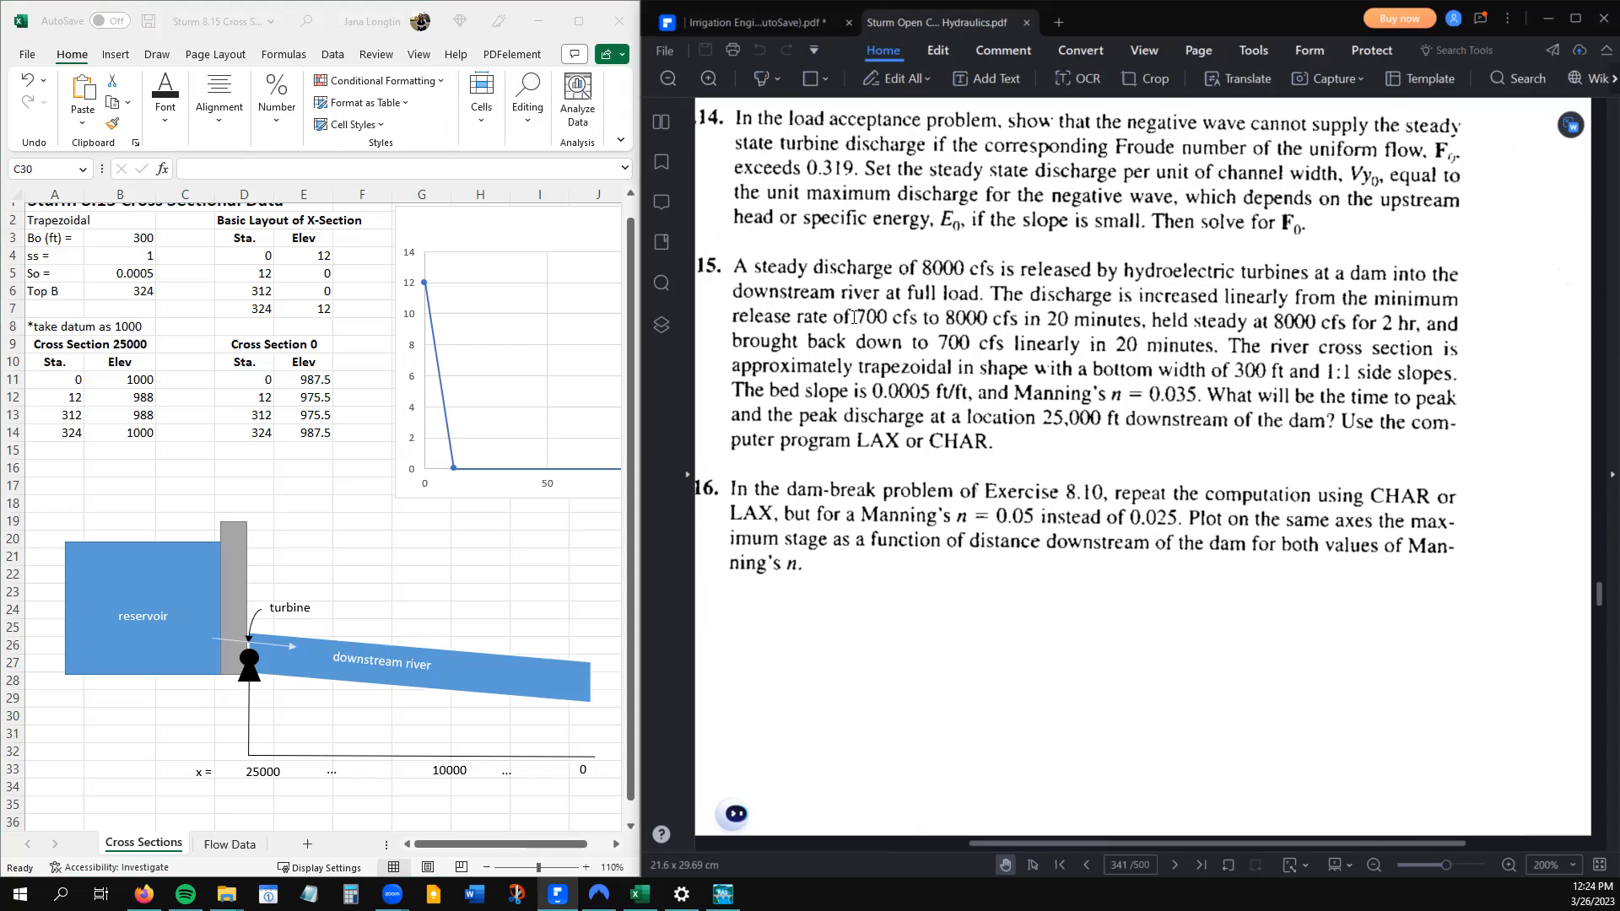
drag(856, 317, 894, 319)
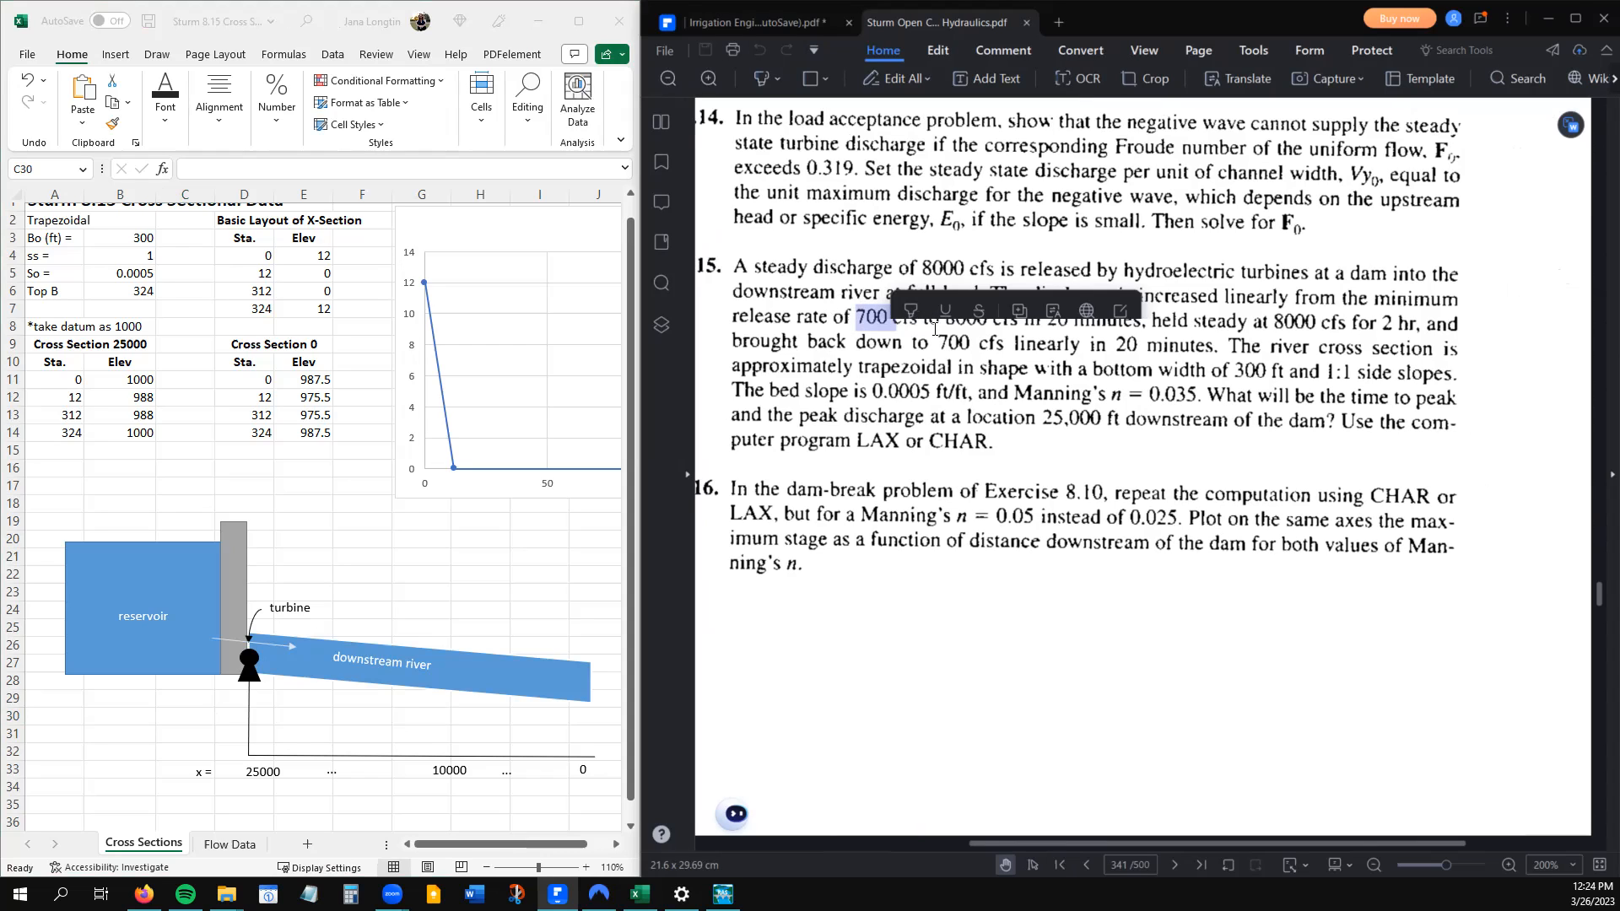
click(962, 327)
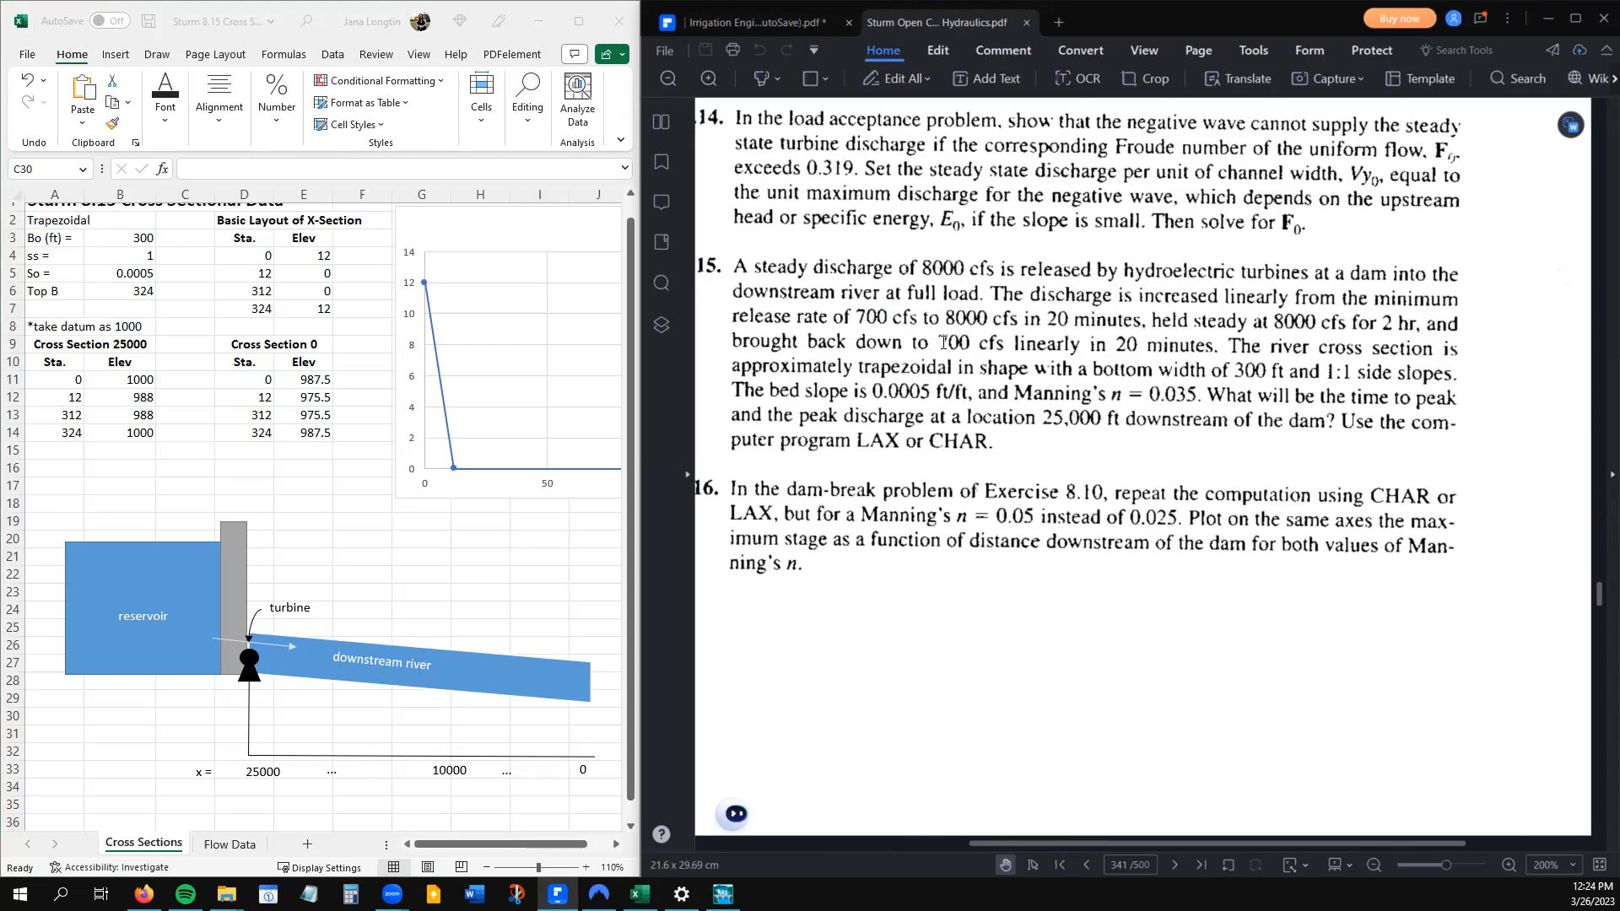
drag(979, 344, 1006, 346)
click(1126, 357)
drag(1342, 404, 1228, 346)
click(361, 452)
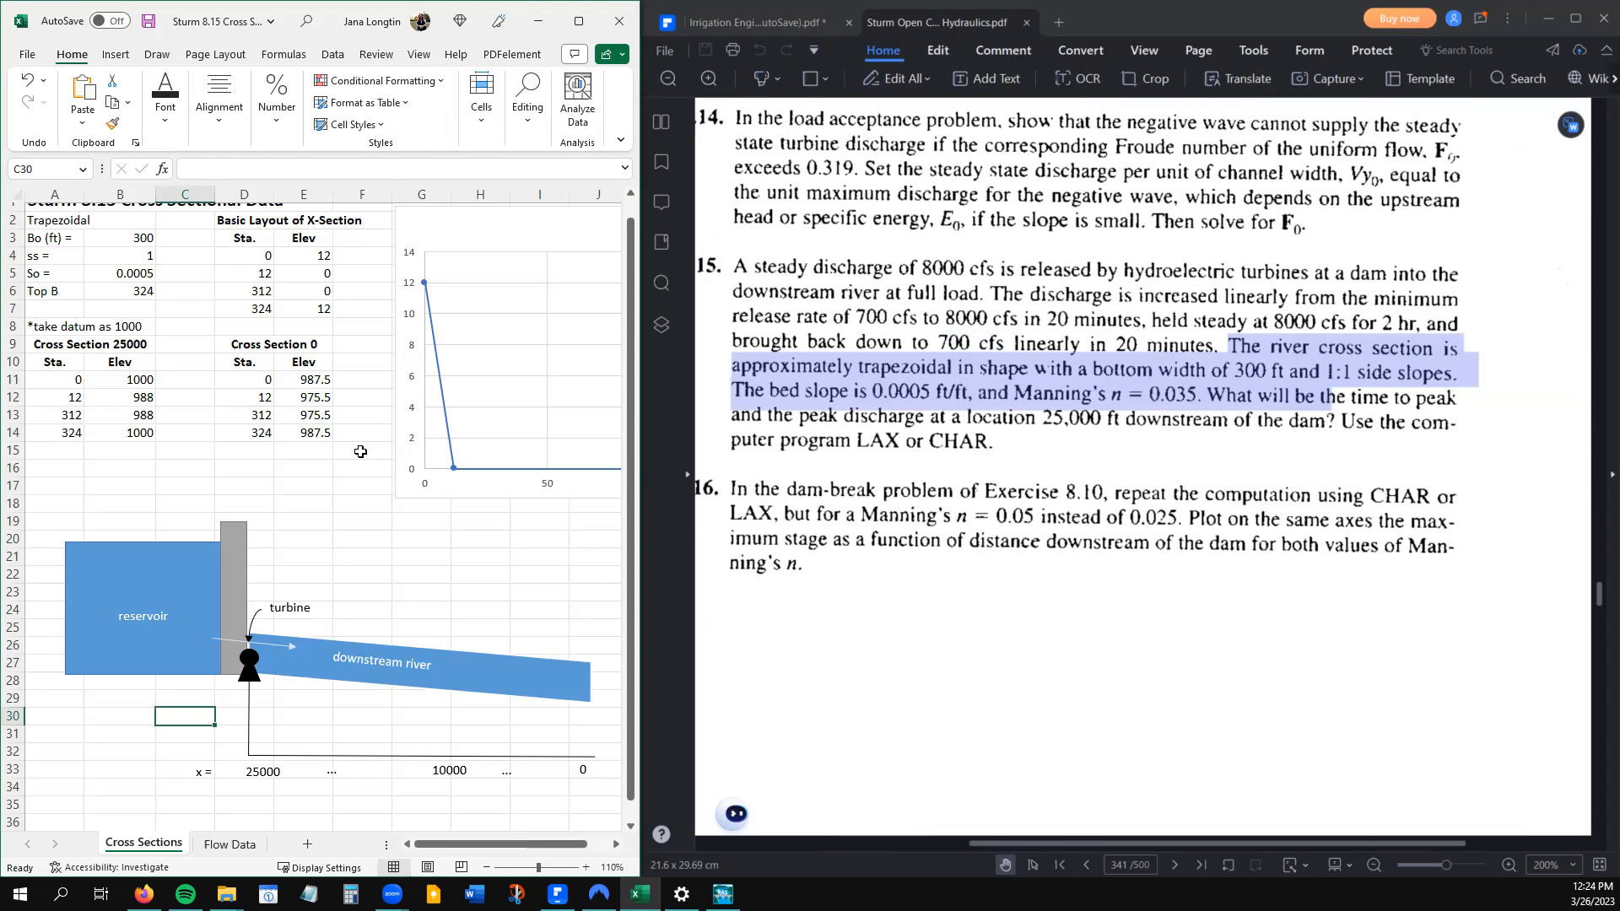
scroll(360, 451, right, 7)
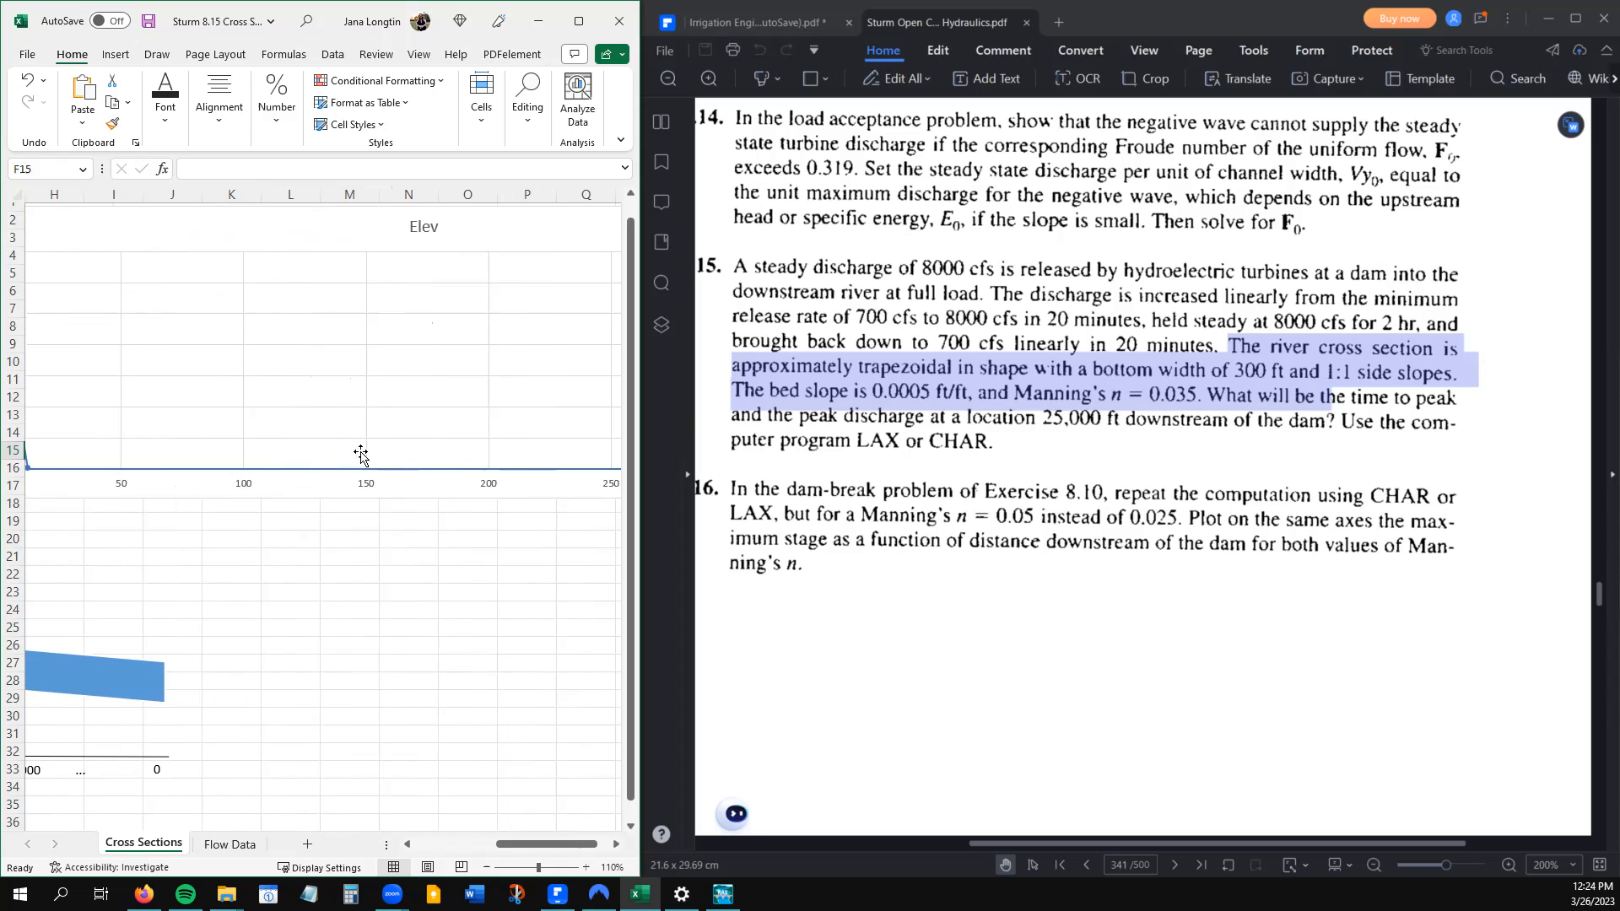
scroll(360, 452, left, 7)
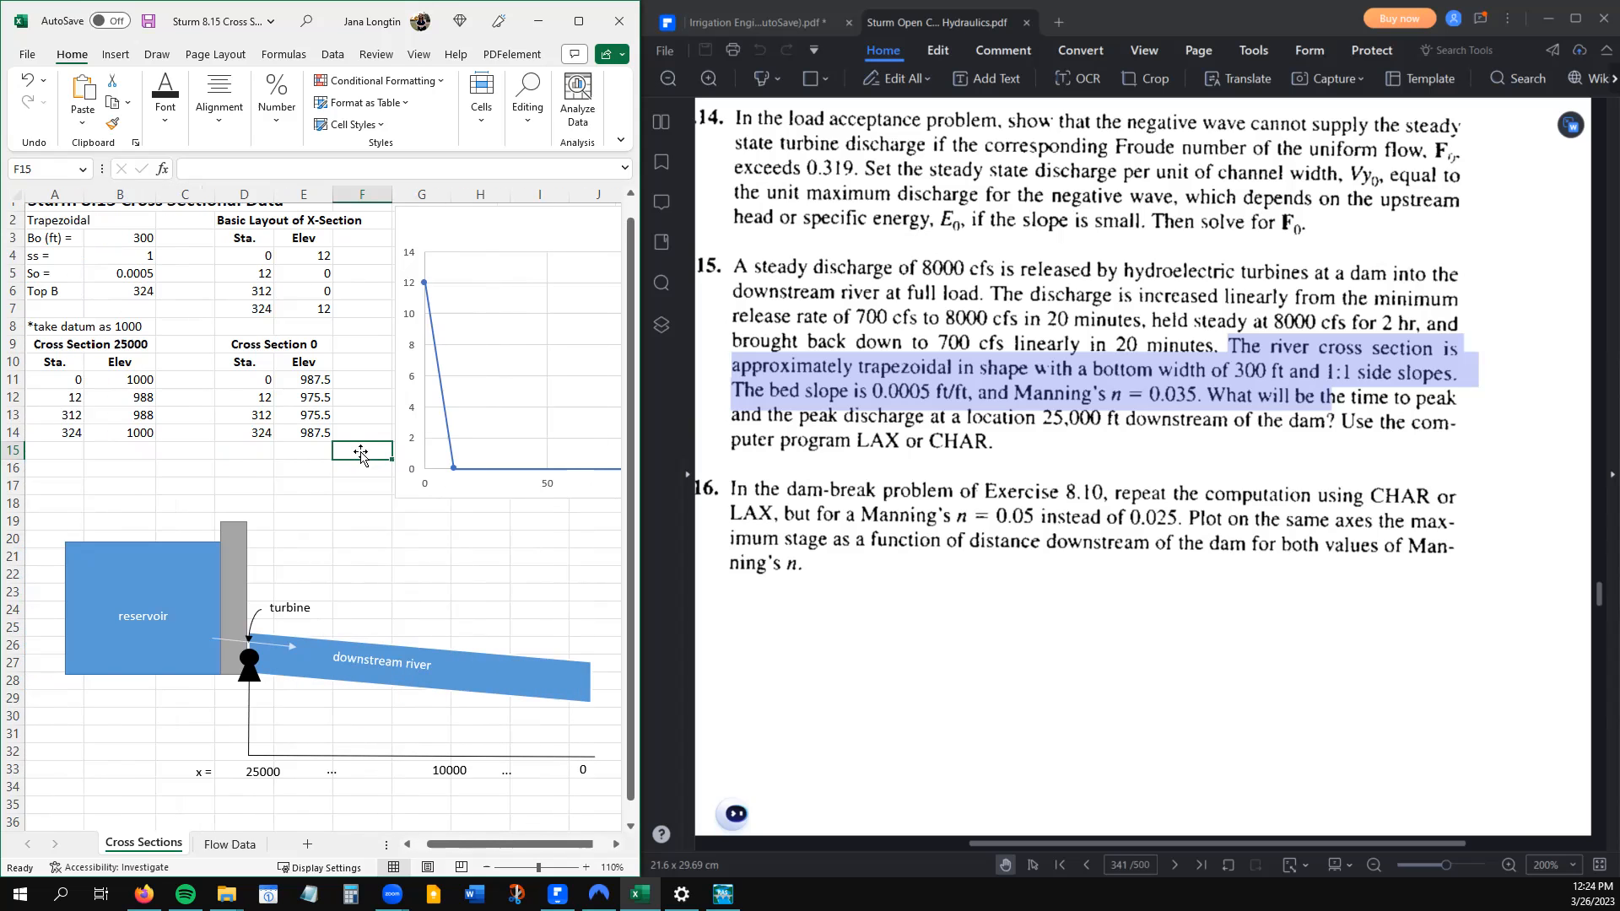
Read Exercise 8.15's bed slope, Manning's n and the question about peak time and peak discharge downstream of the dam
click(1043, 432)
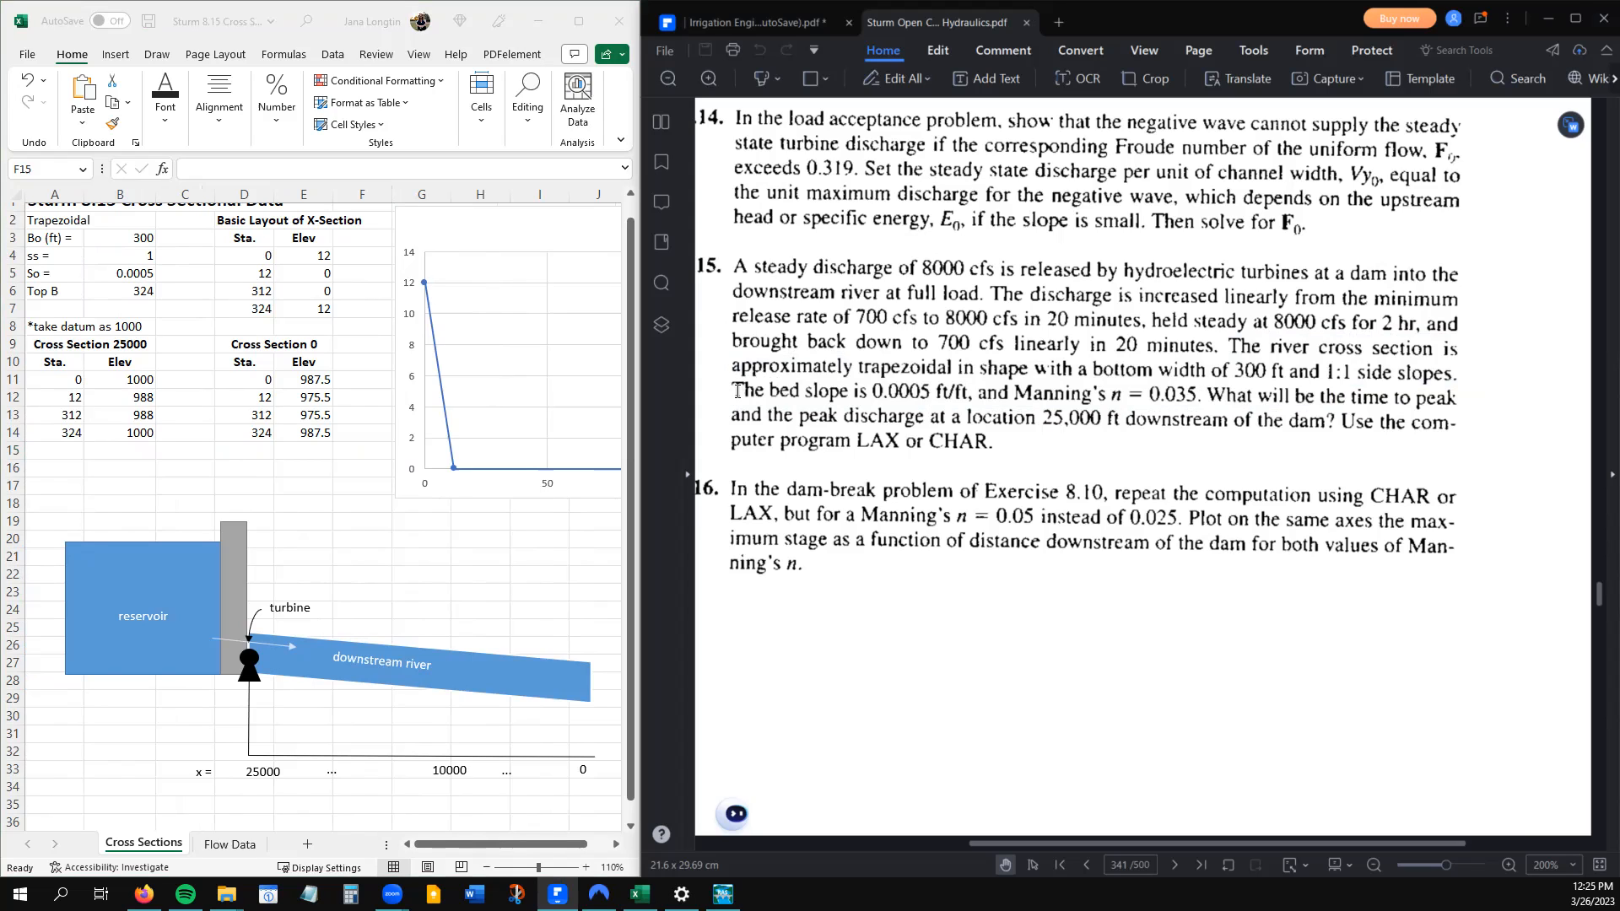
drag(738, 391, 1208, 400)
click(1208, 395)
drag(935, 462, 926, 422)
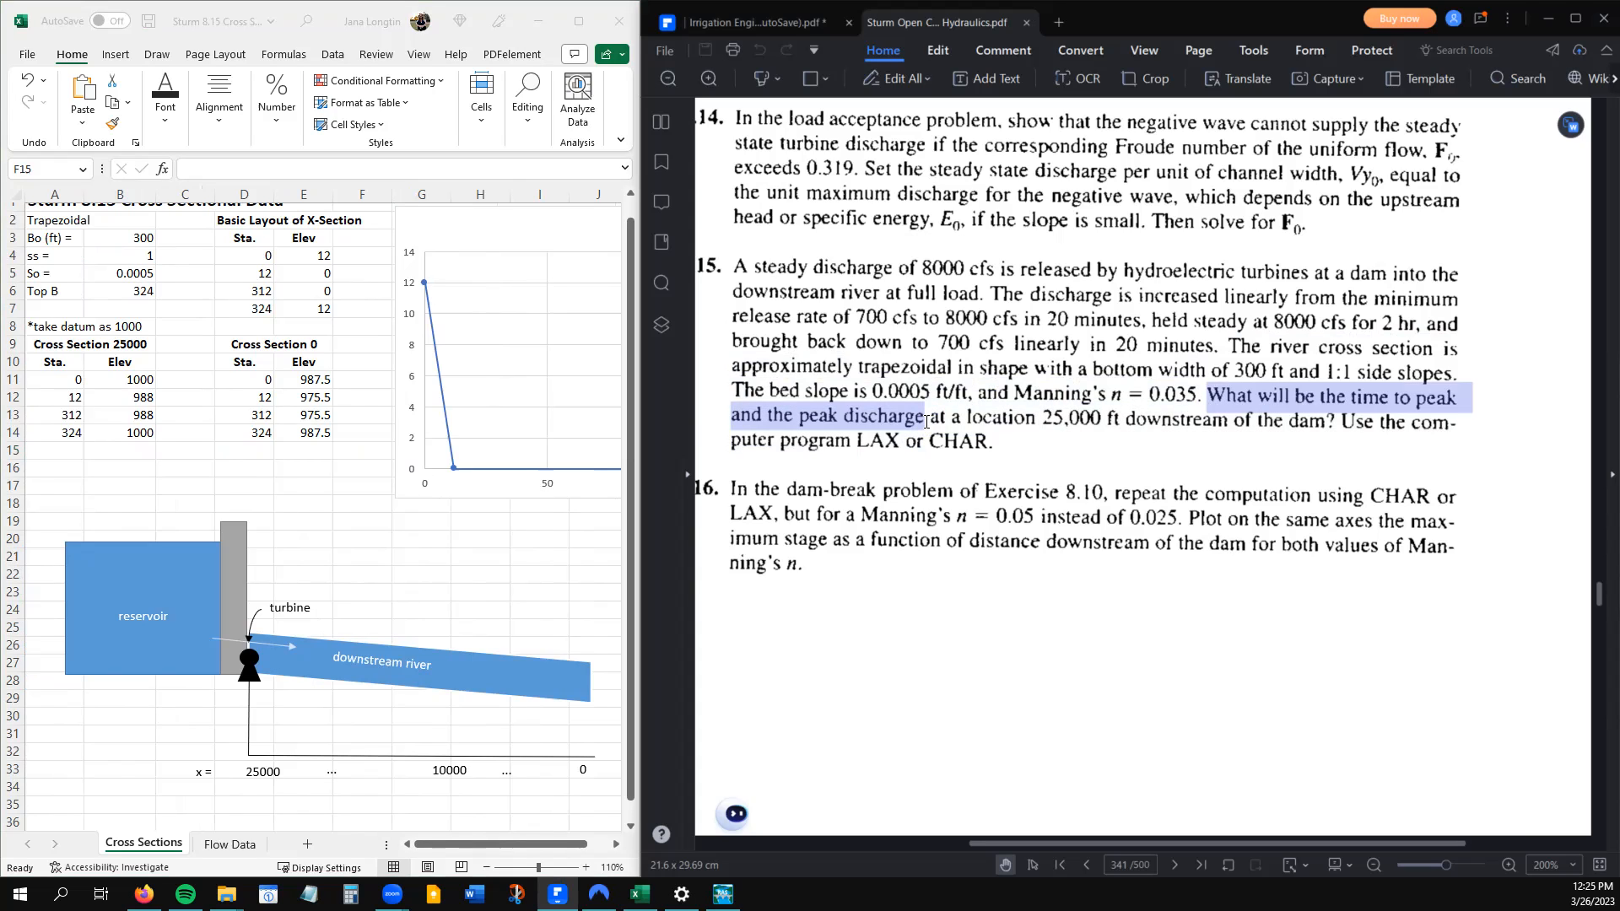
drag(925, 422, 1338, 427)
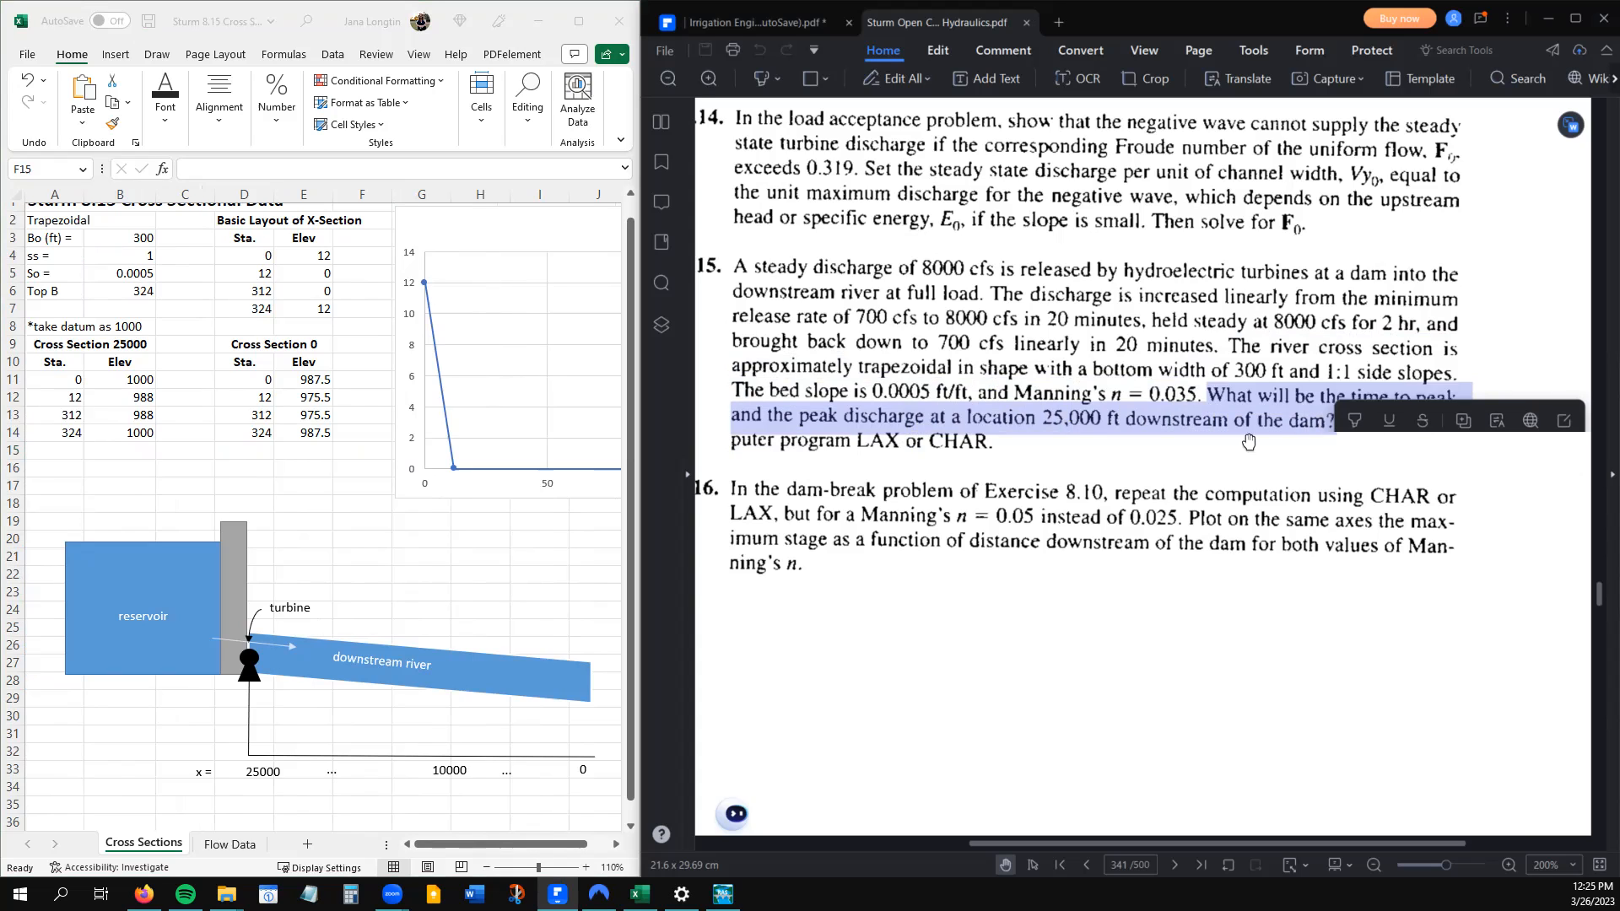
click(1070, 453)
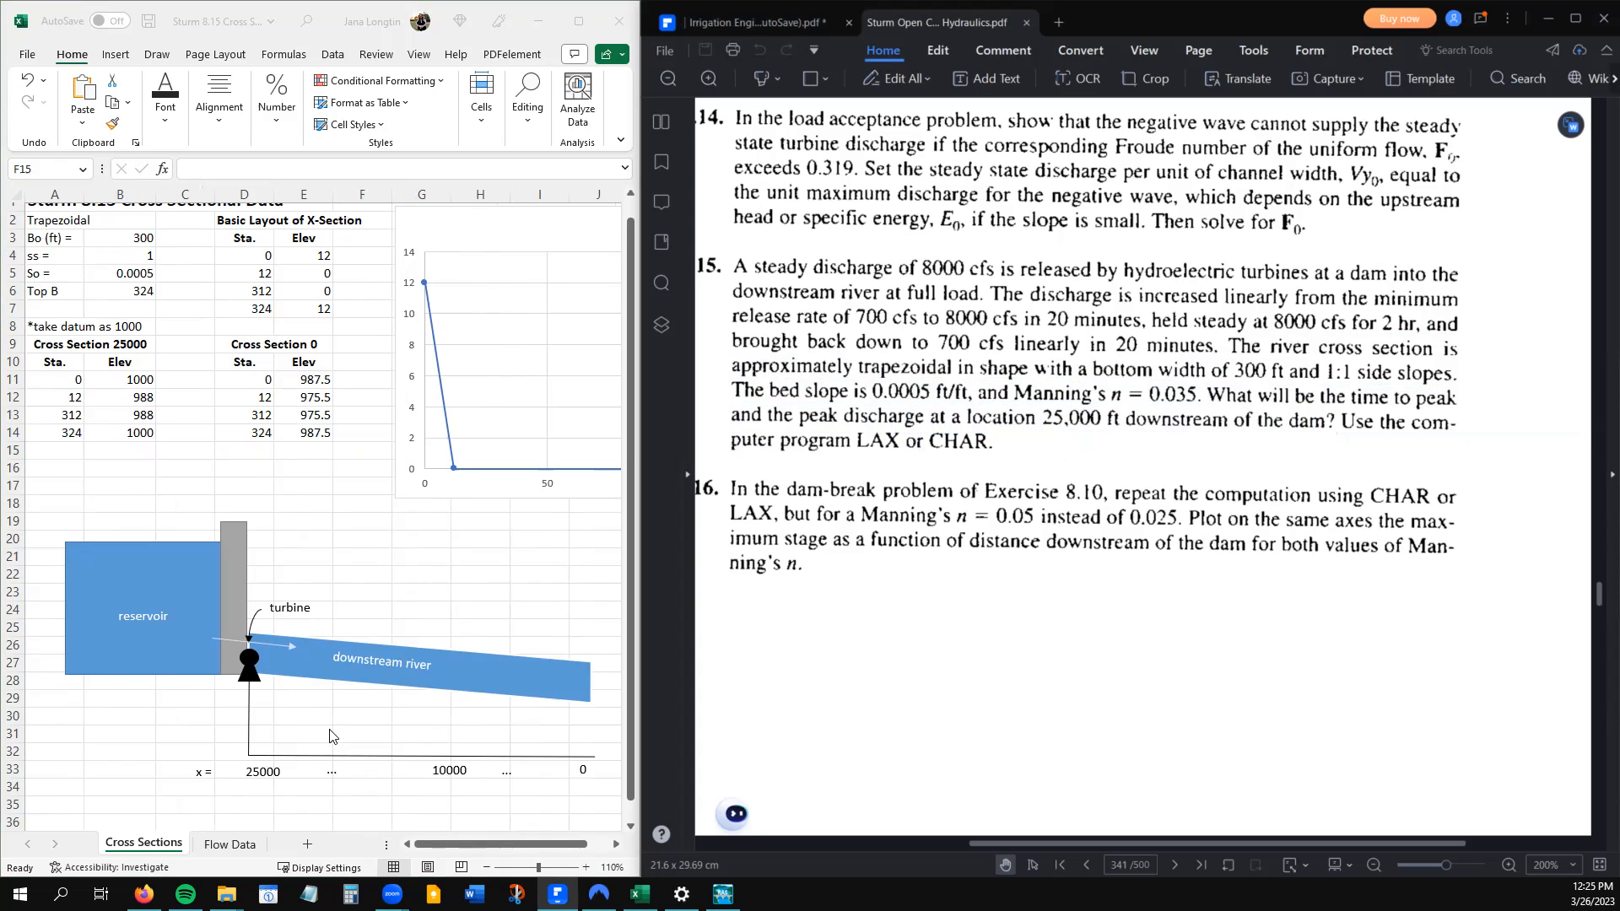
Examine the upstream and downstream x station labels beneath the reservoir and river sketch on the Cross Sections sheet
click(259, 774)
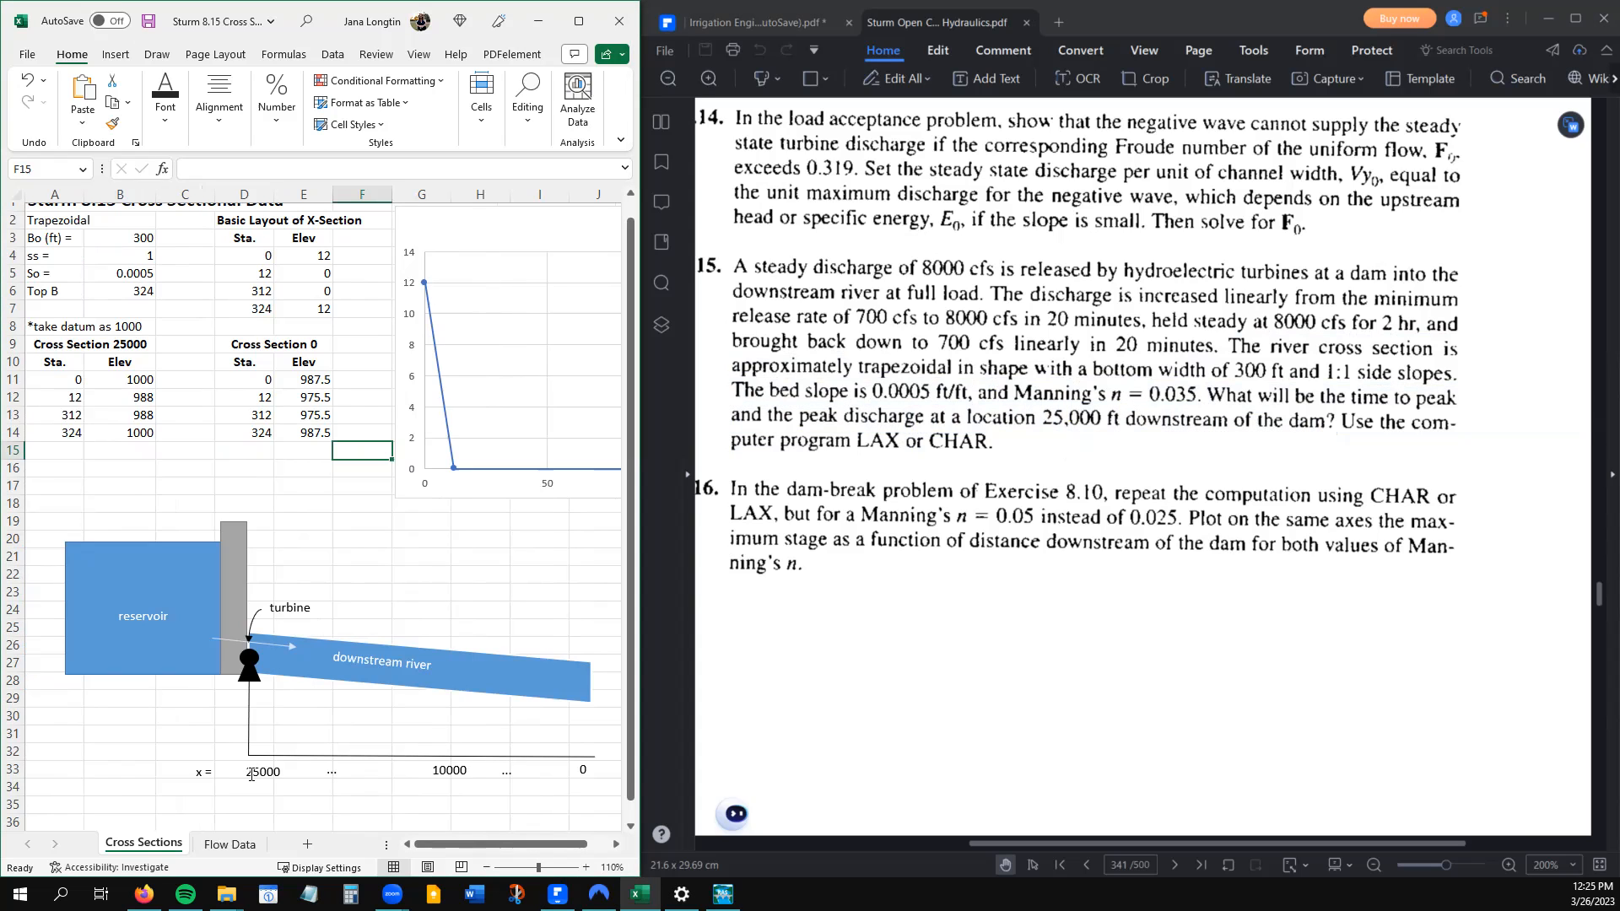
click(250, 772)
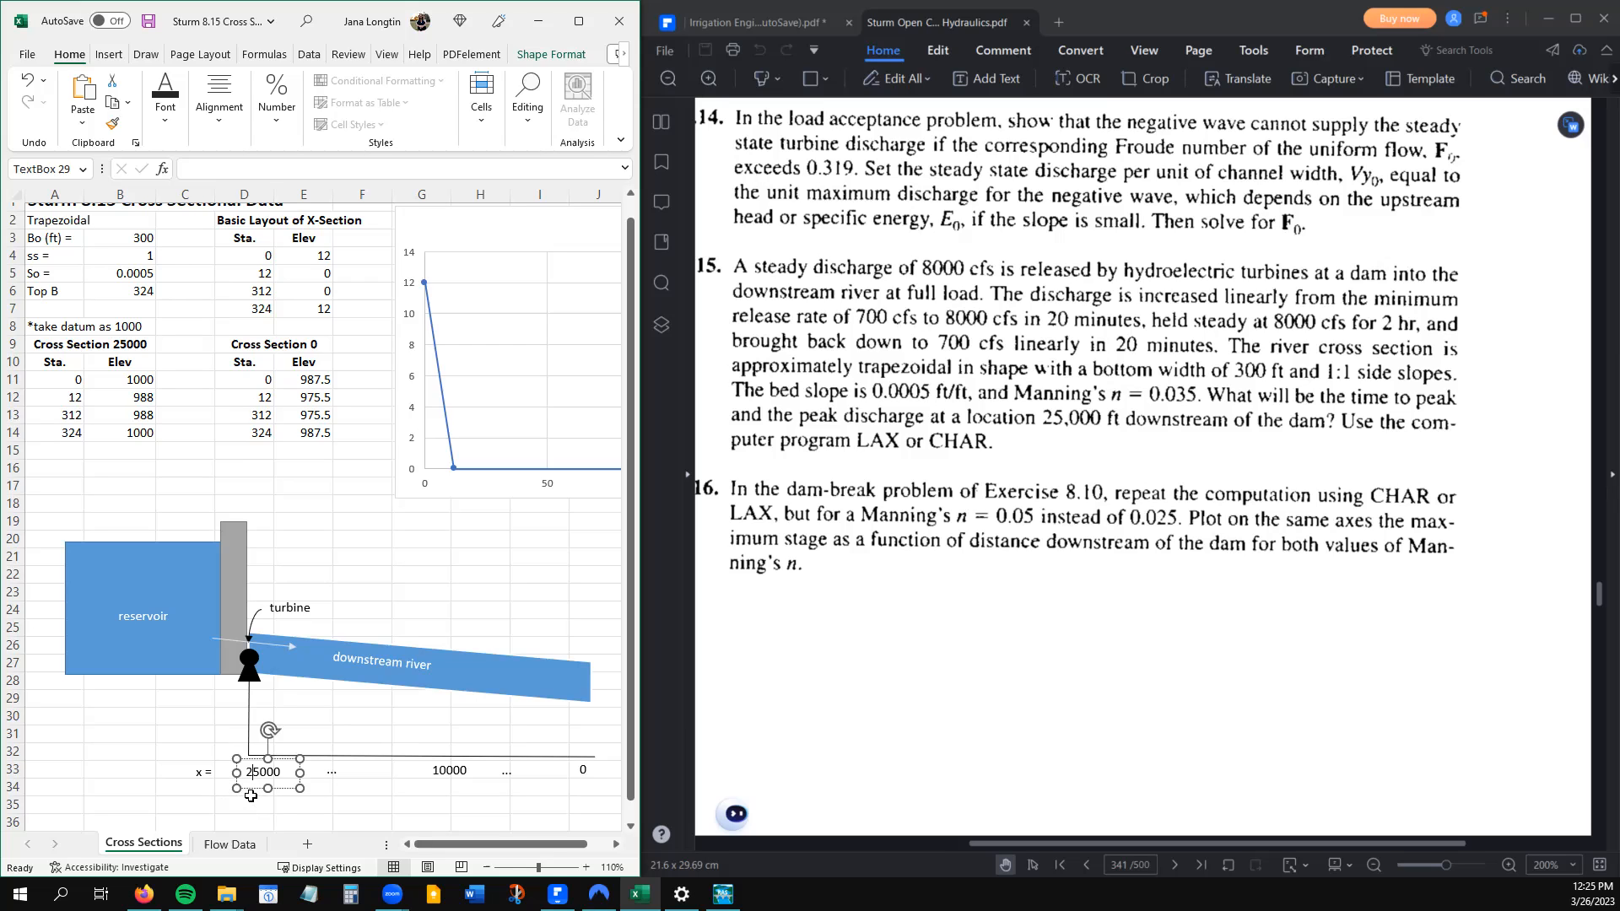
click(258, 798)
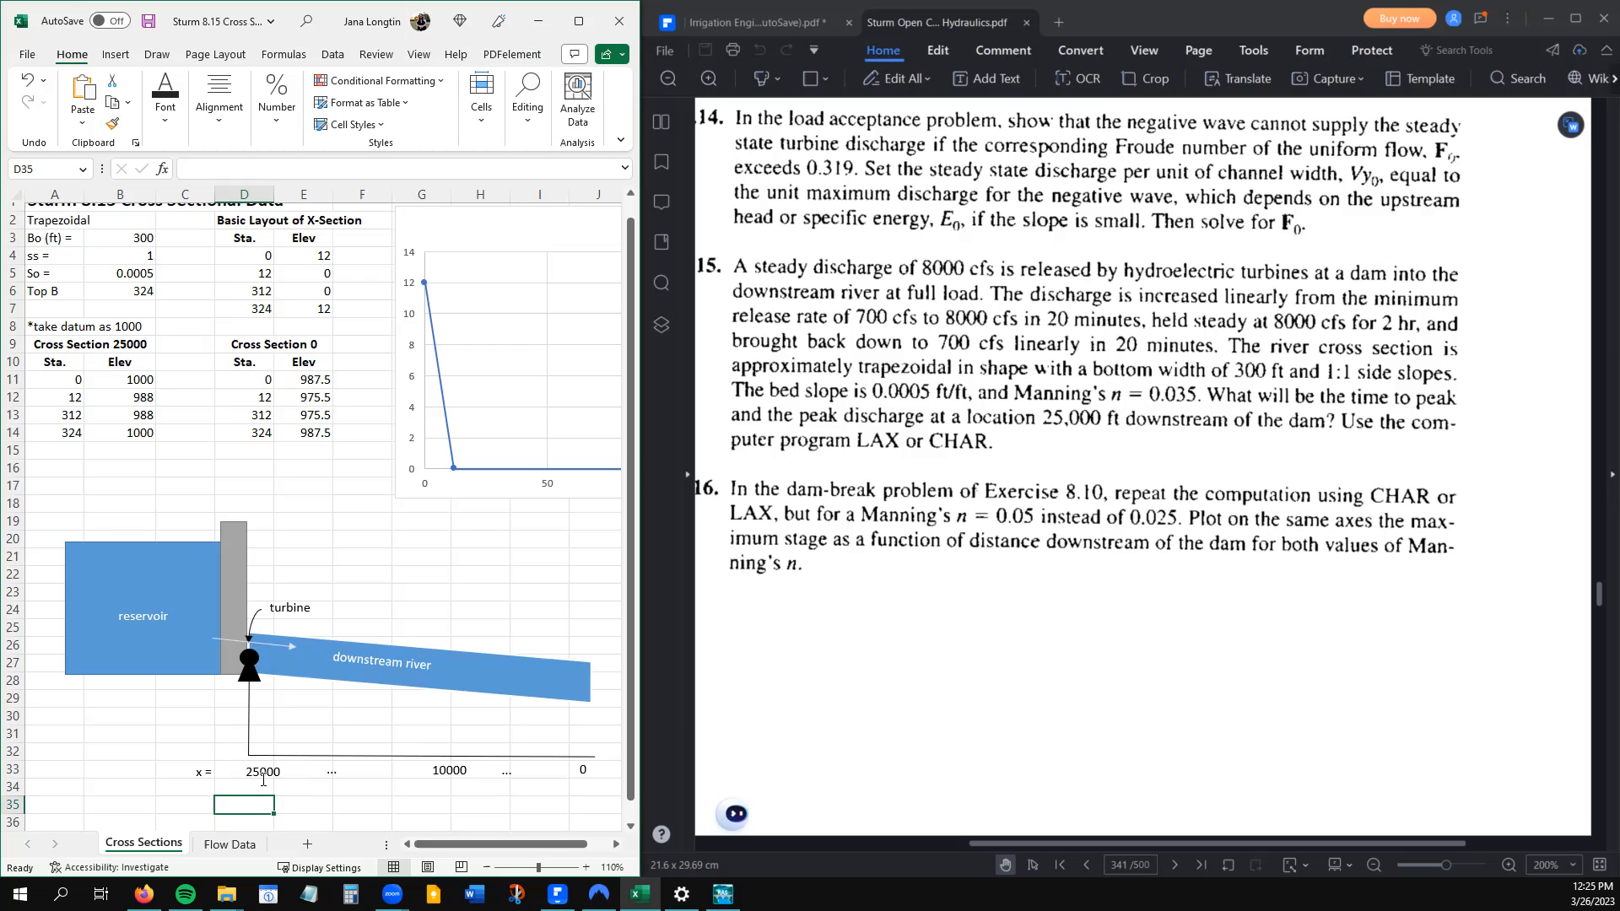
click(260, 776)
click(249, 789)
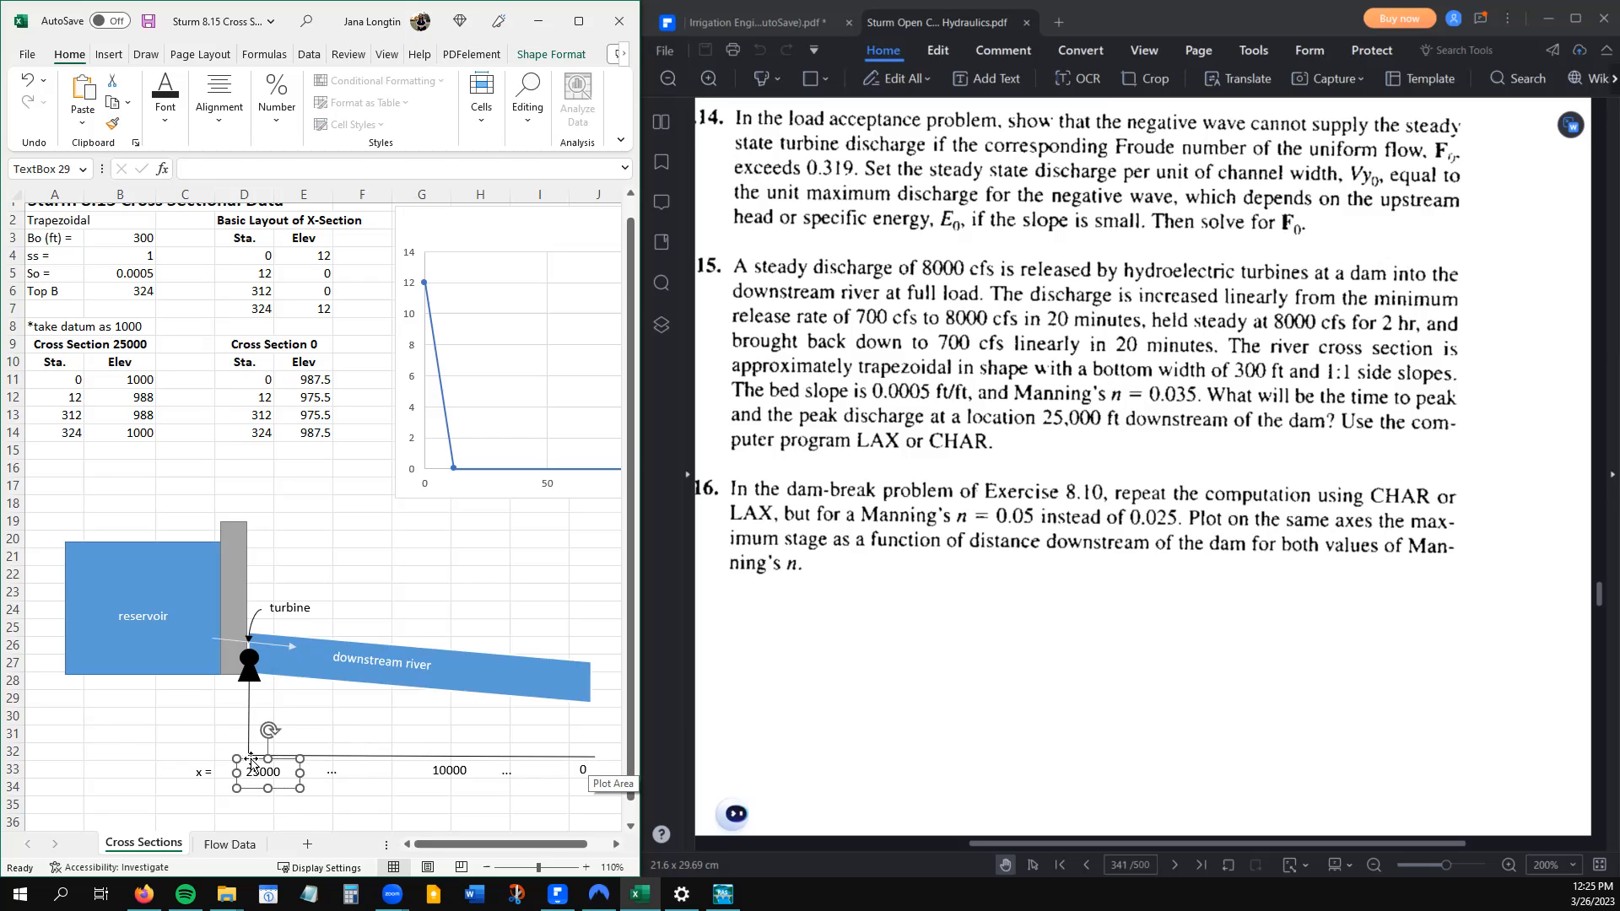
click(543, 790)
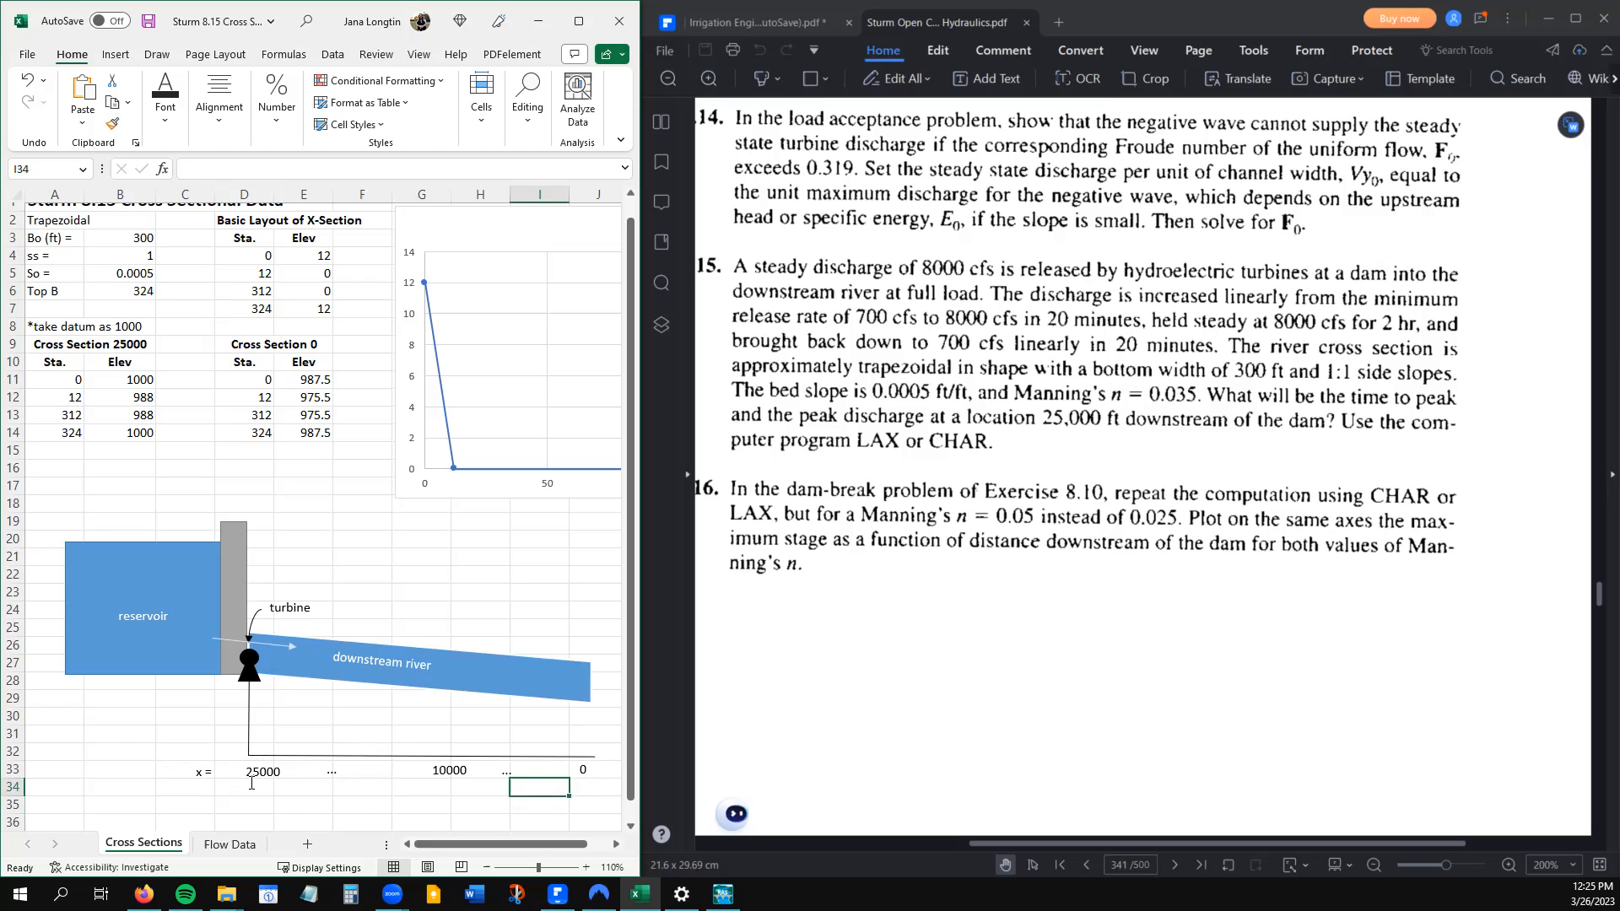
click(598, 768)
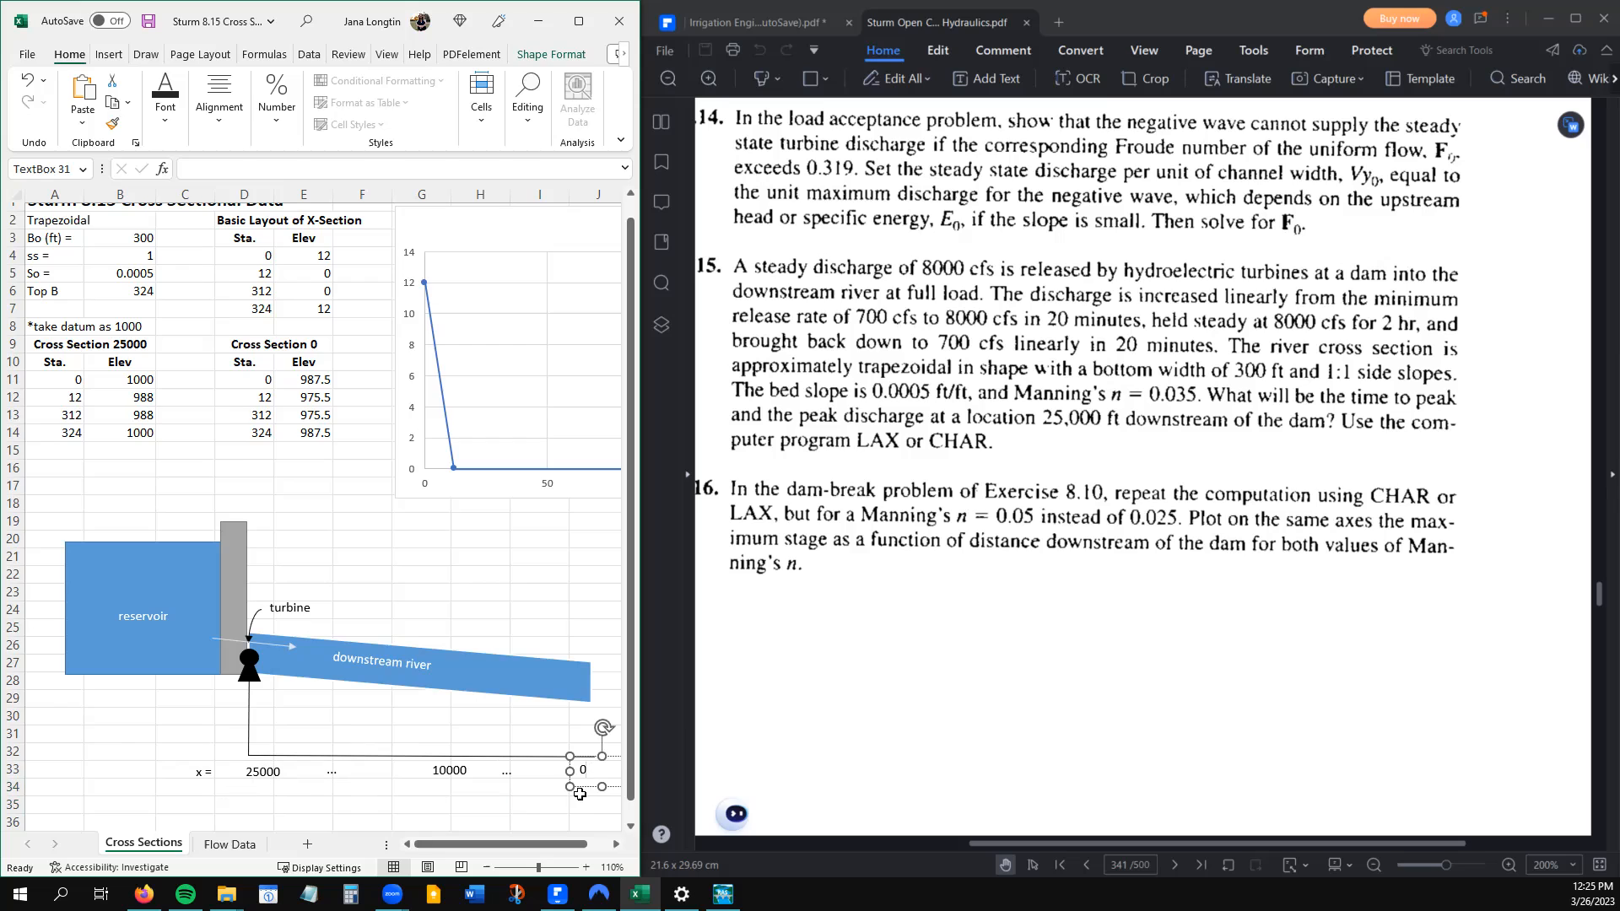
click(595, 805)
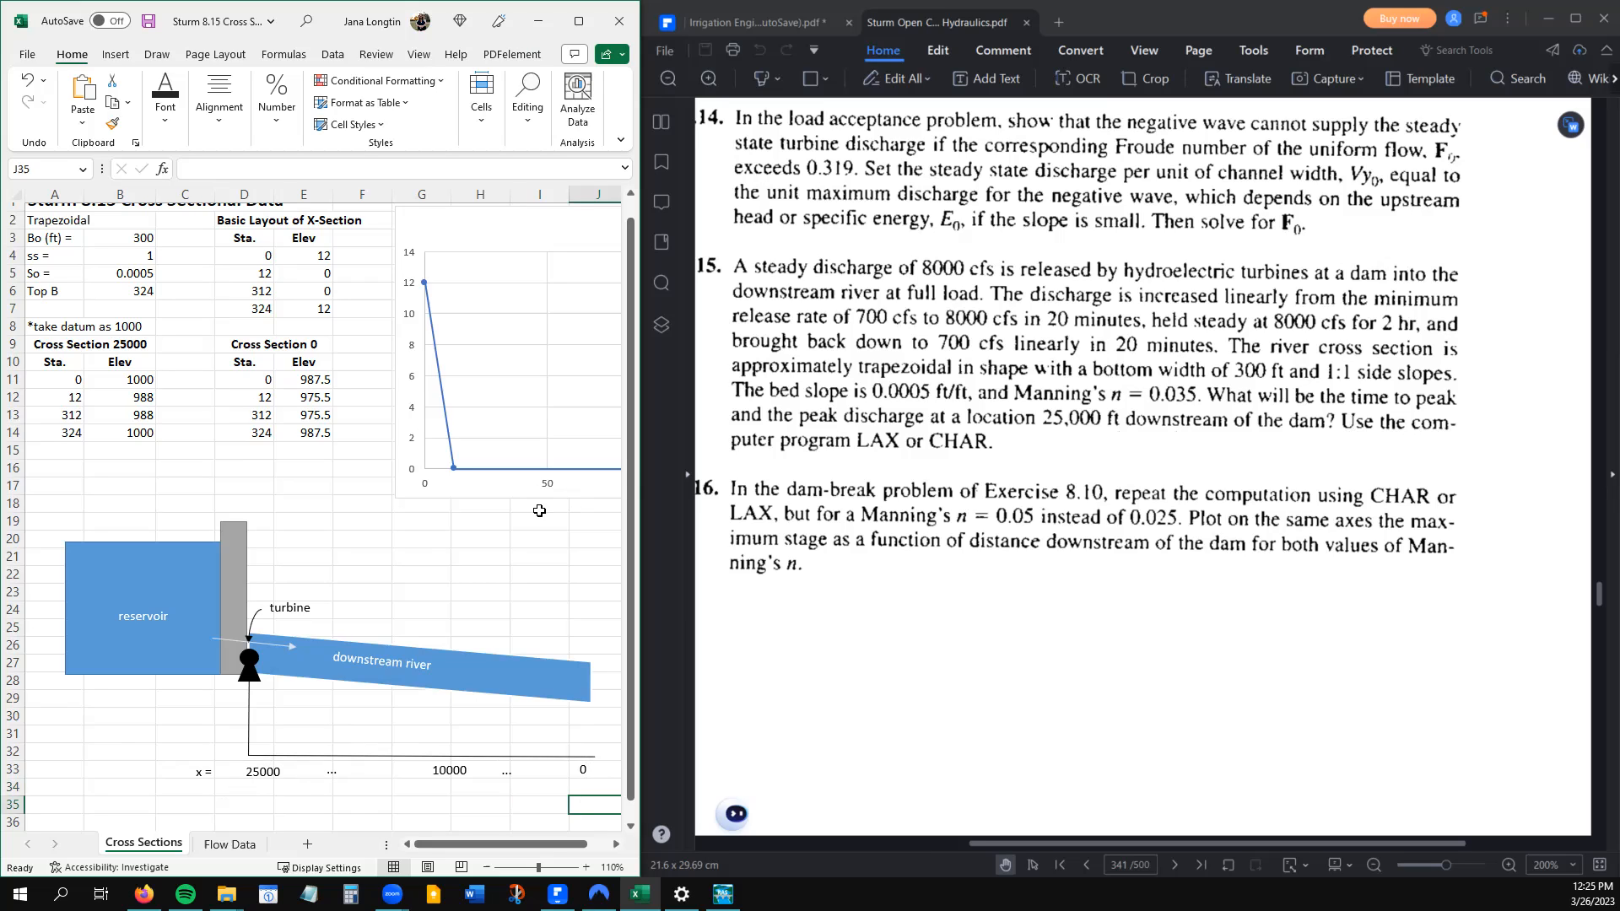
click(418, 546)
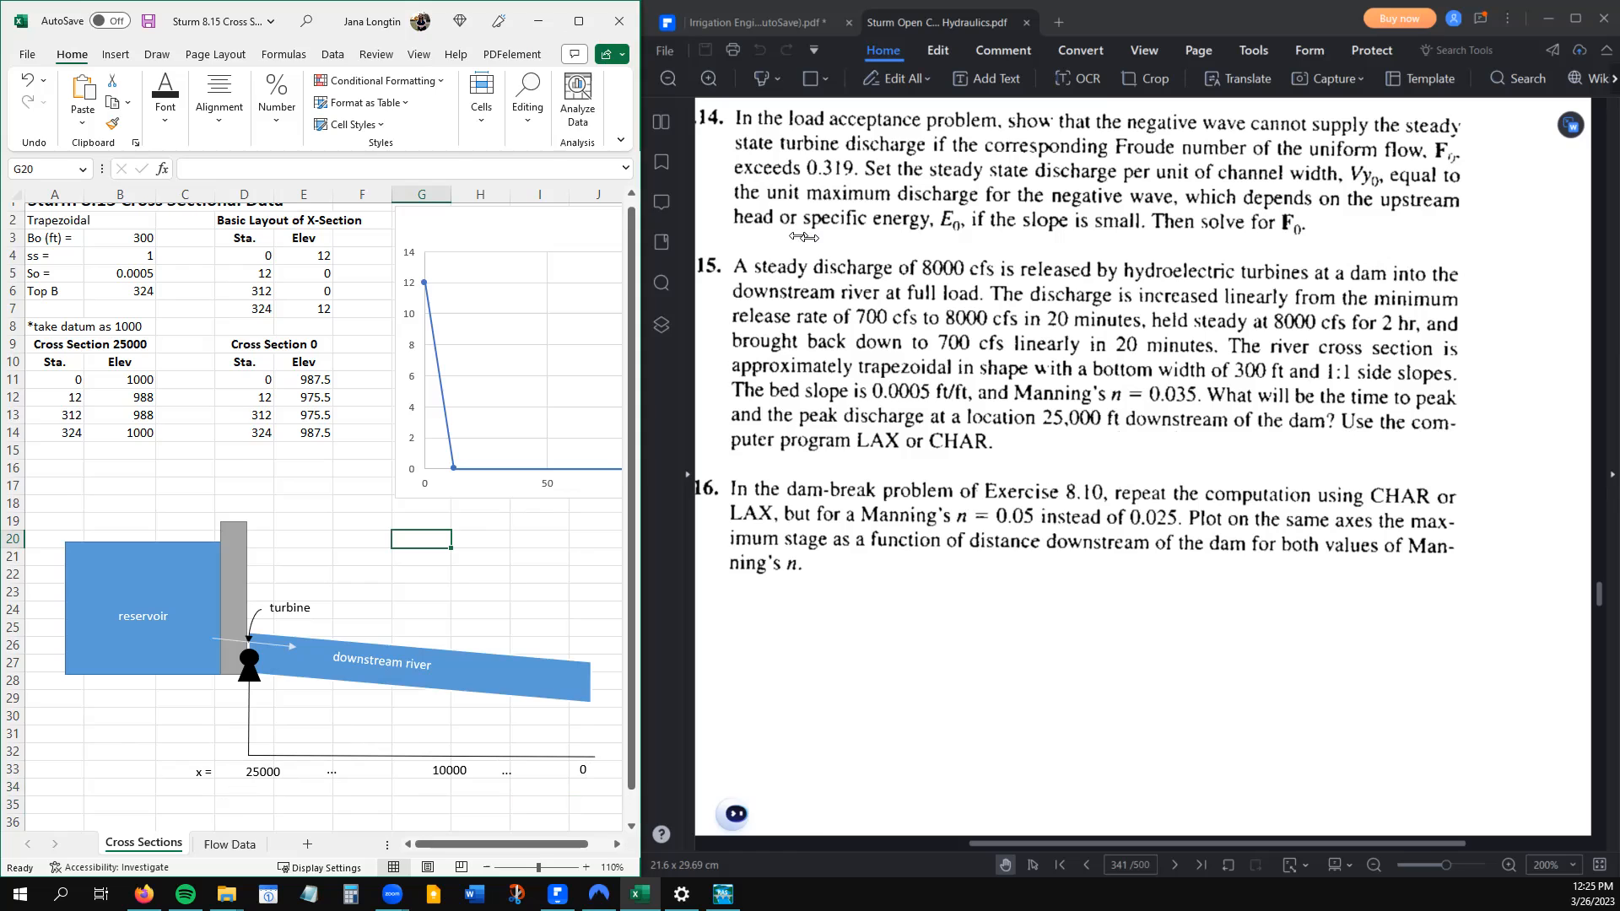
Widen the workbook window and review the trapezoidal elevation chart and the station data on the Cross Sections sheet
drag(642, 217, 809, 217)
click(253, 396)
scroll(252, 397, up, 1)
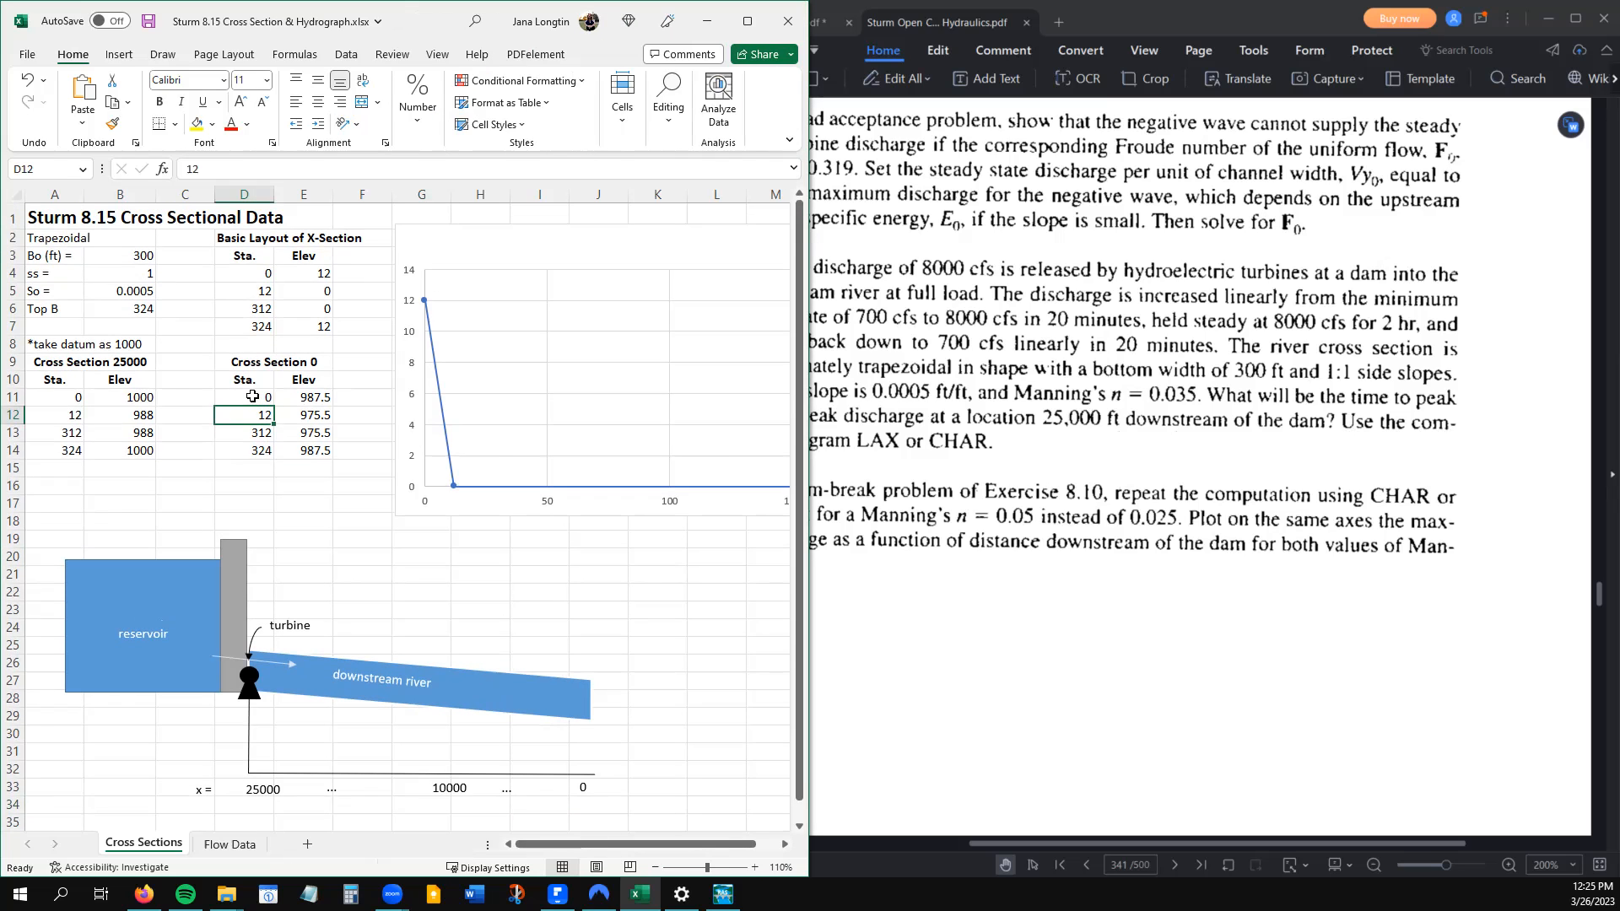
scroll(252, 396, right, 6)
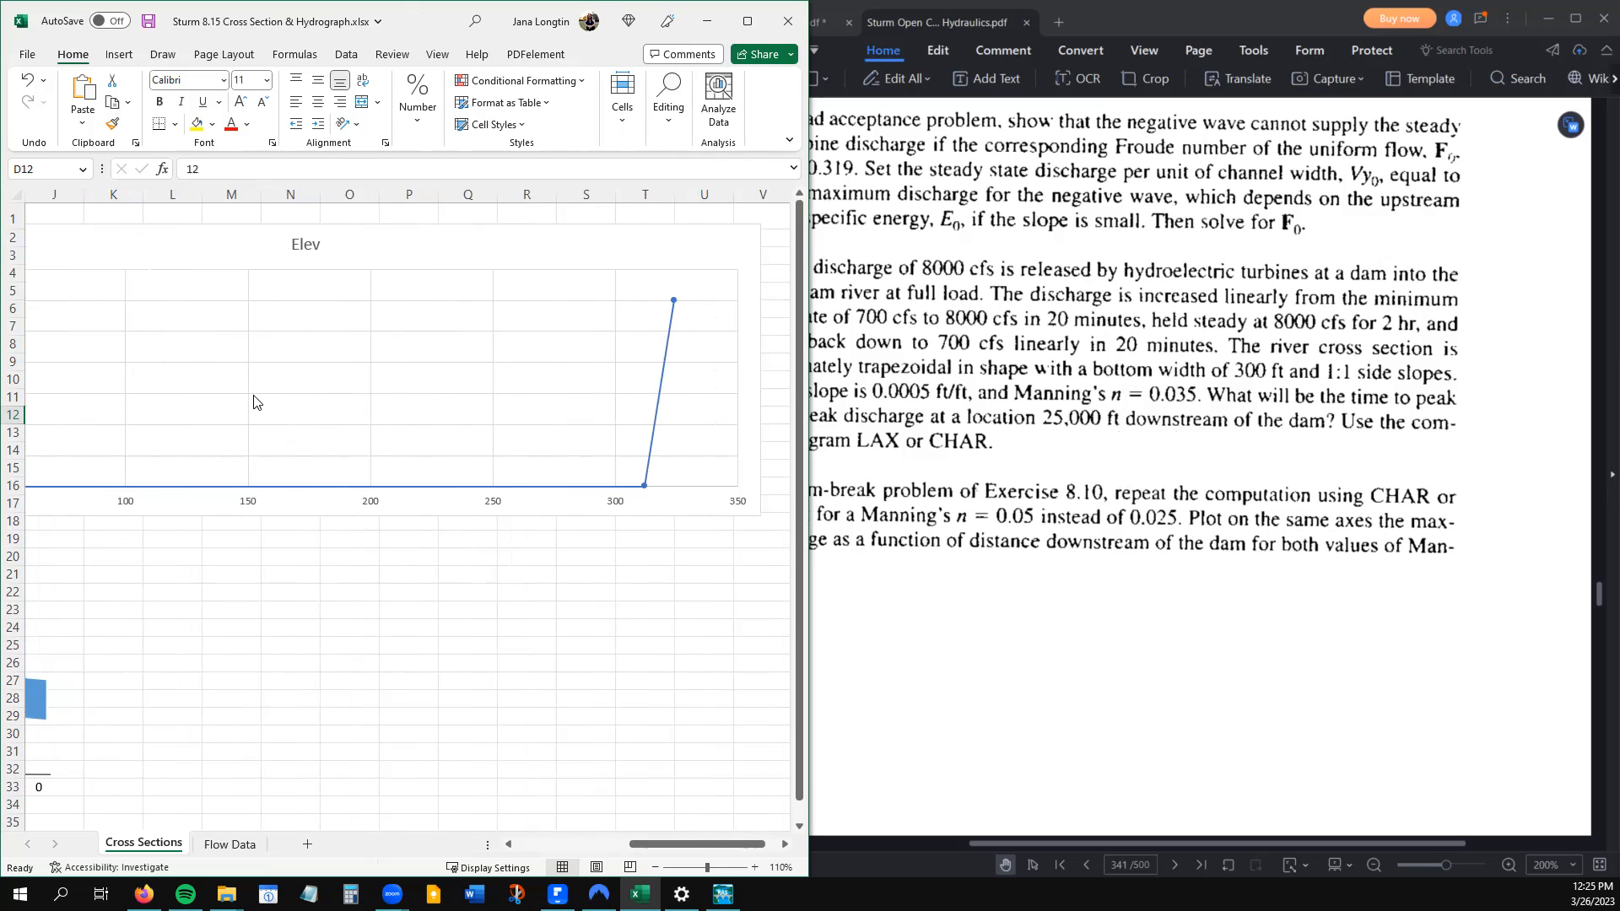
scroll(255, 402, left, 6)
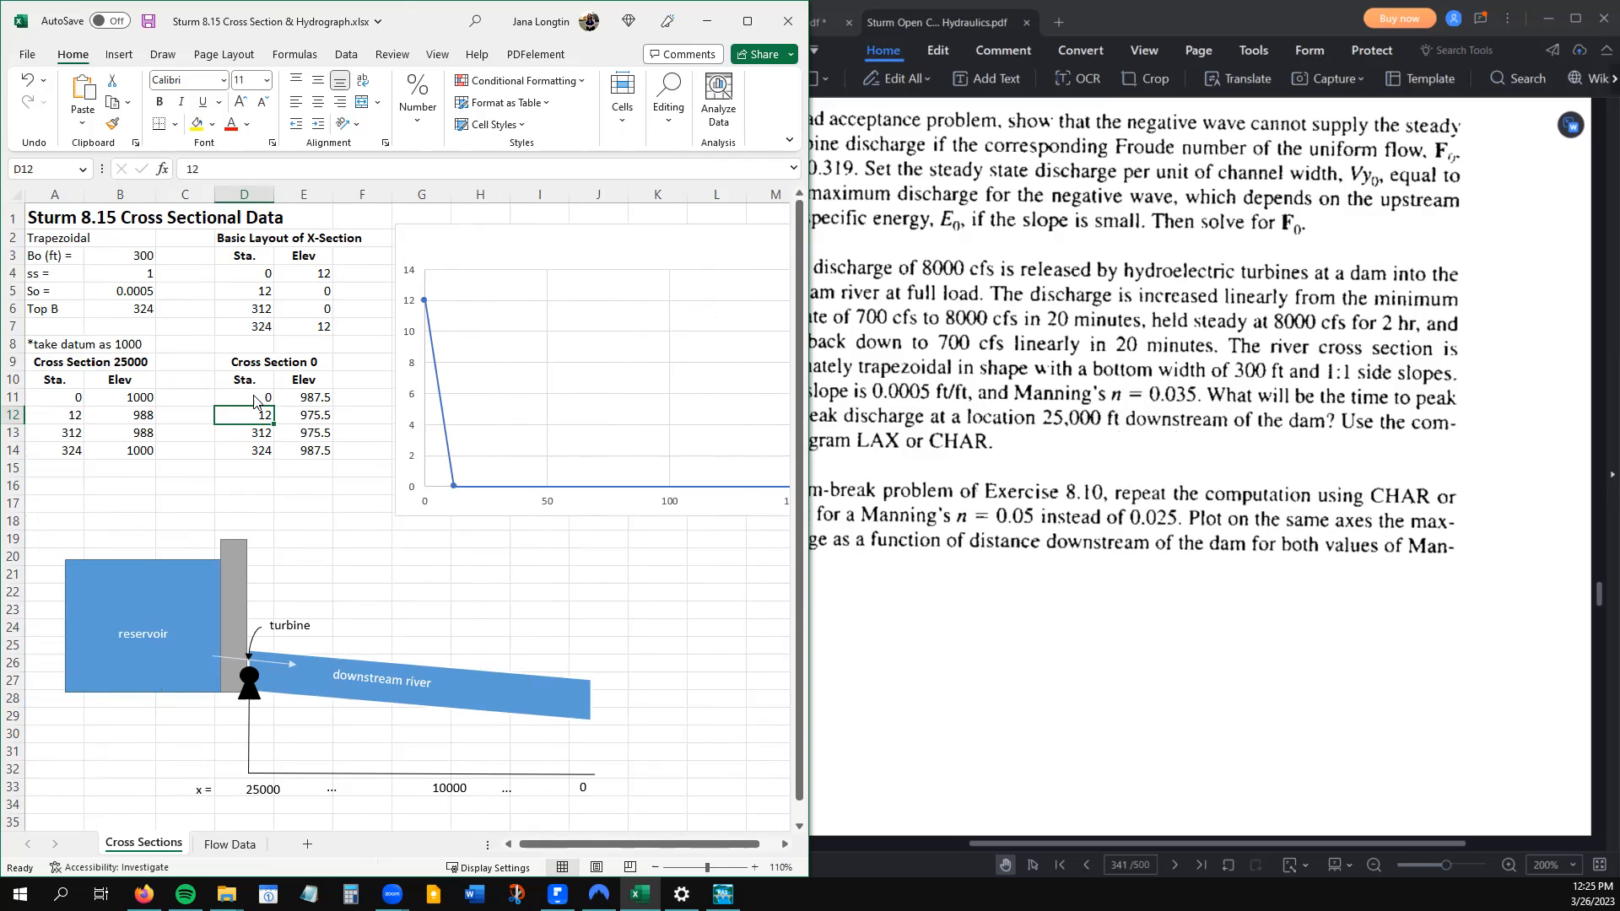
click(108, 385)
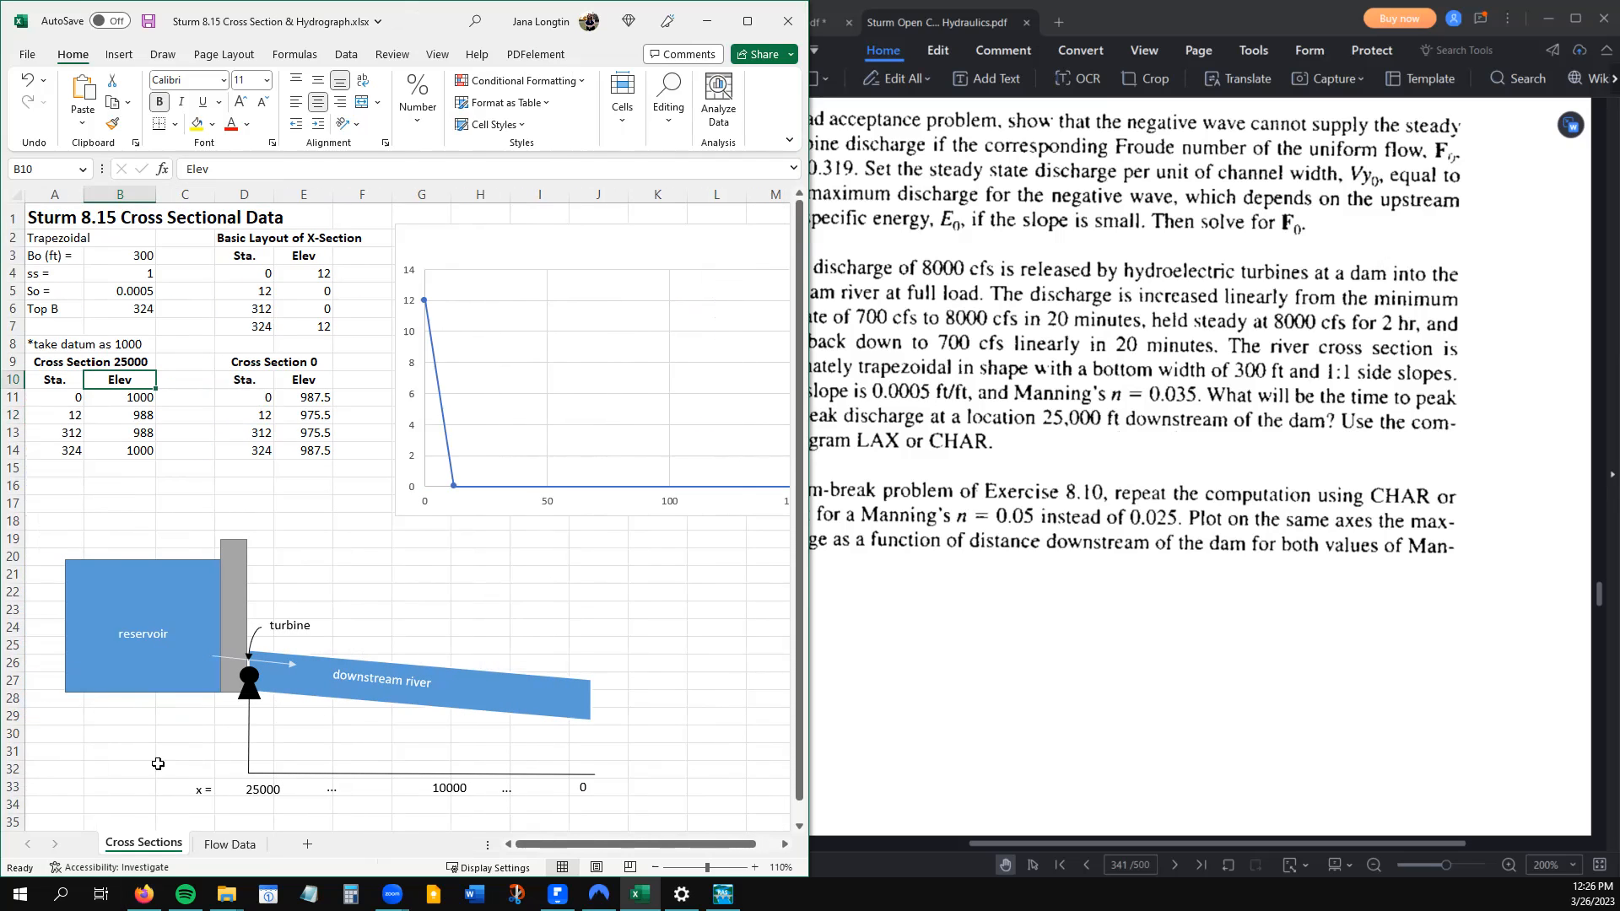
Open the Flow Data sheet and reposition the PDF page so Exercise 8.15 is readable beside it
click(221, 848)
click(201, 336)
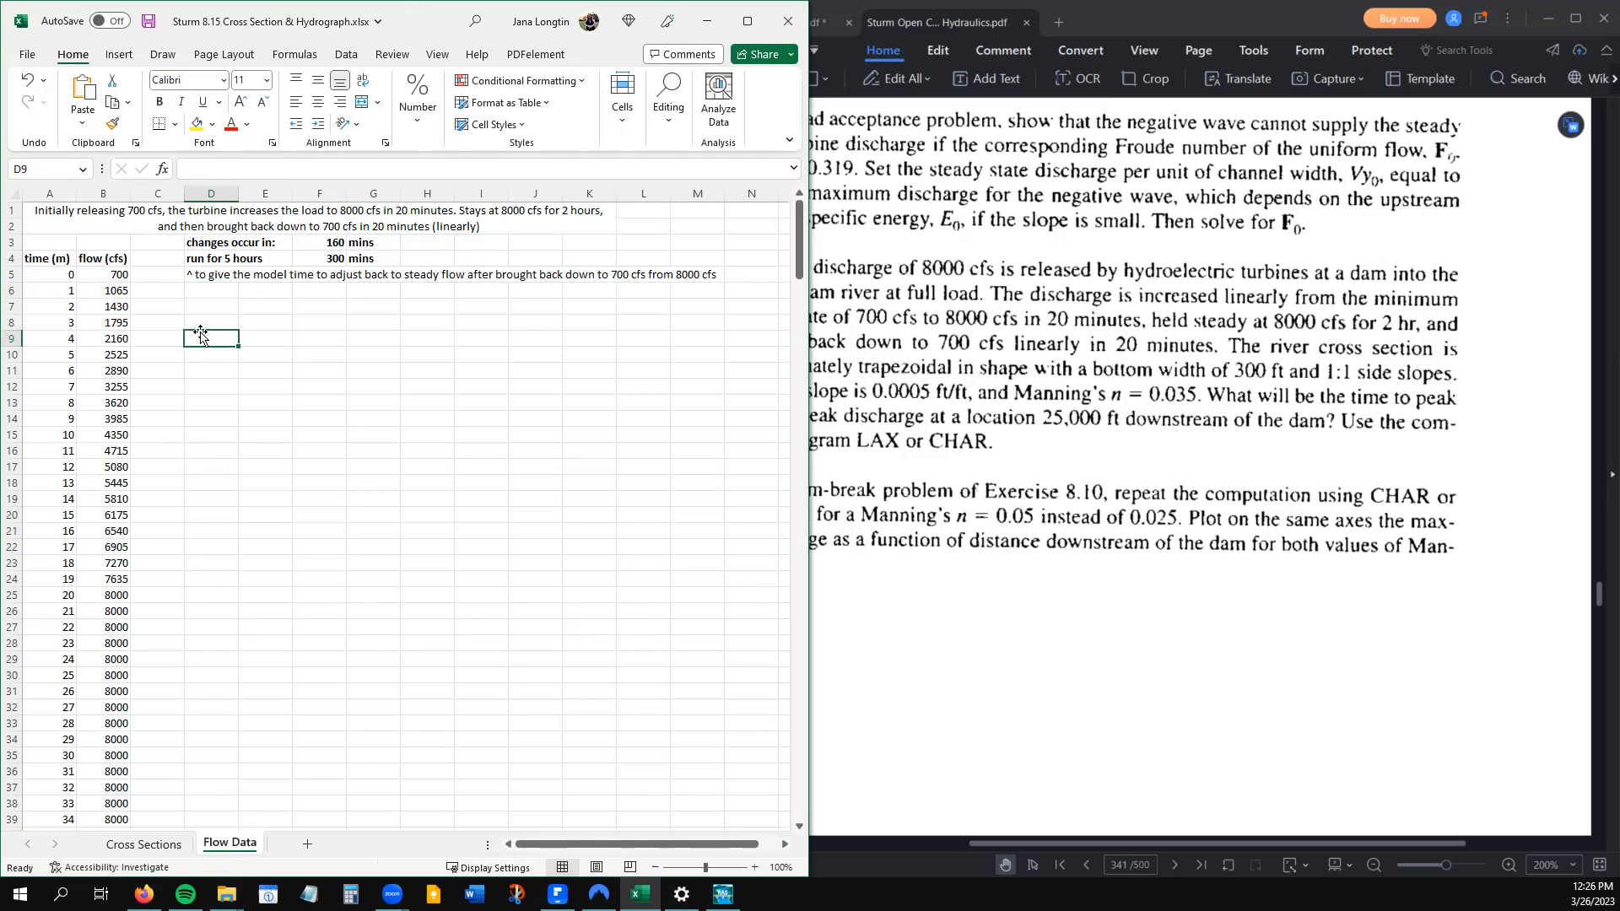
click(76, 215)
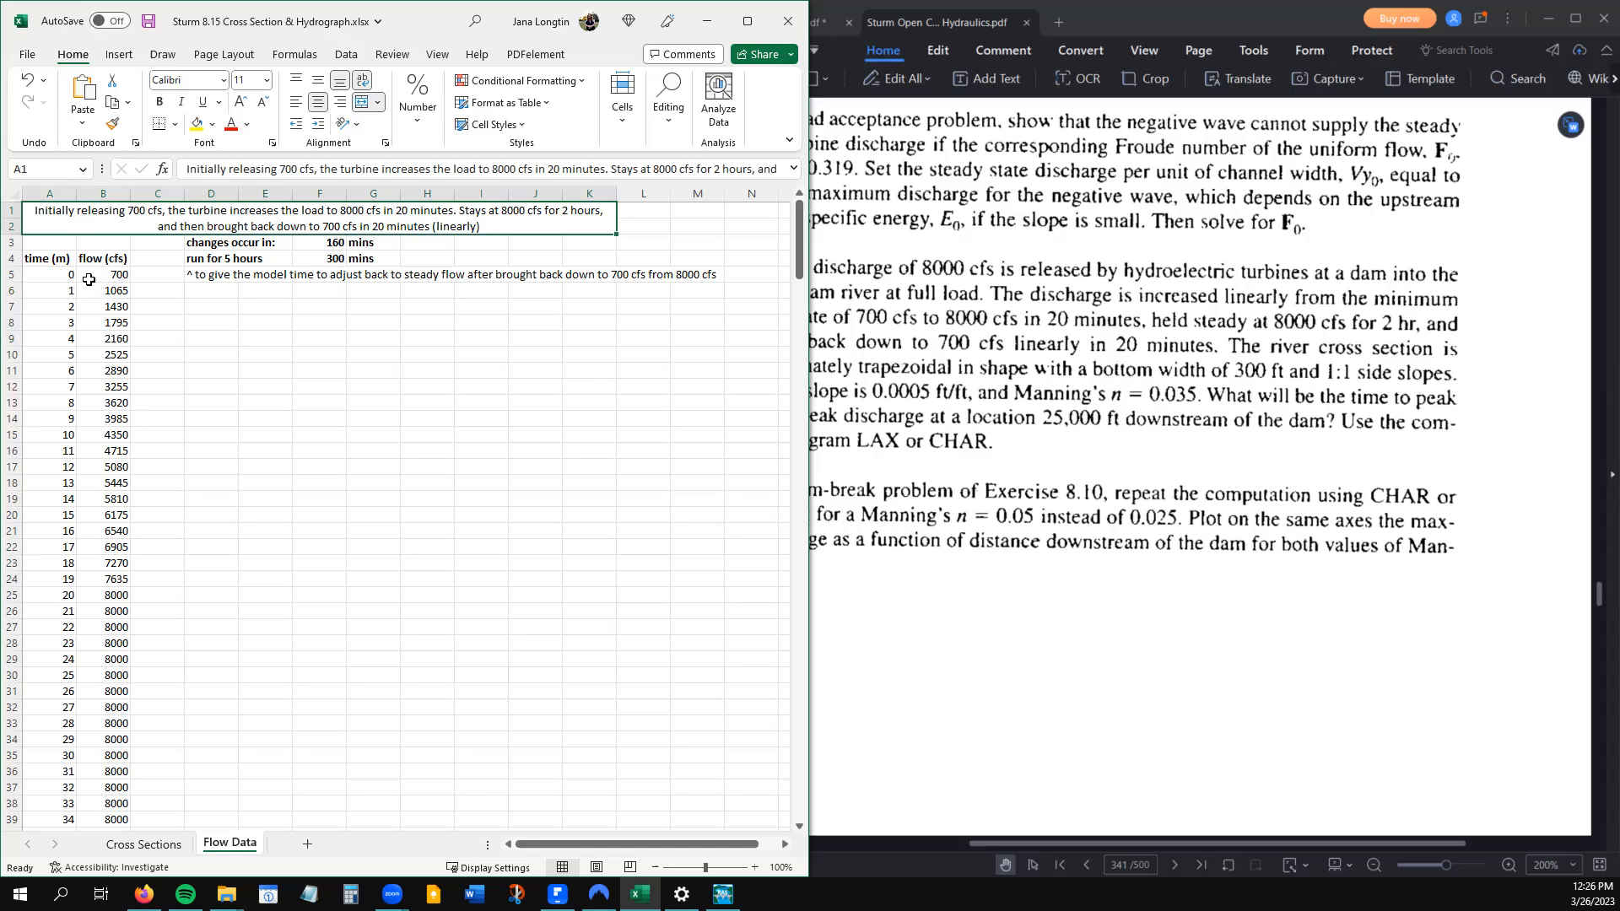
drag(887, 415, 958, 426)
drag(917, 608, 1019, 587)
click(411, 514)
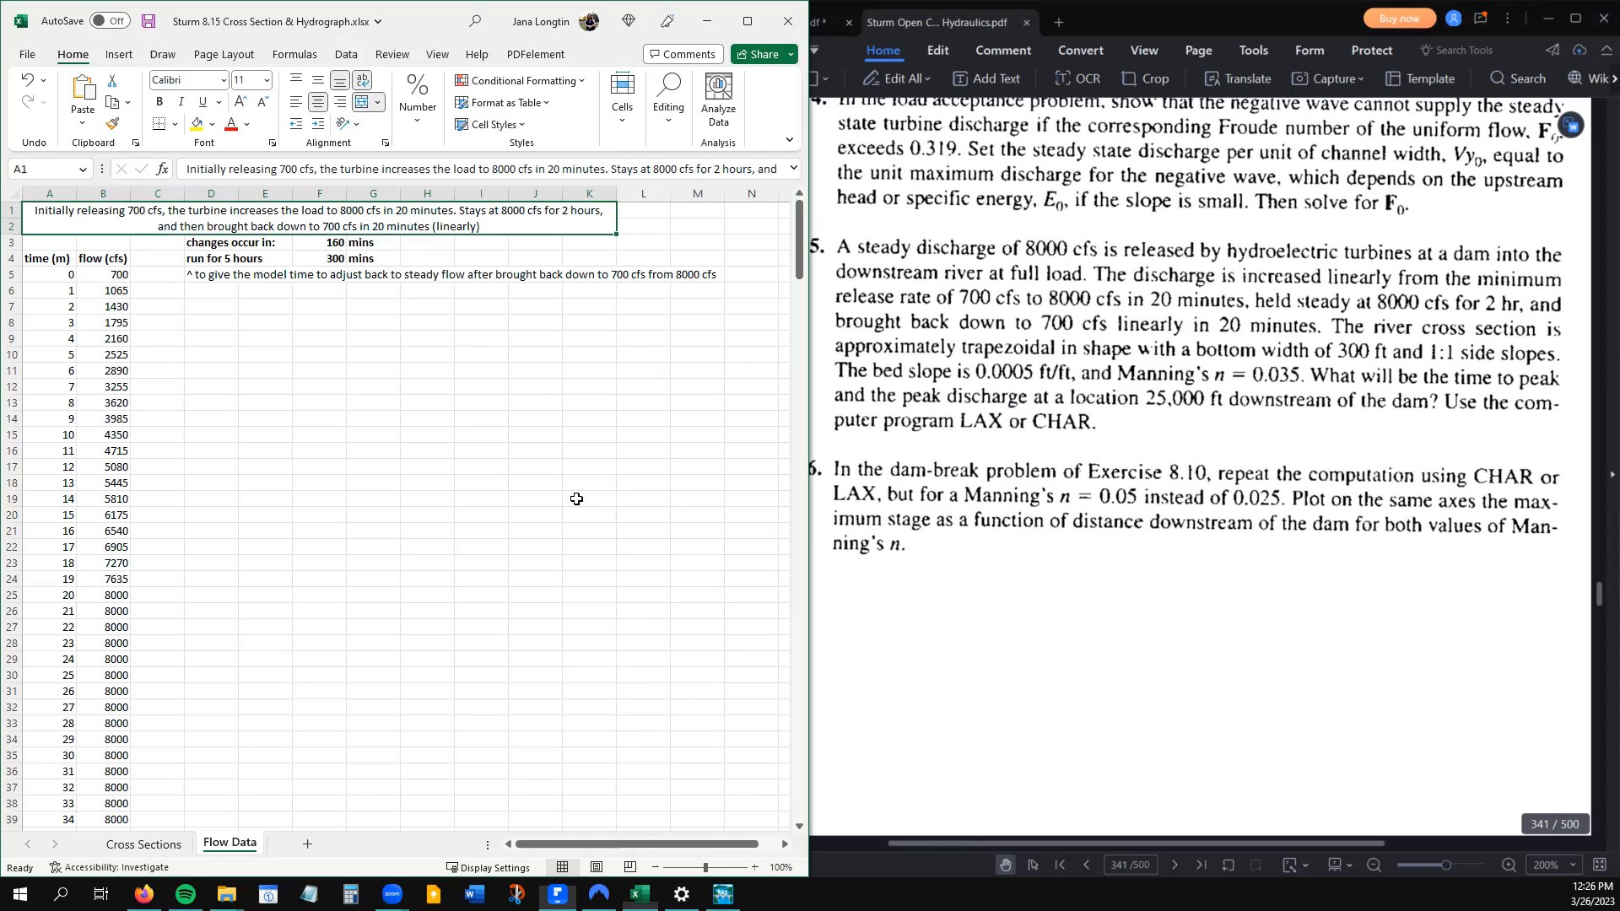
mouse_move(809, 535)
mouse_down()
mouse_move(769, 531)
mouse_move(795, 534)
mouse_up()
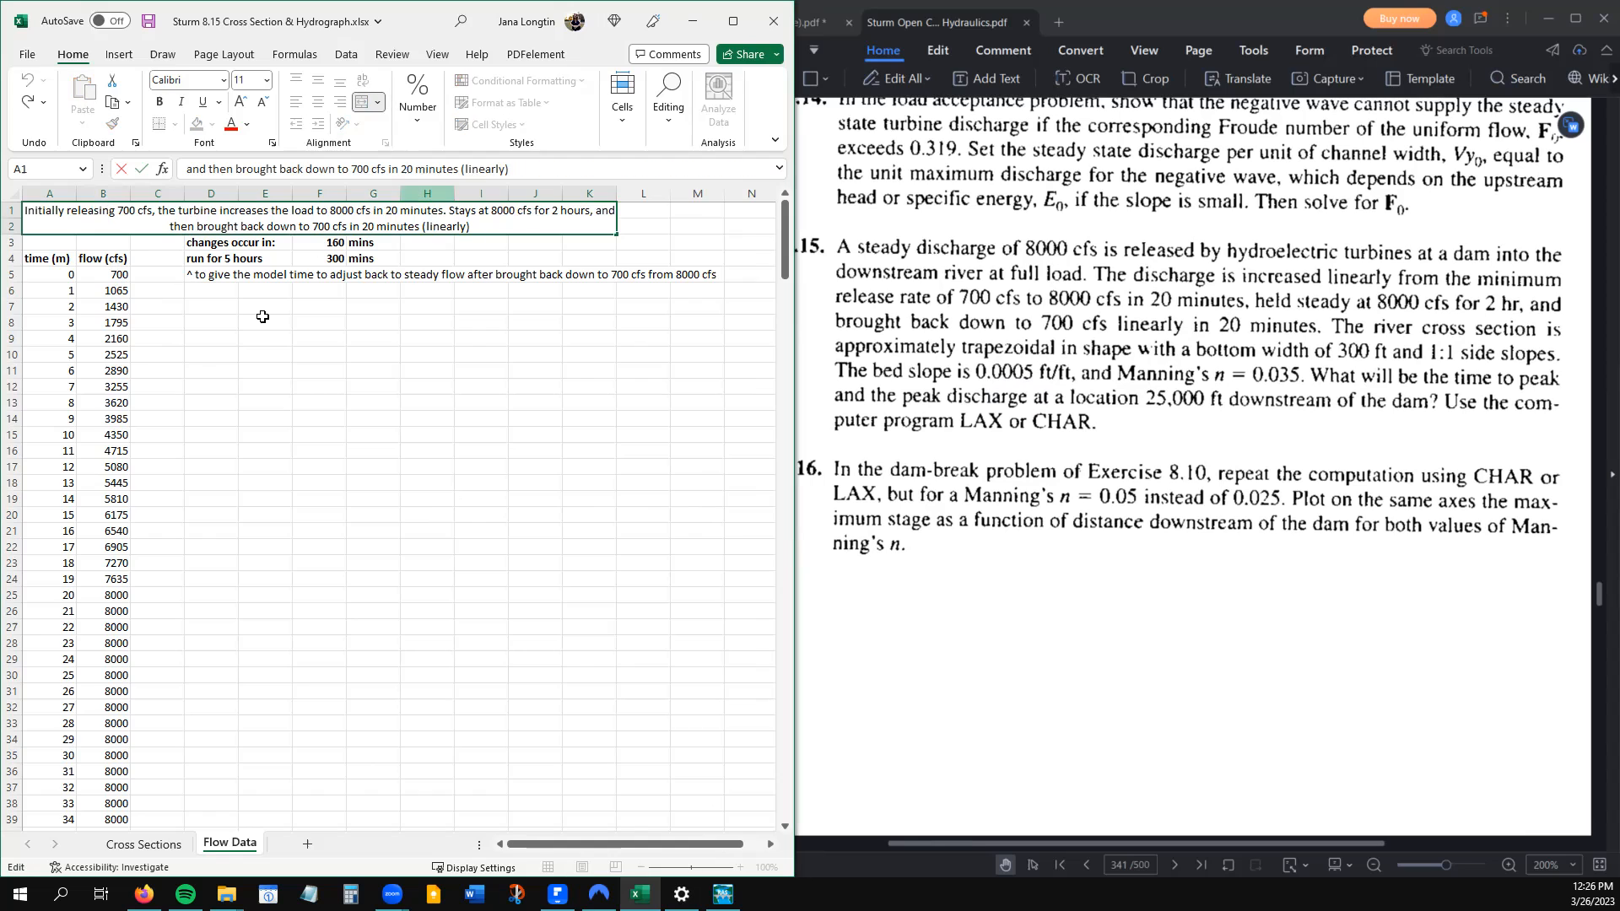
Examine the time and flow table from the initial rise through the 20-minute row into the constant-flow rows
click(161, 354)
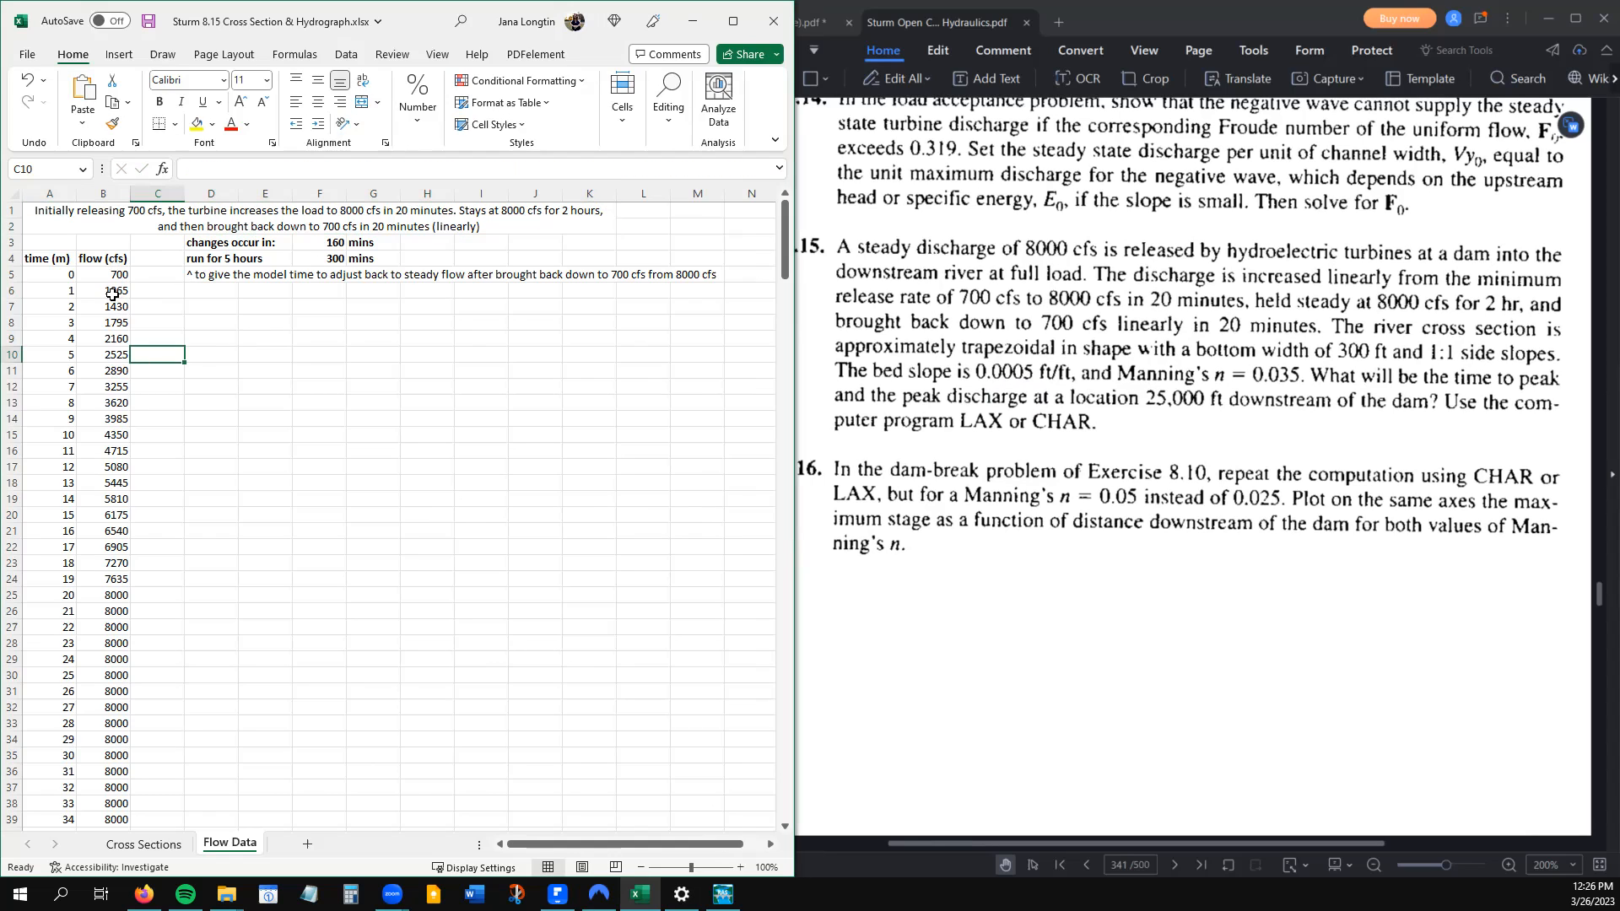
click(73, 290)
drag(65, 601, 128, 598)
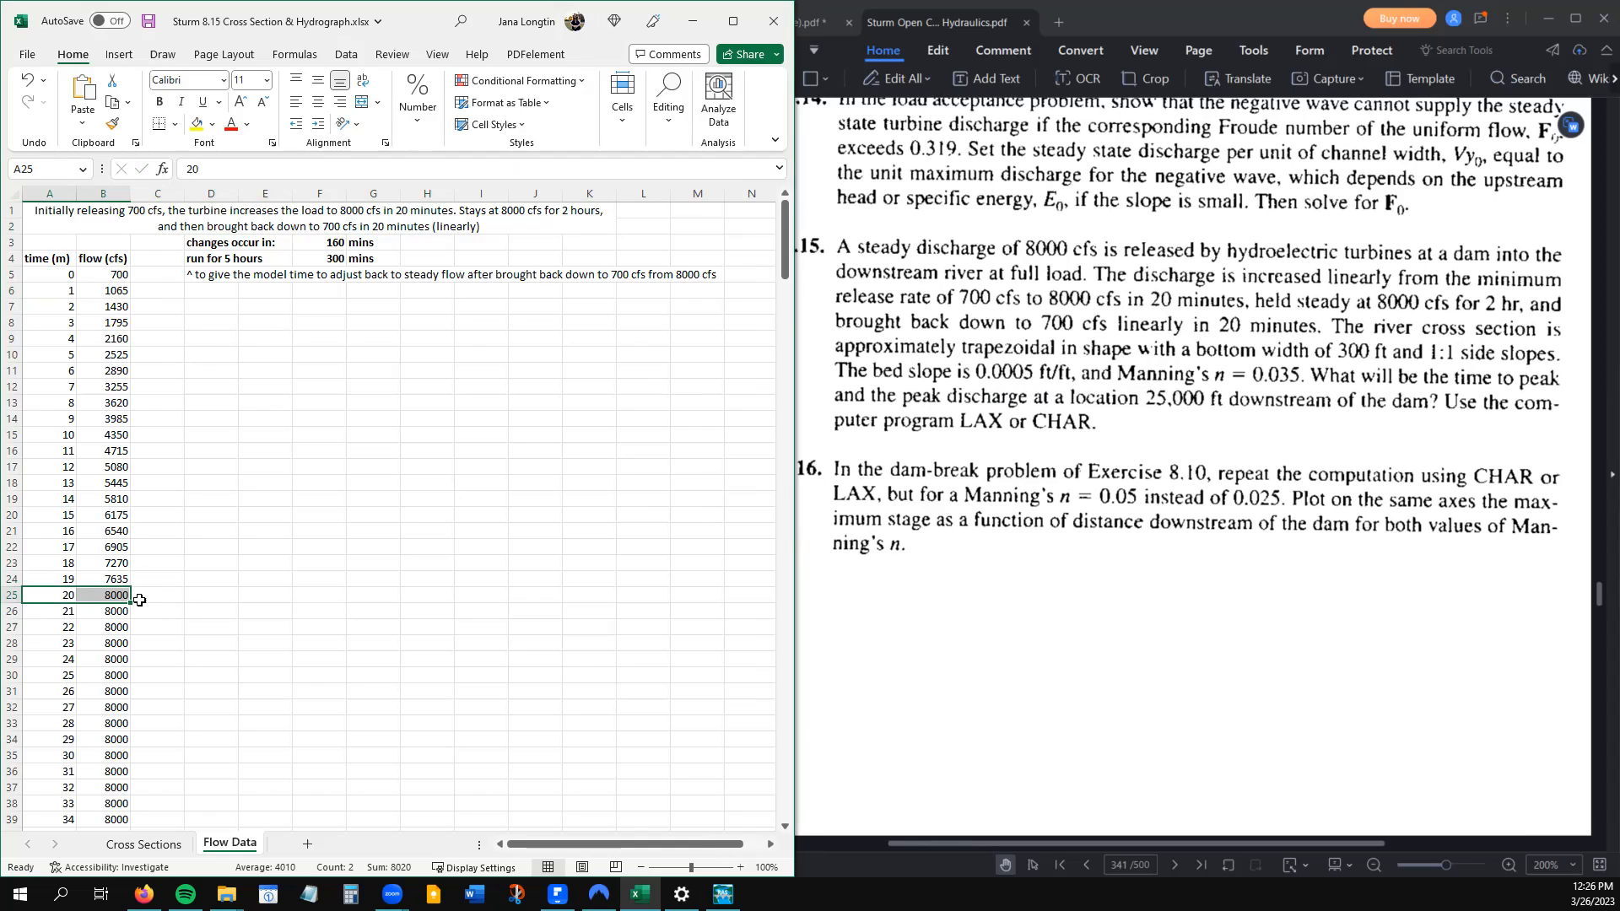
click(95, 663)
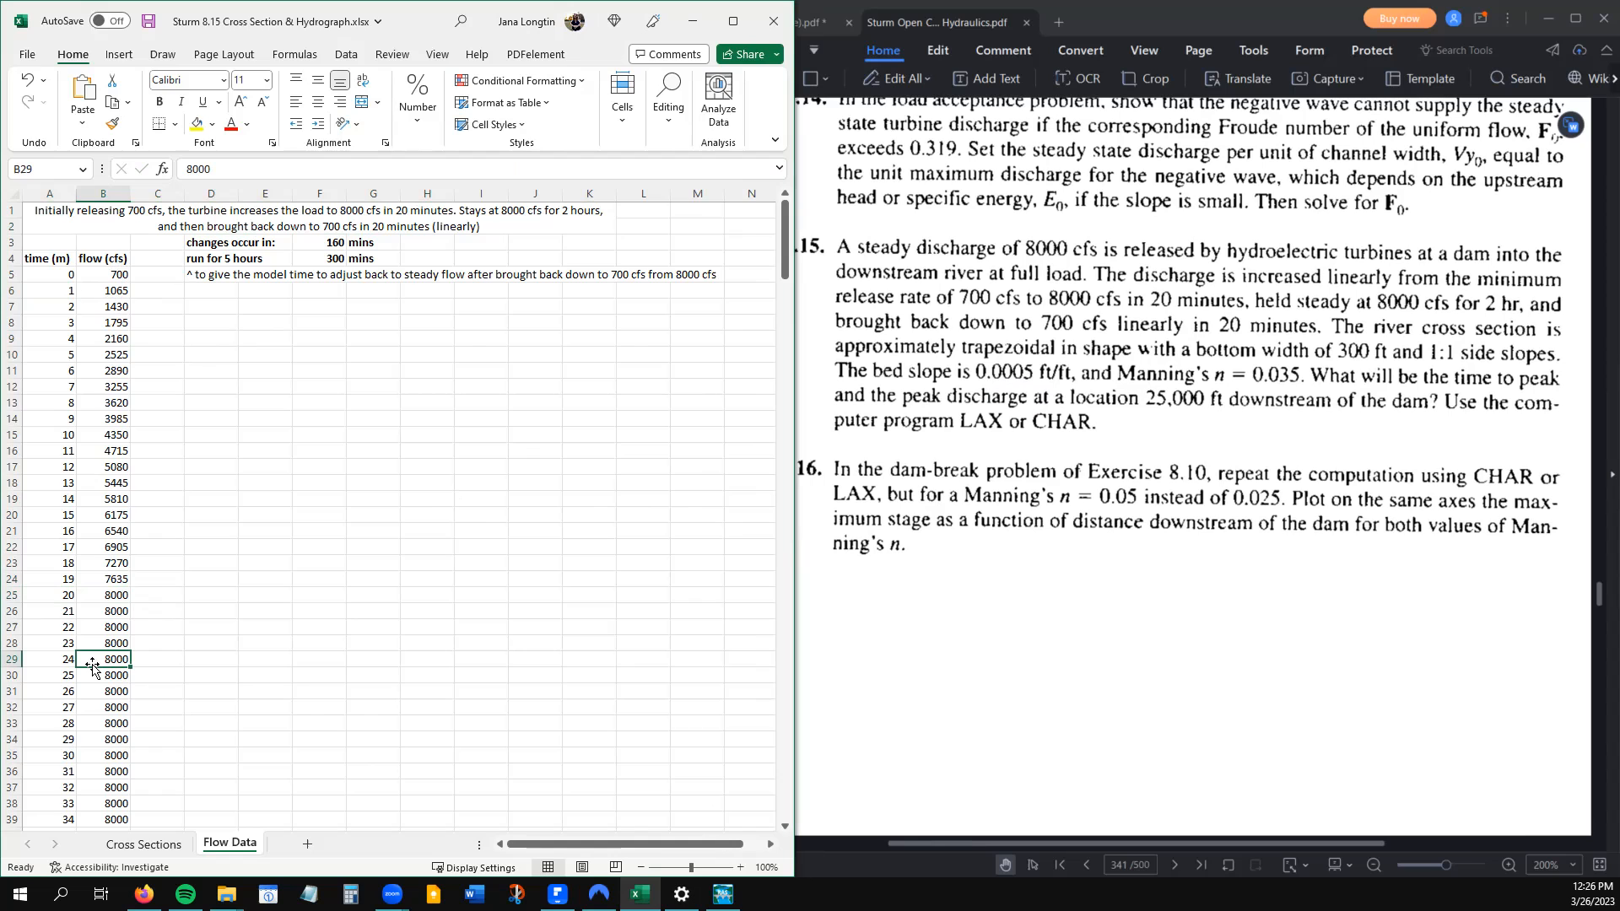
Examine the flow table from the 25-minute row through the falling limb and highlight the 160-minute time and flow entries
click(64, 674)
scroll(64, 671, down, 3)
scroll(64, 672, down, 11)
scroll(64, 677, down, 20)
scroll(64, 676, down, 12)
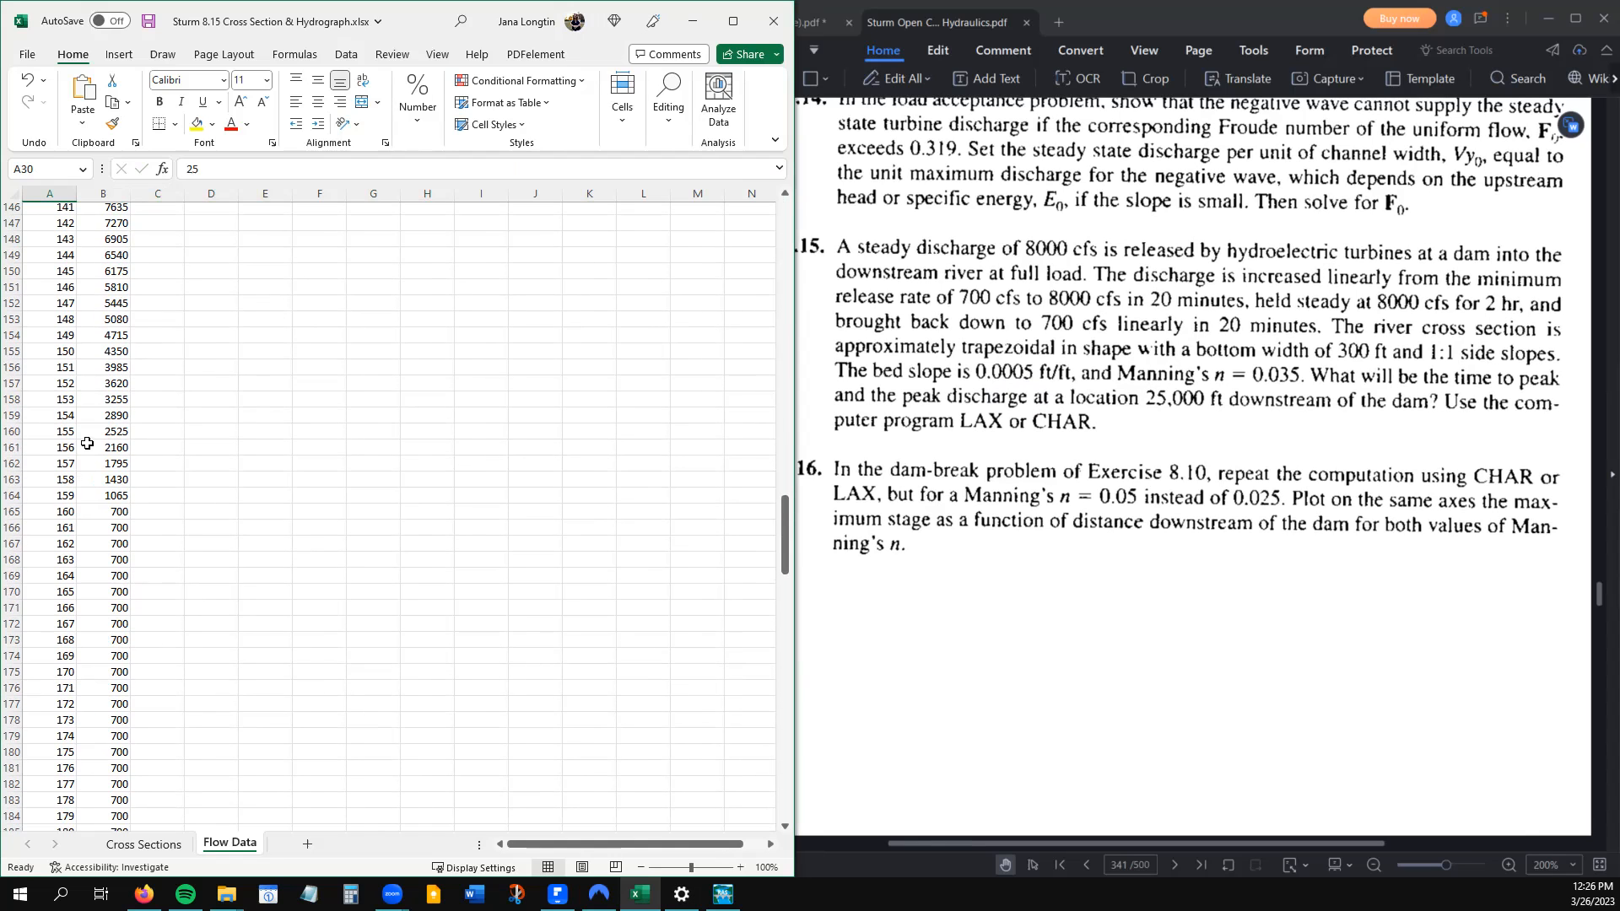
click(38, 511)
shift+click(109, 511)
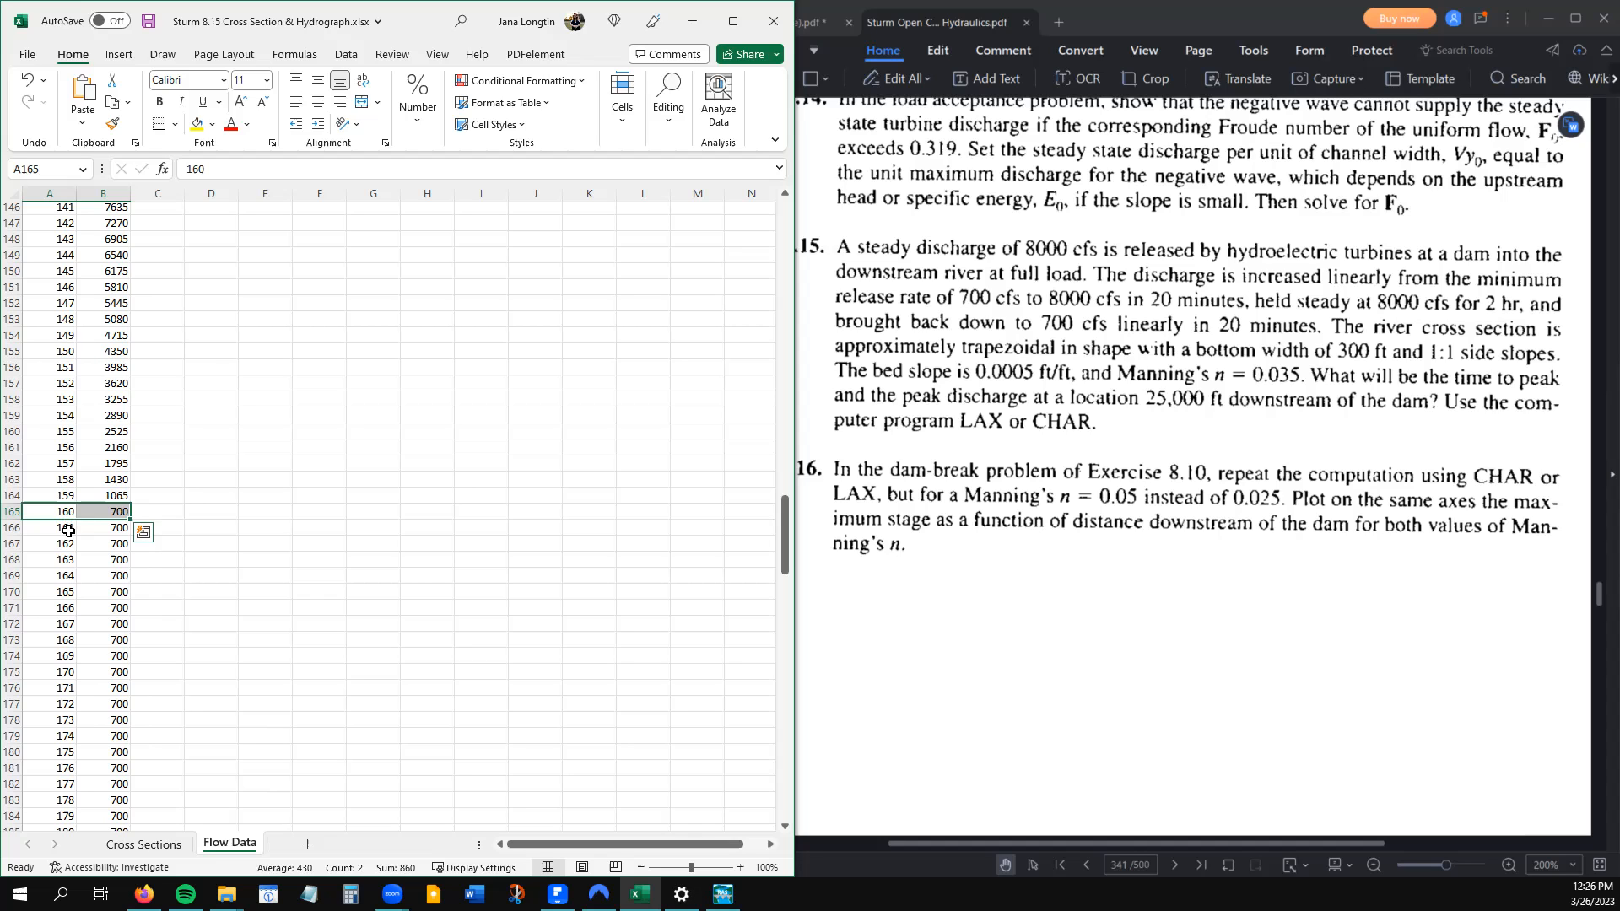
Review the constant base-flow rows after 160 minutes through the end of the table at 300 minutes
click(69, 626)
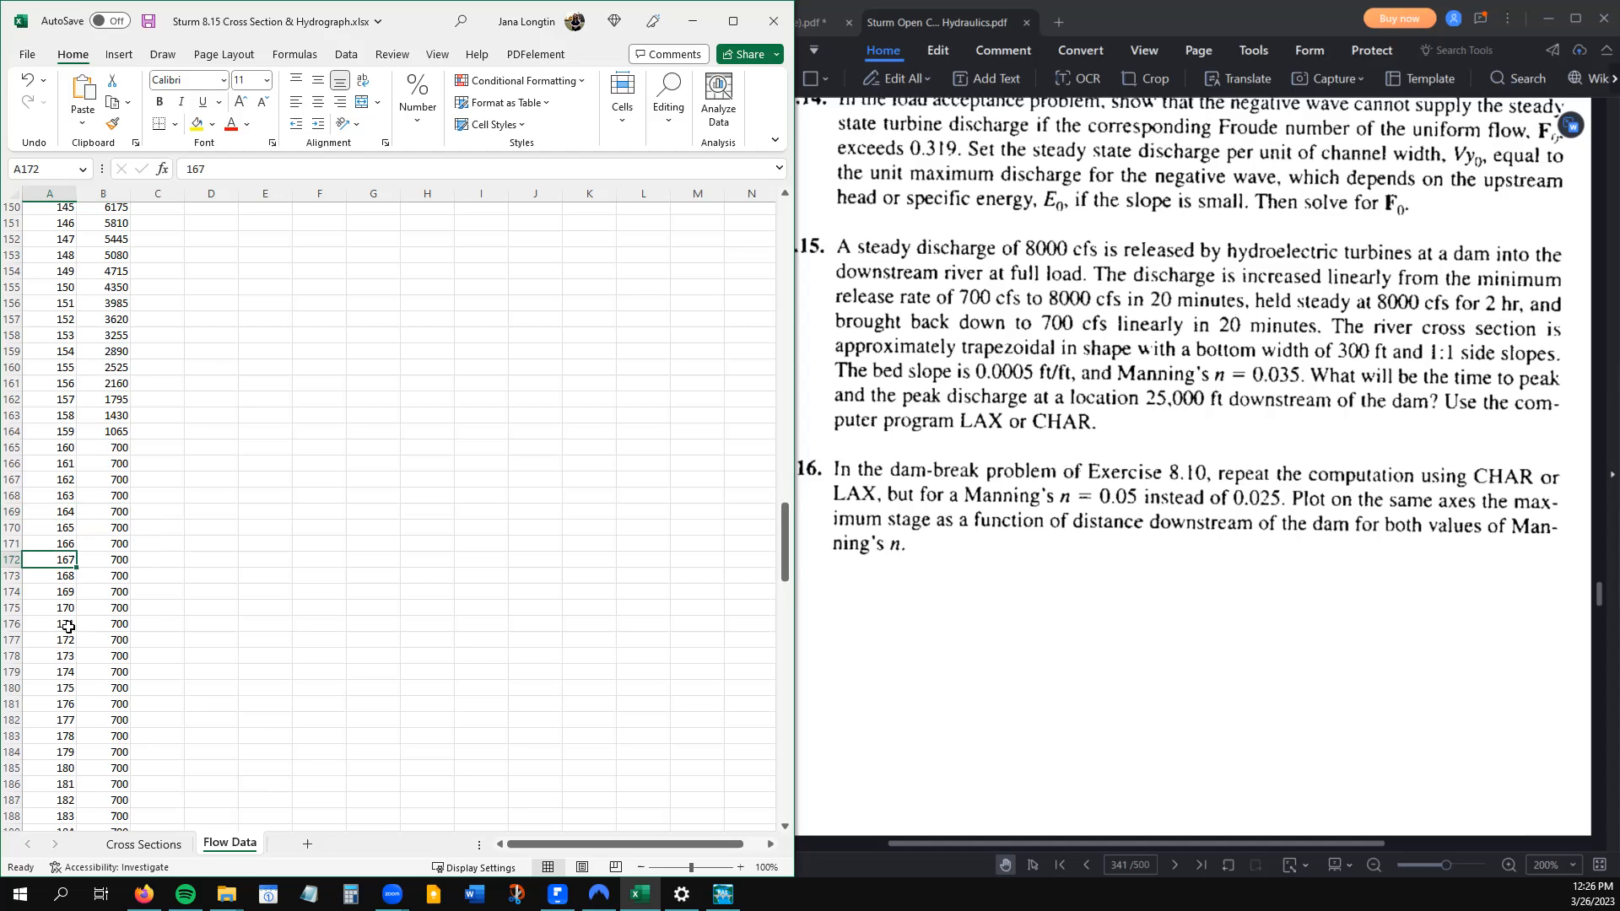
scroll(68, 627, down, 4)
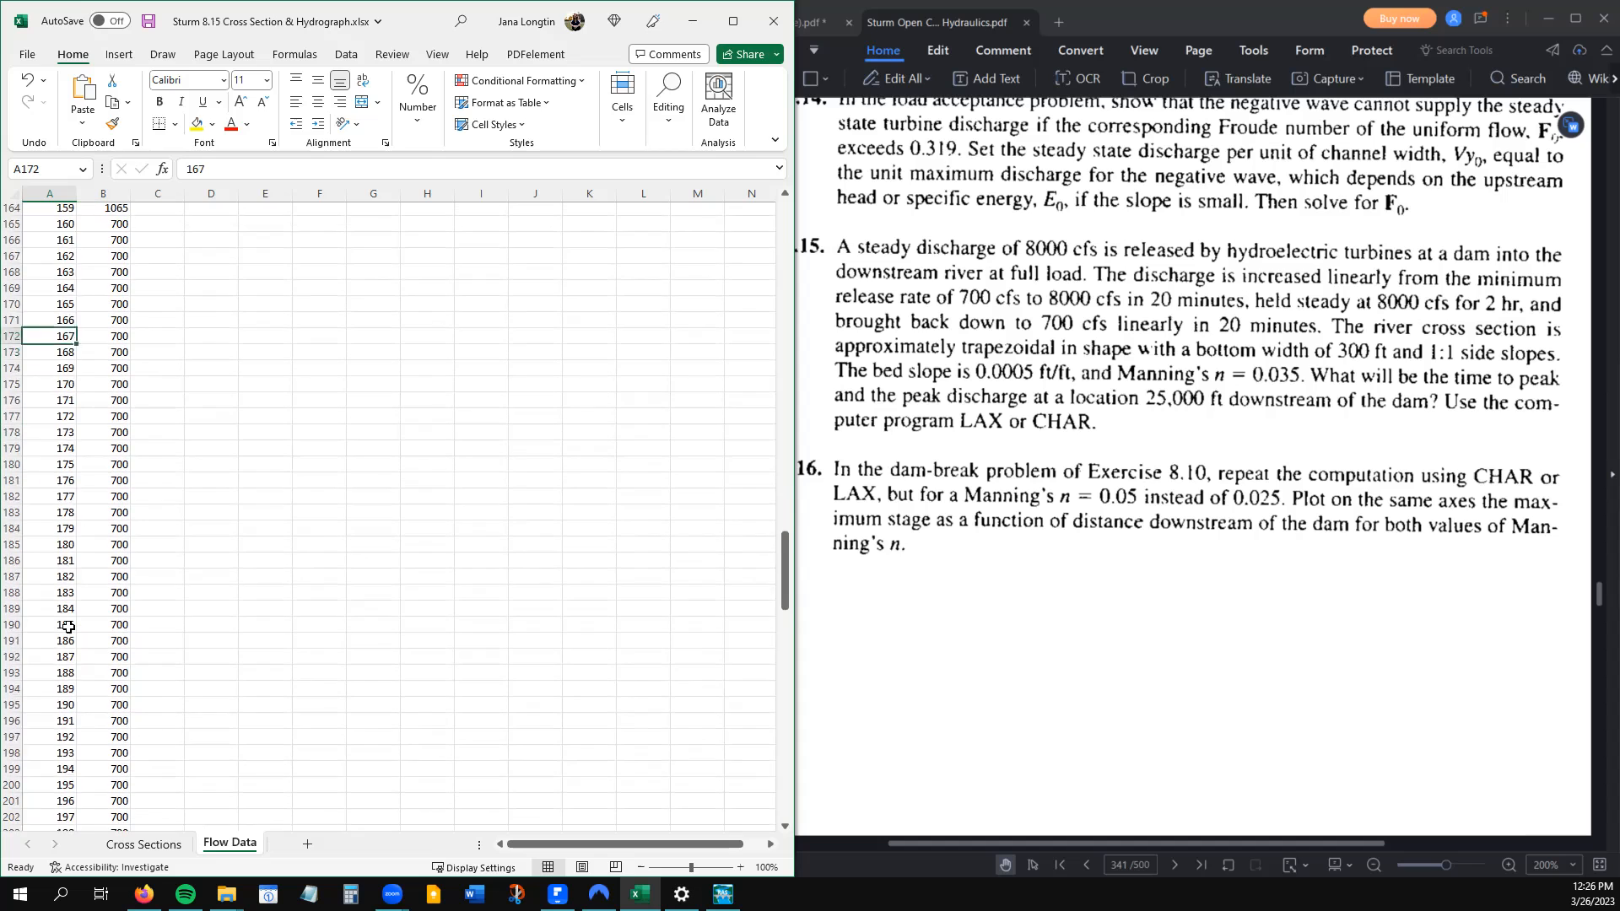
scroll(68, 627, down, 12)
scroll(68, 627, down, 8)
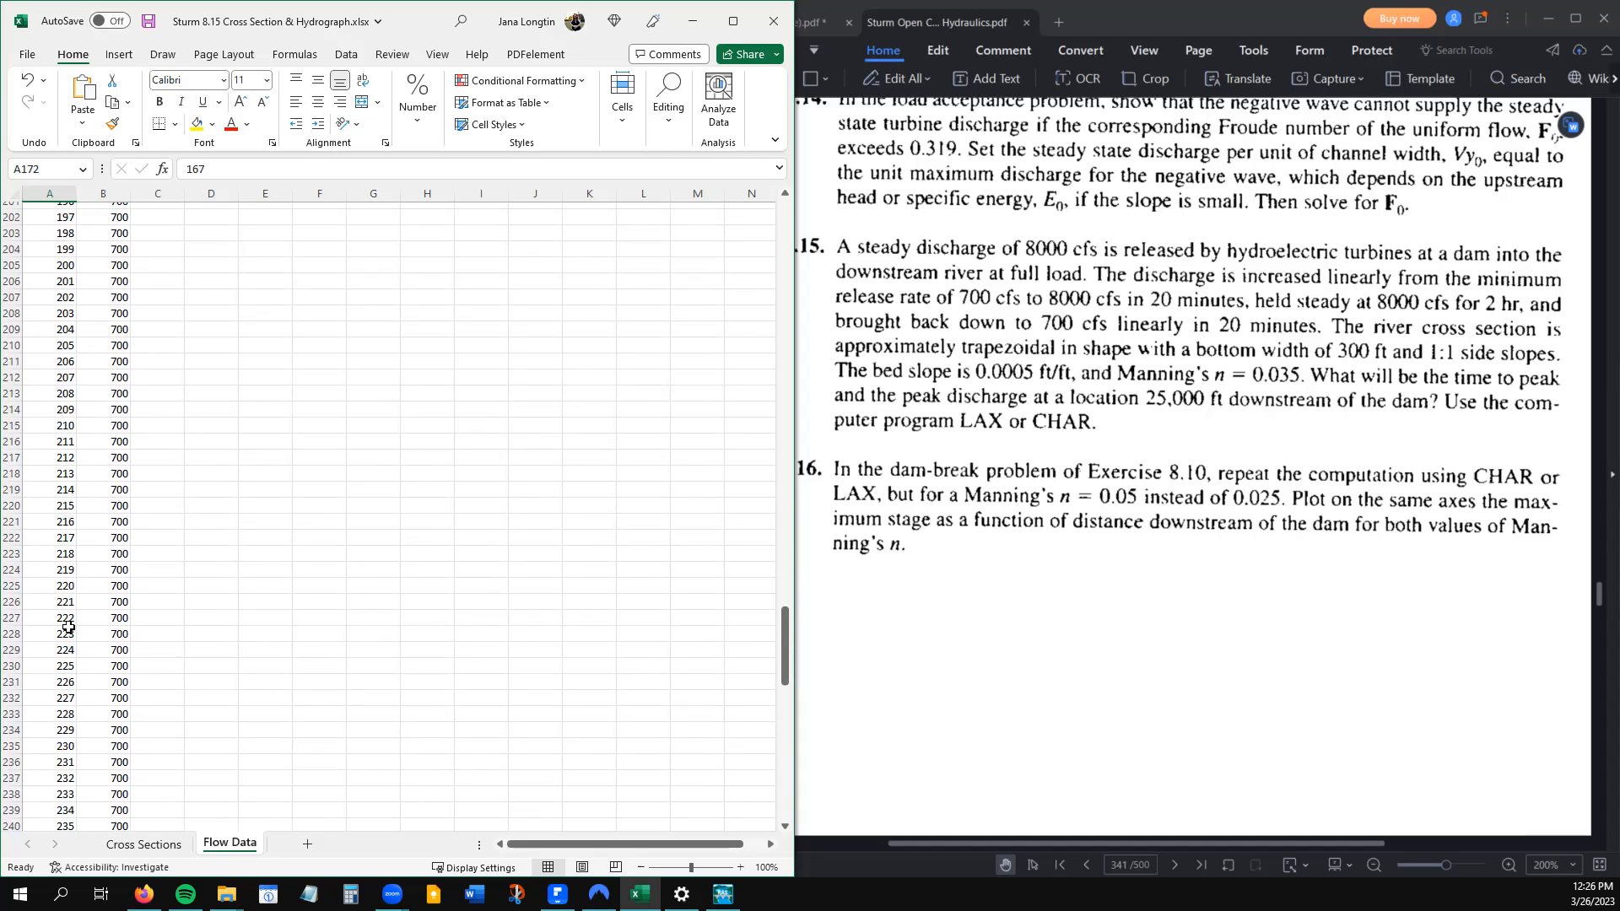
scroll(68, 625, down, 14)
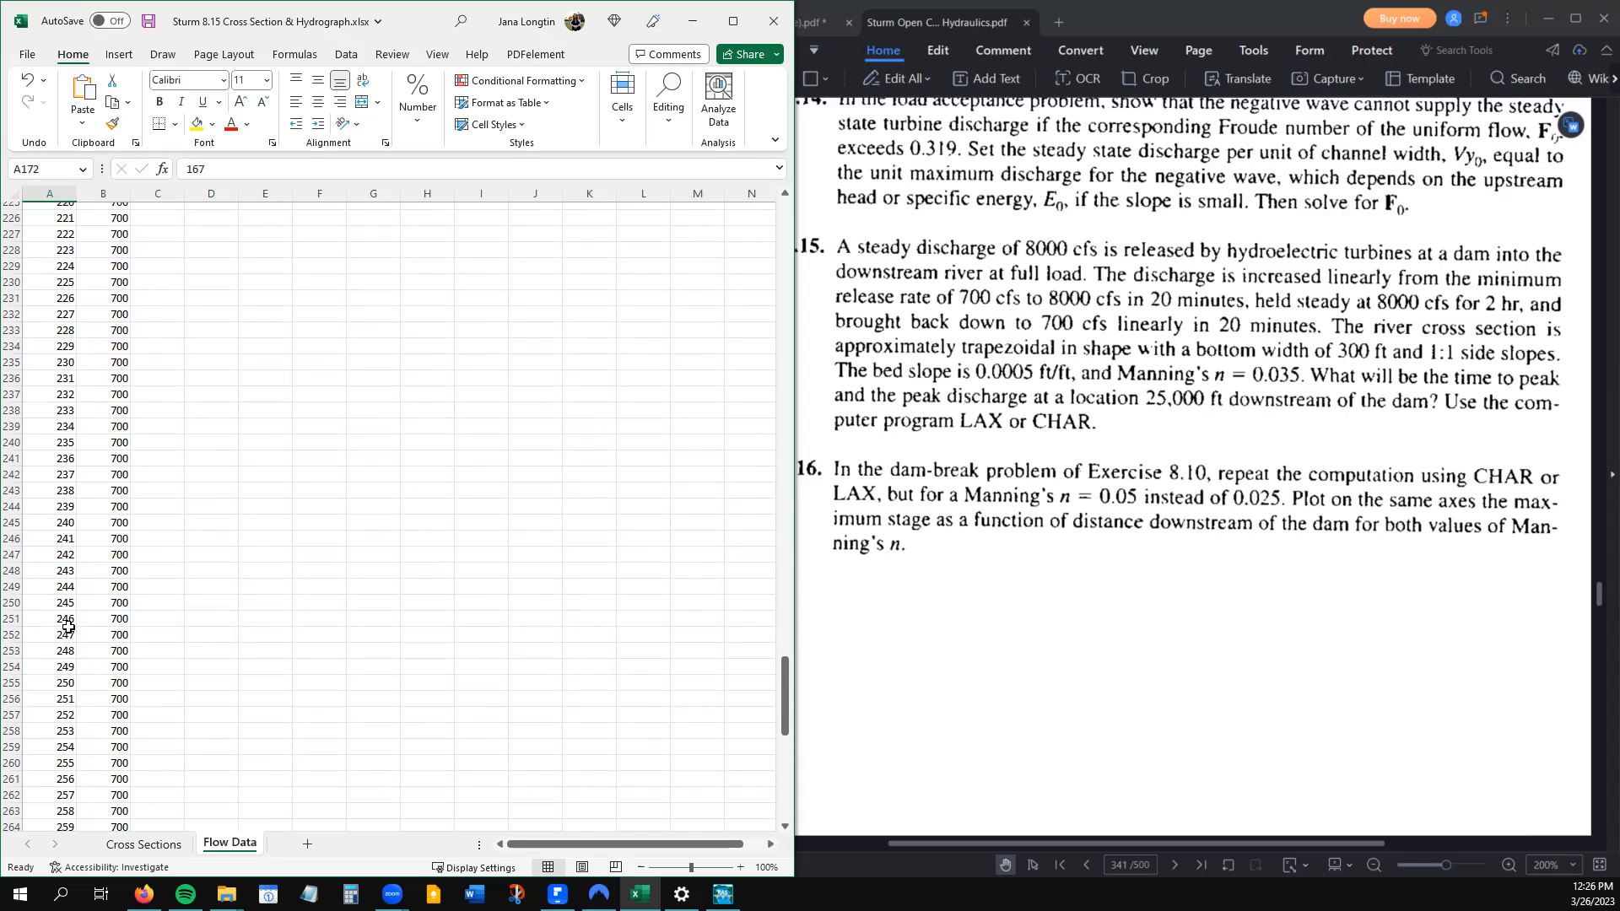
scroll(69, 627, down, 8)
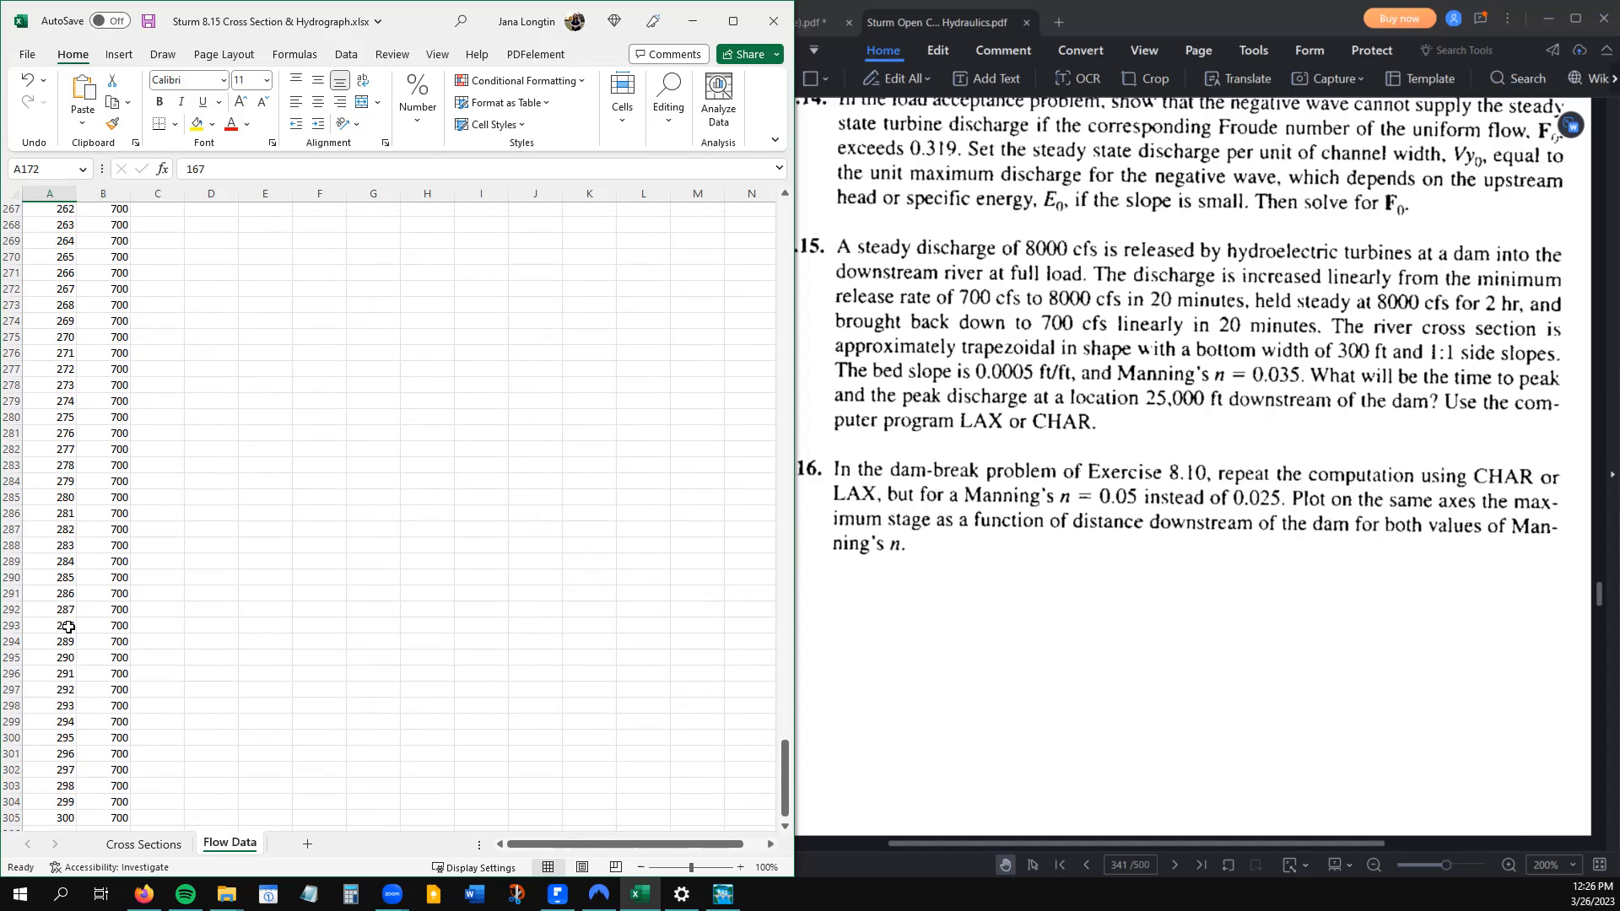
scroll(69, 627, up, 20)
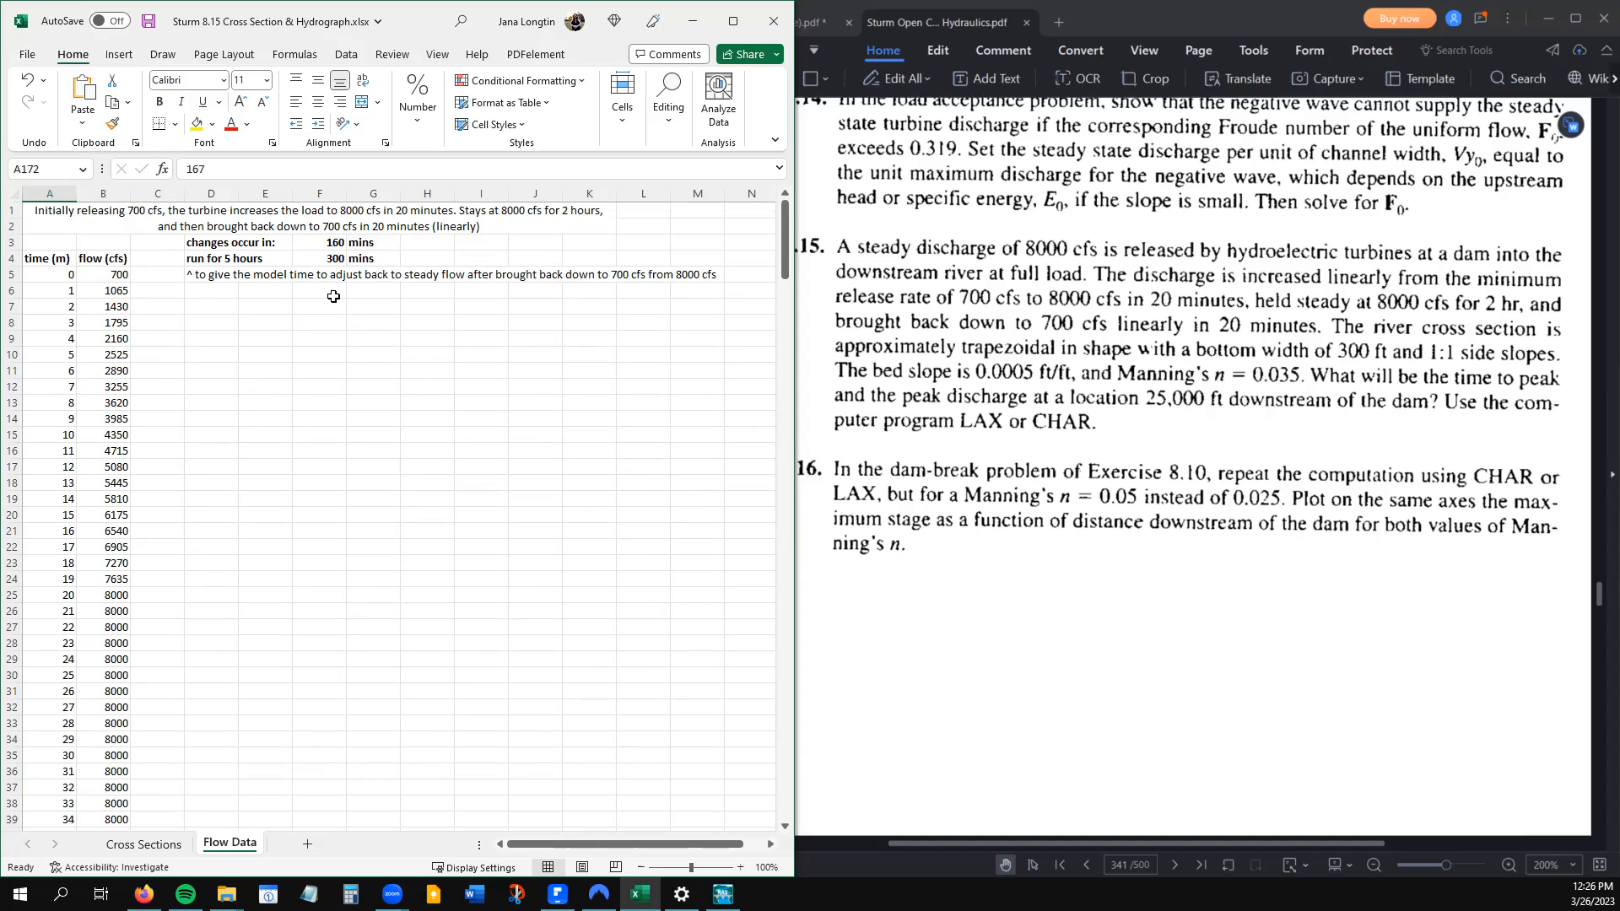
Examine the change-duration and 5-hour run-time notes and their minute formulas above the flow table
click(246, 248)
click(314, 246)
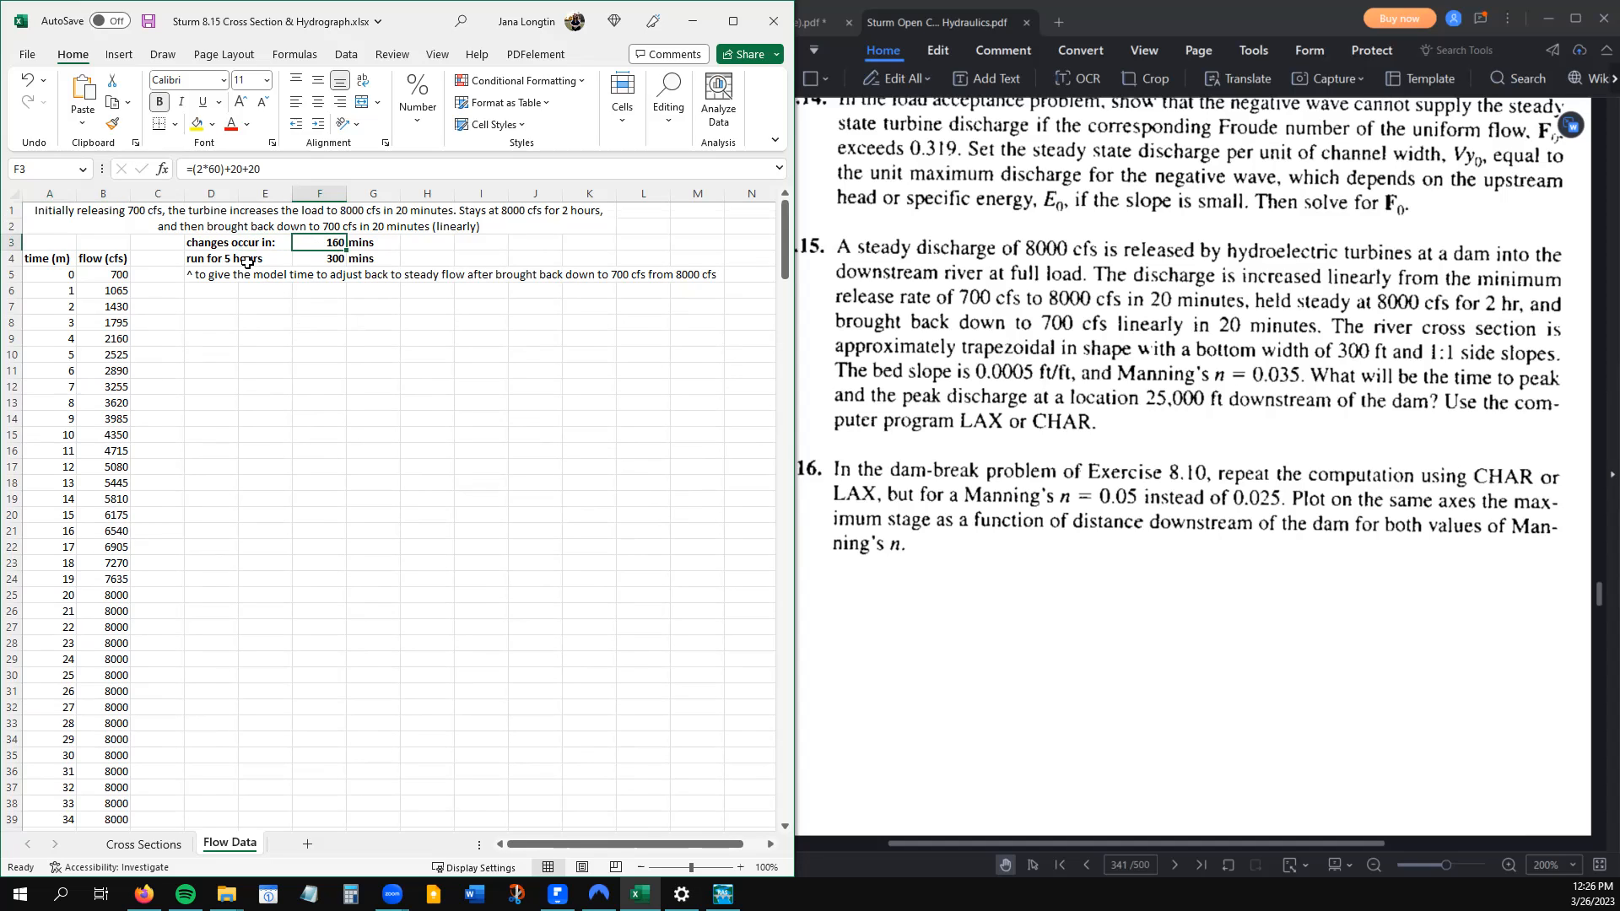
click(213, 261)
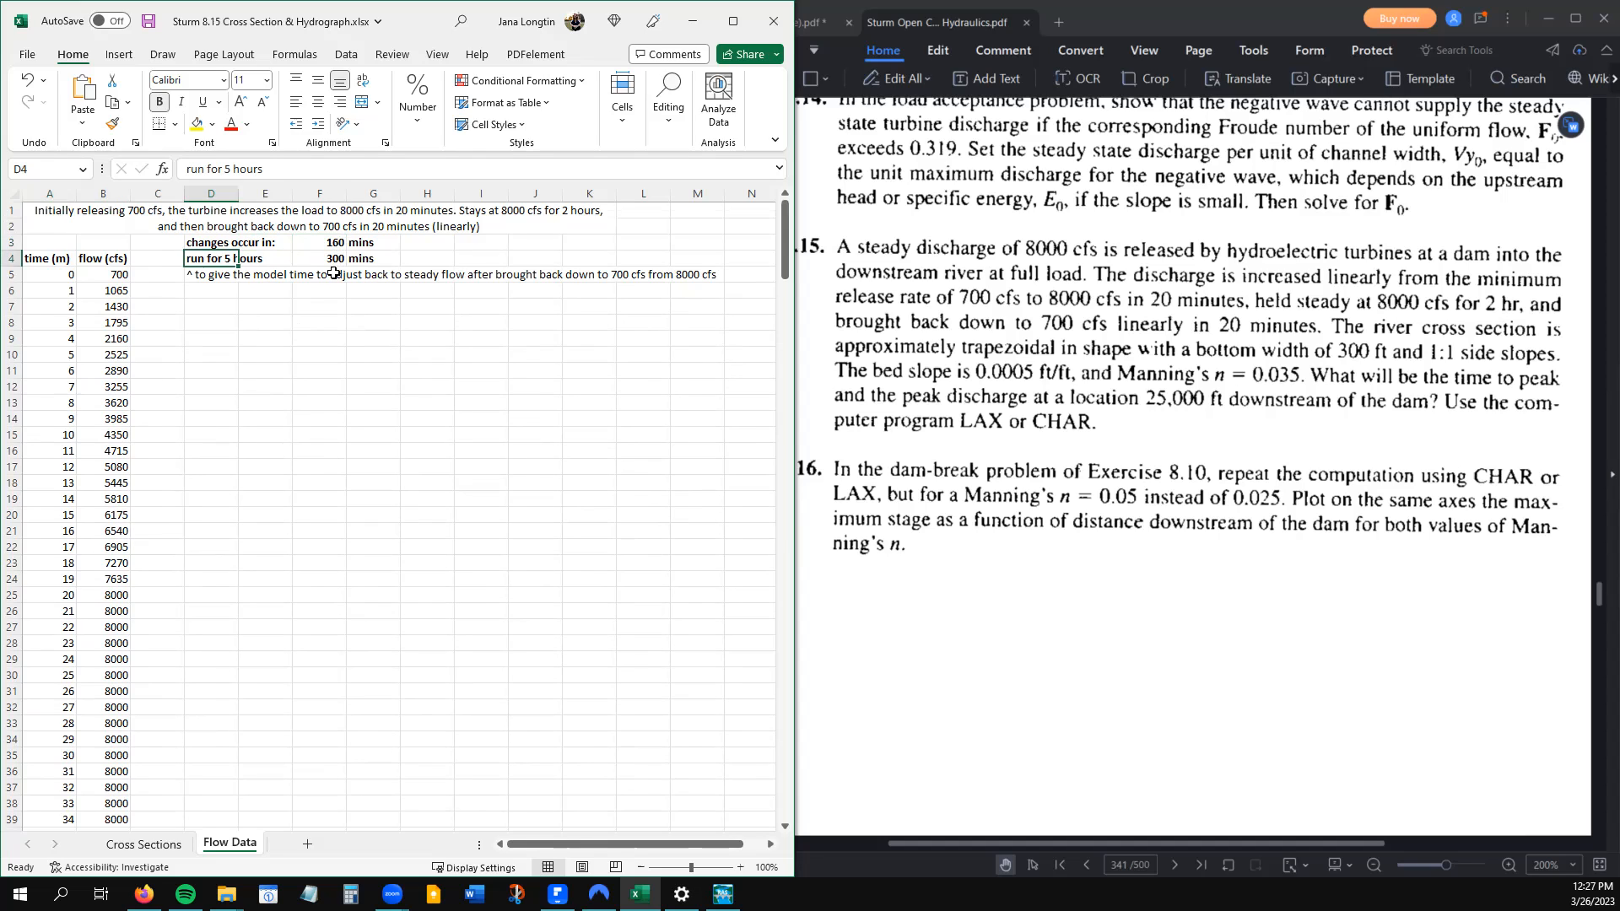
click(328, 259)
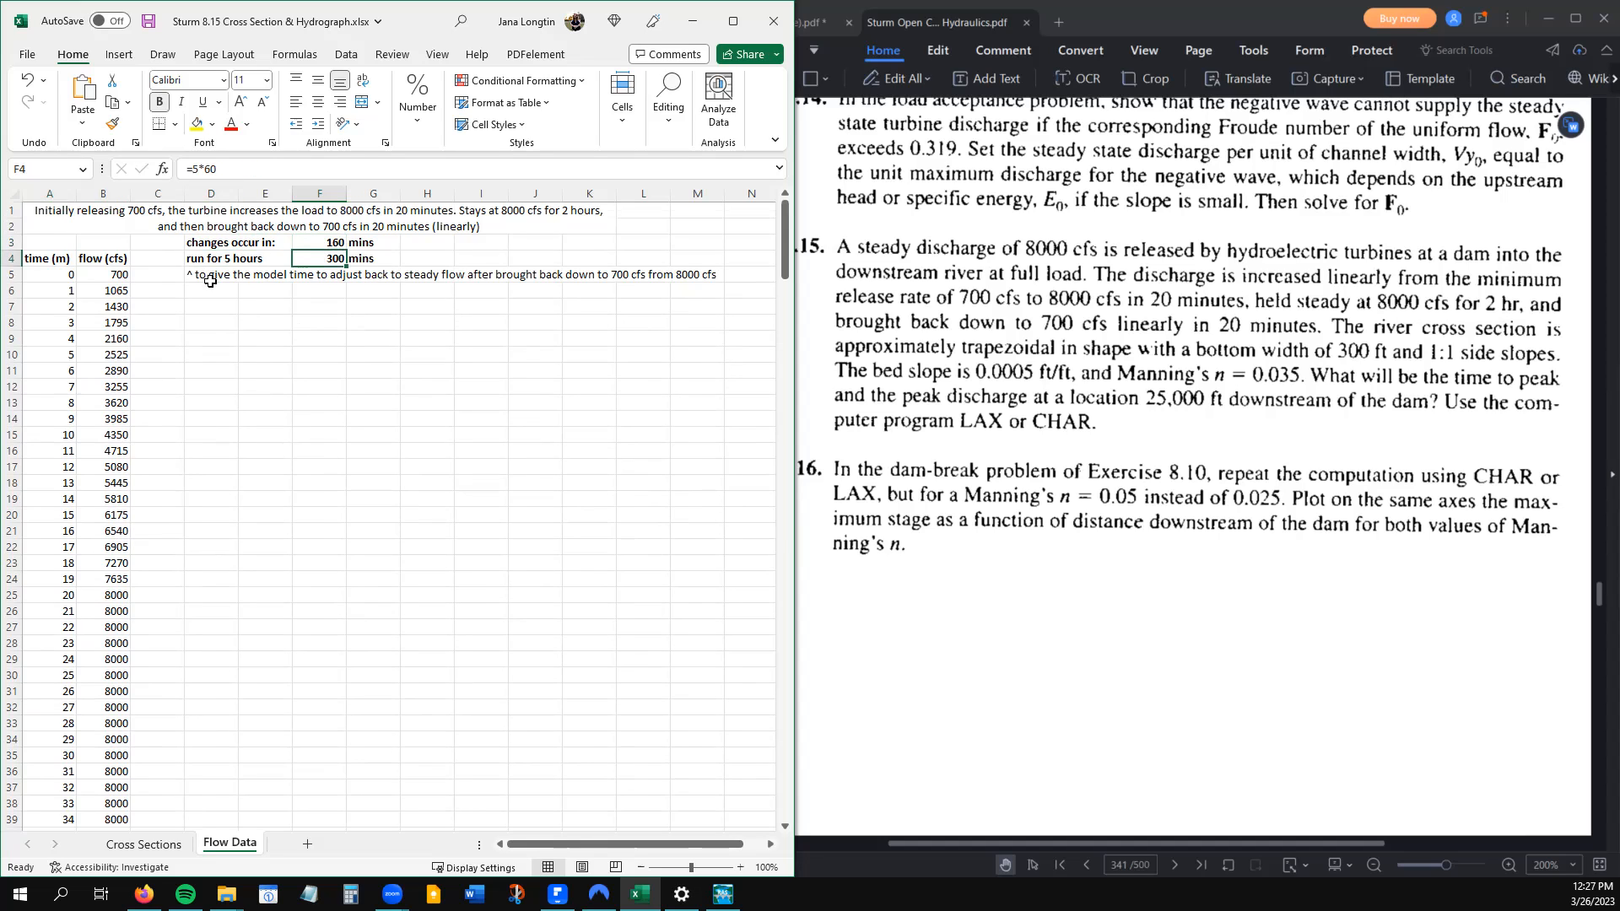
click(216, 306)
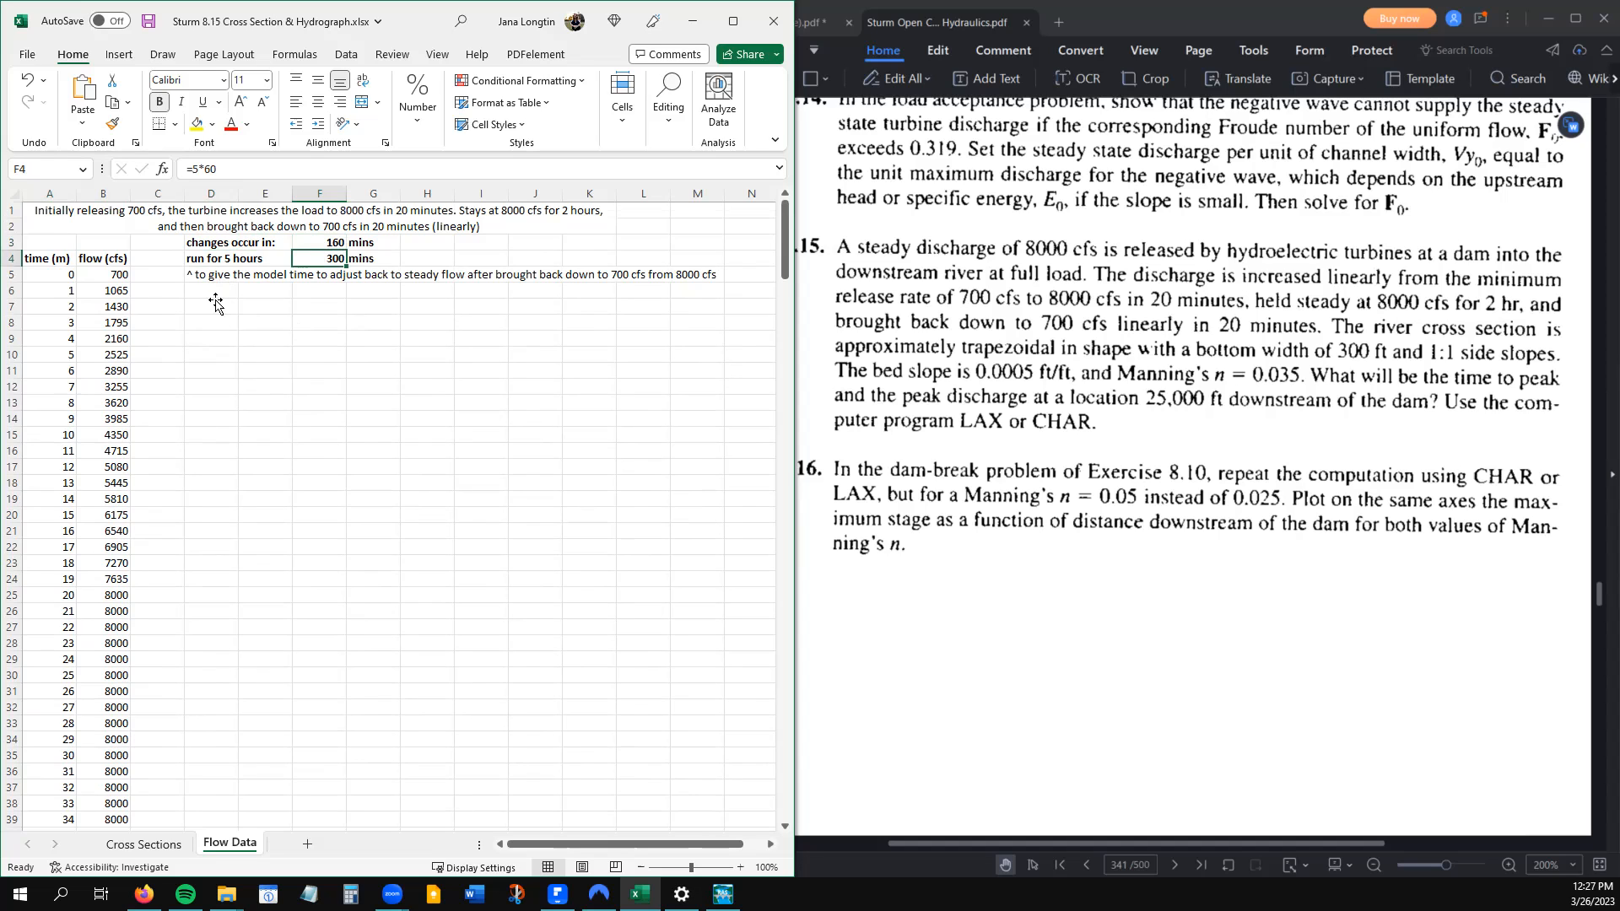
Check a rising-limb flow formula and the final 300-minute flow entry, and return to the start of the Flow Data sheet
click(111, 402)
scroll(111, 402, down, 20)
scroll(110, 402, down, 20)
scroll(110, 403, down, 20)
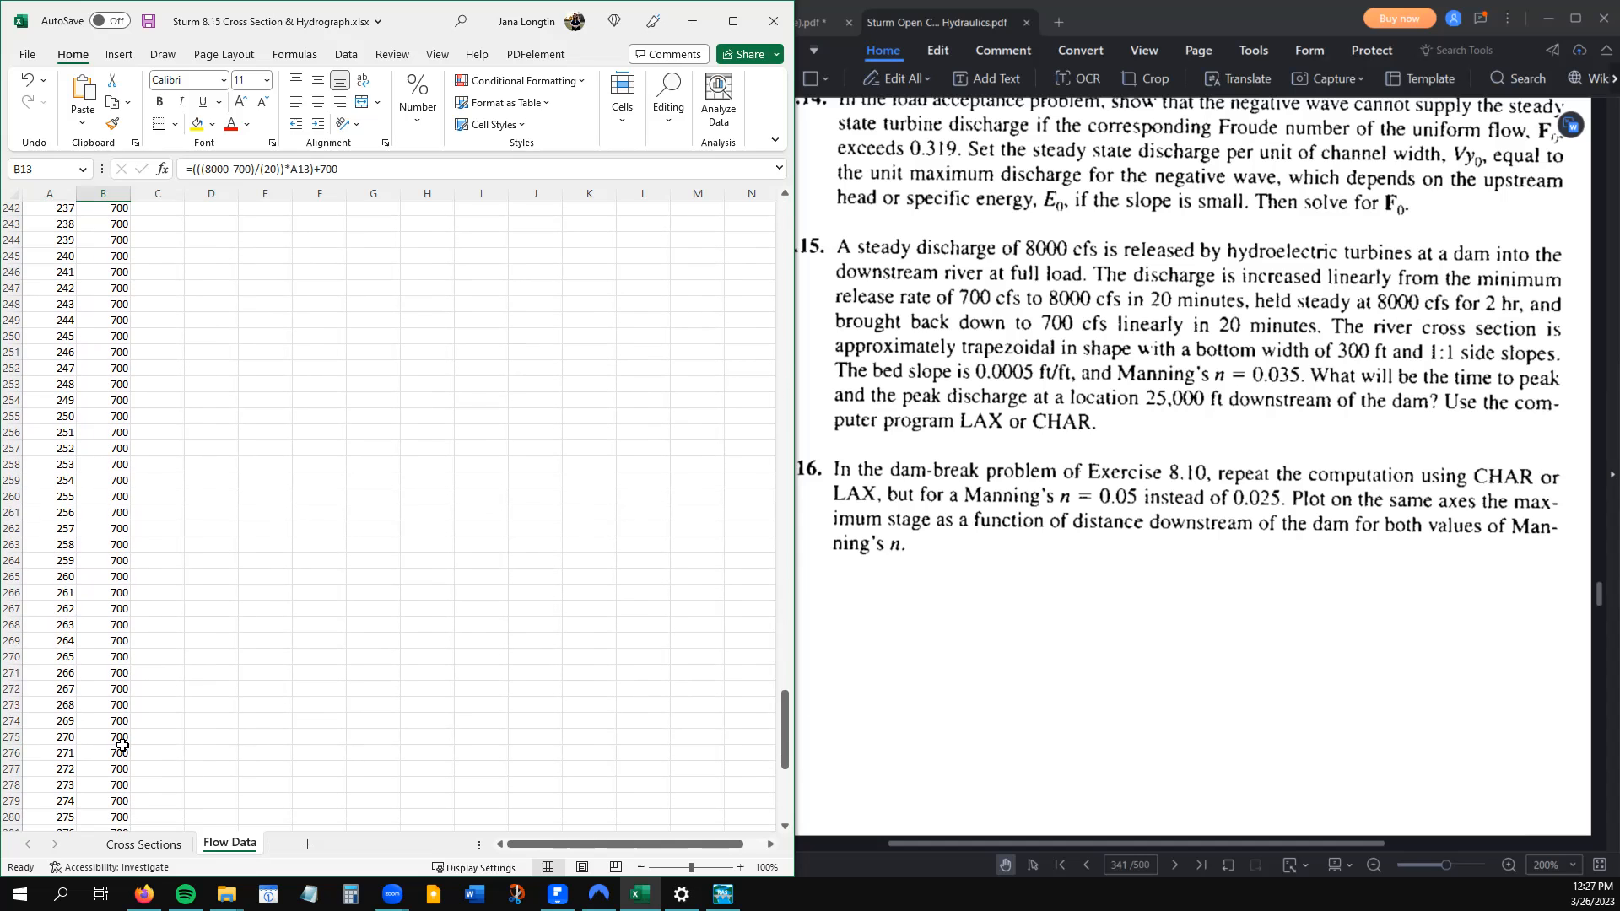
scroll(122, 745, down, 8)
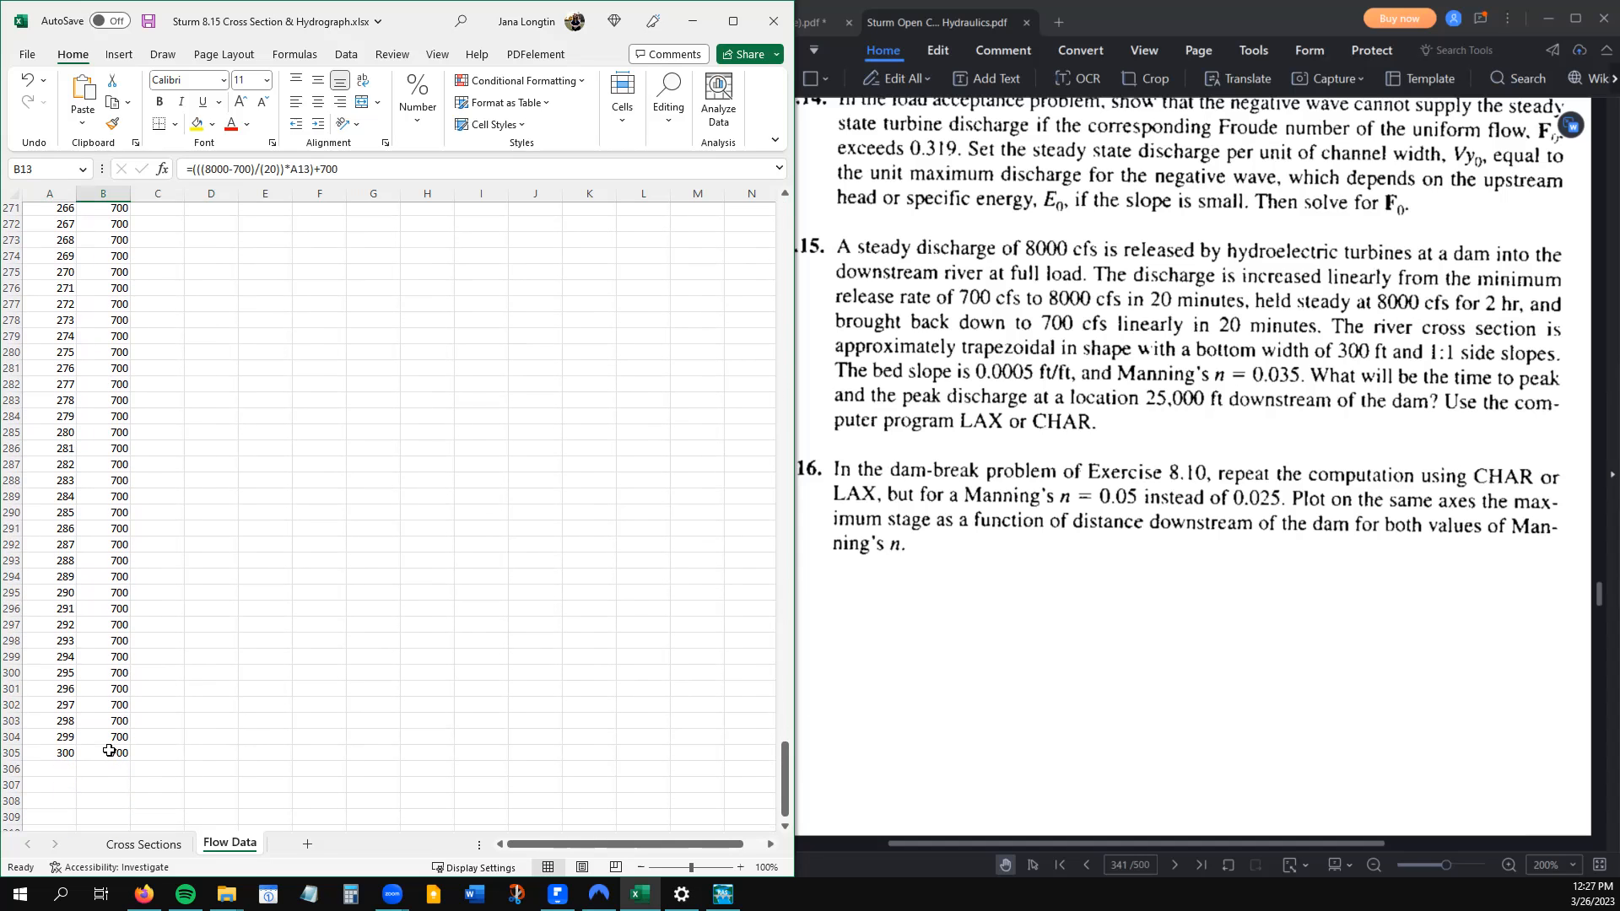
click(118, 752)
scroll(112, 750, up, 20)
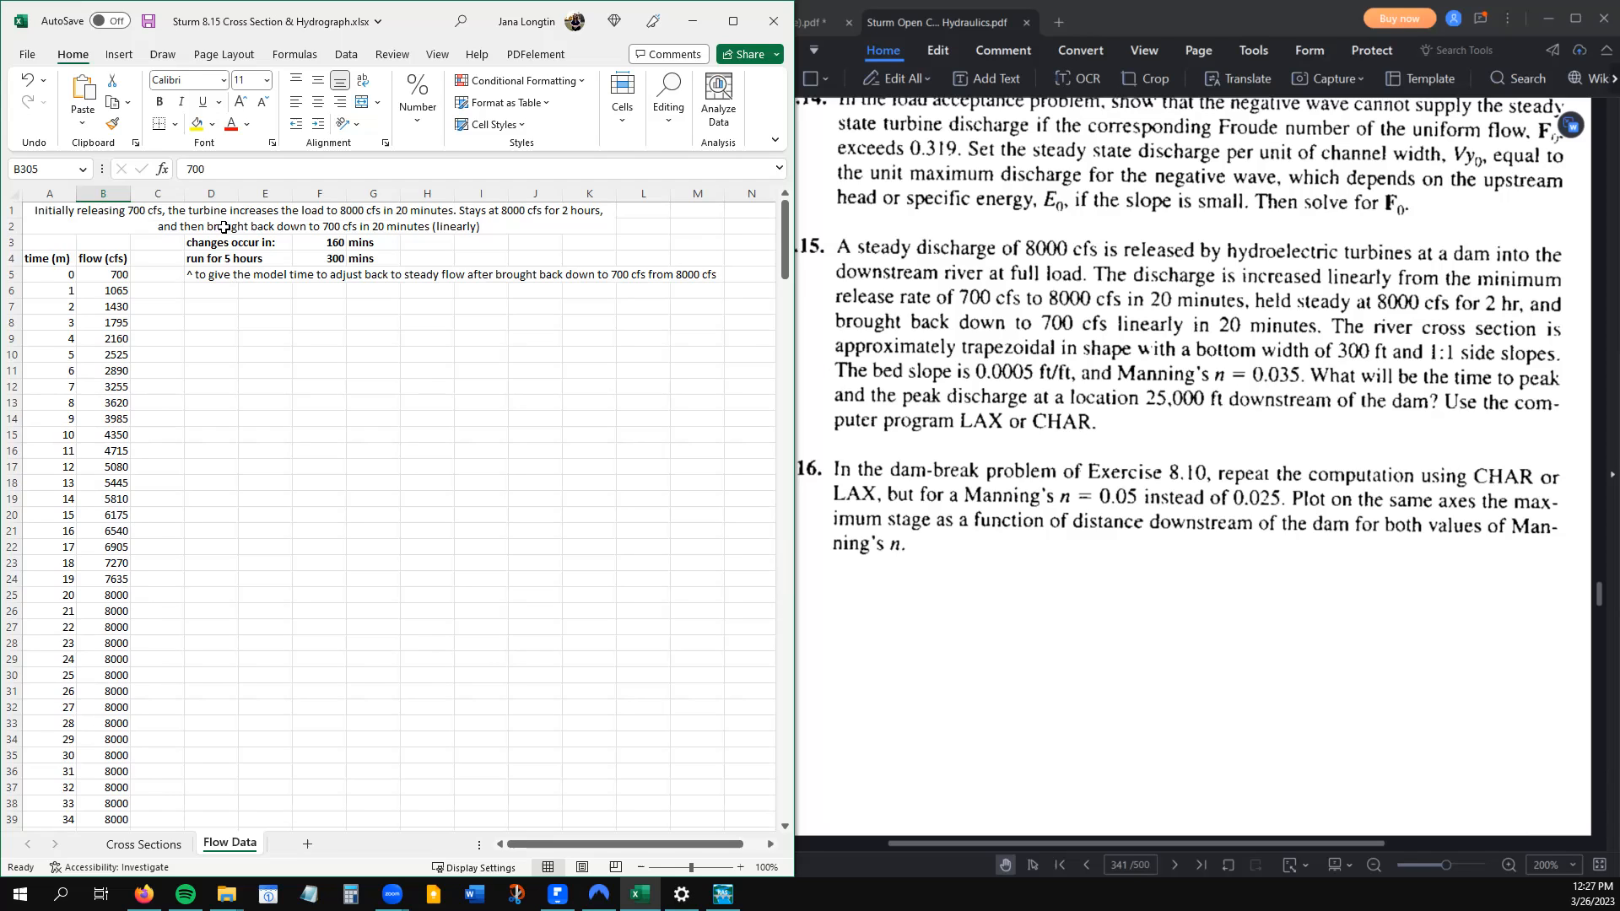
key(ctrl+Home)
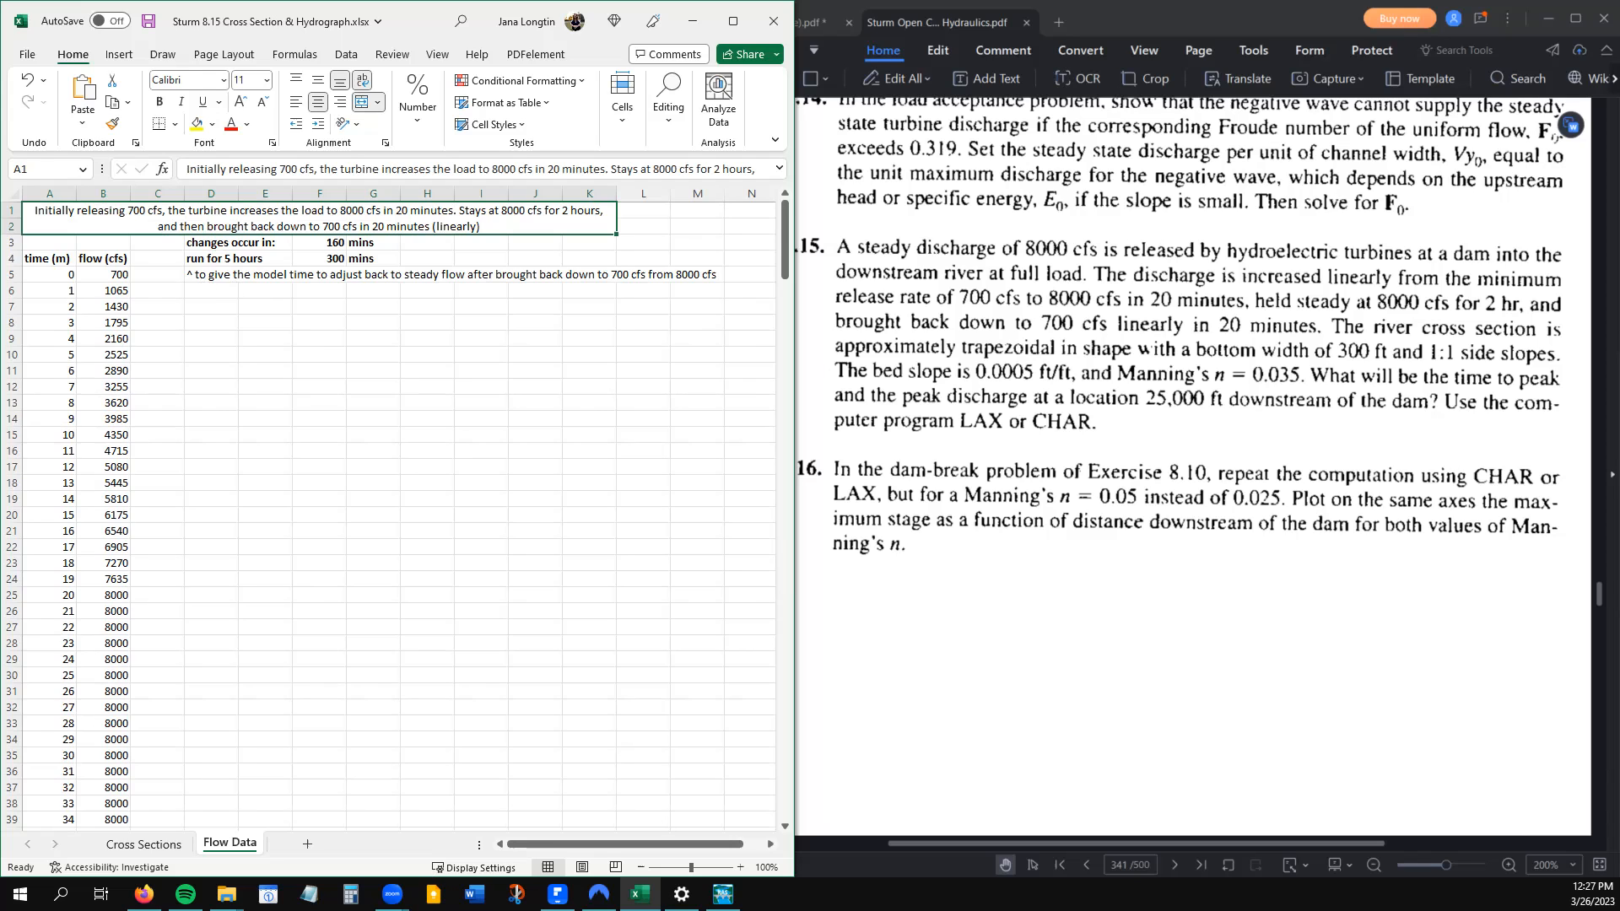
Switch to HEC-RAS, start a new project and create the folder "8.15 recording" under the PNM directory
click(722, 893)
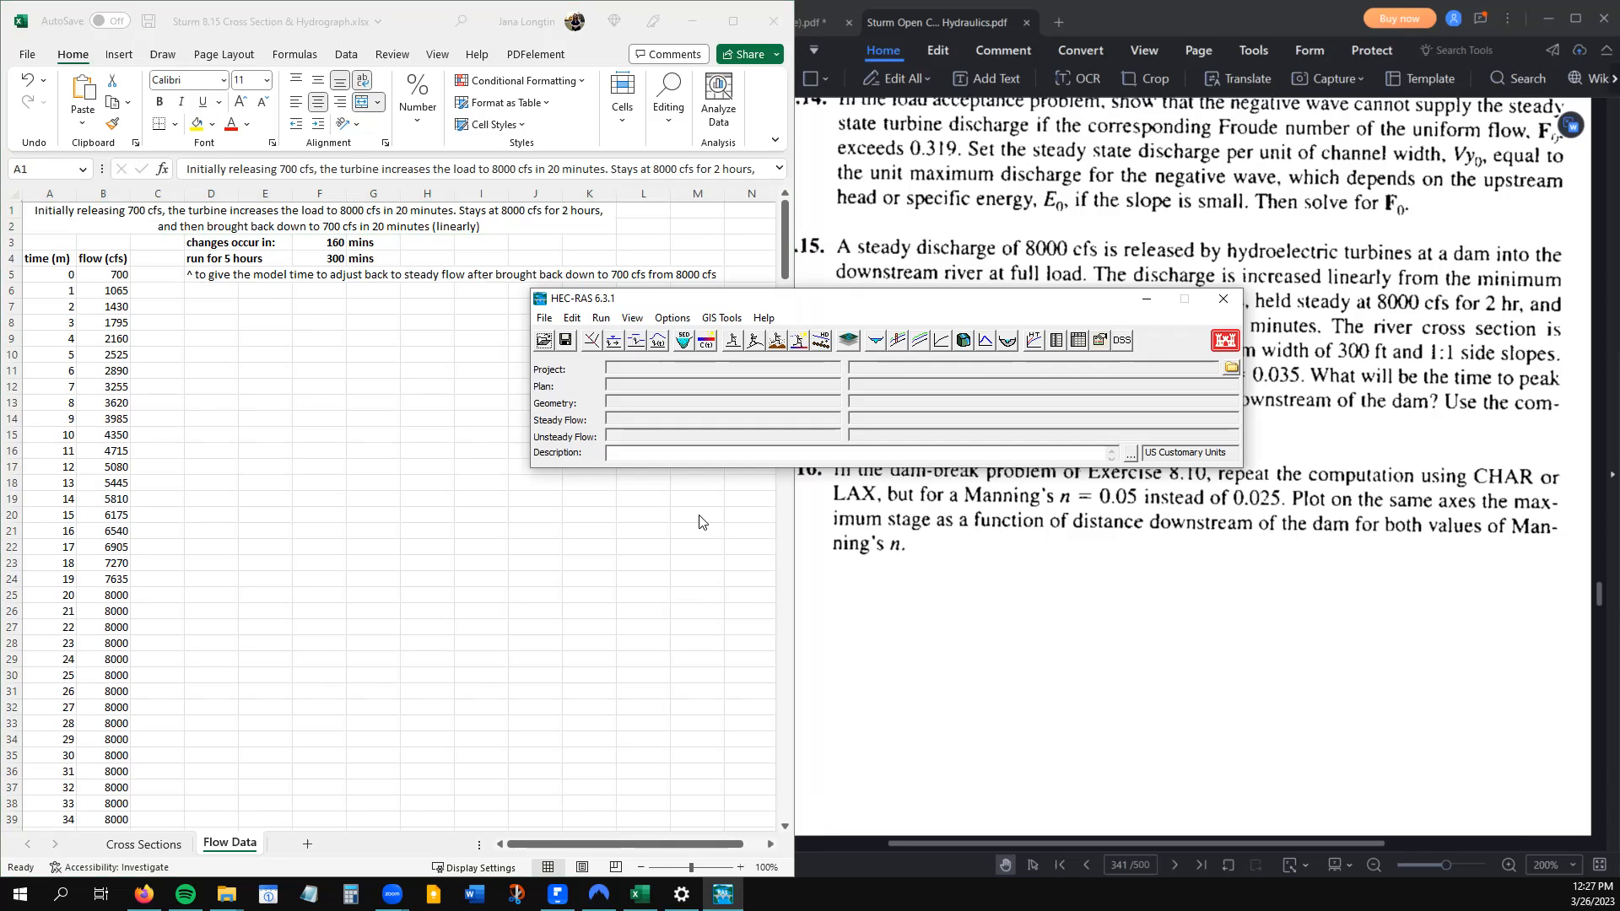
drag(609, 295, 757, 292)
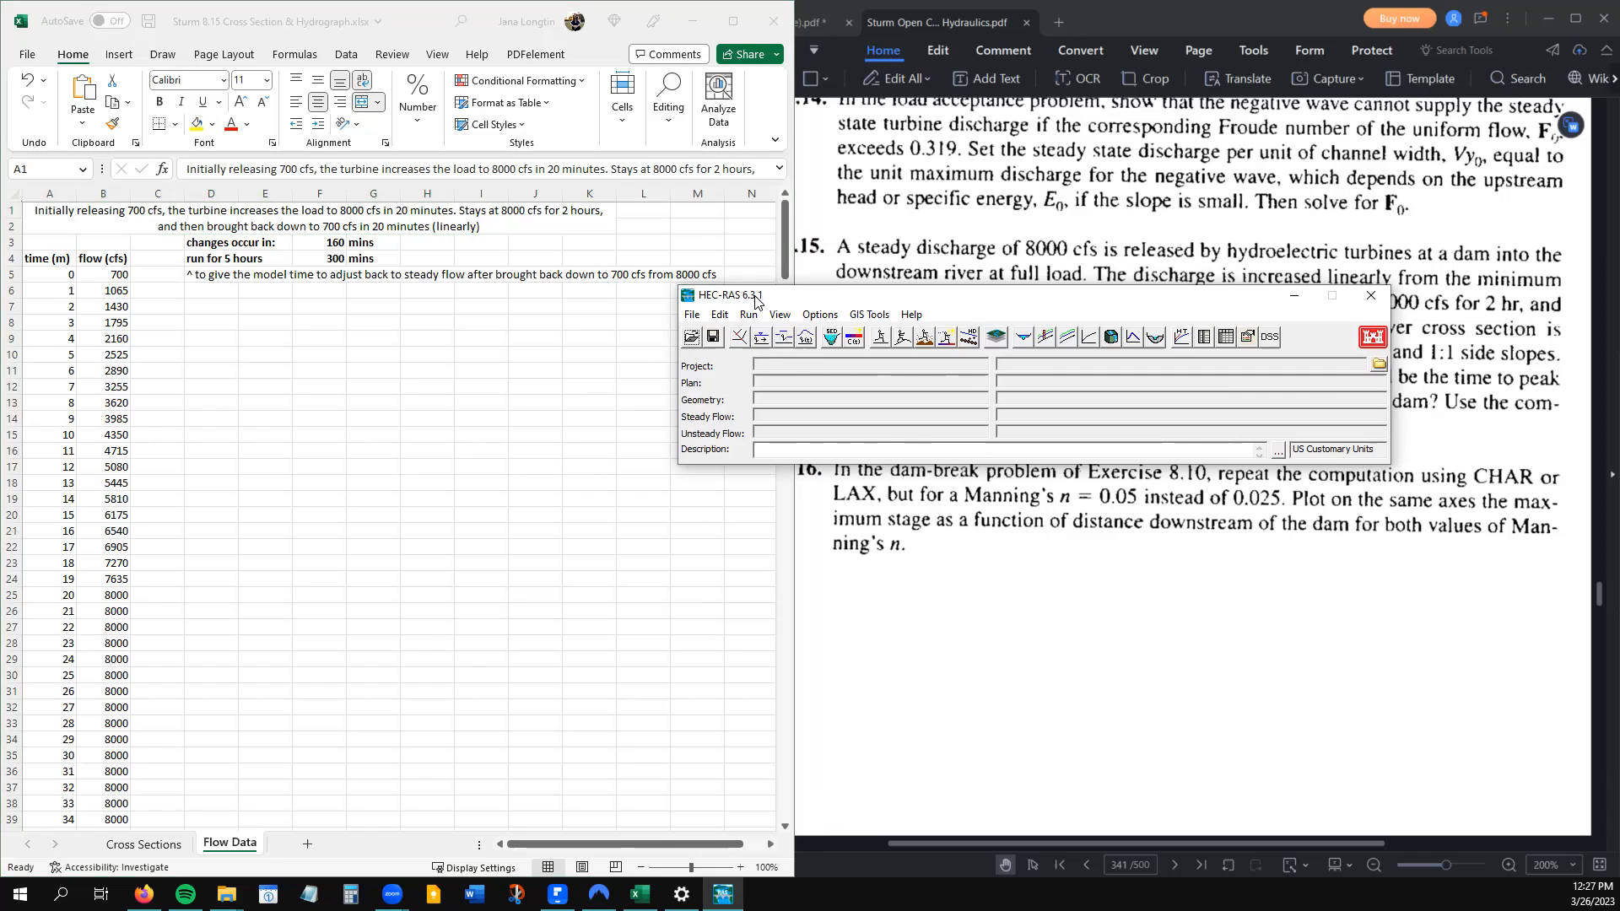
click(693, 342)
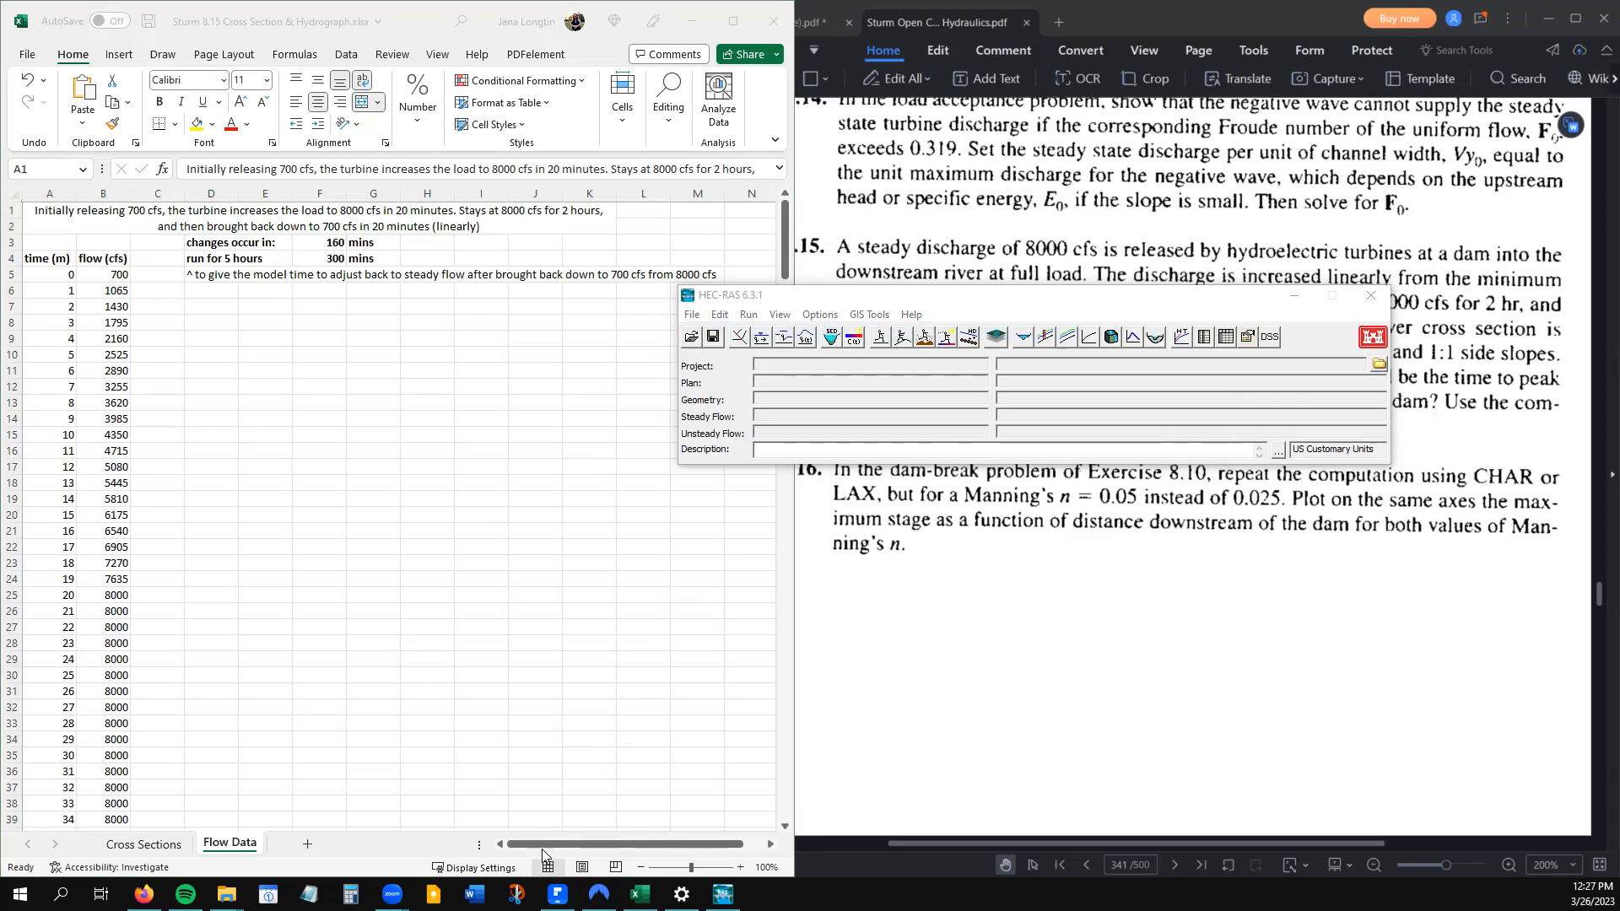
click(351, 806)
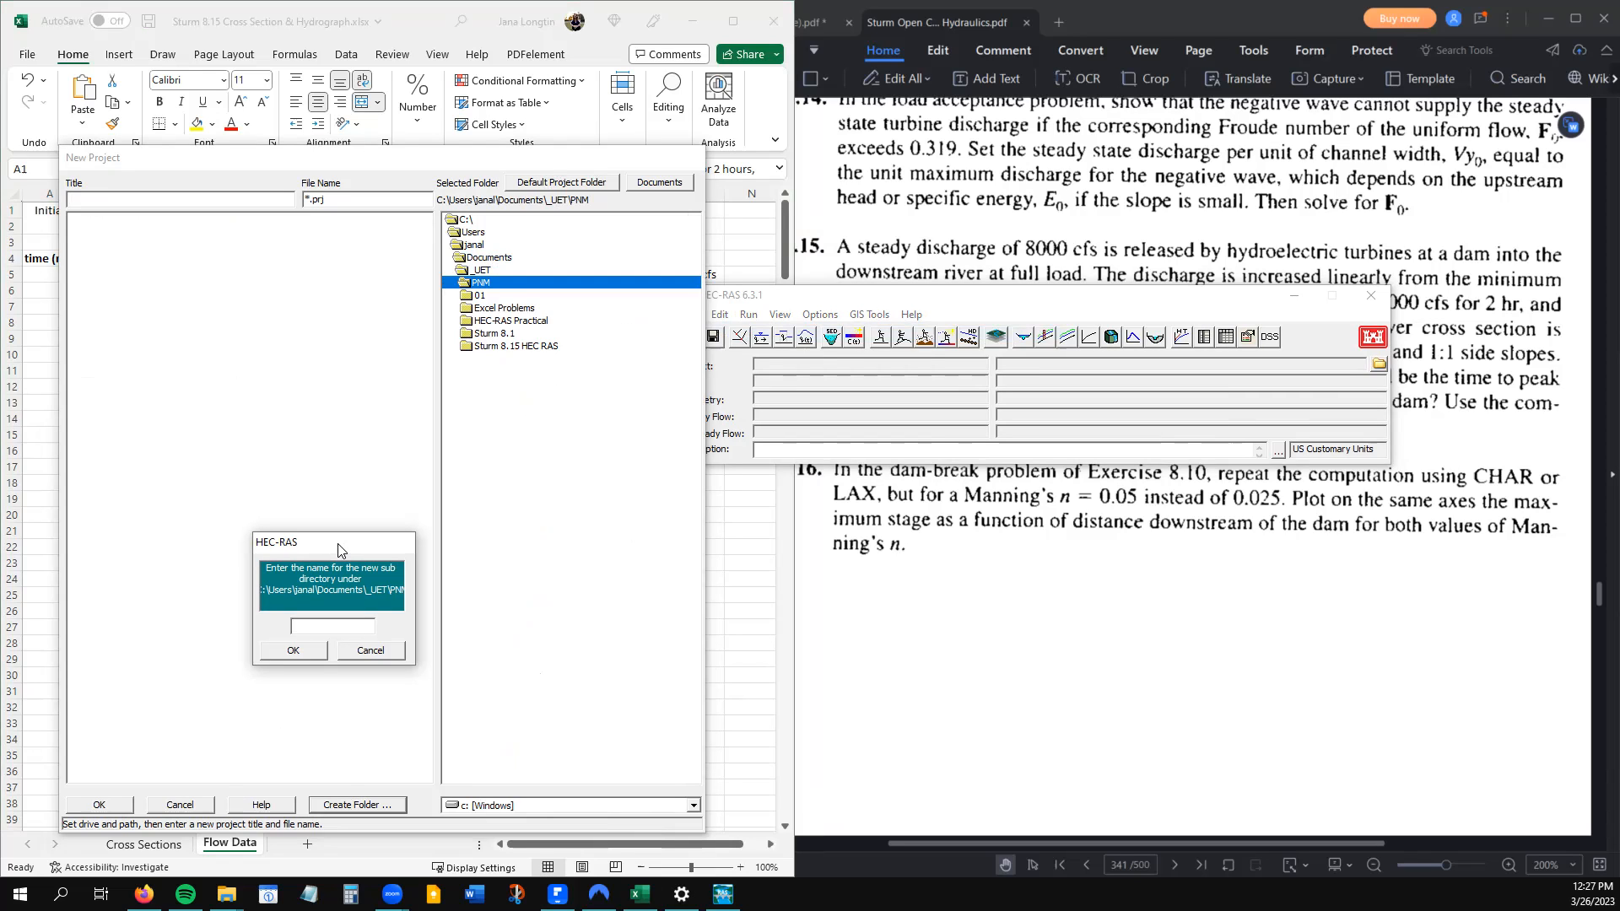
text(s)
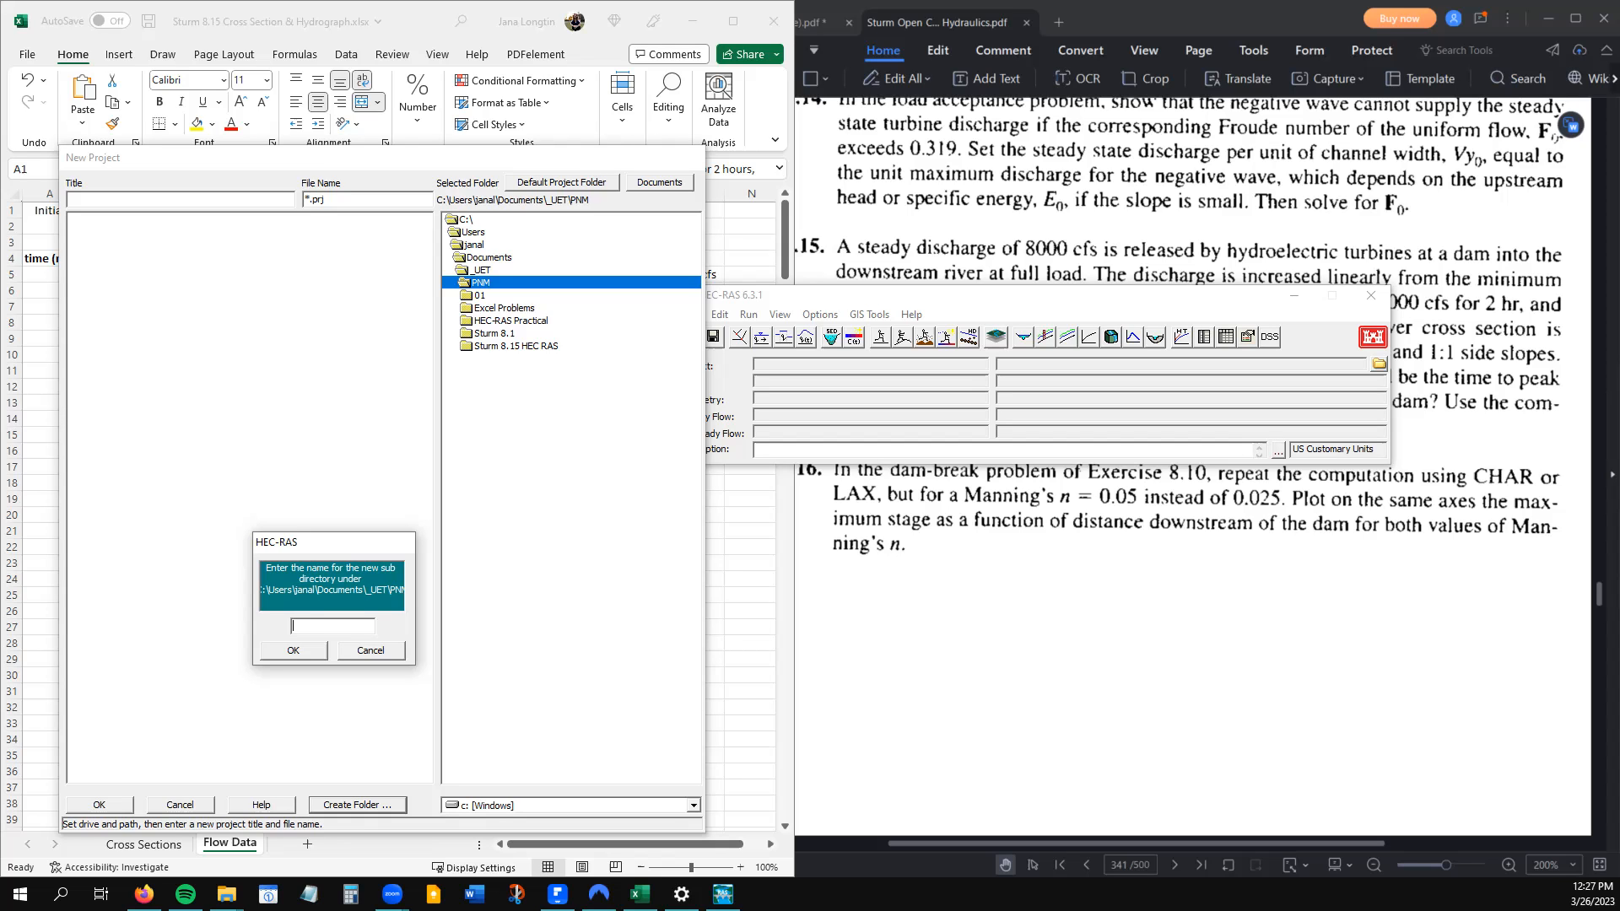
text( recording)
key(Return)
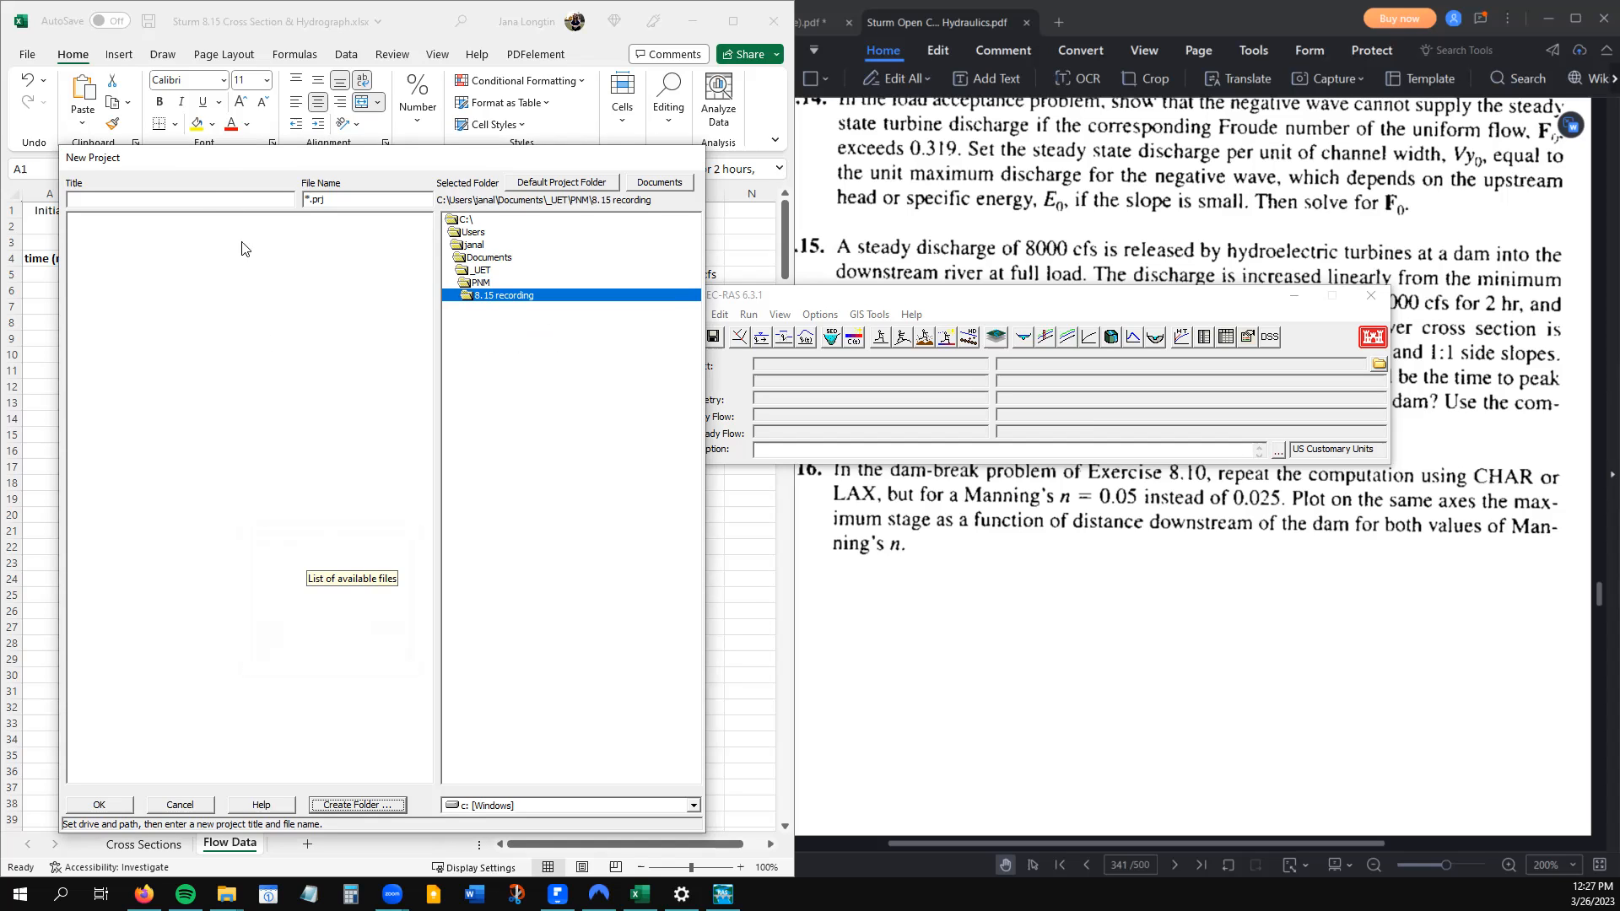
Title the new project "815 example" and create it in the 8.15 recording folder with US Customary Units
click(216, 201)
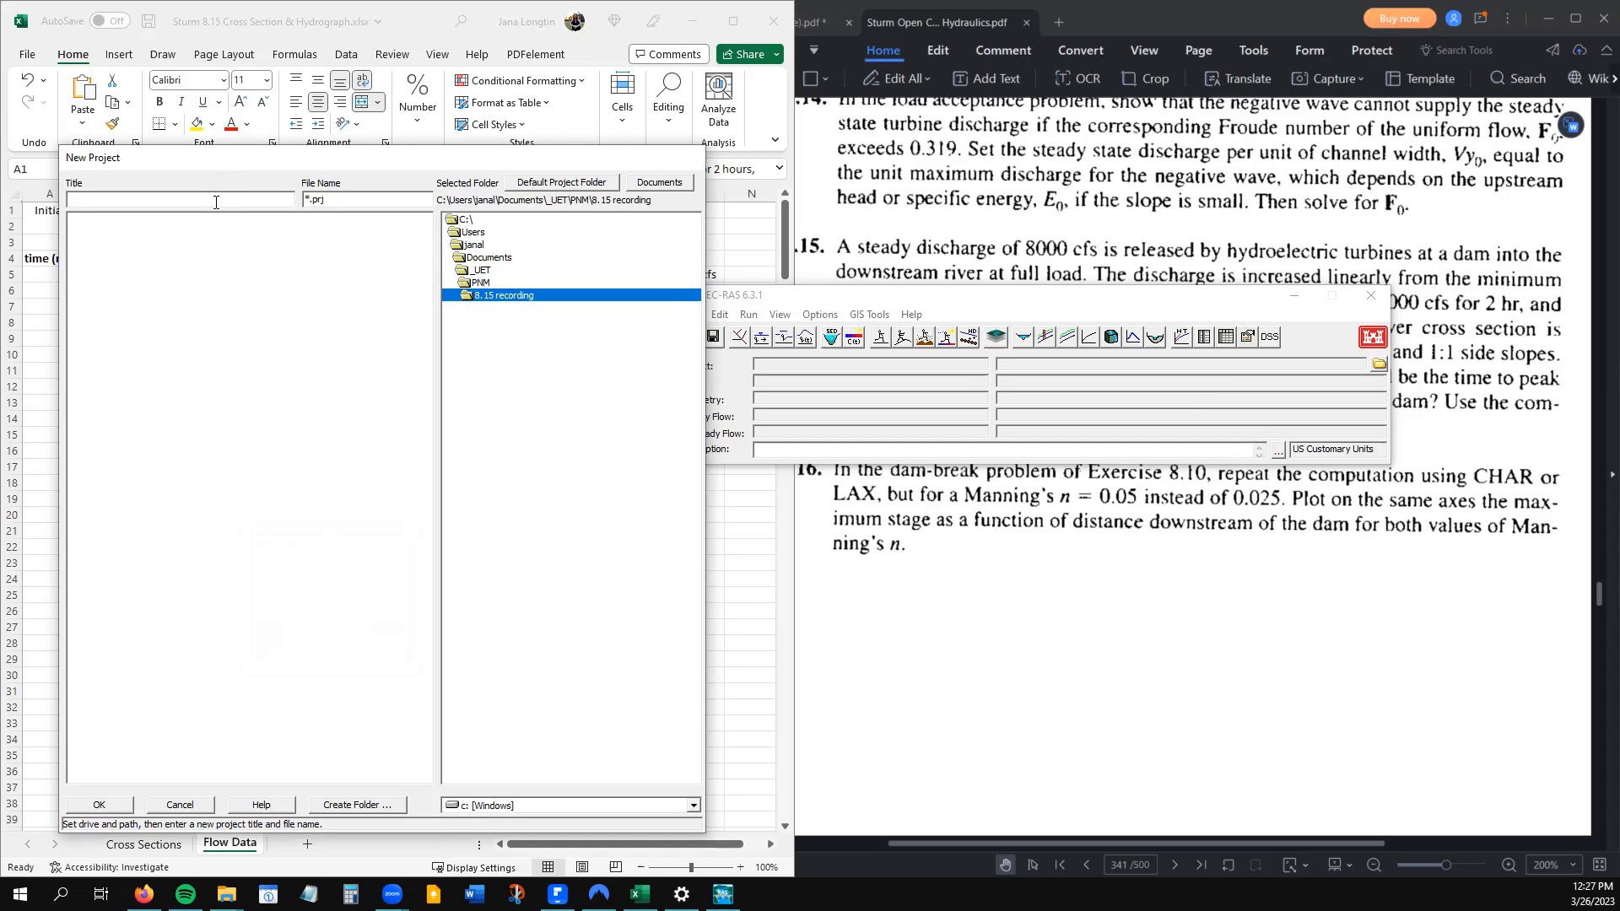
text(815 example)
click(114, 808)
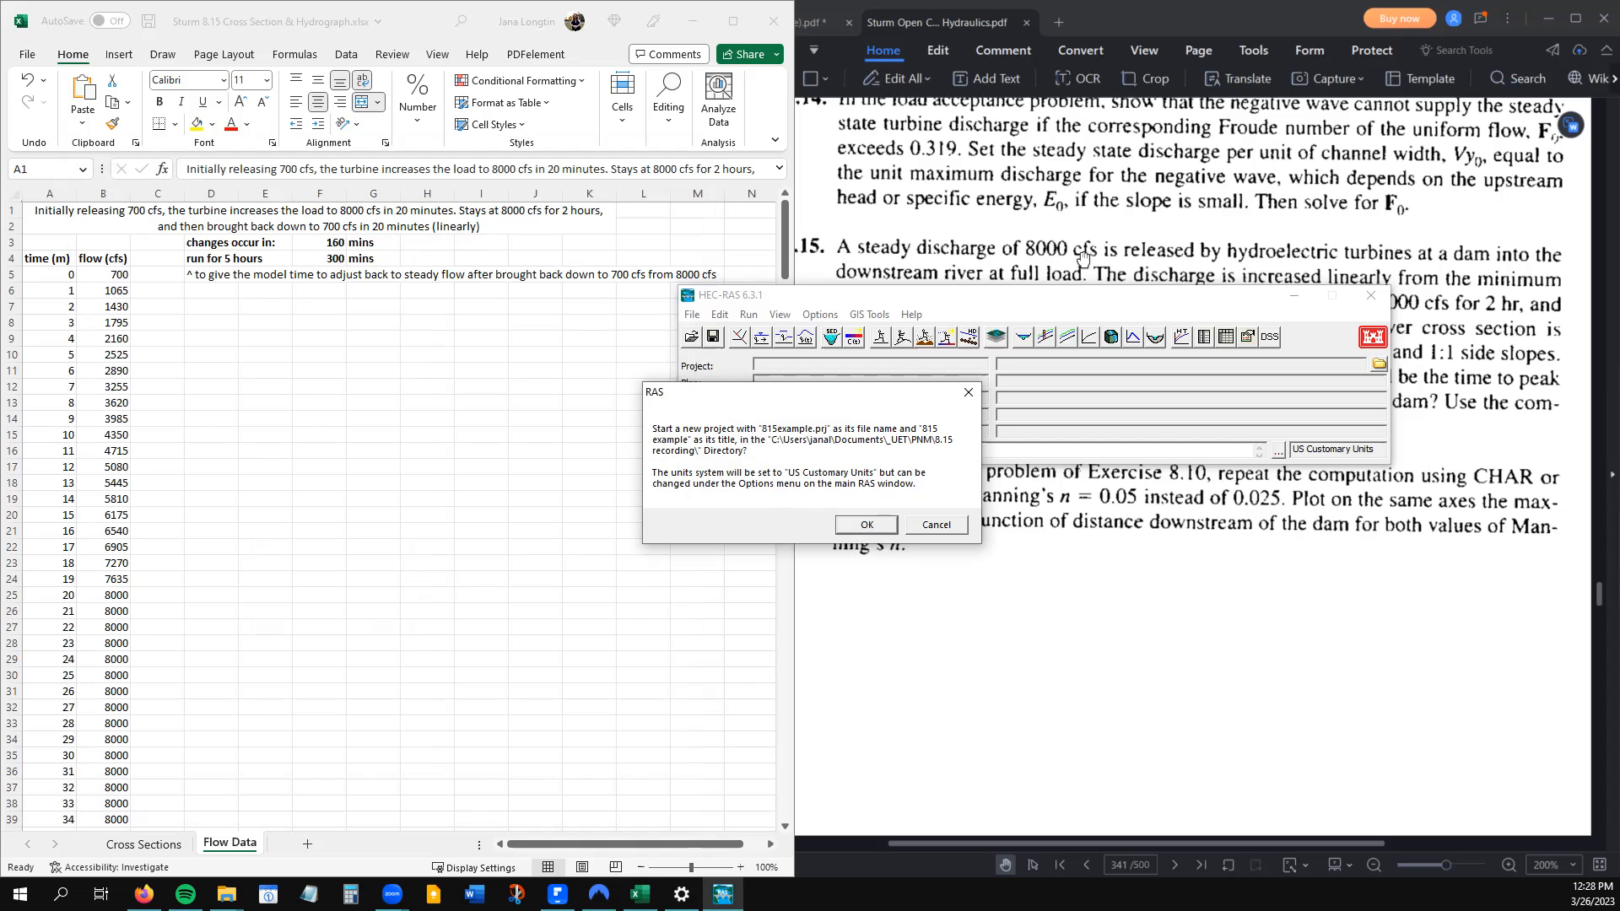
click(857, 525)
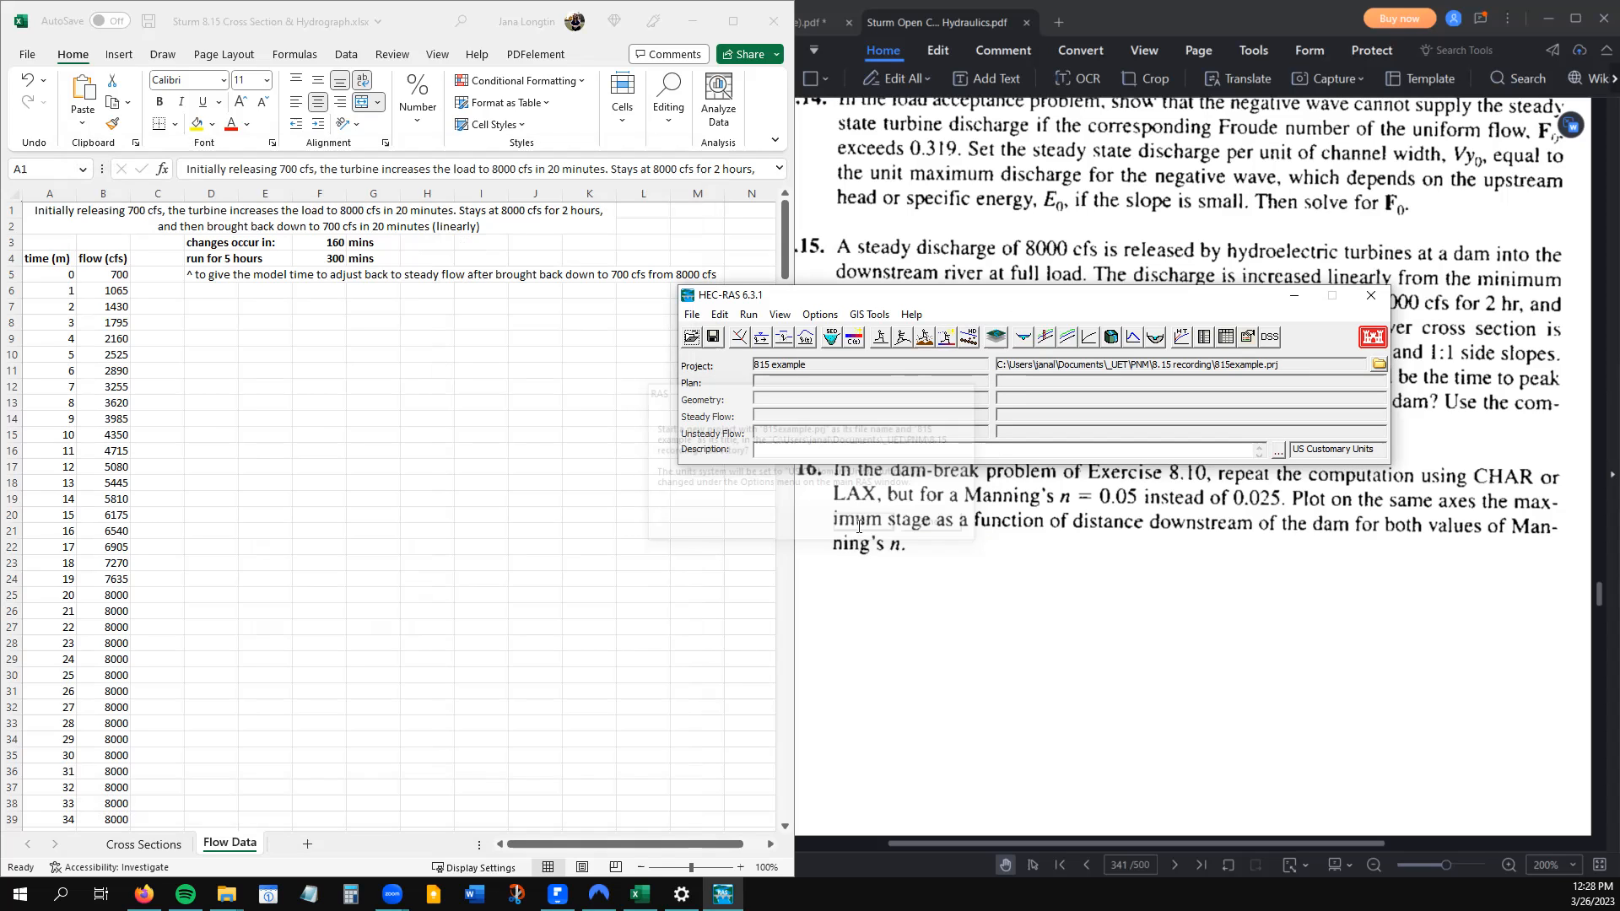
Open the geometric data editor and arrange it with the main project window beside the workbook so the sheet stays visible
click(736, 343)
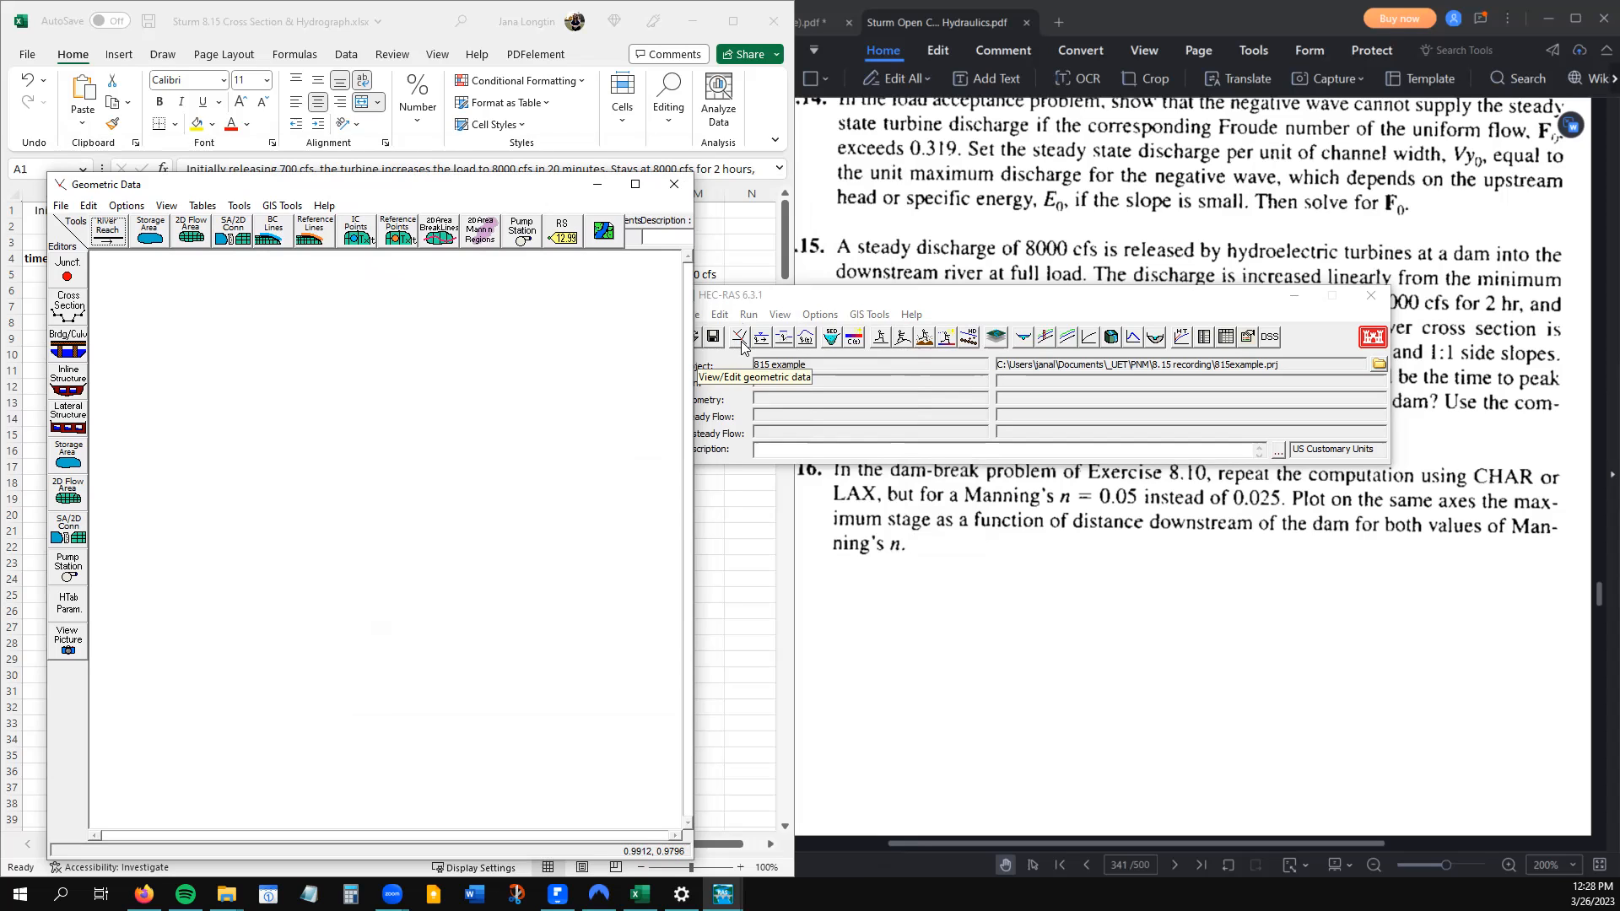
drag(760, 295, 844, 288)
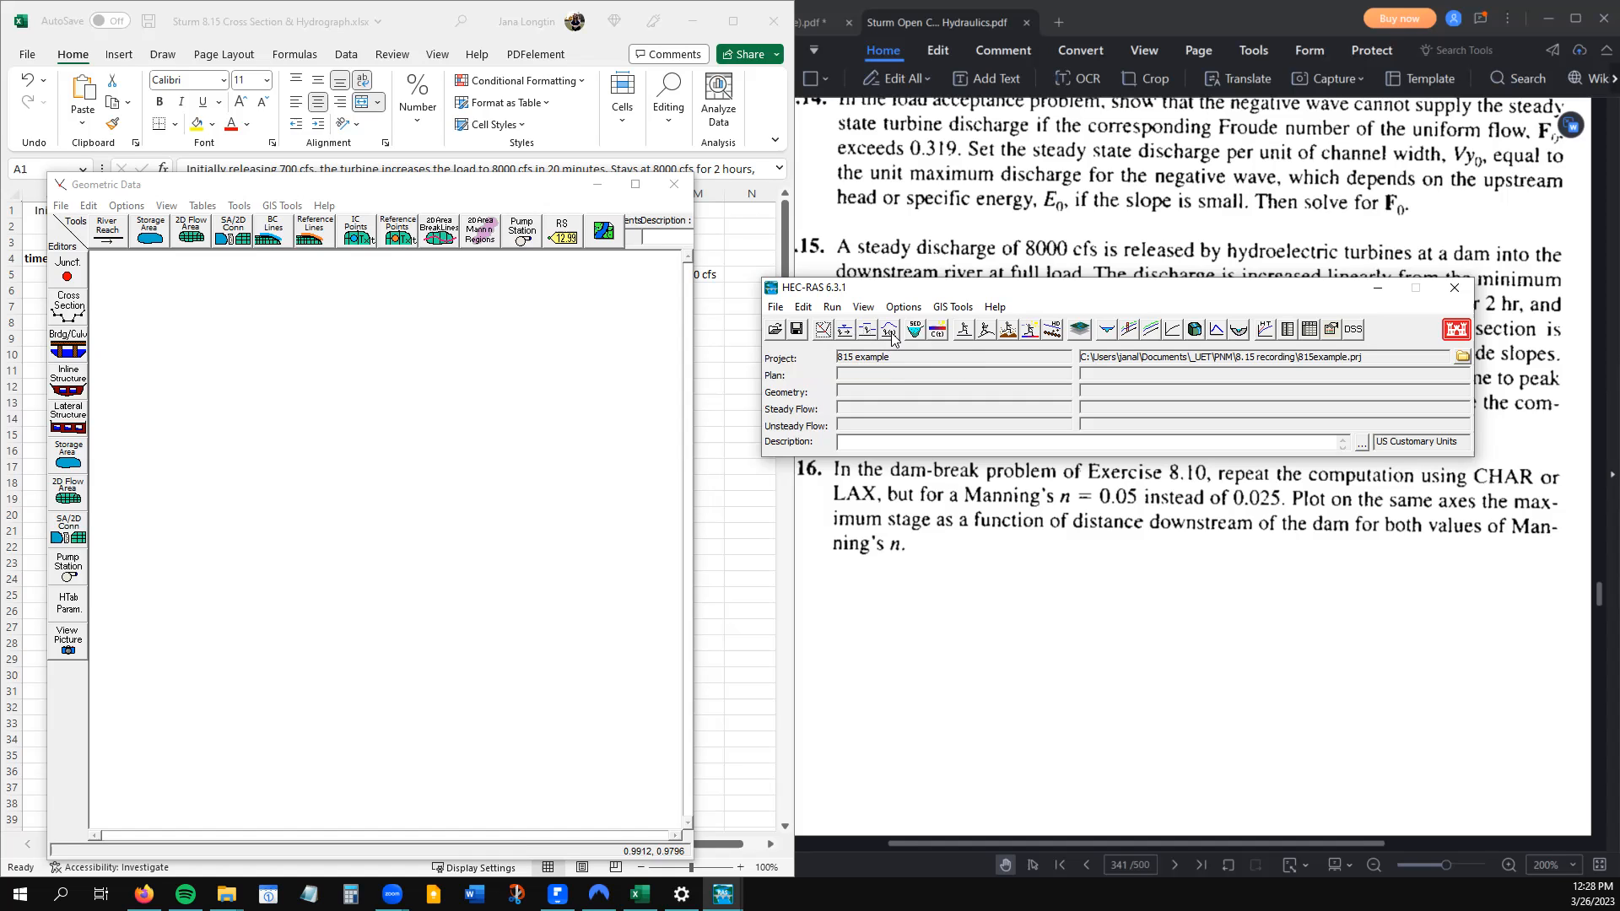
drag(536, 191, 1366, 91)
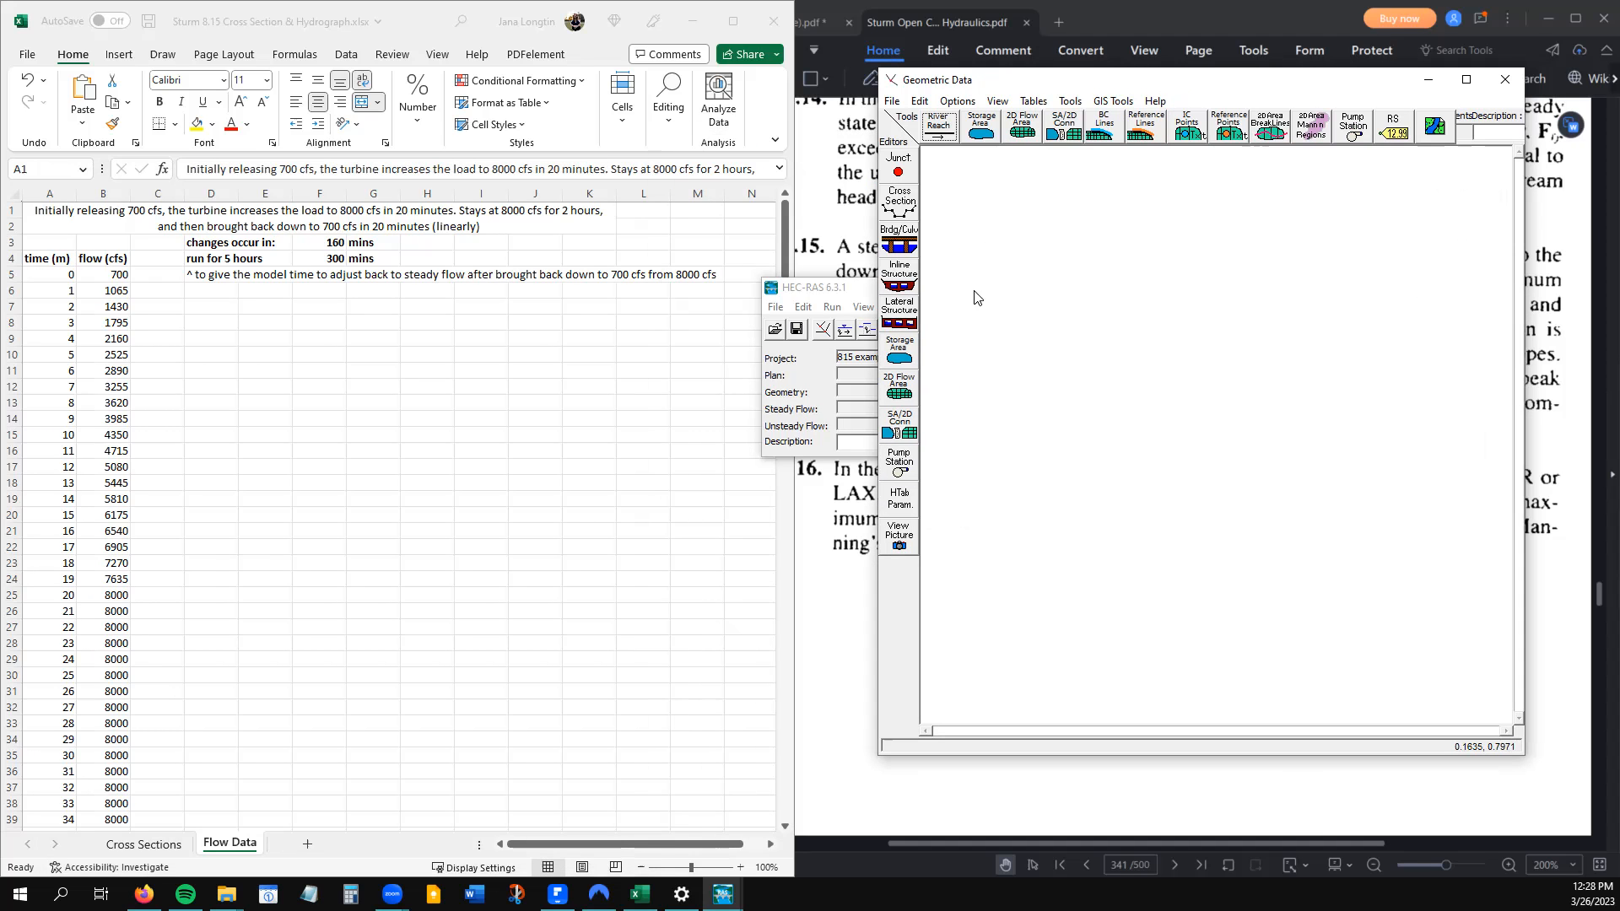
click(835, 288)
drag(835, 288, 901, 270)
click(984, 81)
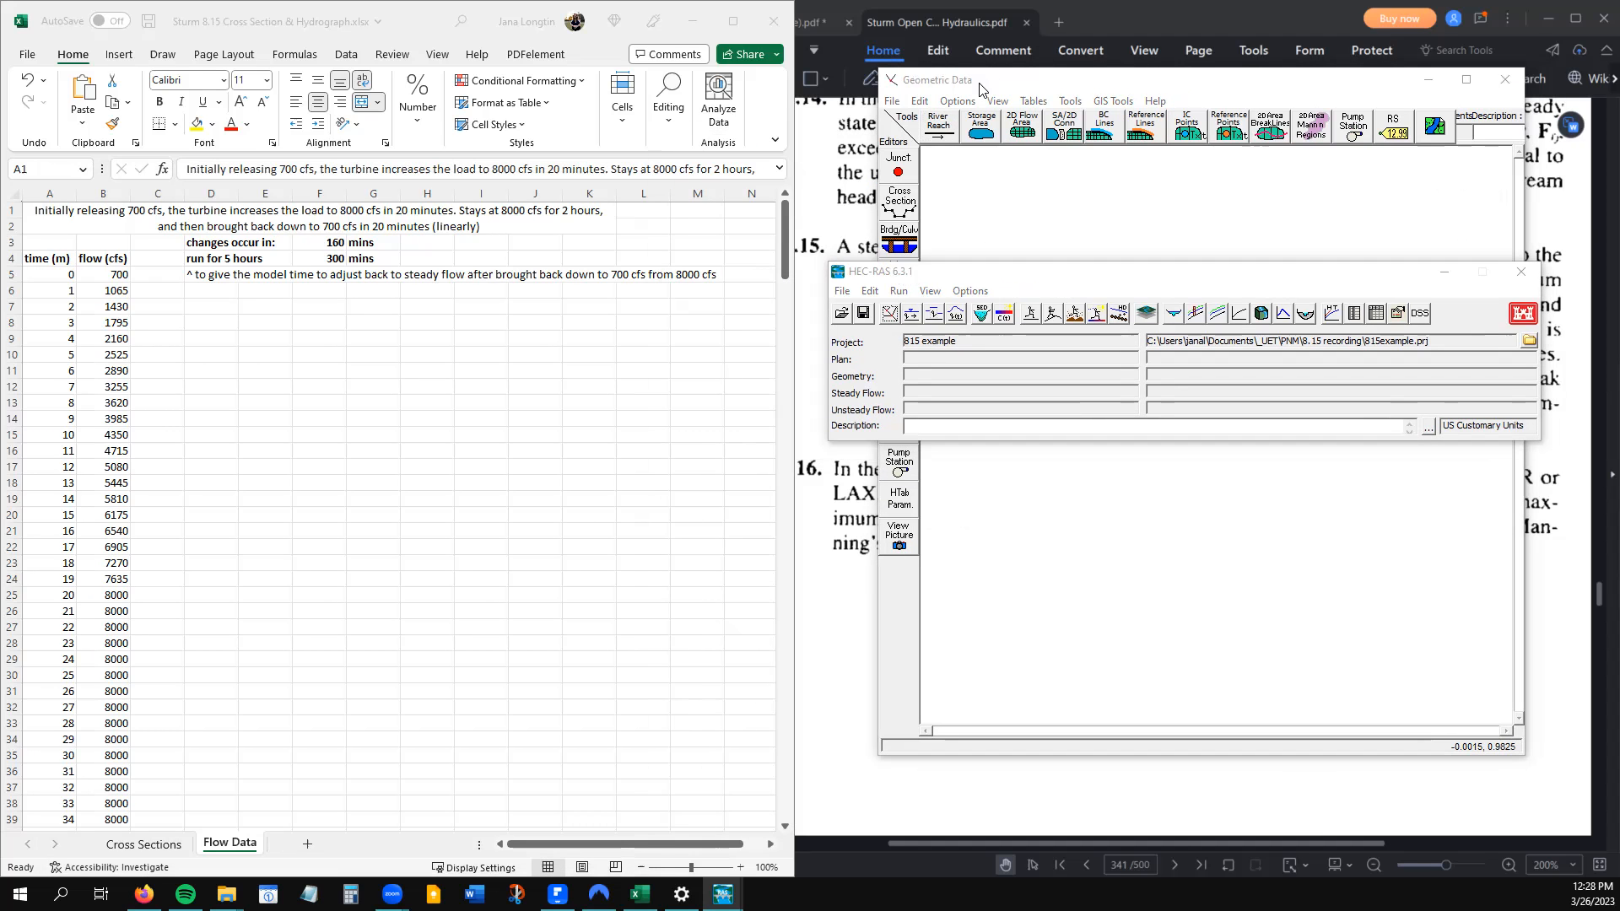
Switch the workbook to the Cross Sections sheet
click(137, 848)
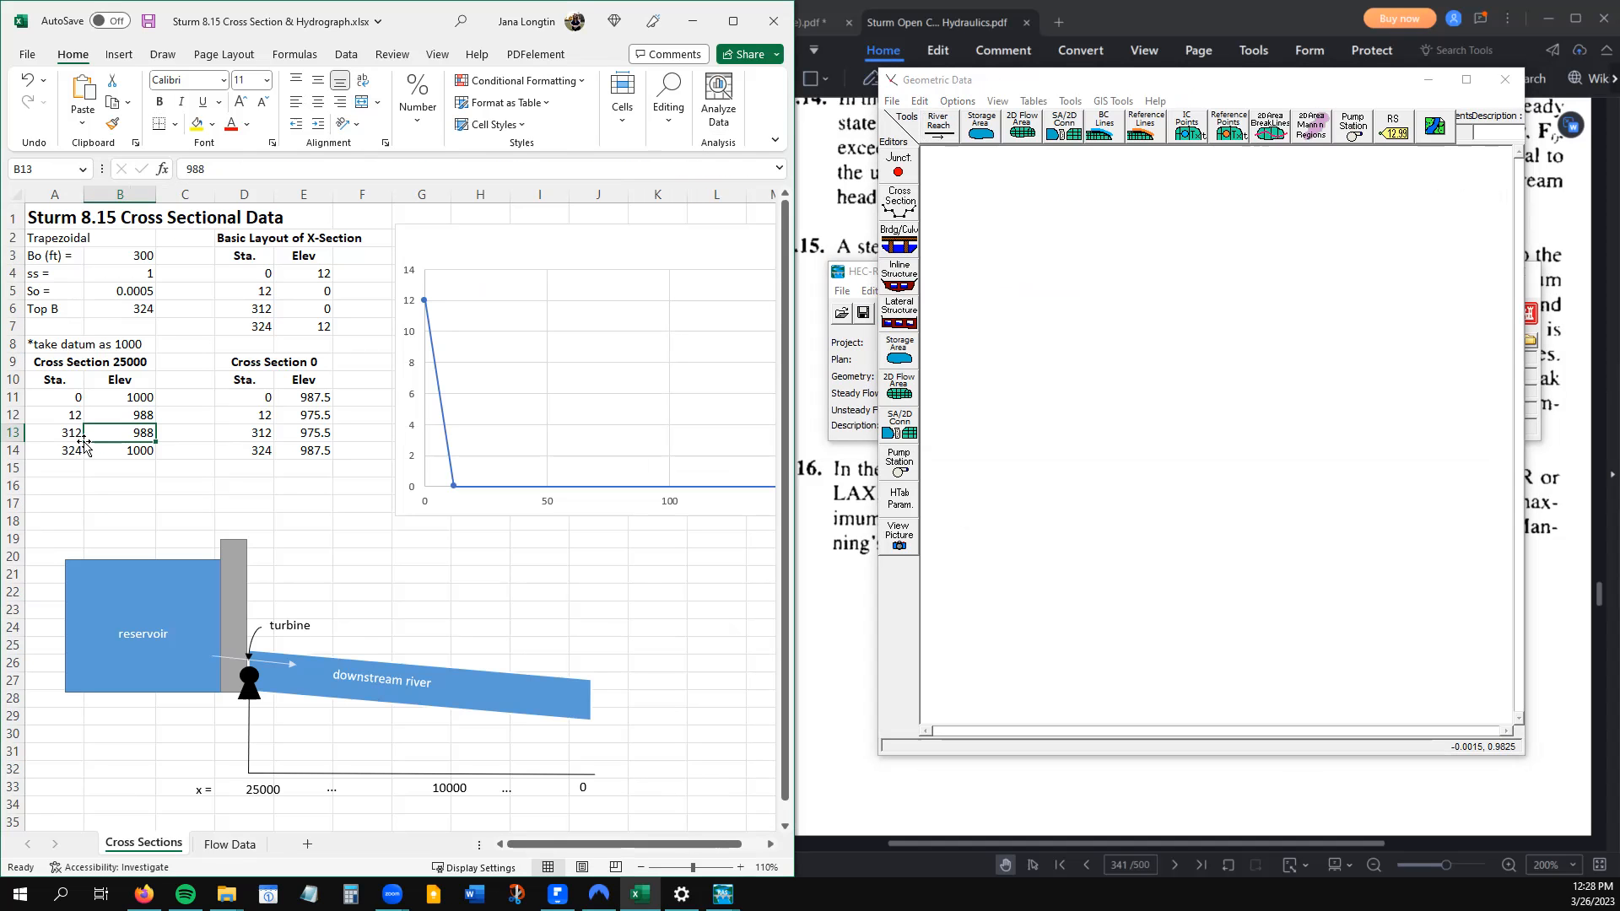
click(935, 130)
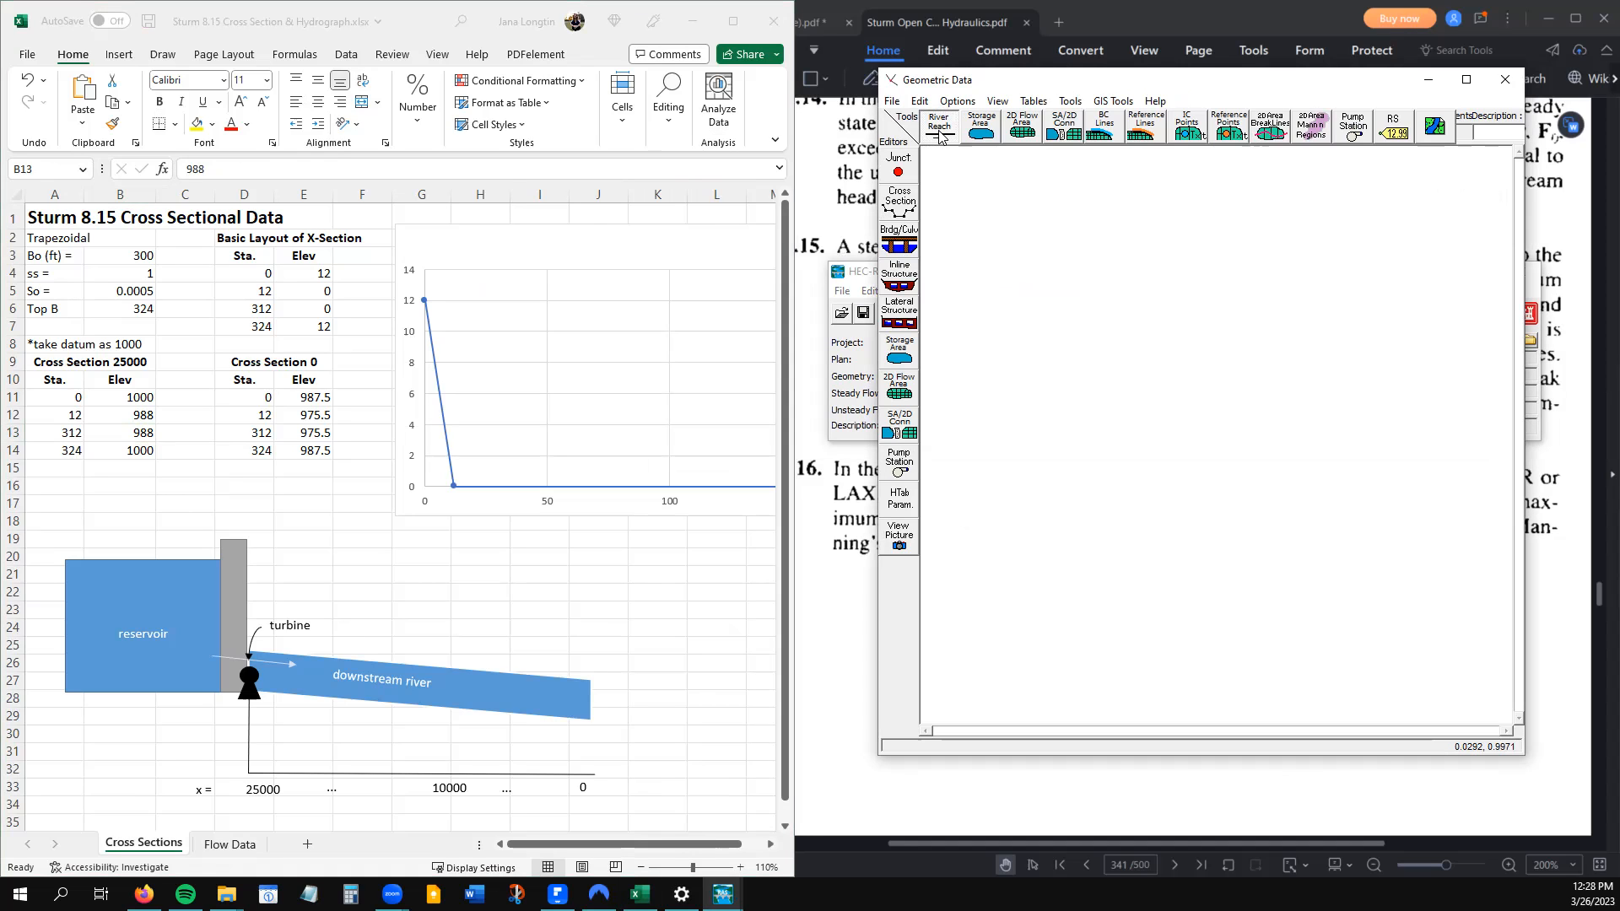
click(976, 315)
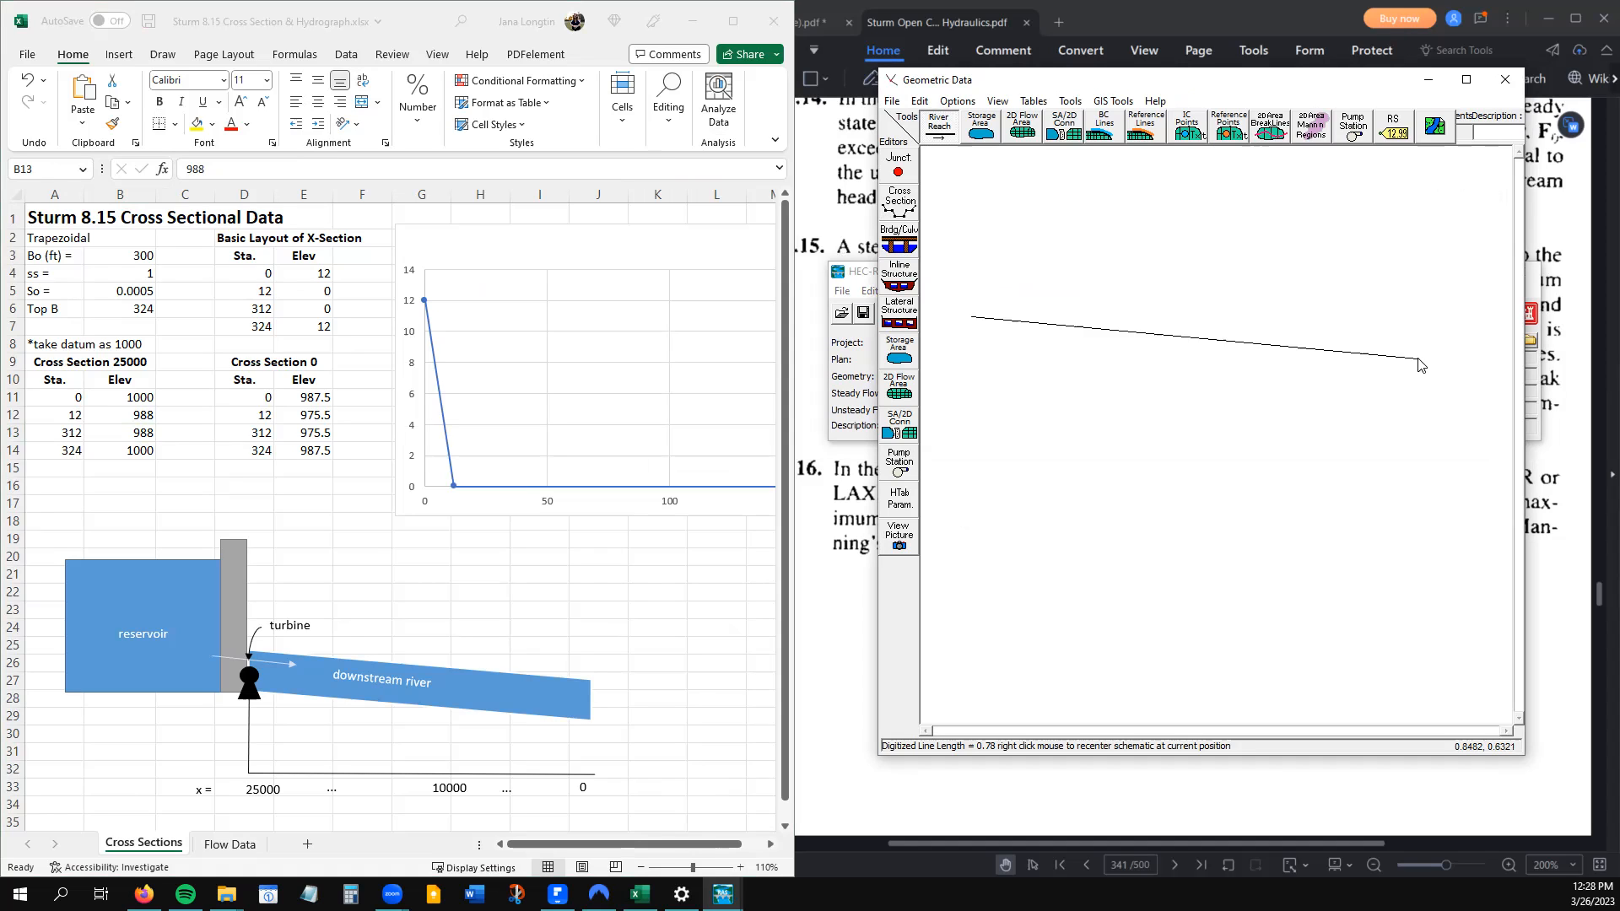
double_click(1416, 360)
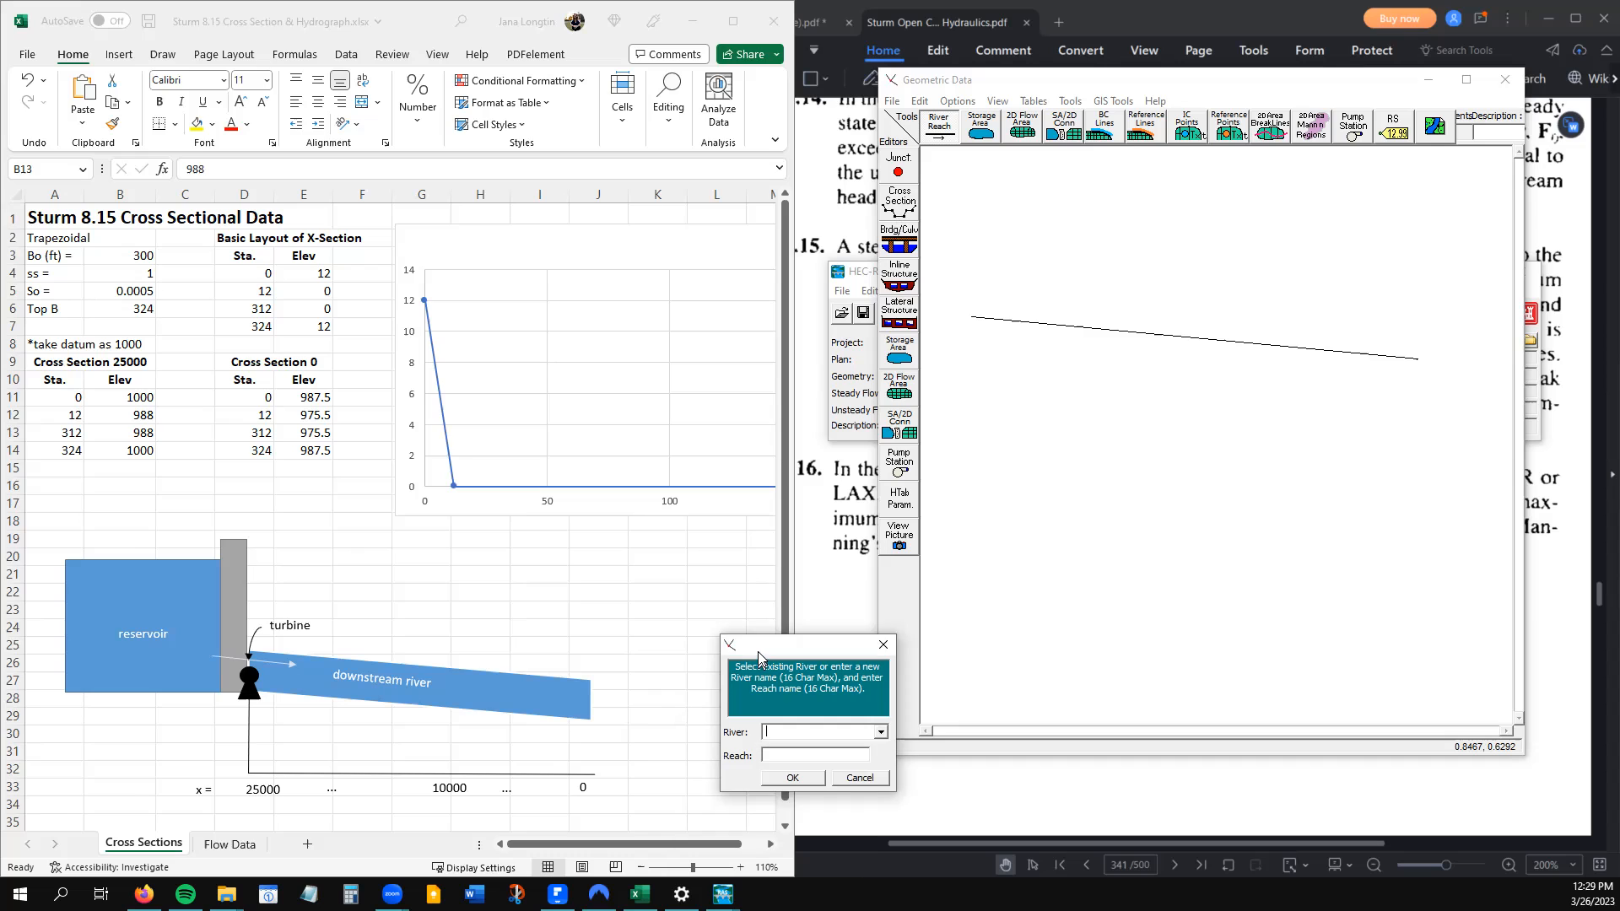
drag(758, 651, 919, 397)
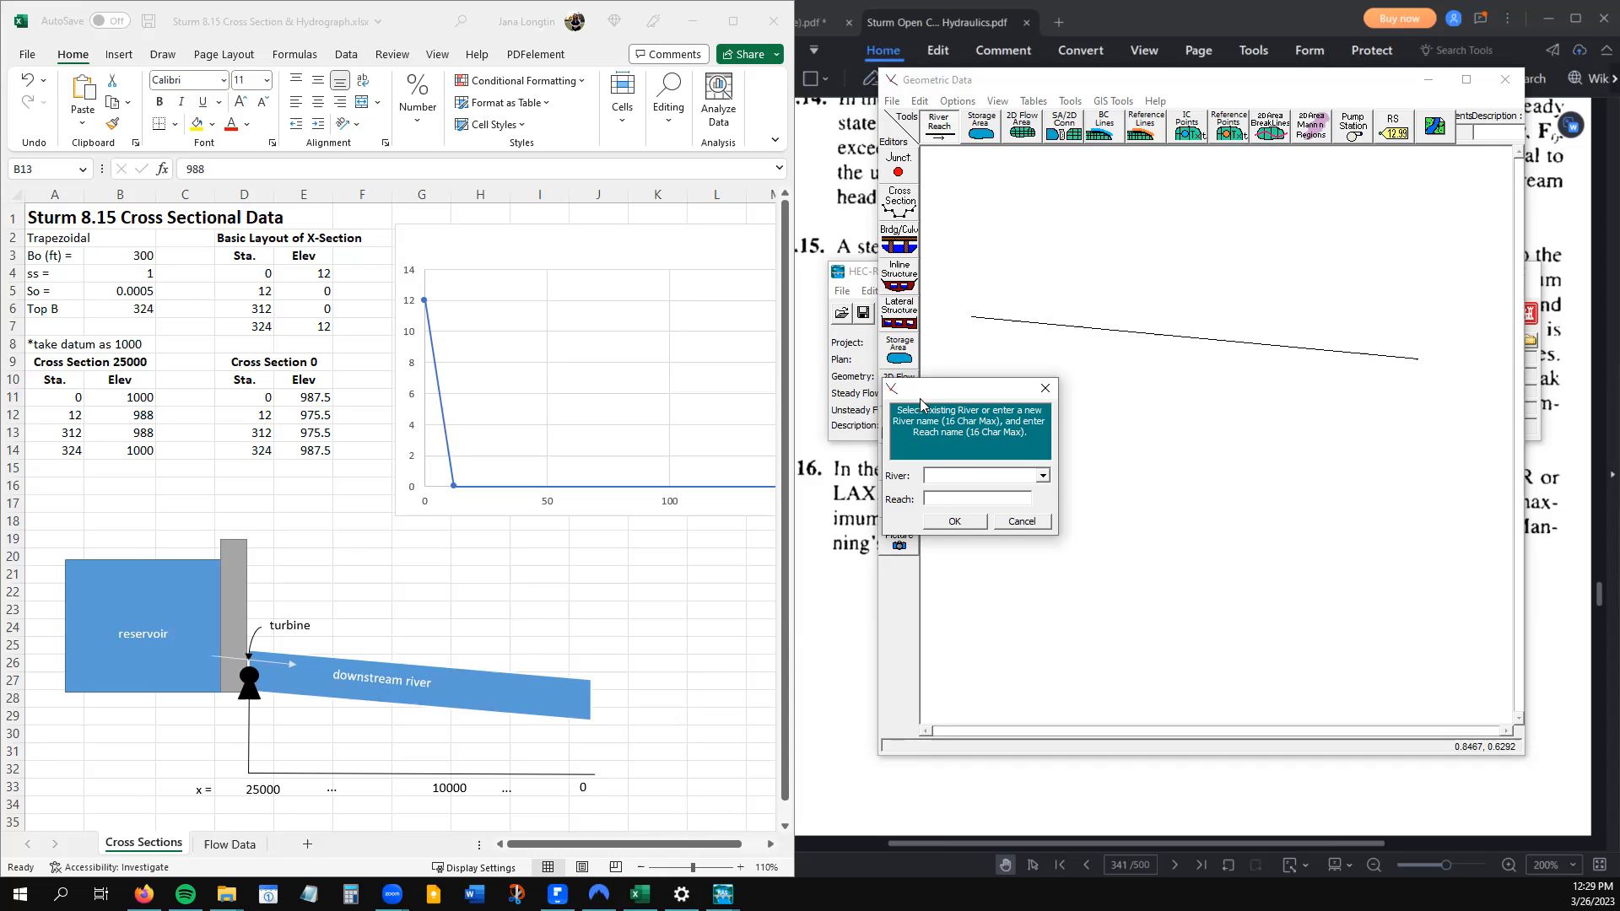
click(1043, 476)
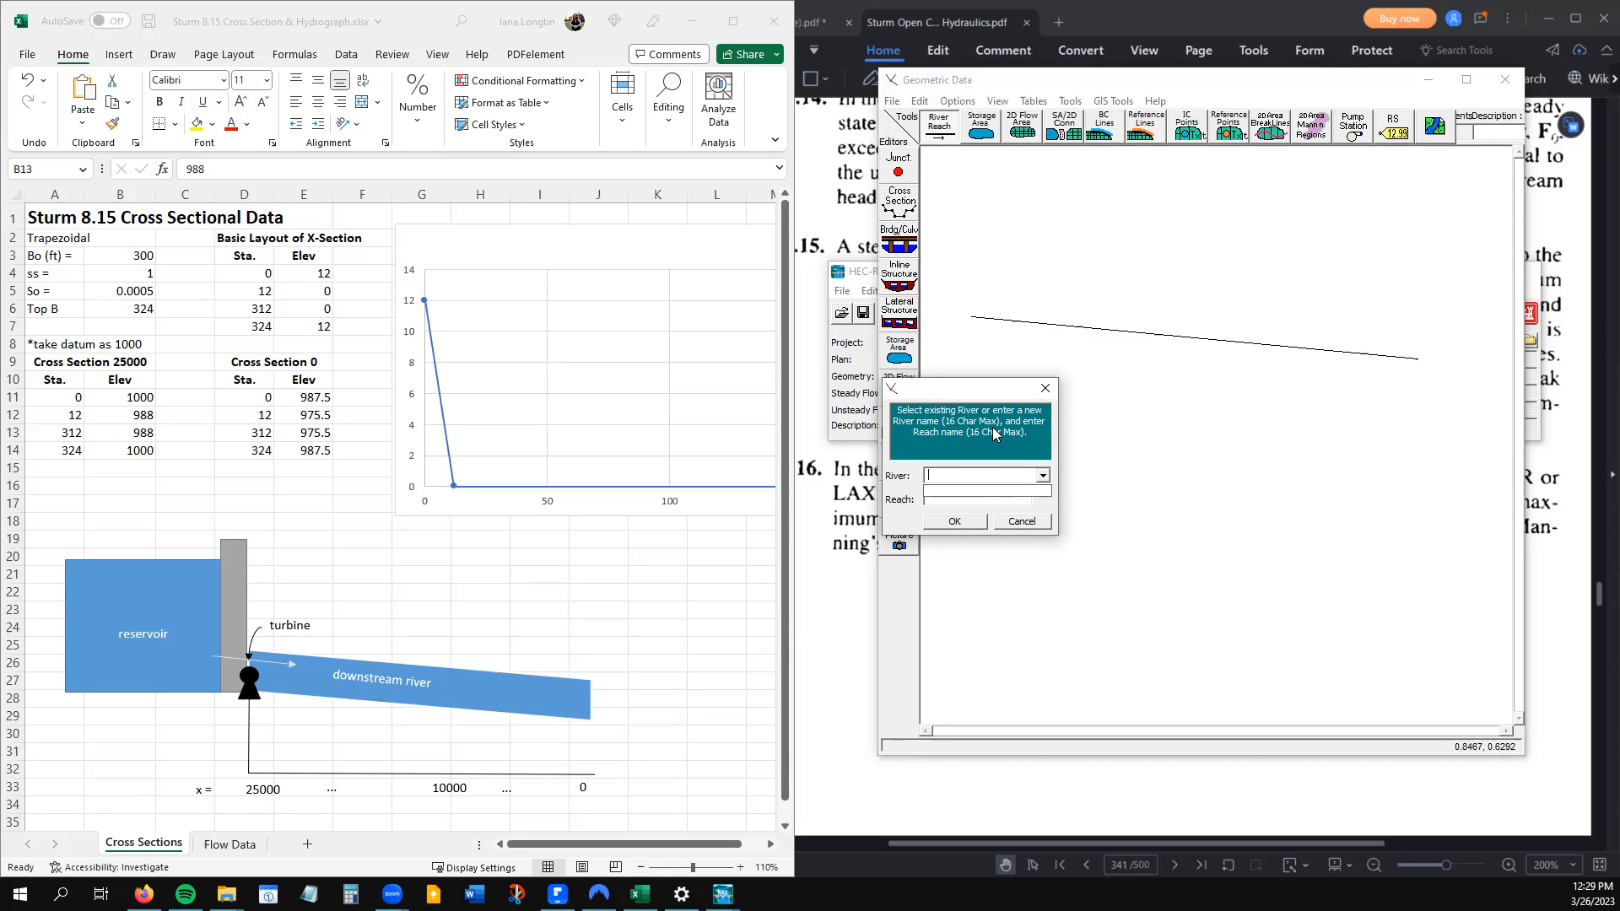
click(991, 495)
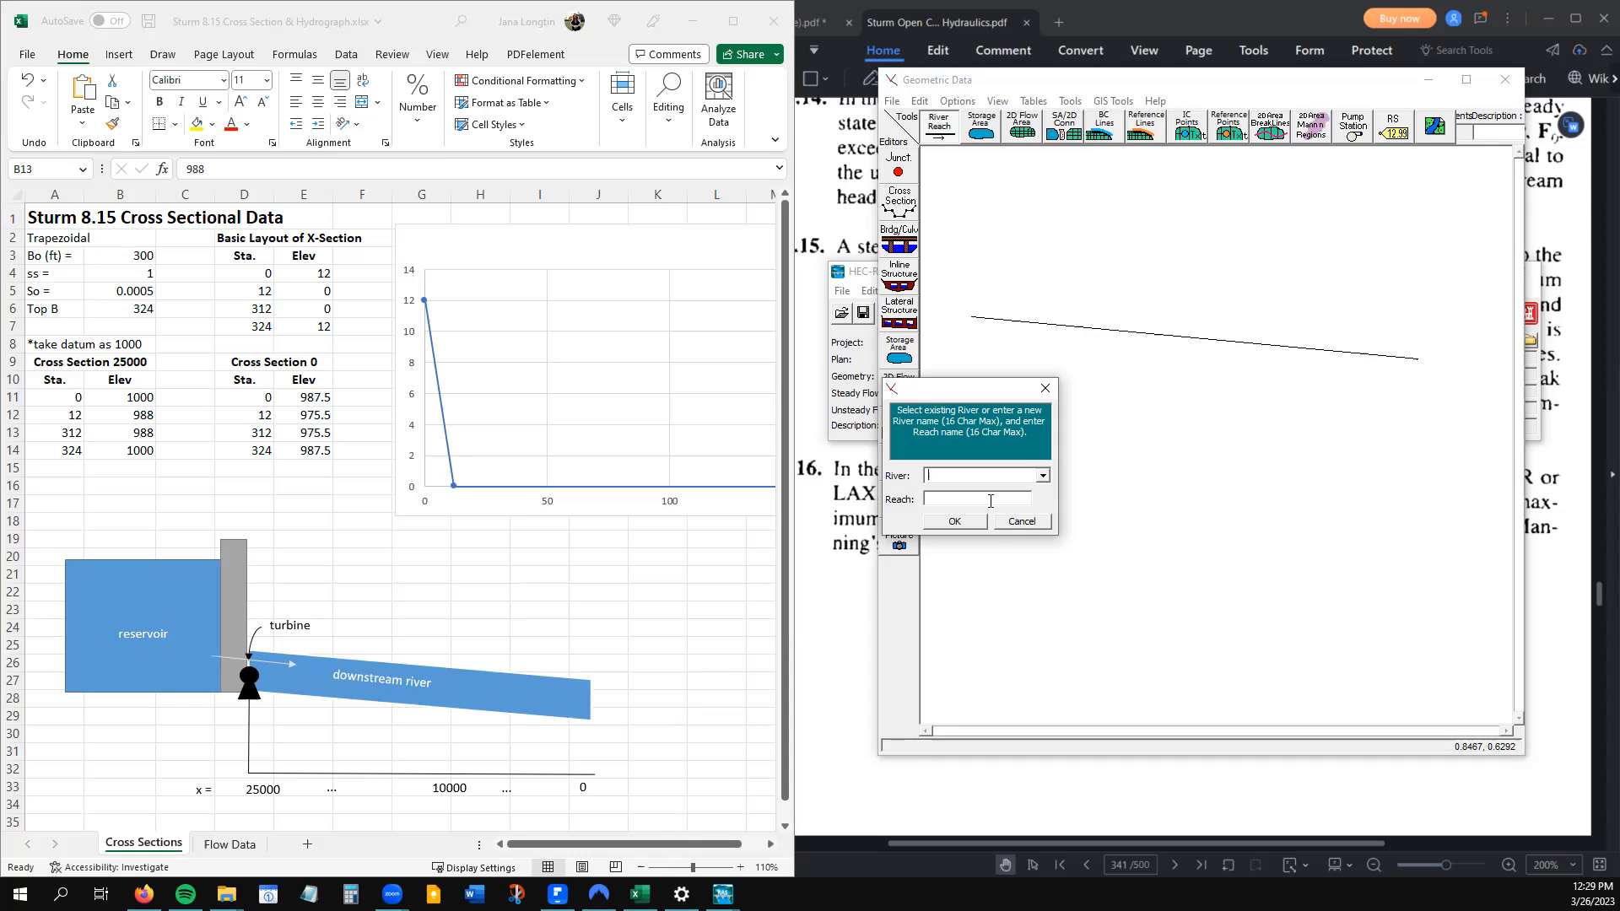
click(1013, 523)
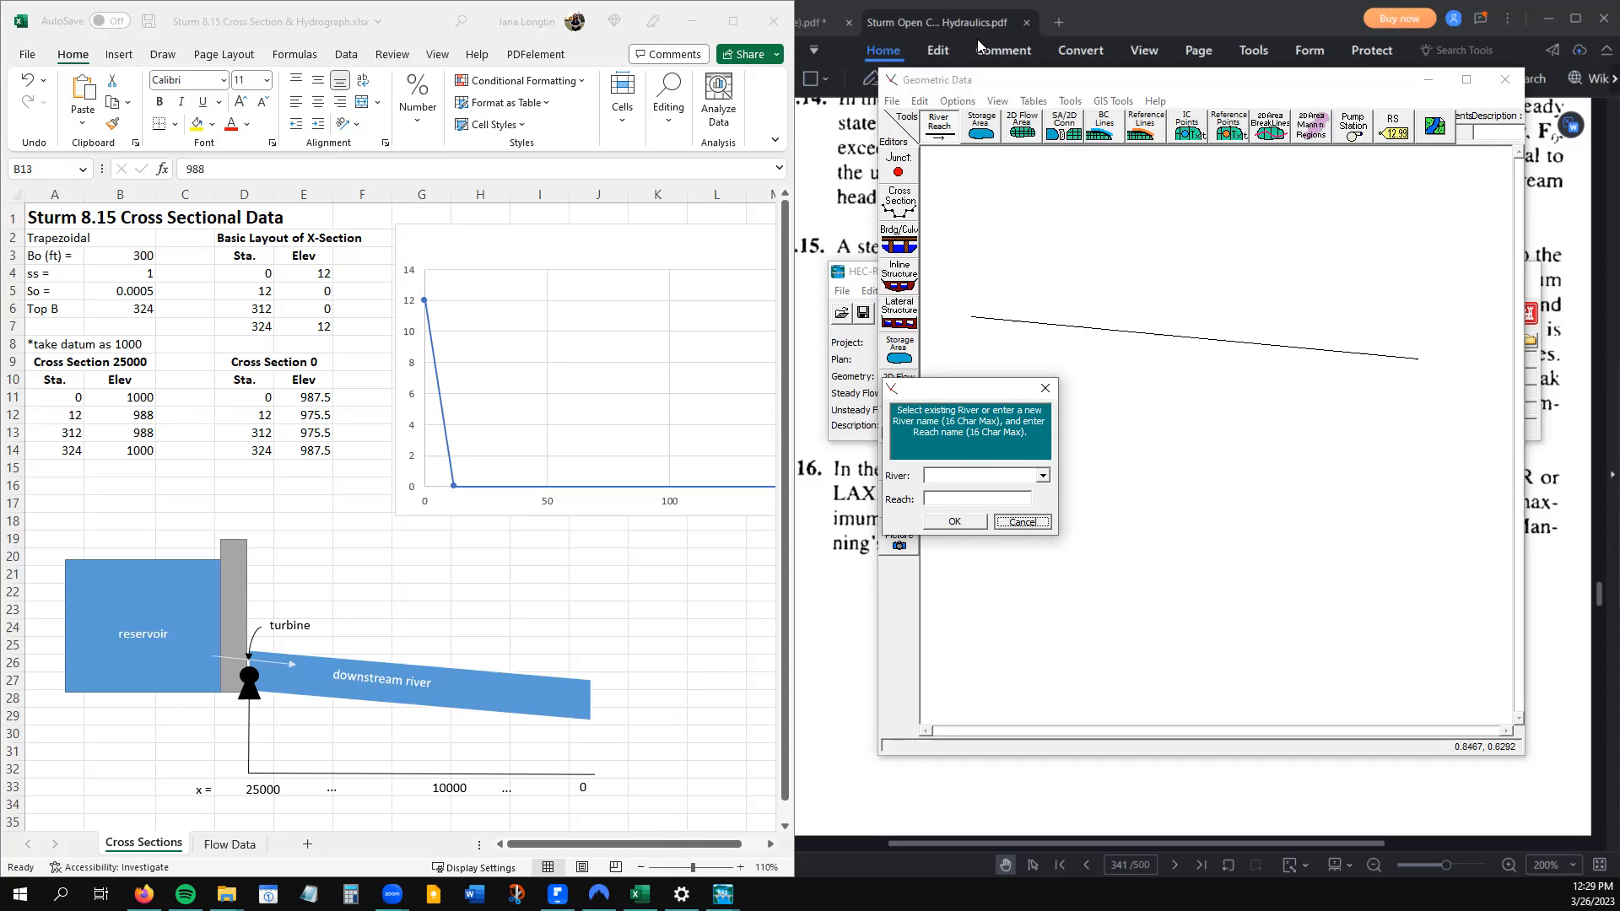
click(892, 101)
mouse_move(920, 100)
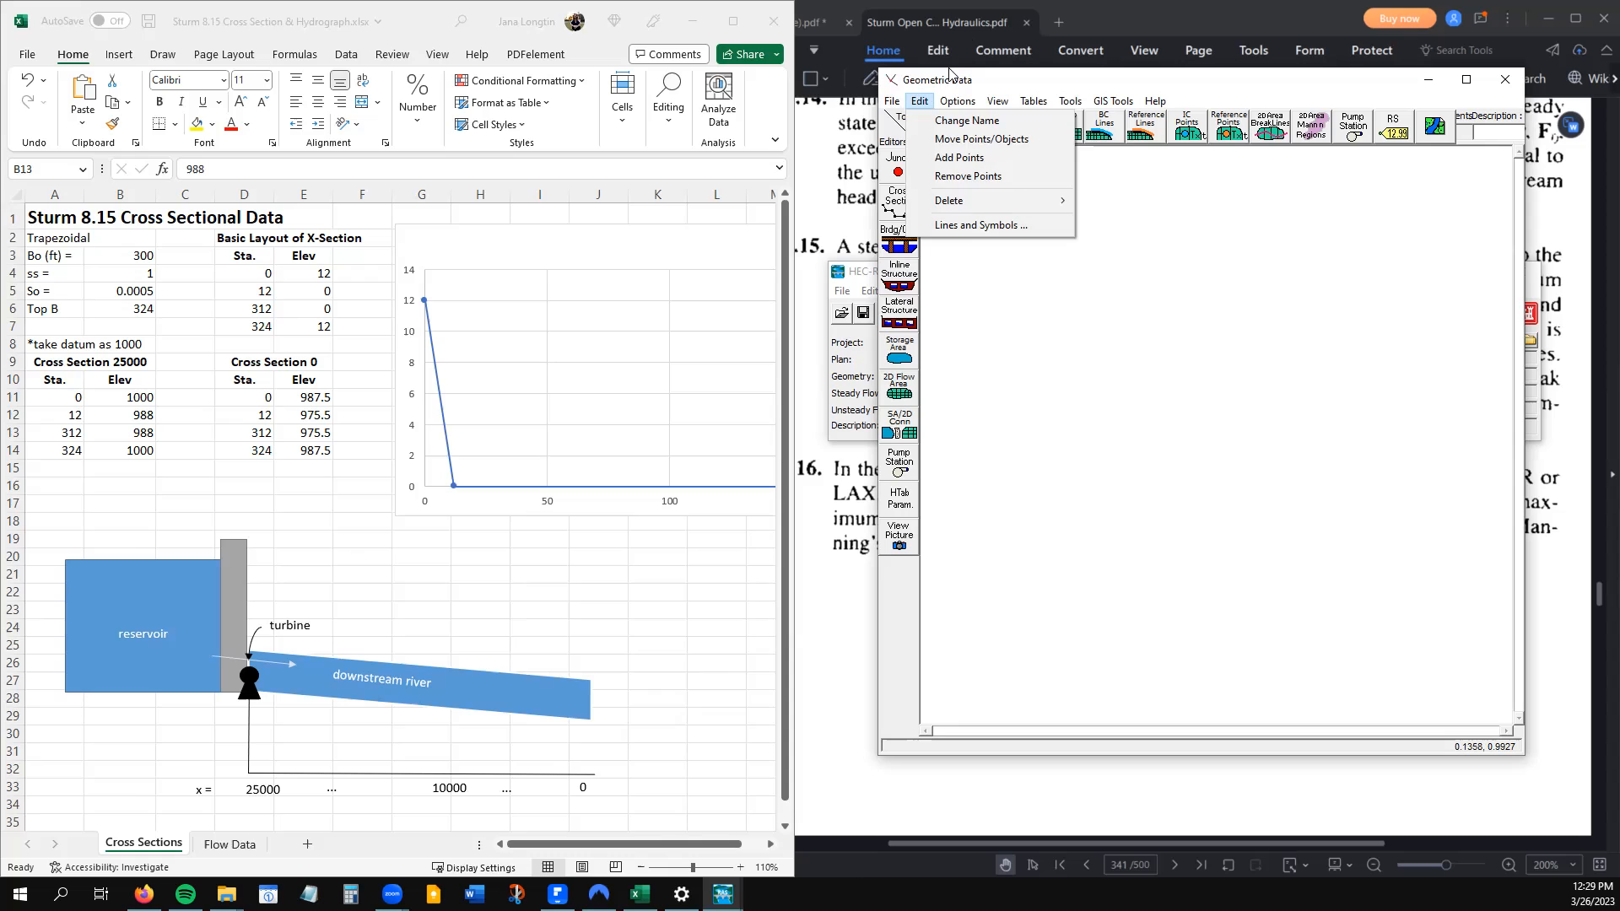
click(949, 73)
Draw a straight, slightly descending river reach across the schematic, naming the river "sturm" and the reach "1"
click(1028, 385)
double_click(1356, 440)
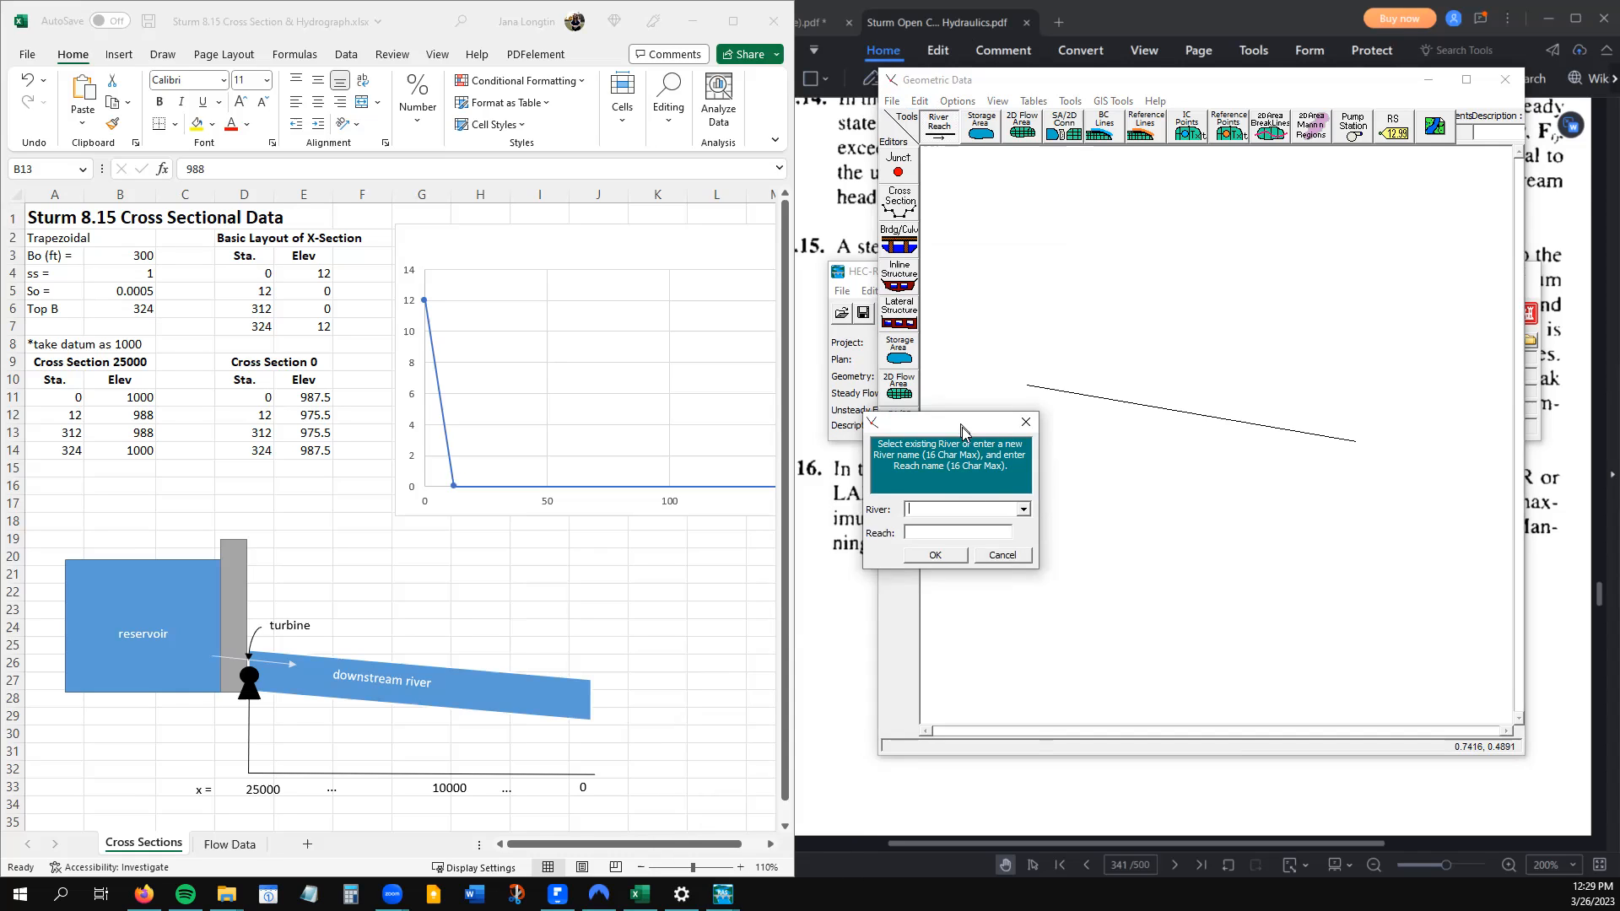
click(1059, 560)
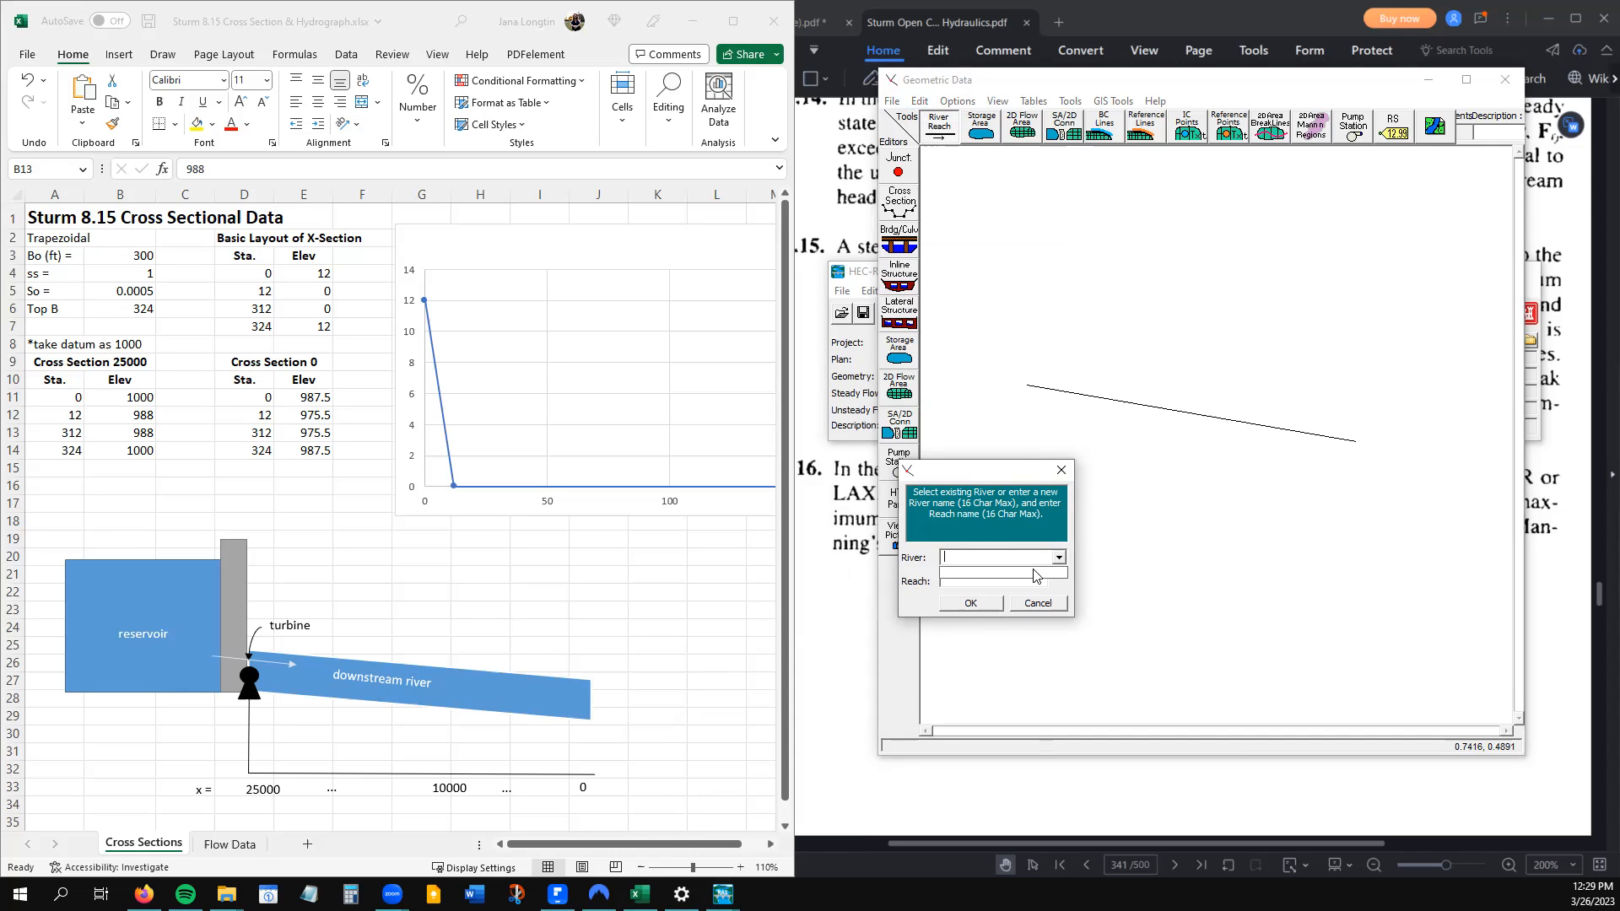
click(1026, 559)
text(sturm)
key(Tab)
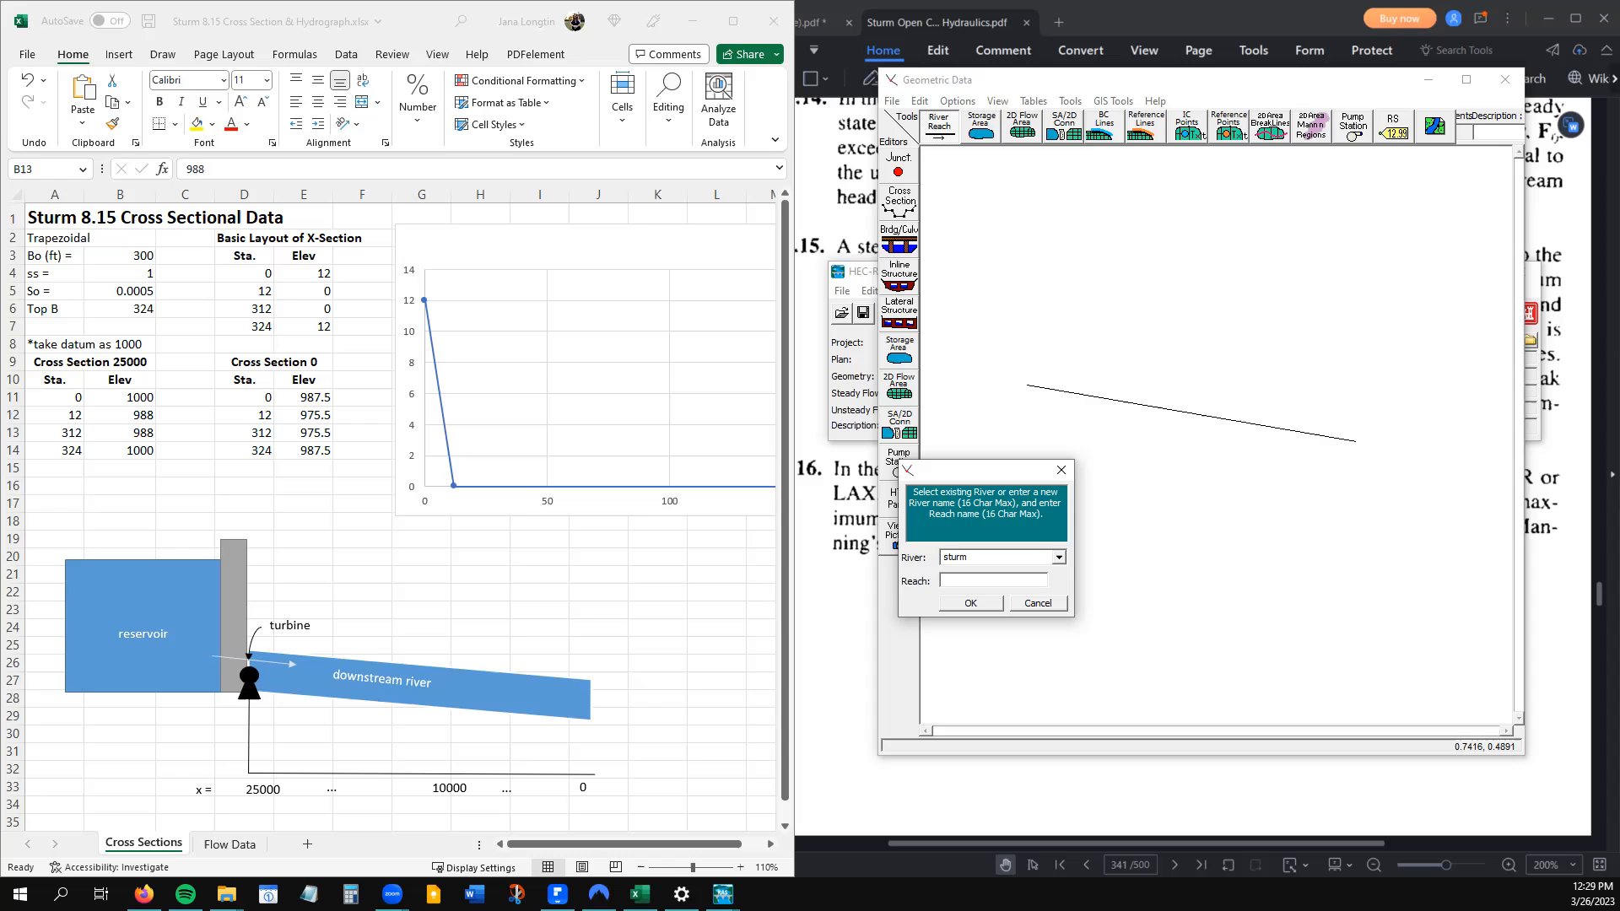
text(1)
key(Return)
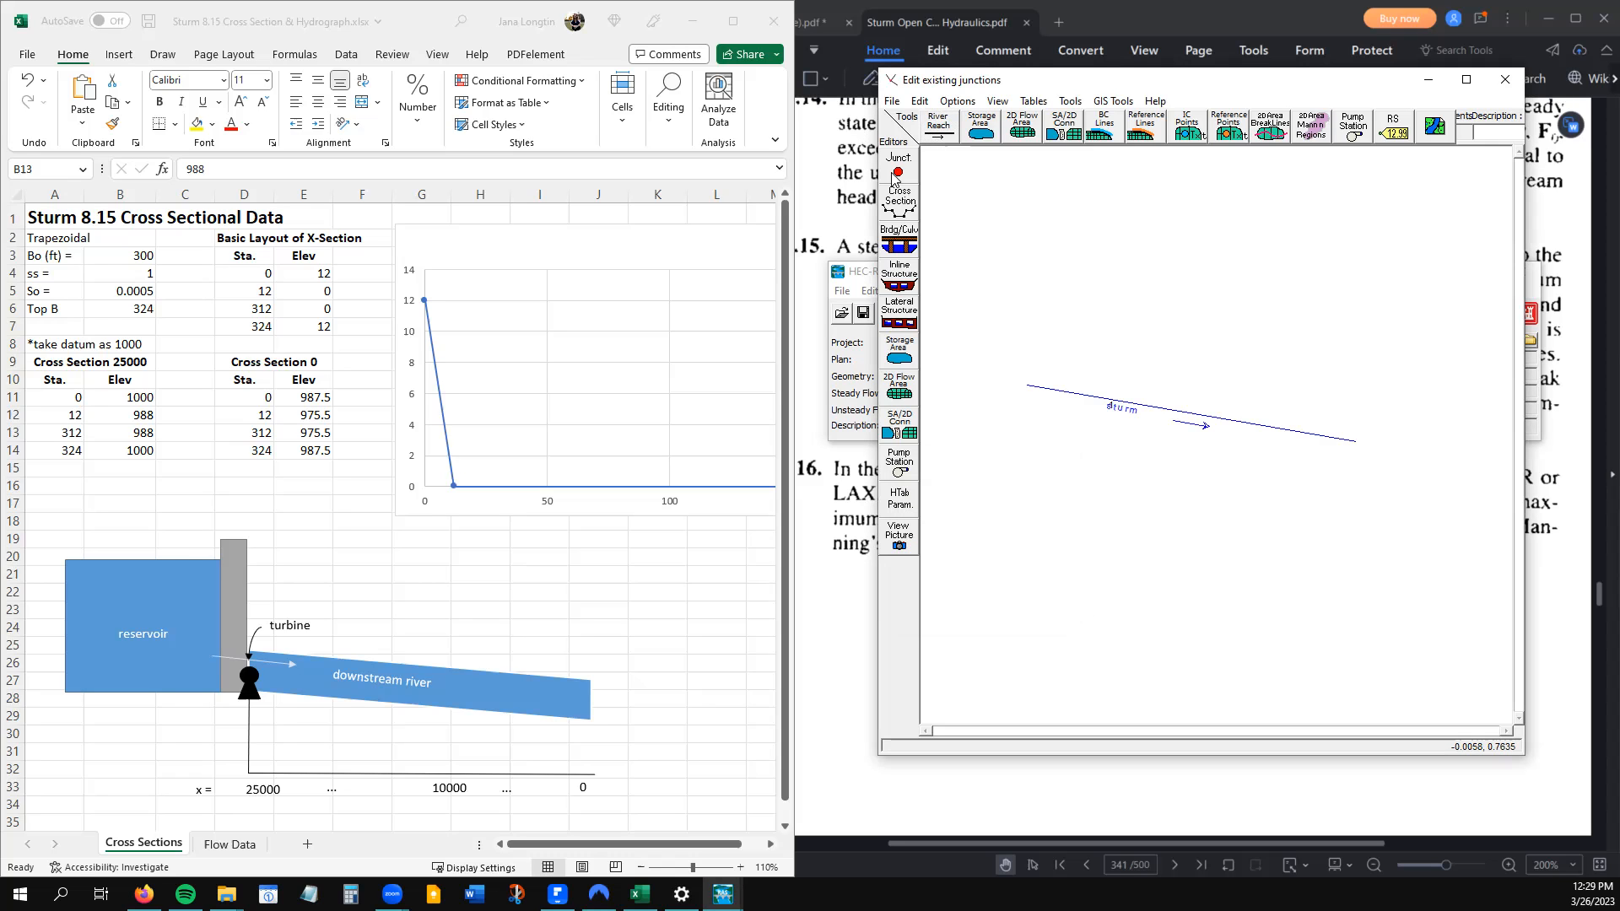
Open the cross section editor and add a new cross section at river station 25000 on the sturm reach
click(901, 206)
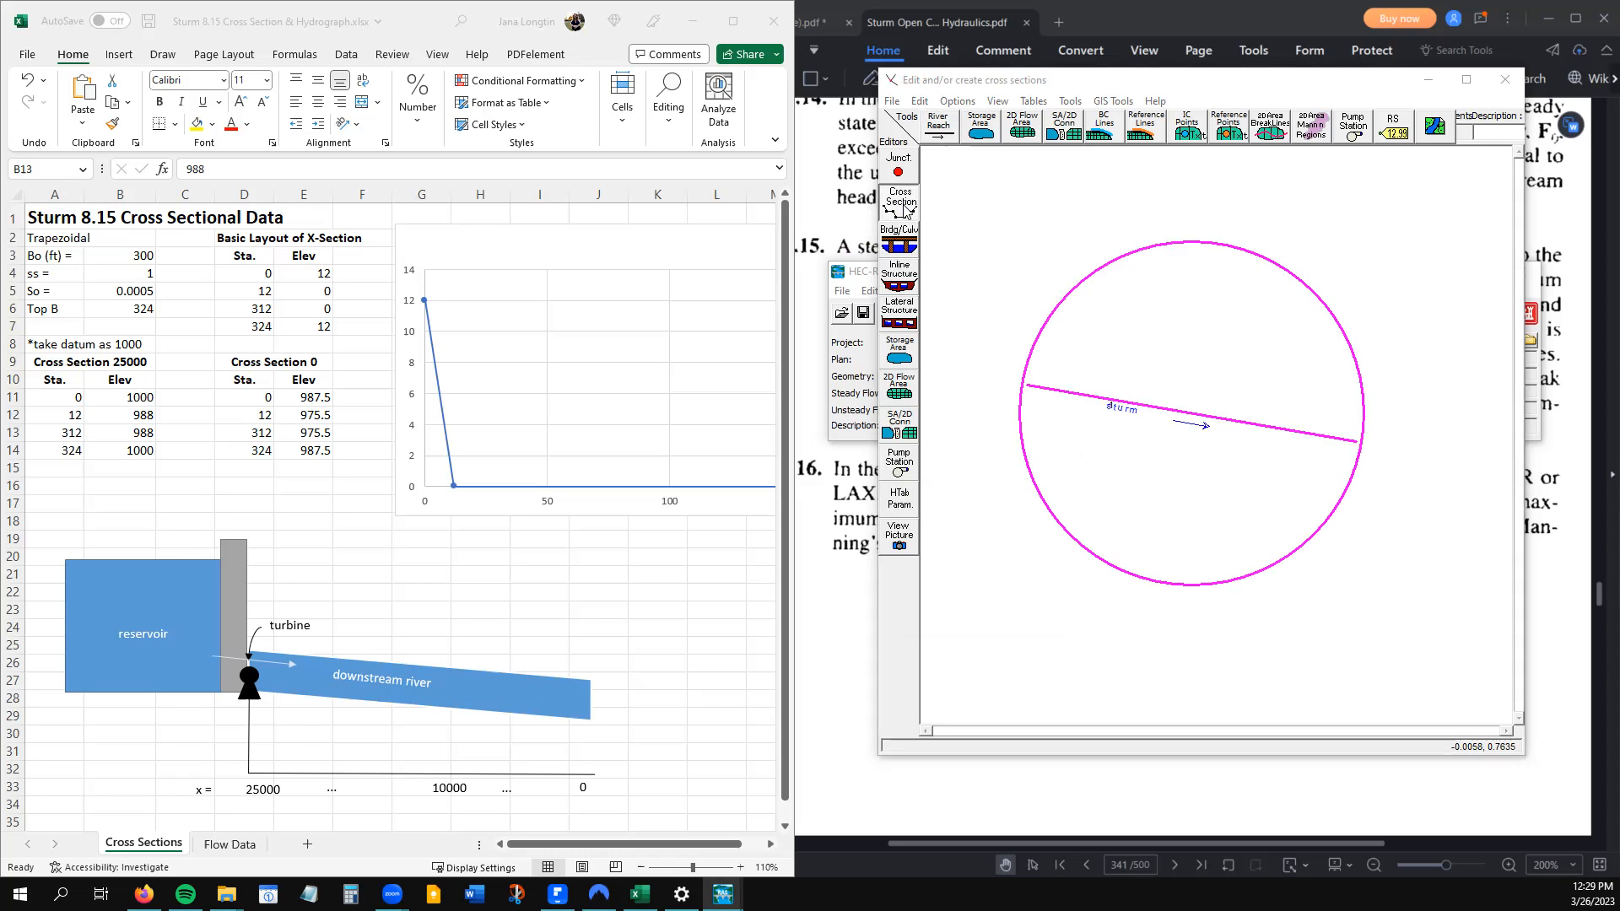
drag(1039, 910, 1070, 100)
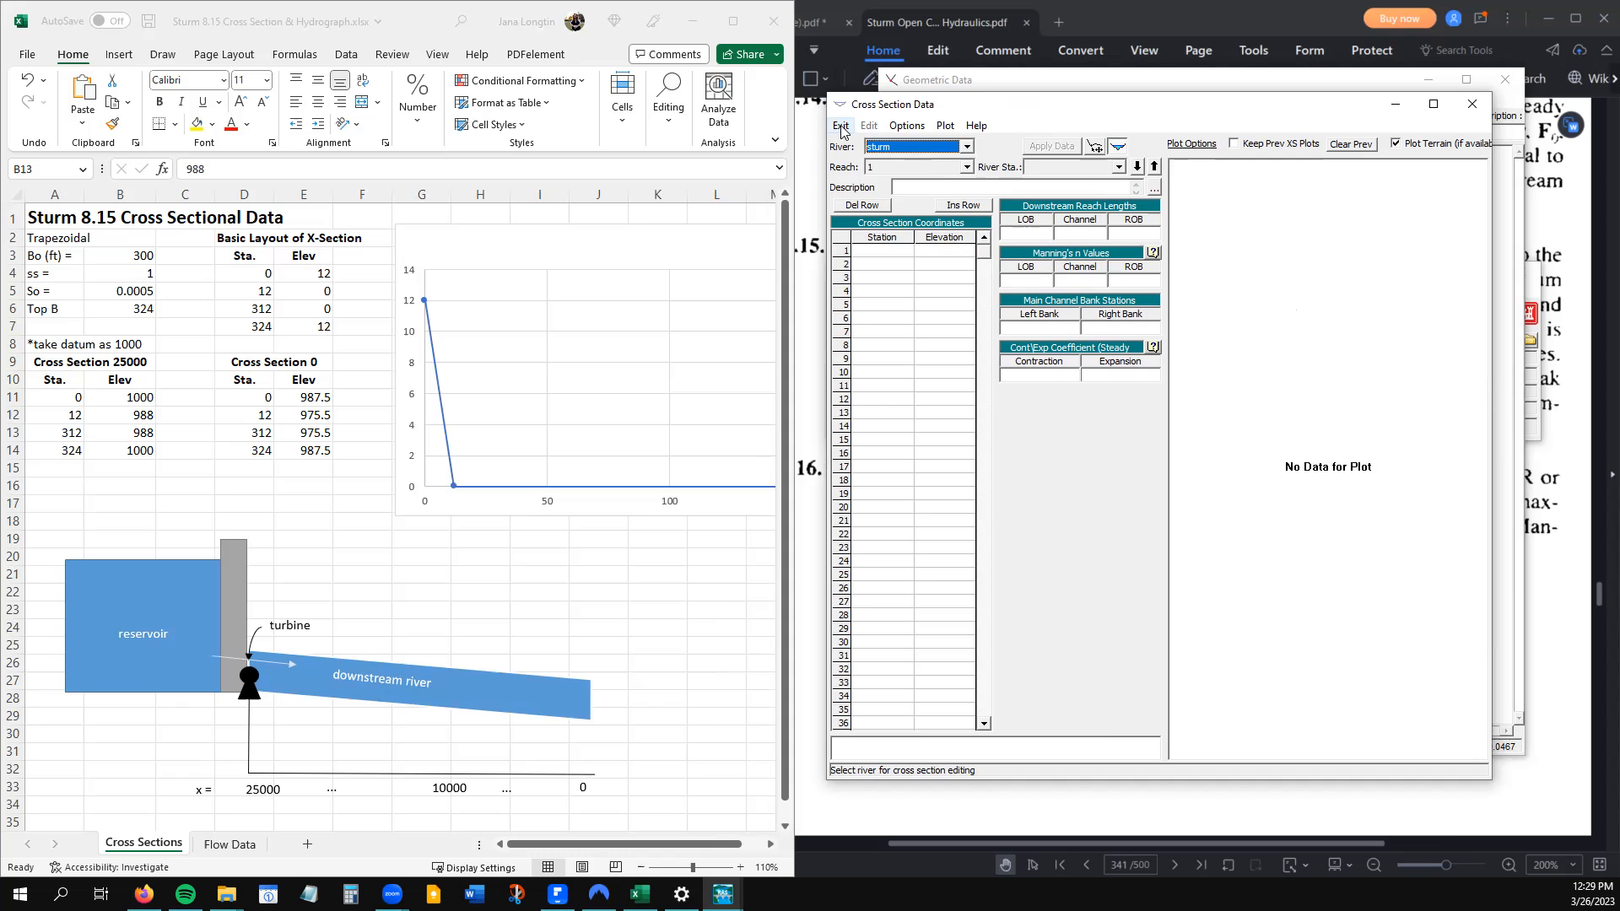
click(897, 130)
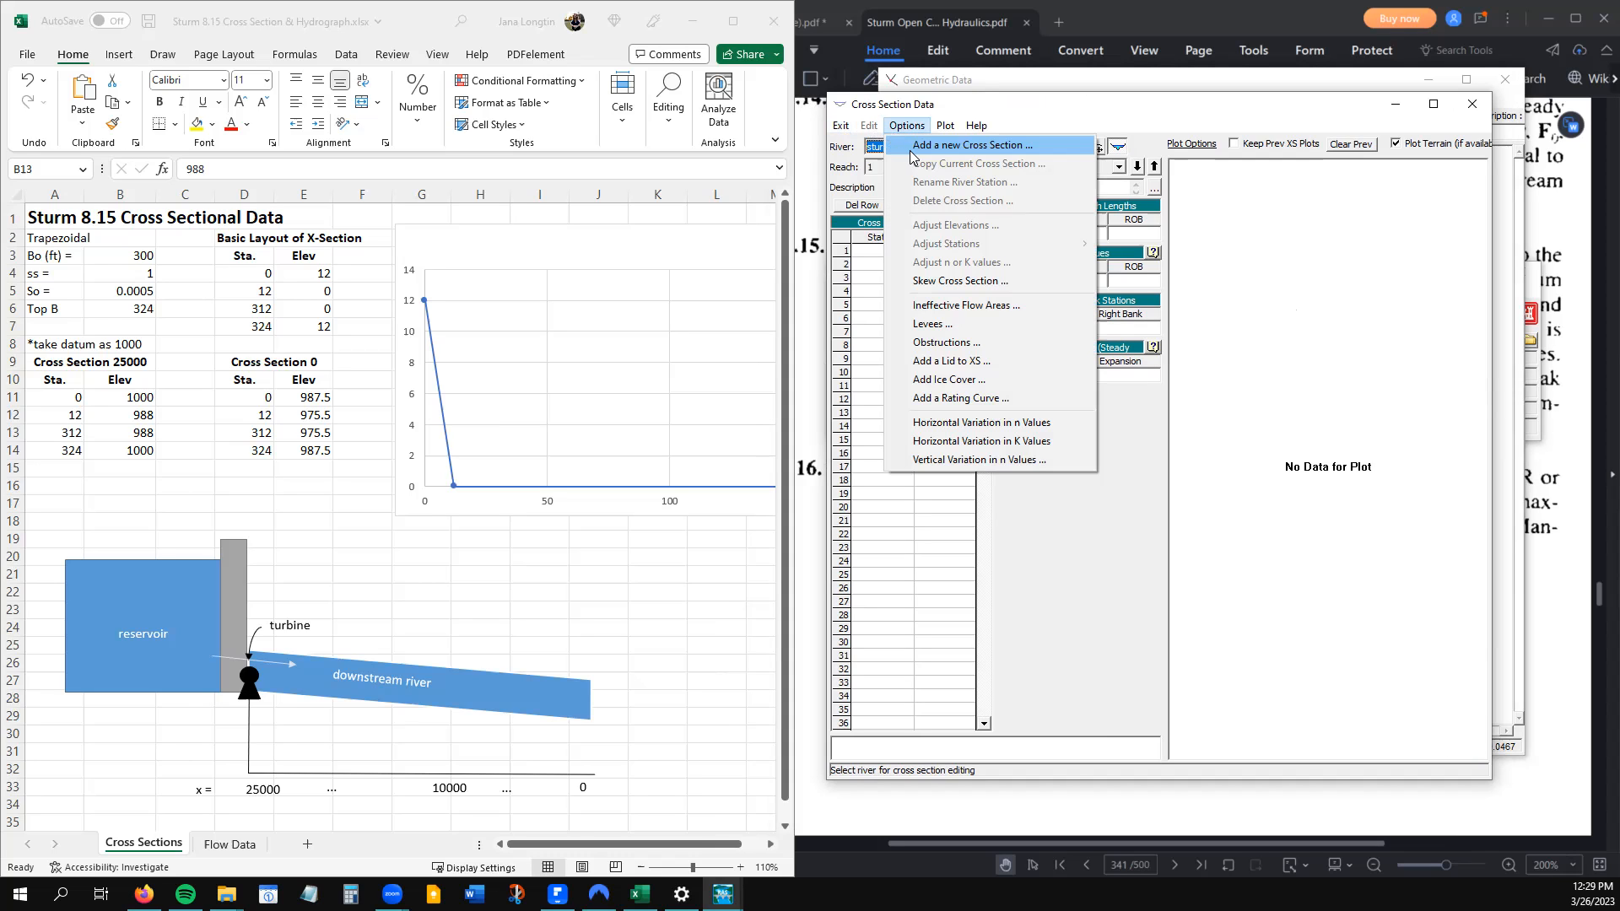
click(910, 157)
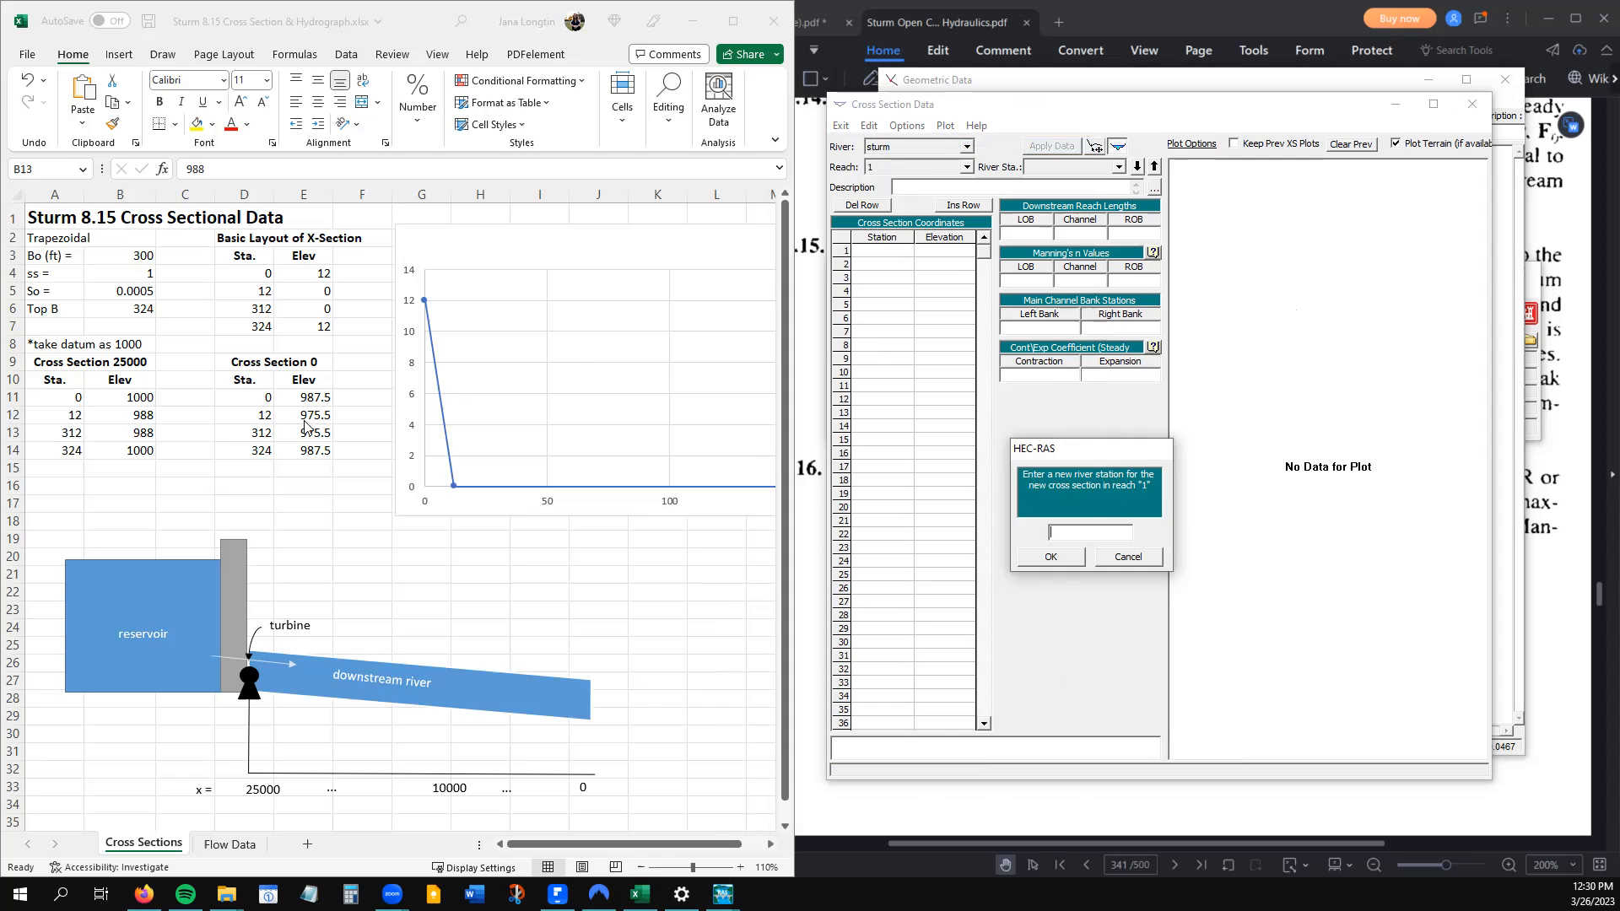
click(82, 361)
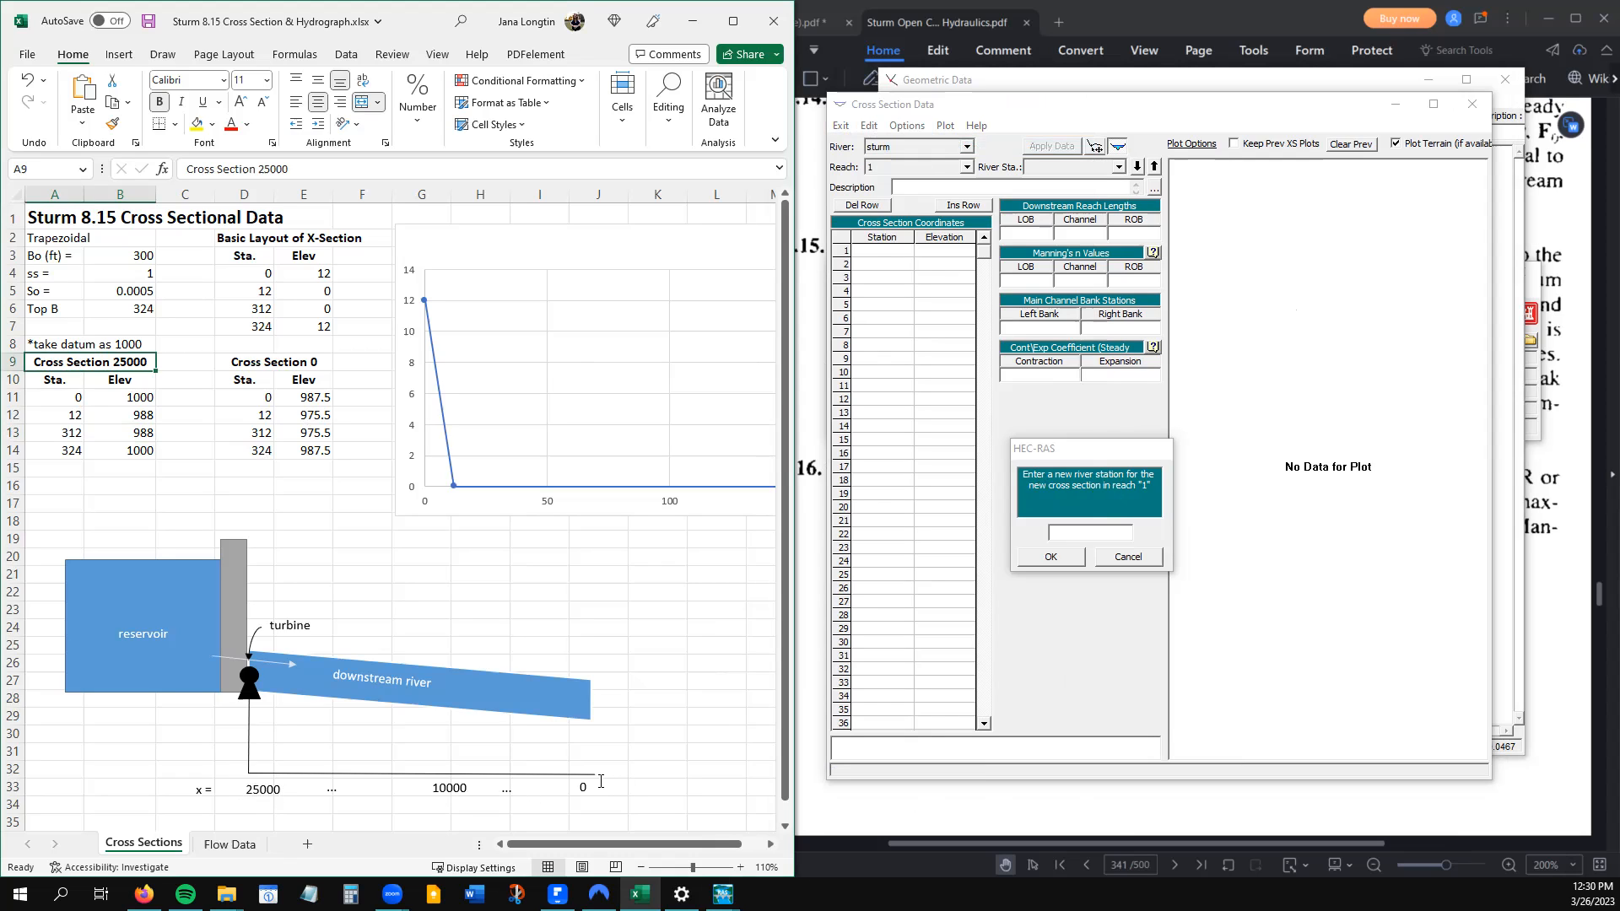
click(1073, 531)
text(25000)
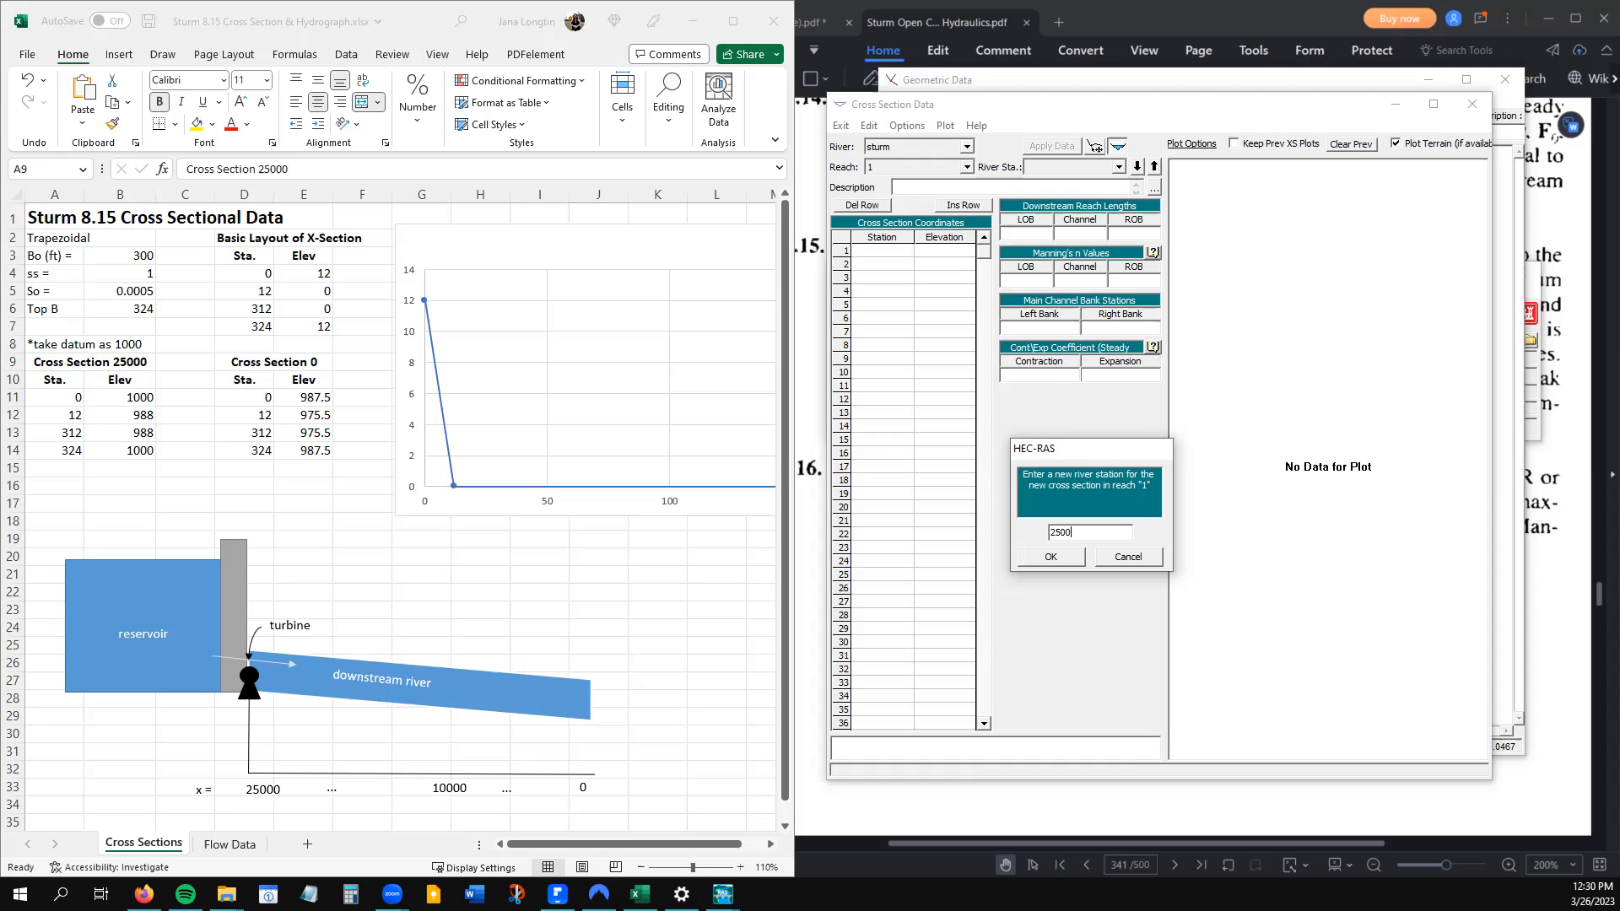
click(1065, 567)
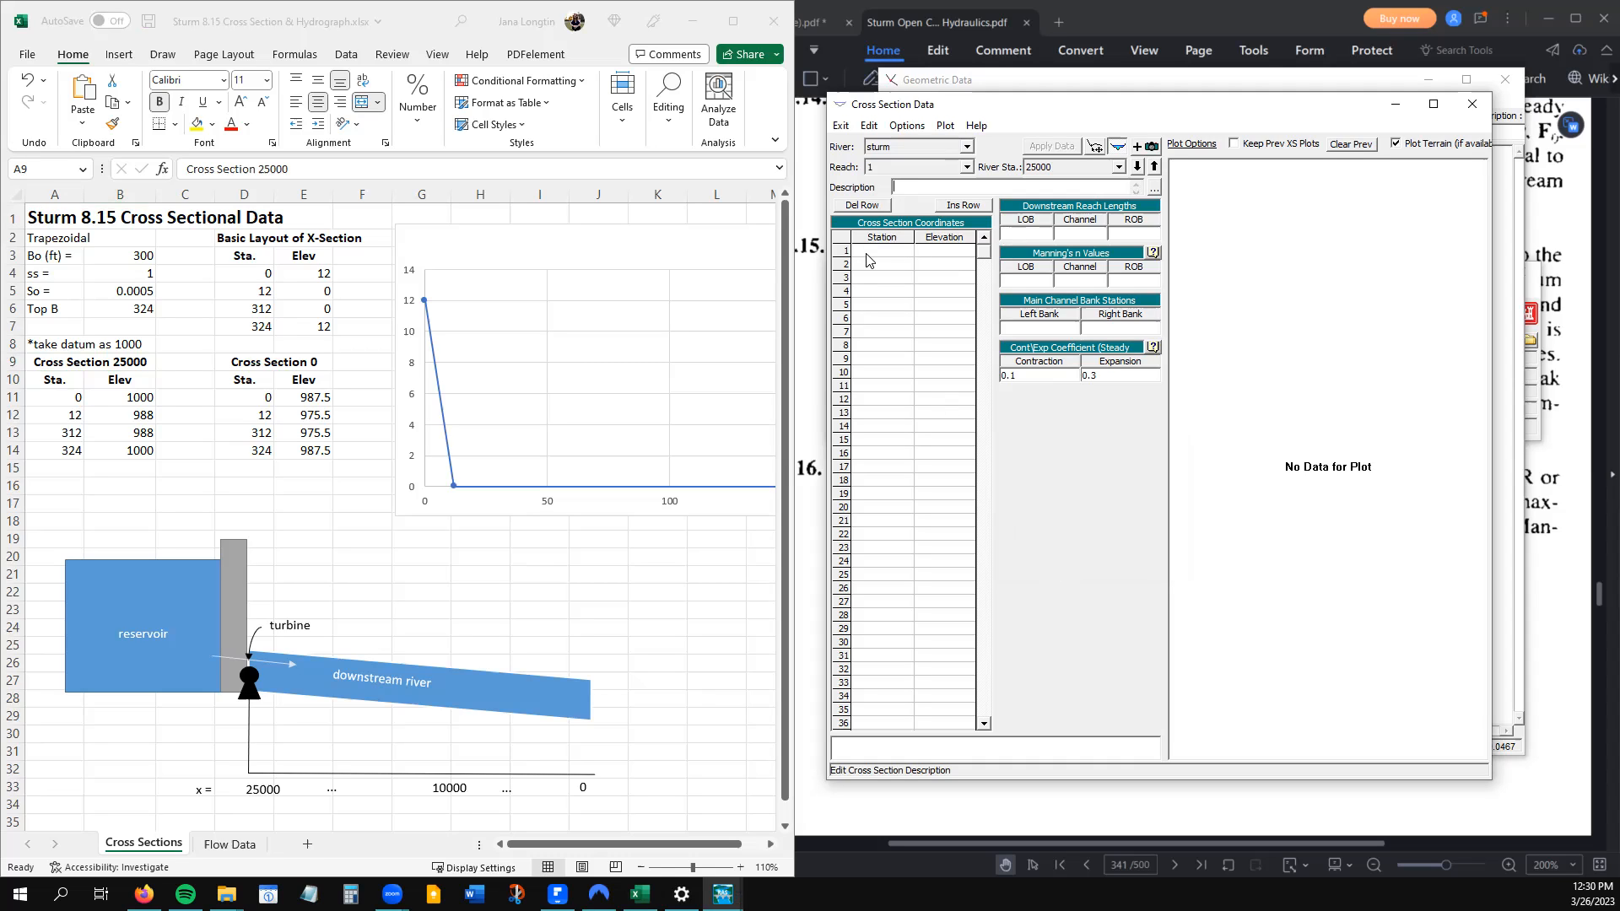
Copy the four station and elevation pairs of Cross Section 25000 from the workbook into the first four coordinate rows of station 25000
click(59, 396)
drag(57, 396, 145, 464)
drag(58, 396, 144, 459)
key(ctrl+c)
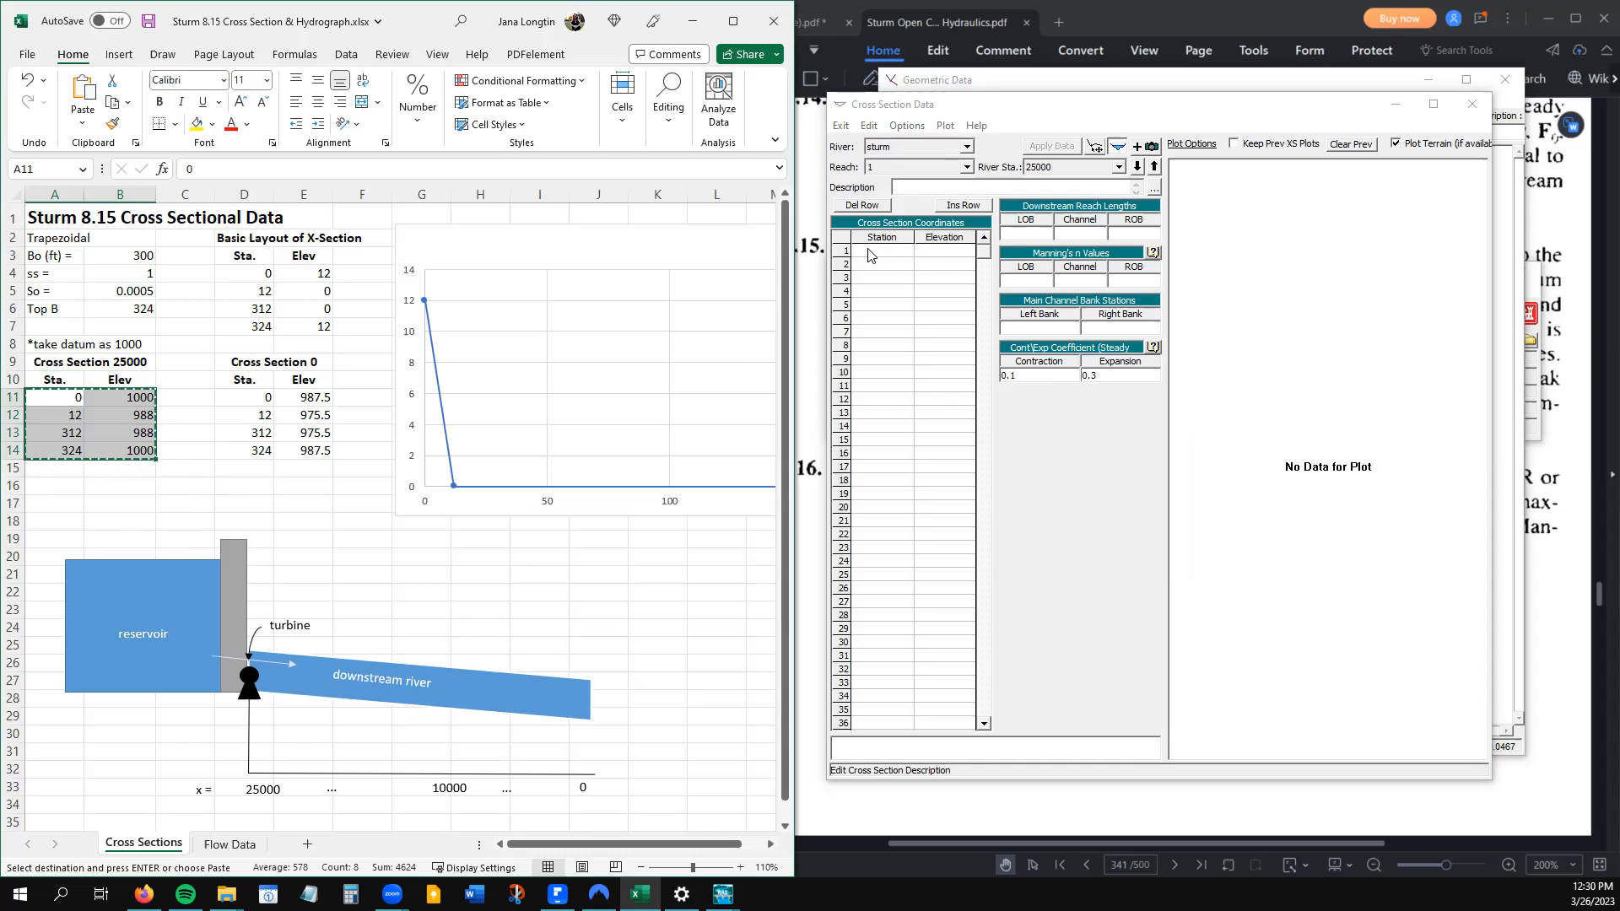
click(874, 251)
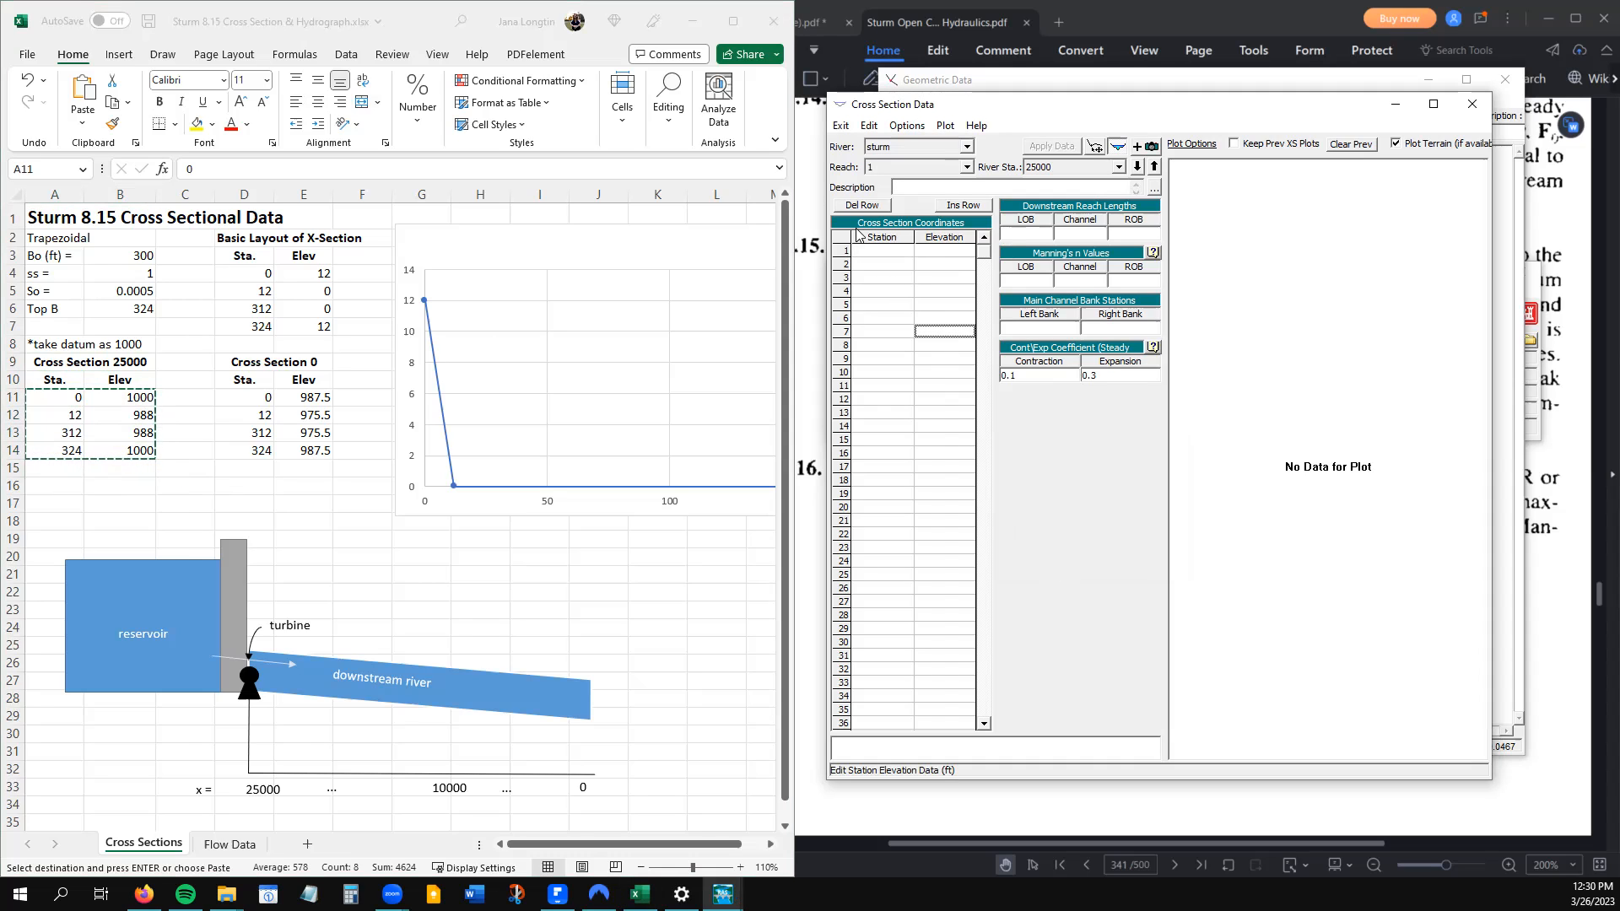
drag(877, 254, 947, 325)
key(ctrl+v)
click(913, 362)
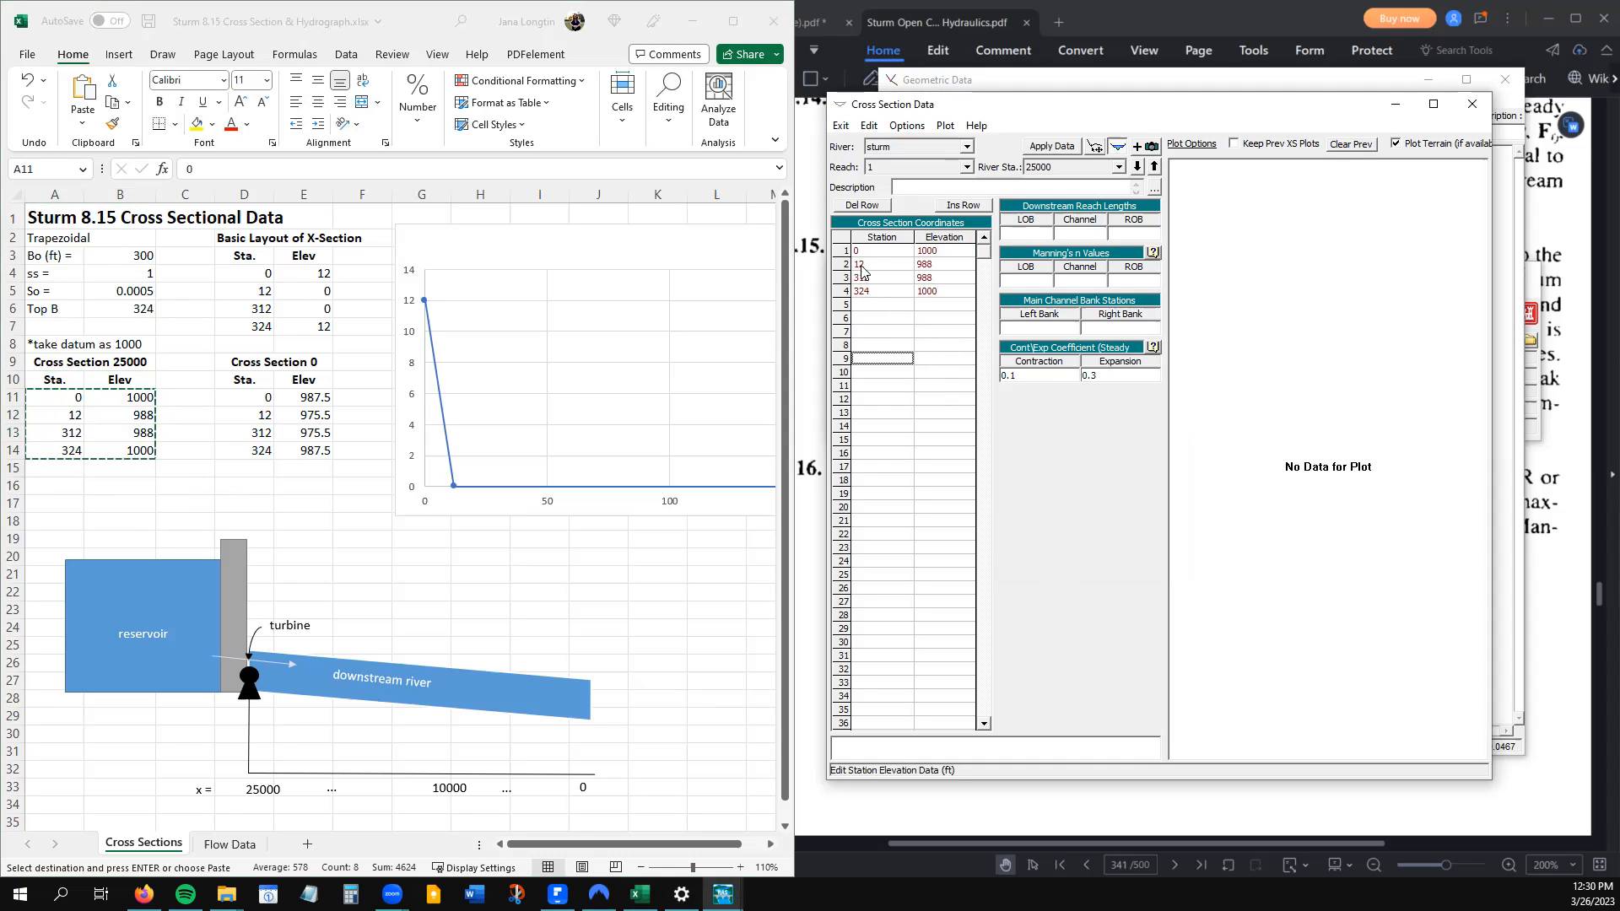
Try pasting the copied coordinates into undersized cell selections below the data, and clear those extra entries
drag(874, 309, 934, 330)
click(919, 336)
key(ctrl+v)
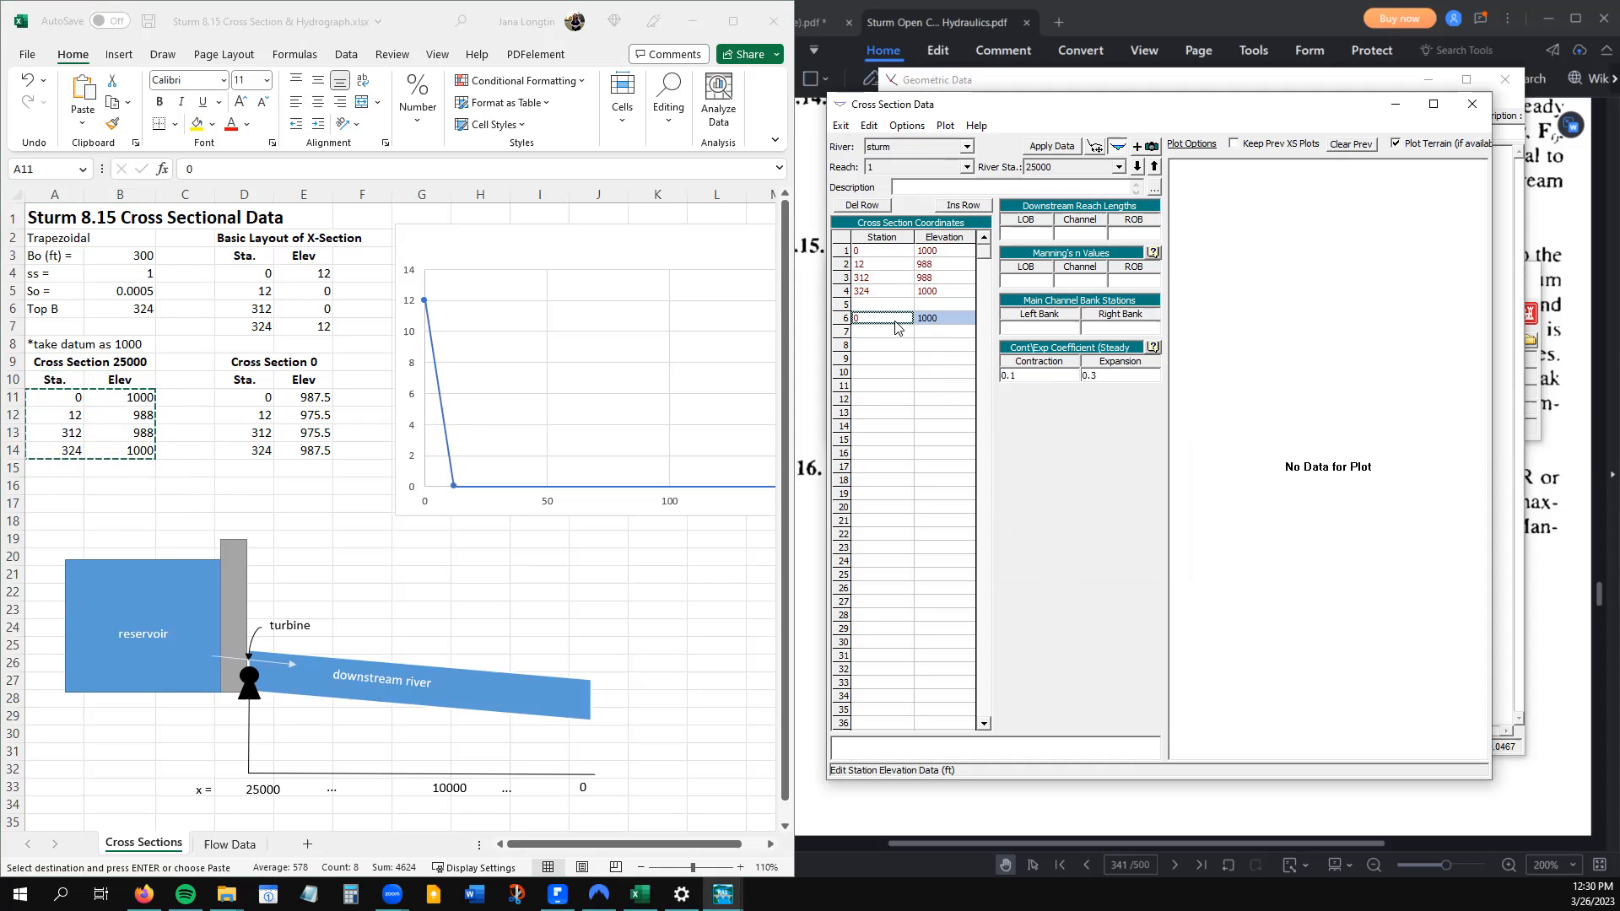
click(877, 346)
drag(875, 354, 936, 358)
key(ctrl+v)
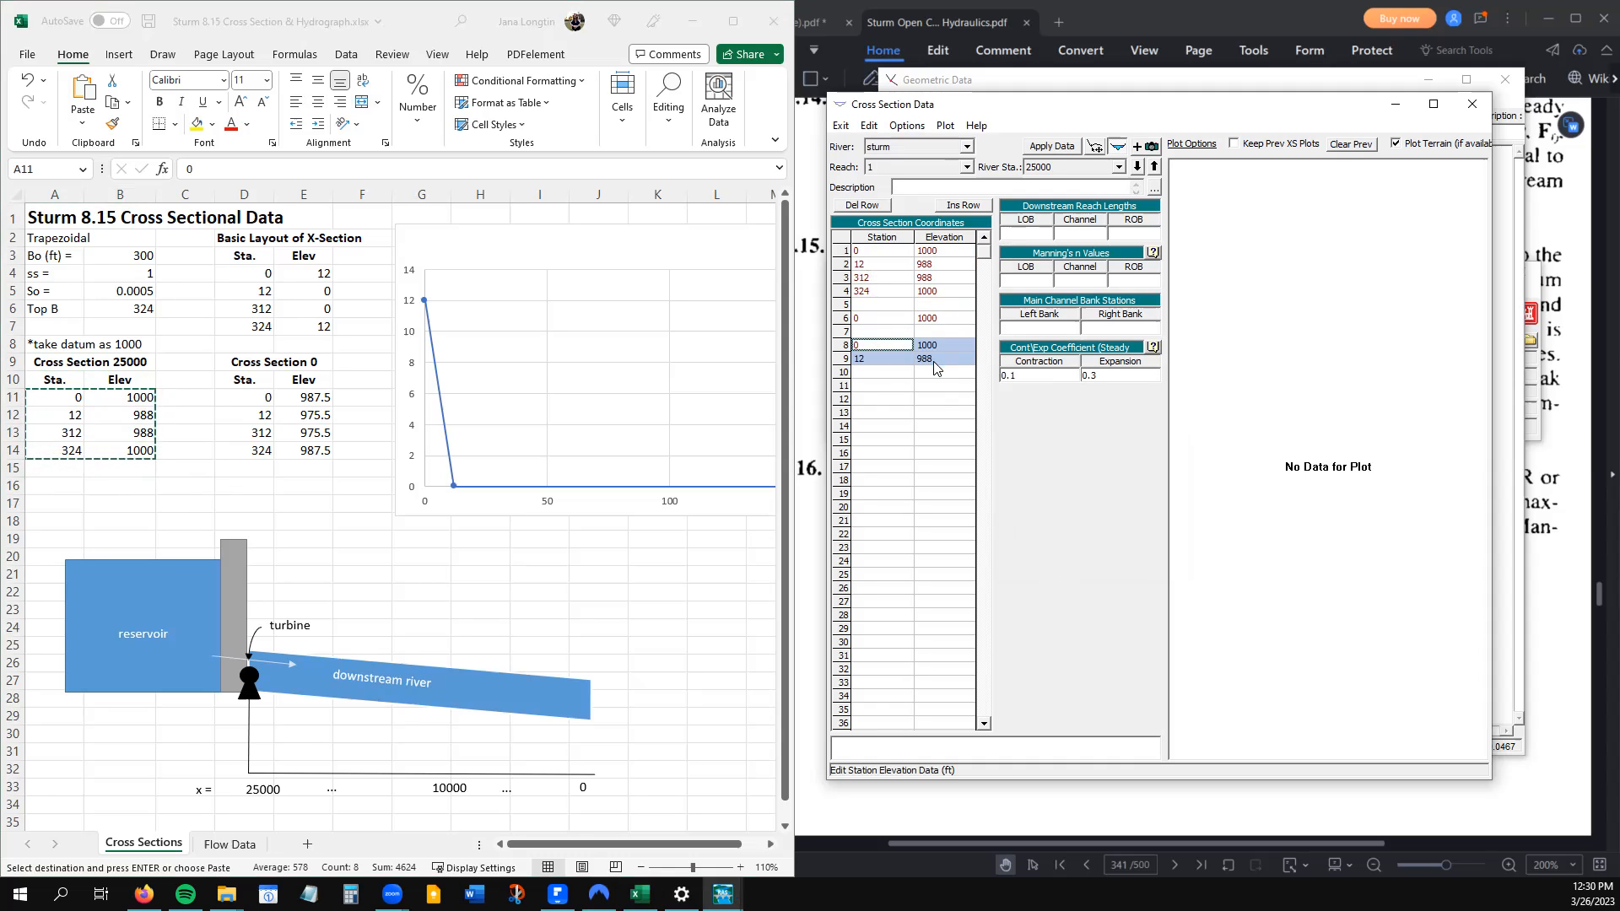
click(878, 376)
drag(864, 318, 942, 362)
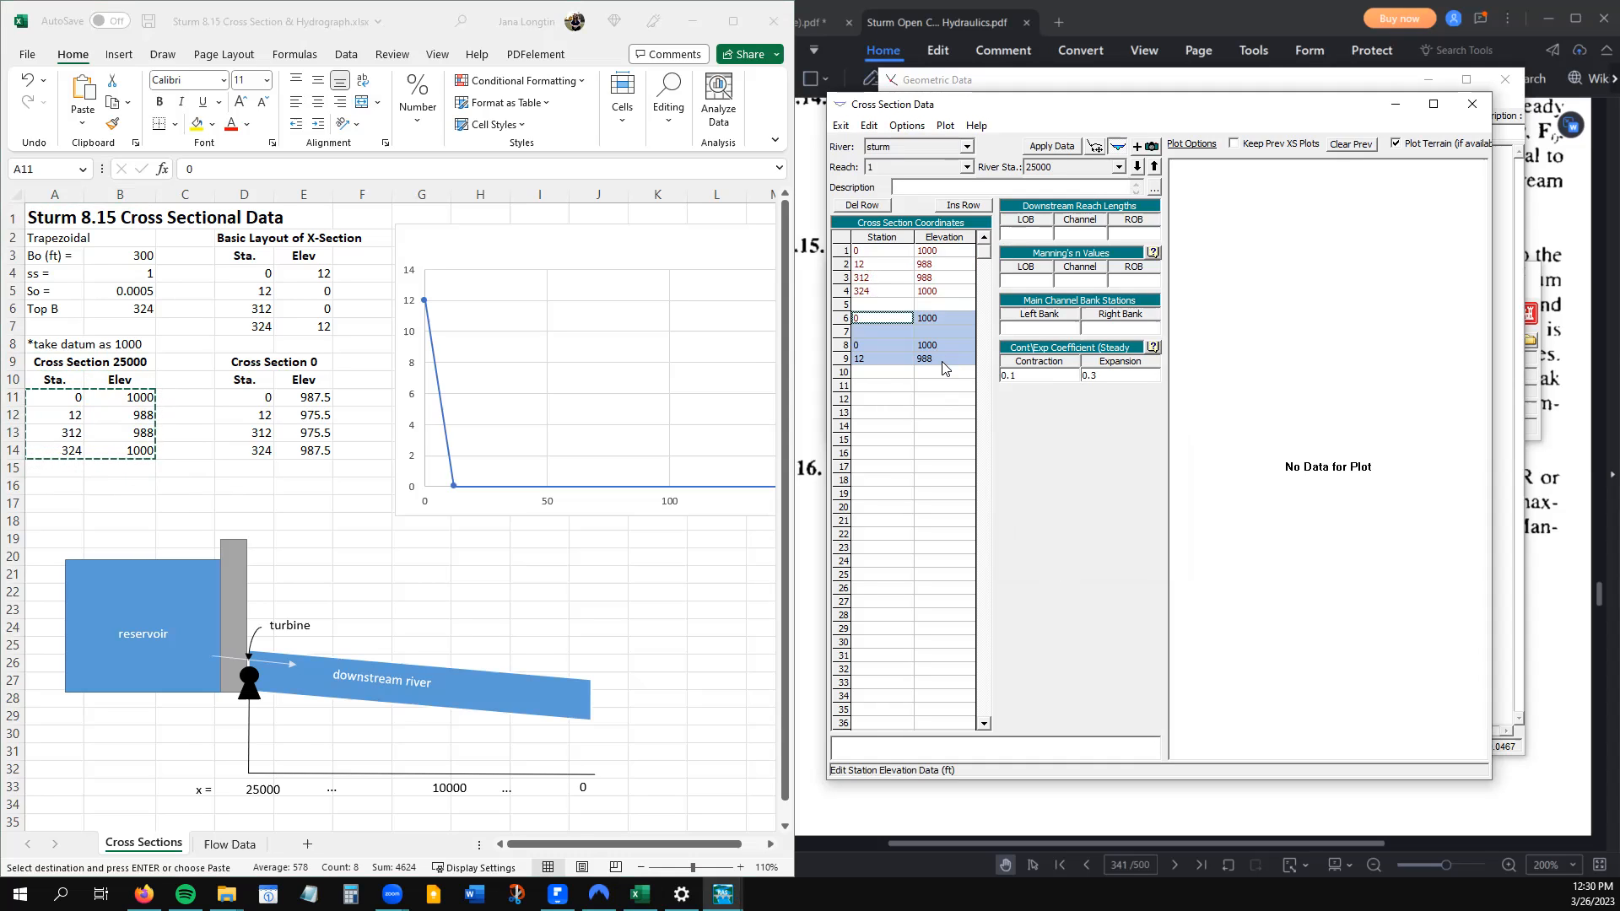
key(Delete)
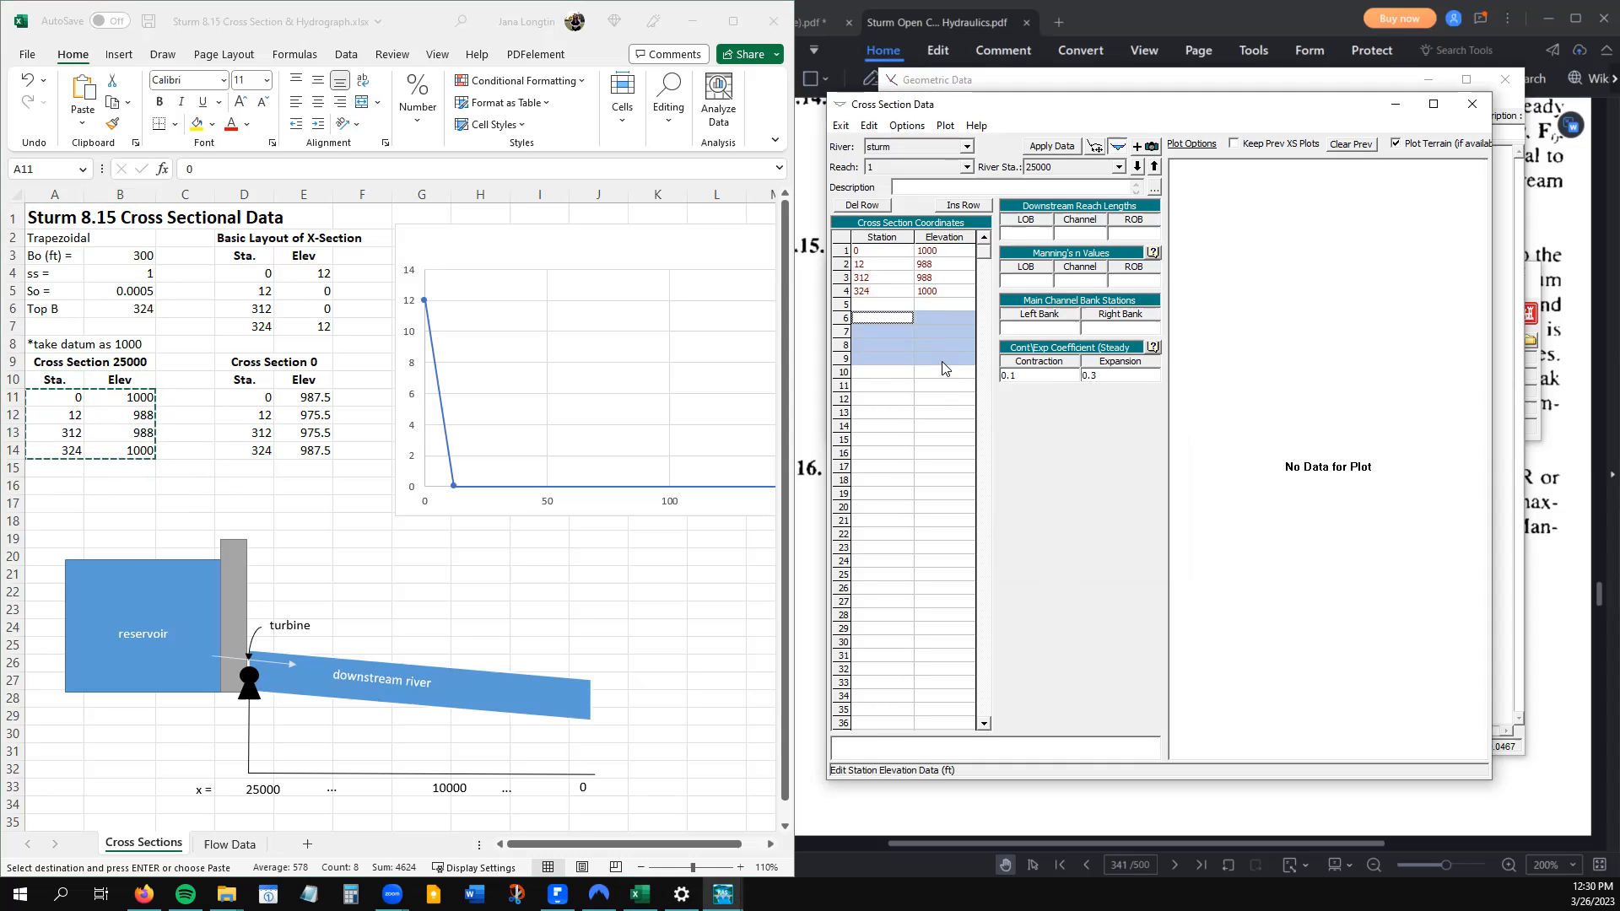
click(884, 307)
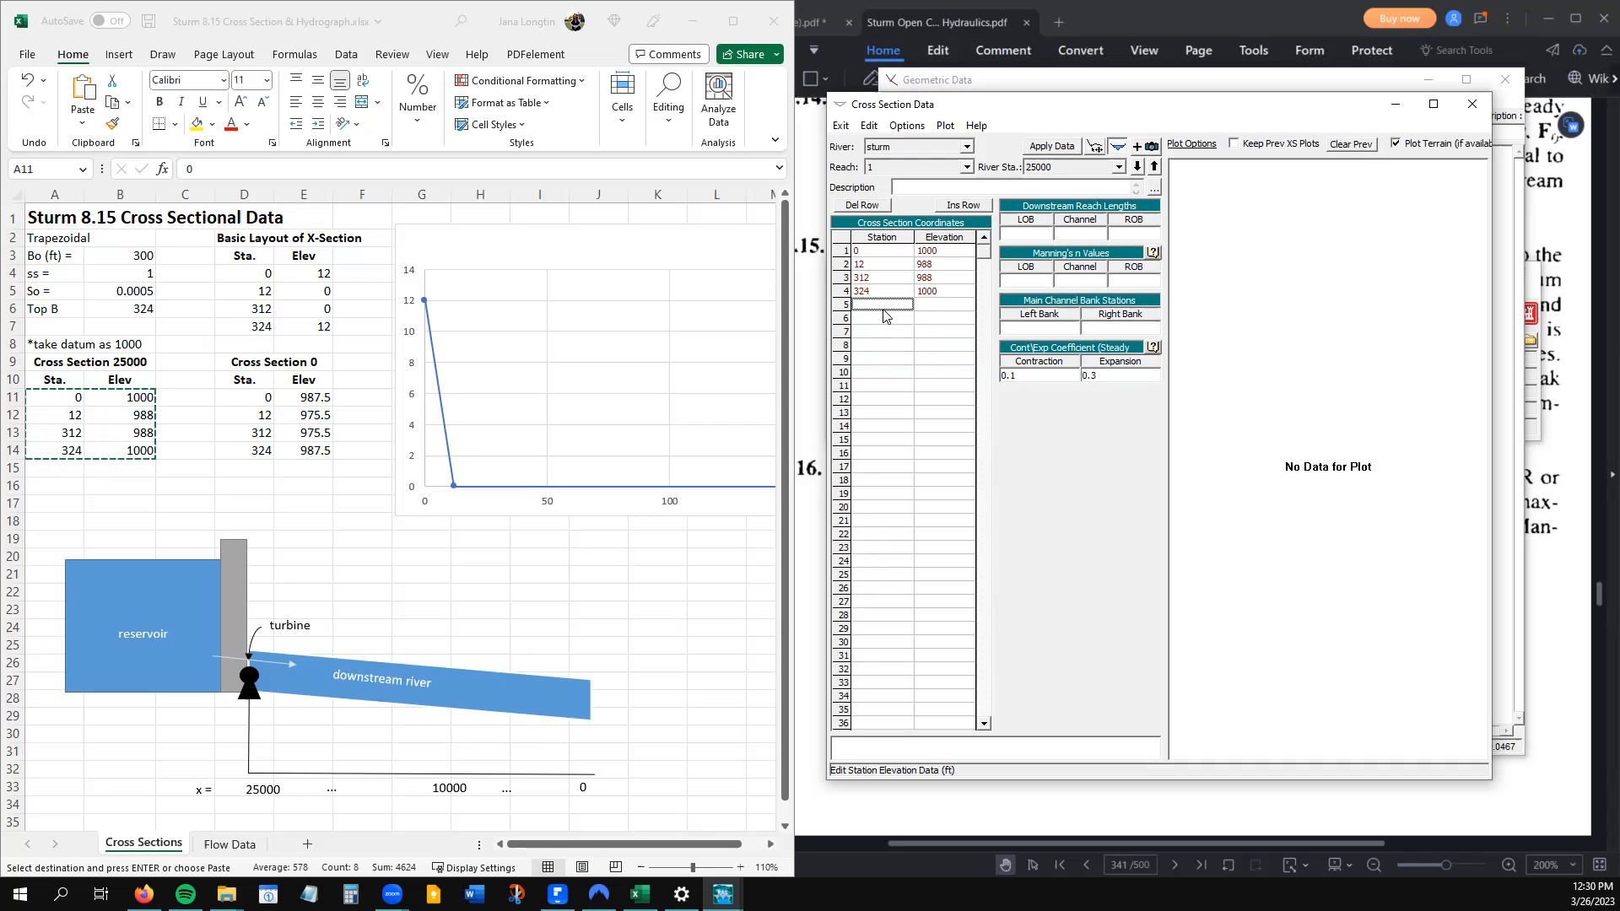
Set the downstream reach lengths of station 25000 to 25000 ft for the left overbank, channel and right overbank
click(1040, 235)
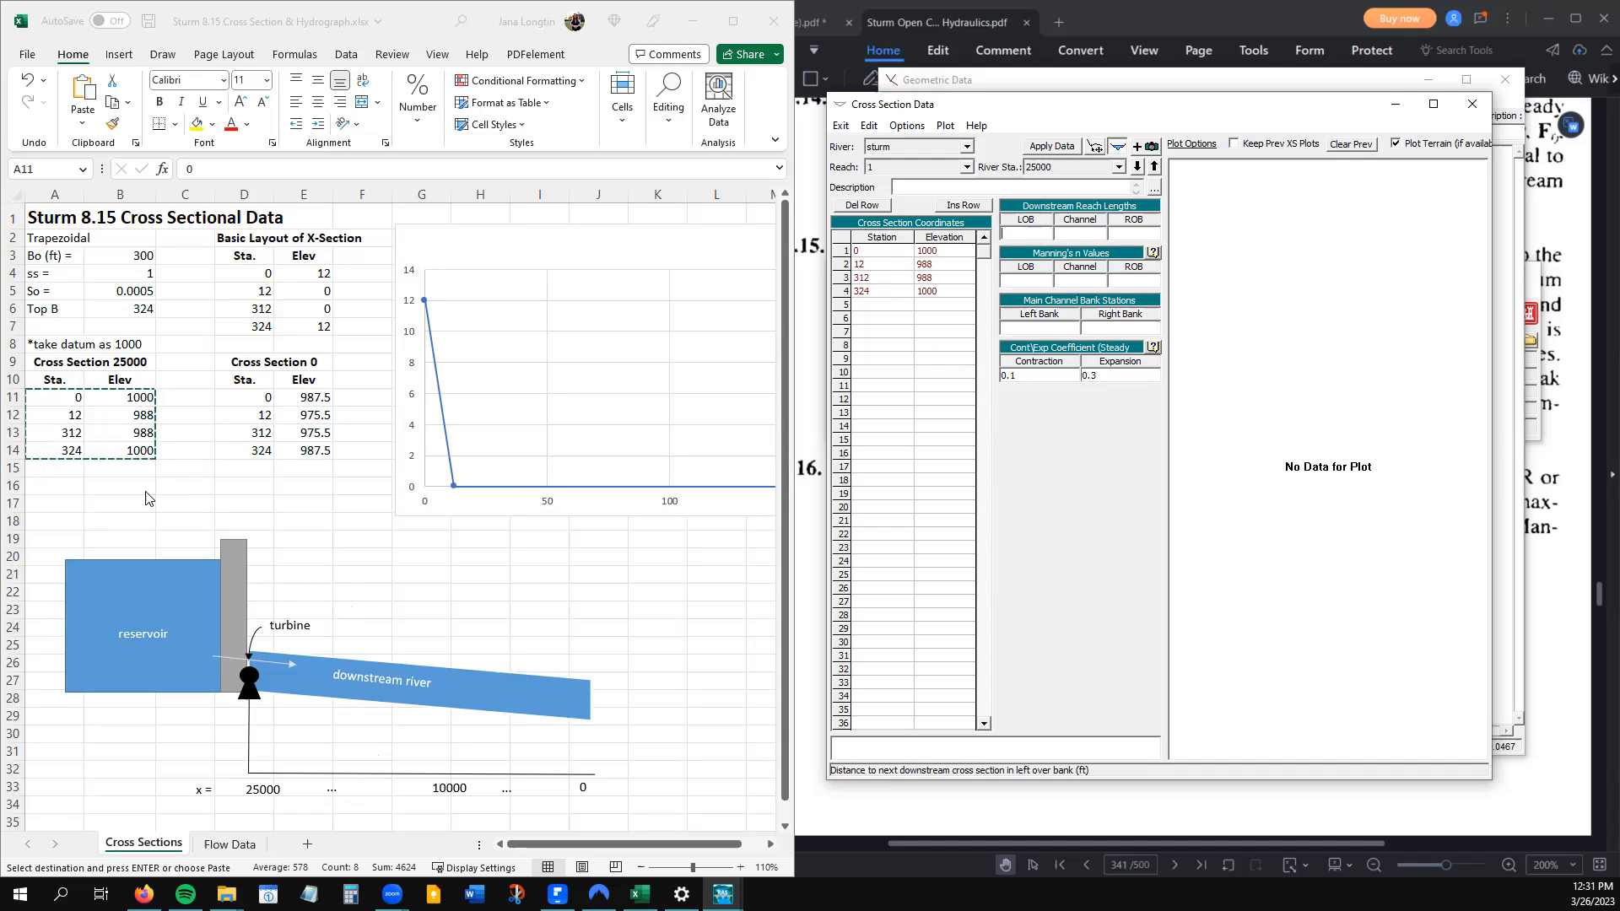
click(121, 362)
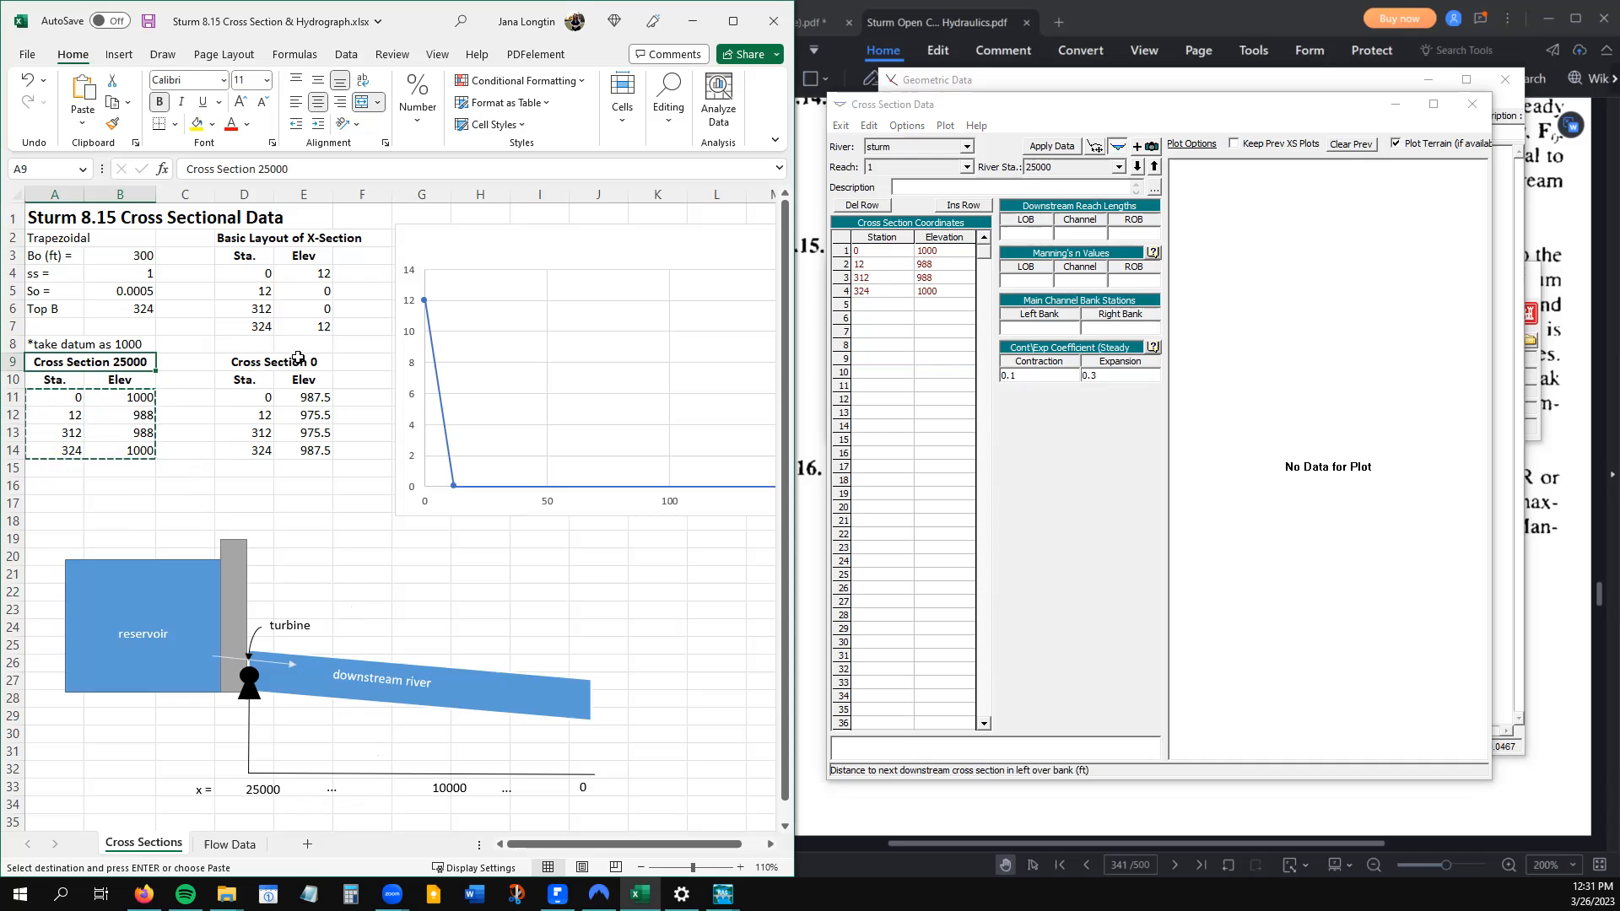
click(1013, 234)
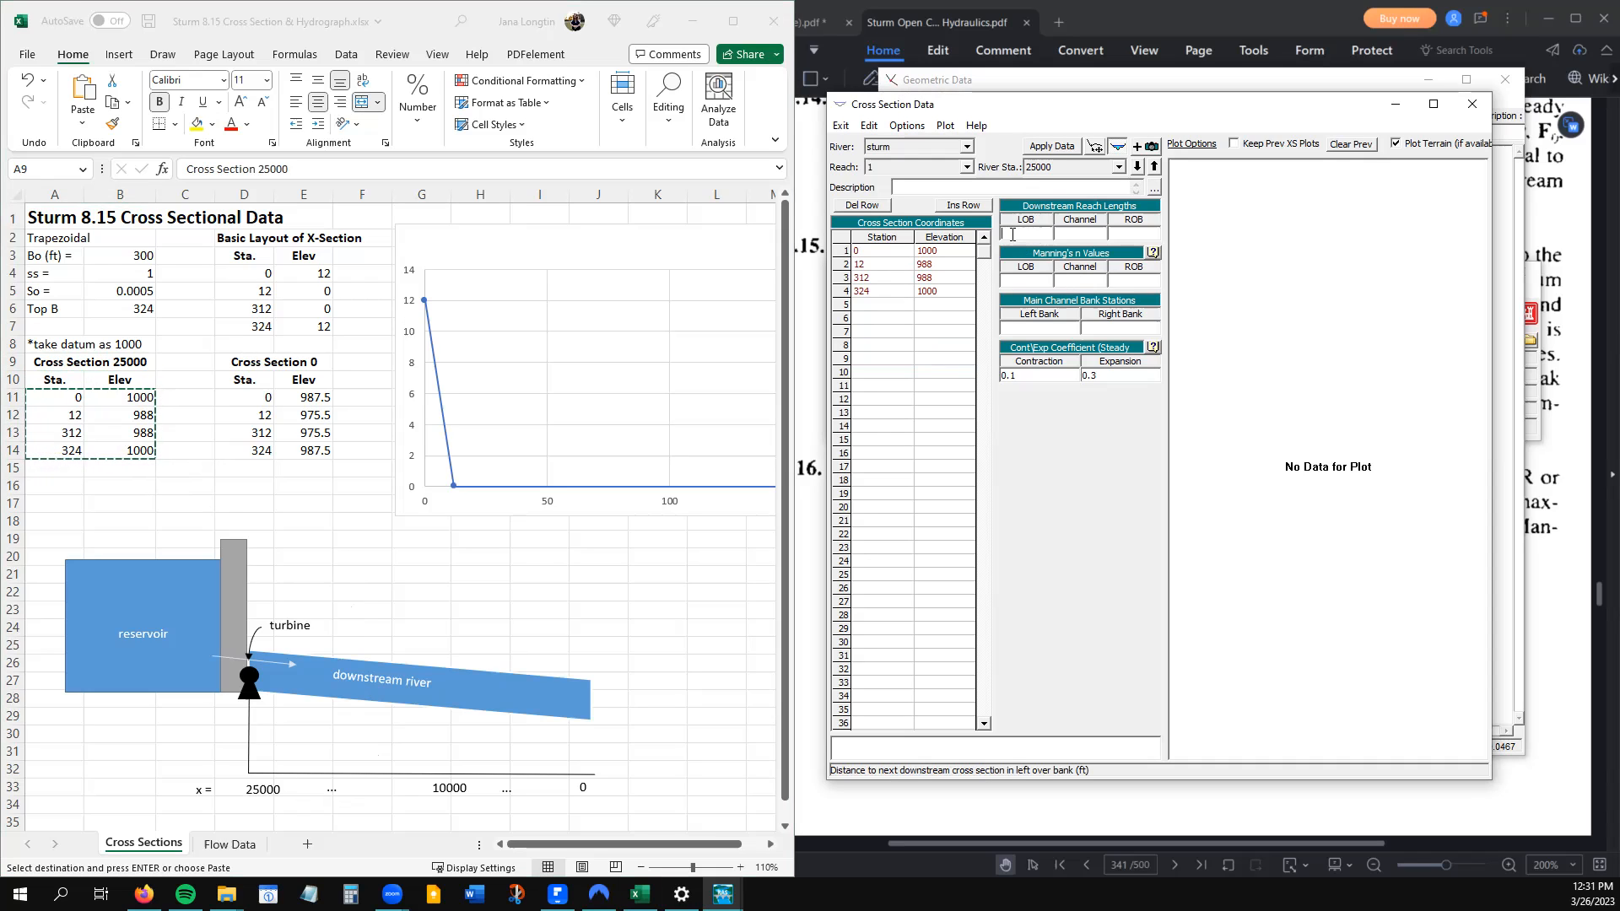
text(25000)
key(Tab)
text(25000)
key(Tab)
text(2500)
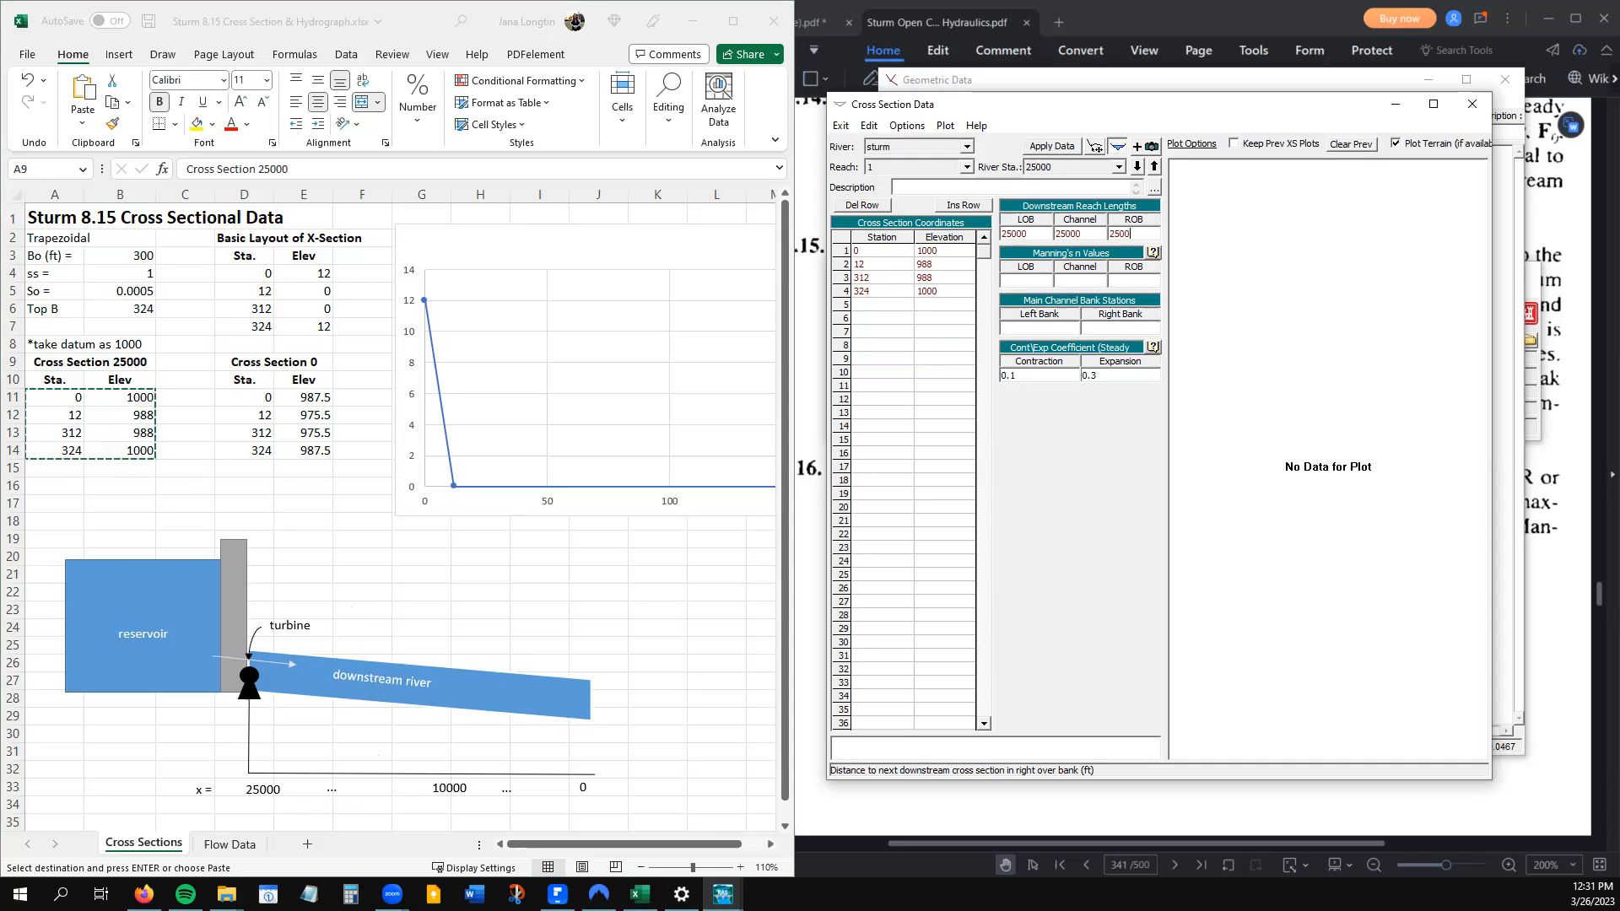
key(Tab)
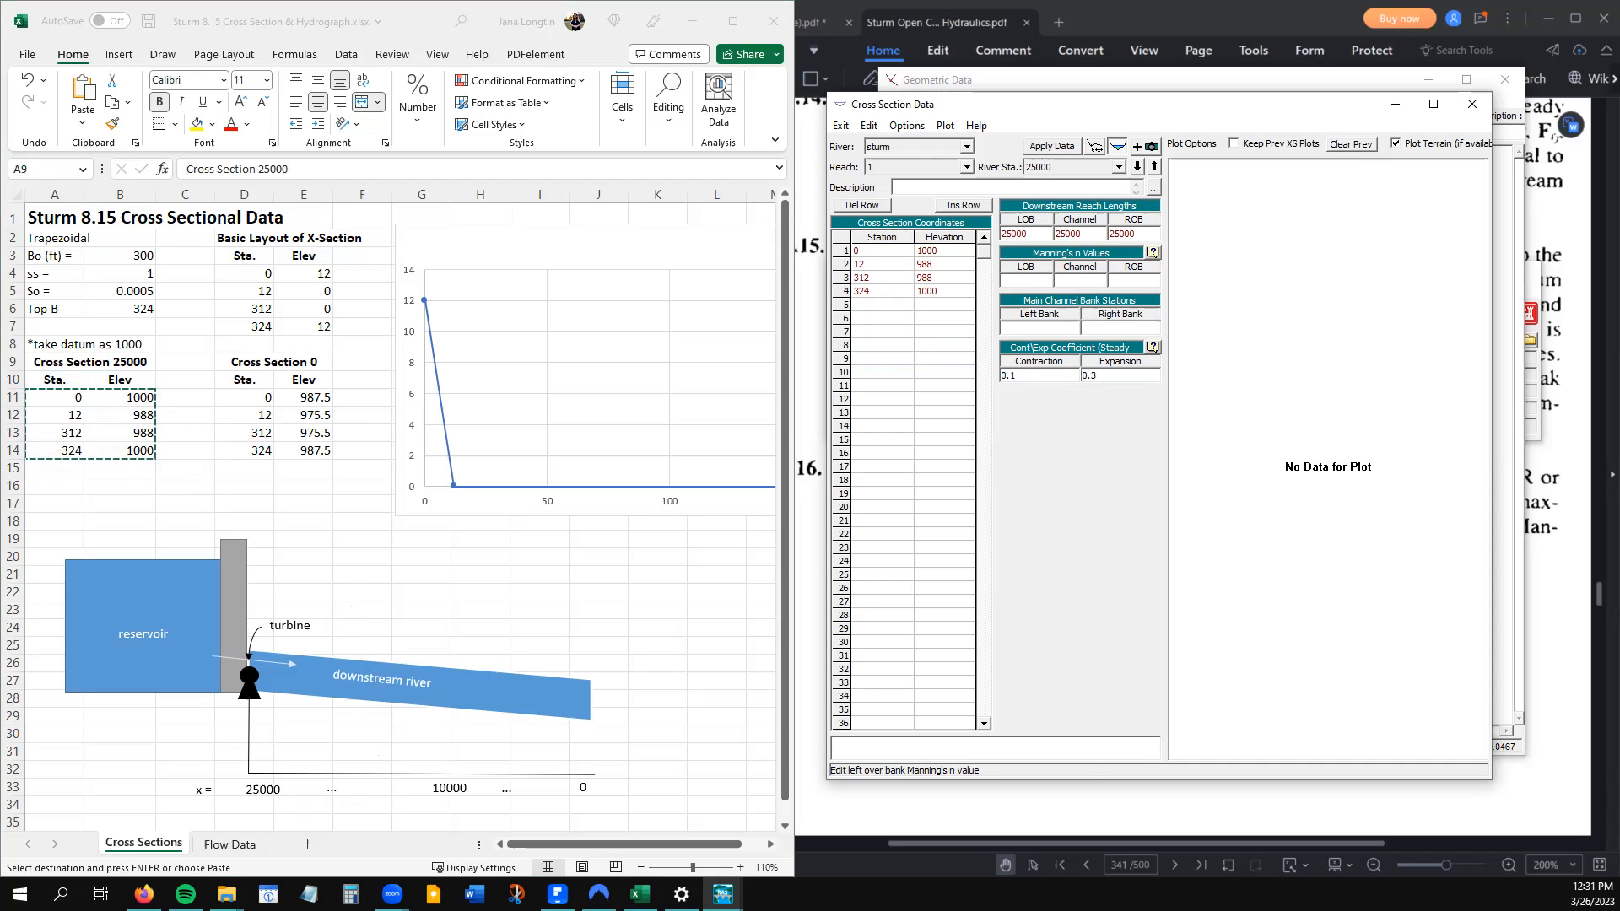
Switch to the textbook PDF and look up Manning's n in Exercise 8.15
click(1558, 313)
drag(1254, 378, 1303, 376)
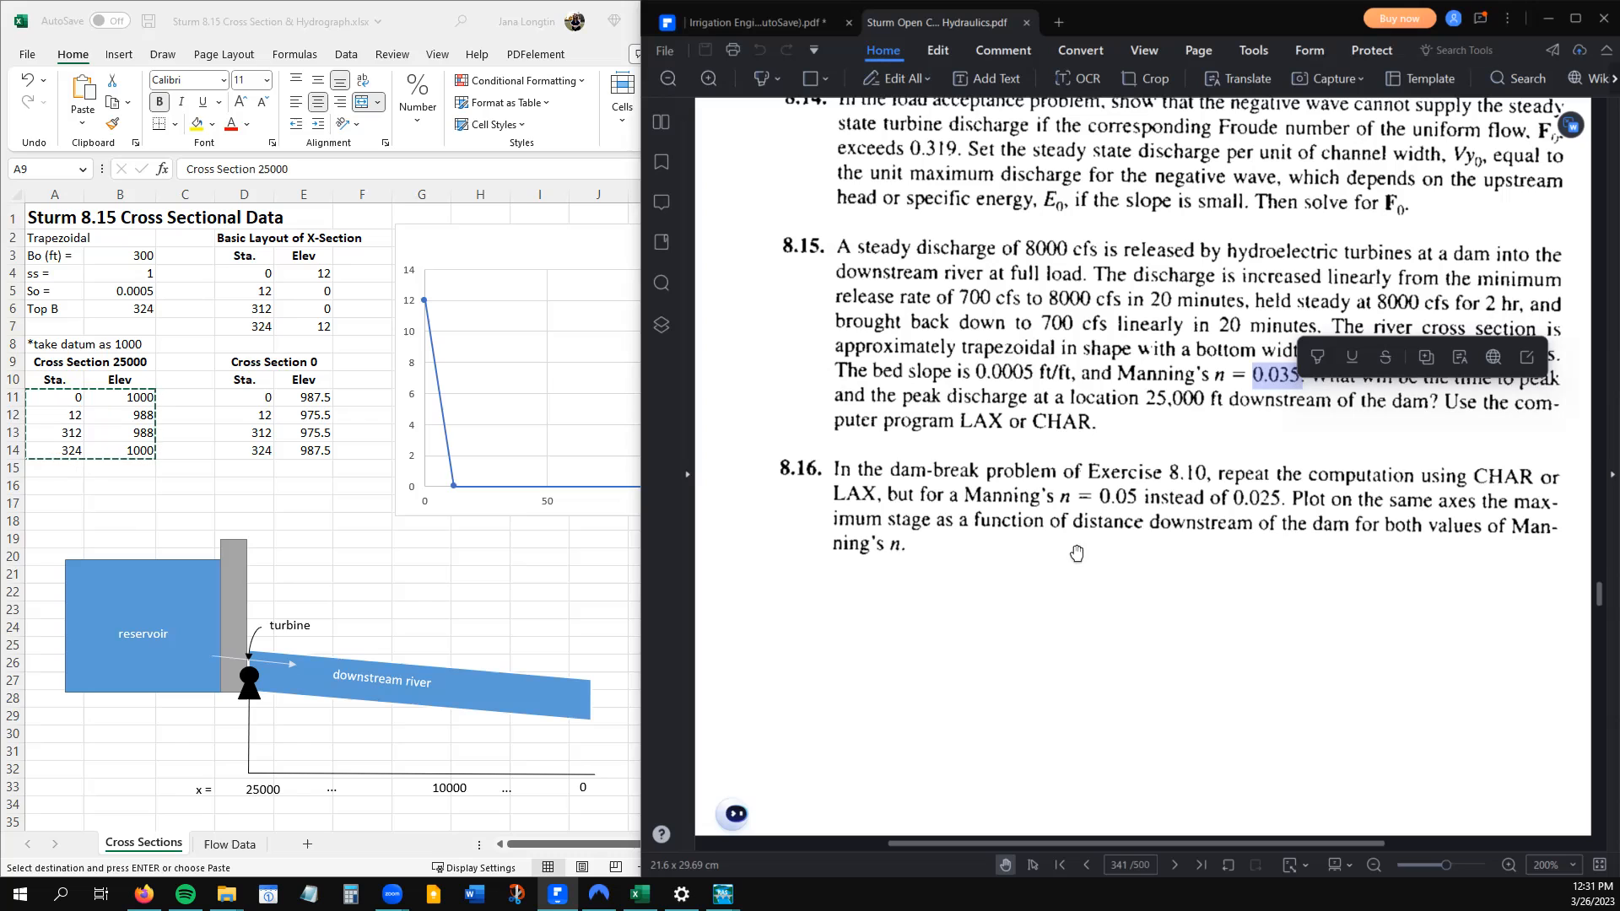
mouse_move(600, 893)
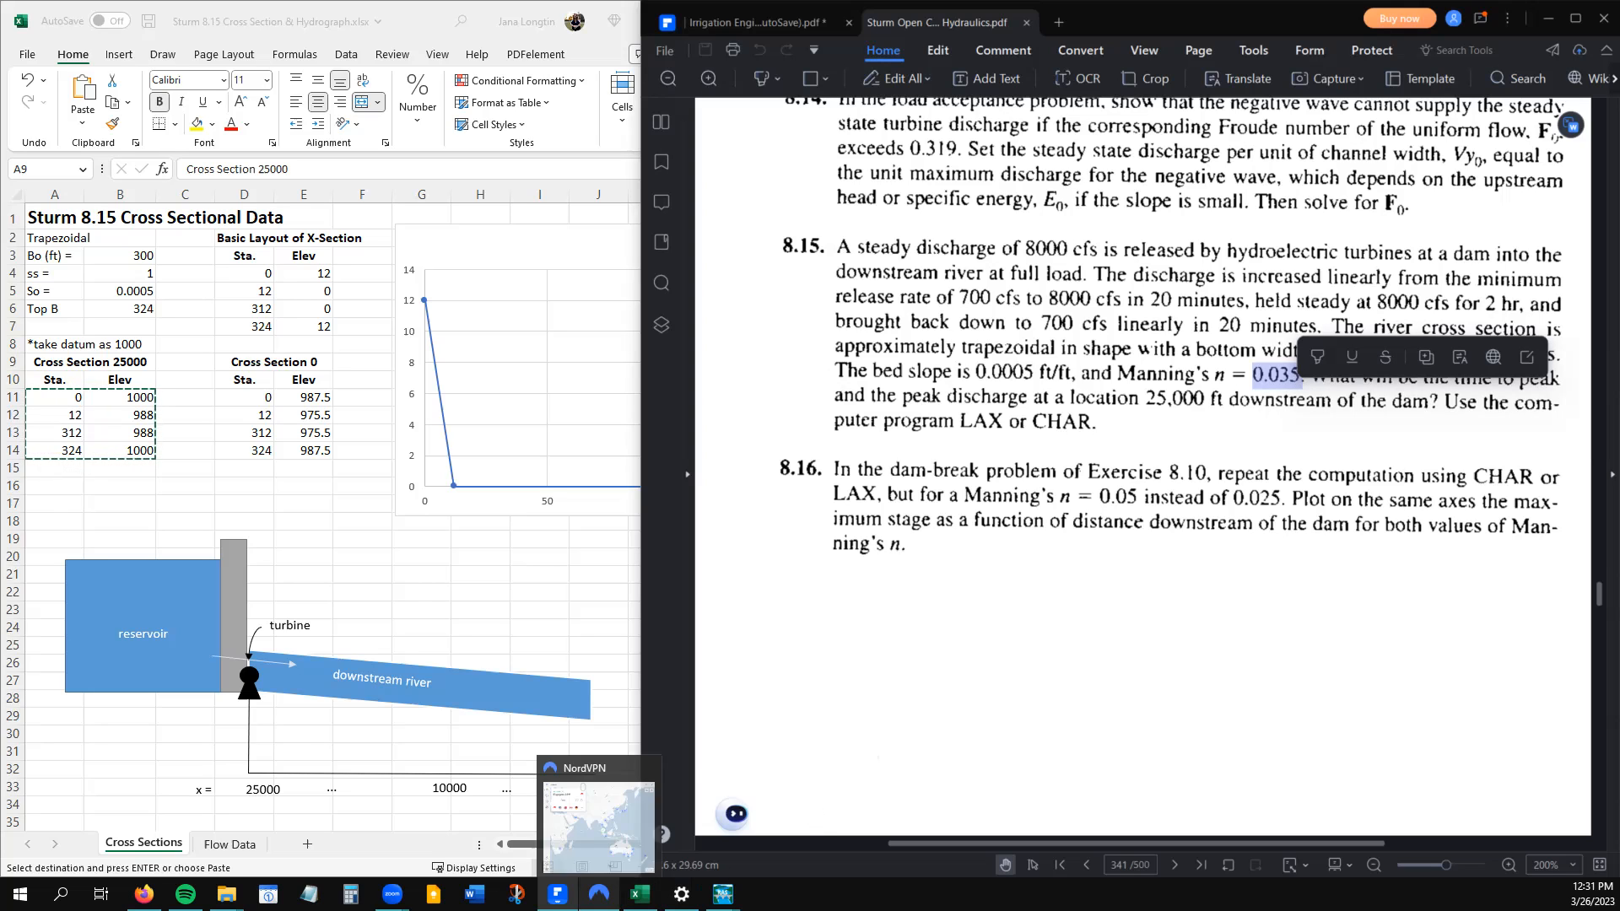
Switch to the HEC-RAS cross section editor and set Manning's n of station 25000 to 0.035 for both overbanks and the channel
click(878, 797)
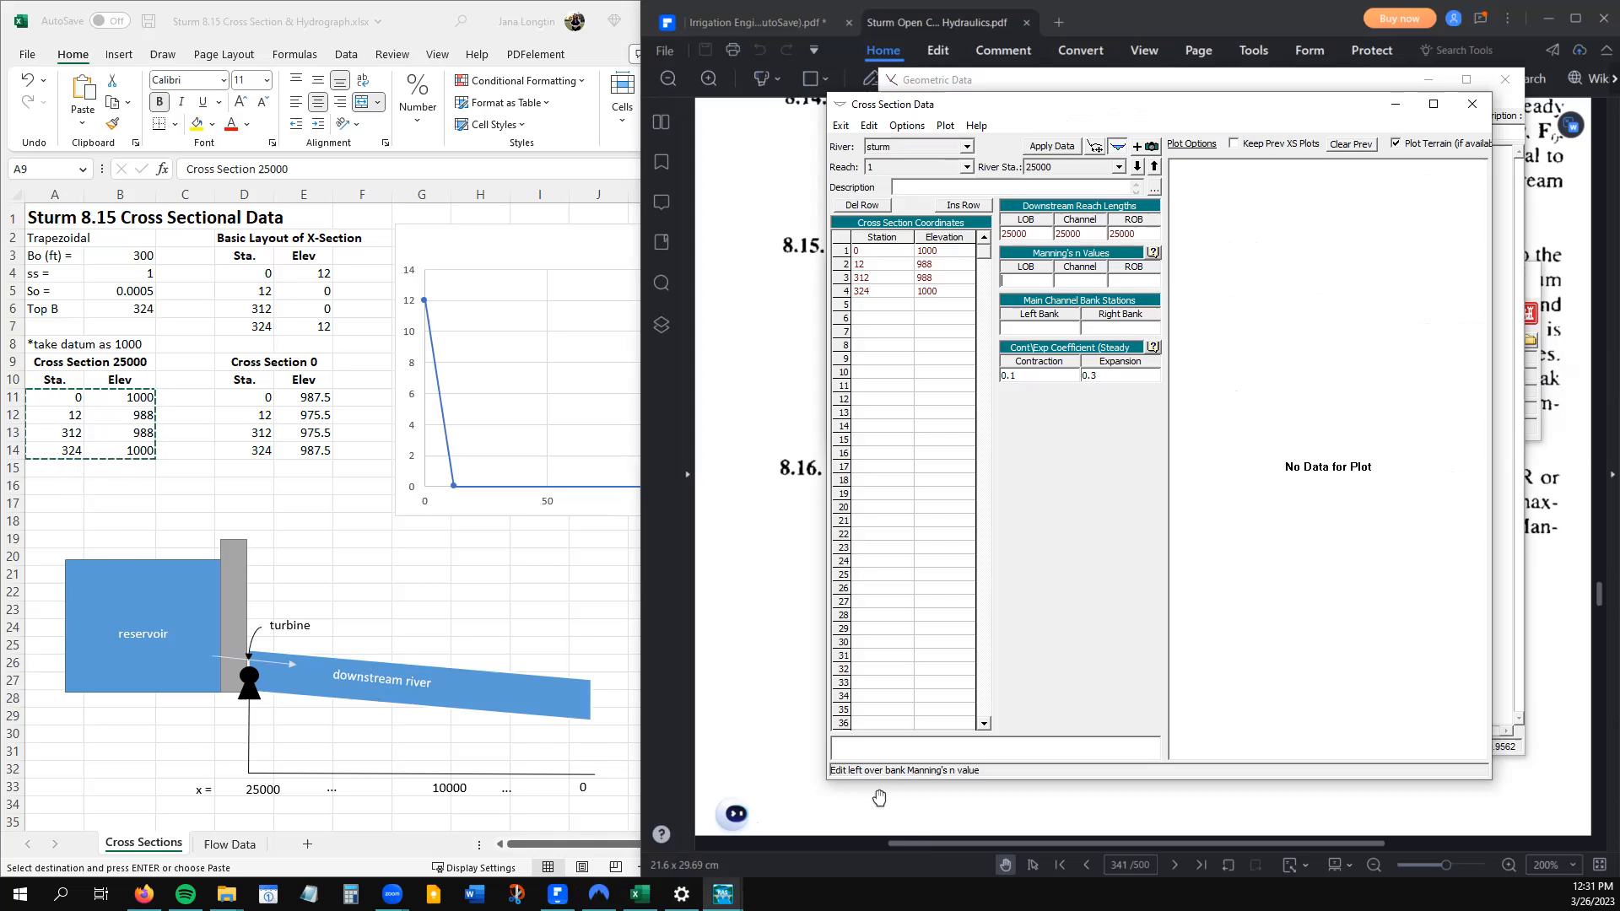
click(1016, 280)
text(0.035)
key(Tab)
text(0.035)
key(Tab)
text(0.035)
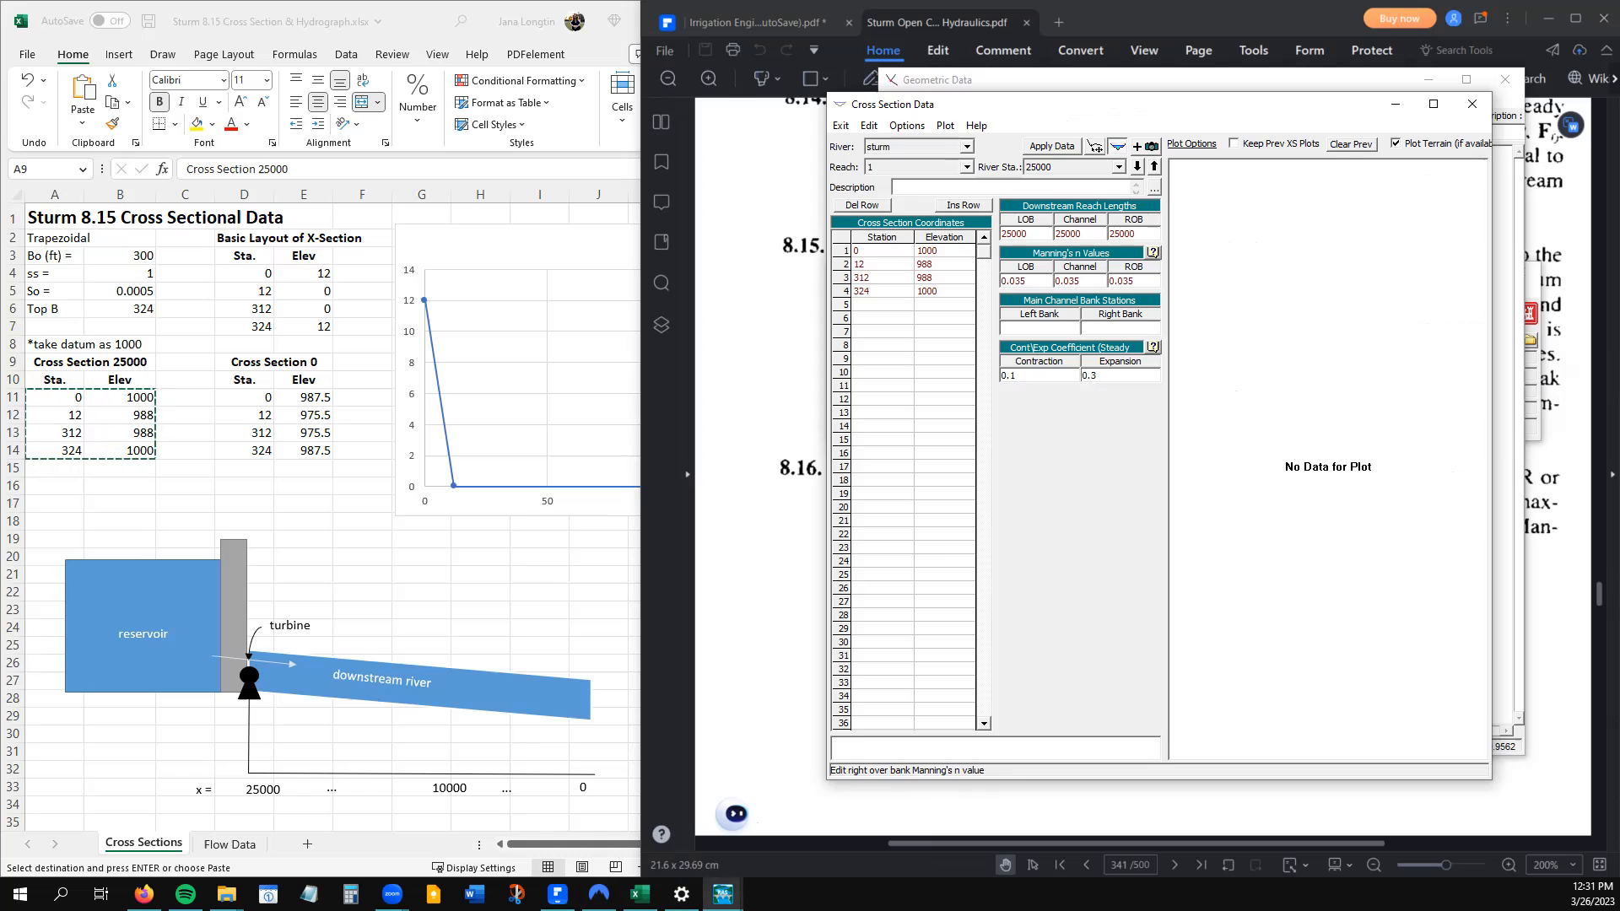
Set the main channel bank stations of station 25000 to 0 on the left and 324 on the right, and apply the data
click(1026, 327)
click(896, 253)
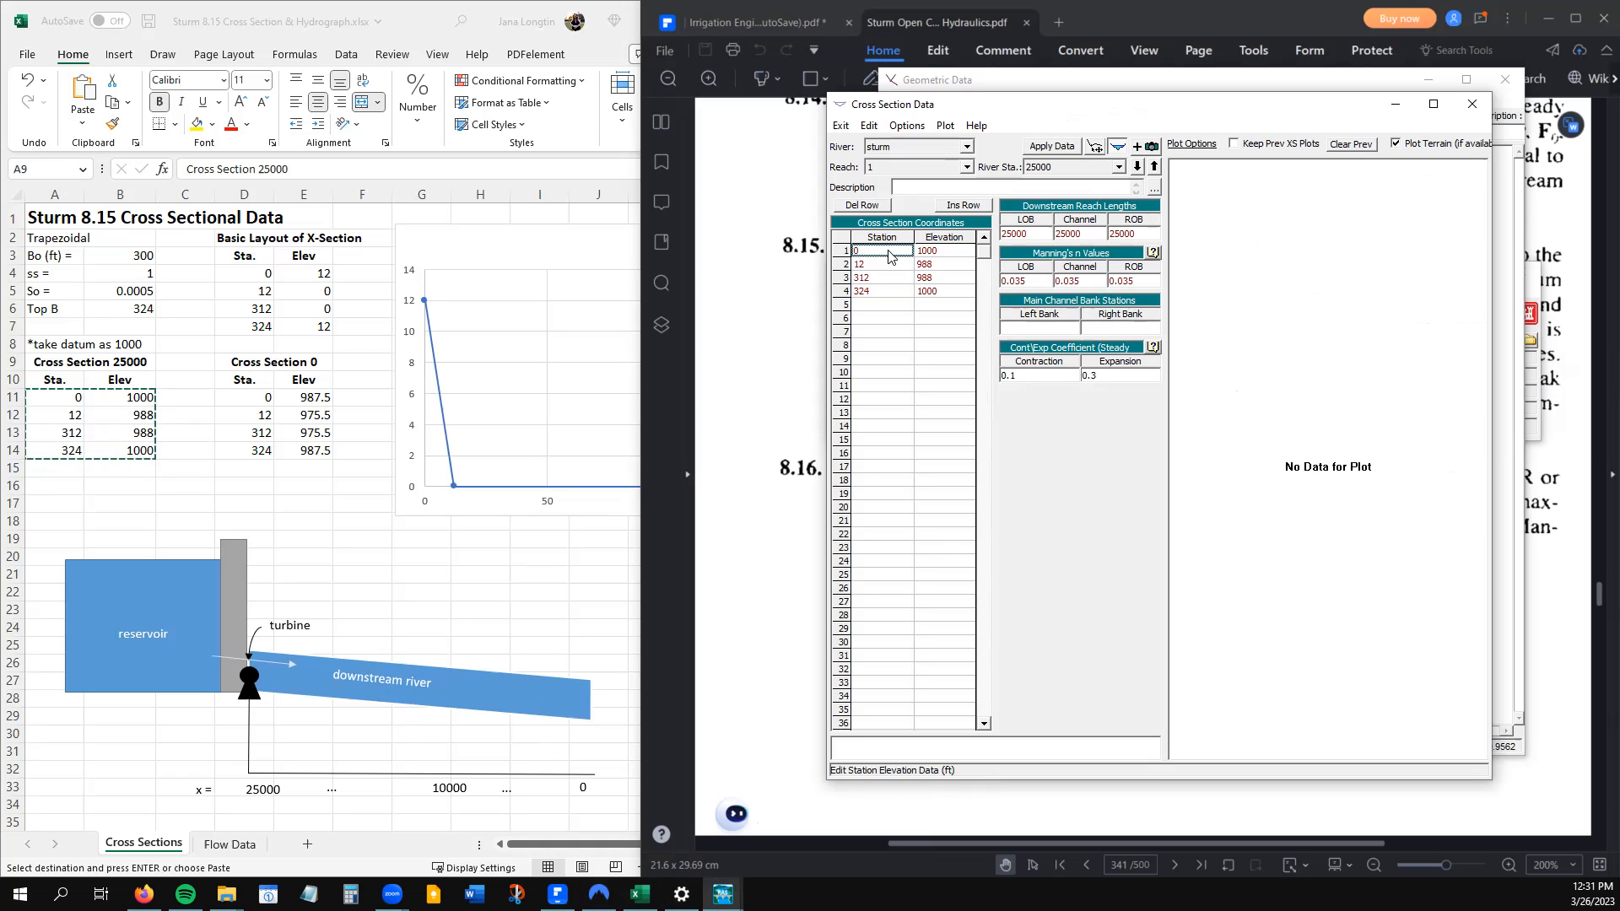
click(1020, 332)
key(Tab)
click(879, 296)
click(1126, 327)
text(324)
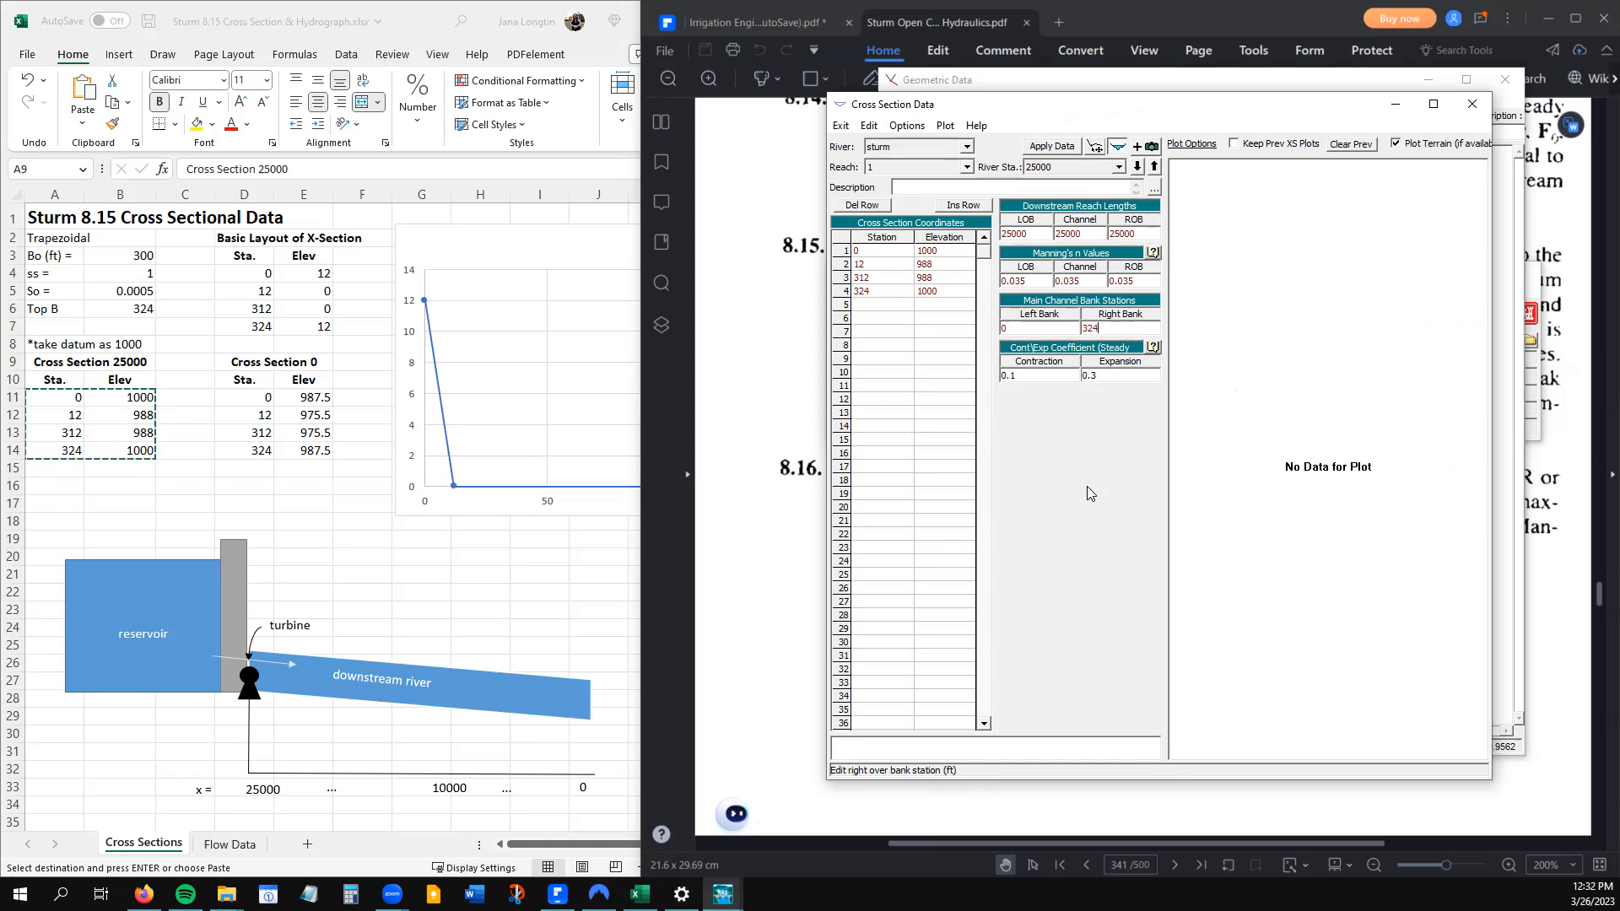
click(1049, 148)
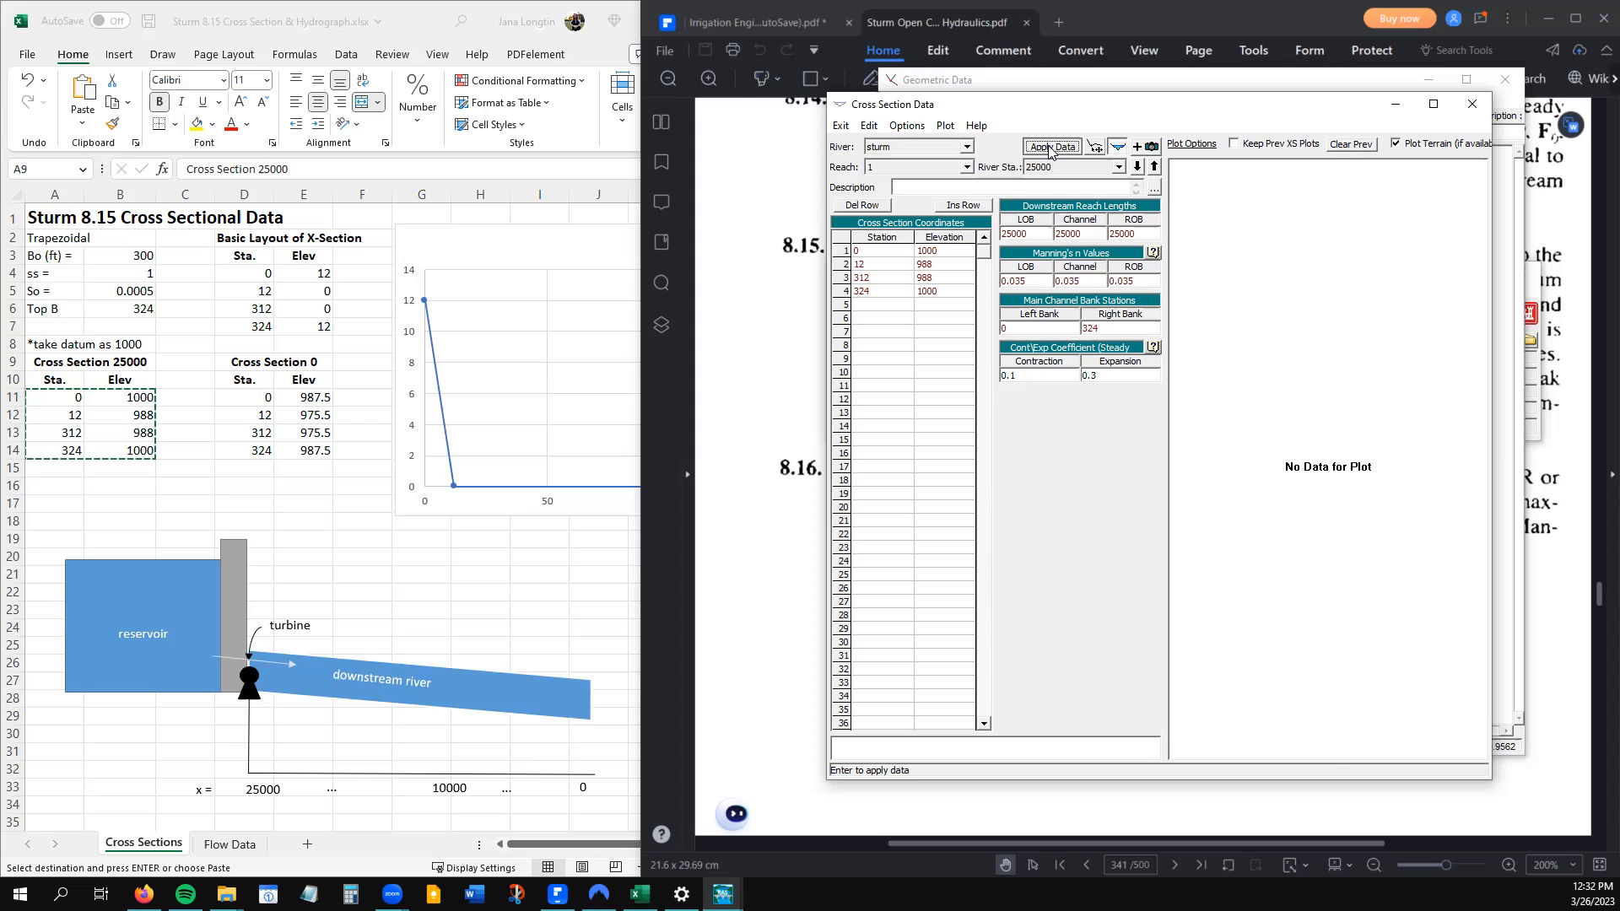
drag(823, 499, 429, 496)
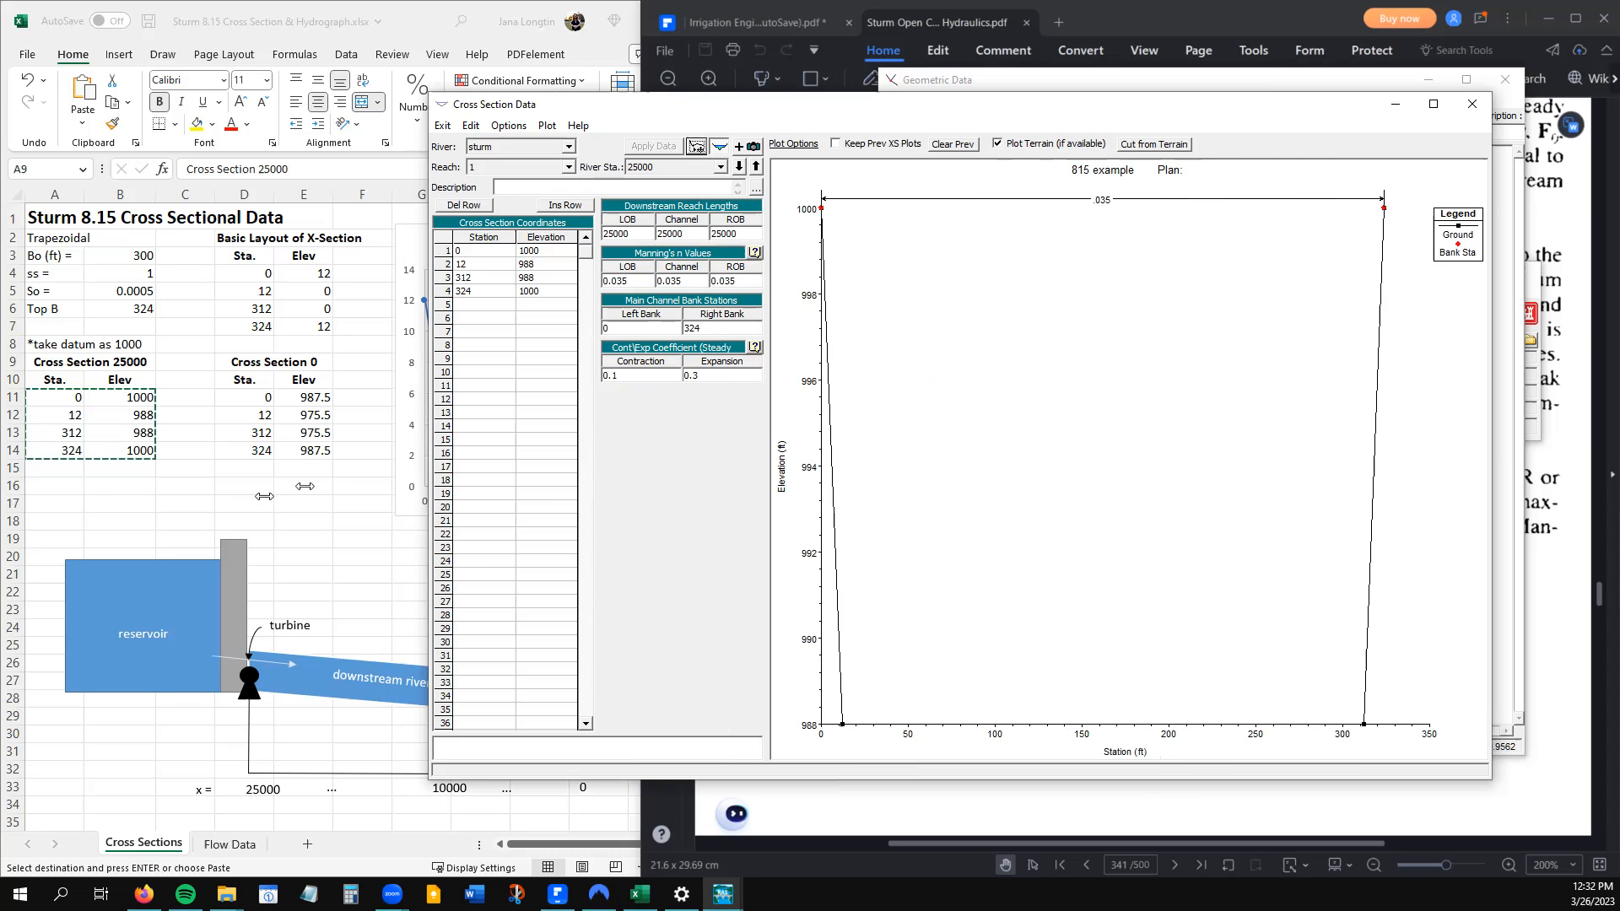
drag(305, 486, 264, 496)
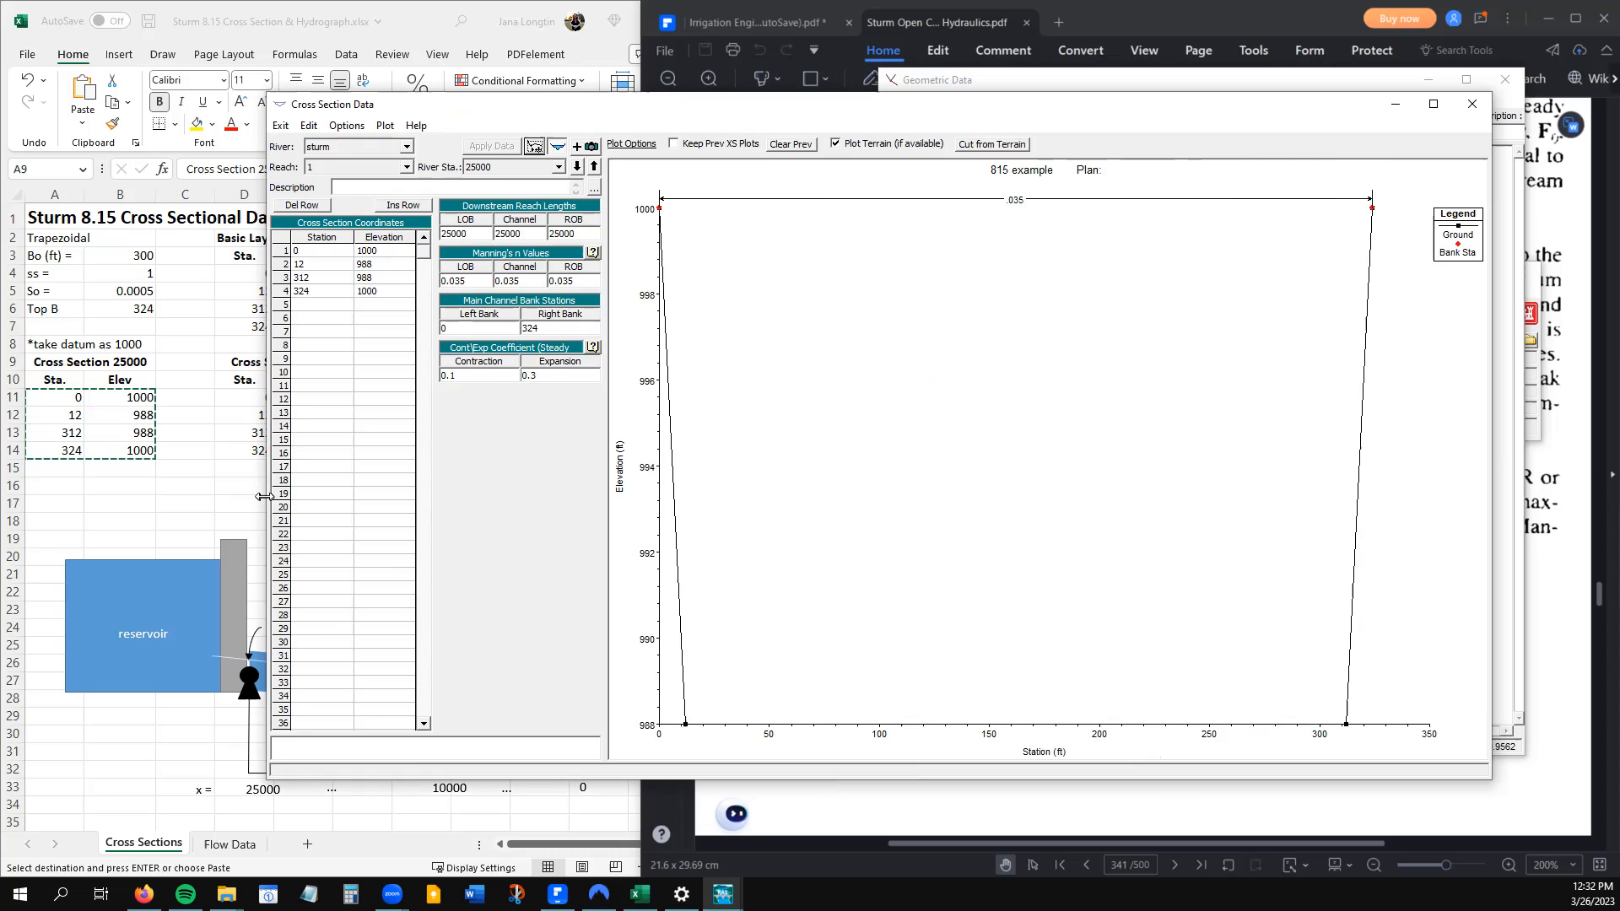
drag(82, 527, 817, 545)
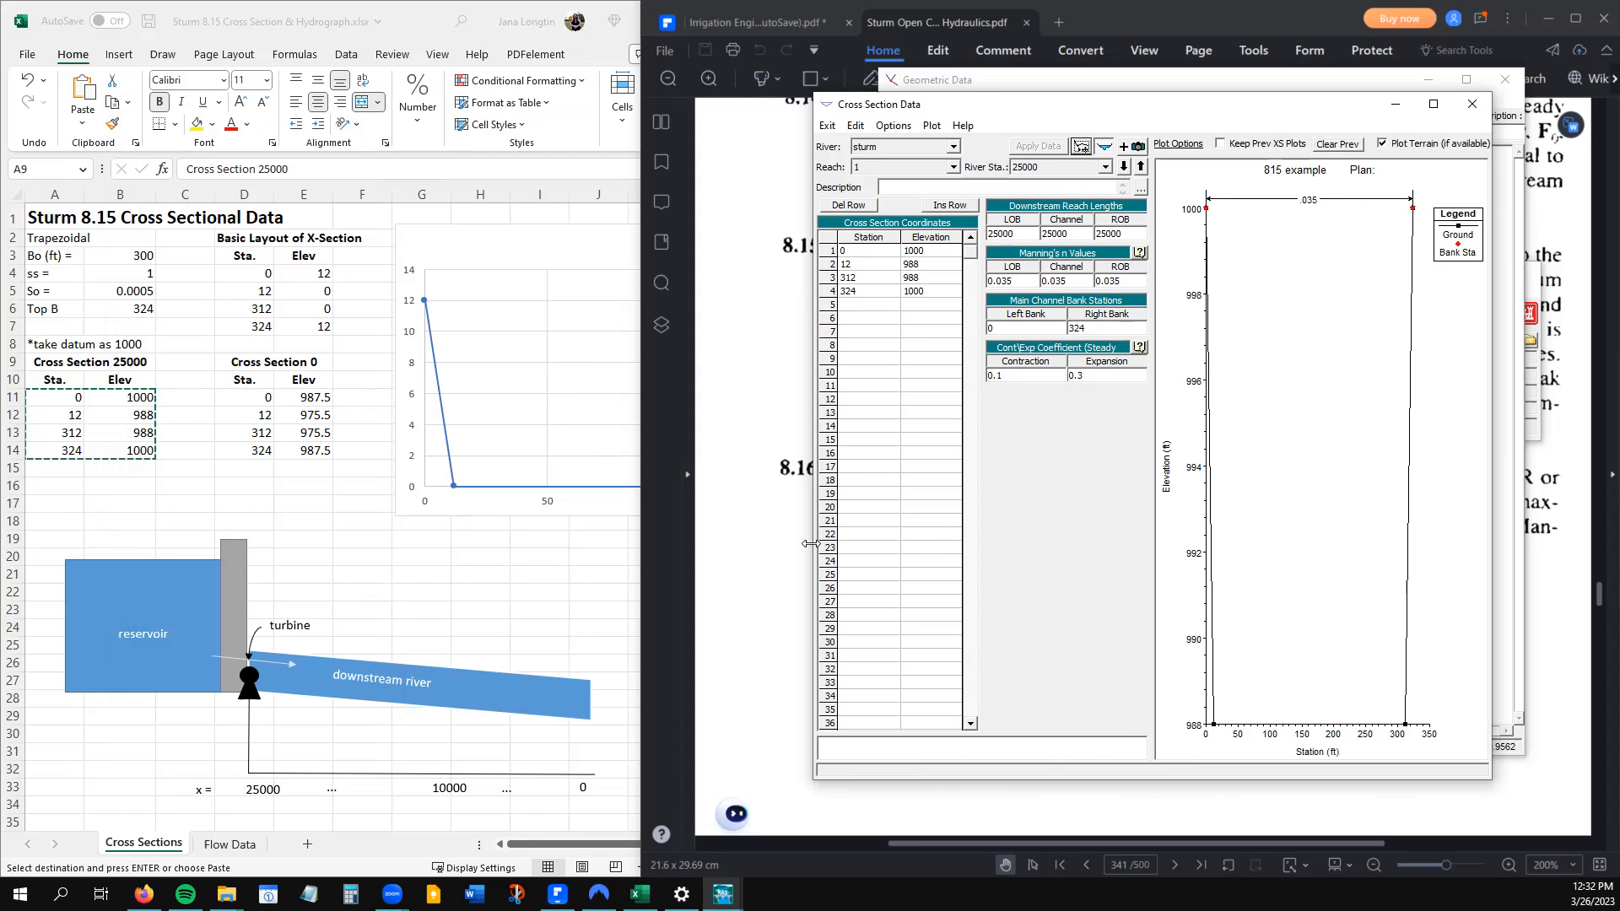
Copy cross section 25000 to a new river station 0 on river sturm, reach 1
click(893, 125)
click(928, 155)
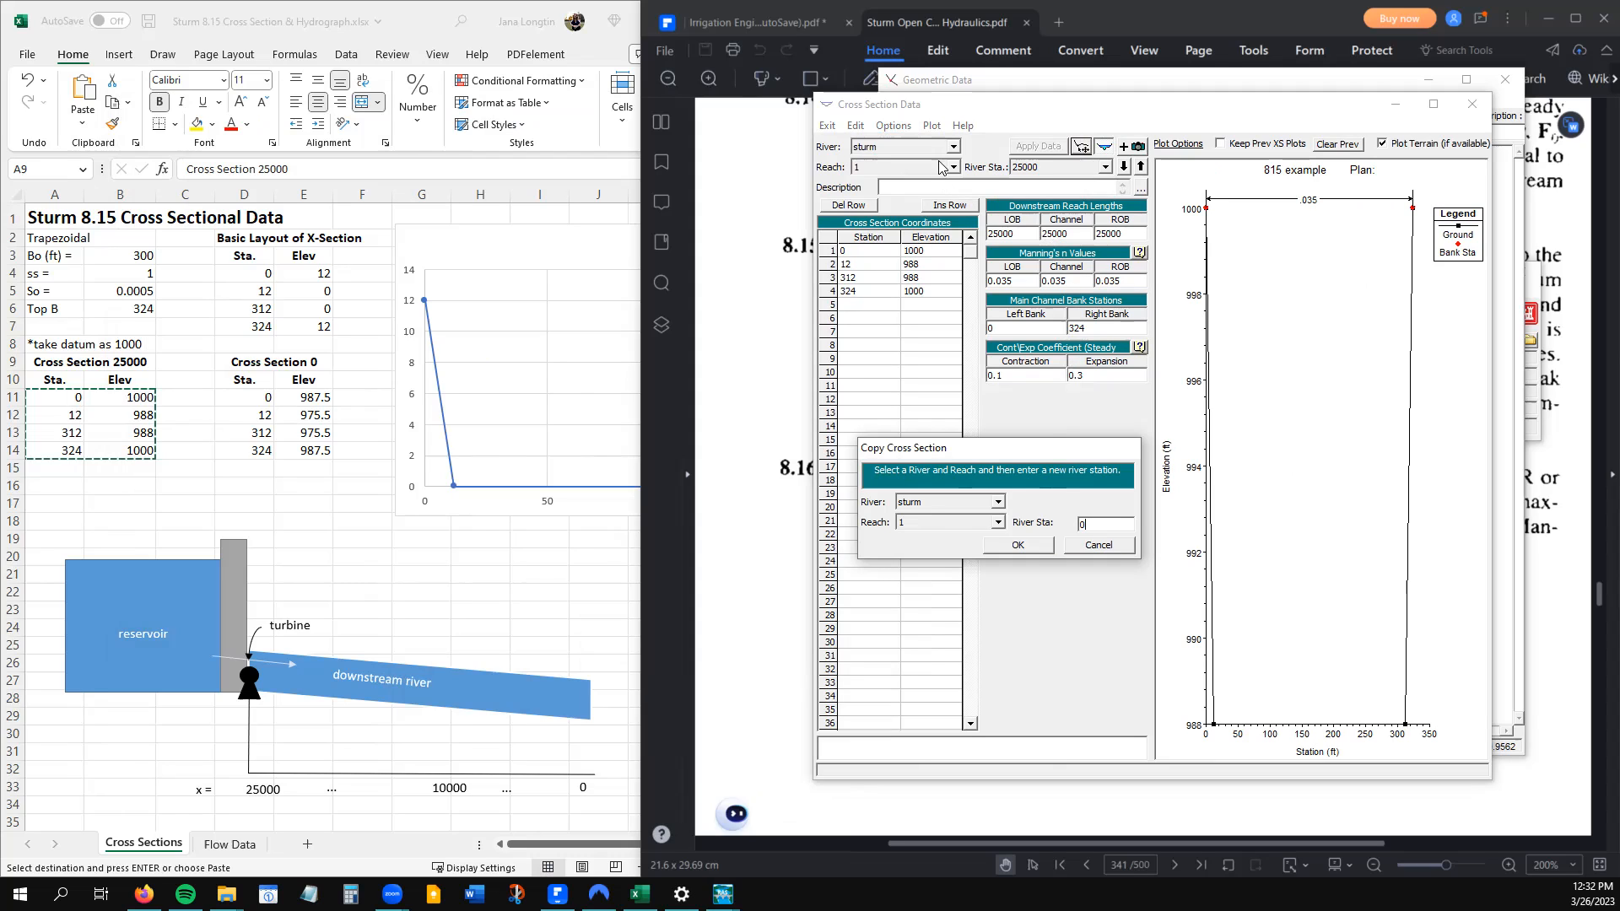
click(1018, 546)
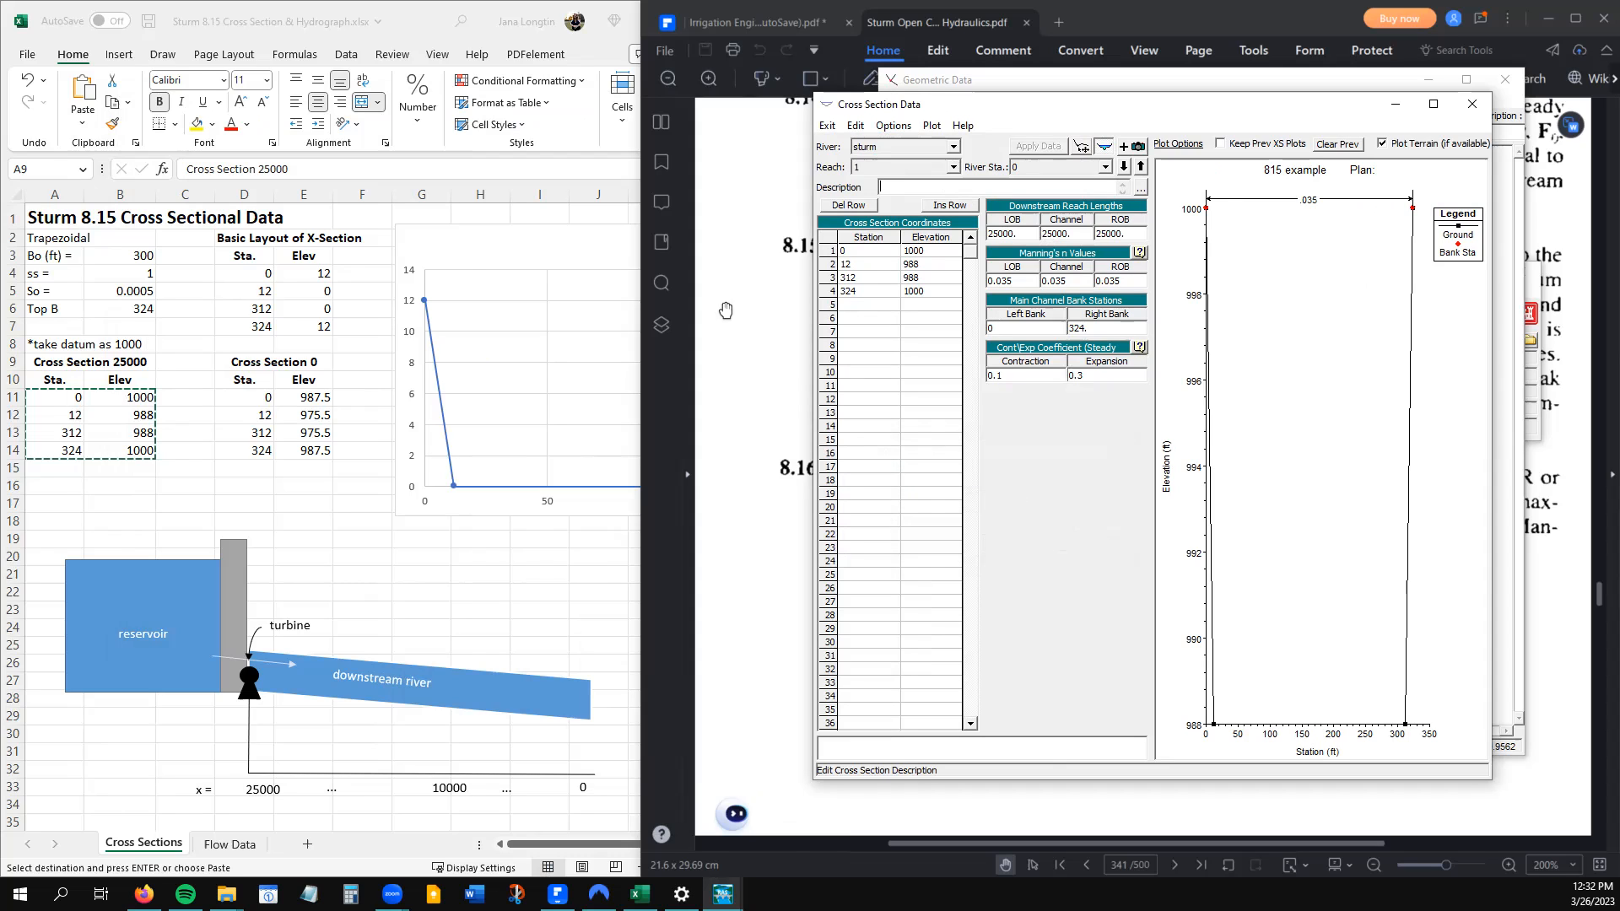
Copy the four station and elevation pairs of Cross Section 0 from the workbook over the coordinates of station 0
click(246, 401)
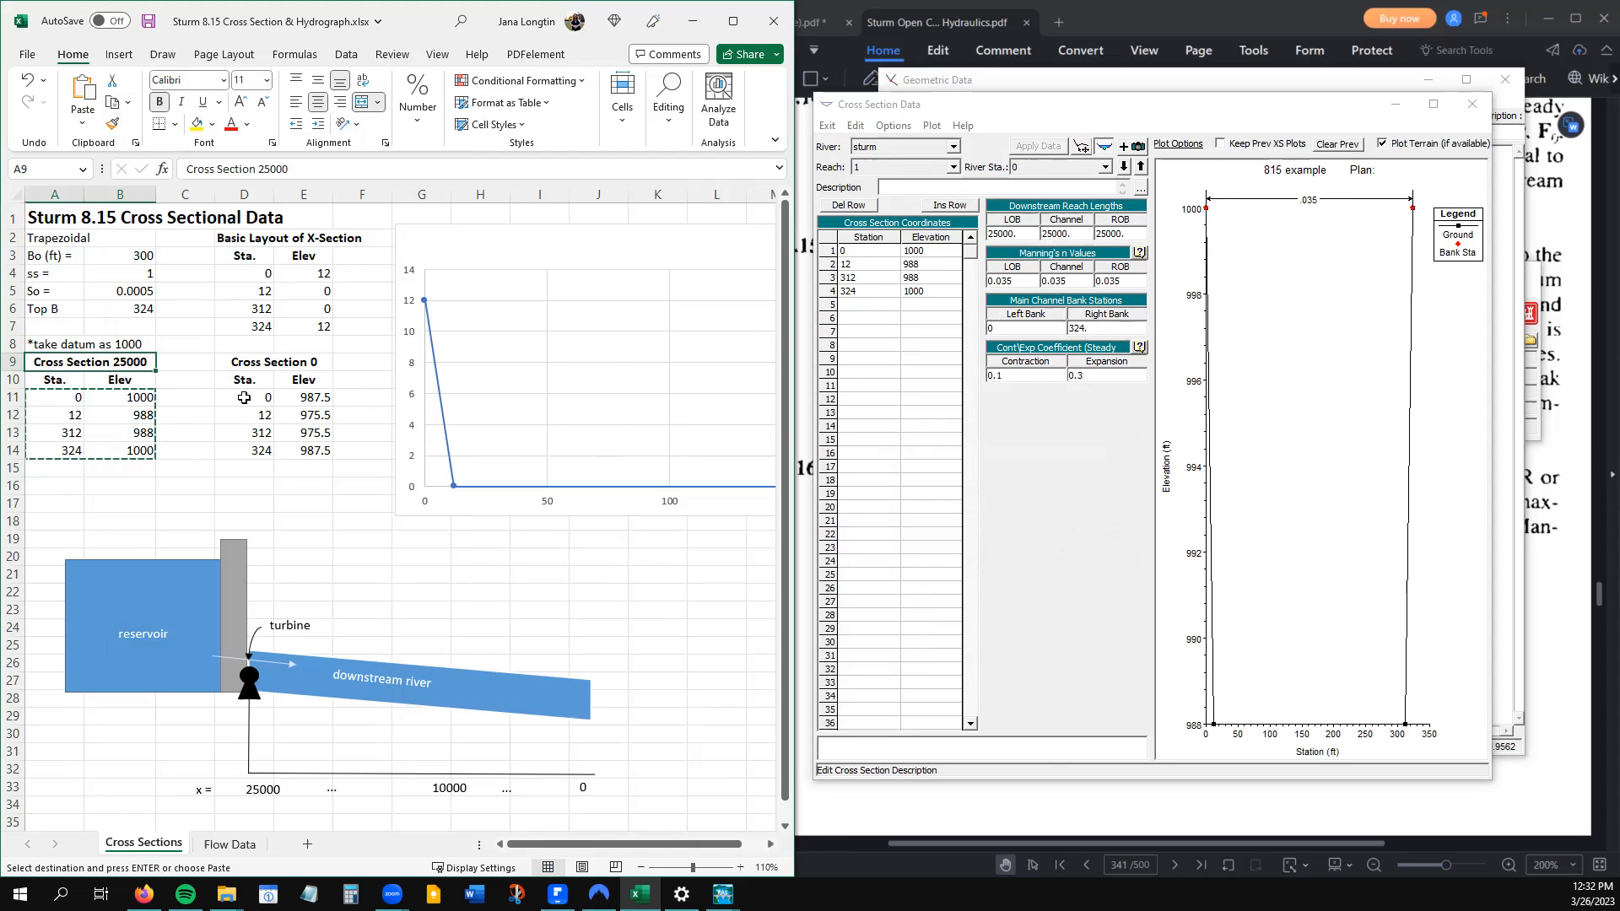
drag(249, 398, 313, 451)
key(ctrl+c)
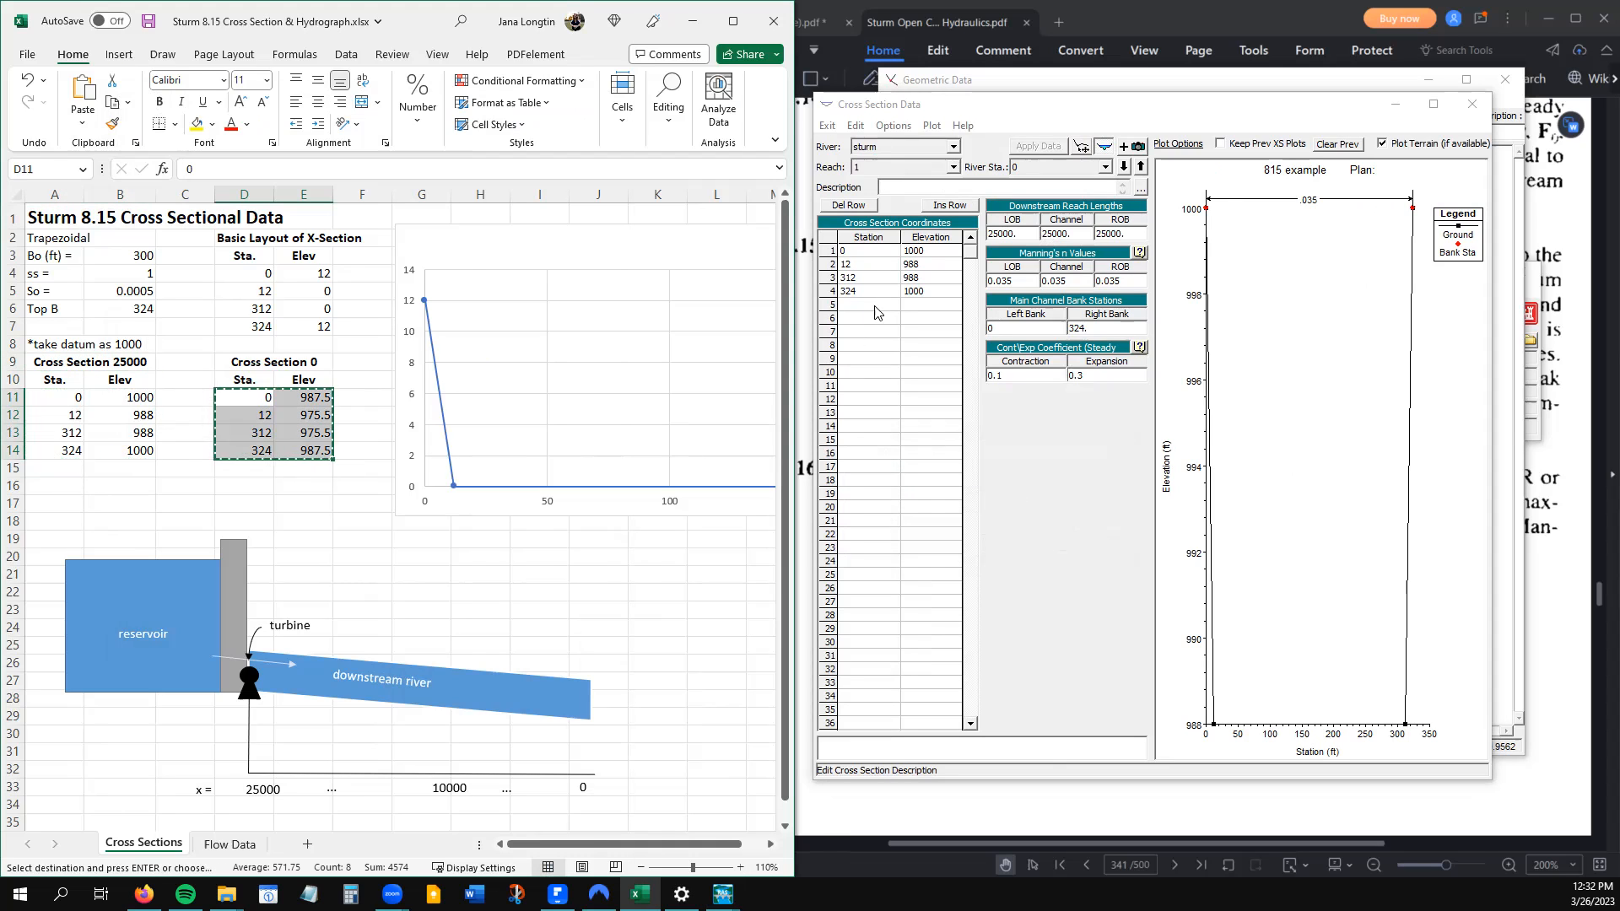
click(878, 309)
drag(869, 251, 959, 313)
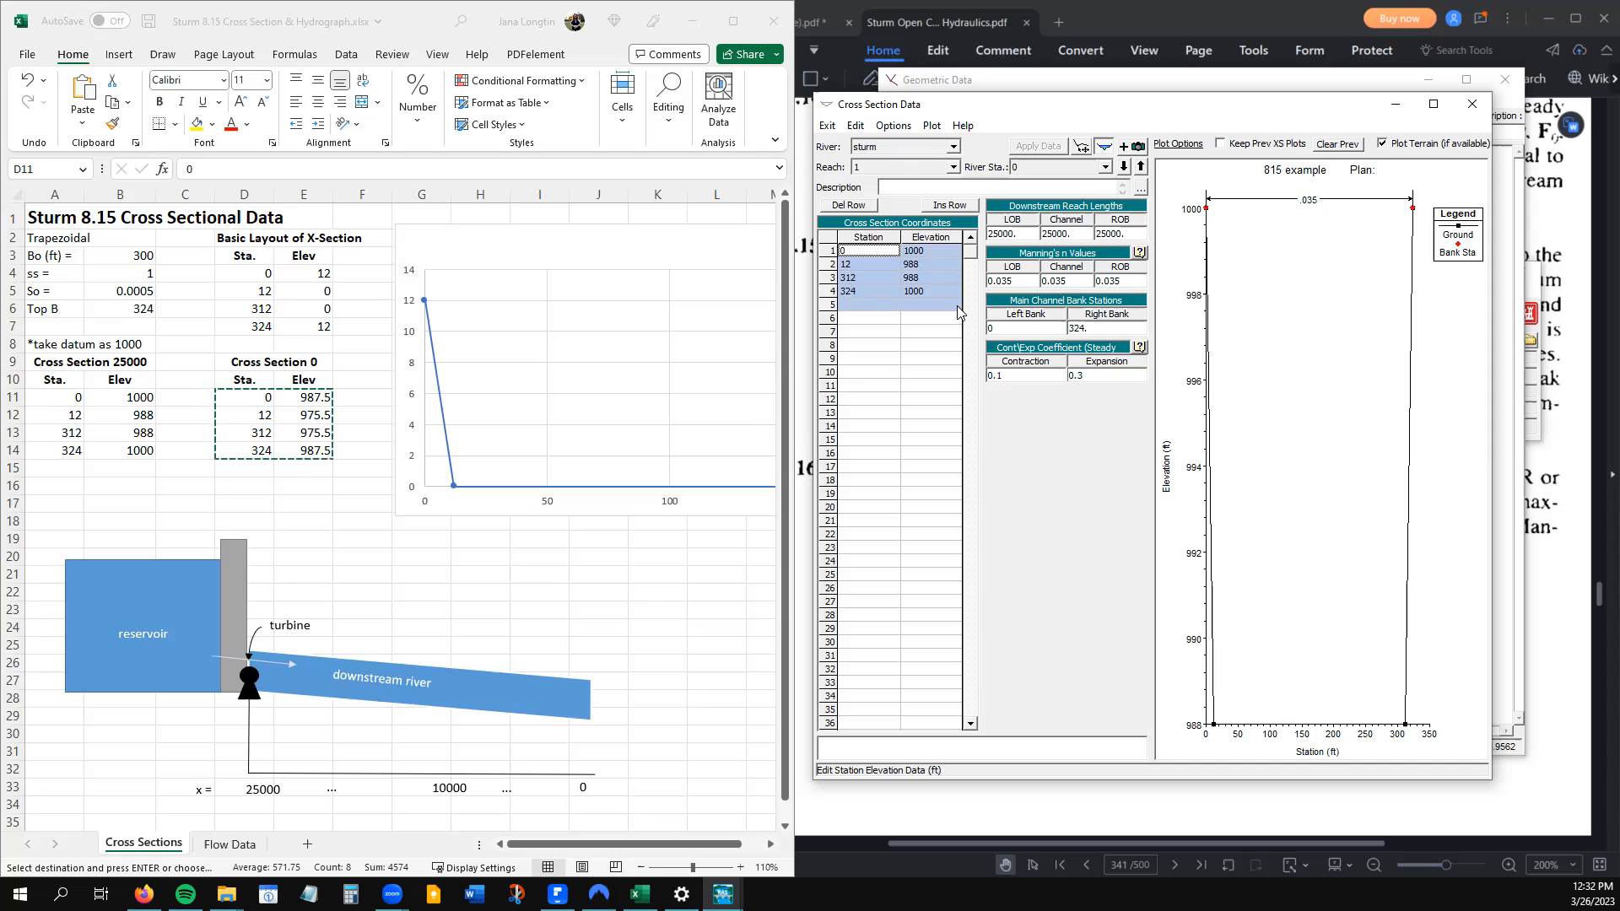
key(ctrl+v)
click(933, 321)
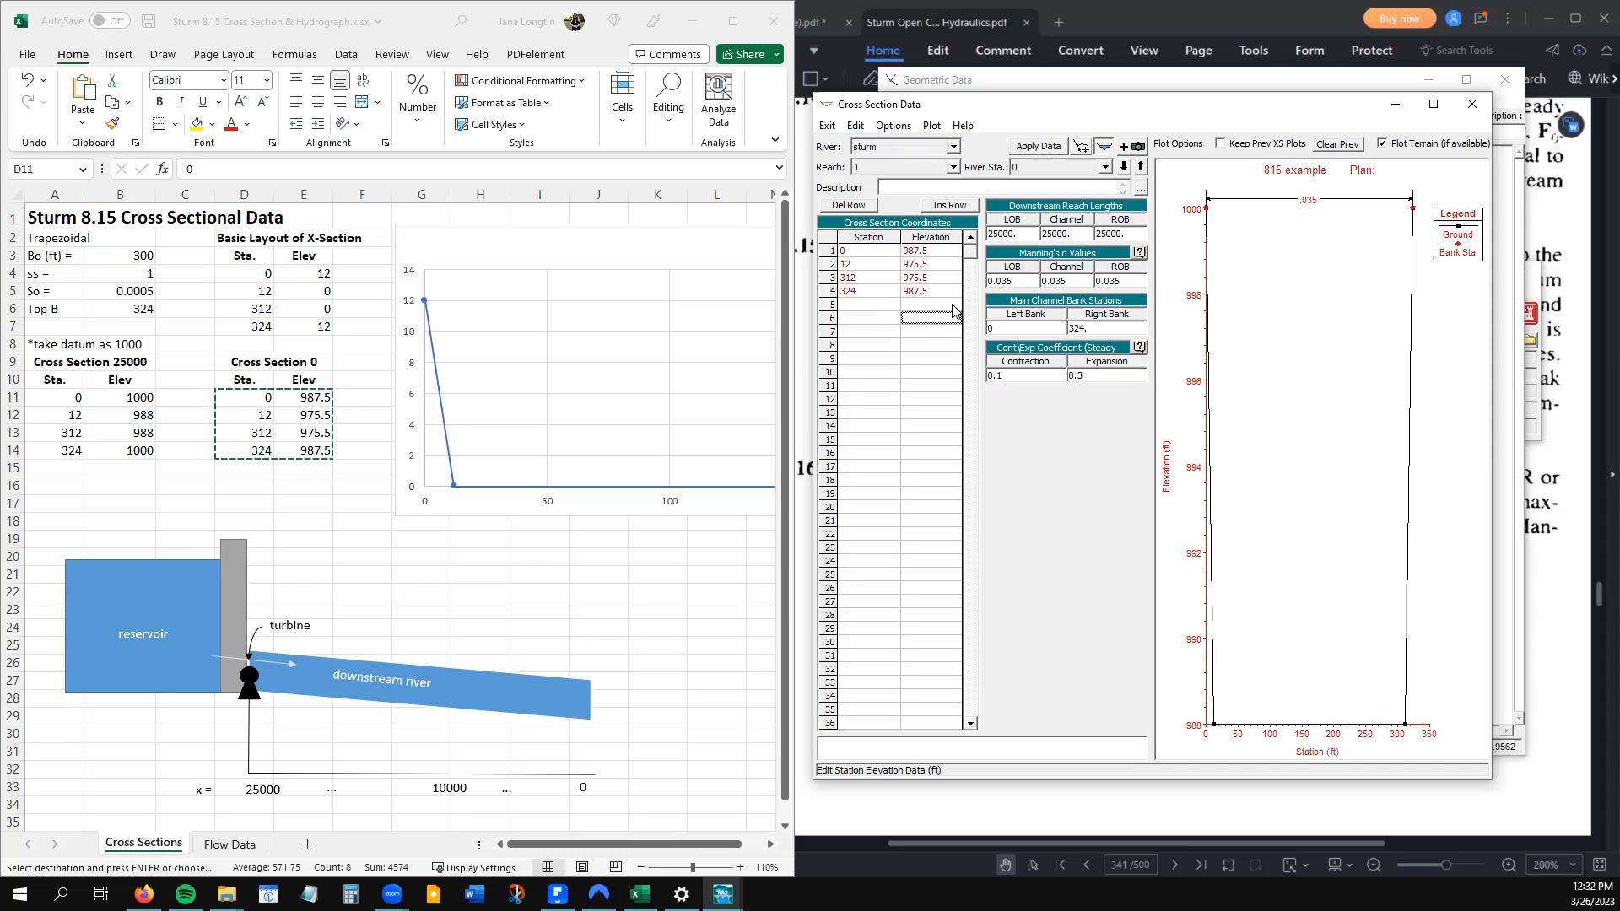
Set all three downstream reach lengths of station 0 to 0, apply the data, and exit the cross section editor
click(1025, 232)
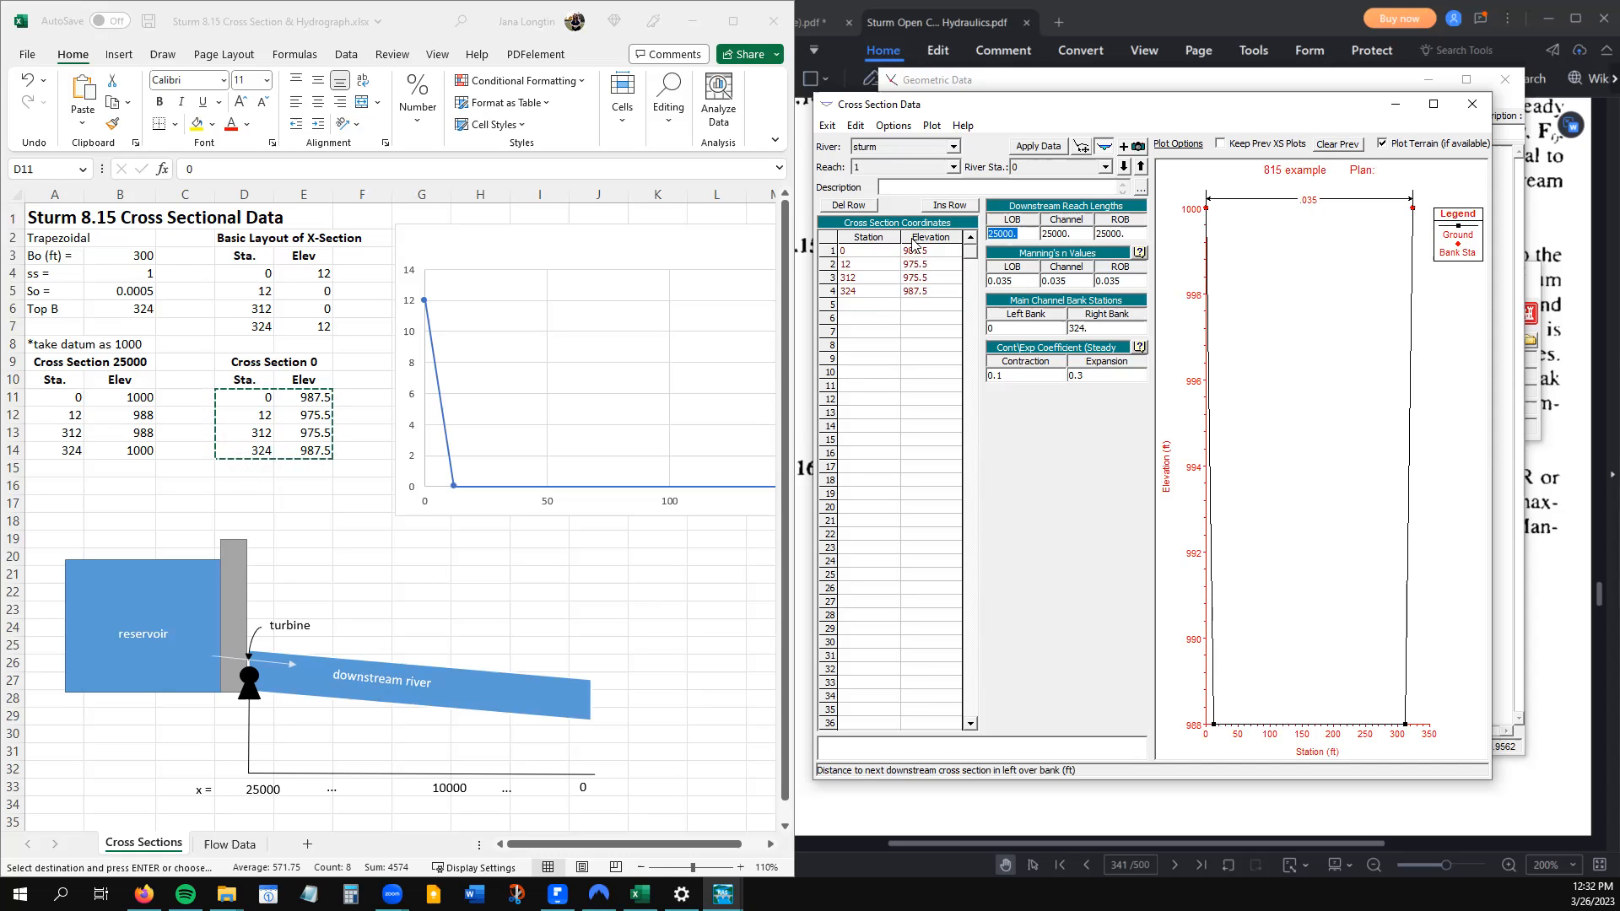
text(0)
key(Tab)
key(BackSpace)
key(Tab)
key(BackSpace)
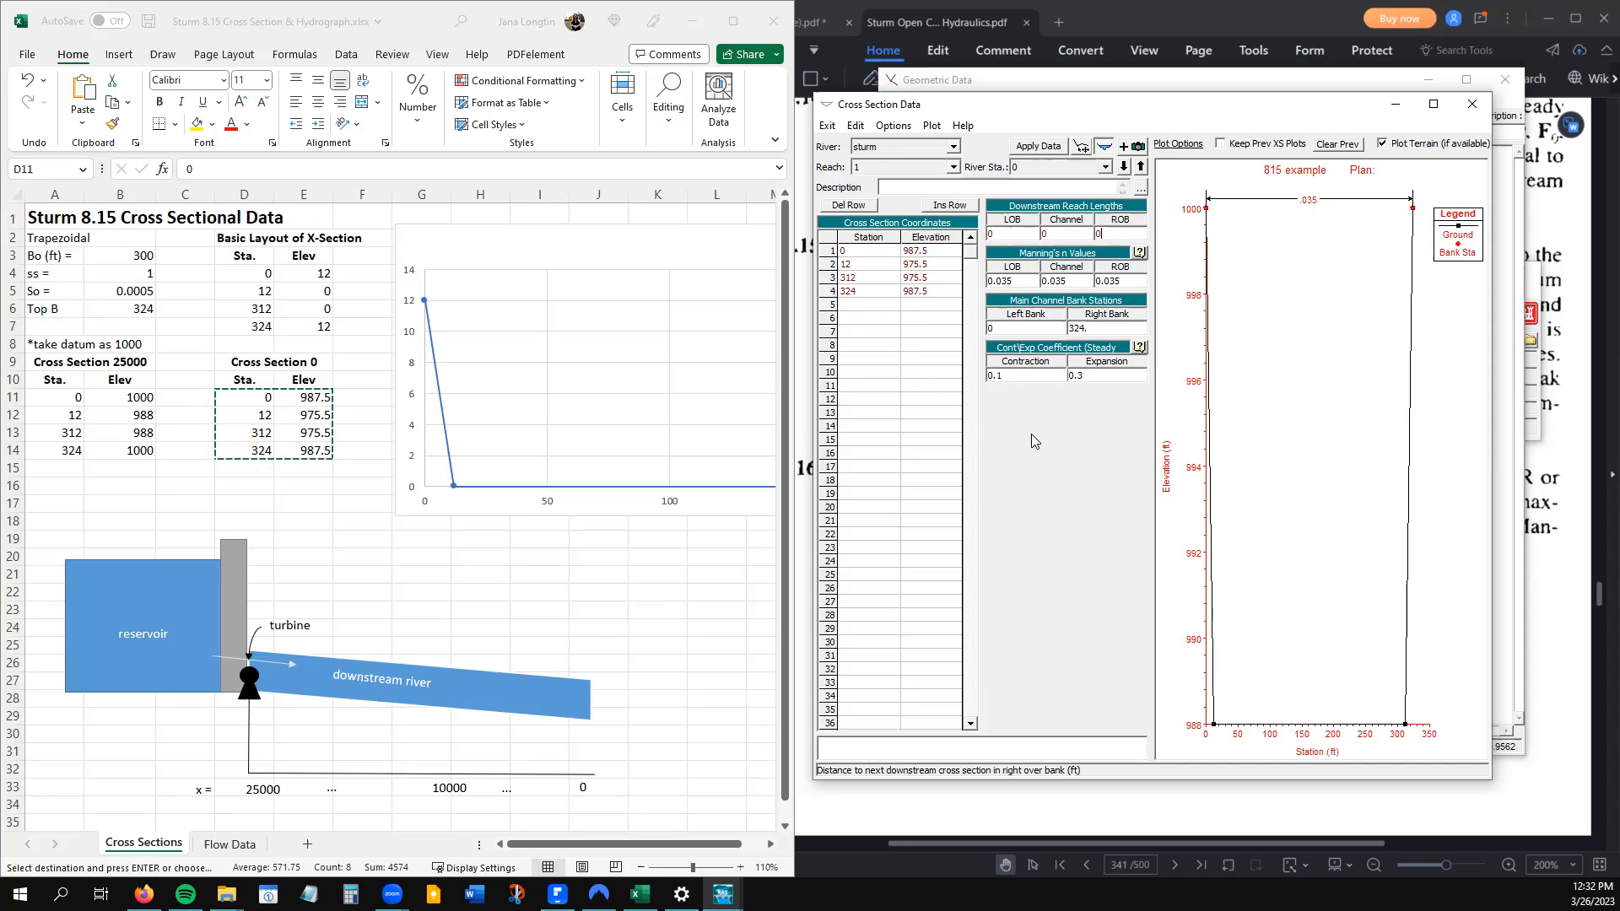
click(1036, 330)
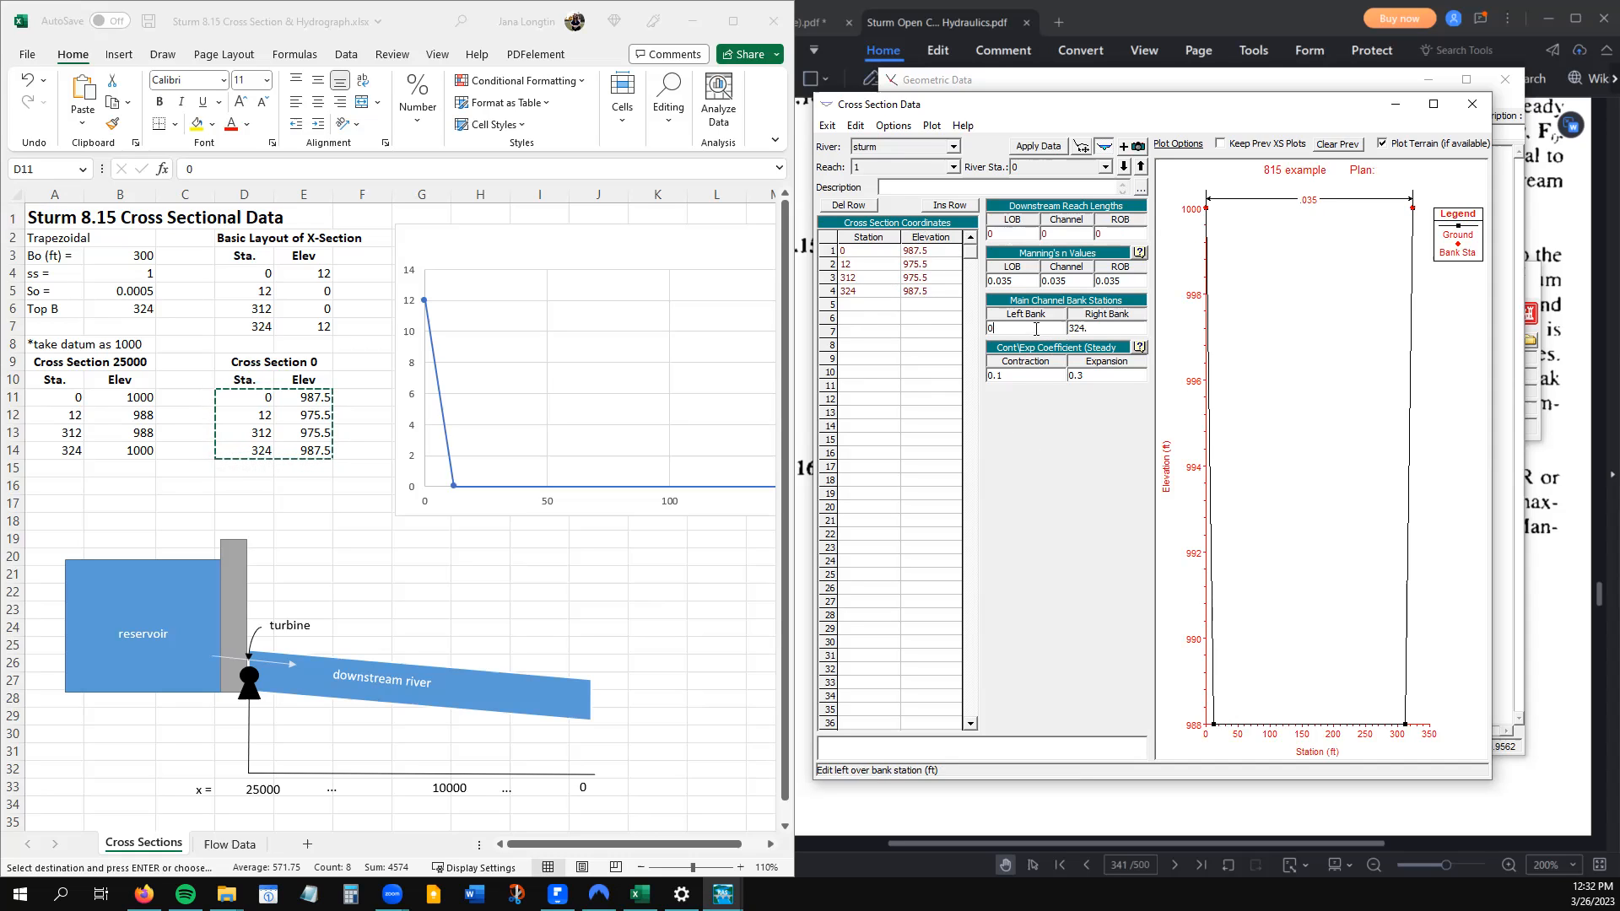
click(1107, 328)
click(1038, 147)
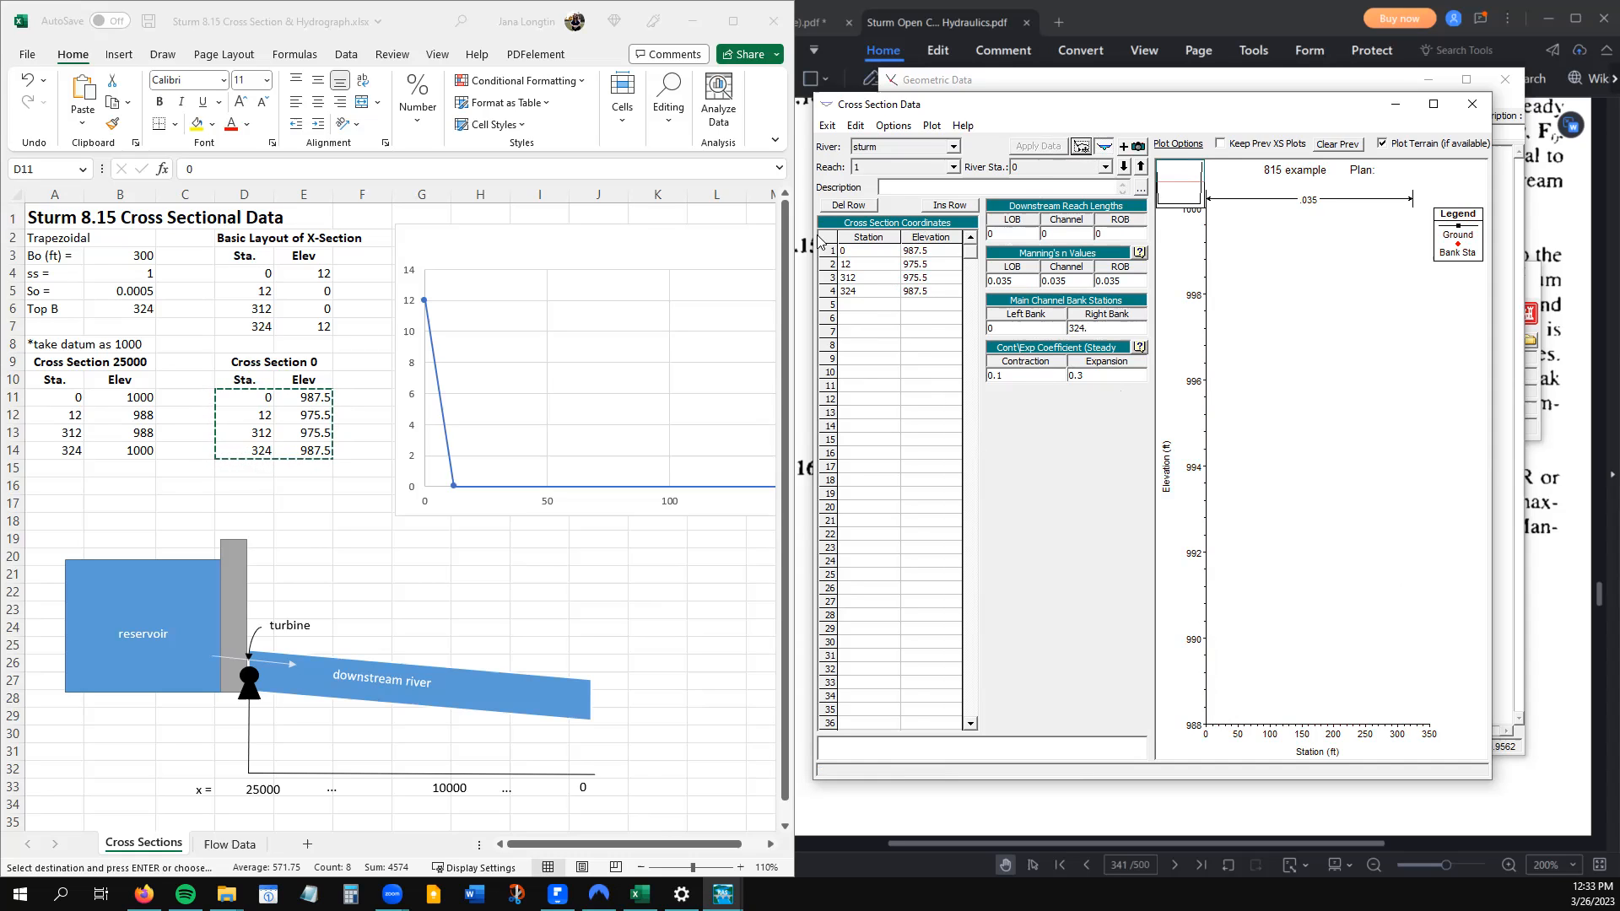
click(827, 130)
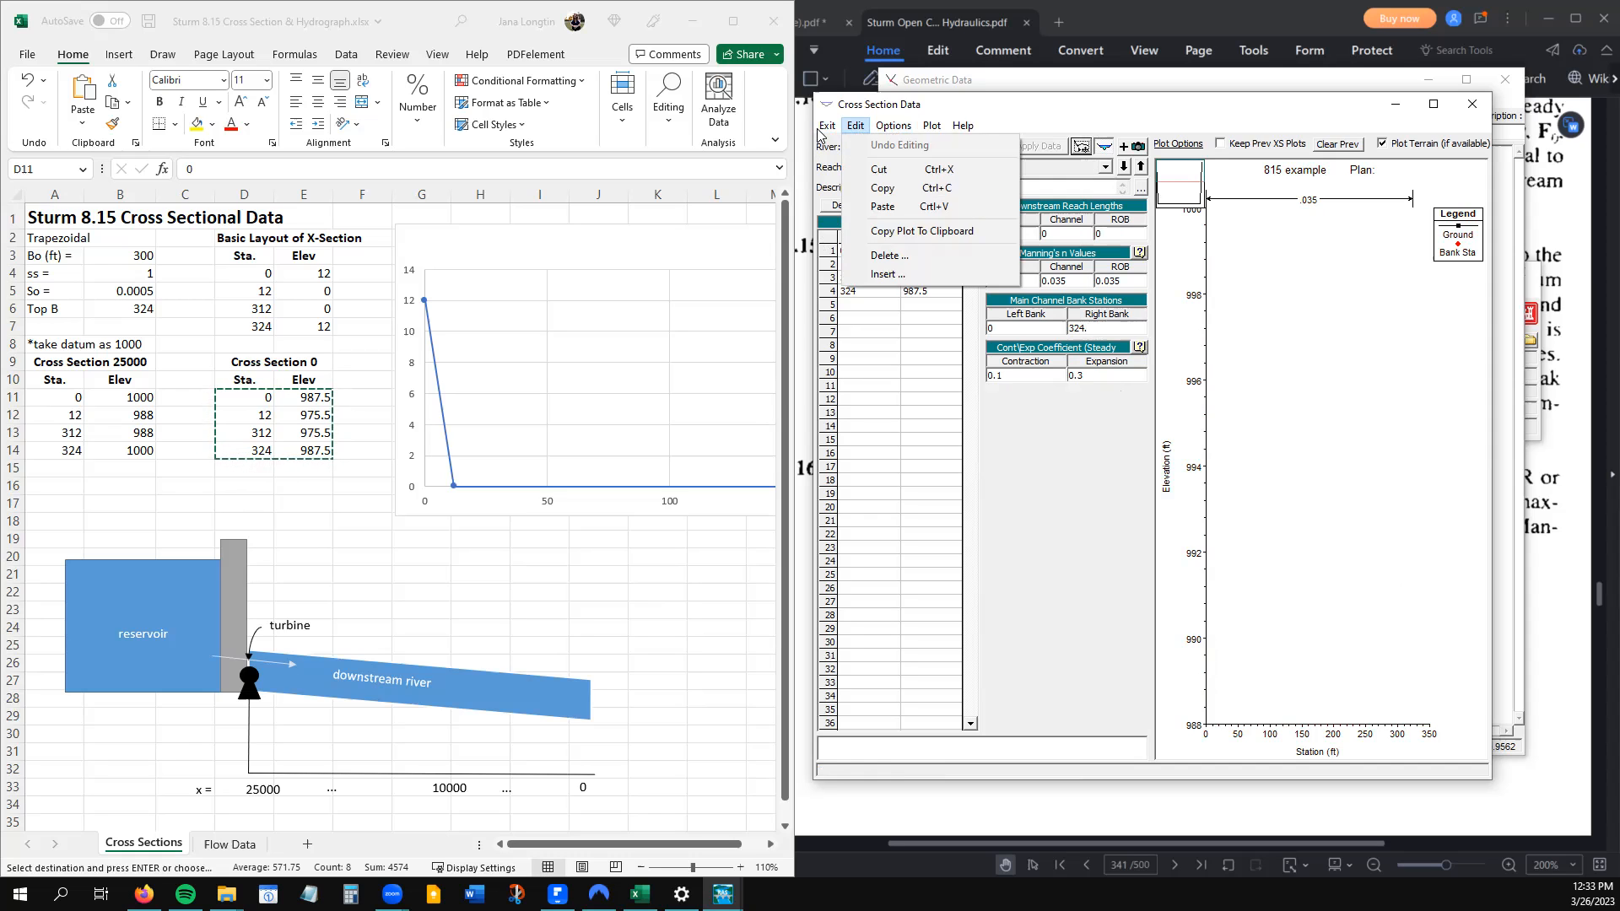
click(833, 148)
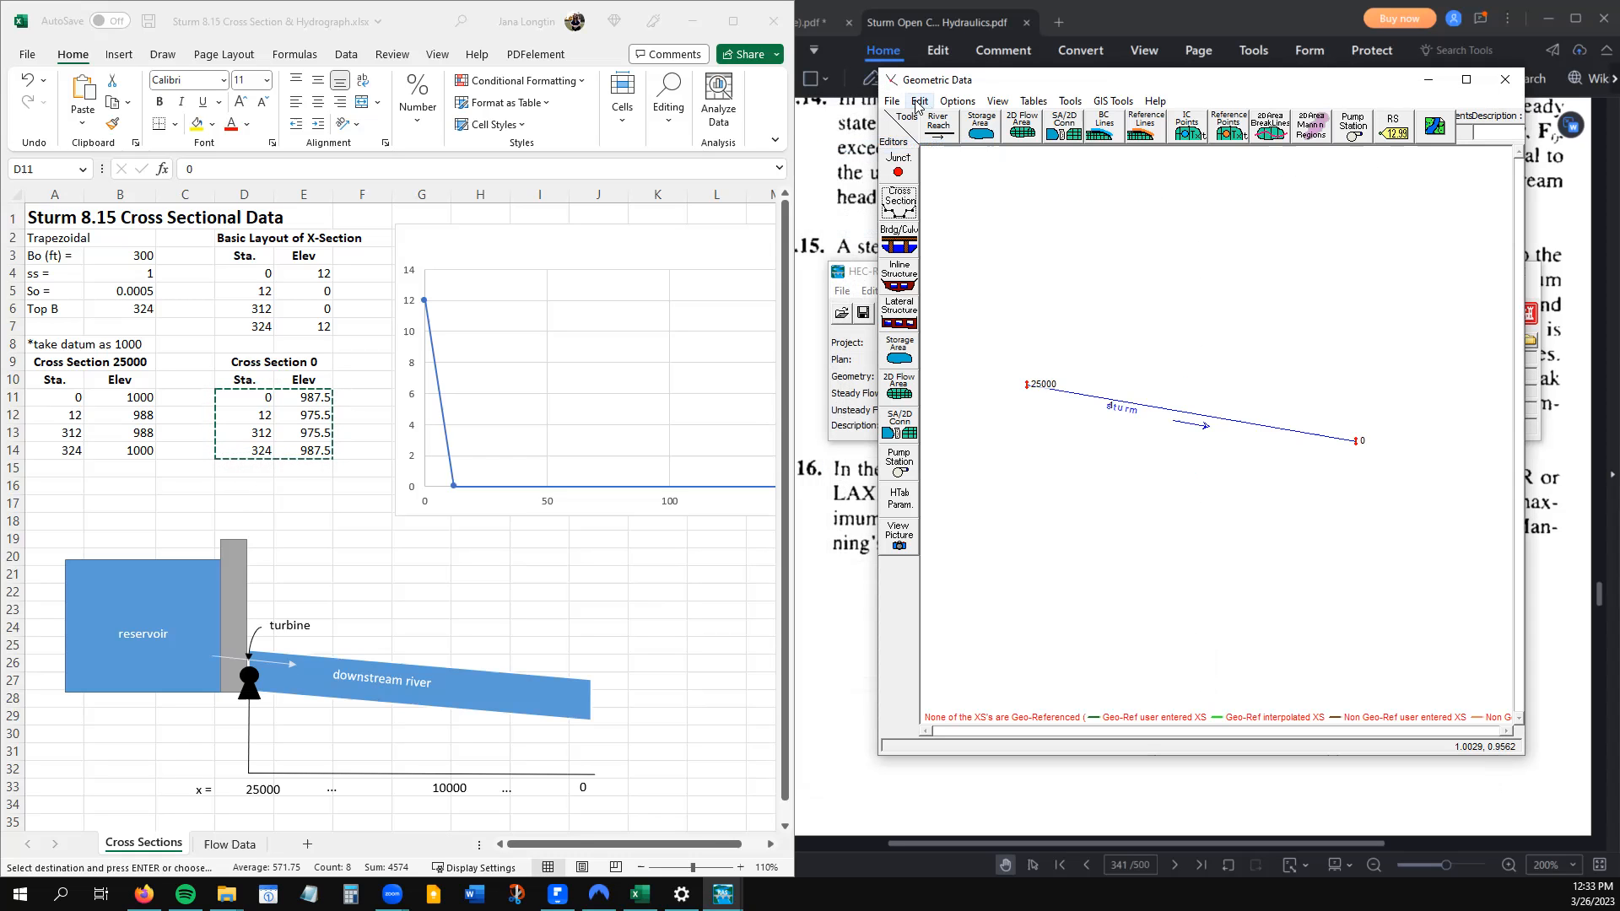
Save the geometry data under the title "815 geom"
click(891, 102)
click(906, 160)
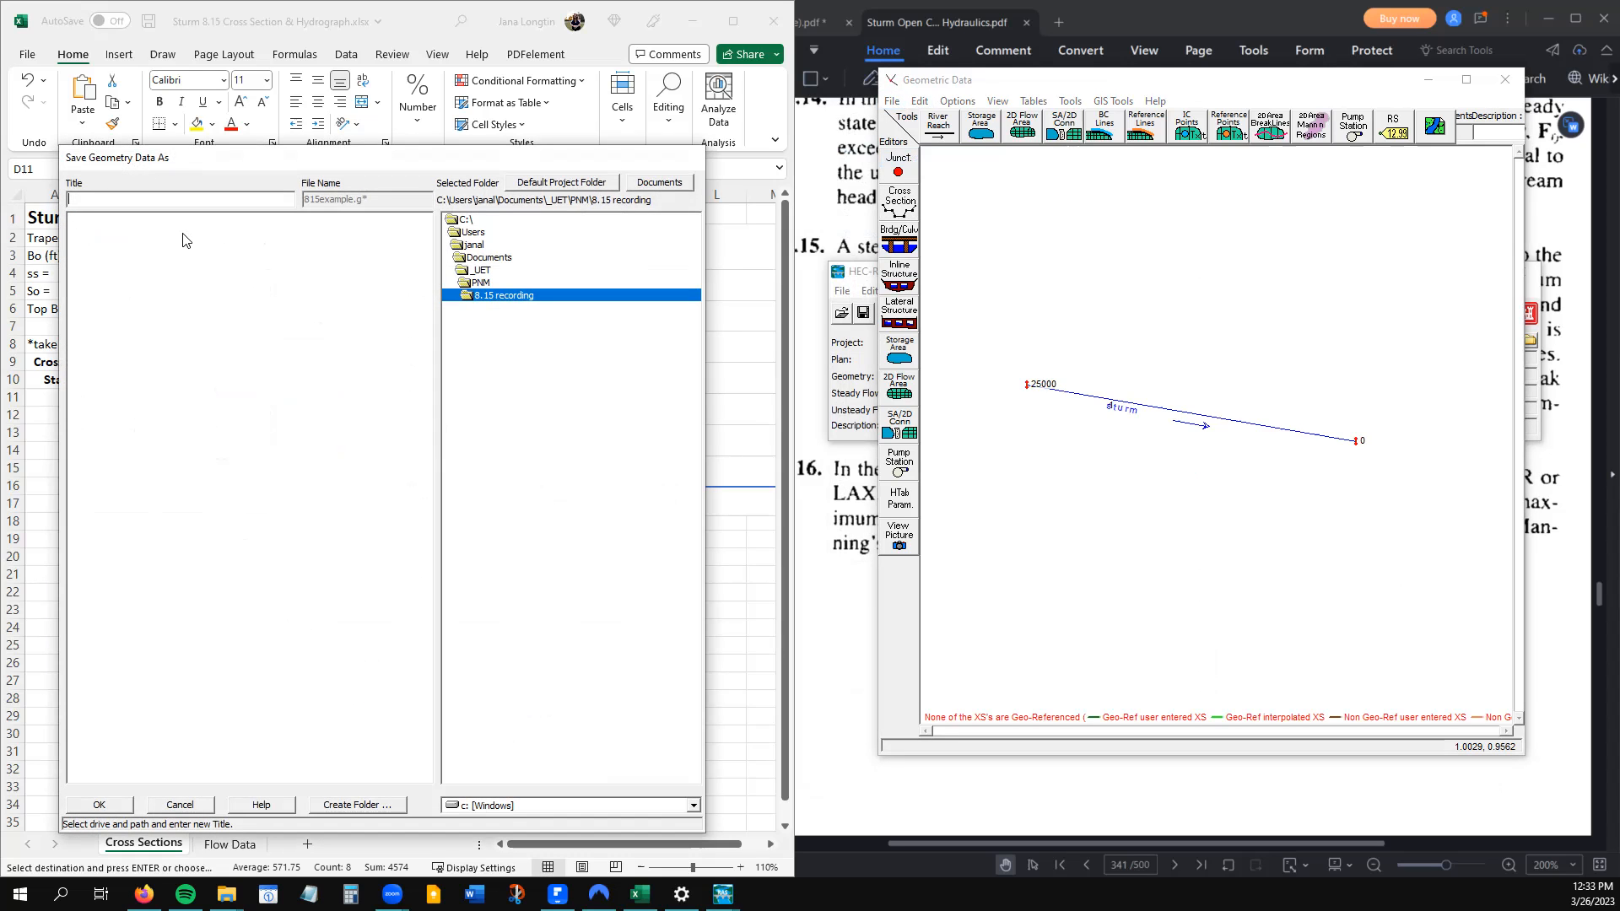
text(815 geom)
key(Return)
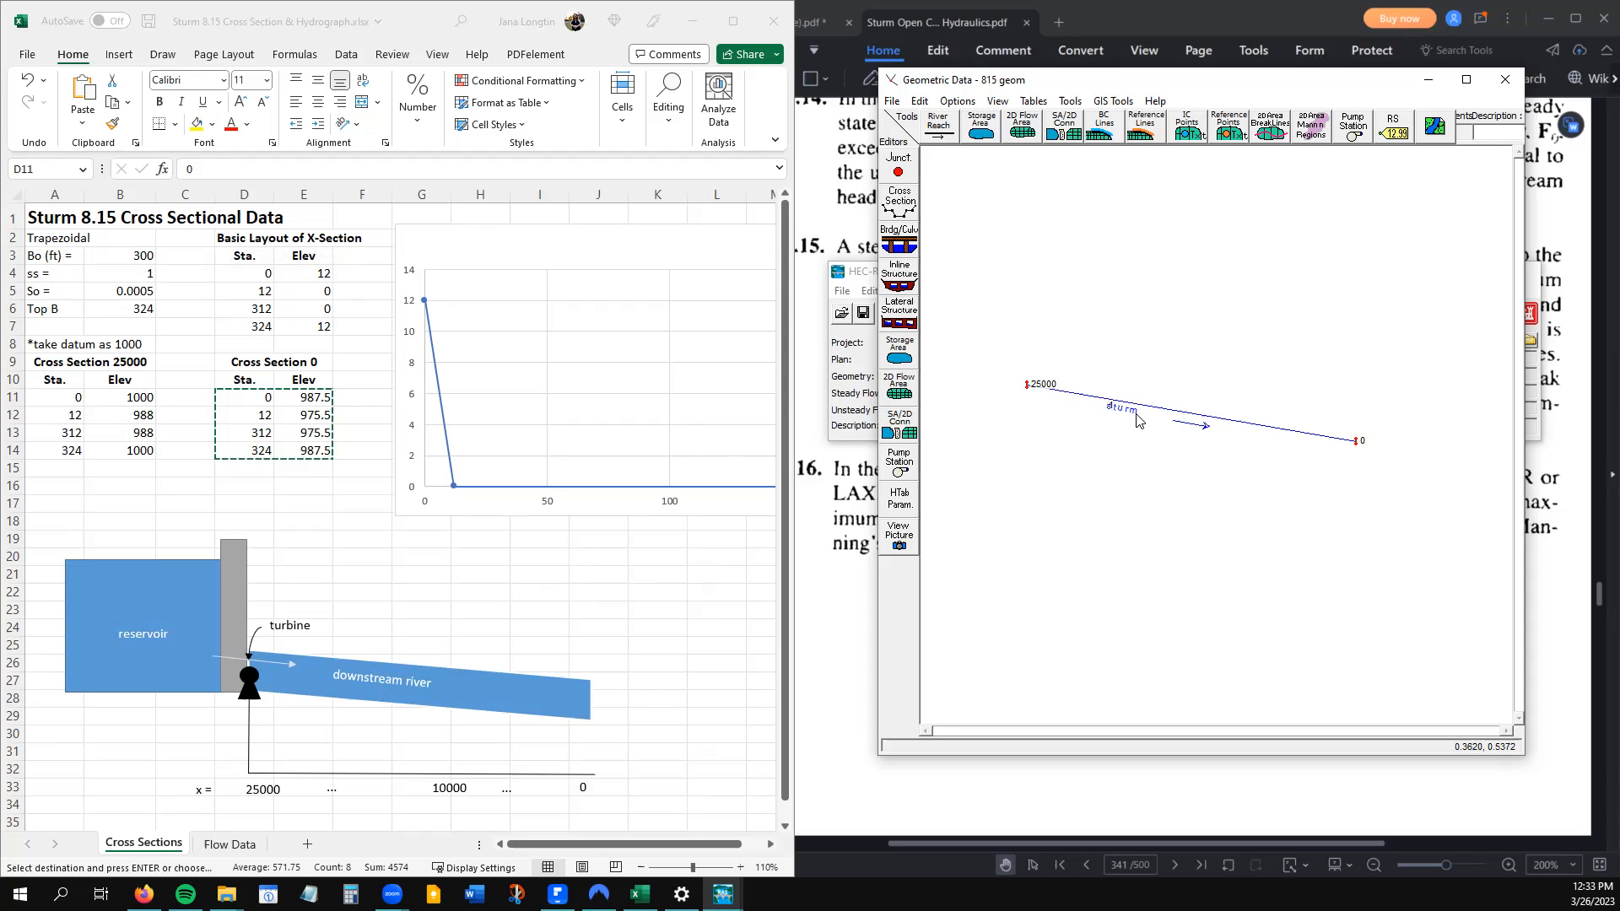
Set up cross section interpolation within reach 1 of river sturm, from upstream station 25000 to downstream station 0
click(1070, 102)
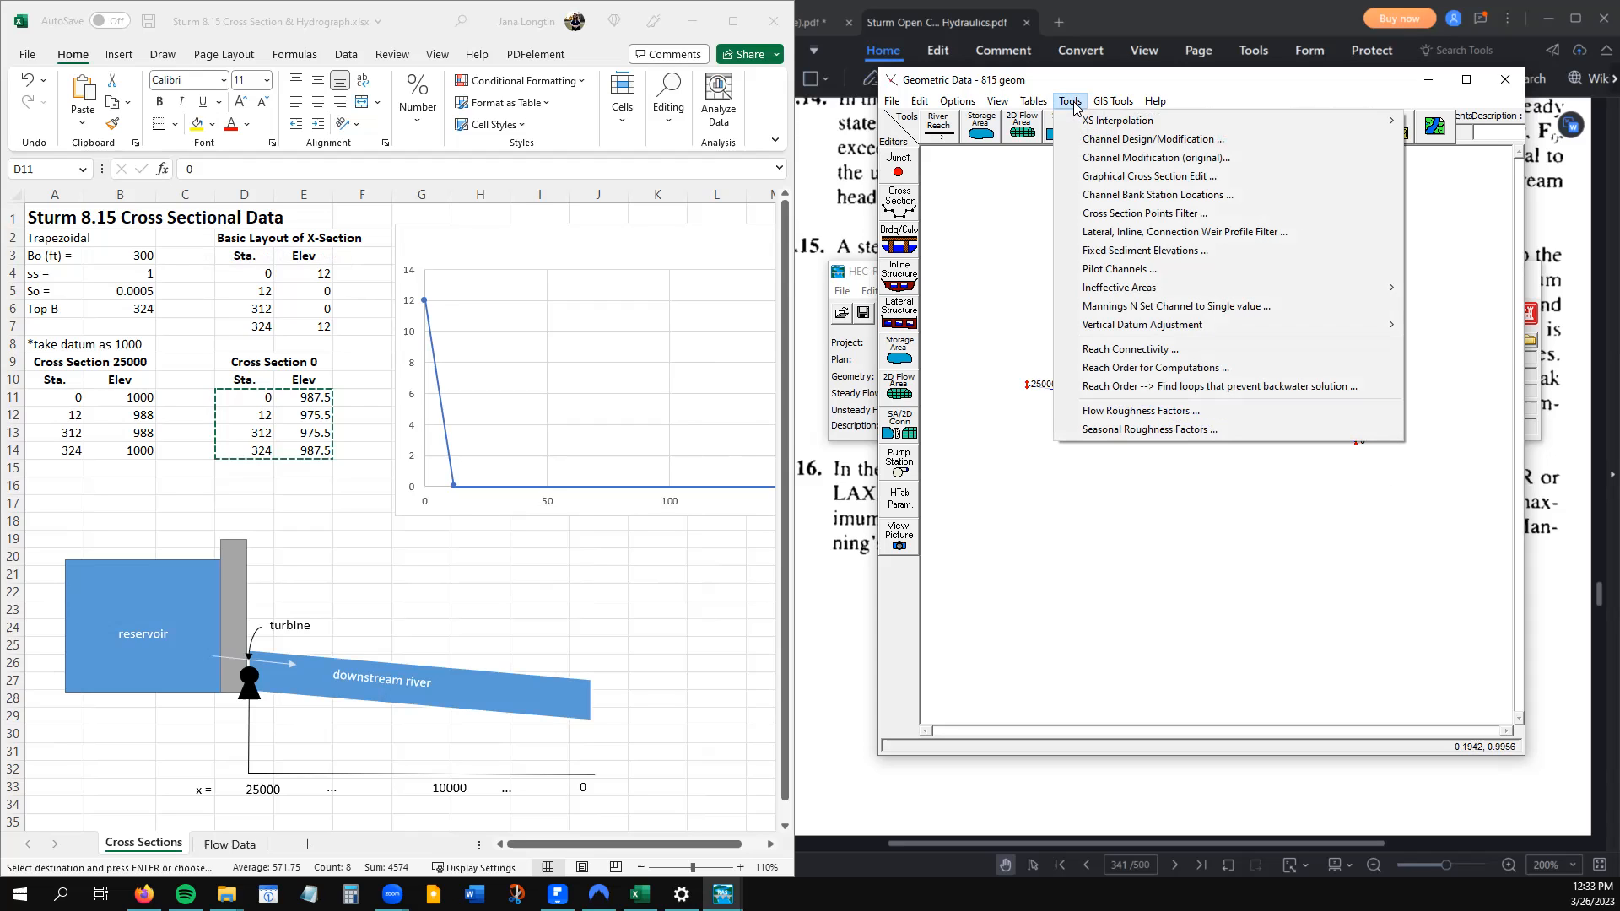
mouse_move(1074, 125)
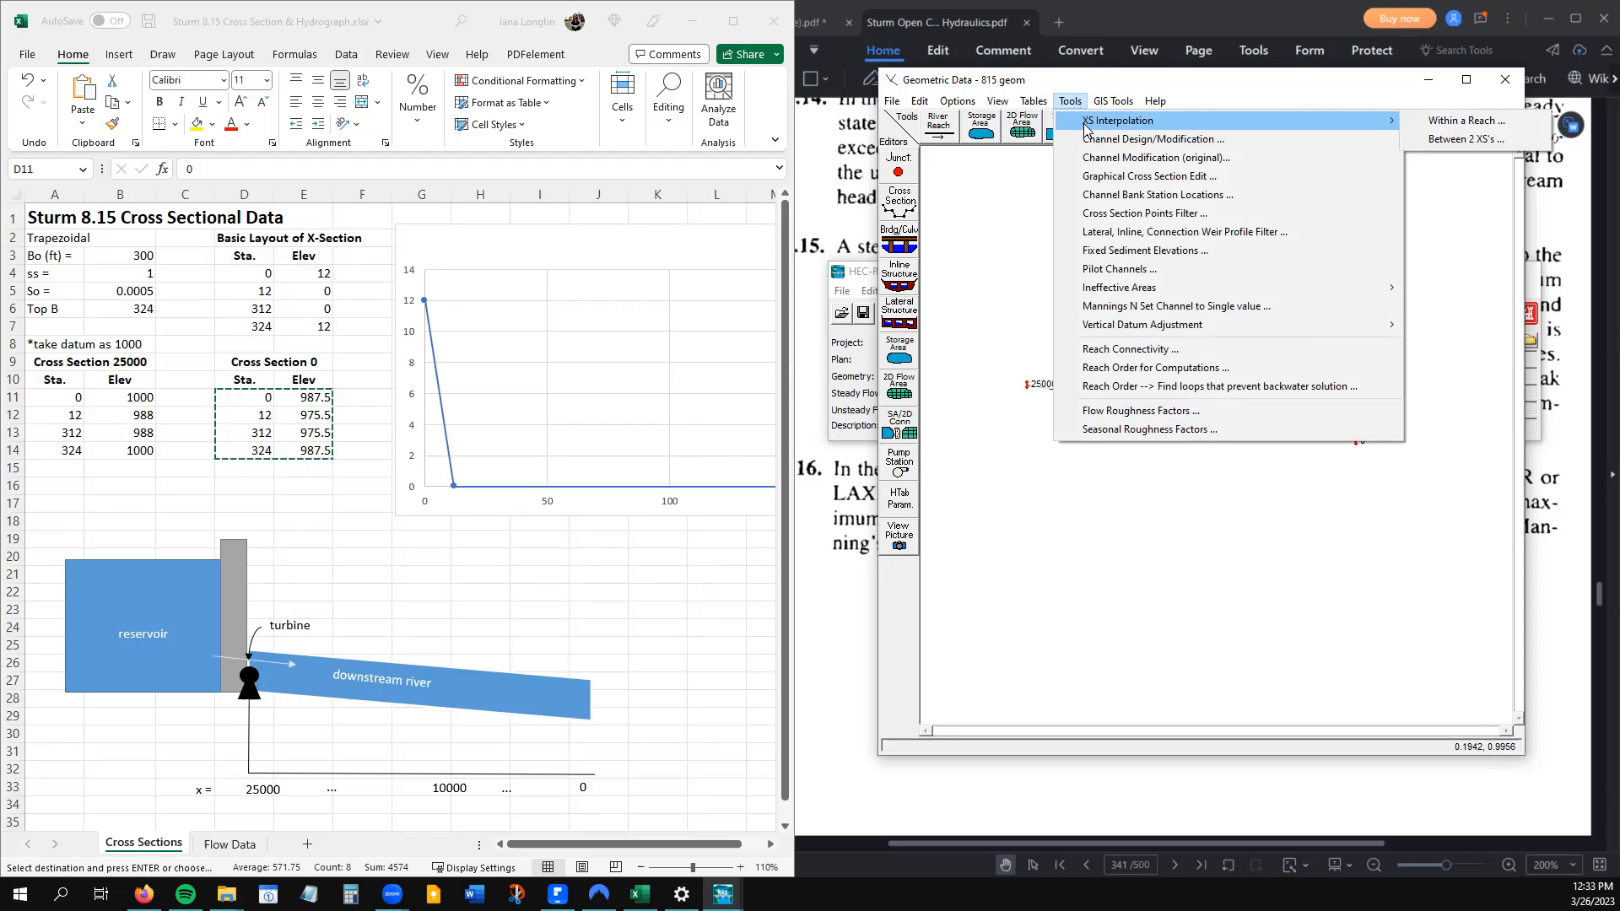
click(1426, 127)
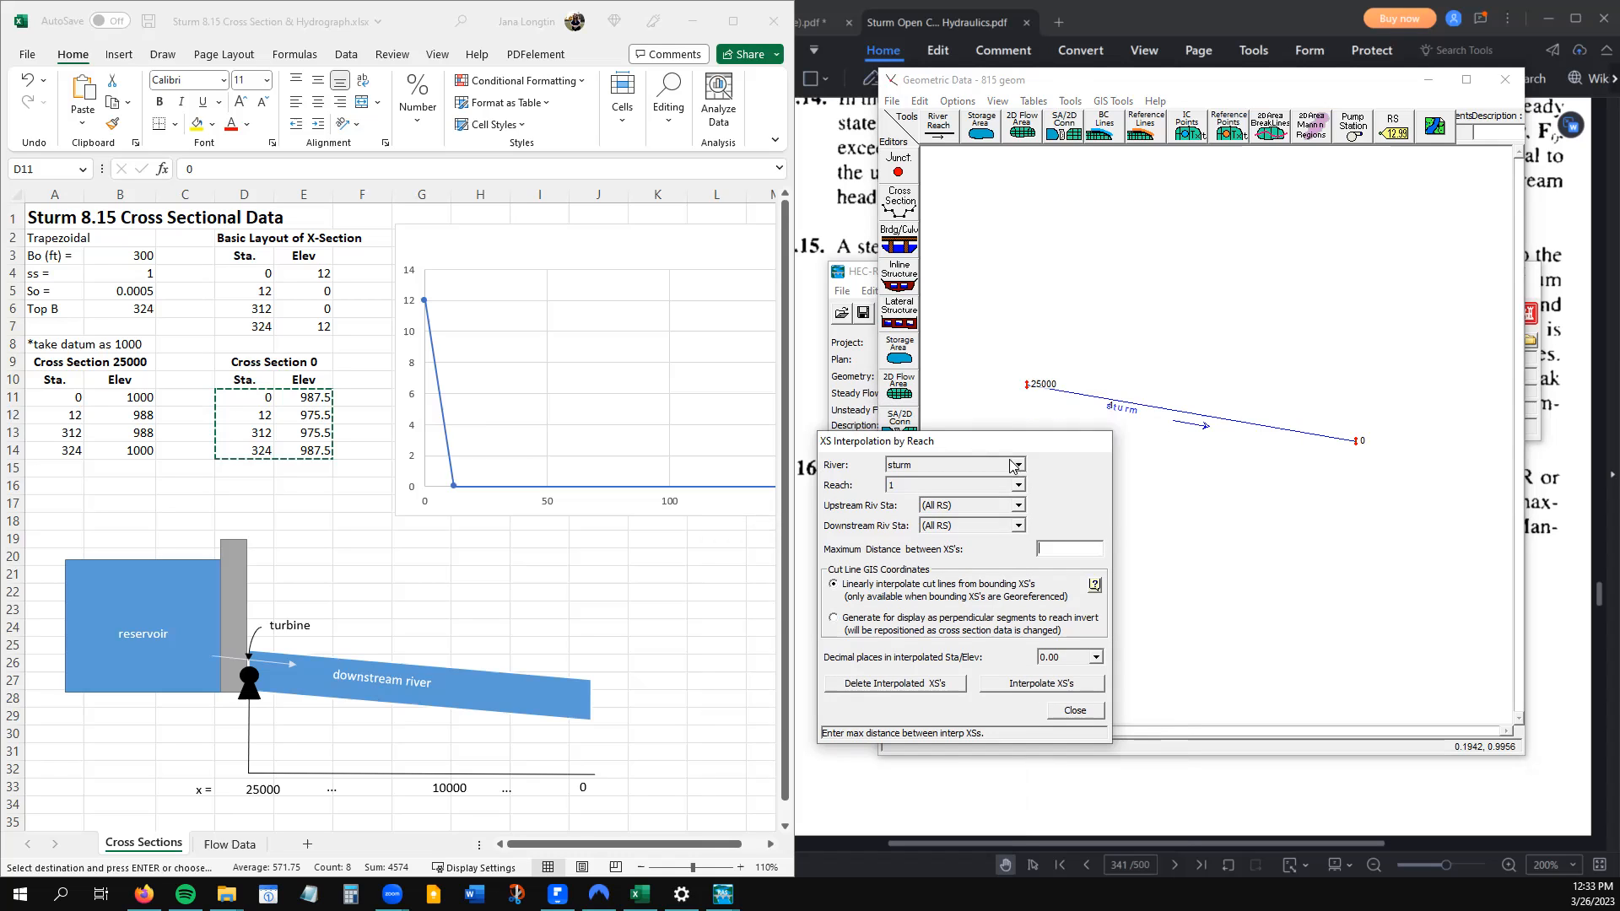
click(1018, 465)
click(1021, 491)
click(1008, 512)
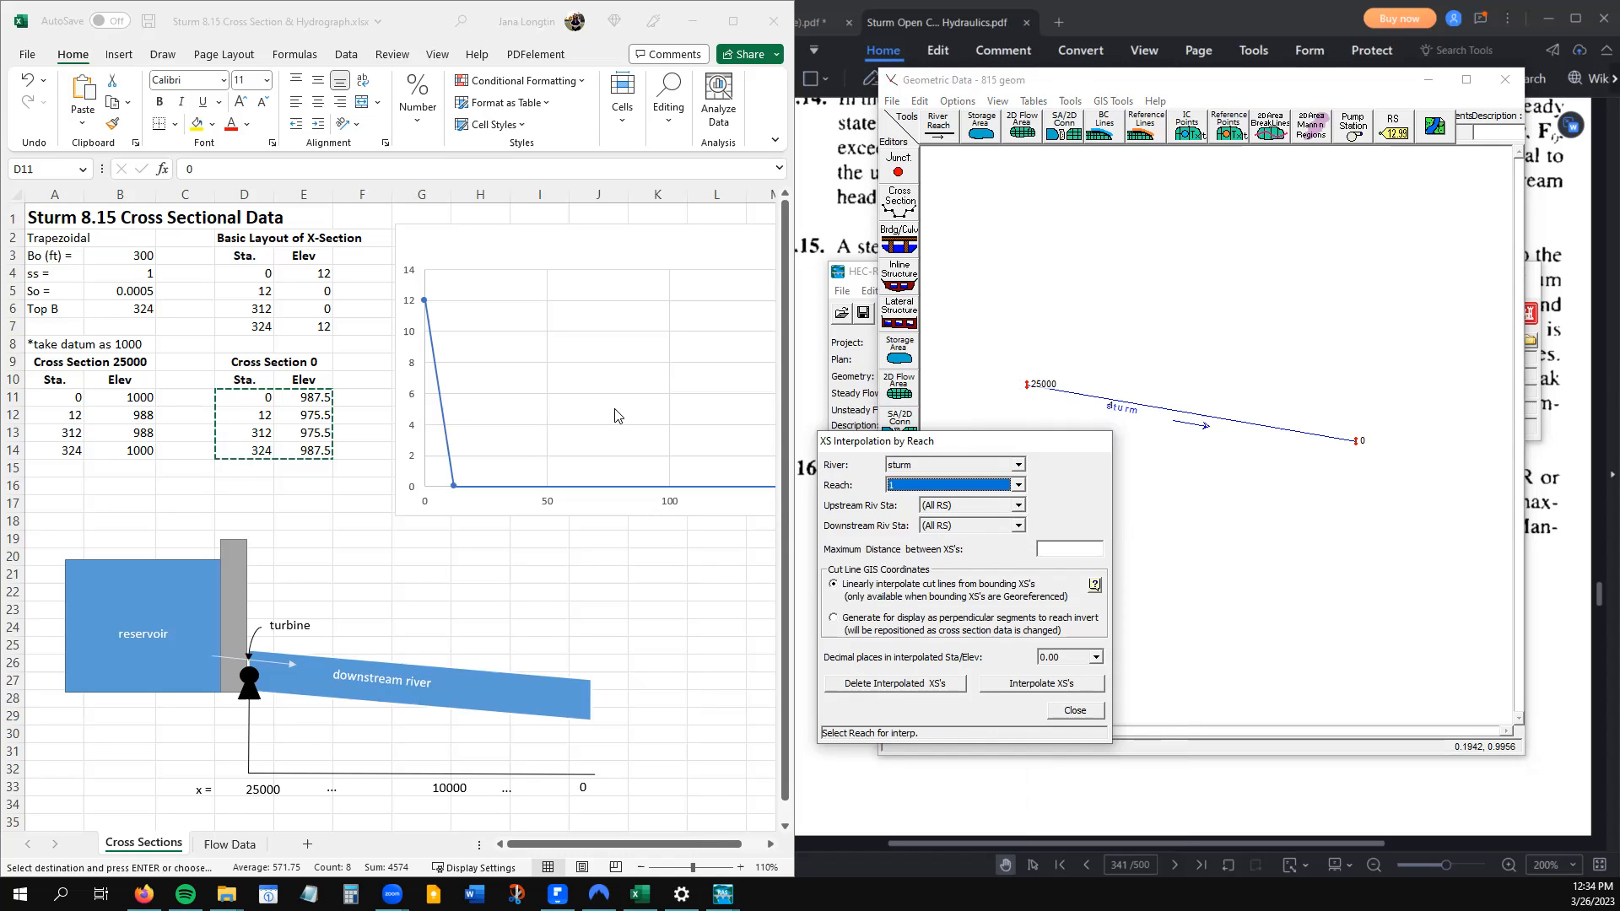
click(1018, 525)
click(1009, 544)
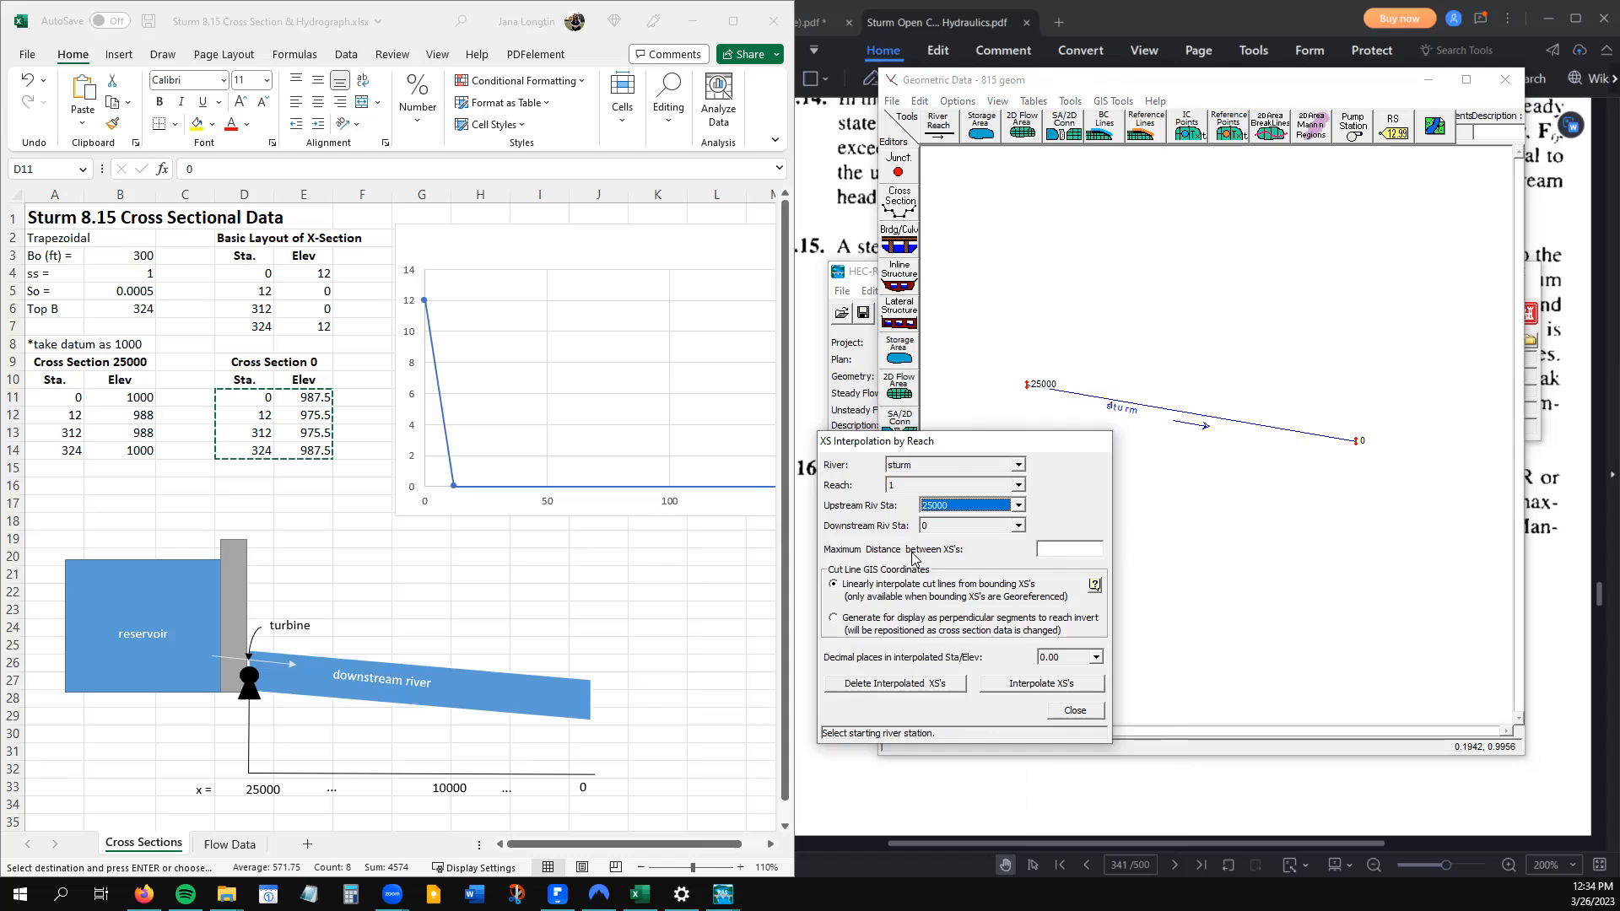
Interpolate cross sections with a maximum distance of 1000 ft between them, and close the interpolation dialog
click(1075, 546)
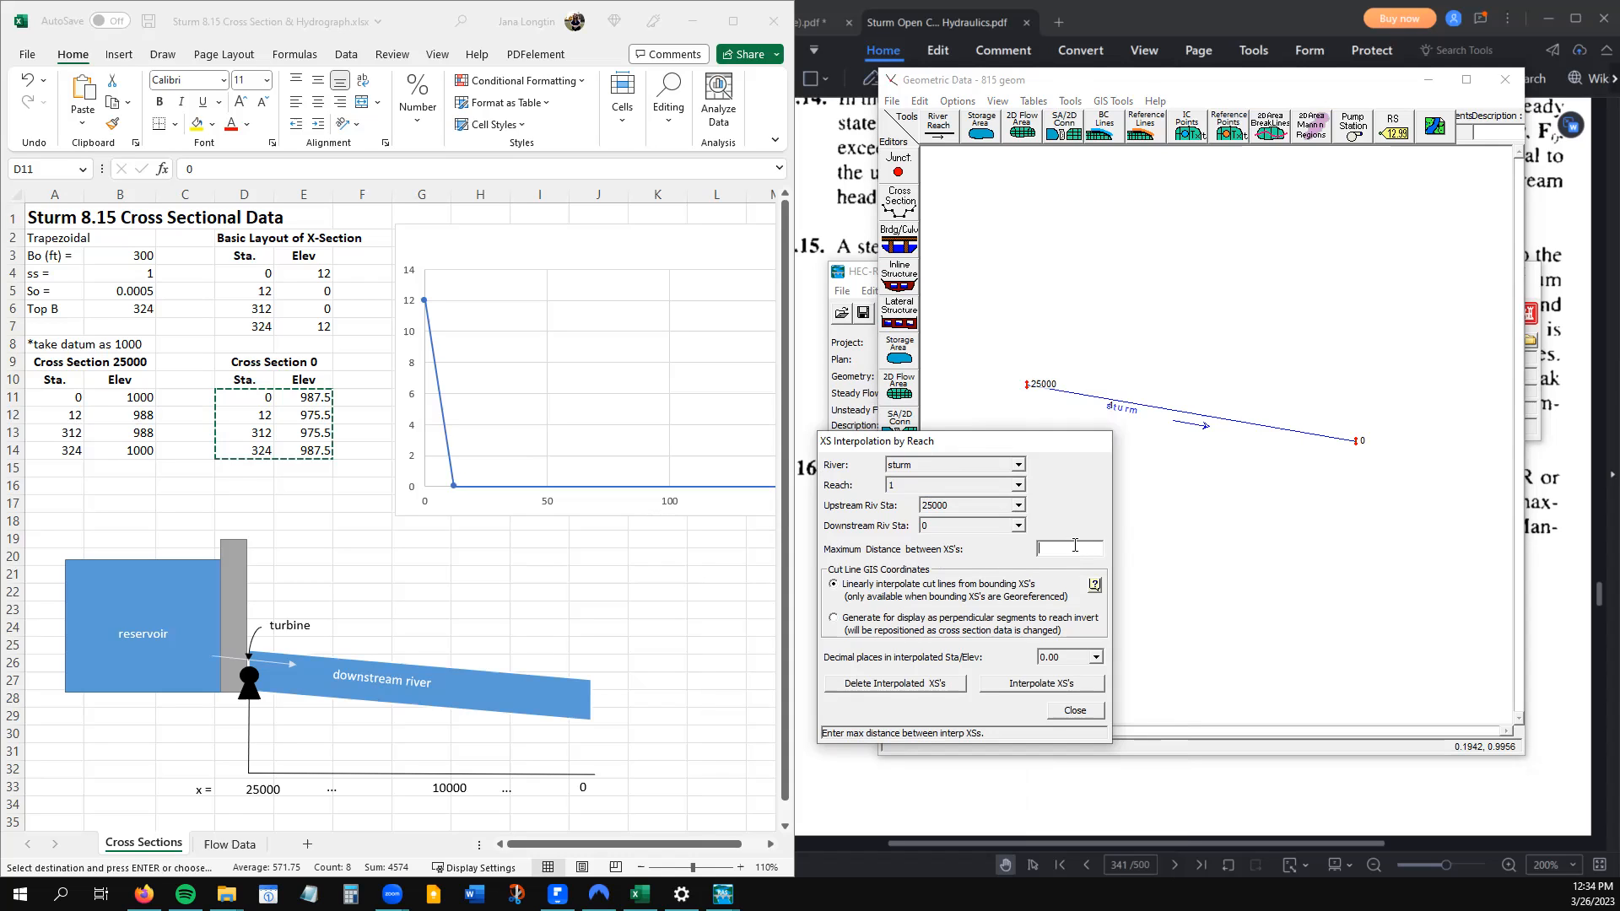
text(1000)
click(1019, 686)
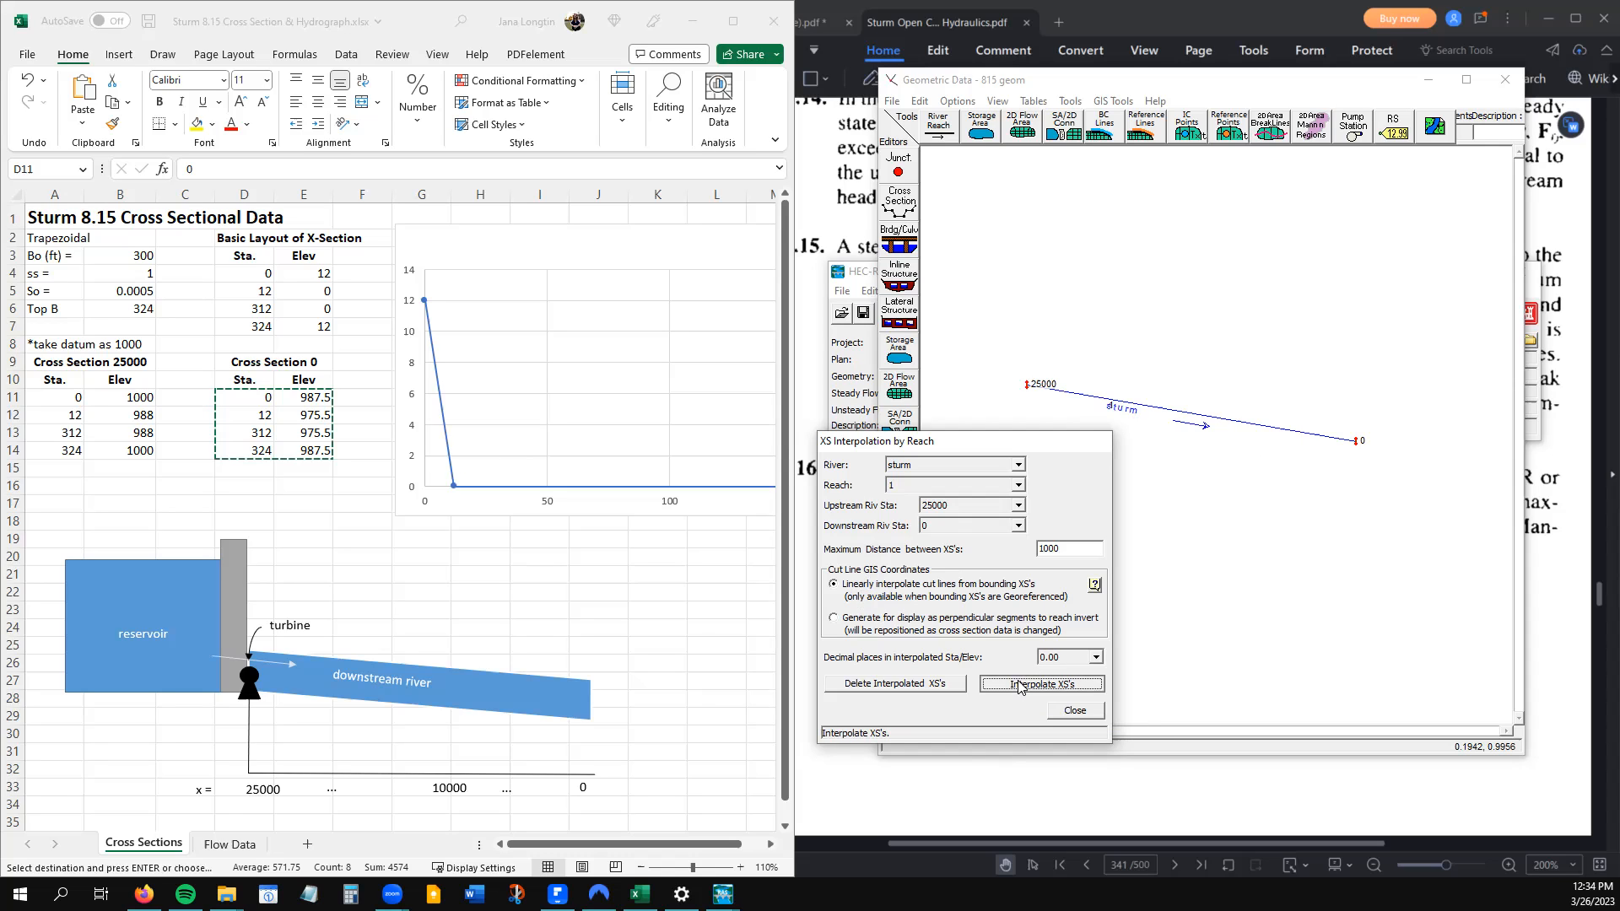
click(1087, 714)
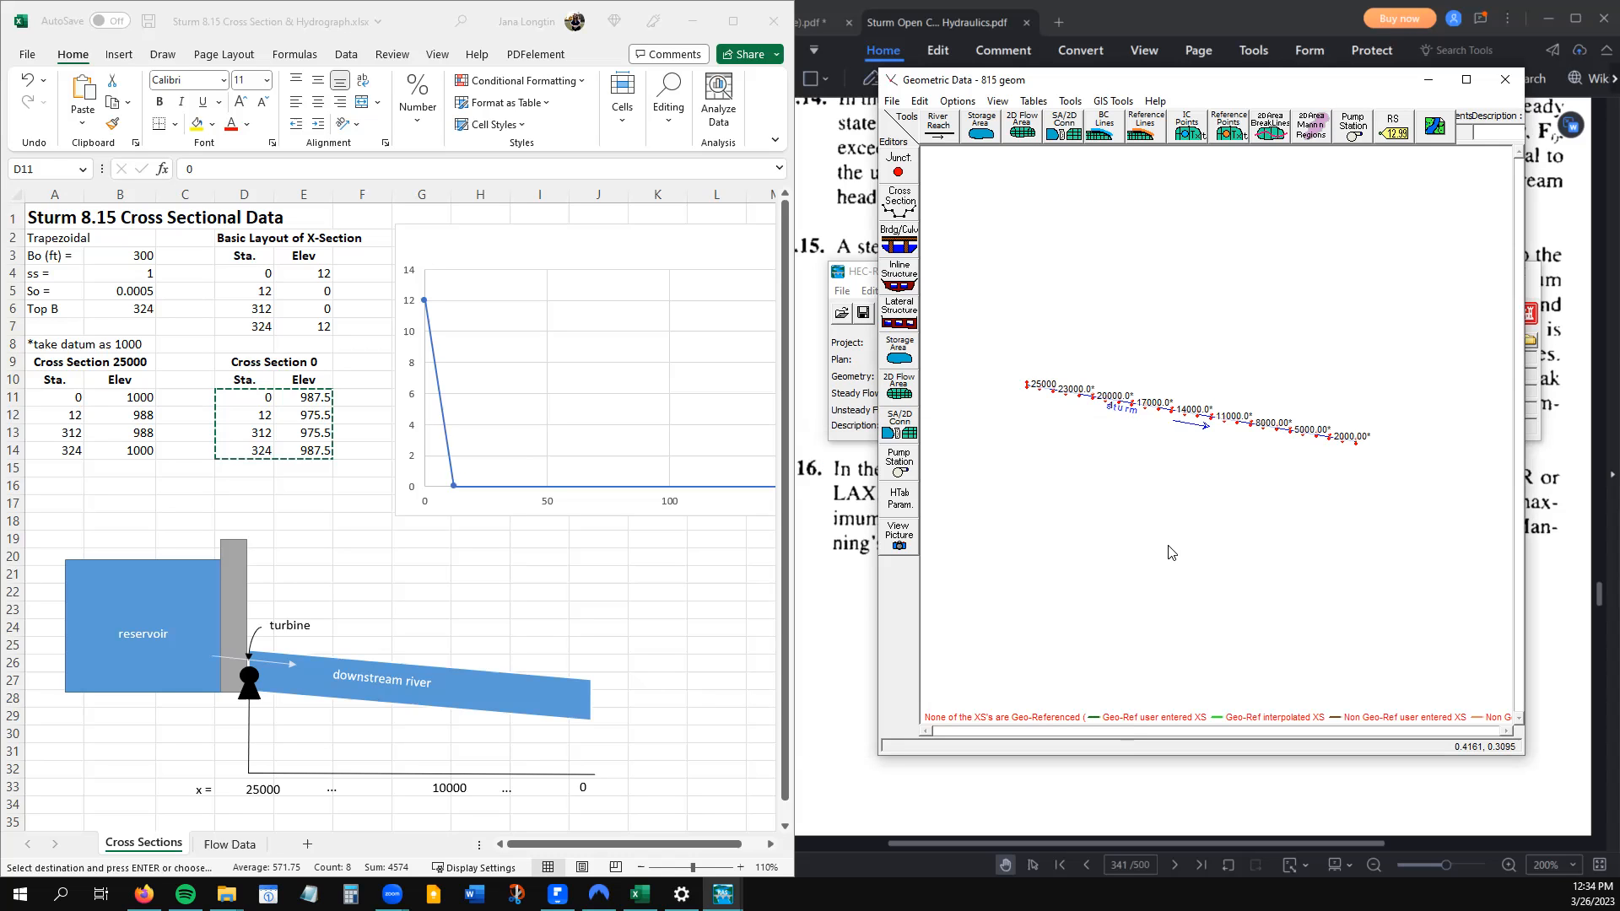
Widen the geometric data window and zoom in on the sturm reach to examine the interpolated cross sections
drag(877, 605, 311, 599)
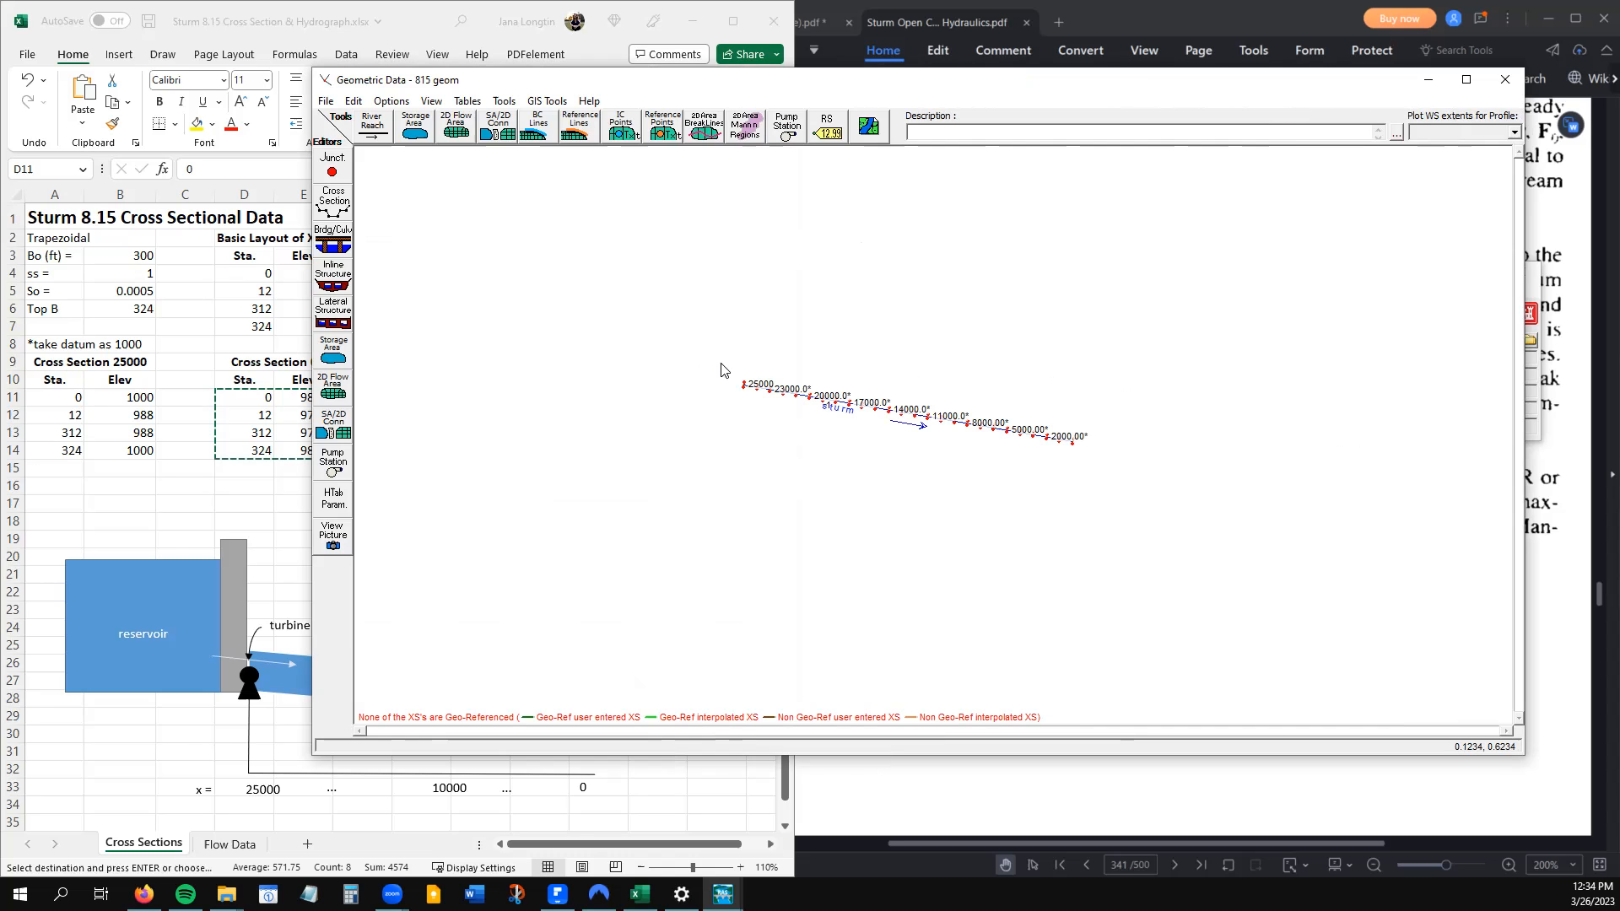
right_click(907, 413)
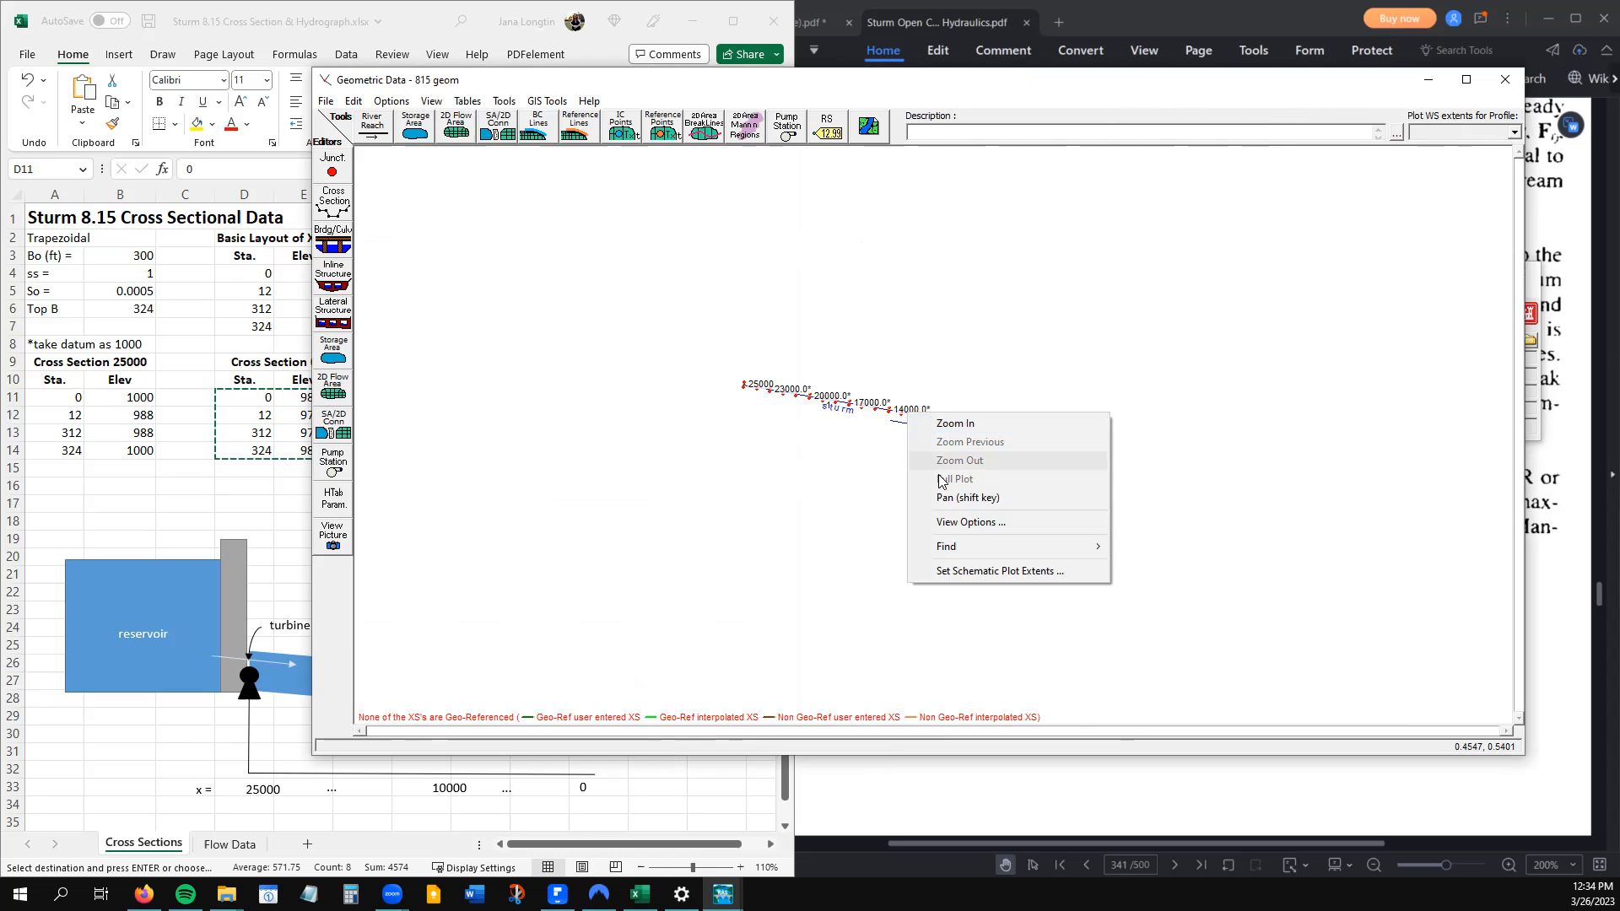
click(942, 421)
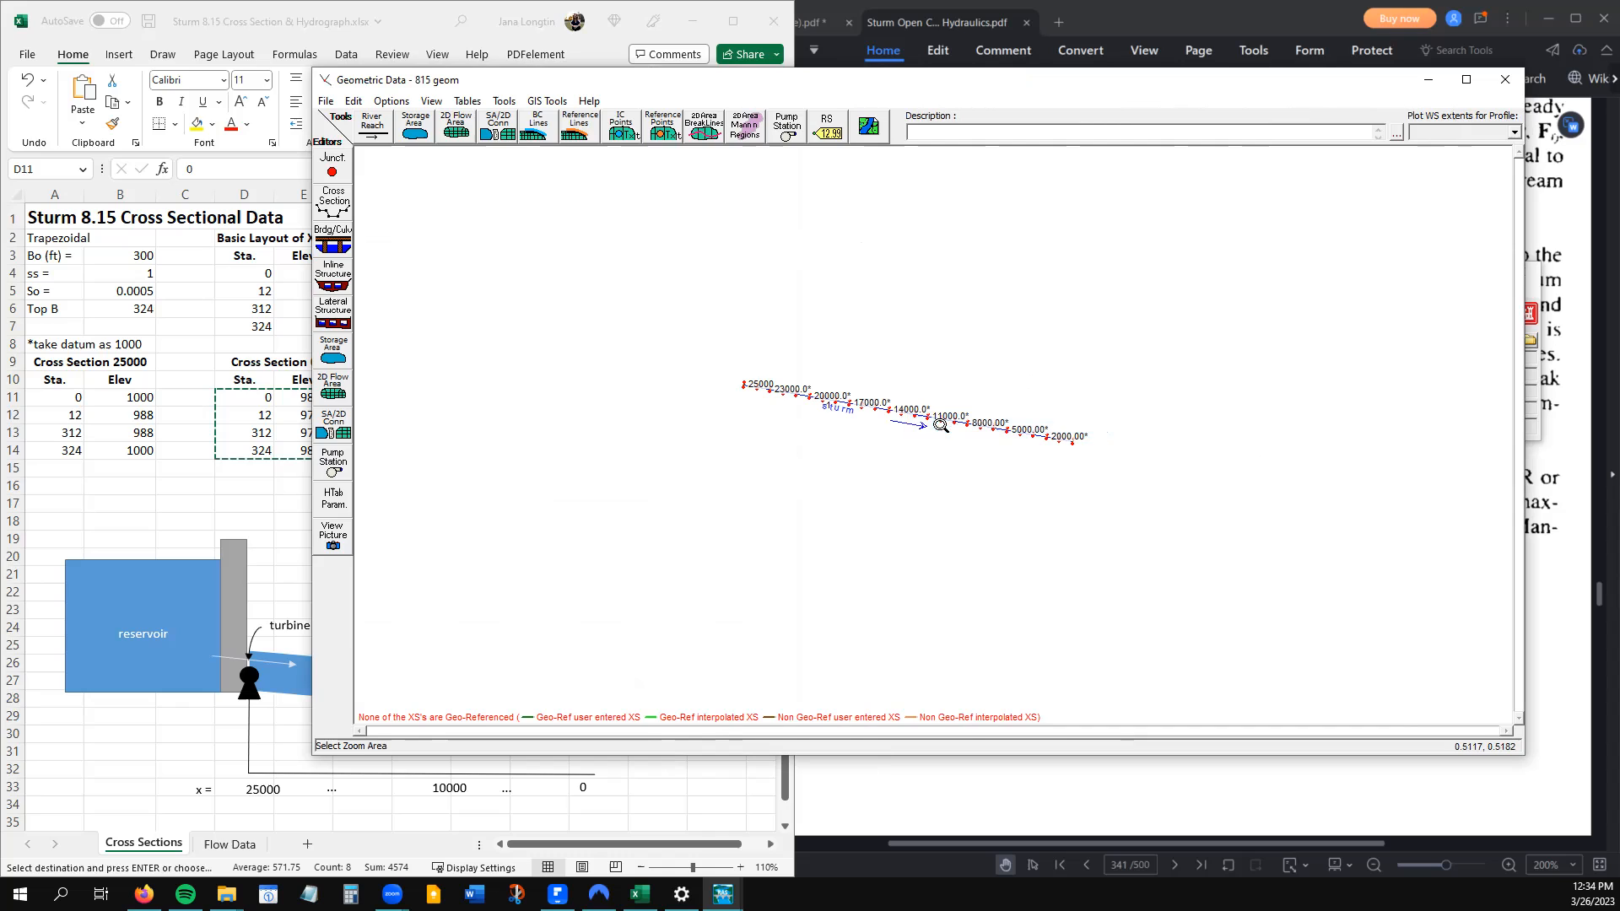
click(920, 426)
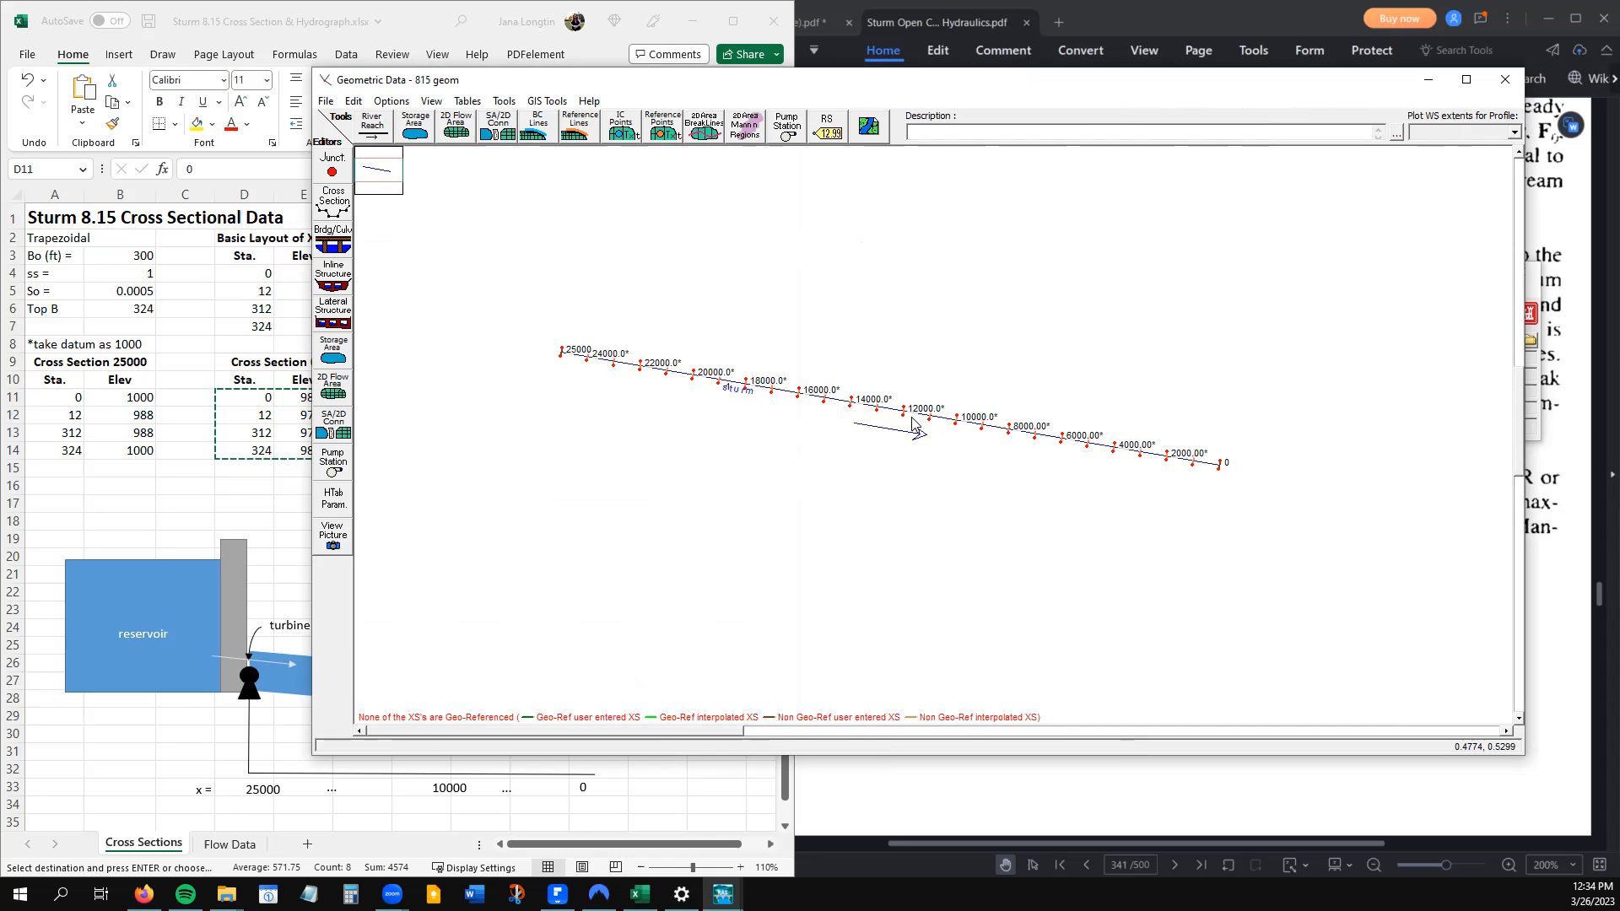
right_click(913, 419)
click(959, 432)
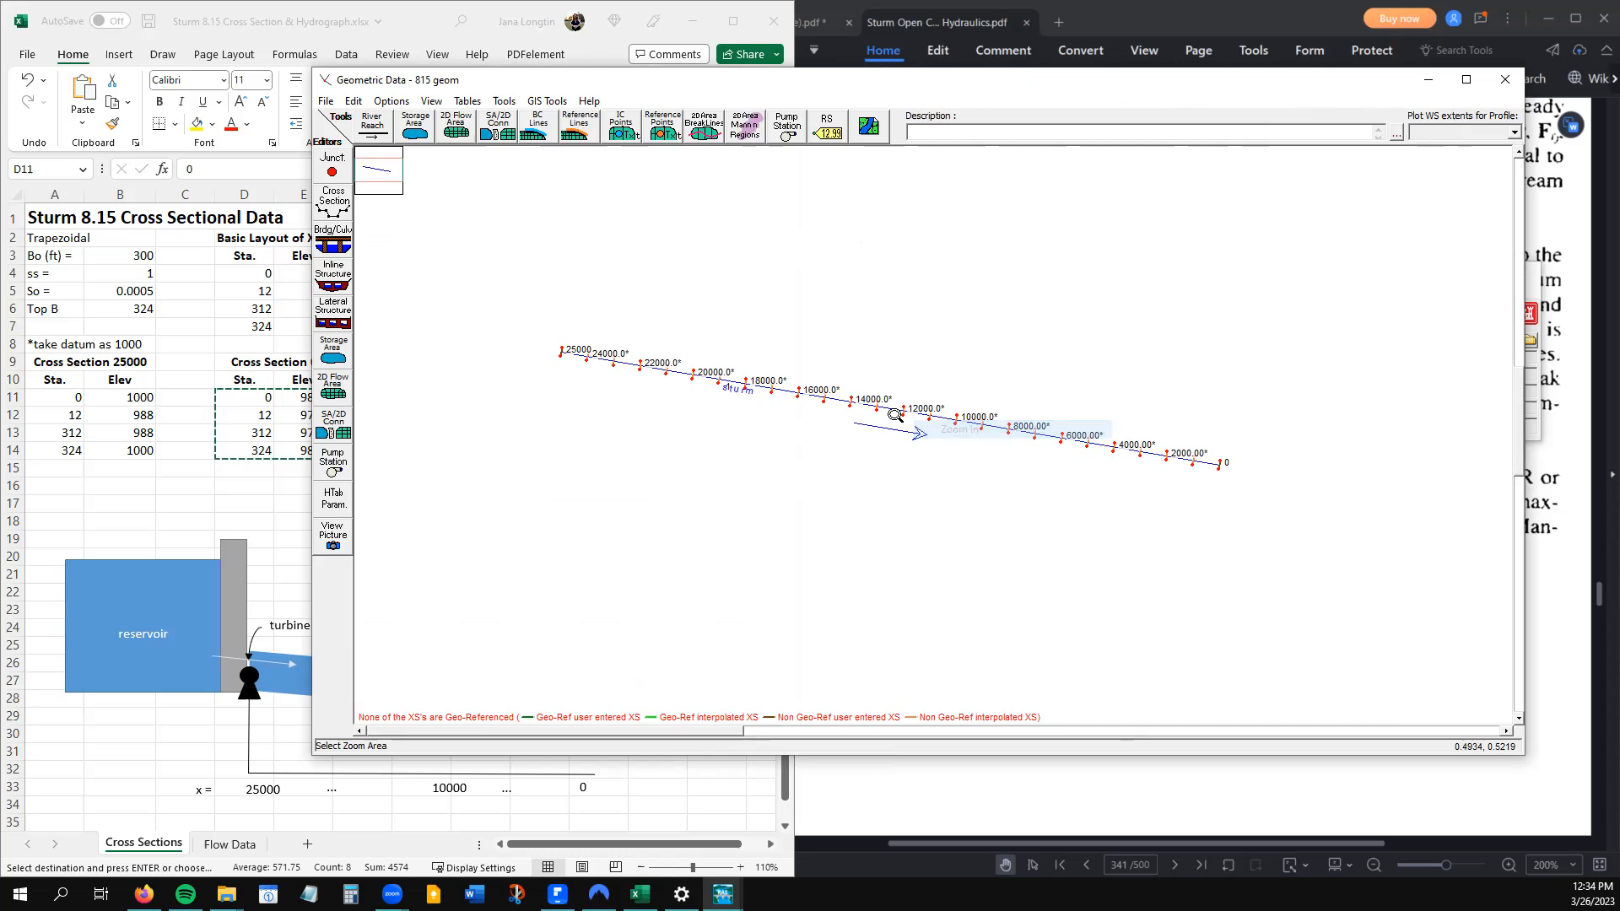
click(896, 420)
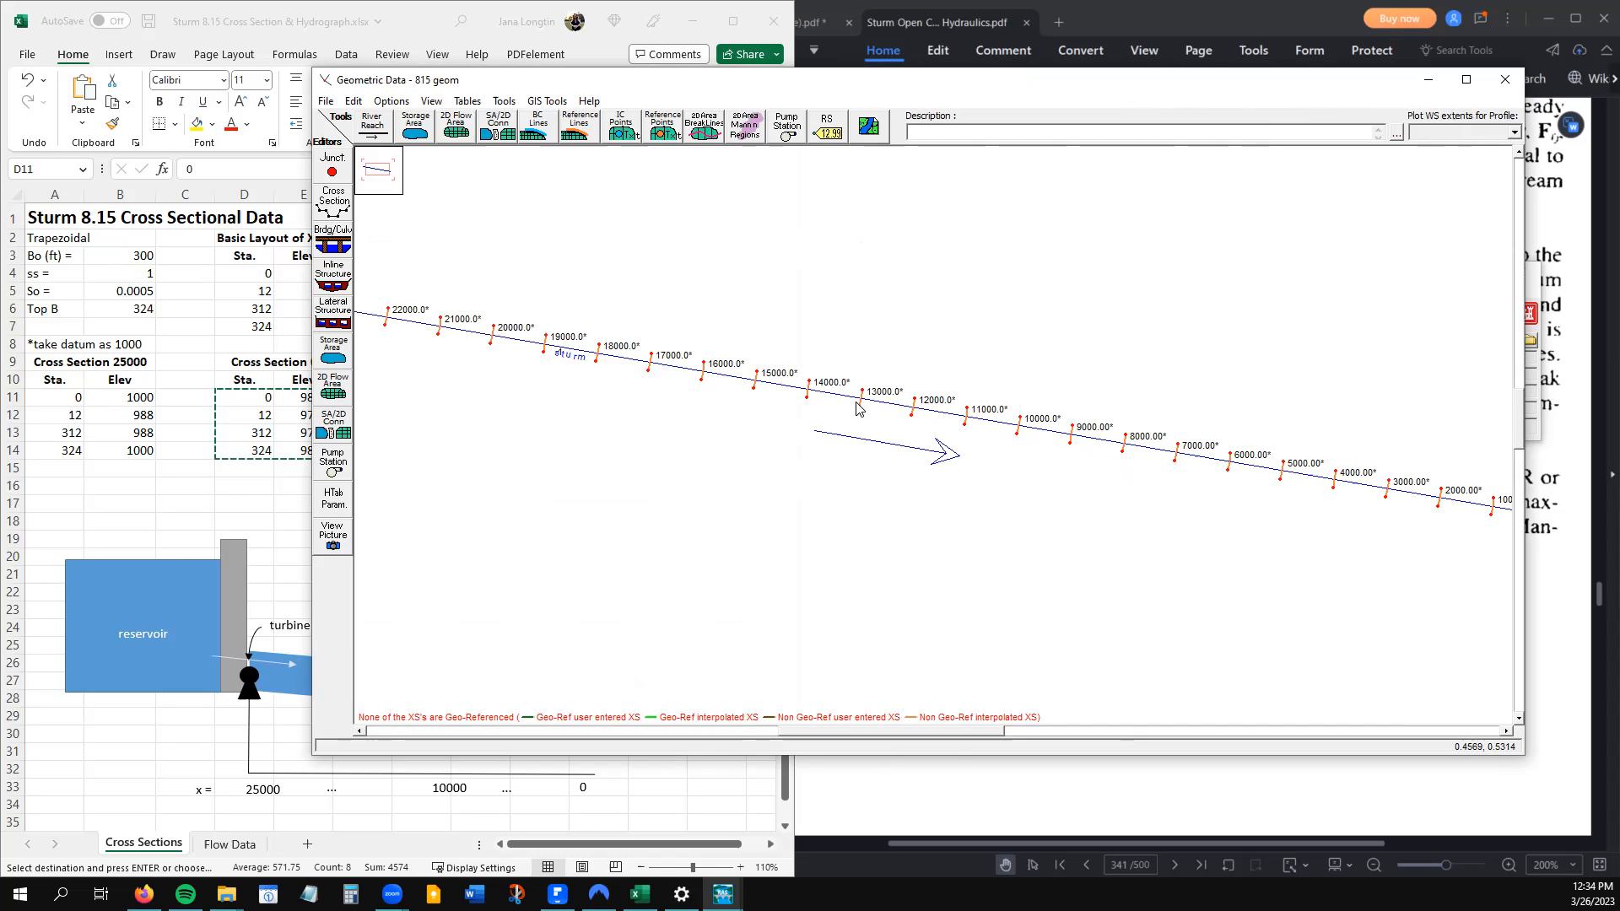
Save the geometry data and close the geometric data window
click(325, 100)
click(333, 159)
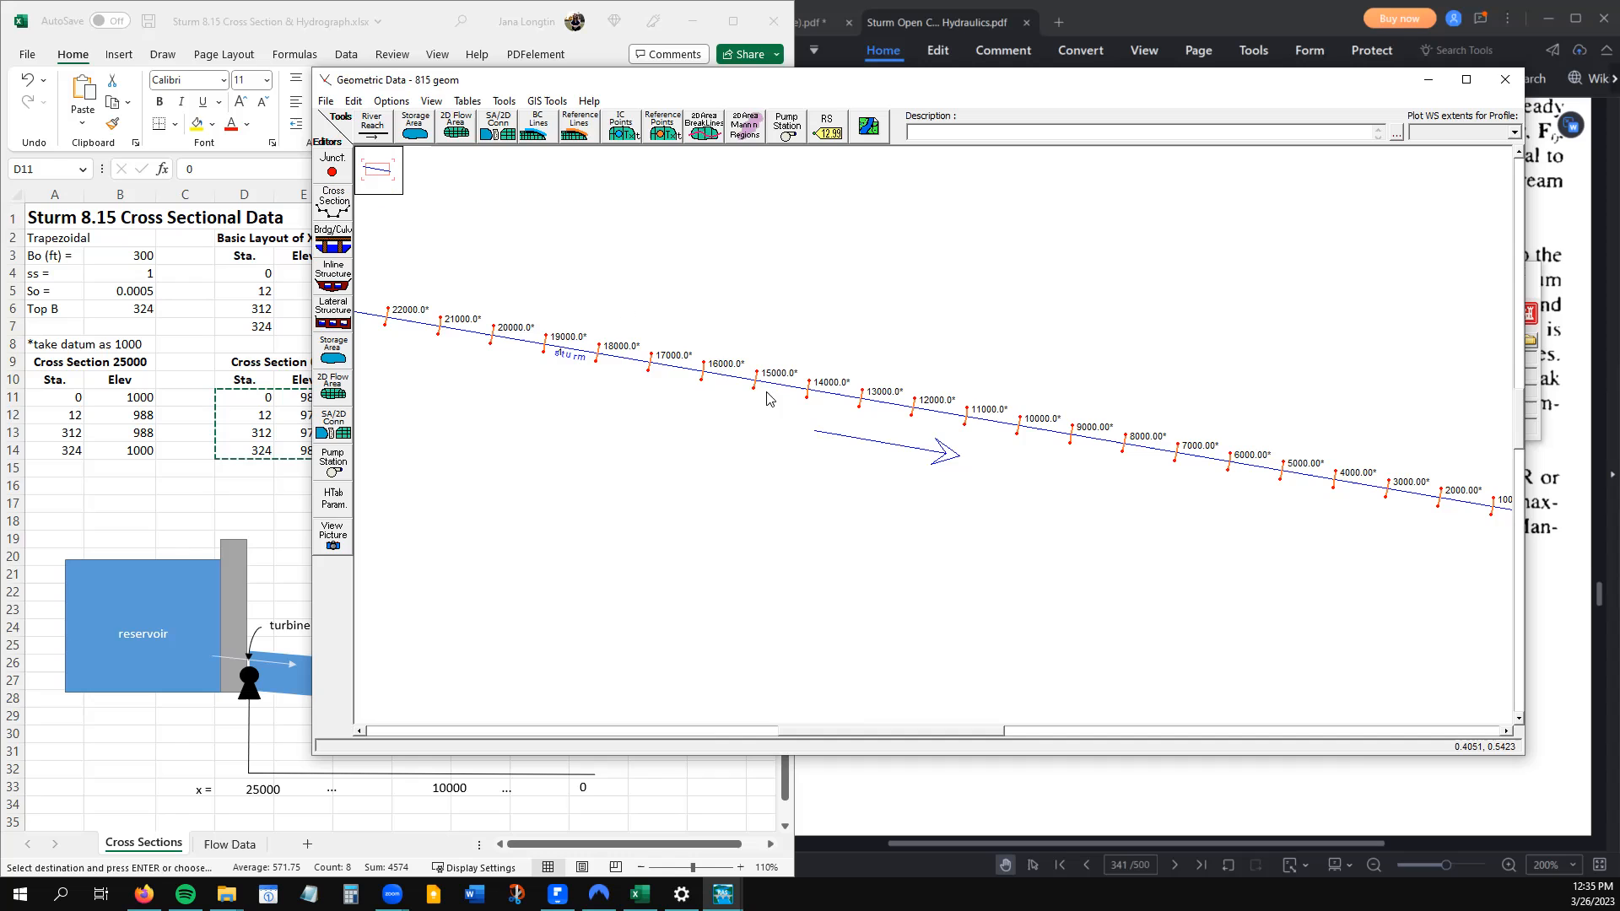
click(1505, 80)
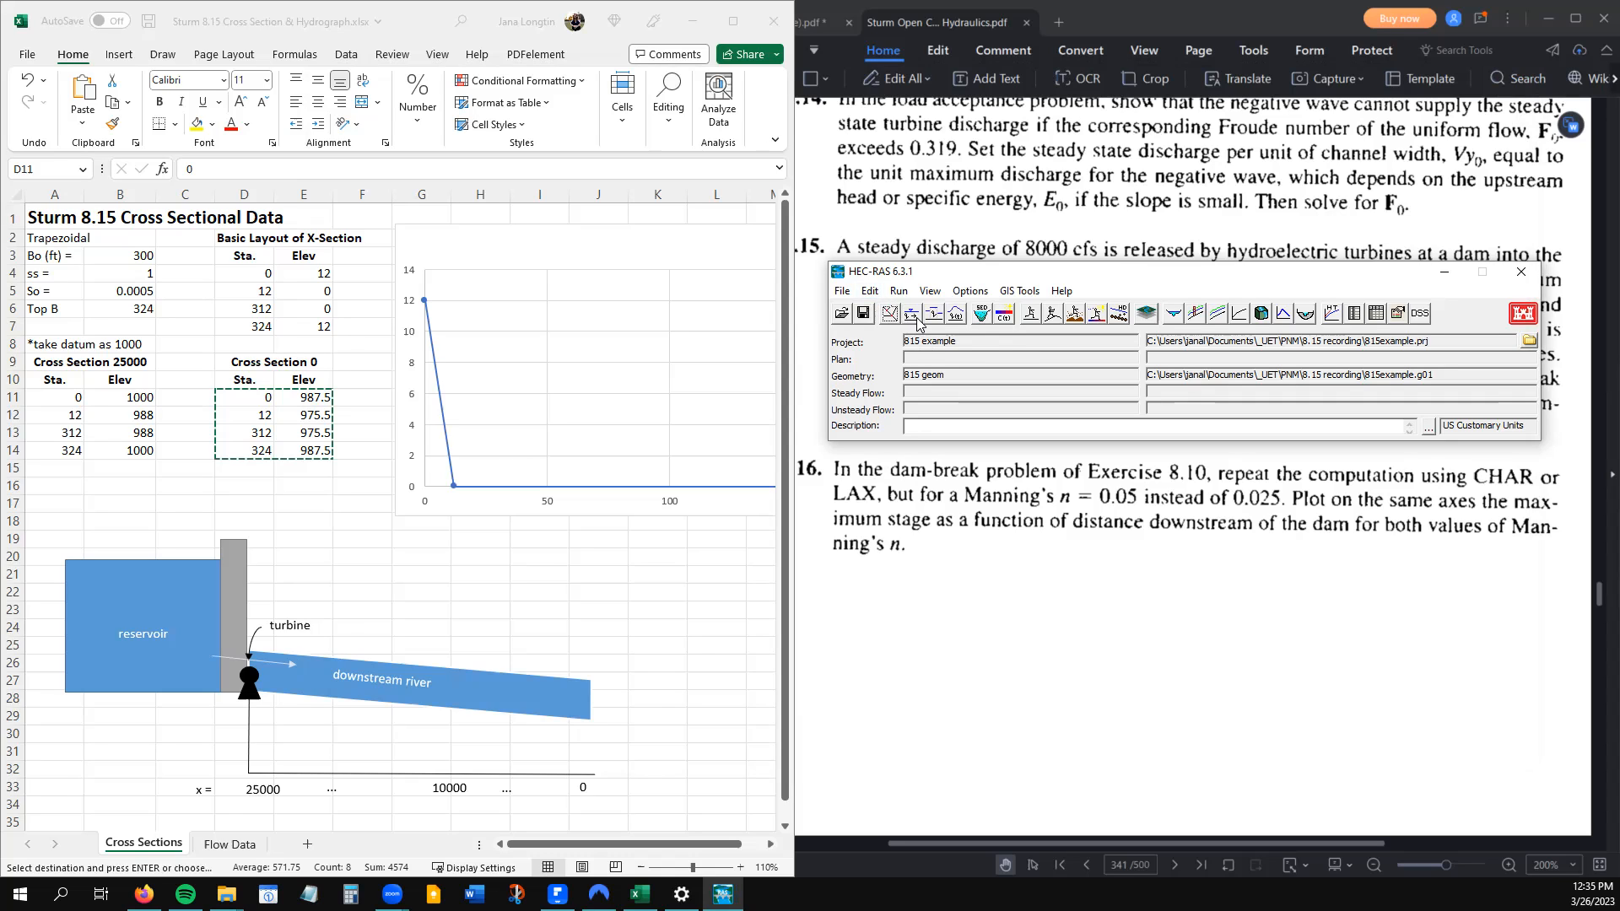
click(1052, 320)
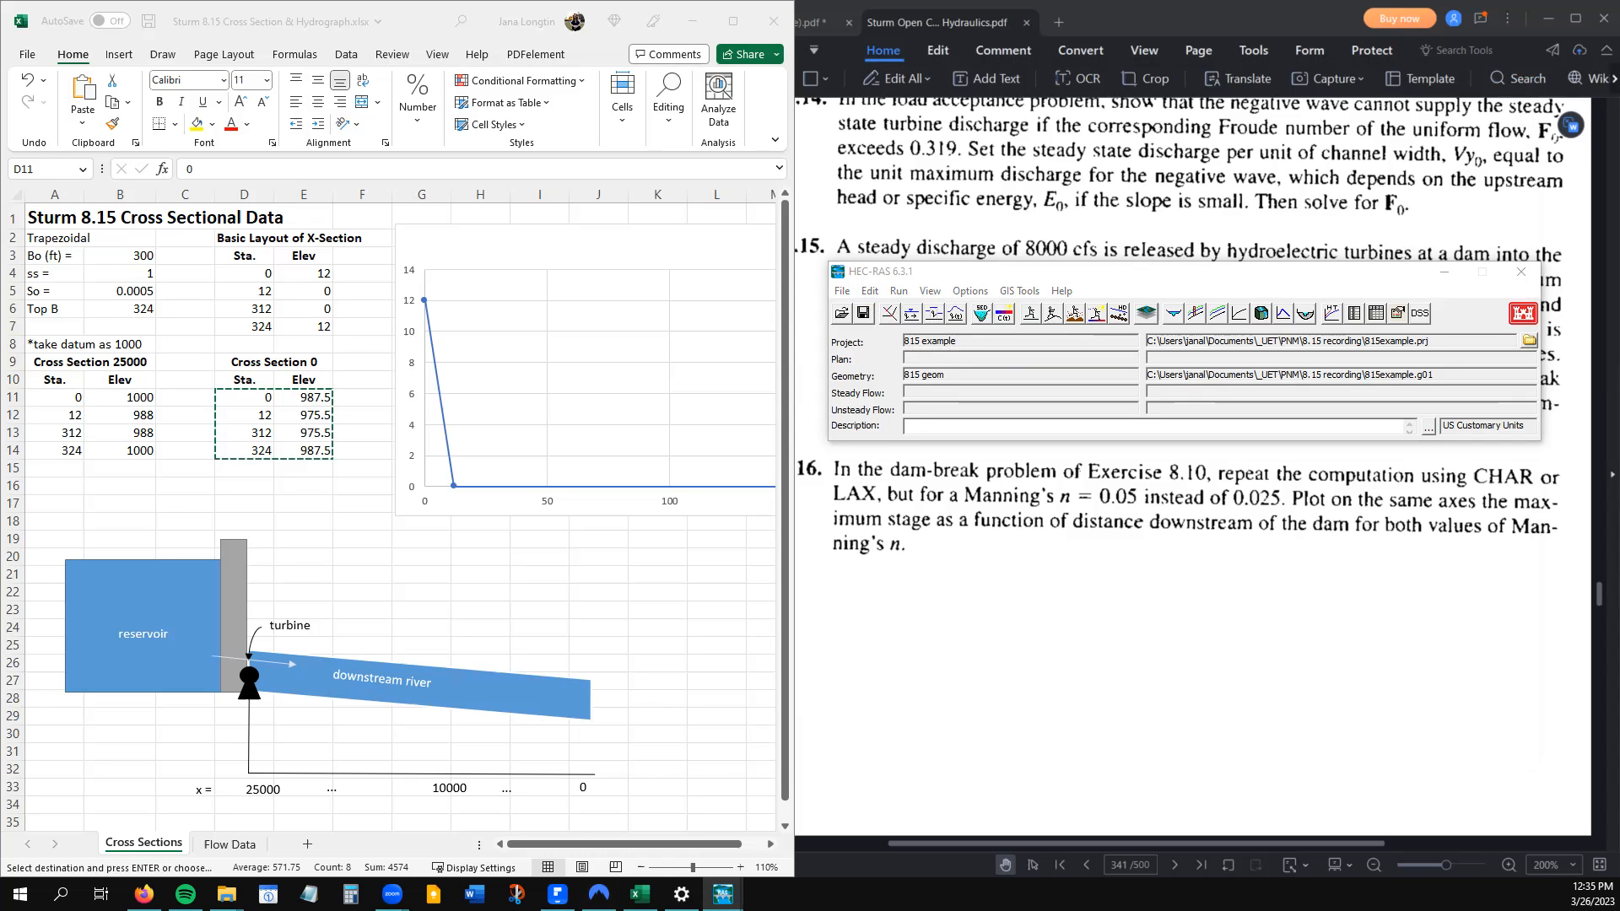
drag(902, 510, 1135, 332)
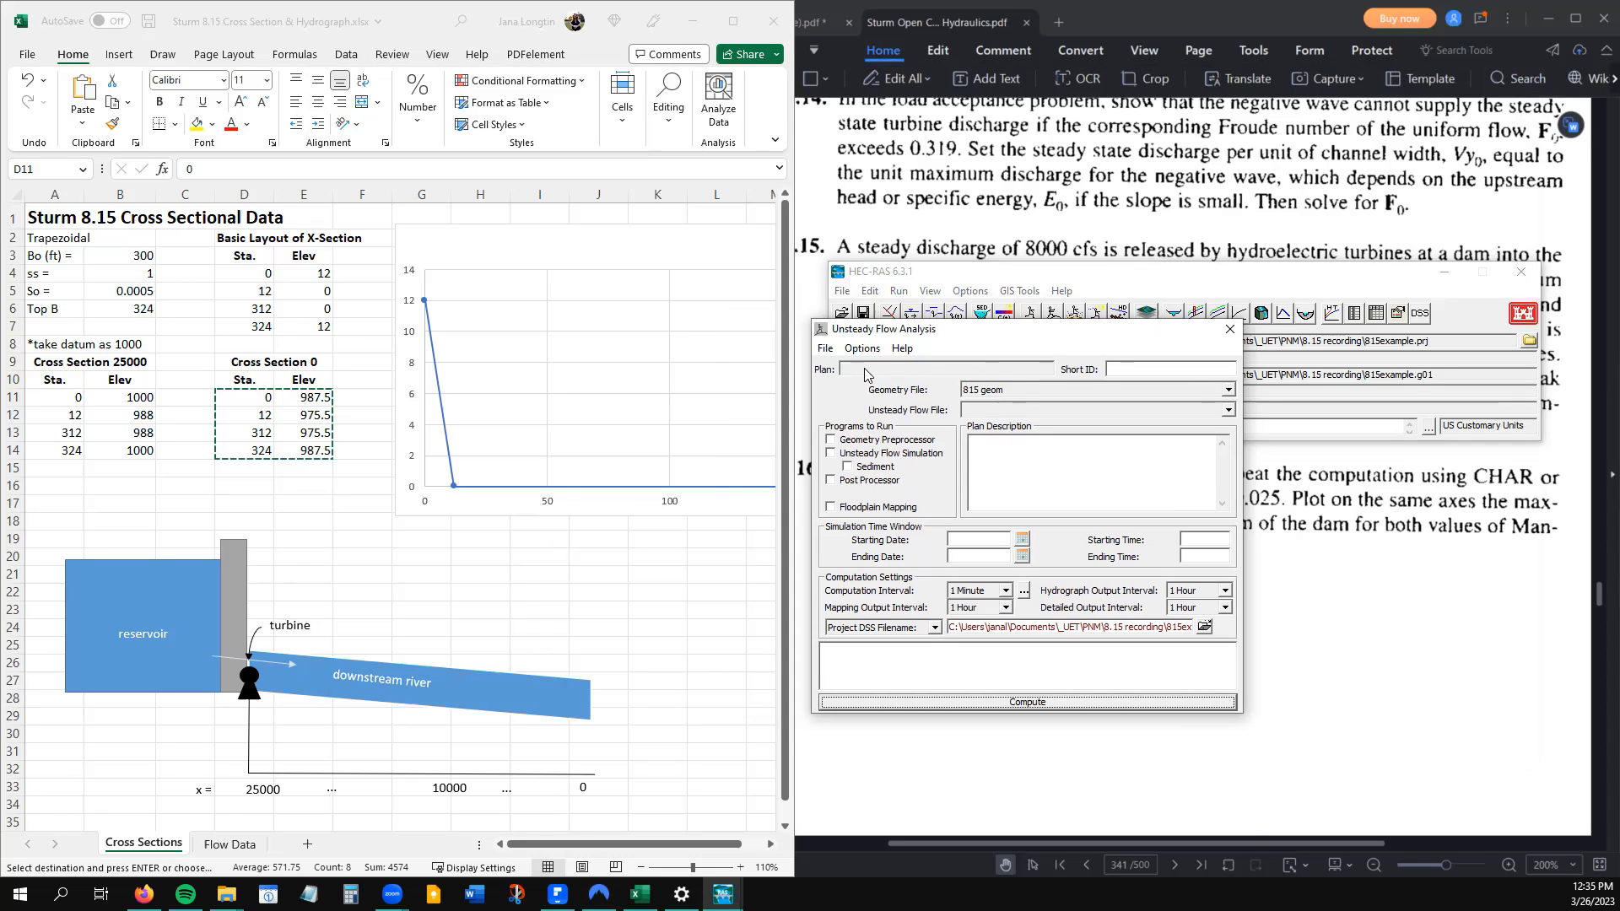
click(1228, 331)
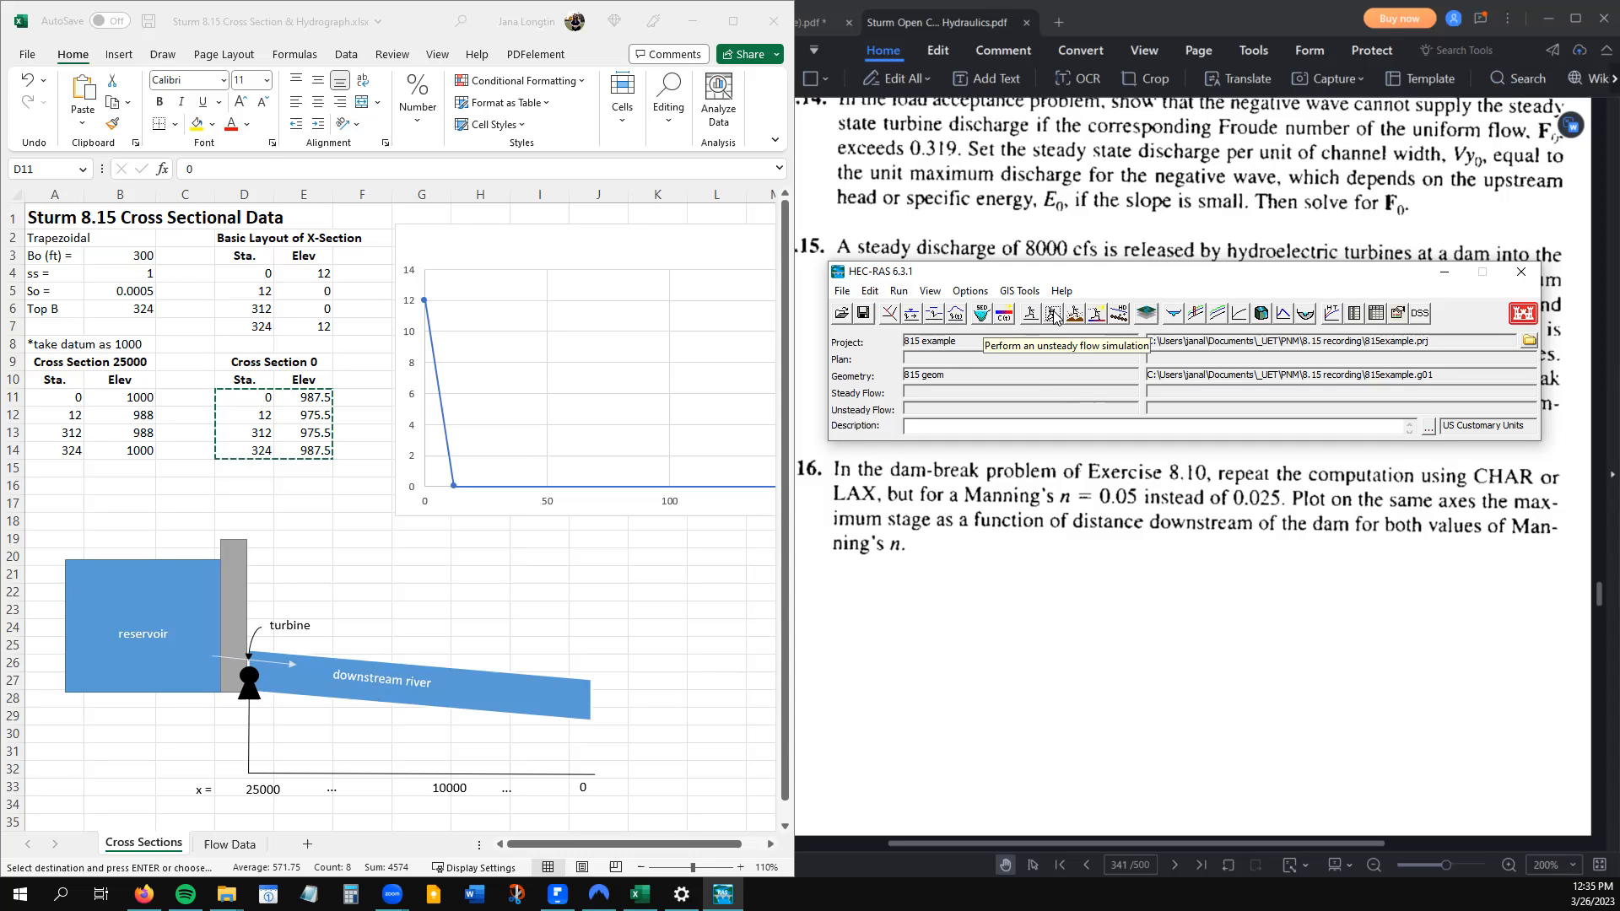
Open the unsteady flow data editor and select the boundary condition cell of river station 25000
click(955, 318)
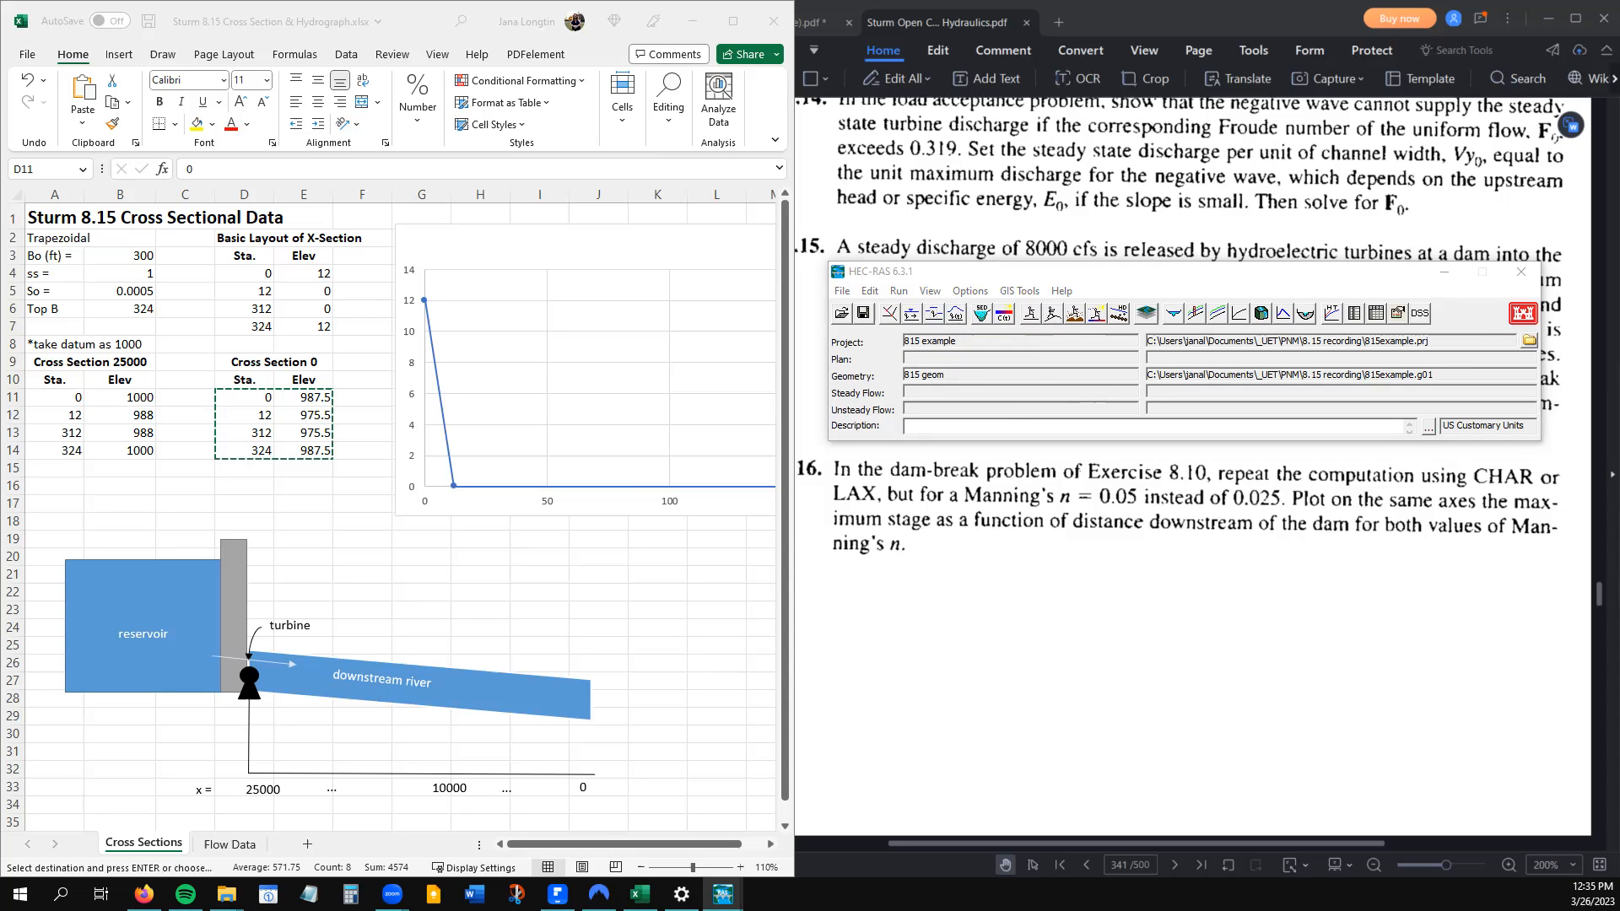
drag(1024, 478, 1179, 184)
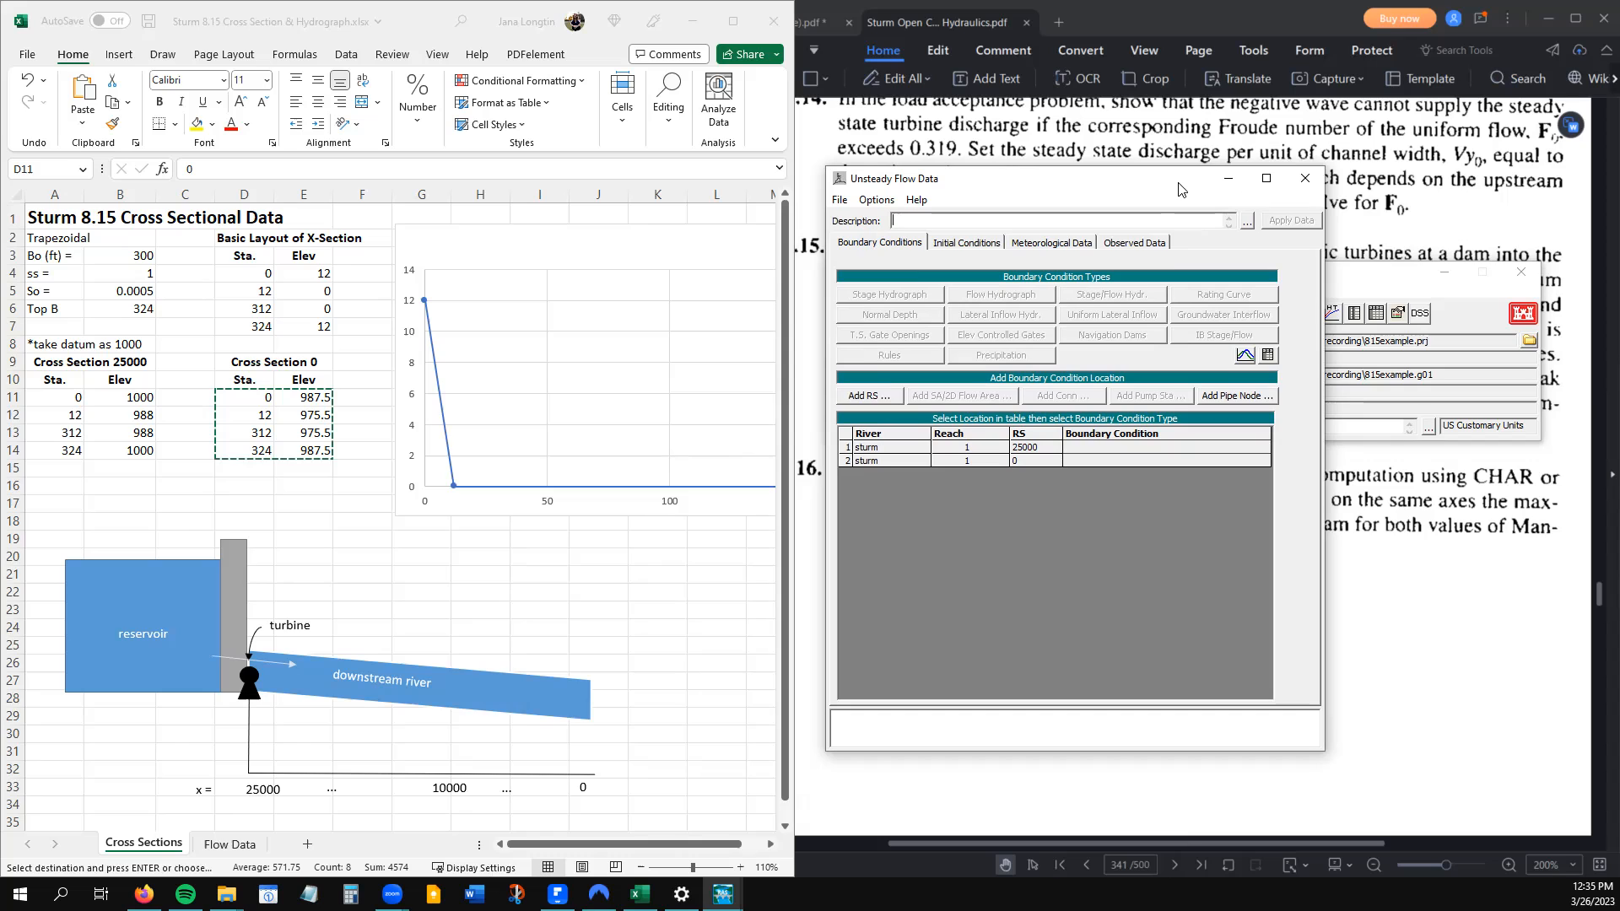
click(1035, 448)
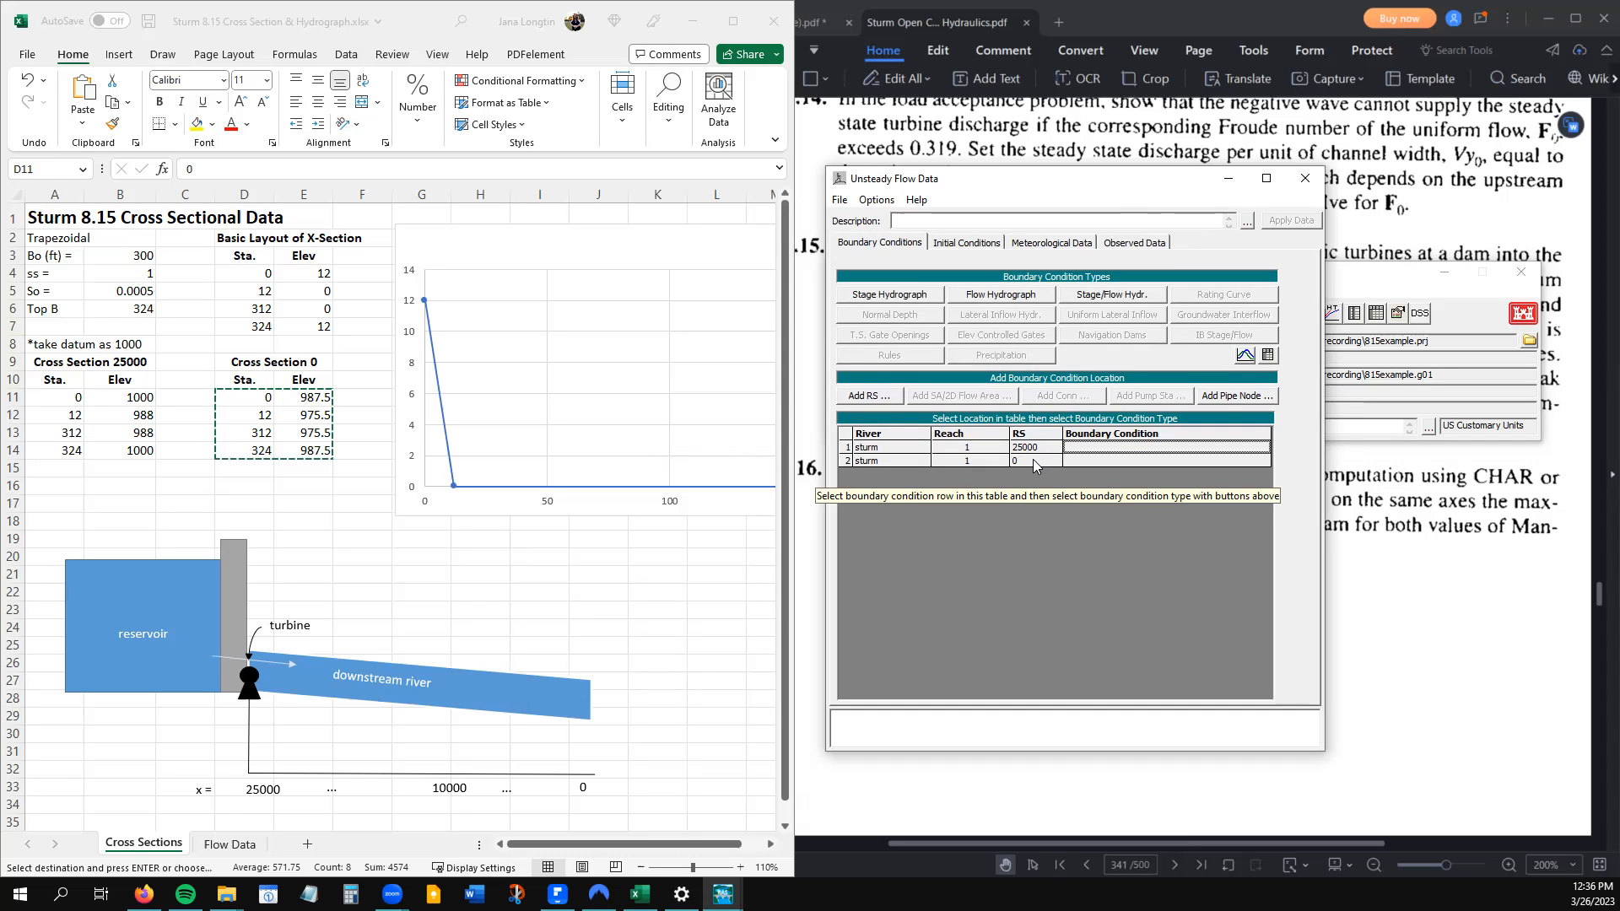
click(1033, 460)
click(1088, 448)
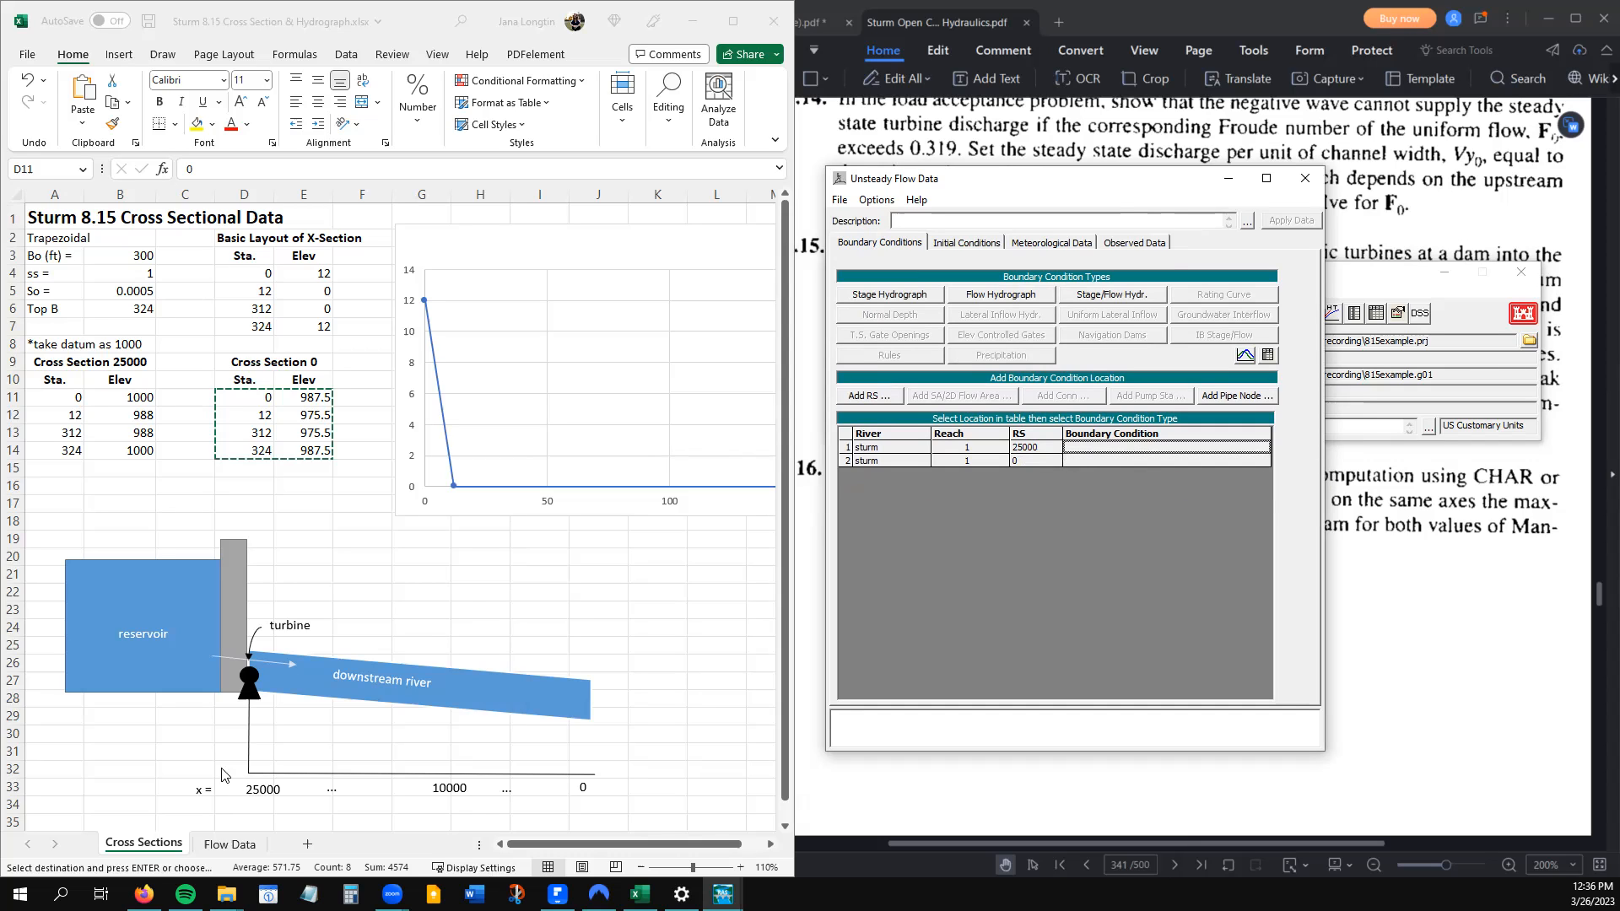
Switch to the Excel workbook, clear the copy selection, and examine station 25000 at the turbine in the river sketch
click(162, 731)
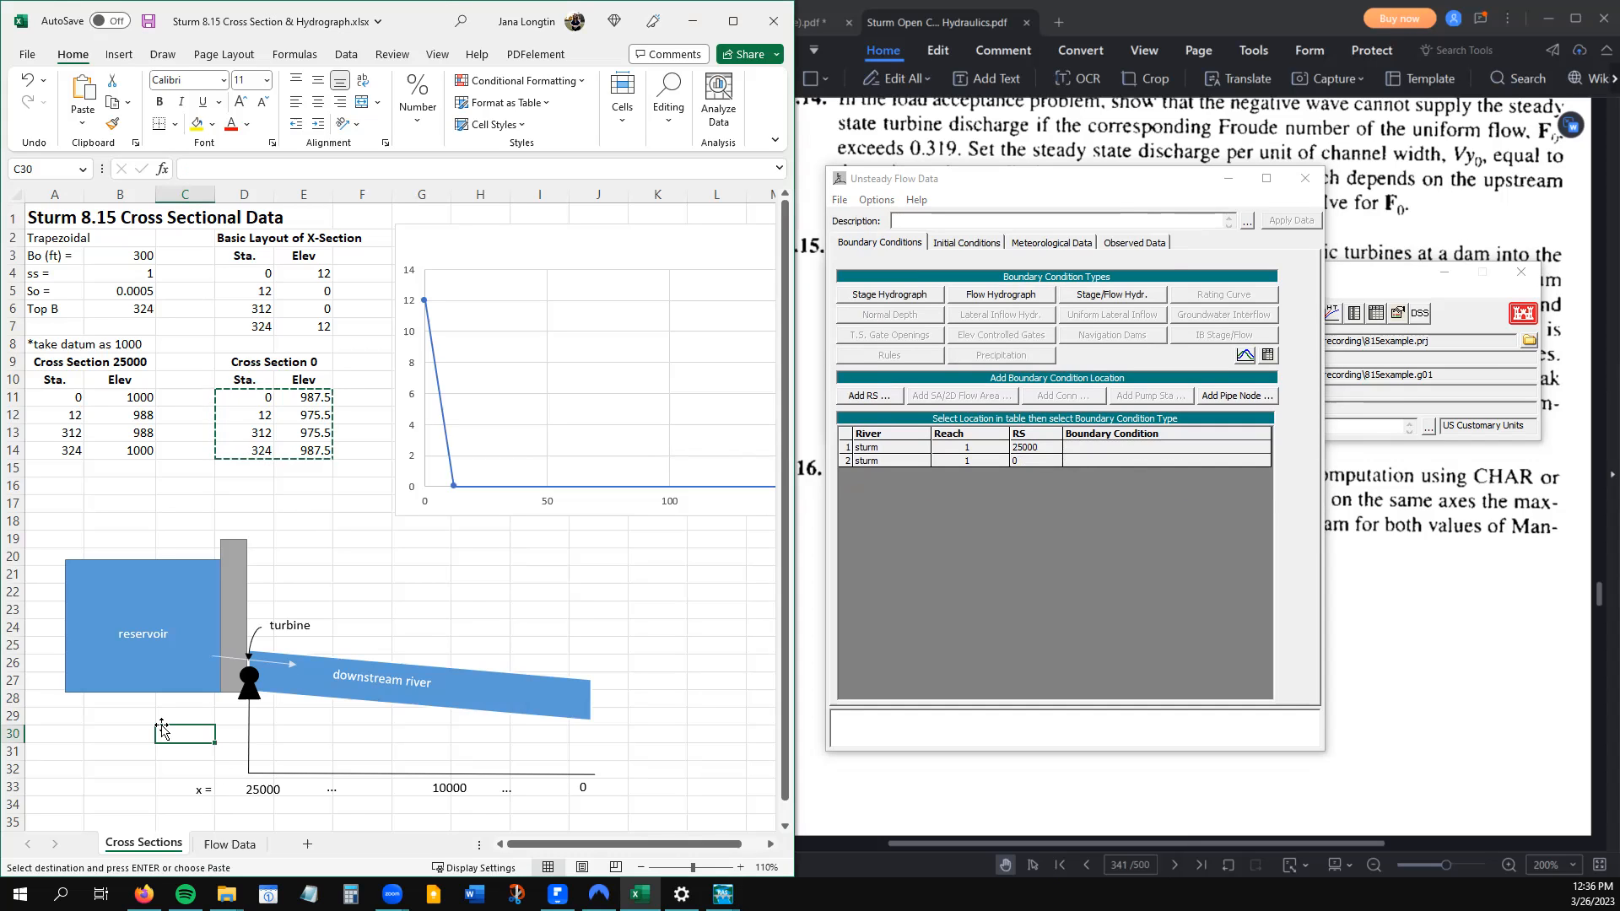
key(Escape)
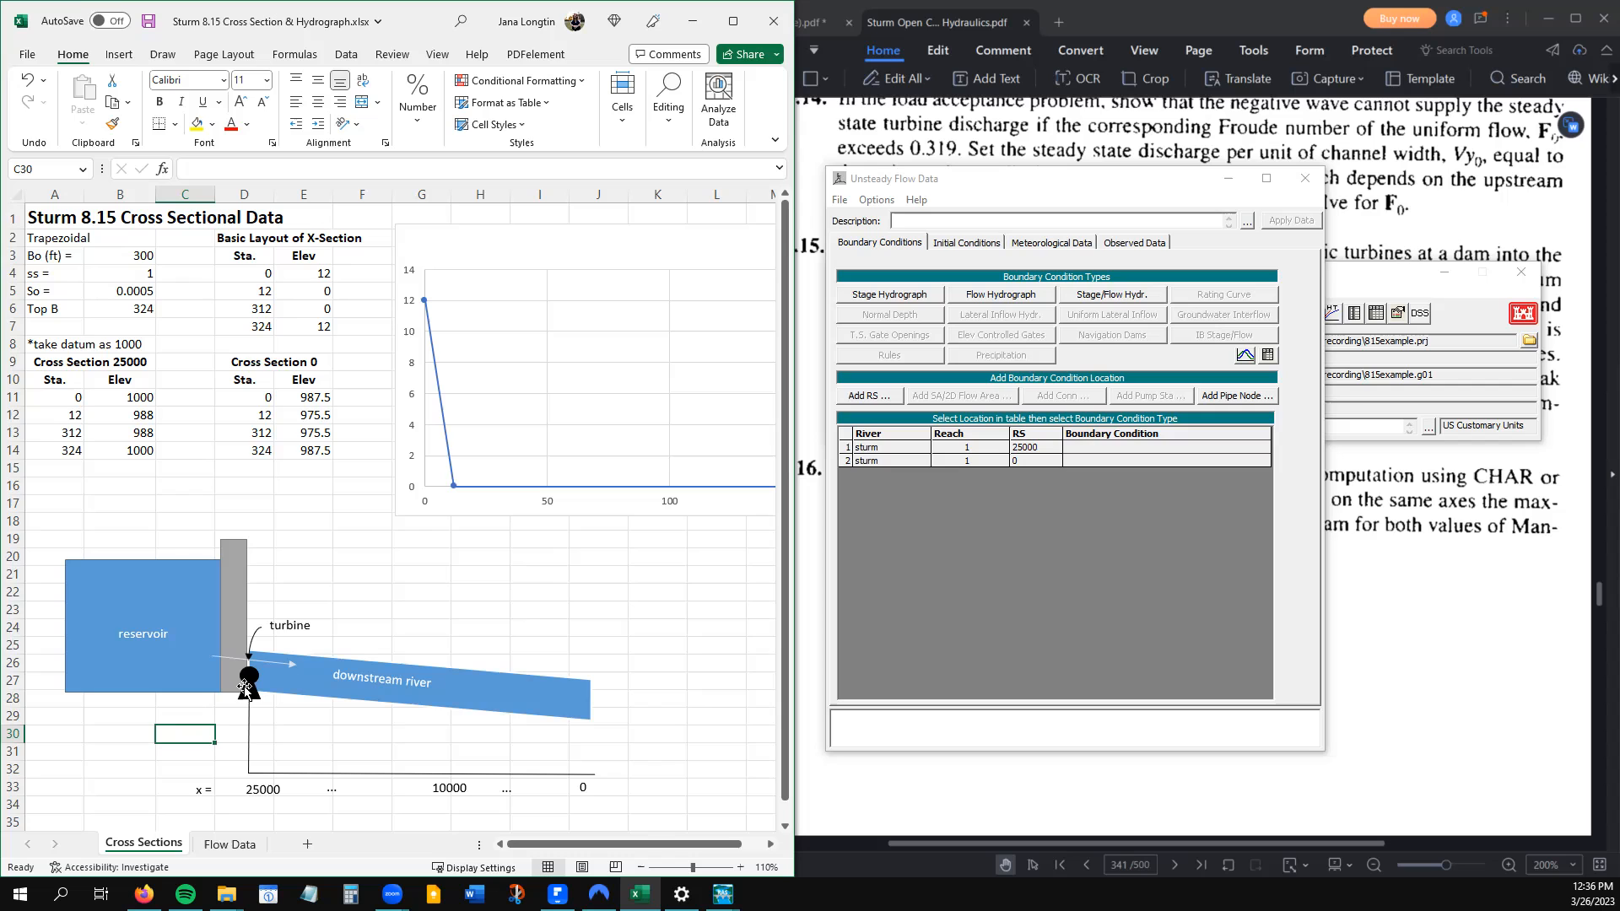
click(216, 847)
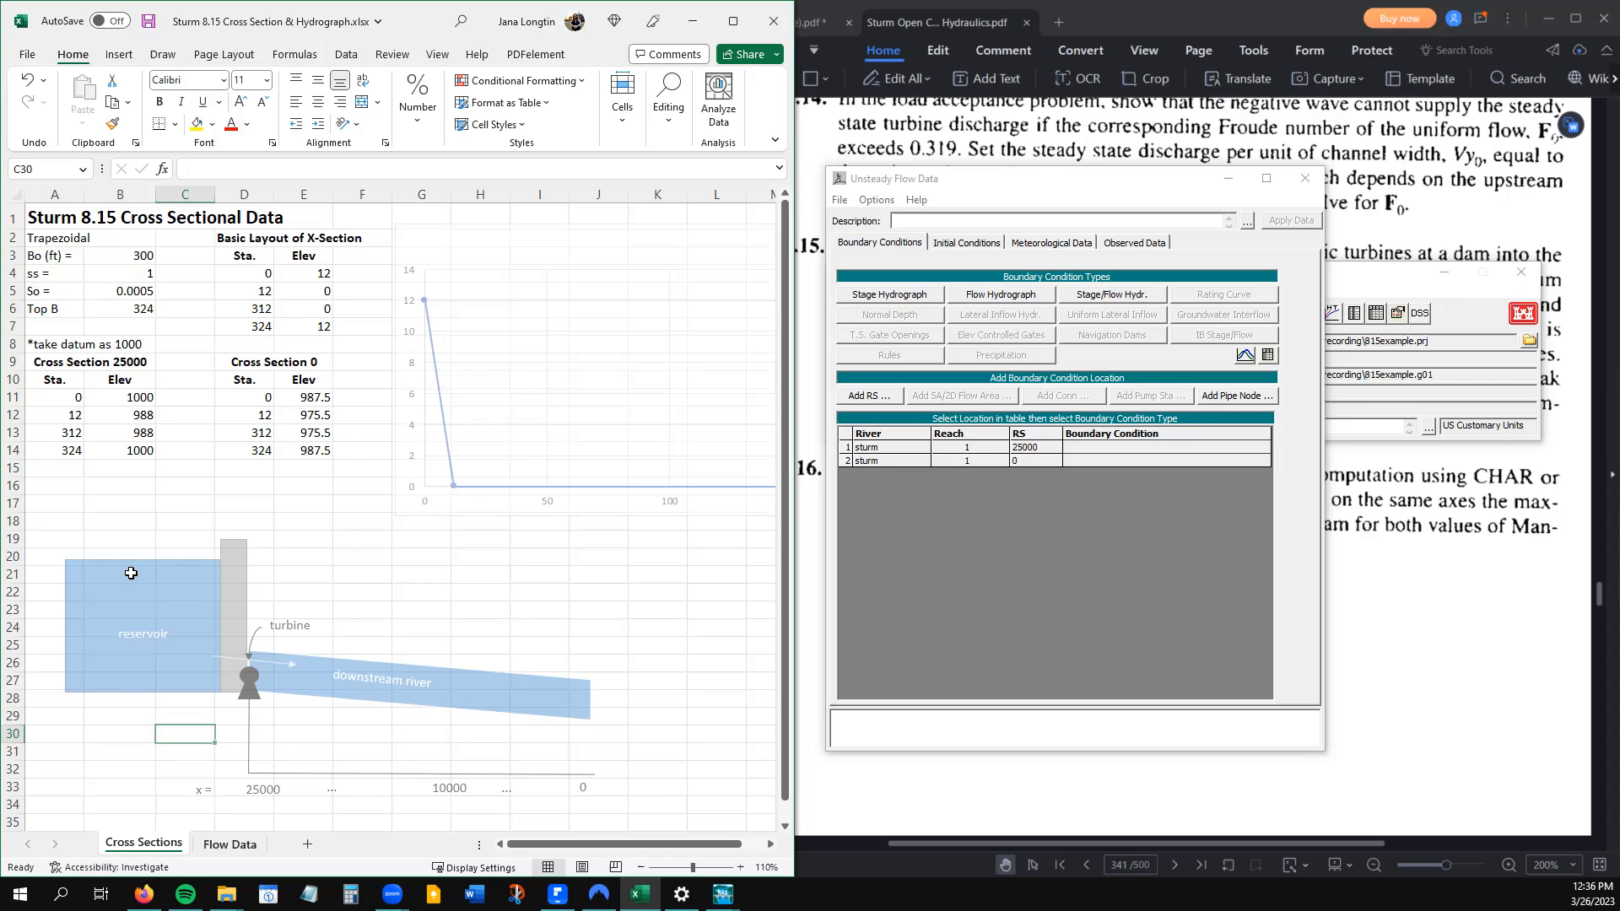
click(154, 844)
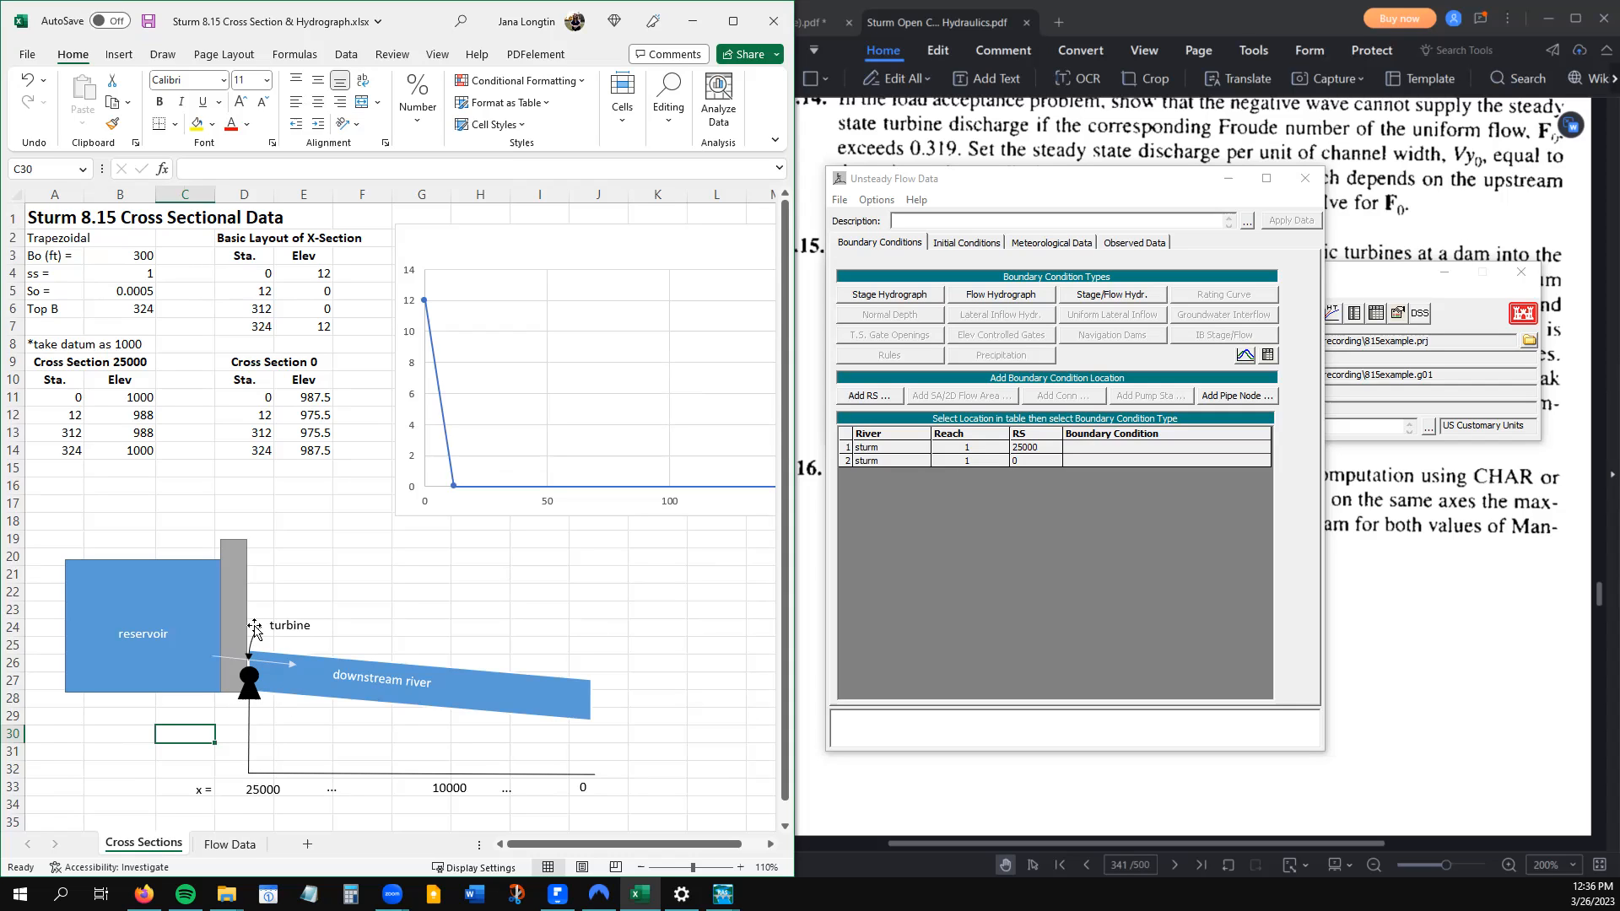
click(250, 795)
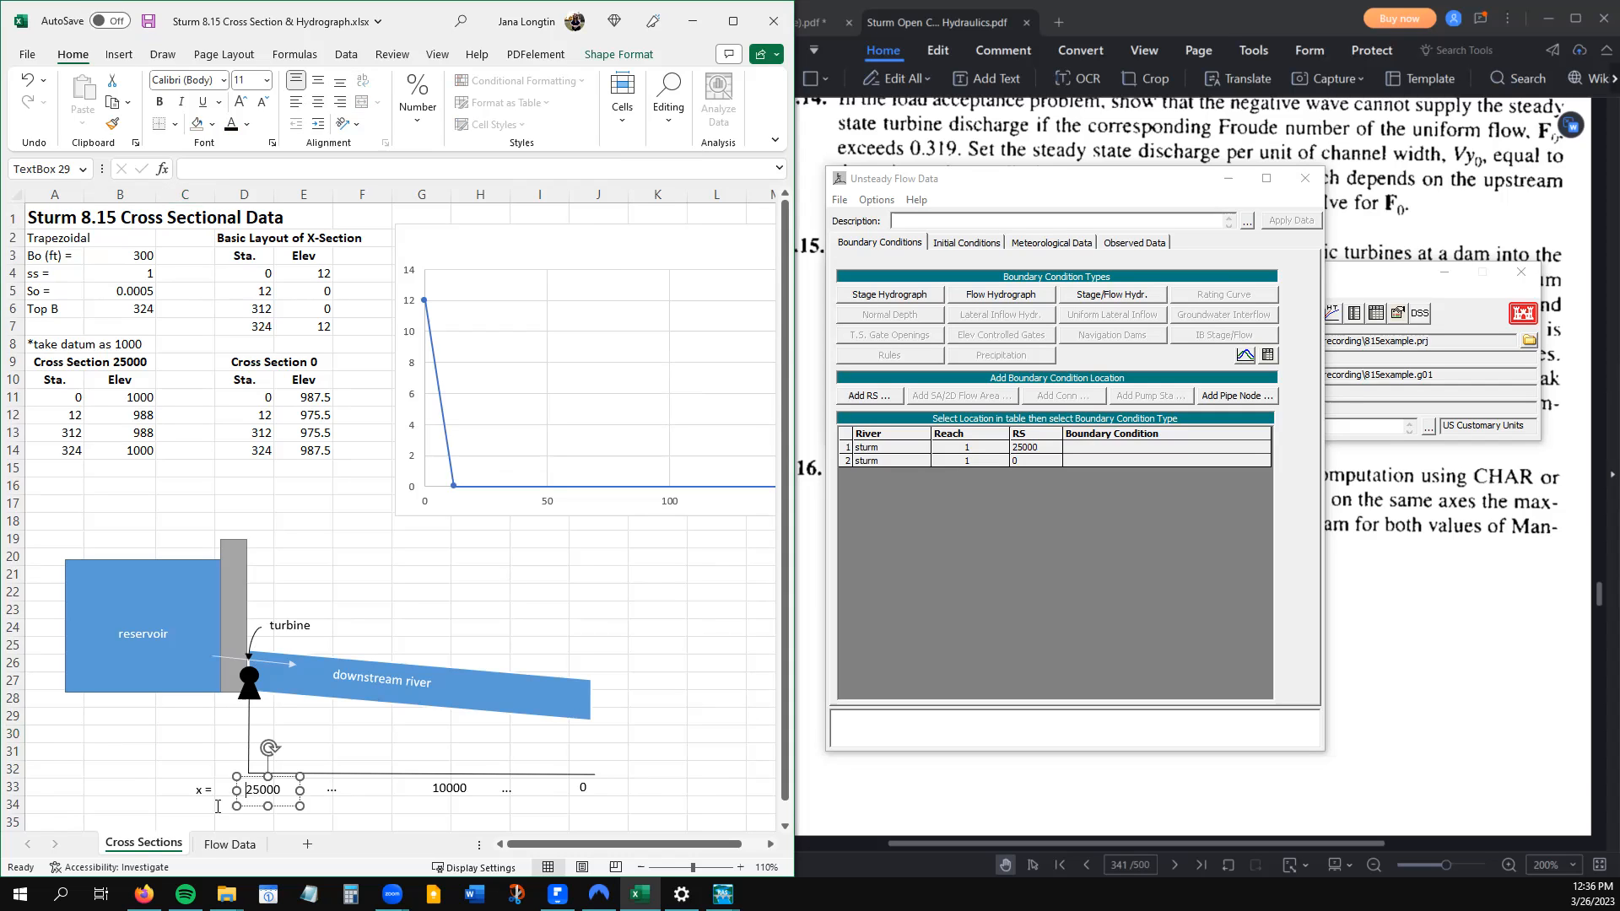
click(217, 806)
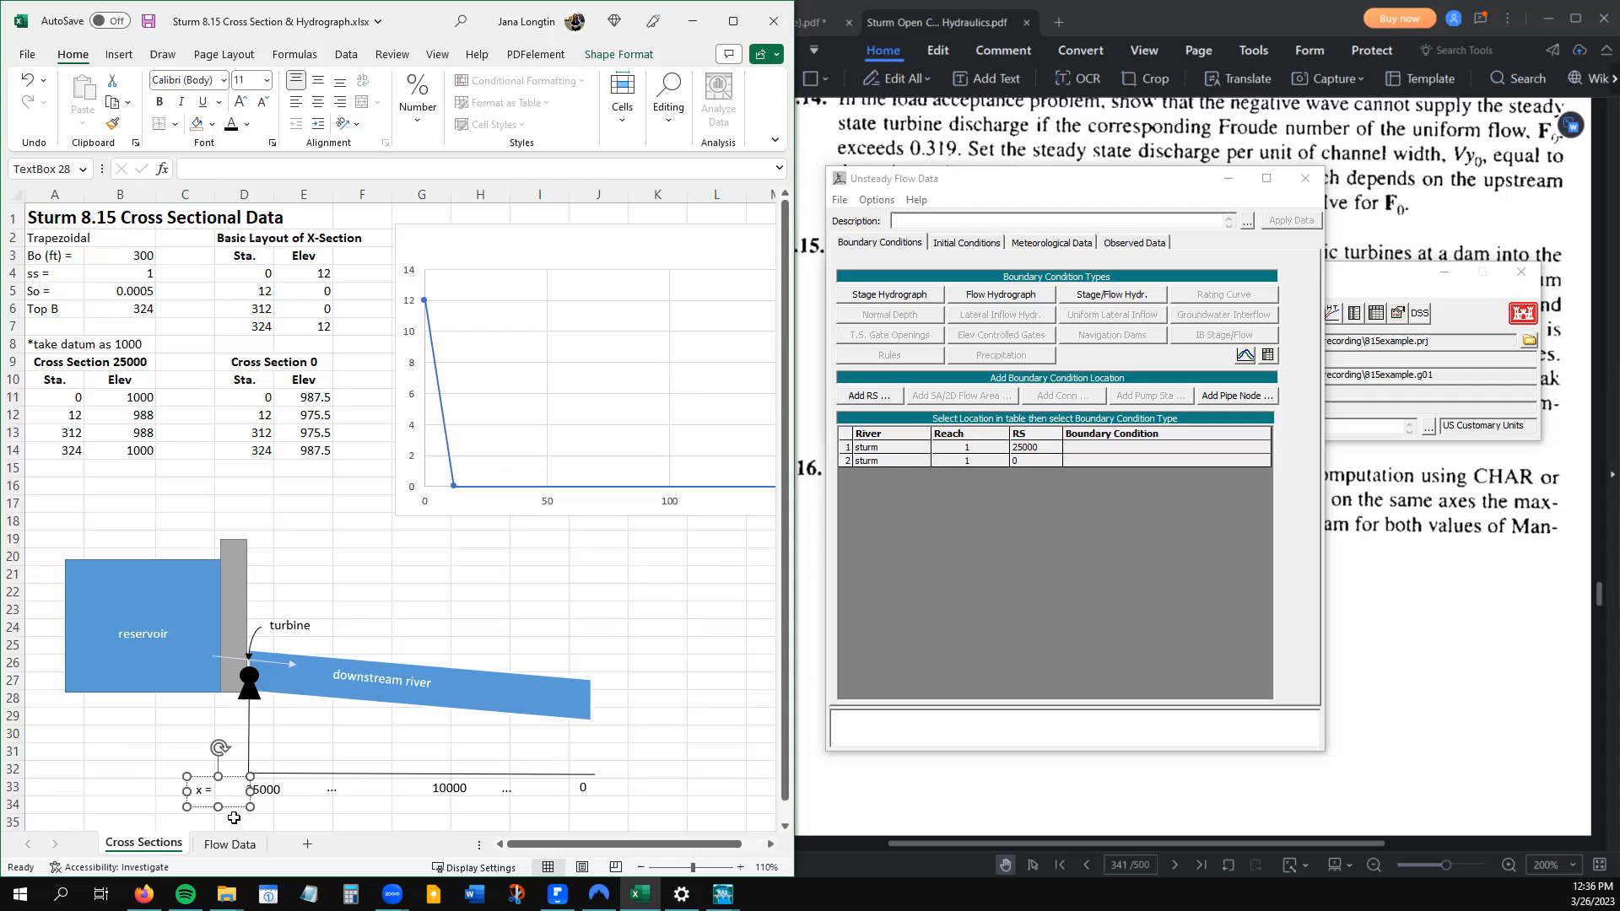
click(276, 807)
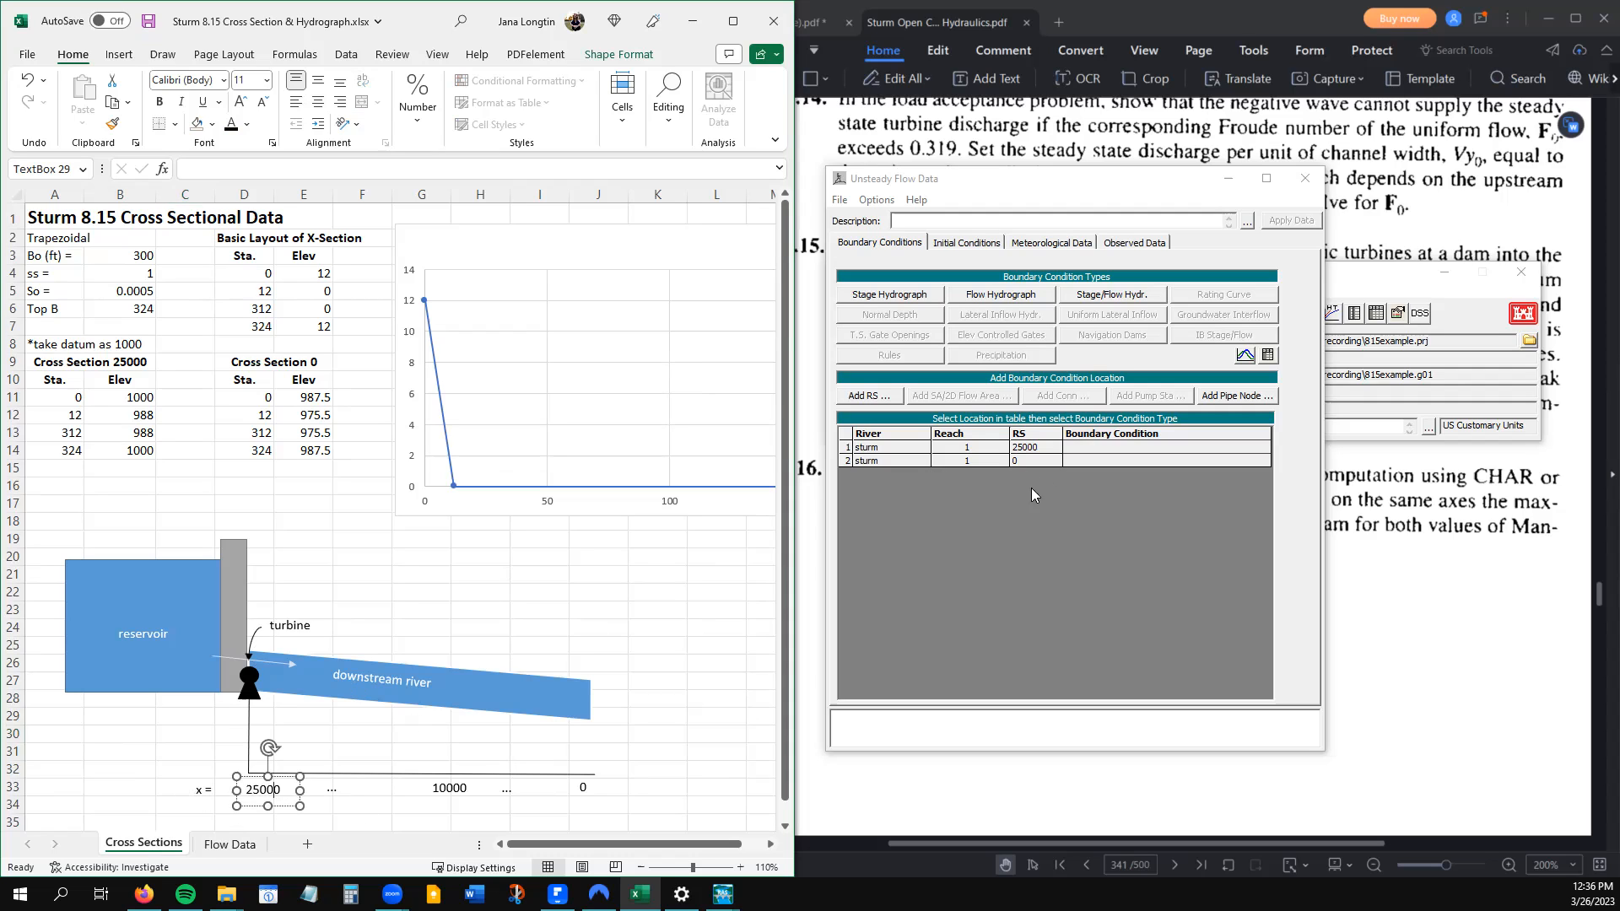
Switch to HEC-RAS and open a flow hydrograph boundary condition for river station 25000
click(1071, 449)
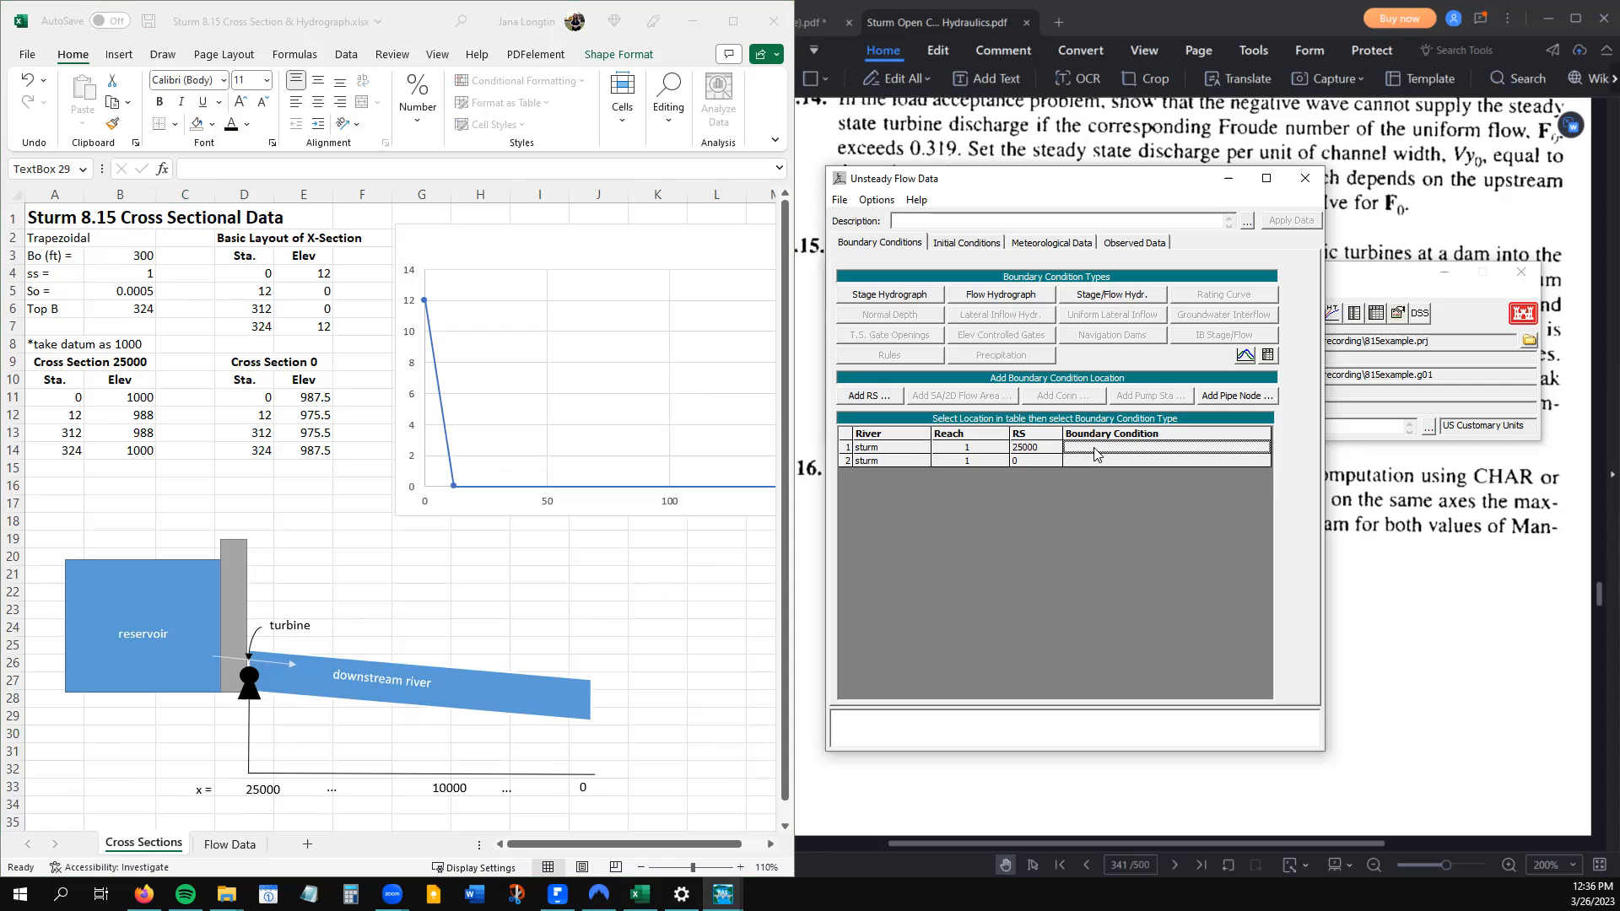
click(968, 296)
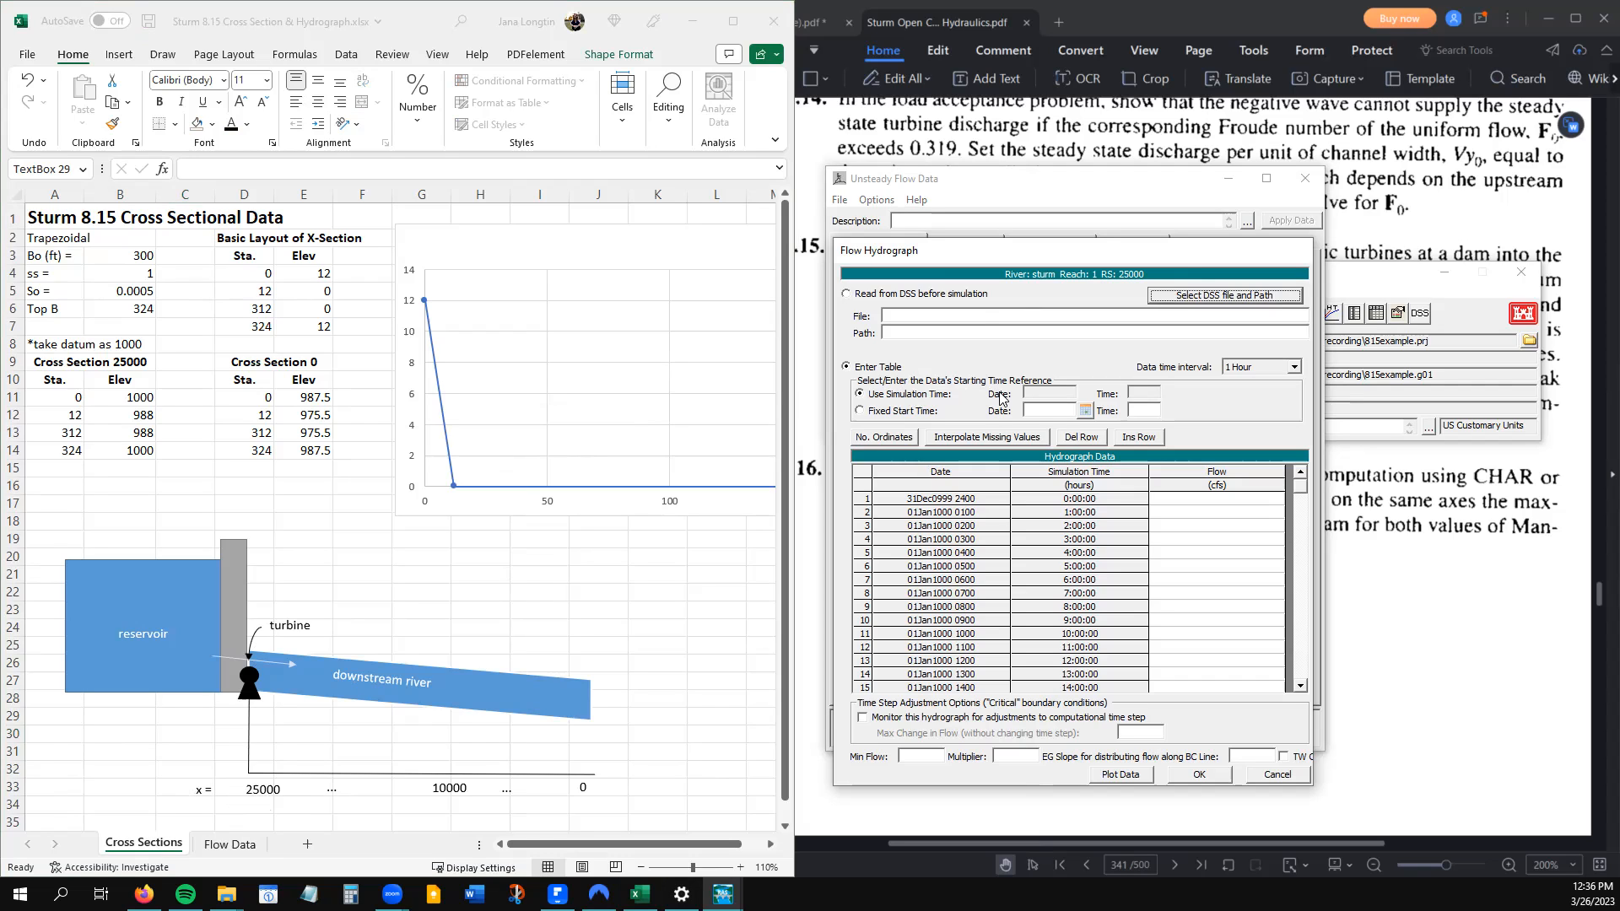
click(1226, 525)
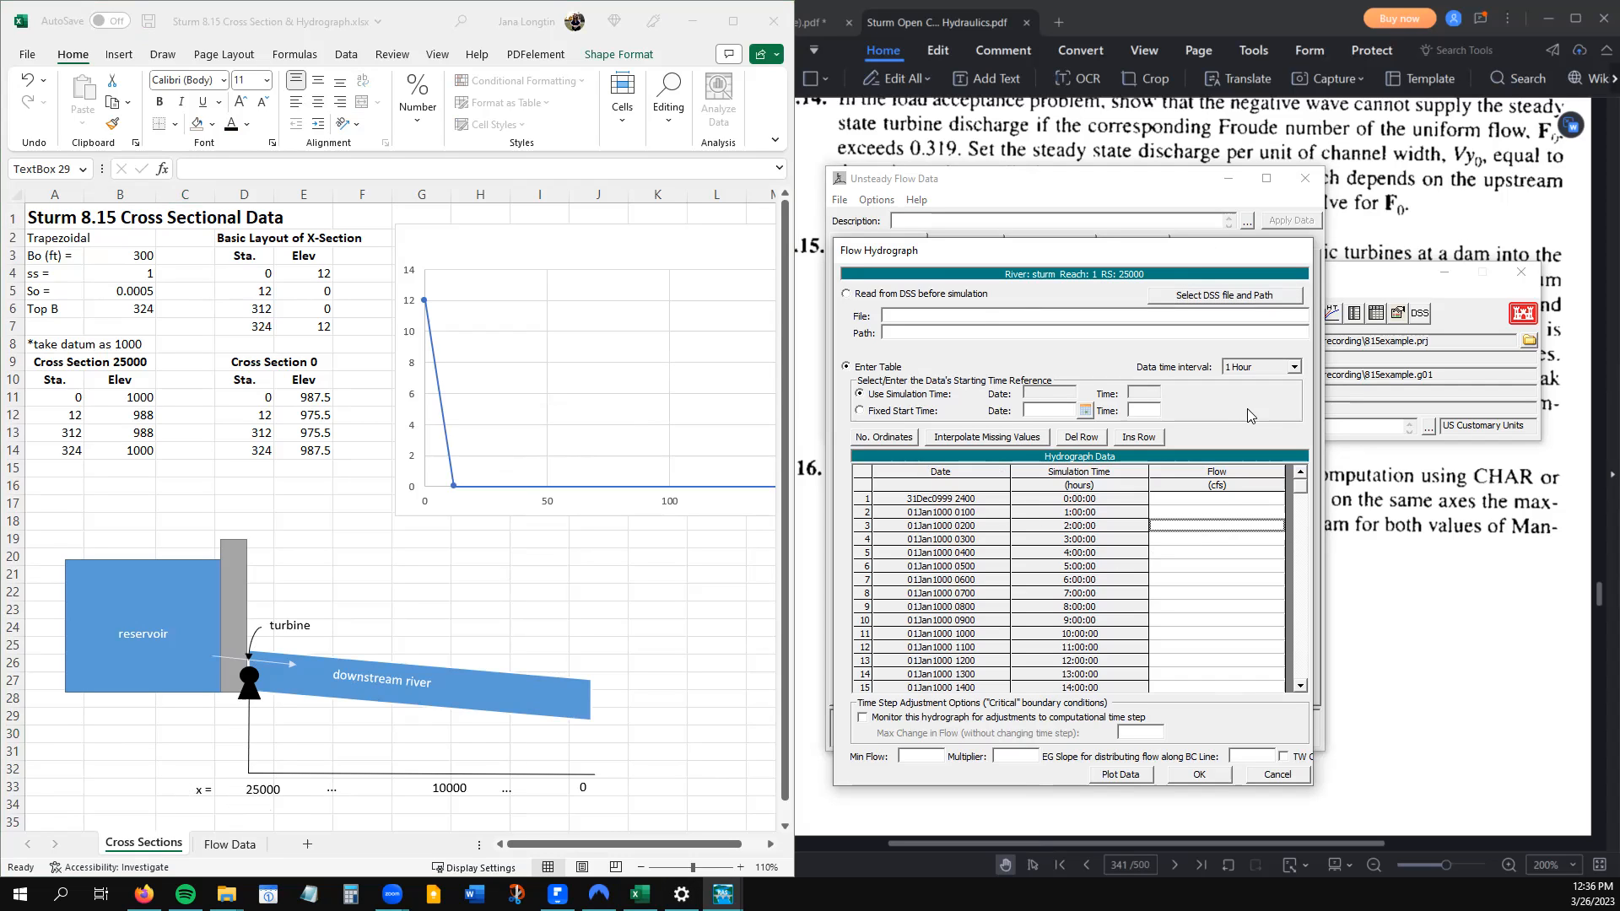
click(1215, 503)
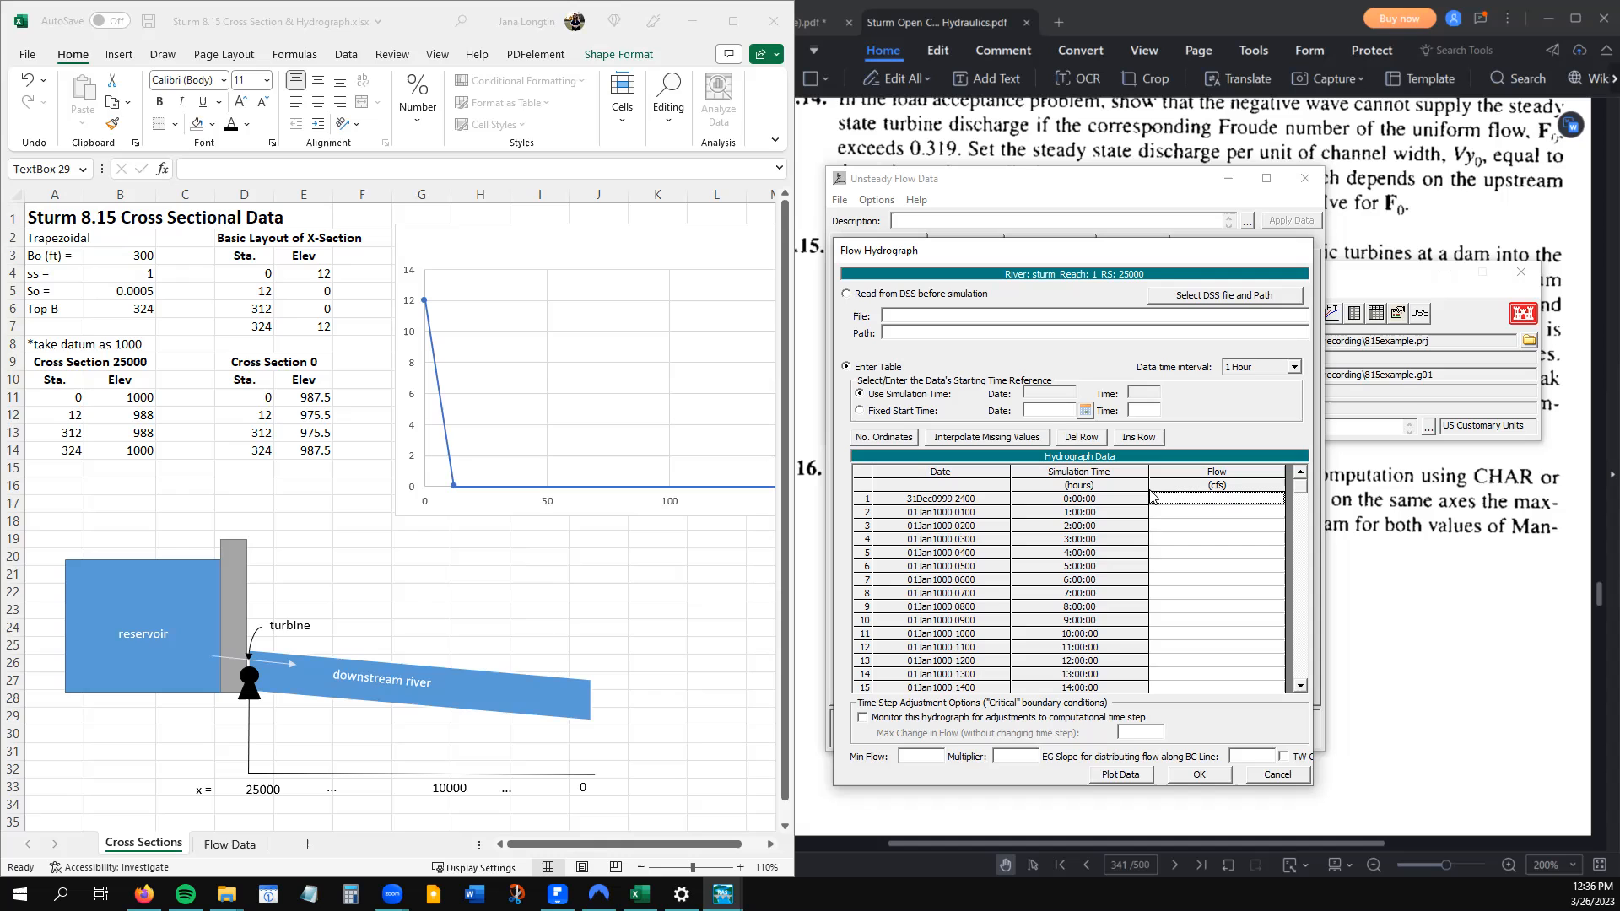
Switch to the workbook's Flow Data sheet and review the time and flow columns
click(230, 845)
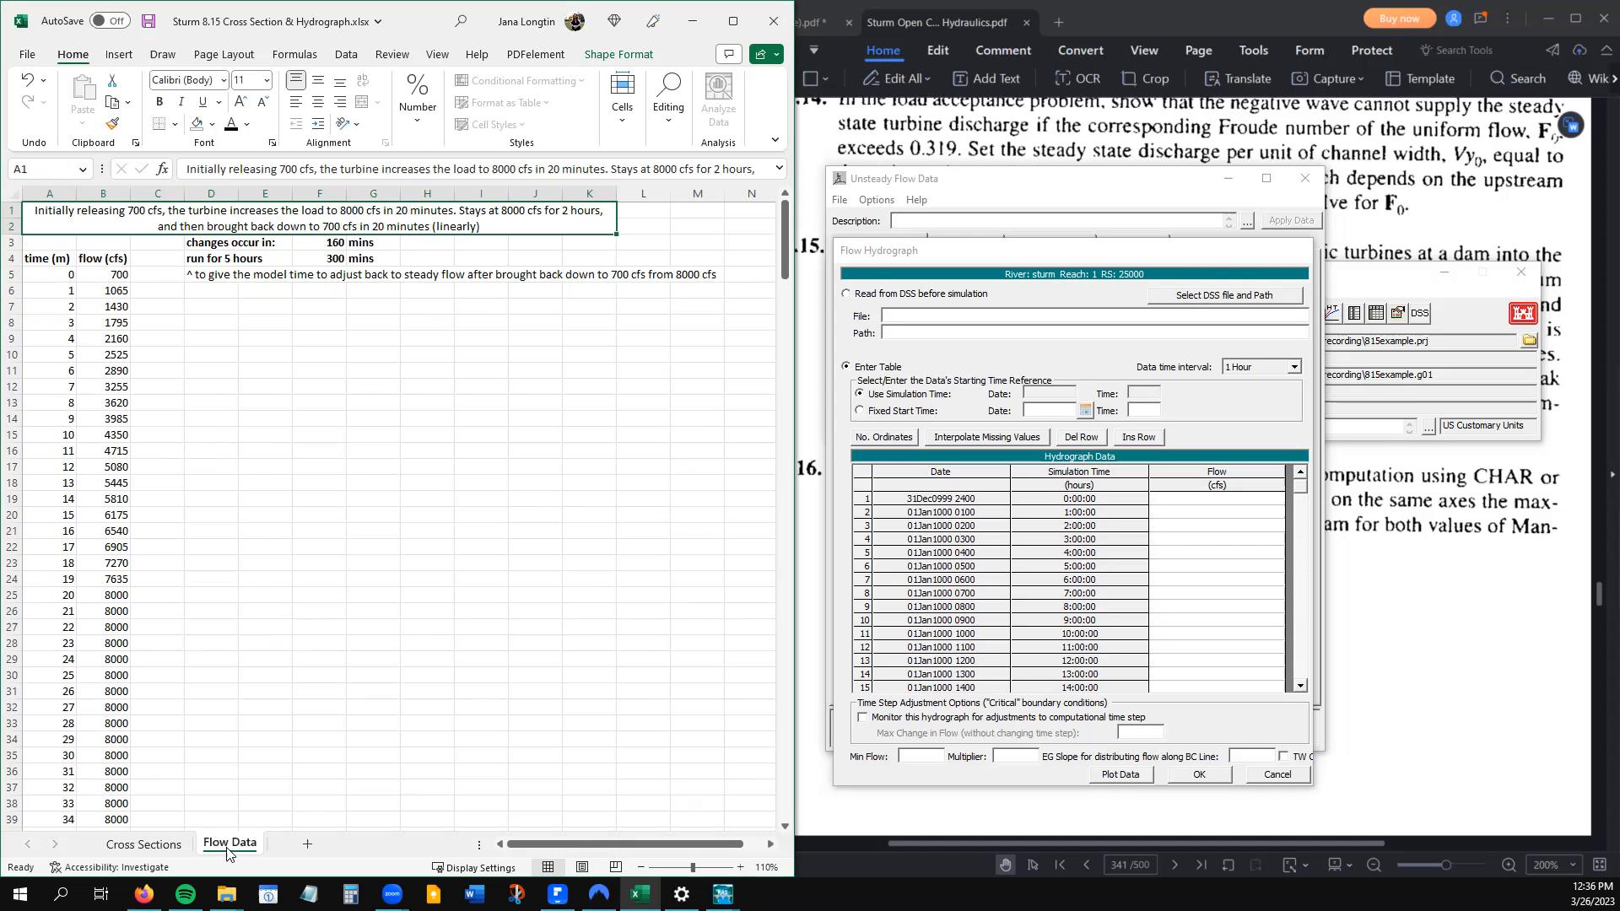
click(54, 274)
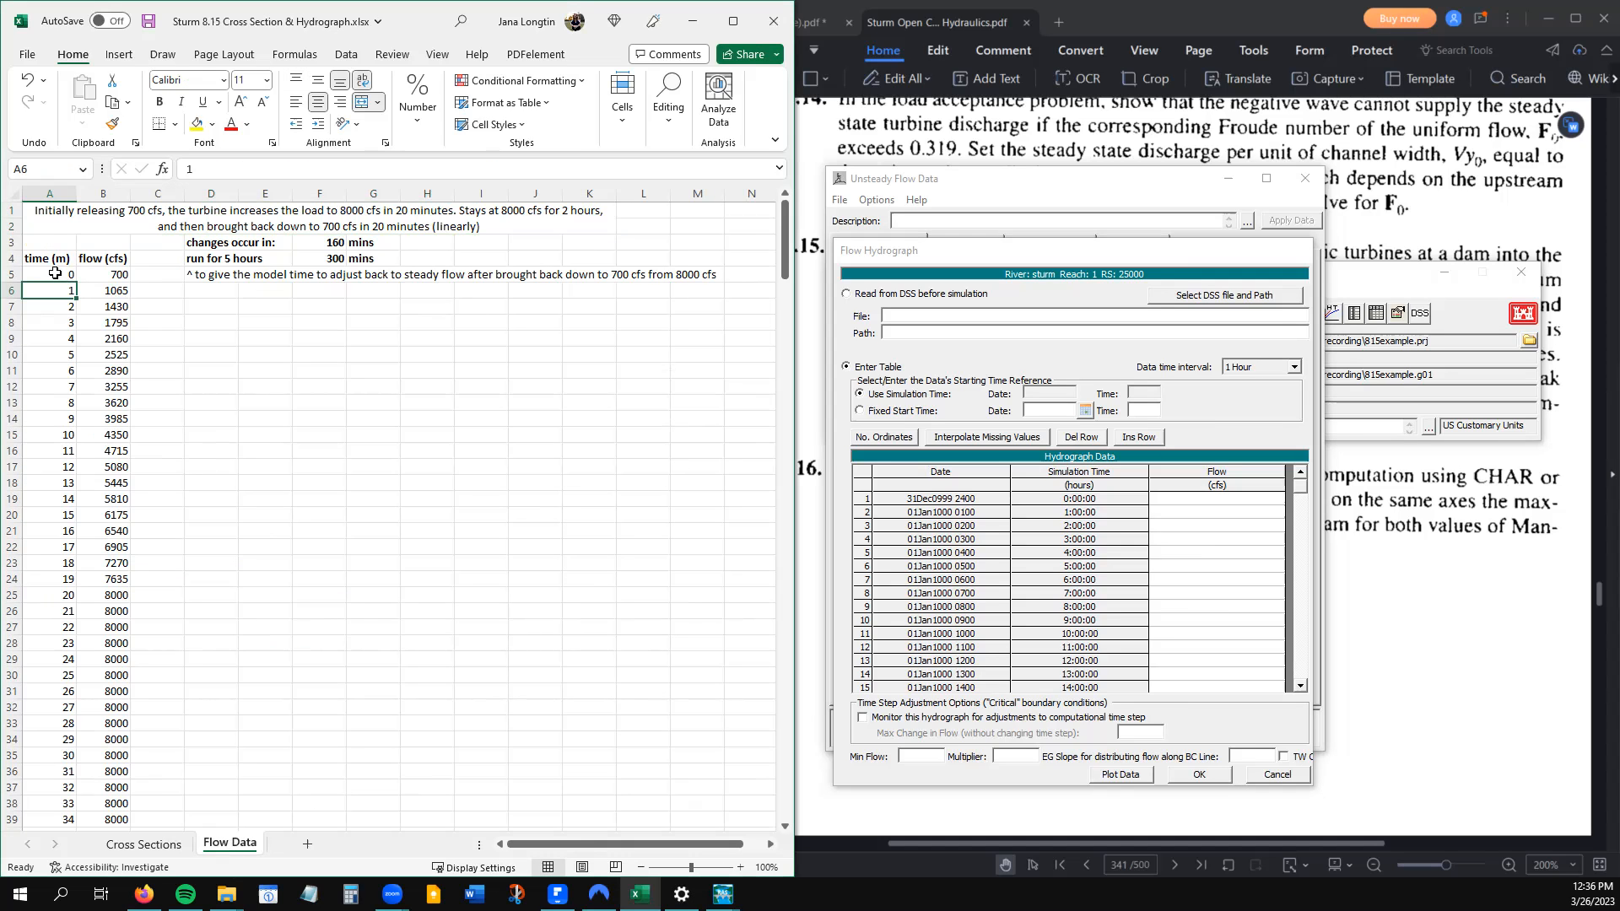
drag(54, 274, 51, 637)
click(109, 585)
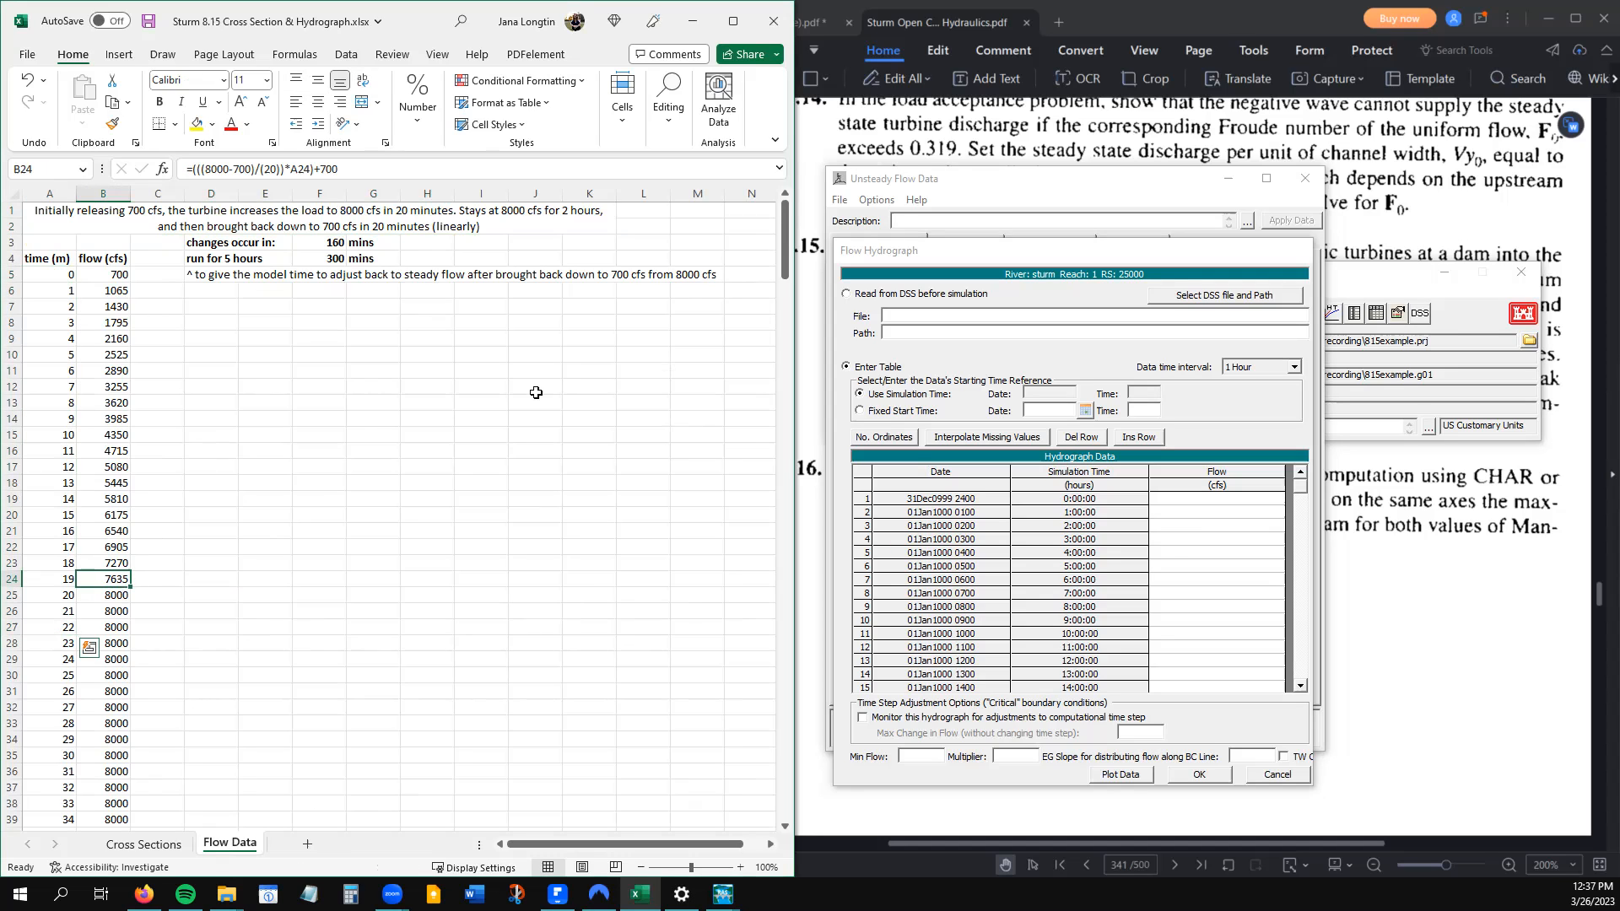
Set the data time interval of the station 25000 flow hydrograph to 1 Minute in HEC-RAS
click(1086, 506)
click(1089, 497)
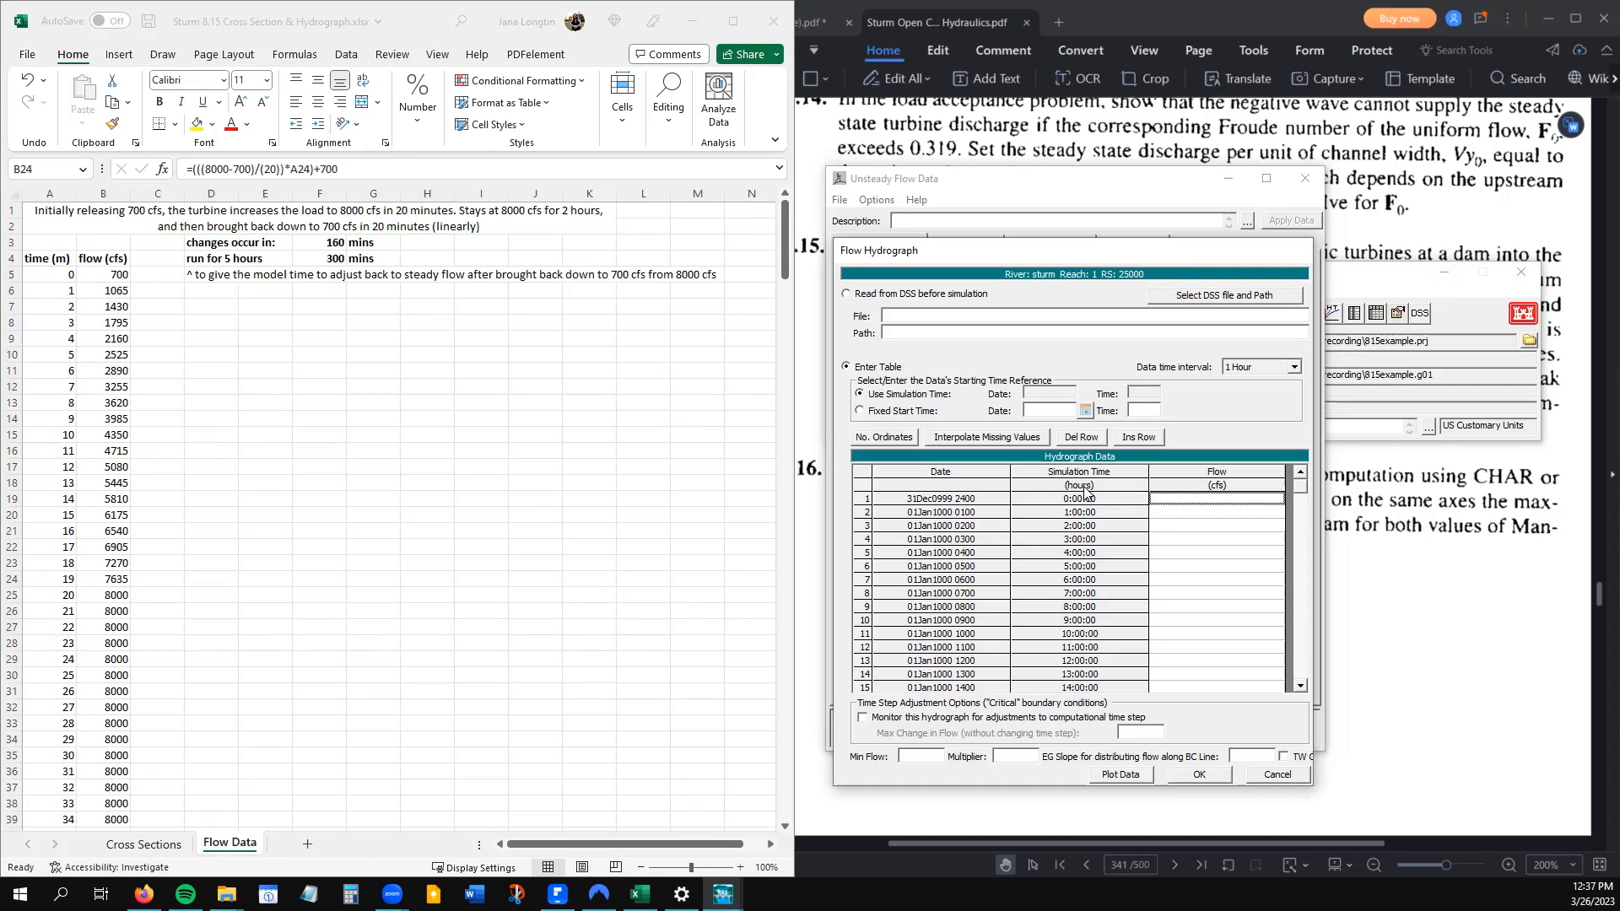
click(1295, 368)
click(1296, 385)
click(1299, 385)
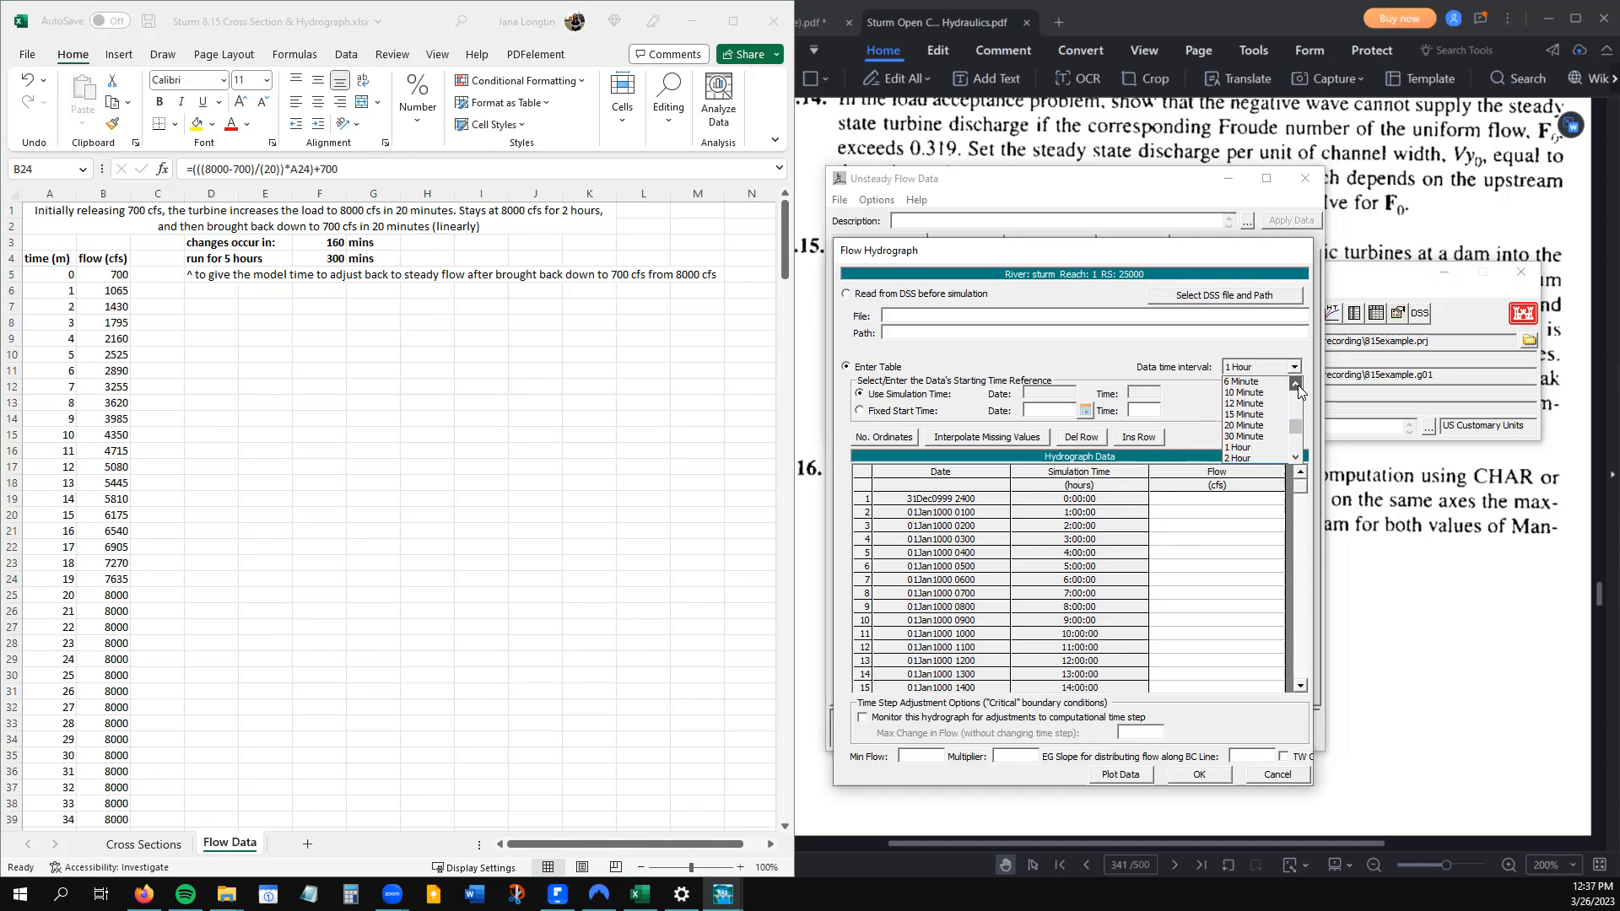
click(1297, 385)
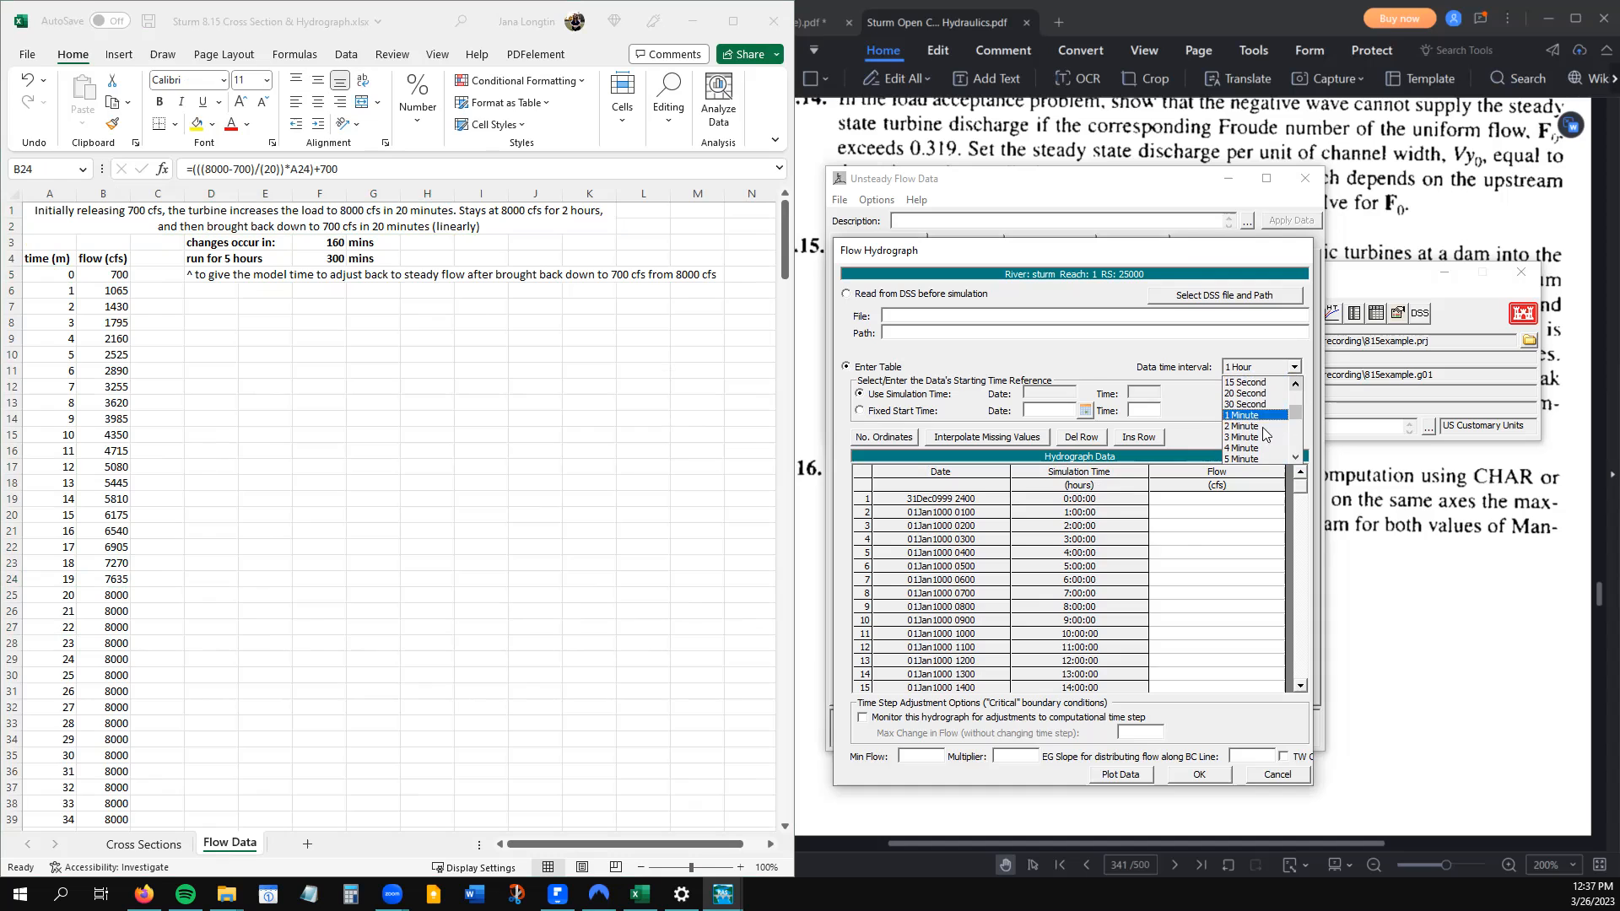
click(1249, 415)
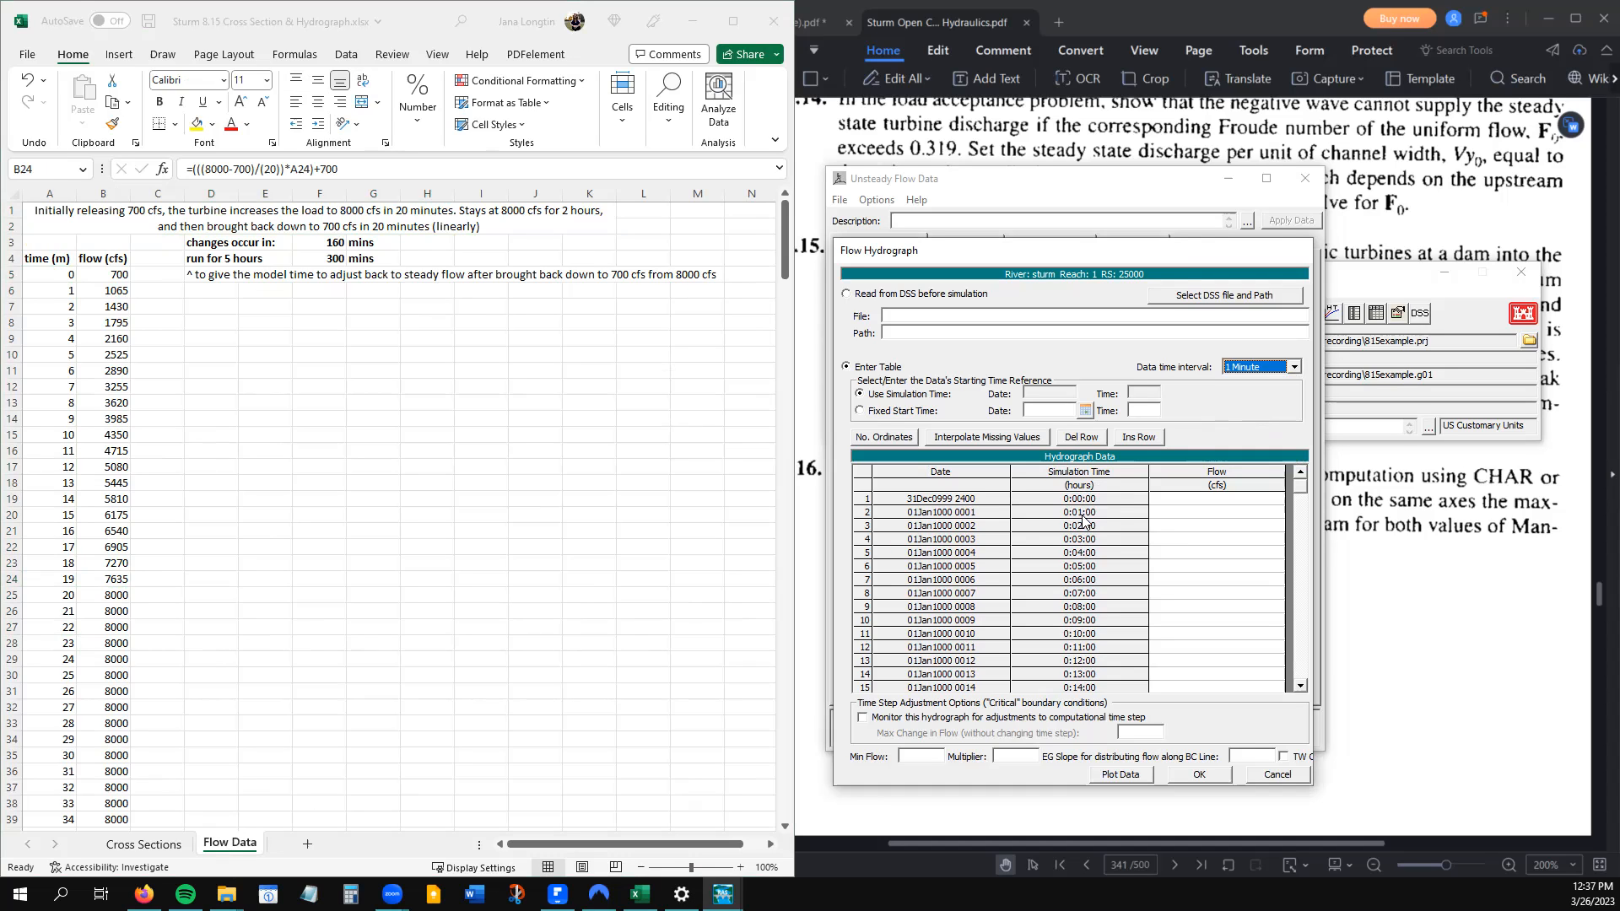
Try a 2 Minute data time interval, restore 1 Minute, and select the first flow cell
click(1294, 367)
click(1258, 394)
click(1294, 368)
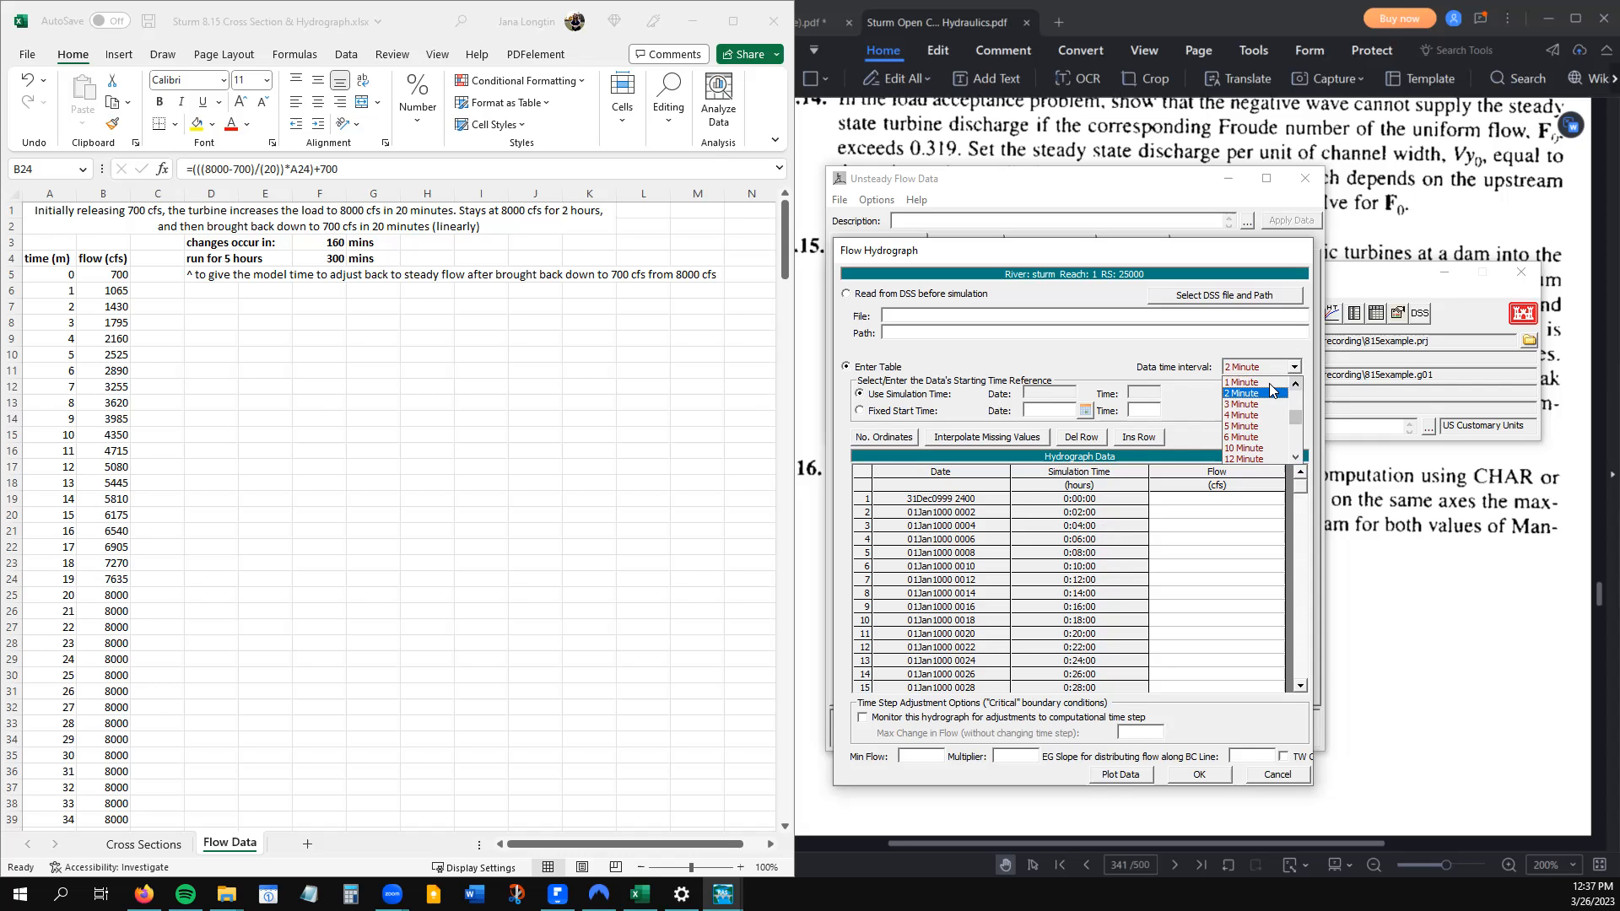
click(1269, 384)
click(1217, 497)
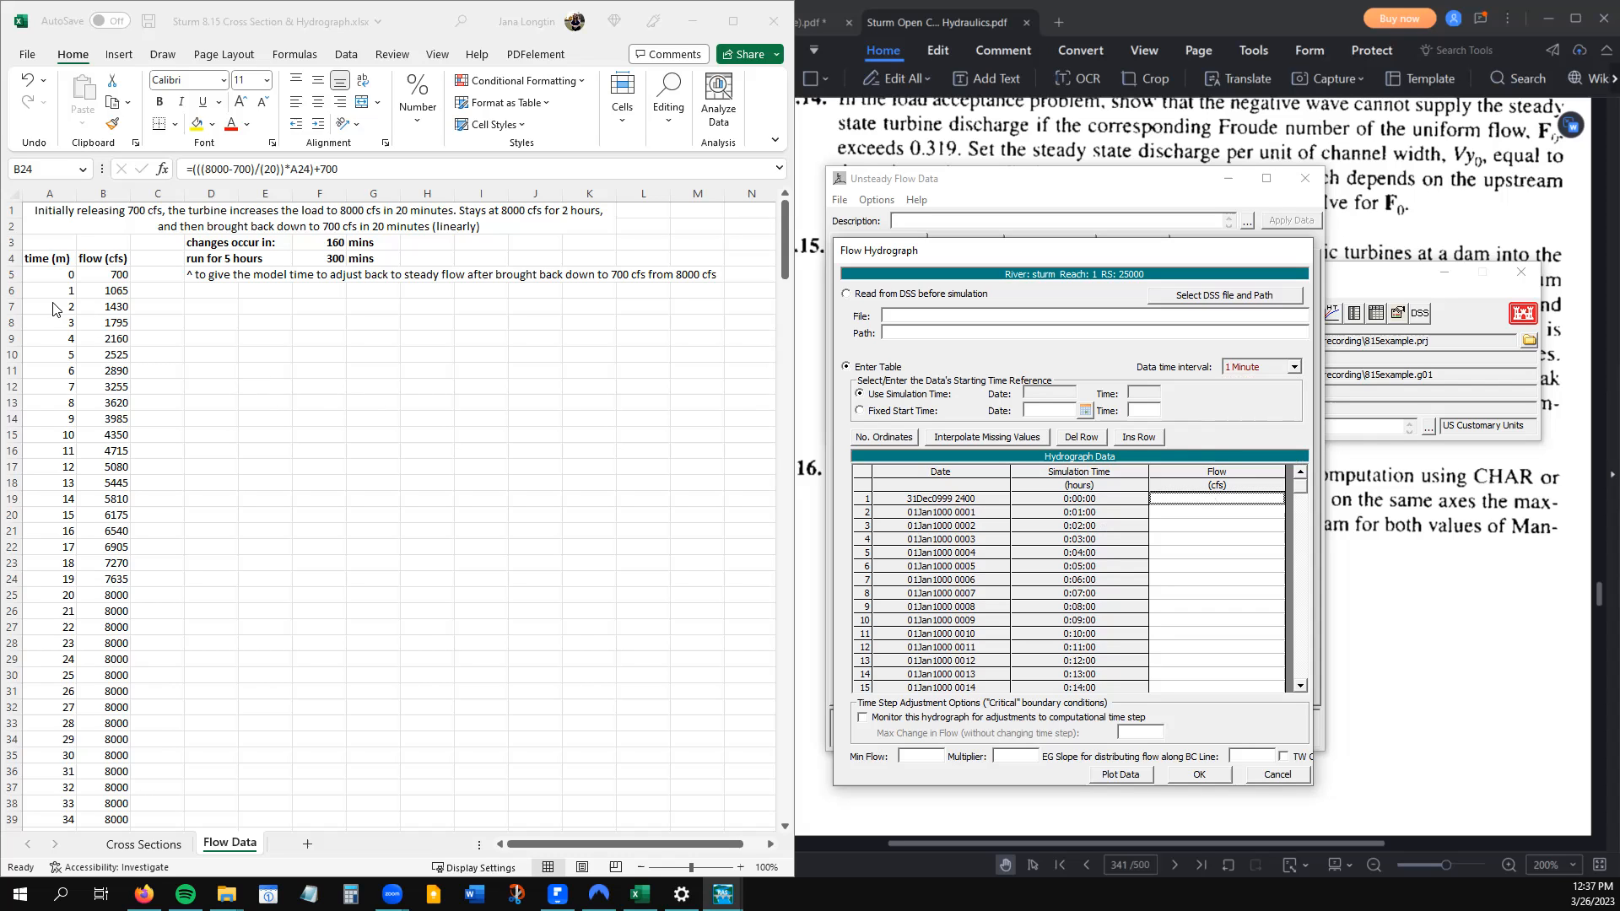
Try copying the workbook's time and flow columns from row 5 down into the station 25000 hydrograph's flow column, and check the pasted values
drag(45, 277, 93, 277)
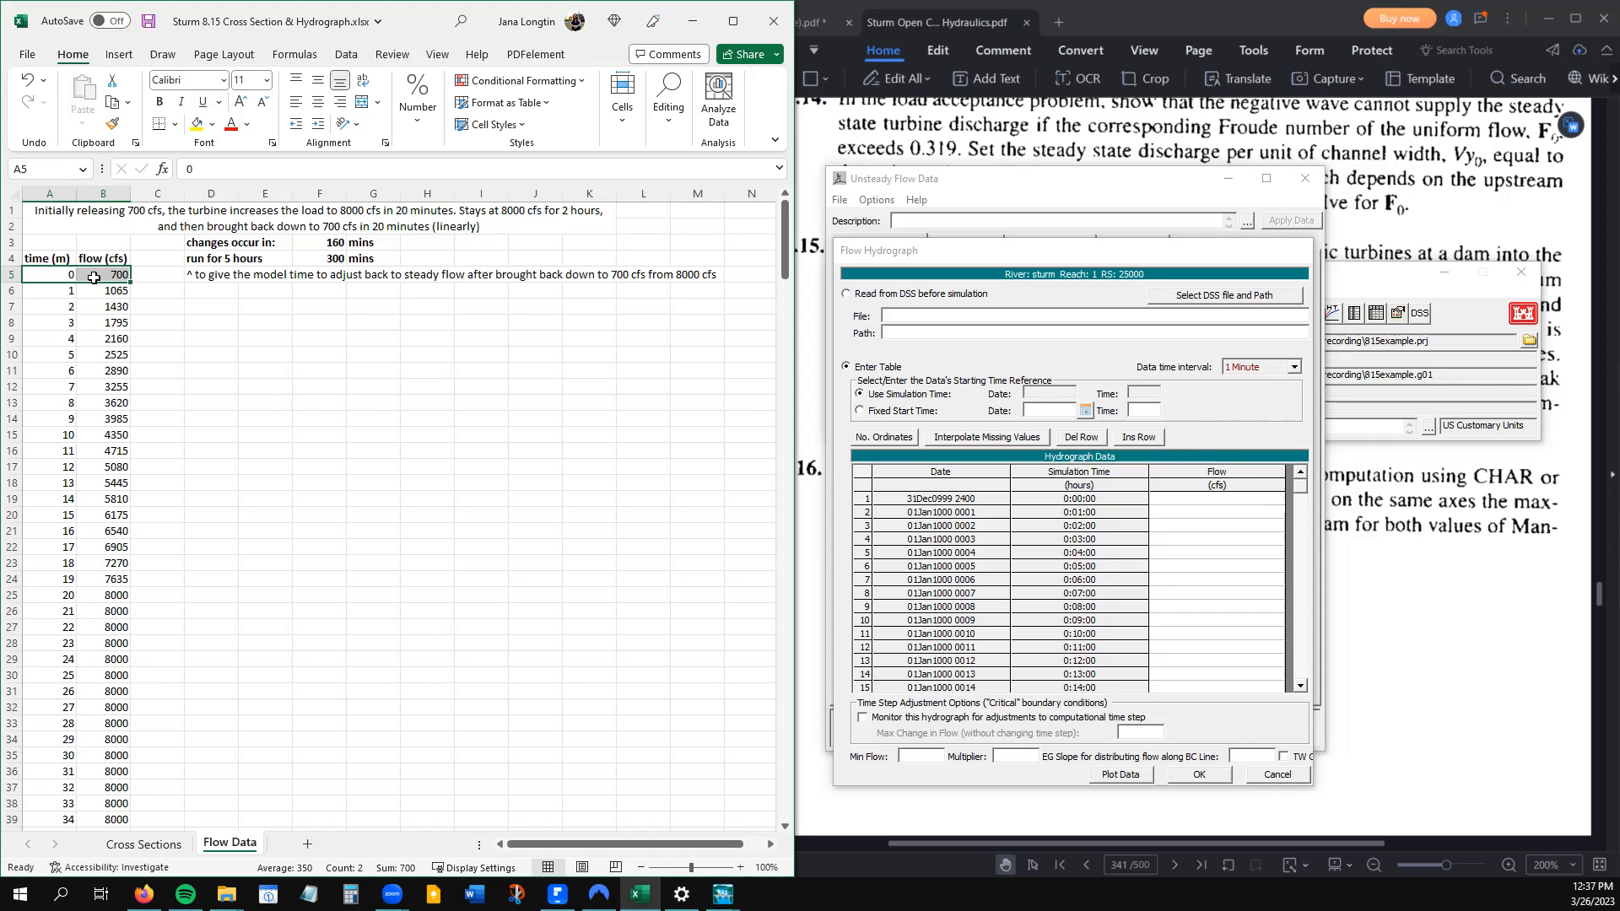
key(ctrl+shift+Down)
key(ctrl+c)
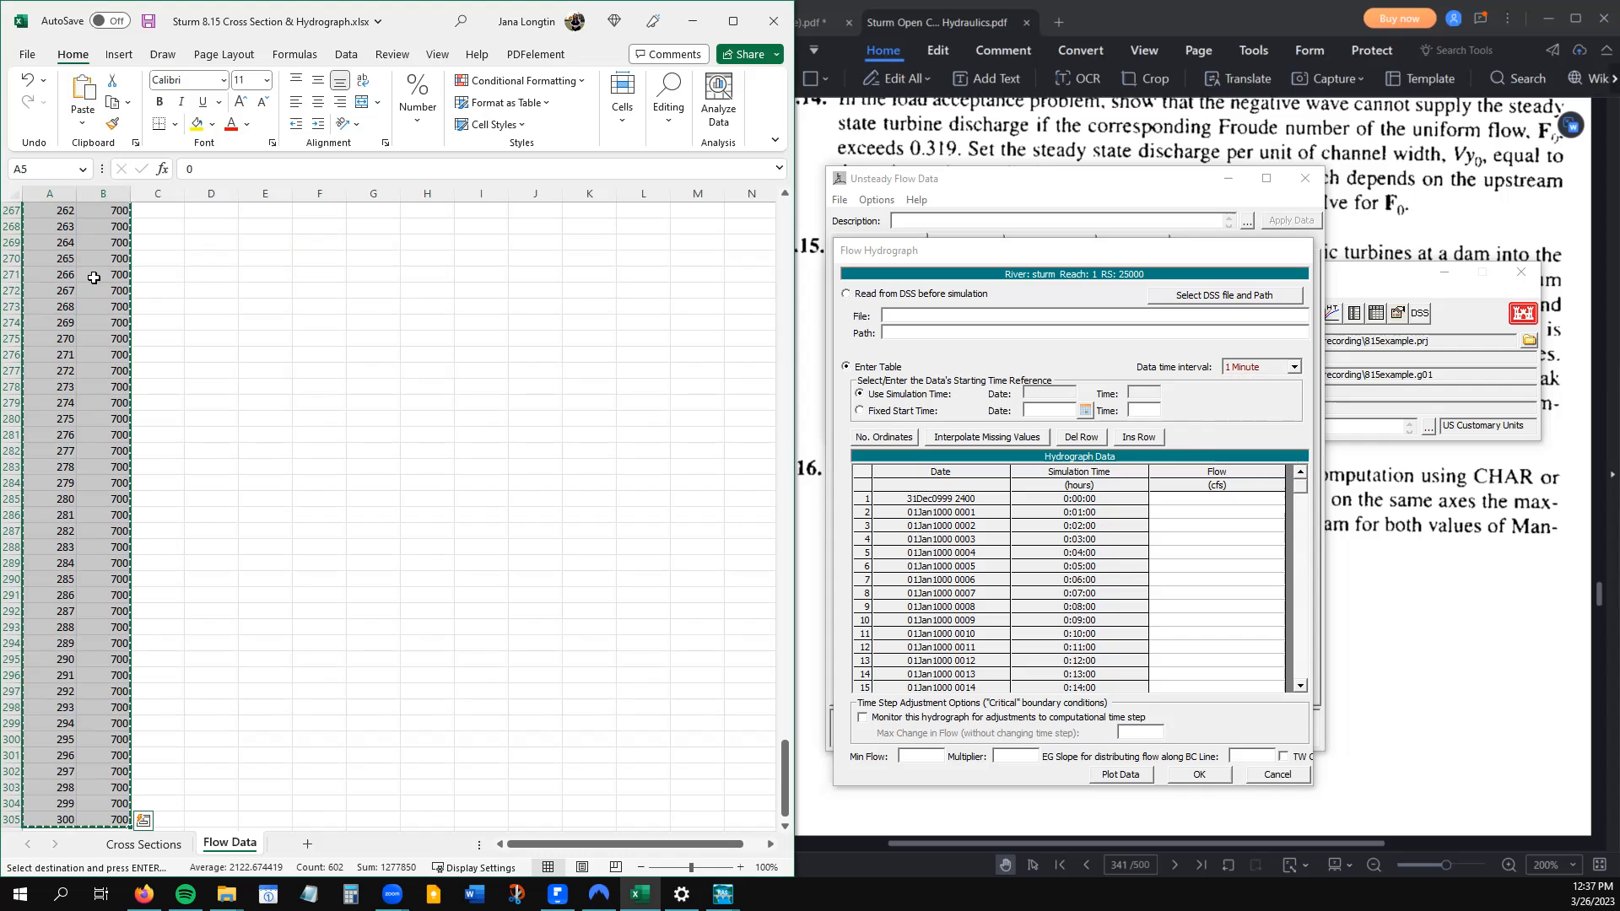
click(1205, 500)
key(ctrl+shift+Down)
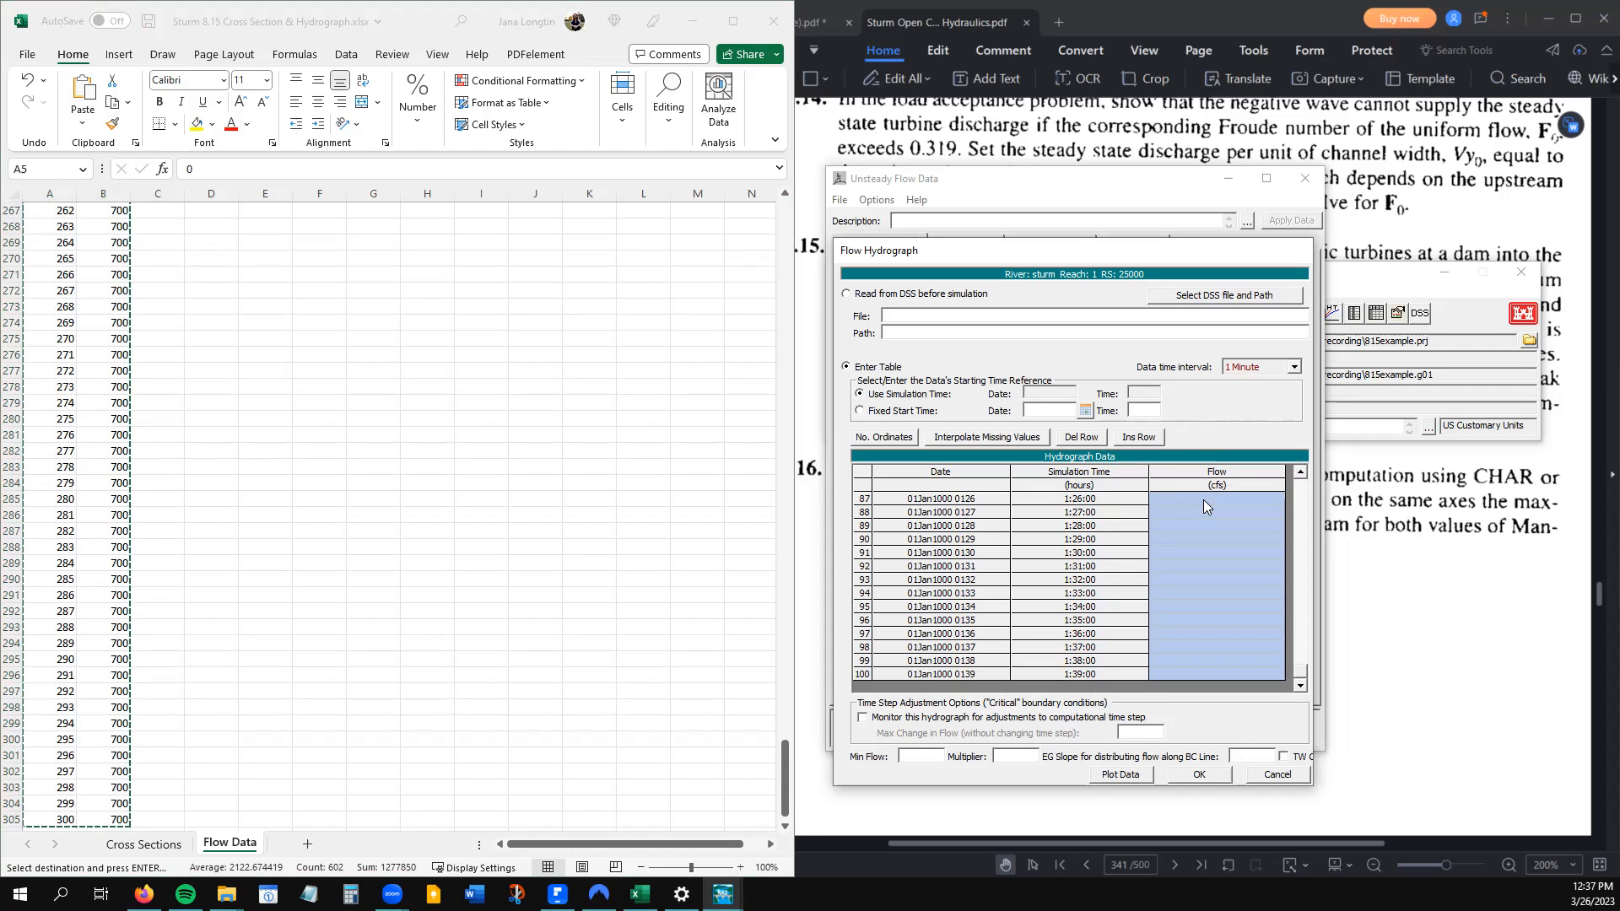
key(ctrl+v)
click(1204, 500)
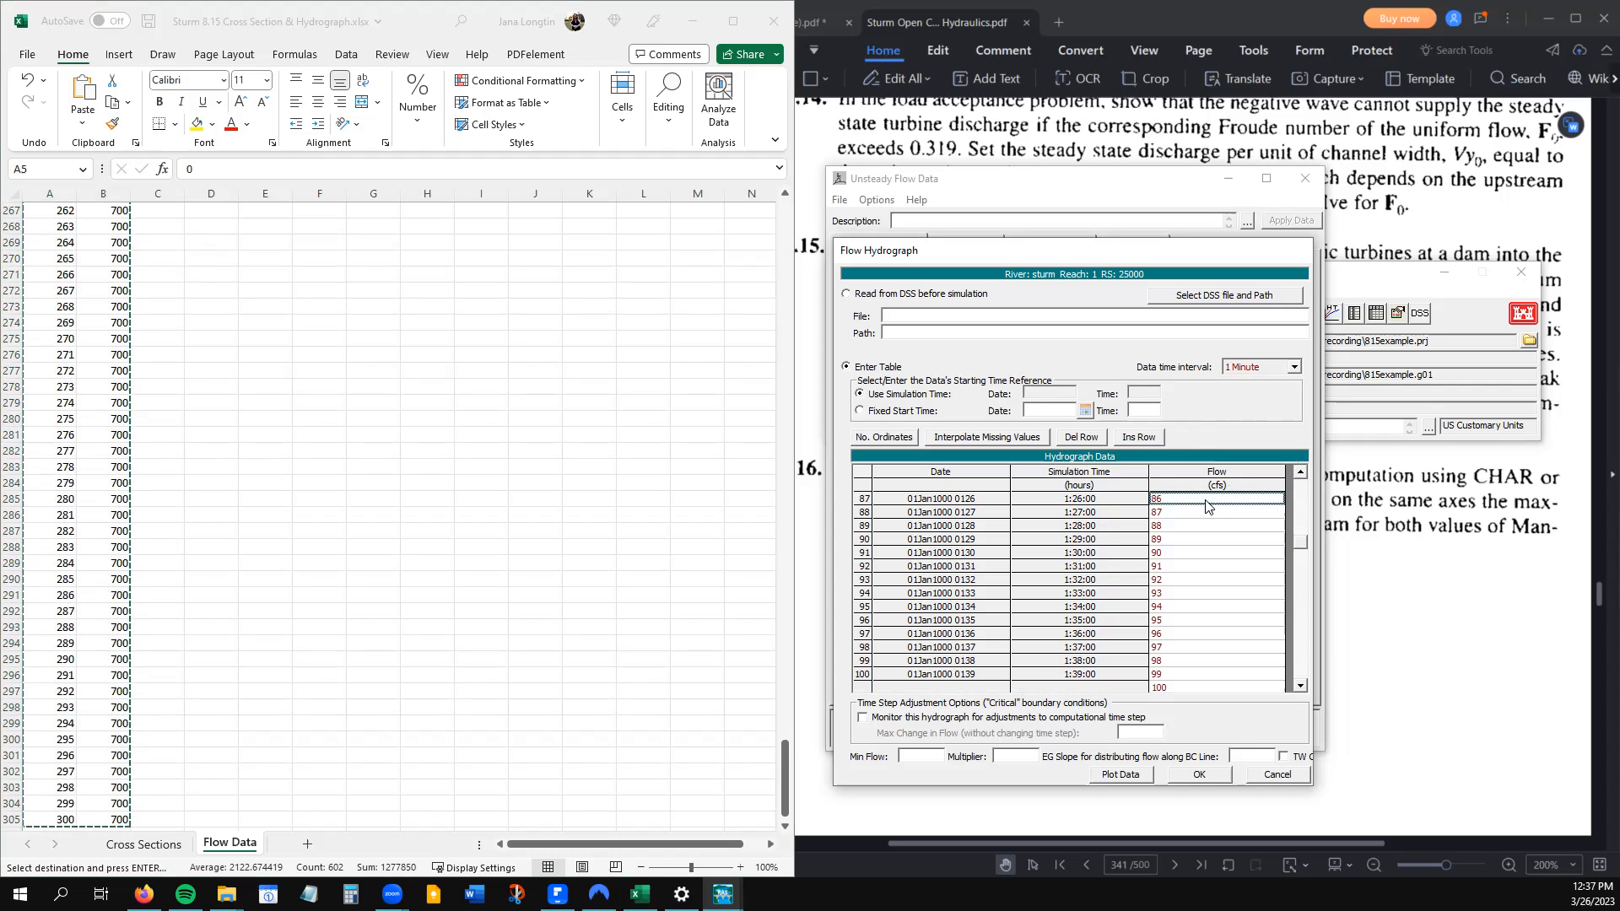
drag(1299, 543, 1299, 558)
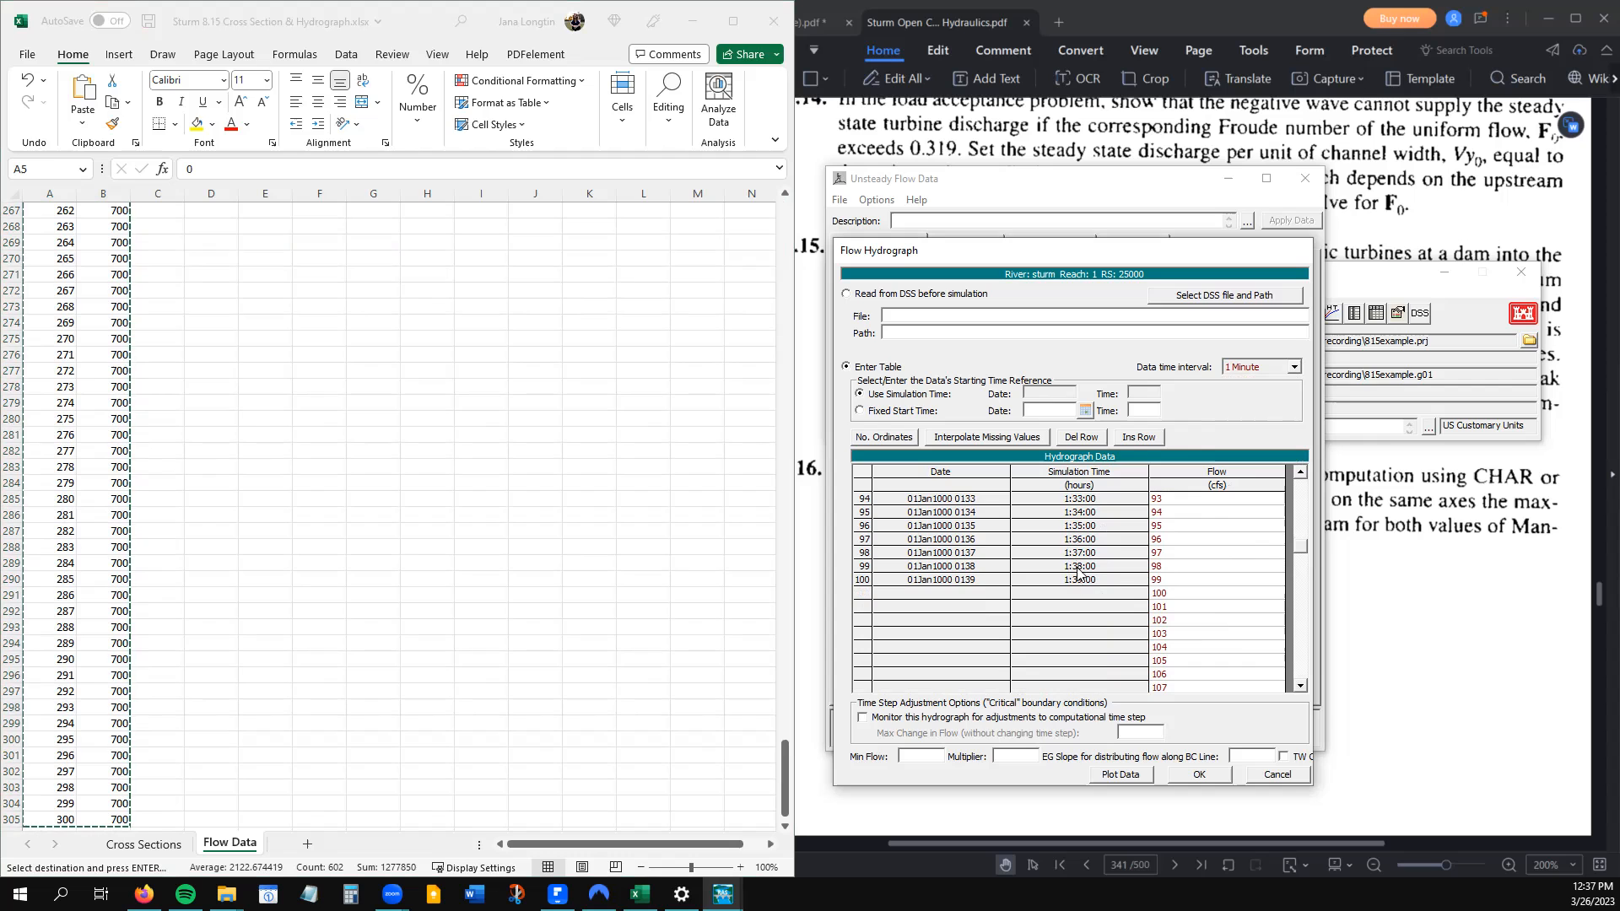
drag(1301, 550, 1300, 473)
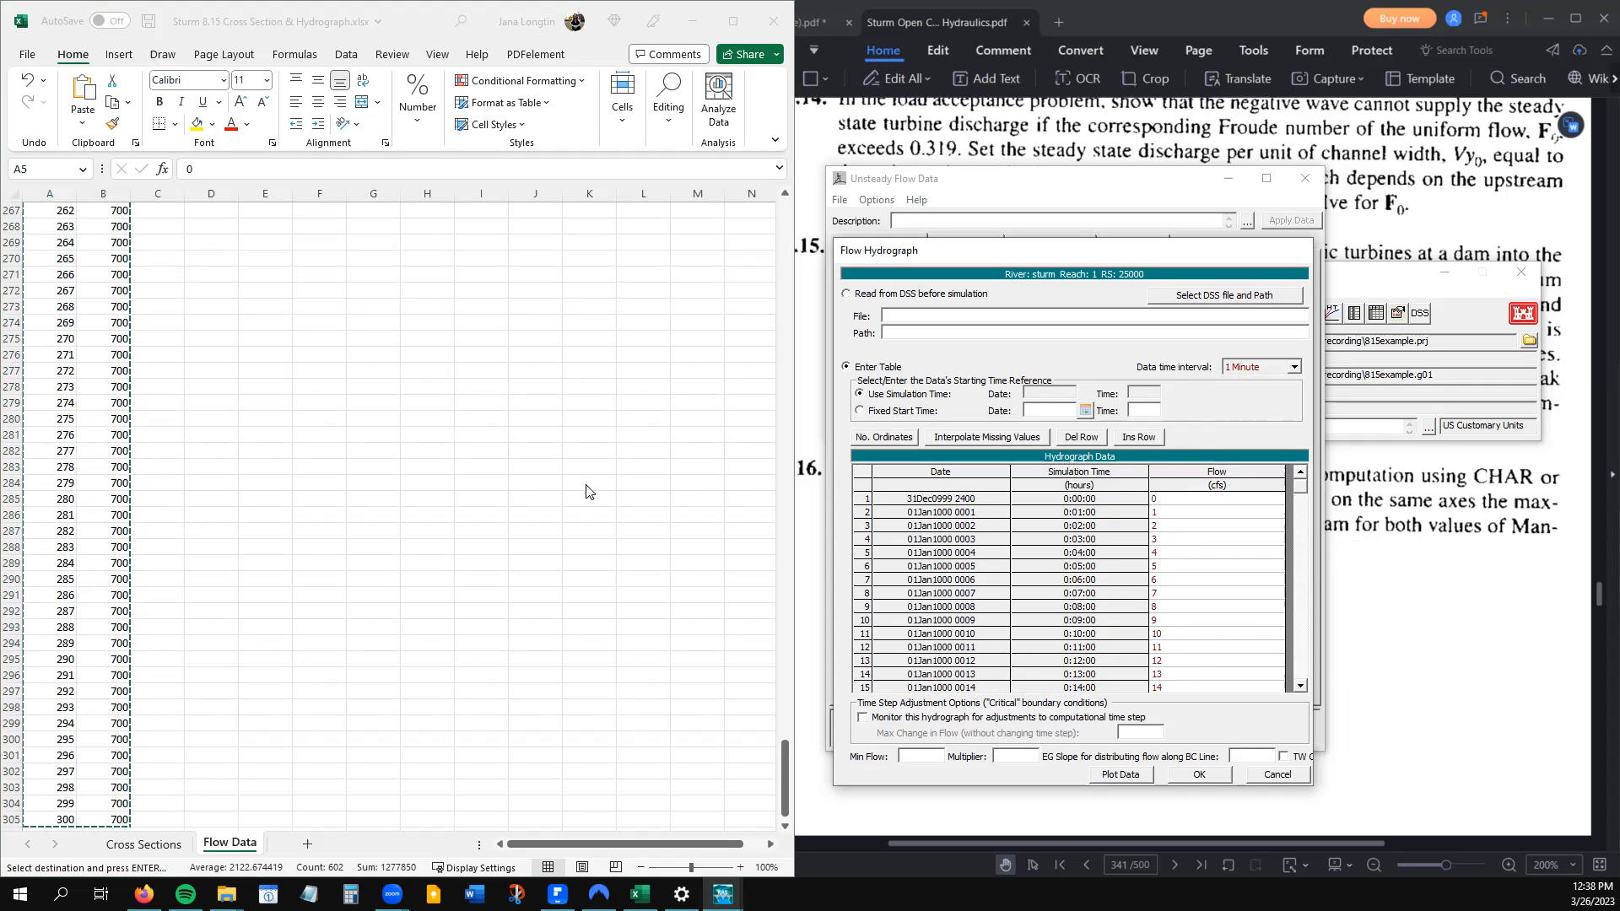
Copy only the workbook's flow values from B5 down and paste them over the station 25000 hydrograph's flow column
scroll(310, 418, up, 5)
scroll(310, 418, up, 20)
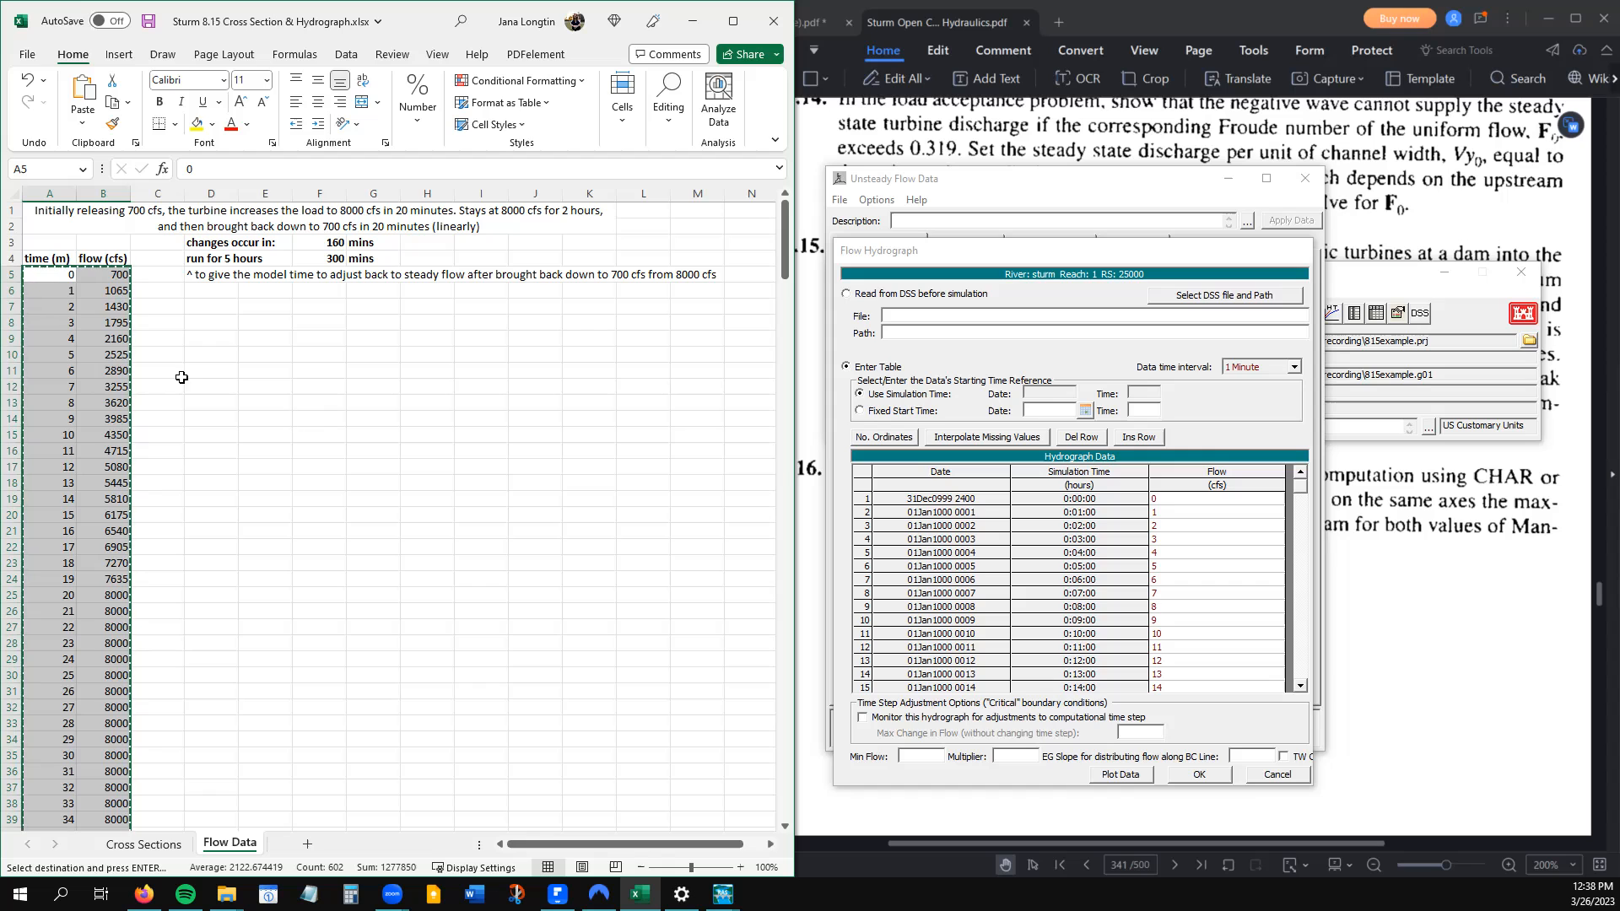
click(154, 368)
click(108, 275)
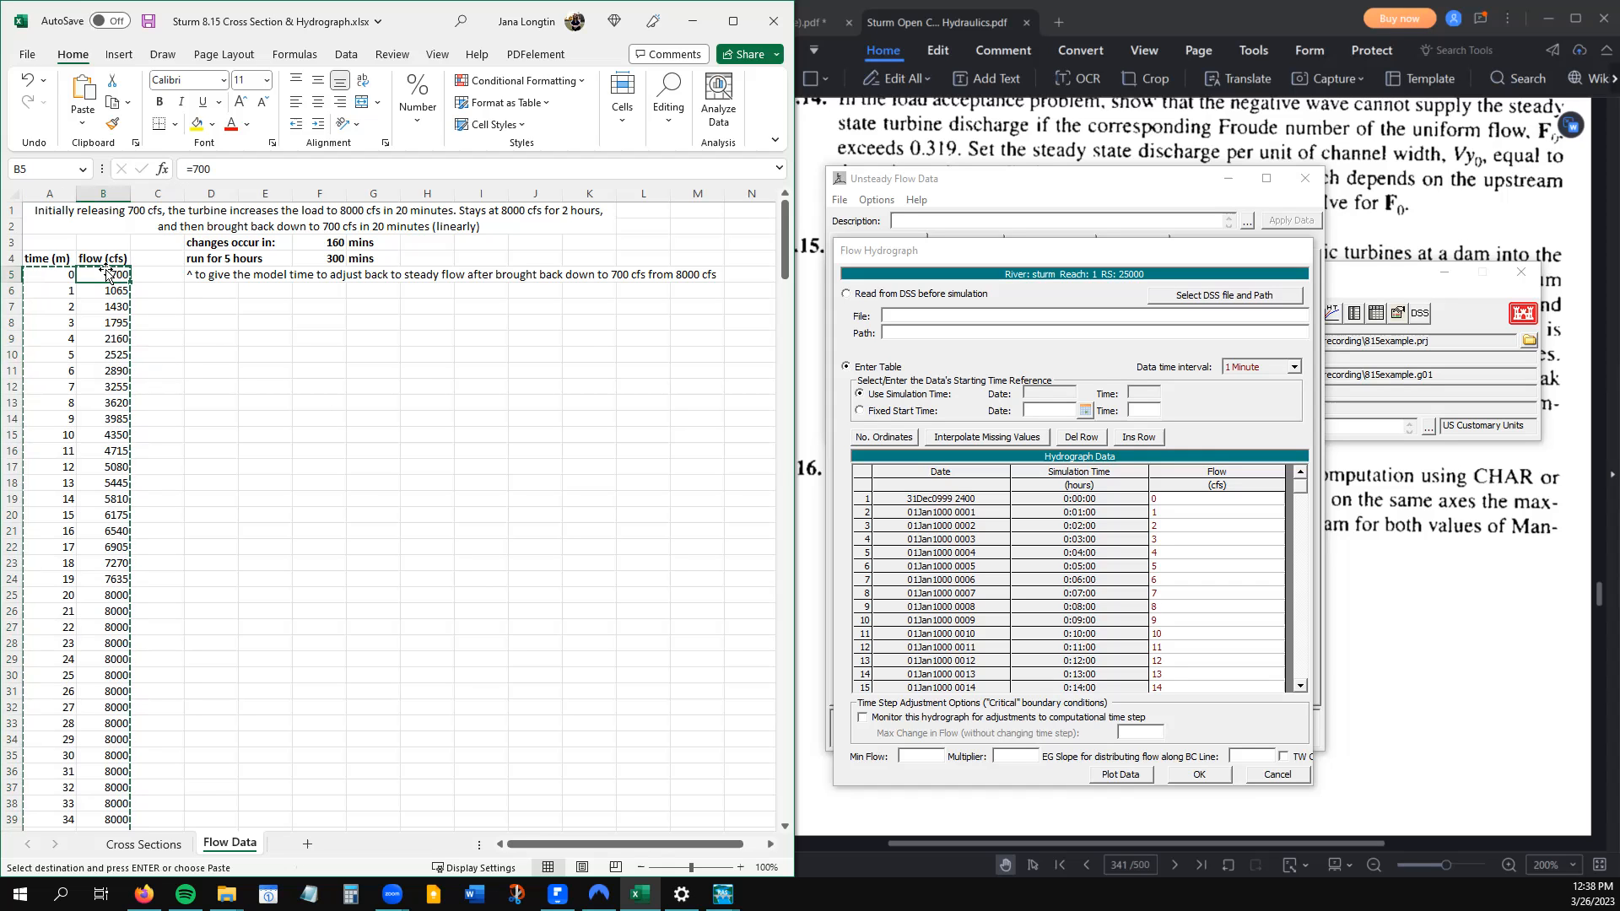
key(ctrl+shift+Down)
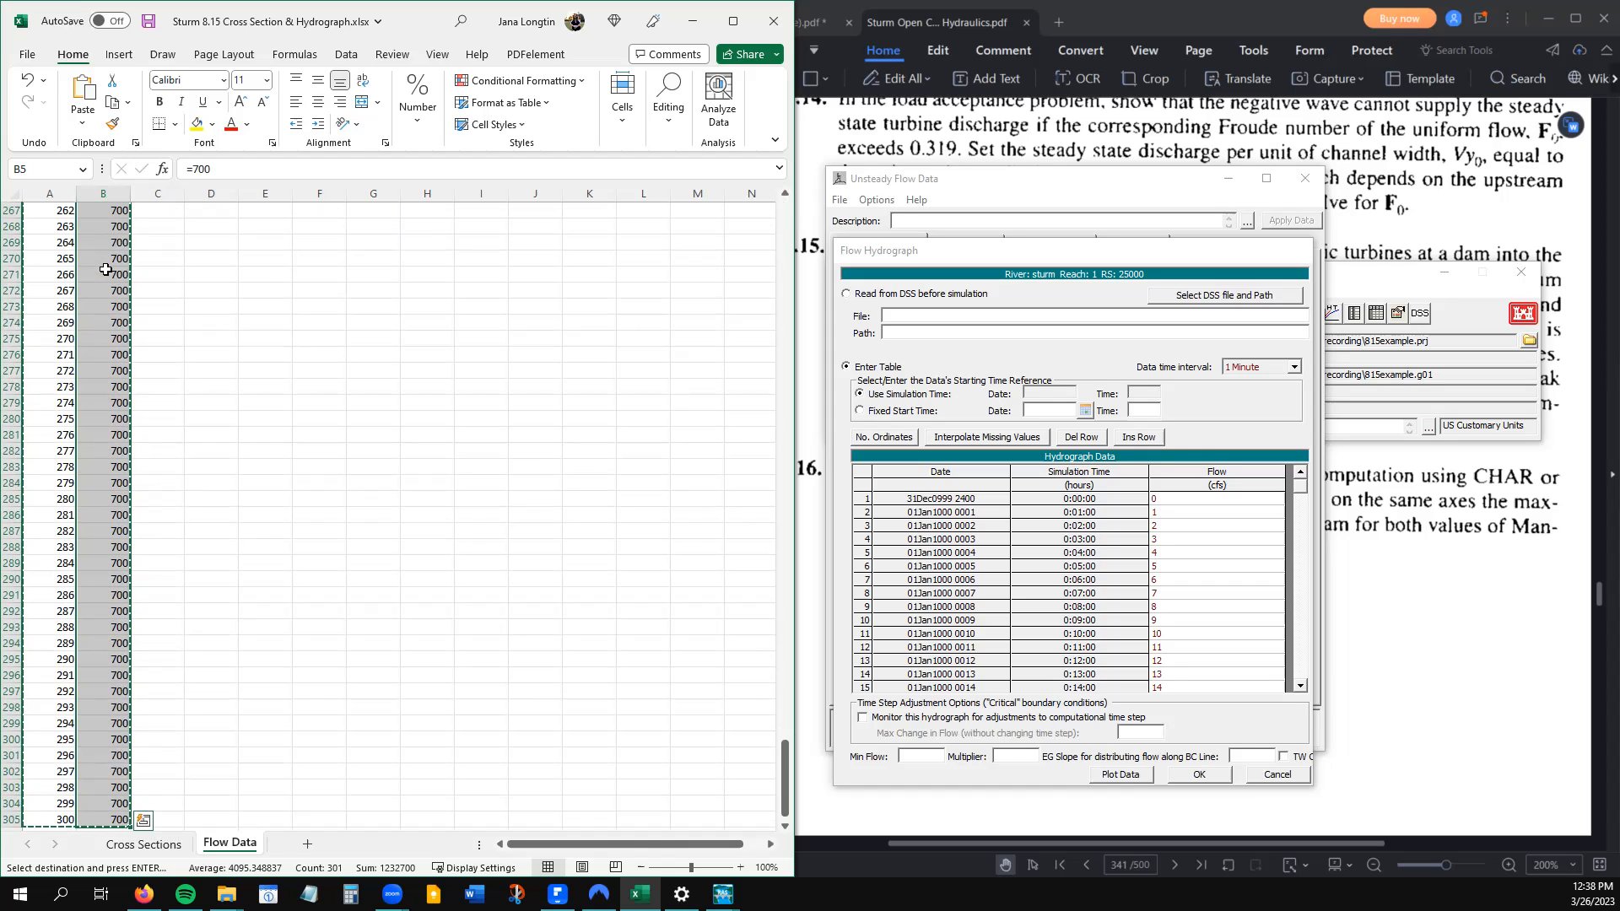
click(1191, 500)
key(ctrl+v)
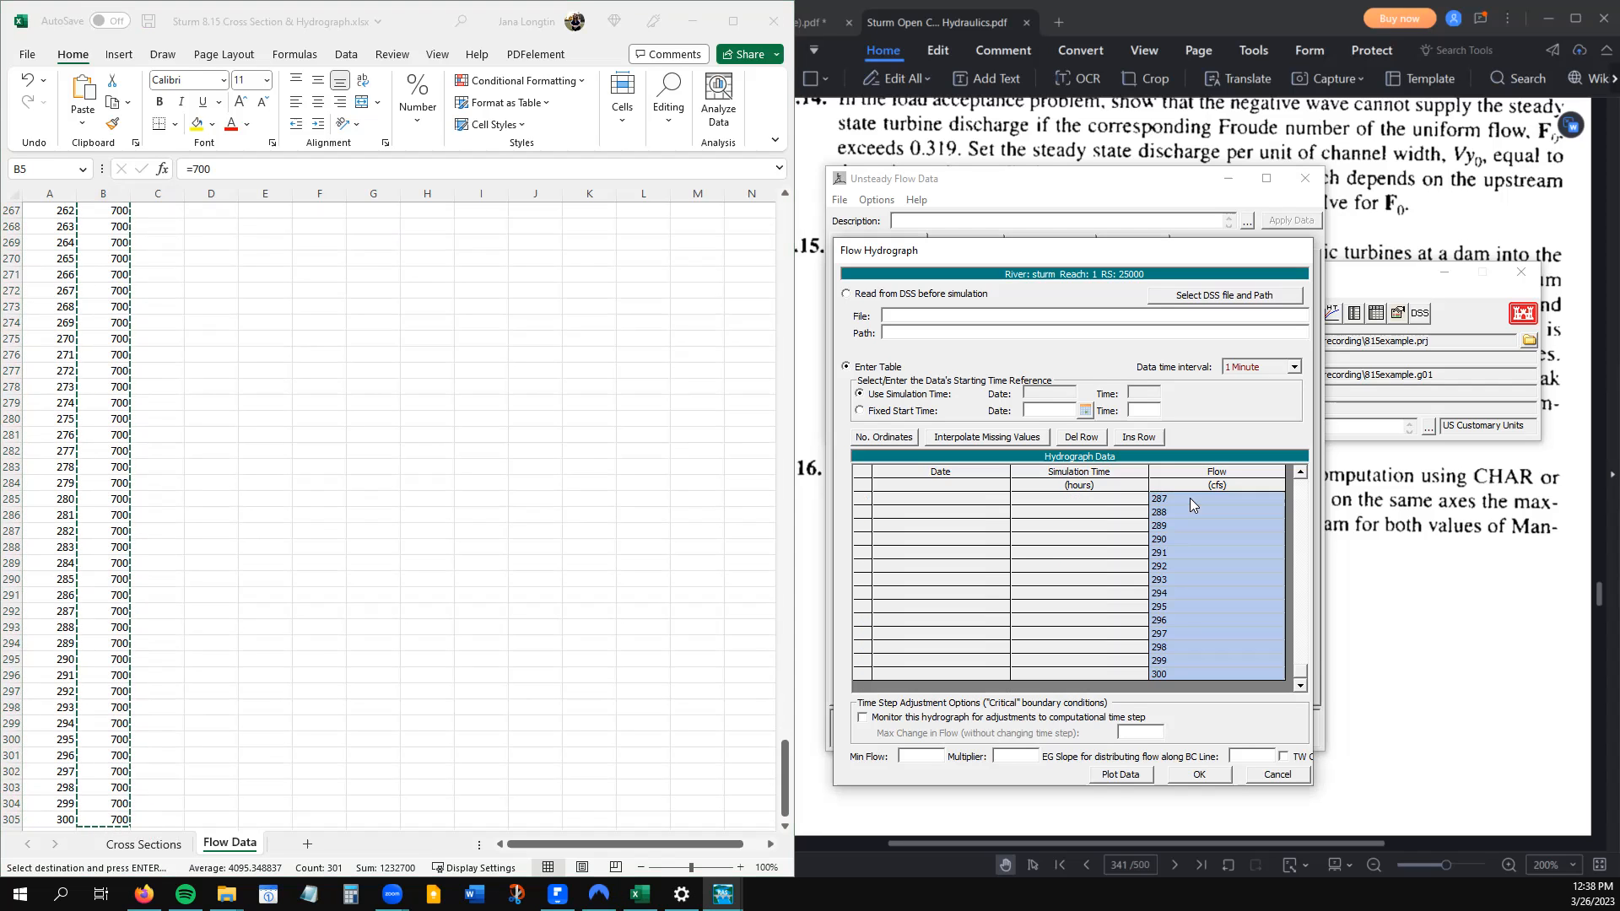
drag(1301, 668, 1288, 460)
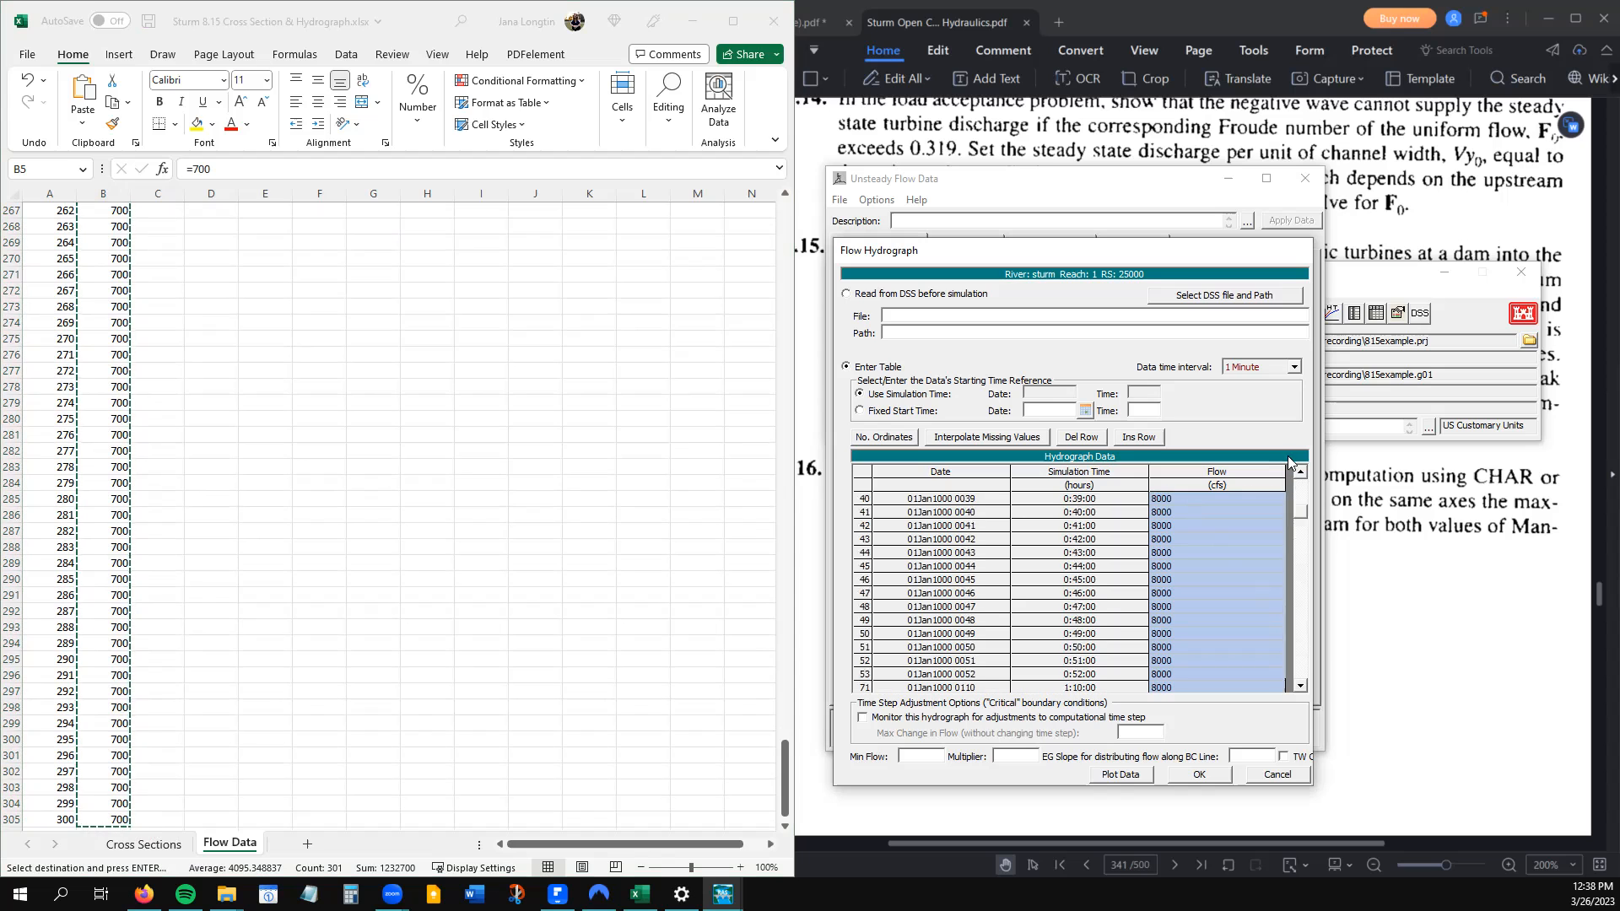
Compare the pasted hydrograph flows with the first workbook rows and accept the station 25000 flow hydrograph
click(428, 504)
scroll(428, 504, up, 20)
scroll(428, 504, up, 20)
key(Escape)
click(1302, 688)
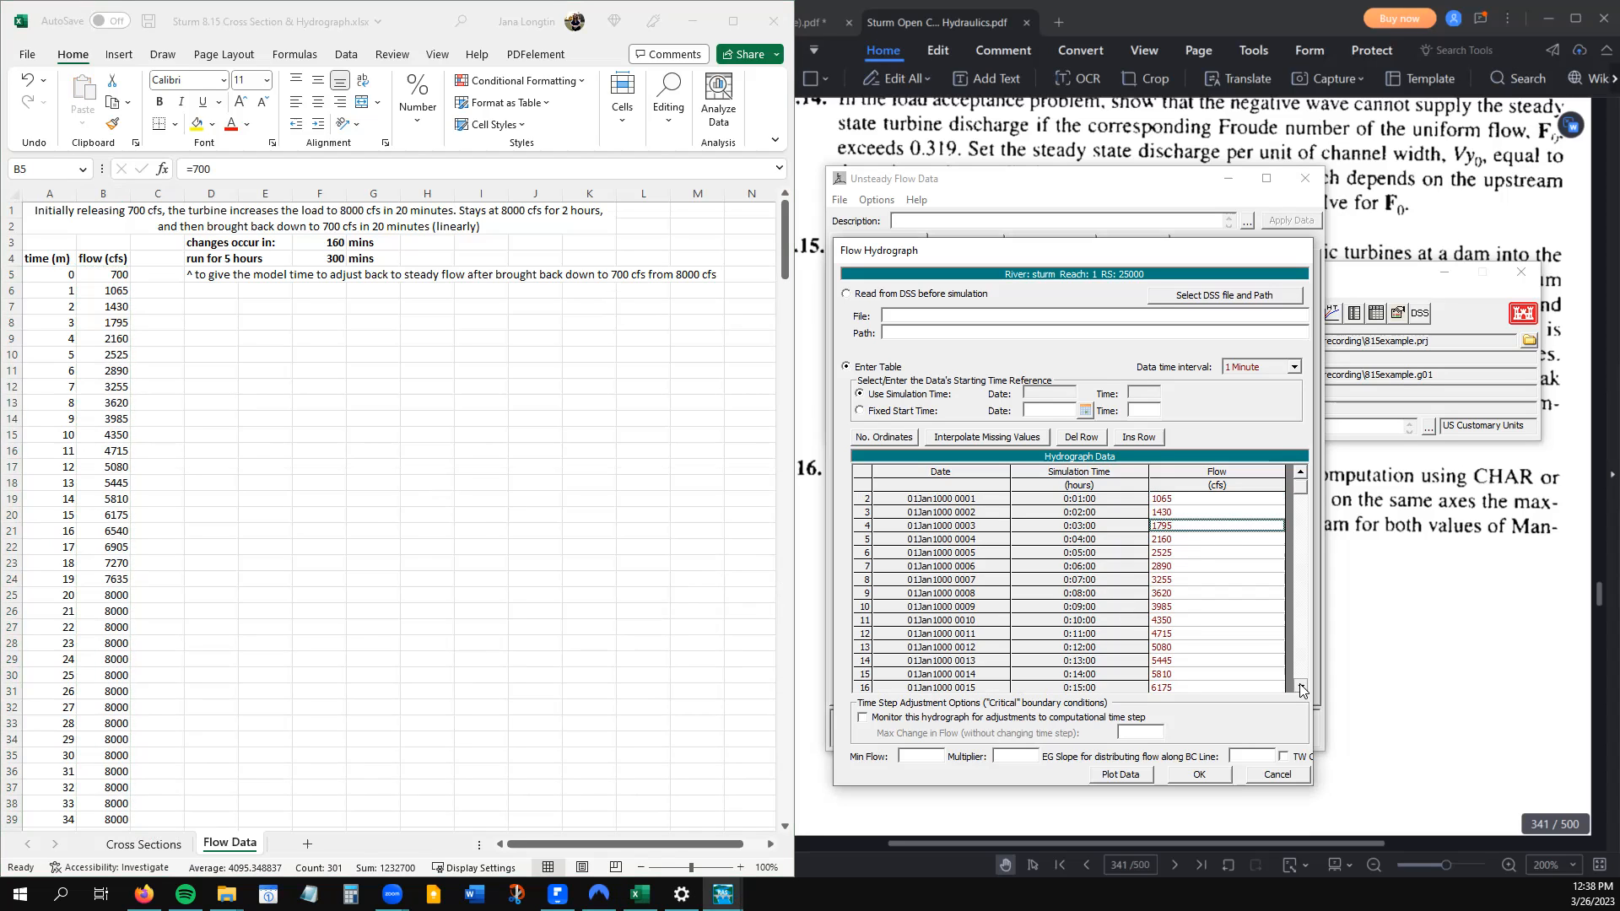
click(1302, 688)
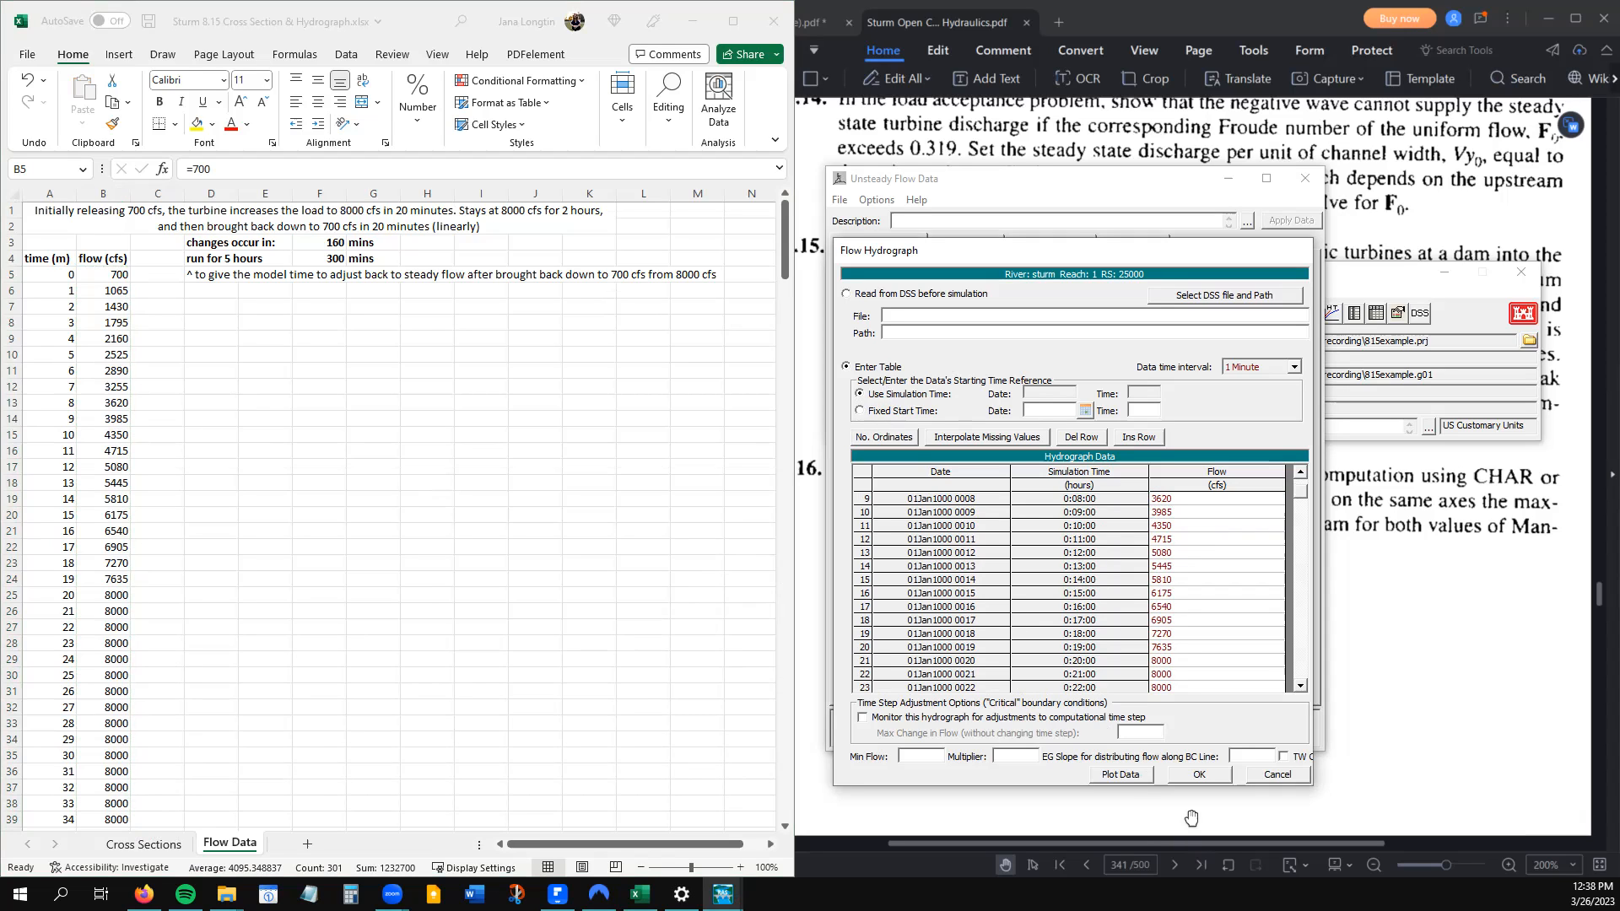
click(1202, 775)
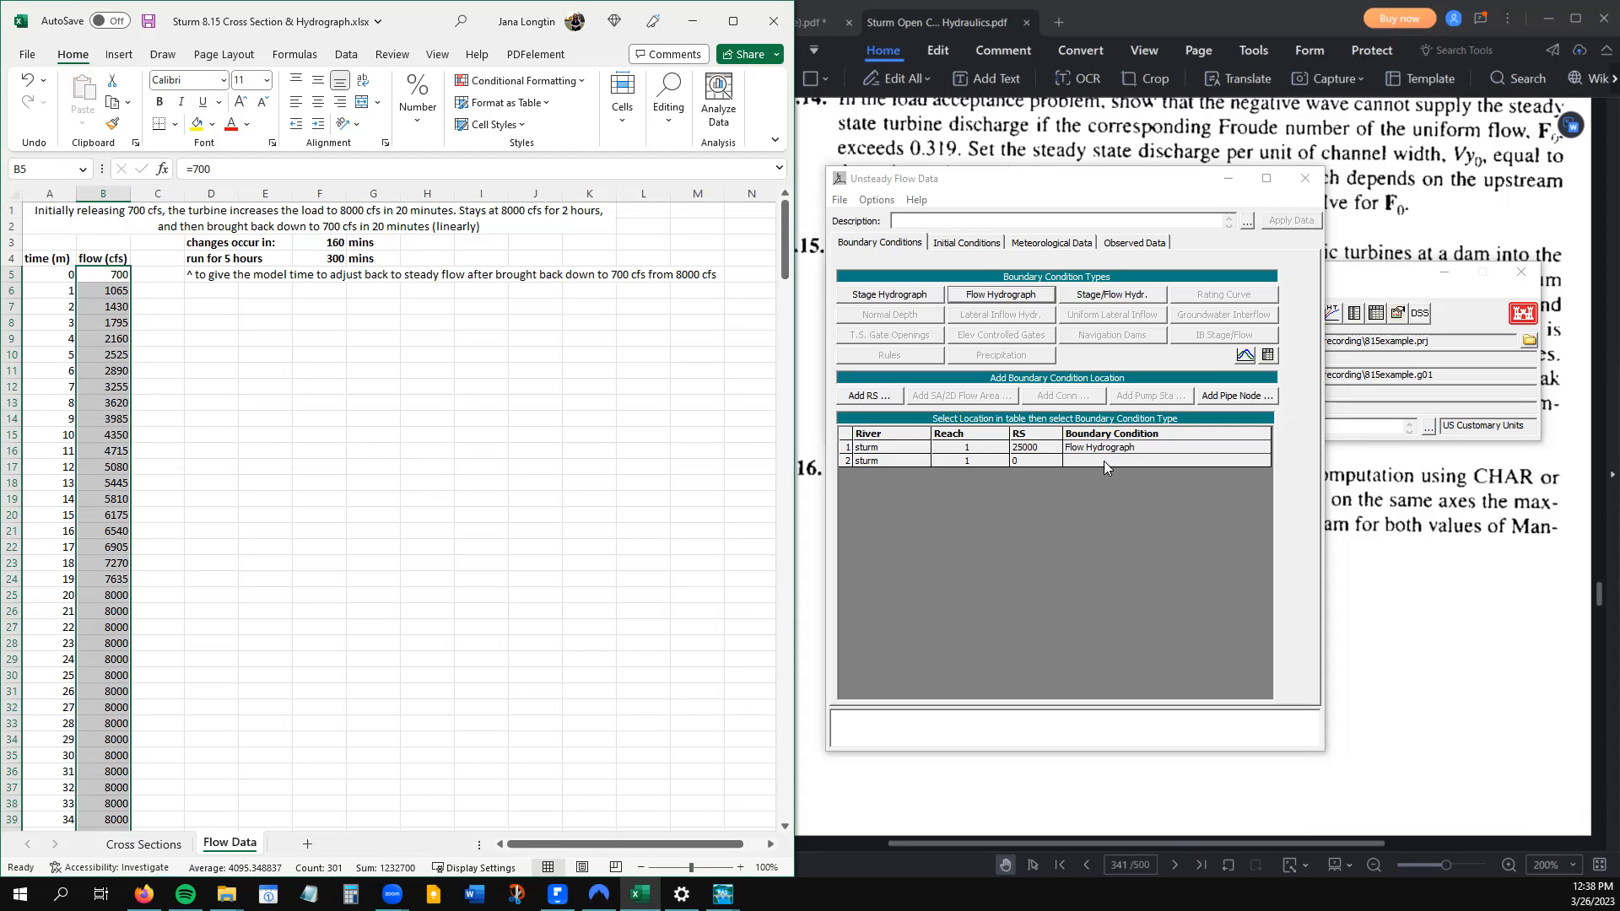
Assign a Normal Depth boundary condition to river station 0 with the exercise's bed slope, 0.0005, as friction slope
click(1104, 460)
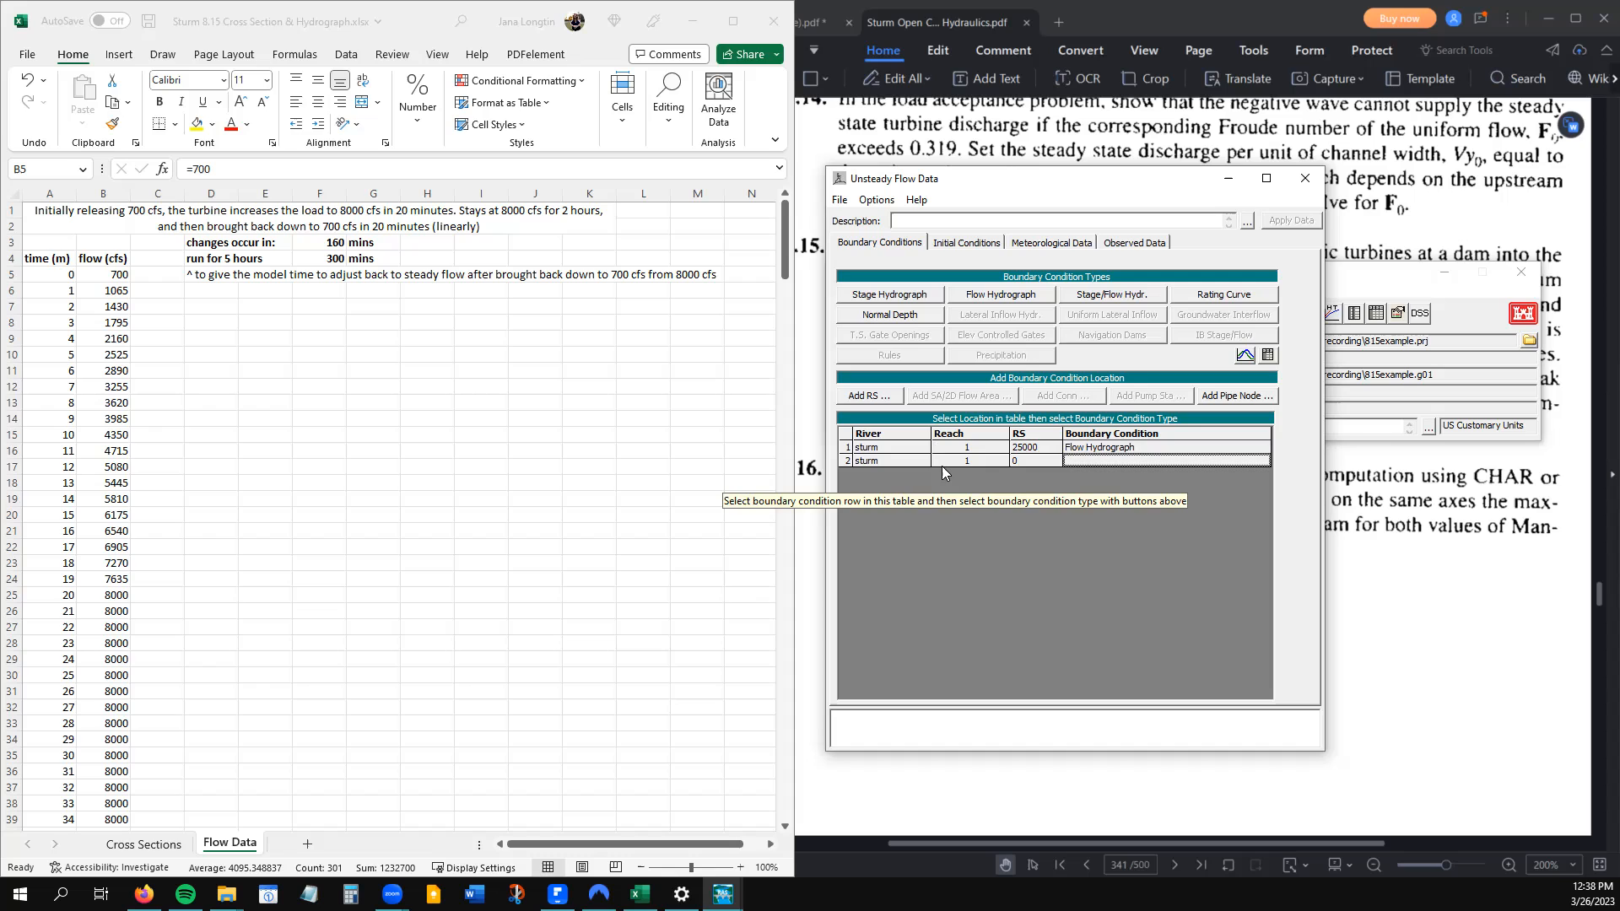
click(900, 320)
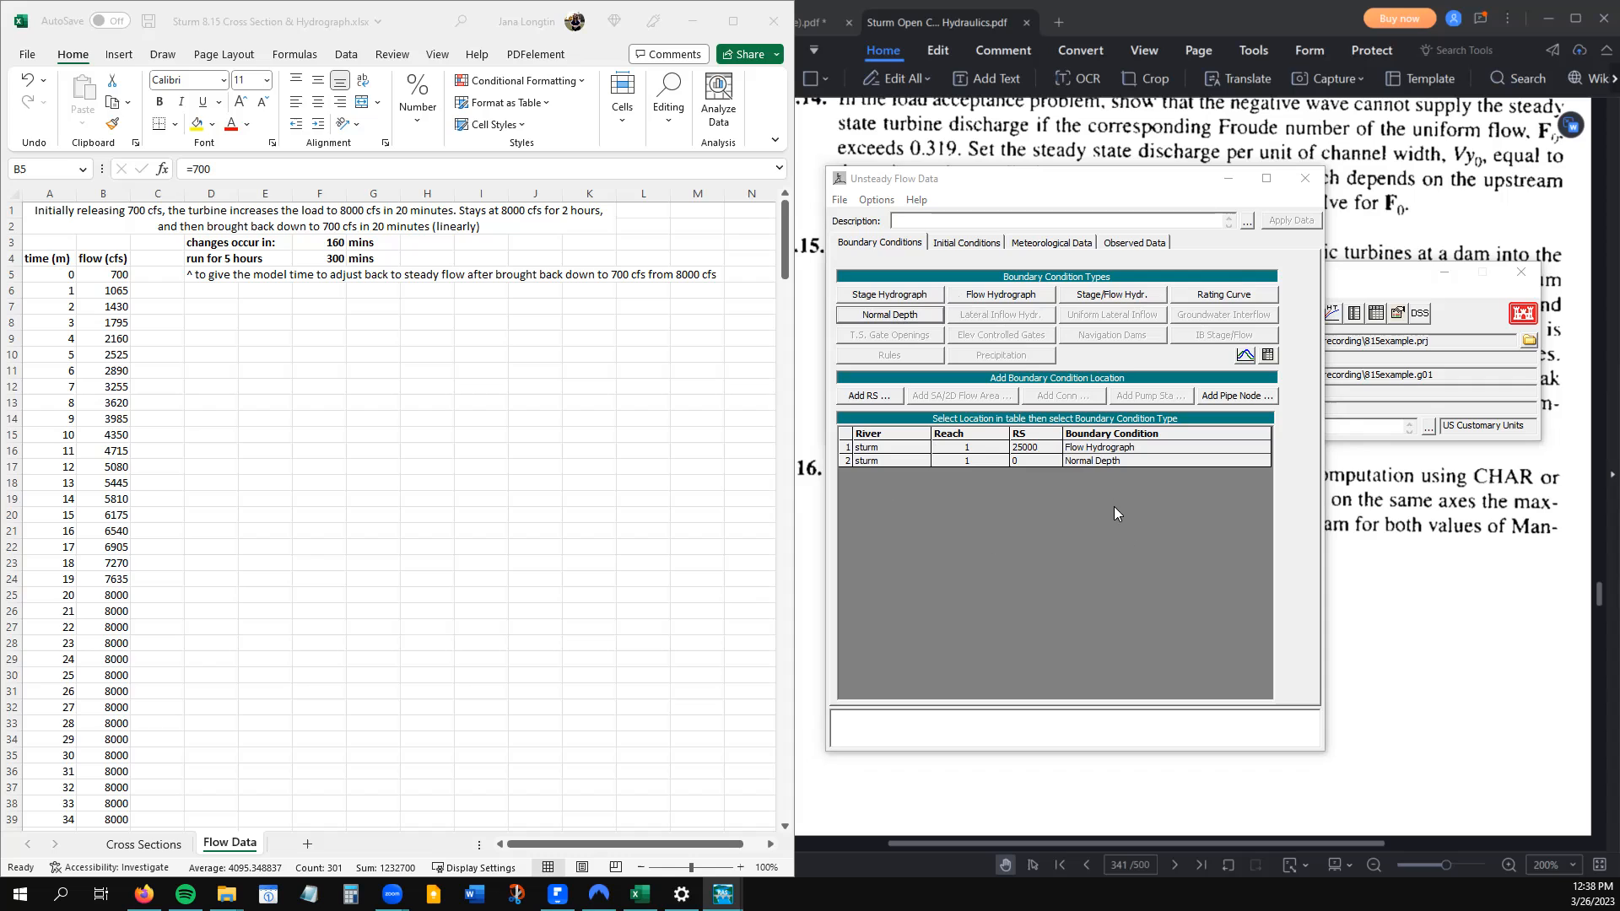
click(1195, 547)
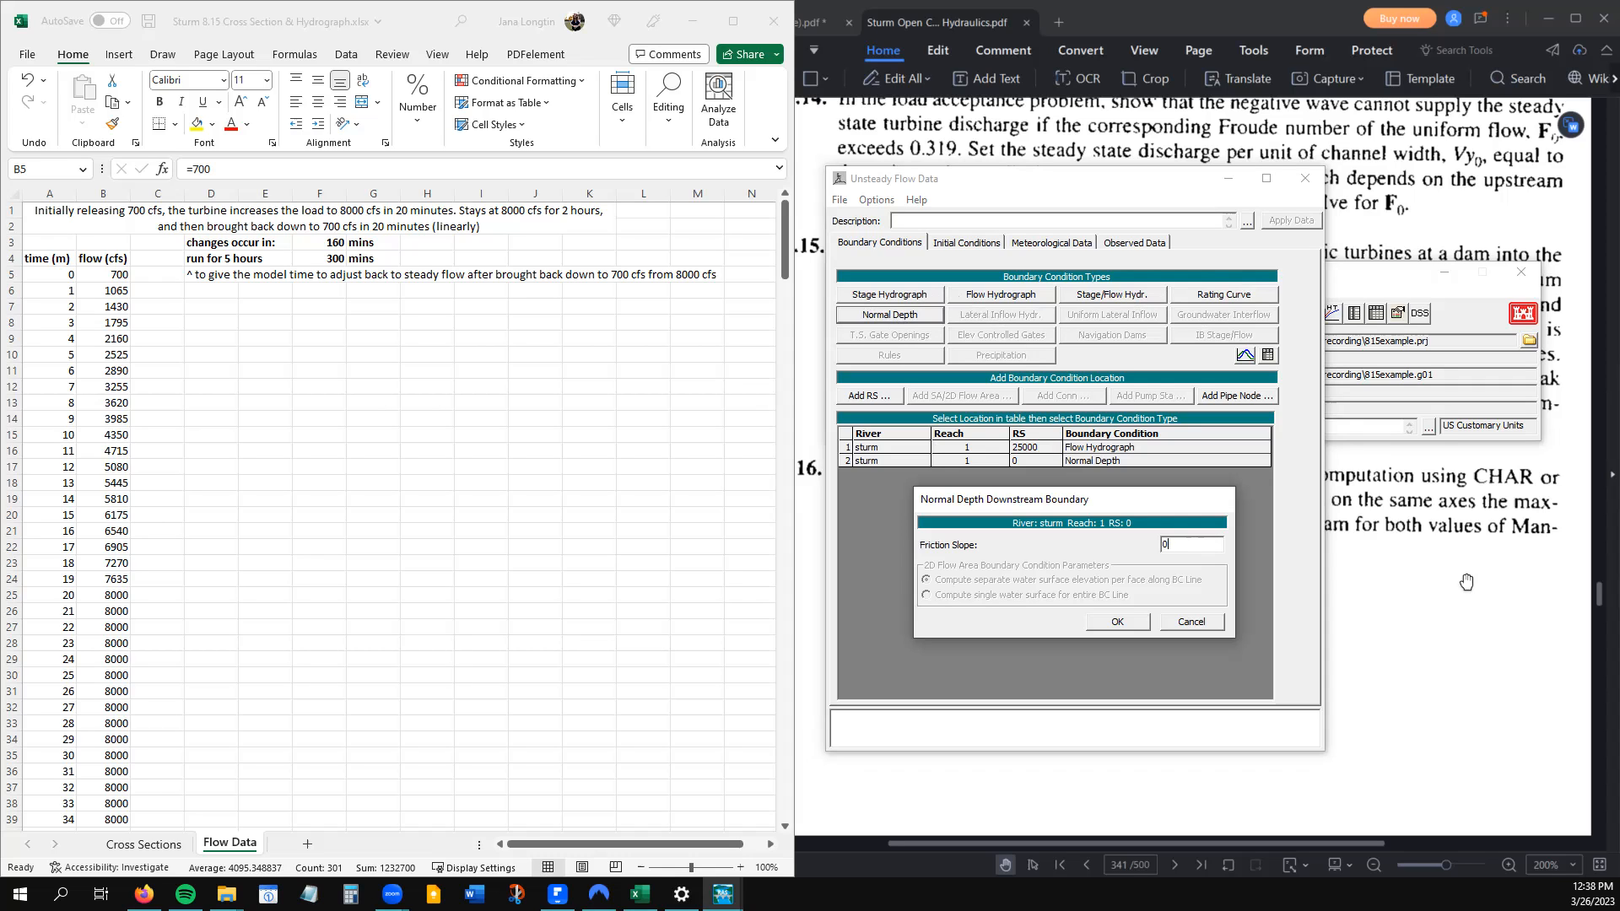
click(1405, 554)
mouse_move(975, 374)
mouse_down()
mouse_move(1046, 373)
mouse_move(1030, 372)
mouse_up()
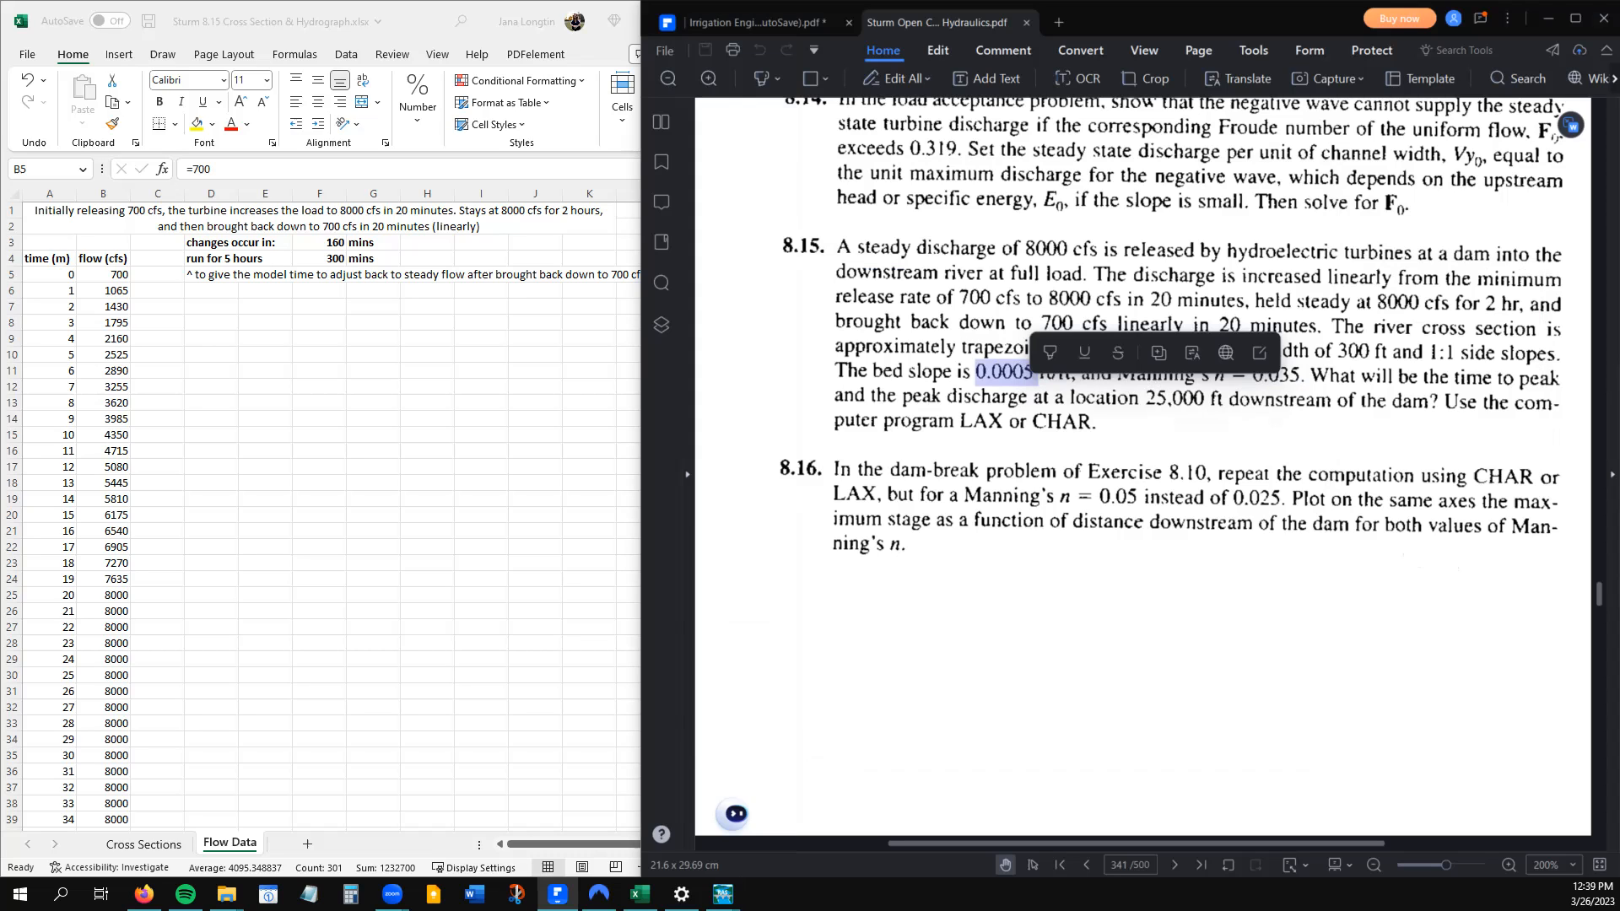
key(alt+Tab)
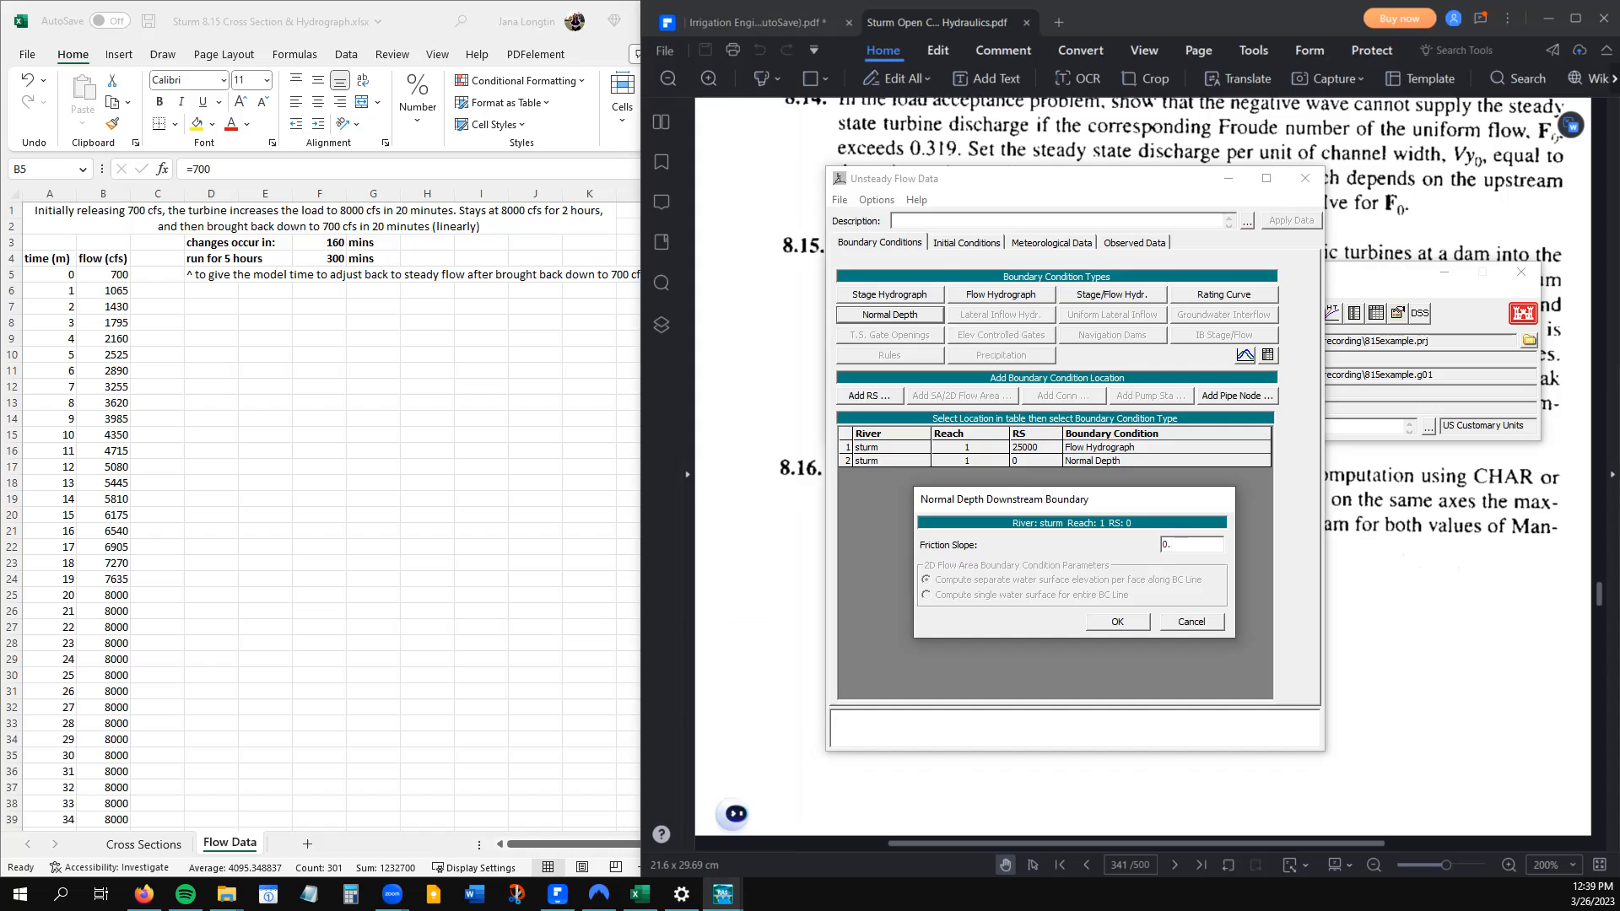
text(0005)
click(1118, 623)
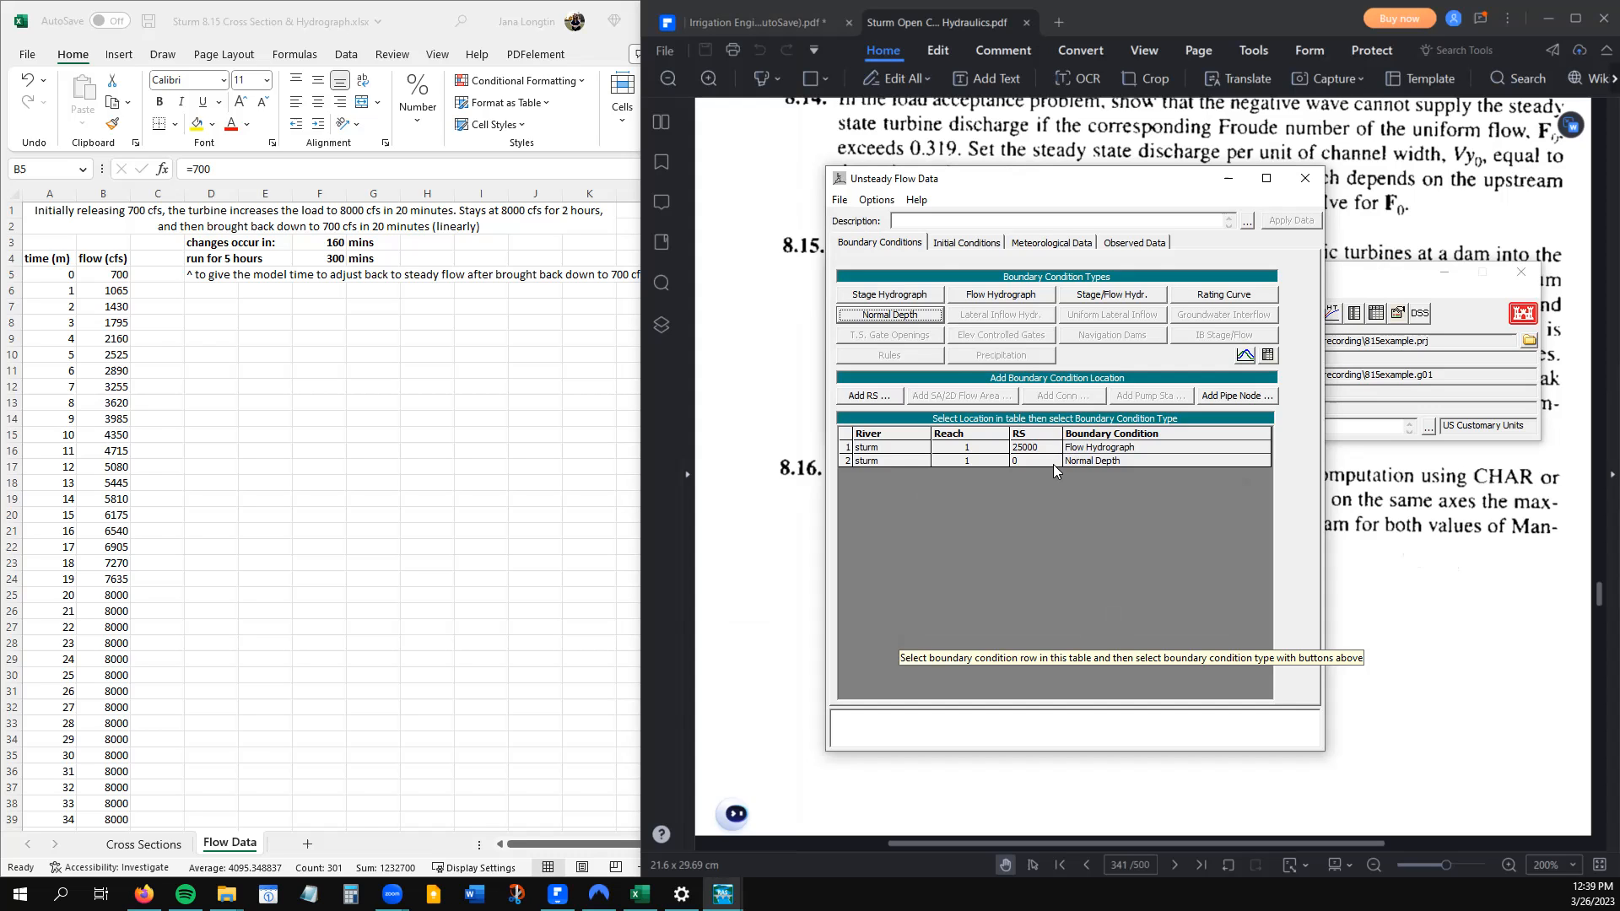
Save the unsteady flow data with the title "flow example" and close the unsteady flow data editor
click(840, 200)
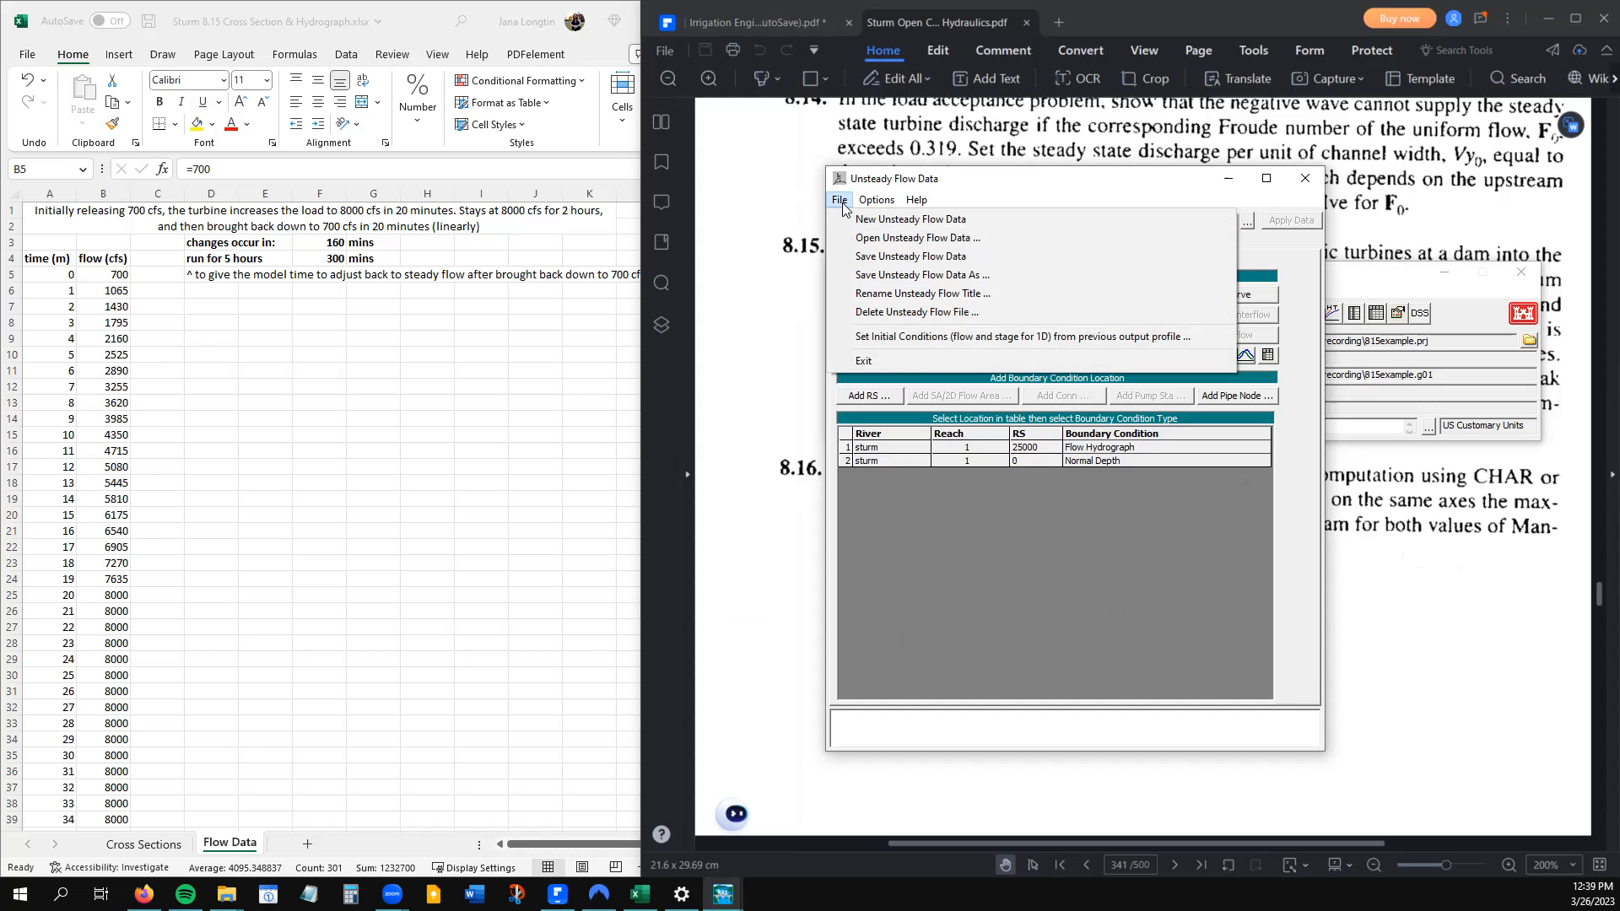
click(857, 257)
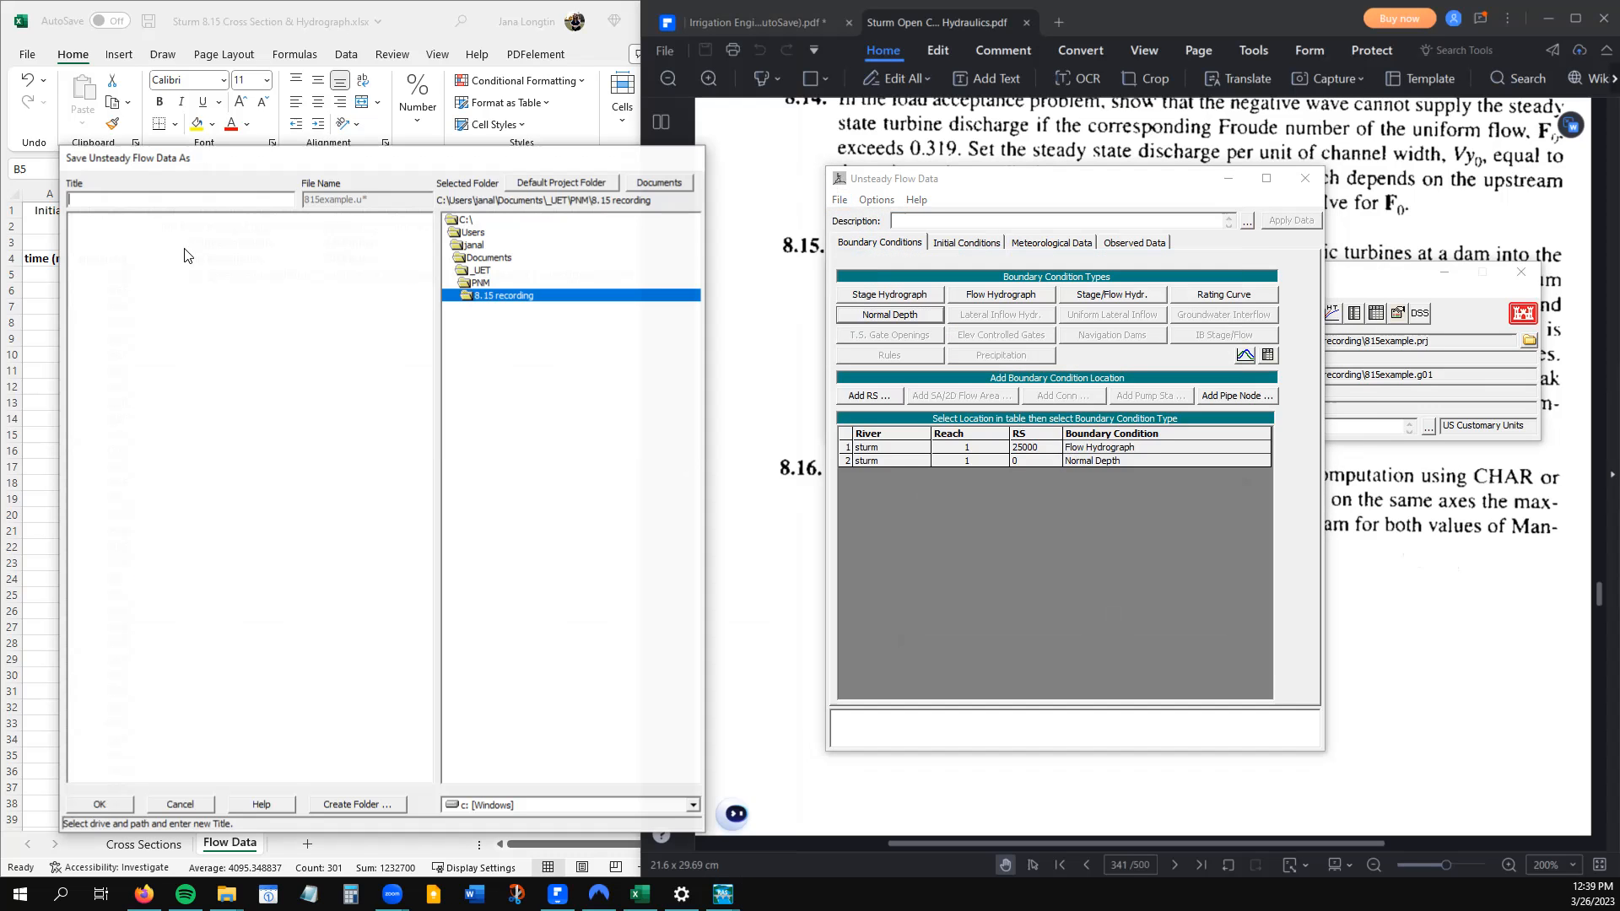
click(202, 205)
text(flow example)
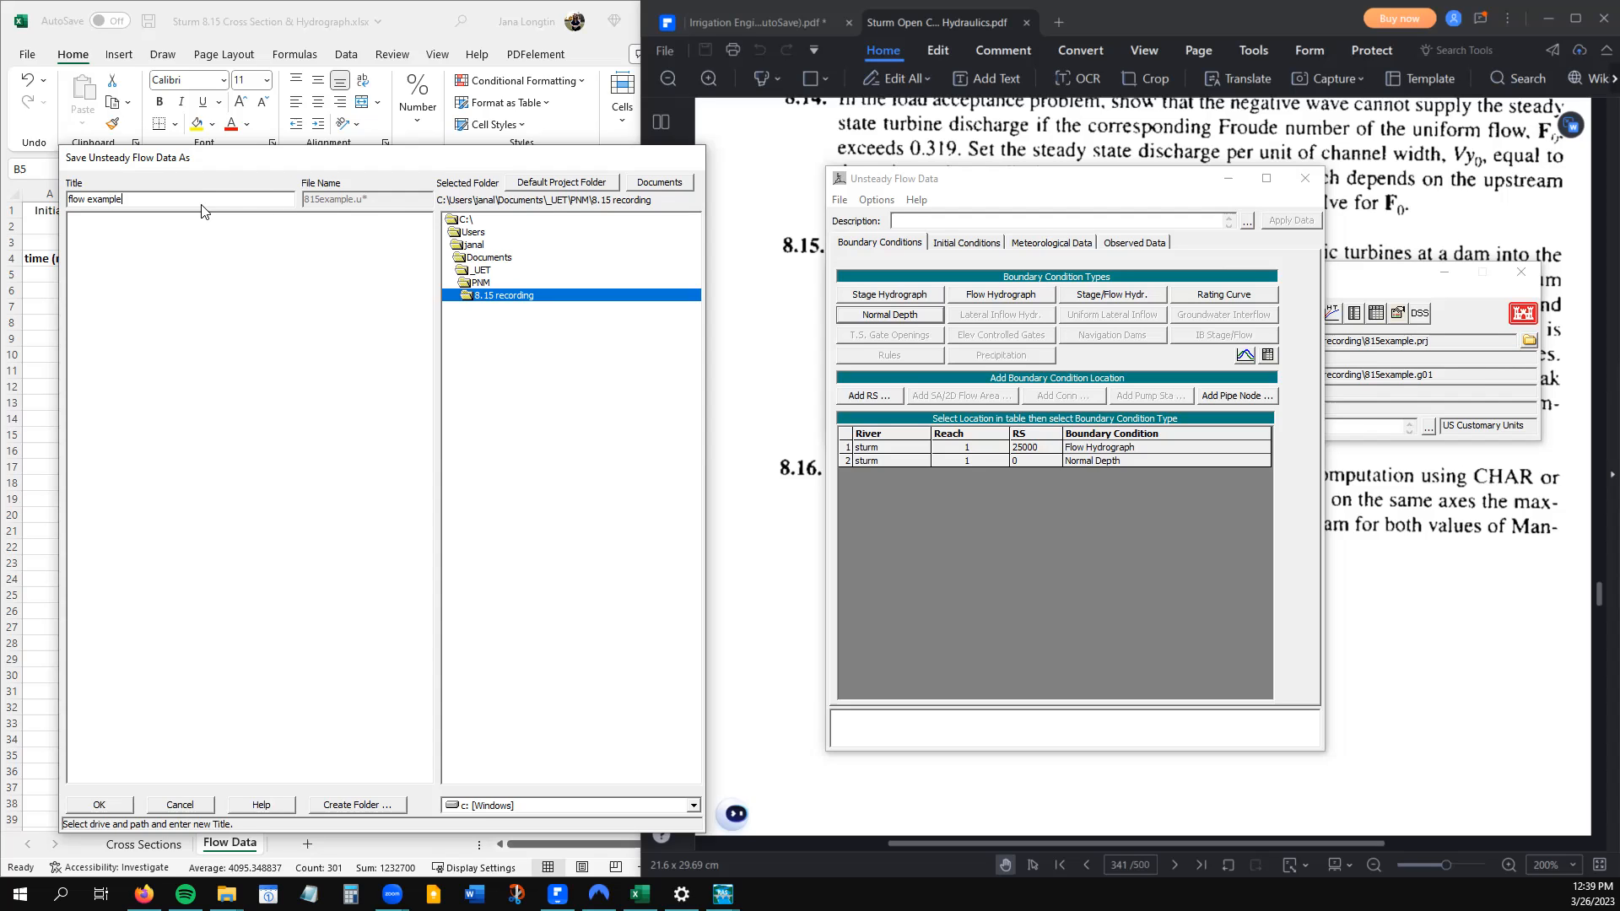
key(Return)
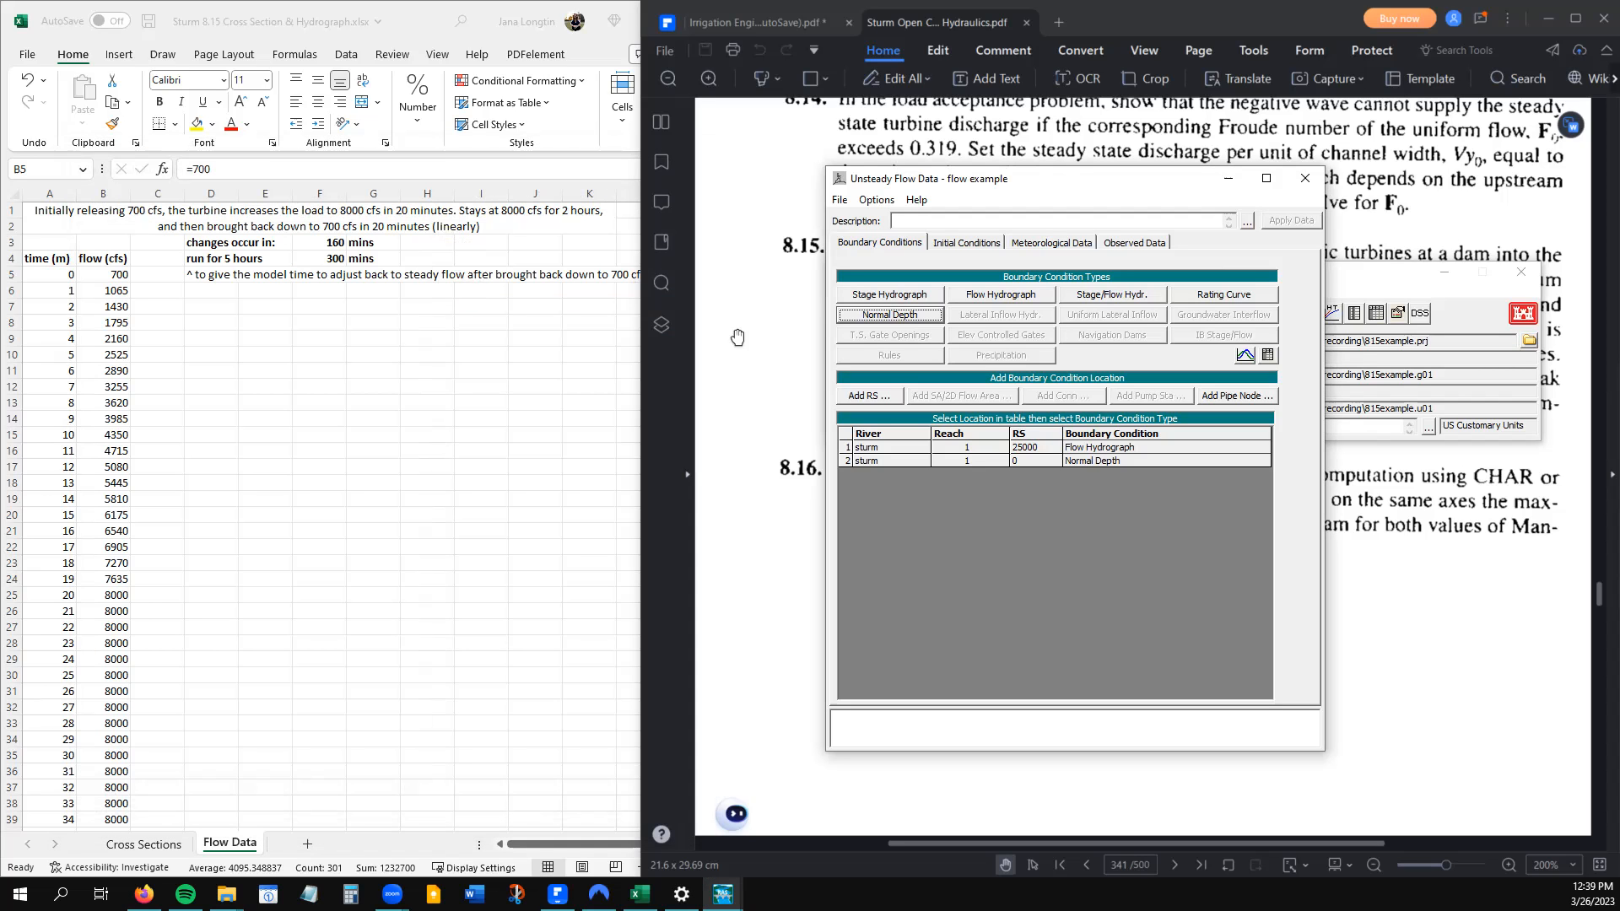
click(841, 200)
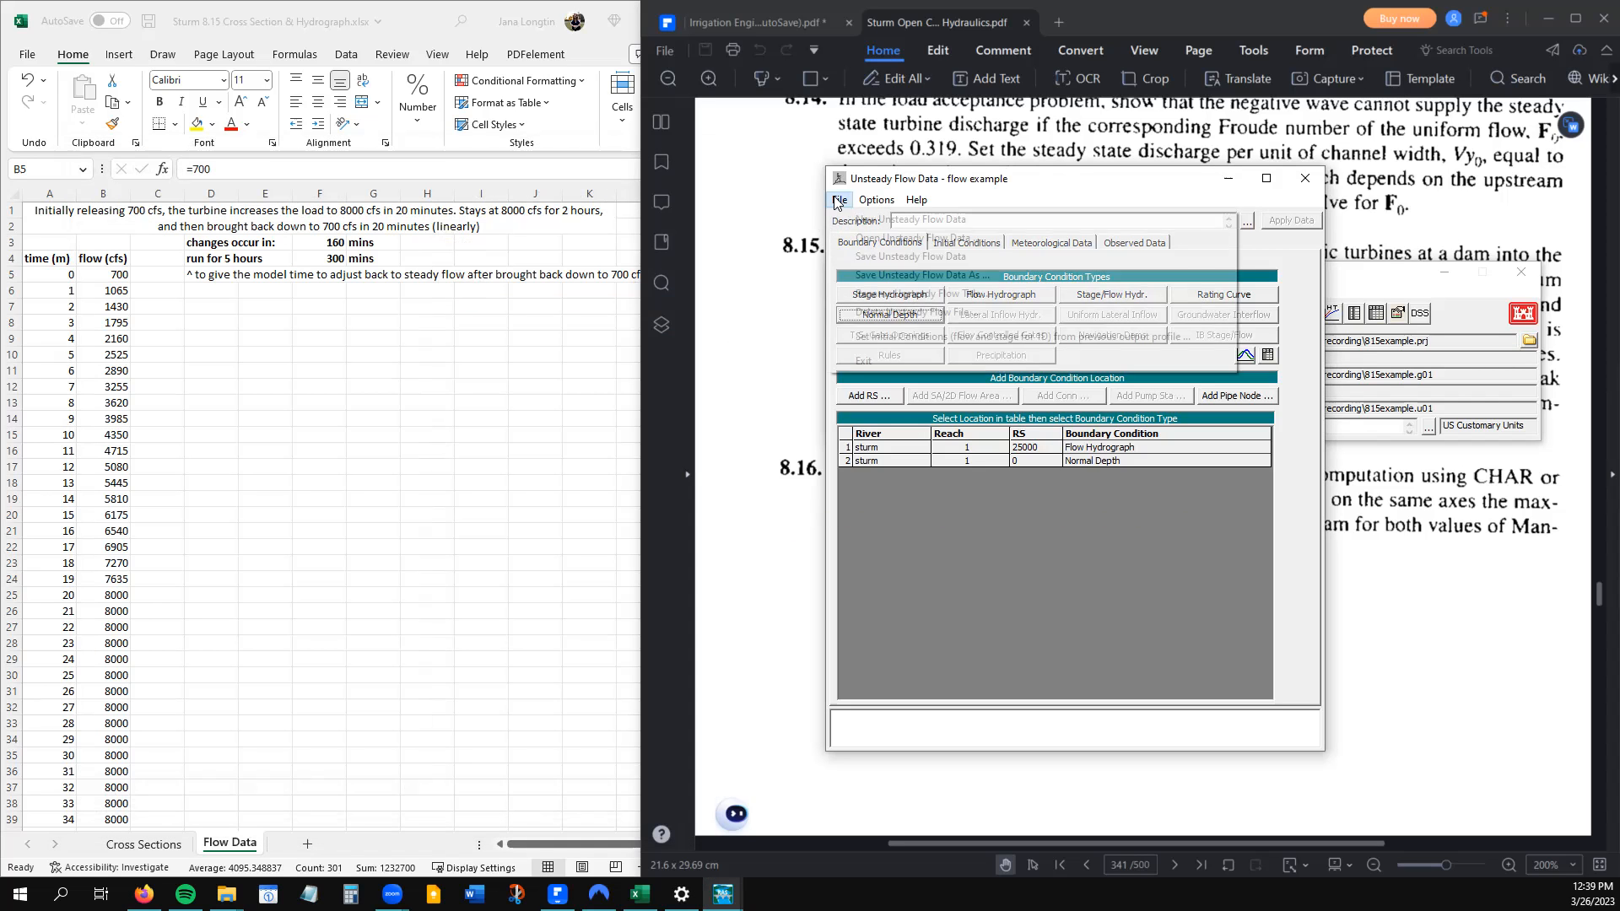
click(864, 363)
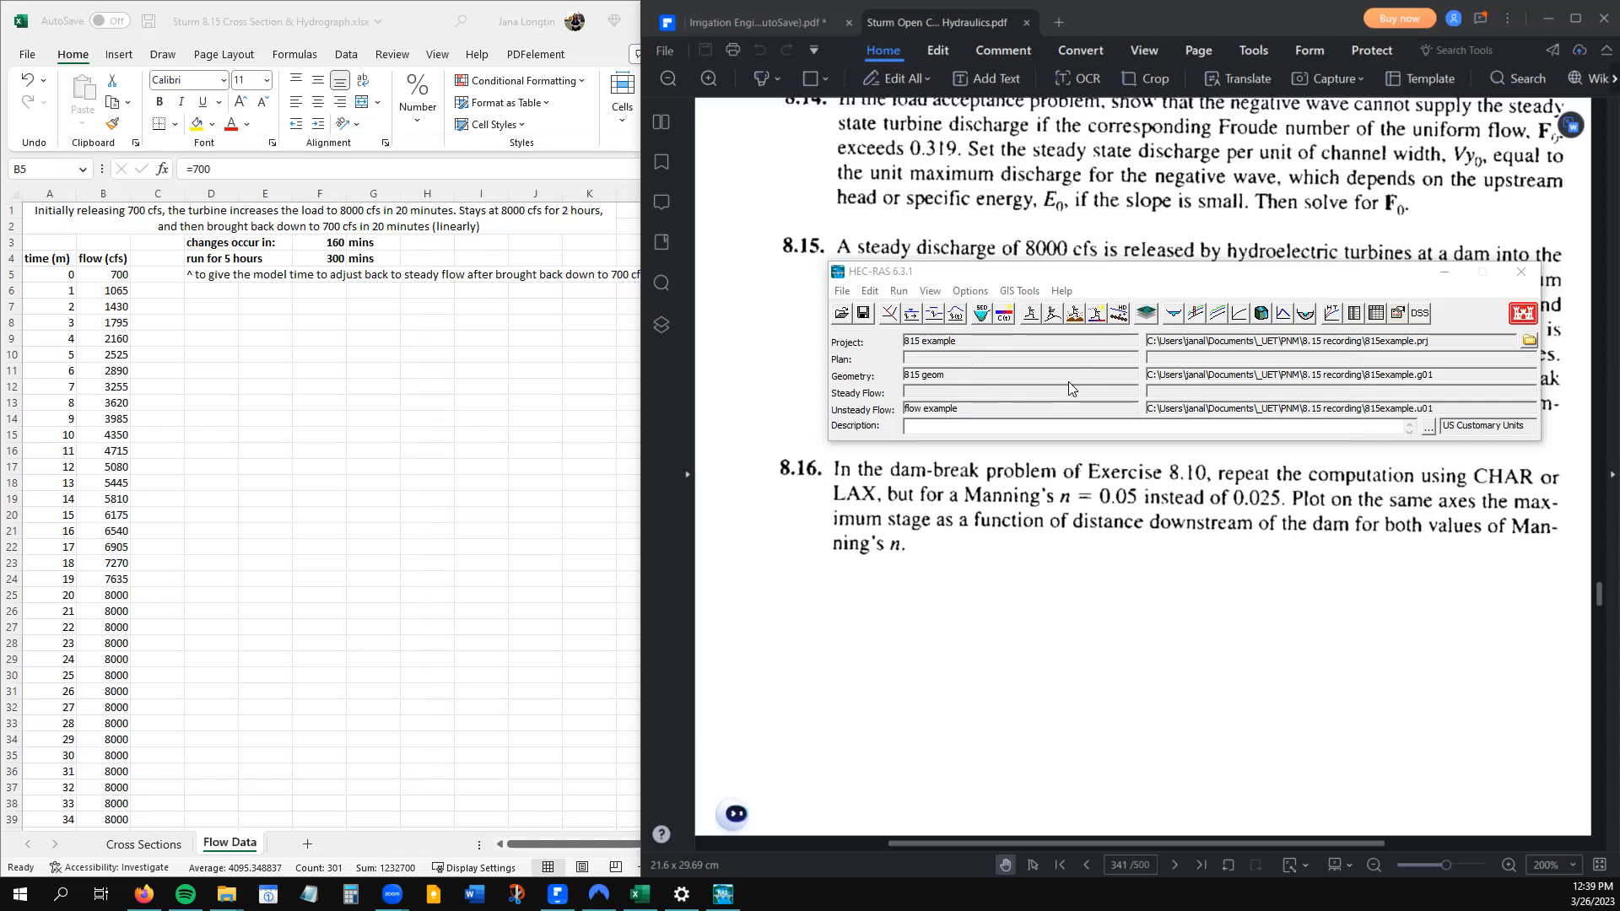
Open the unsteady flow analysis, start a new plan, and save the current plan as "815 plan ex" with short identifier 1
click(1054, 321)
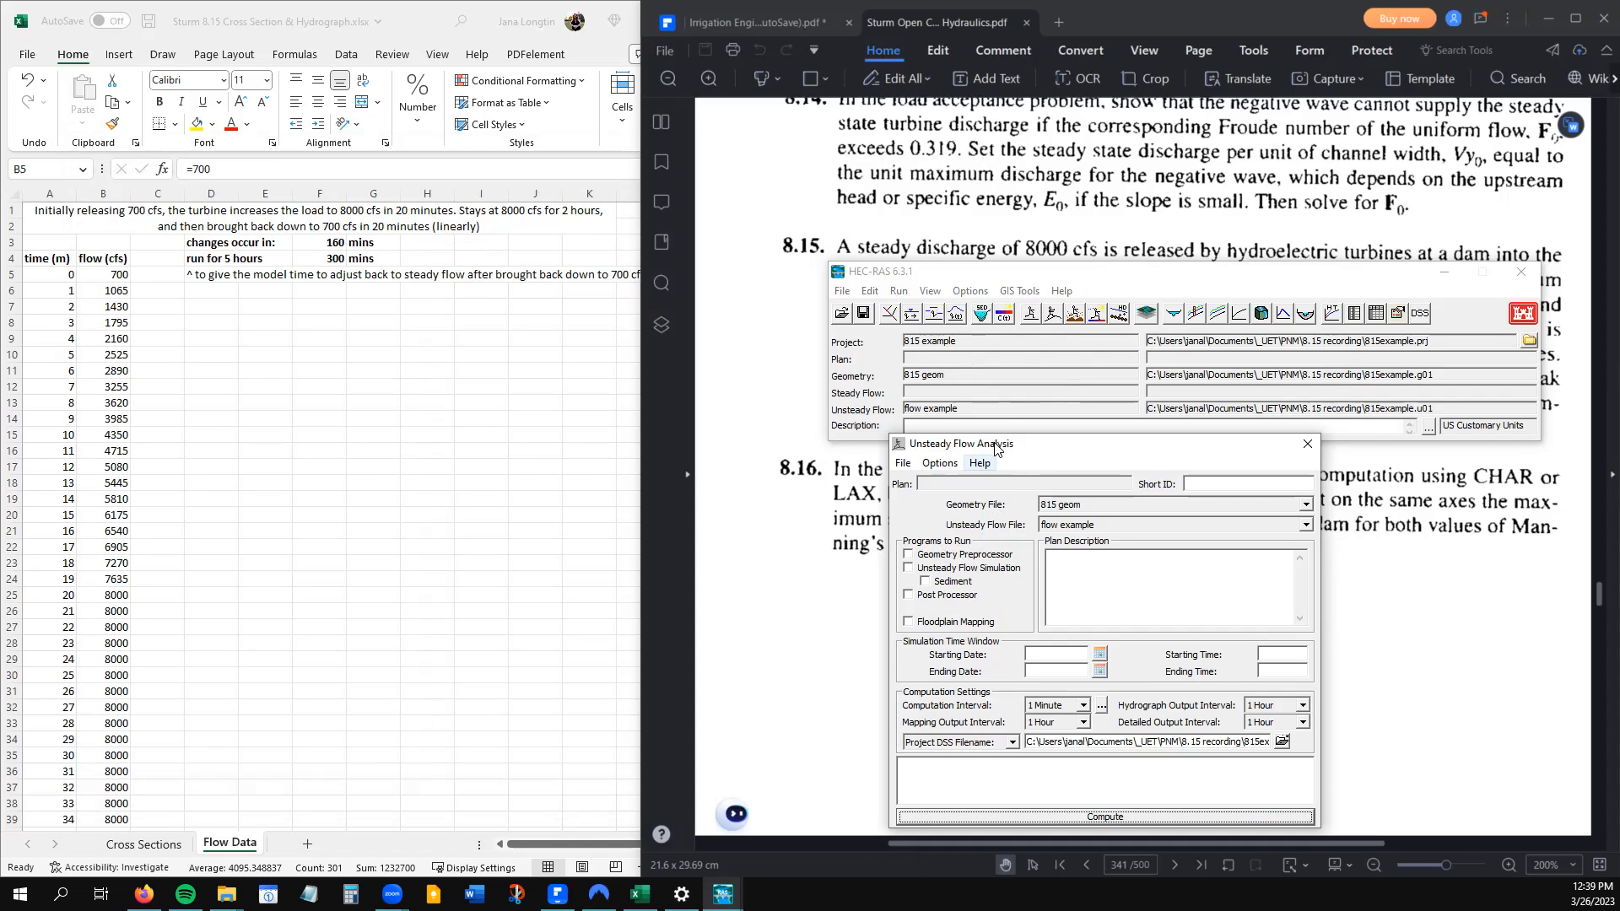
drag(995, 447, 988, 404)
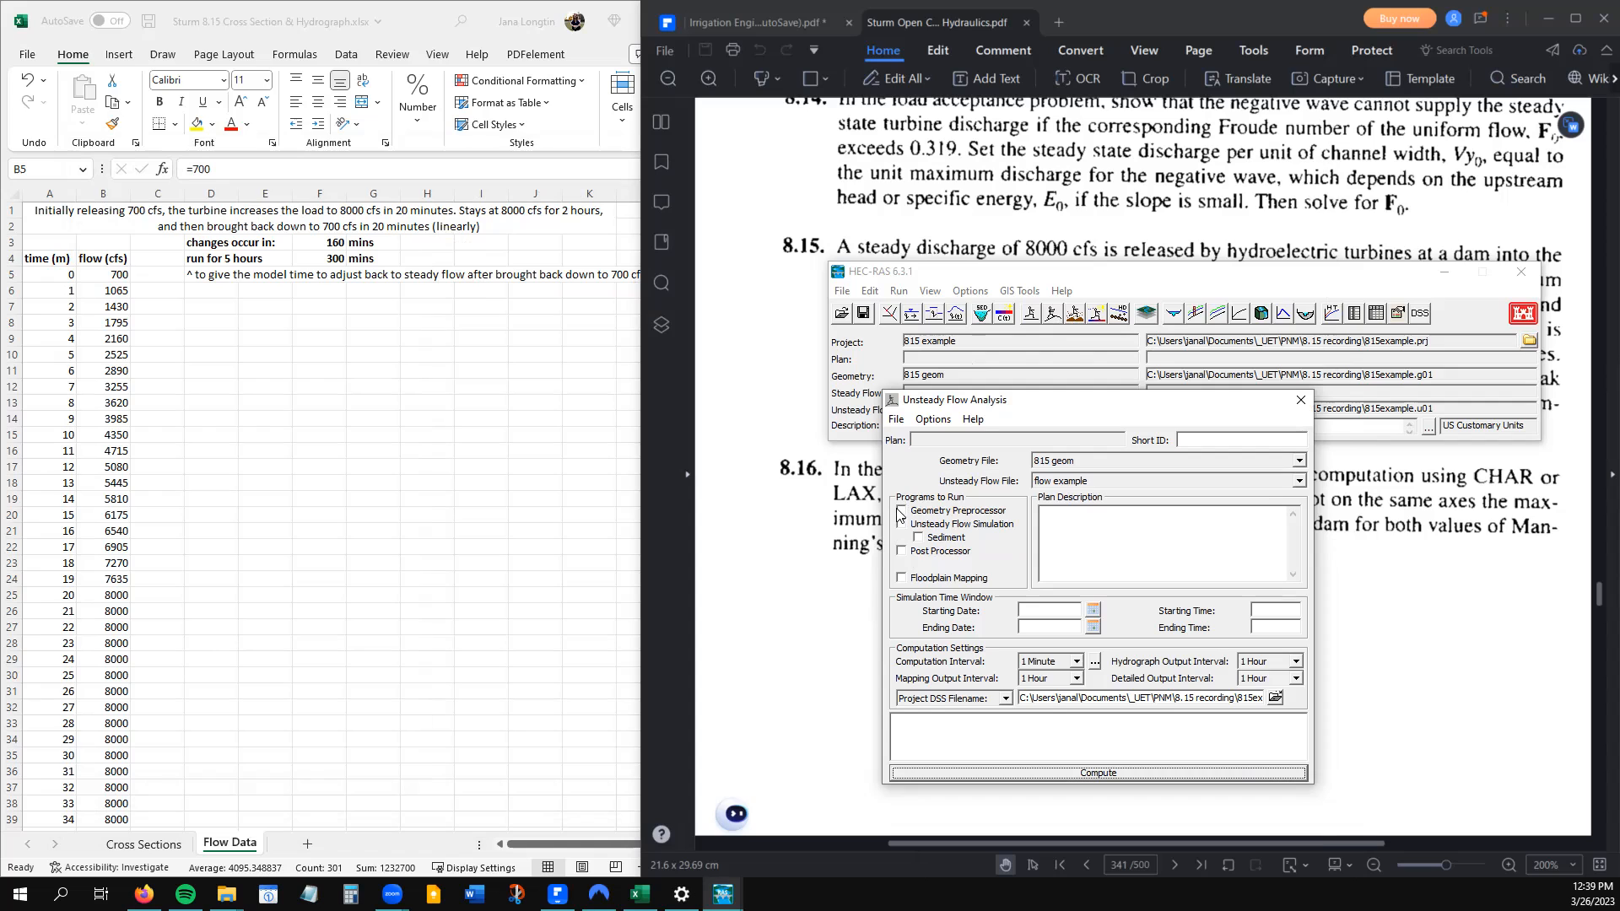
click(896, 420)
click(902, 438)
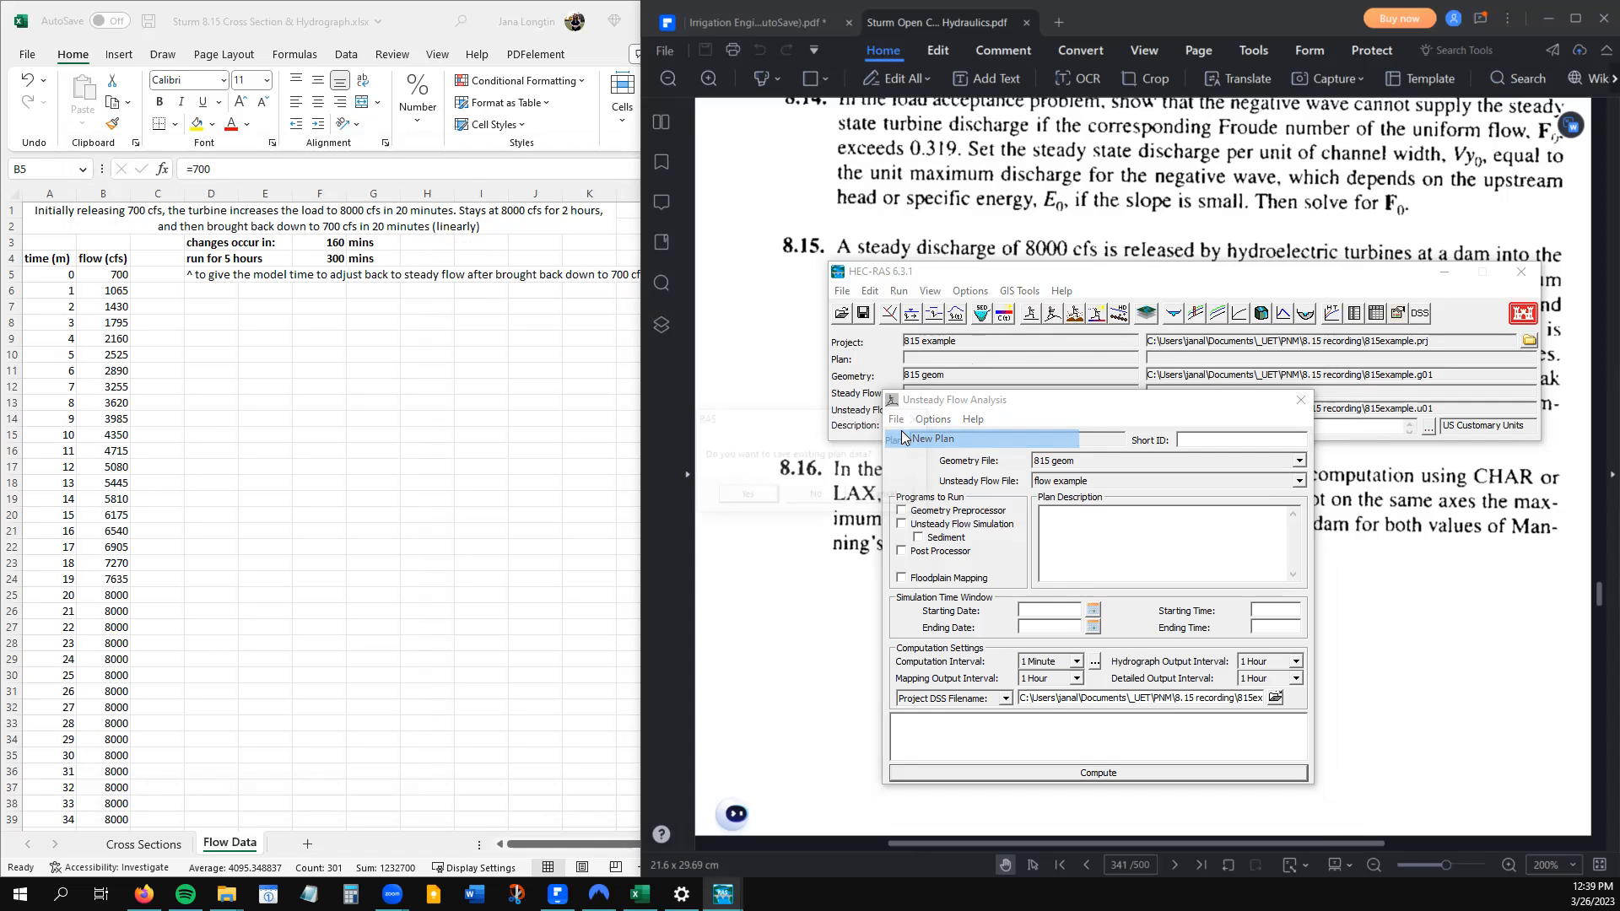
click(745, 498)
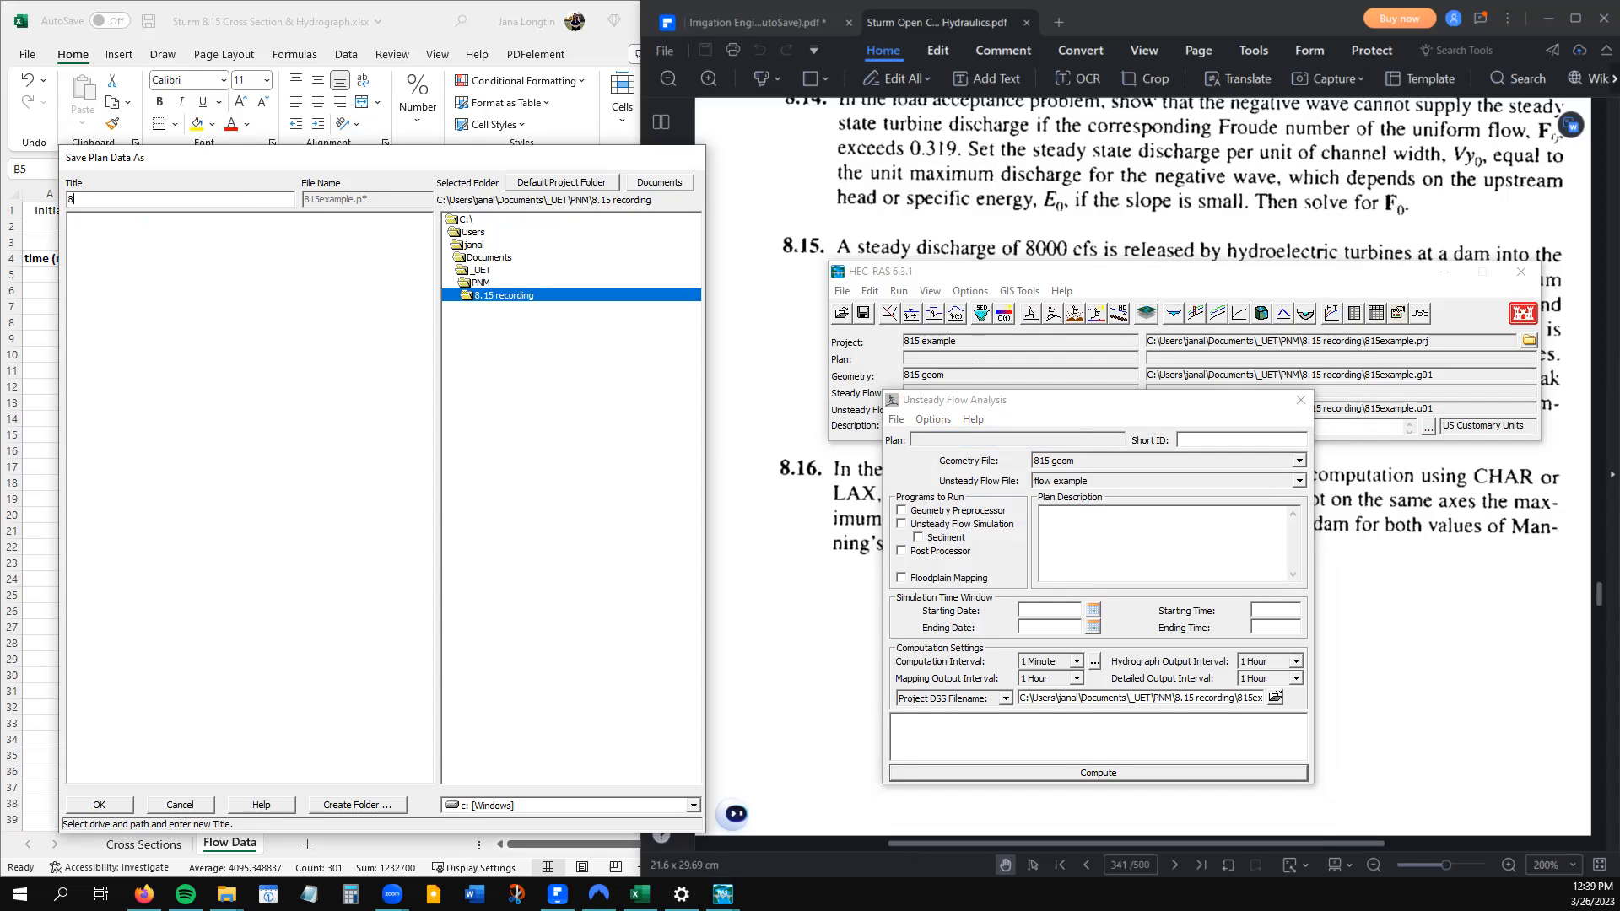
text(815 plan ex)
key(Return)
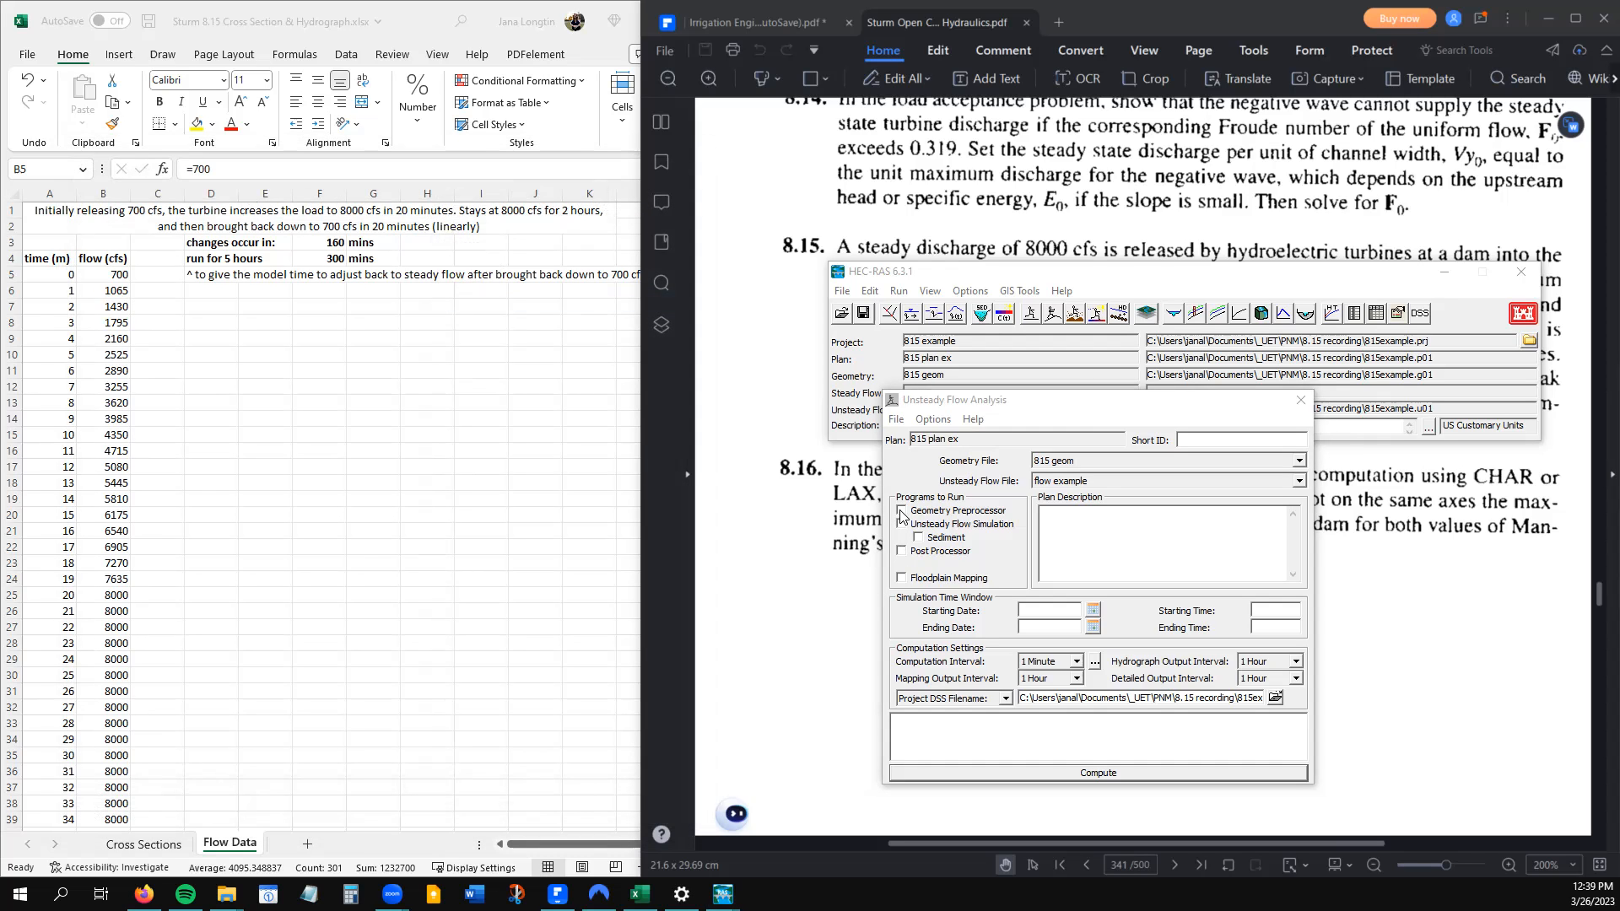
click(722, 895)
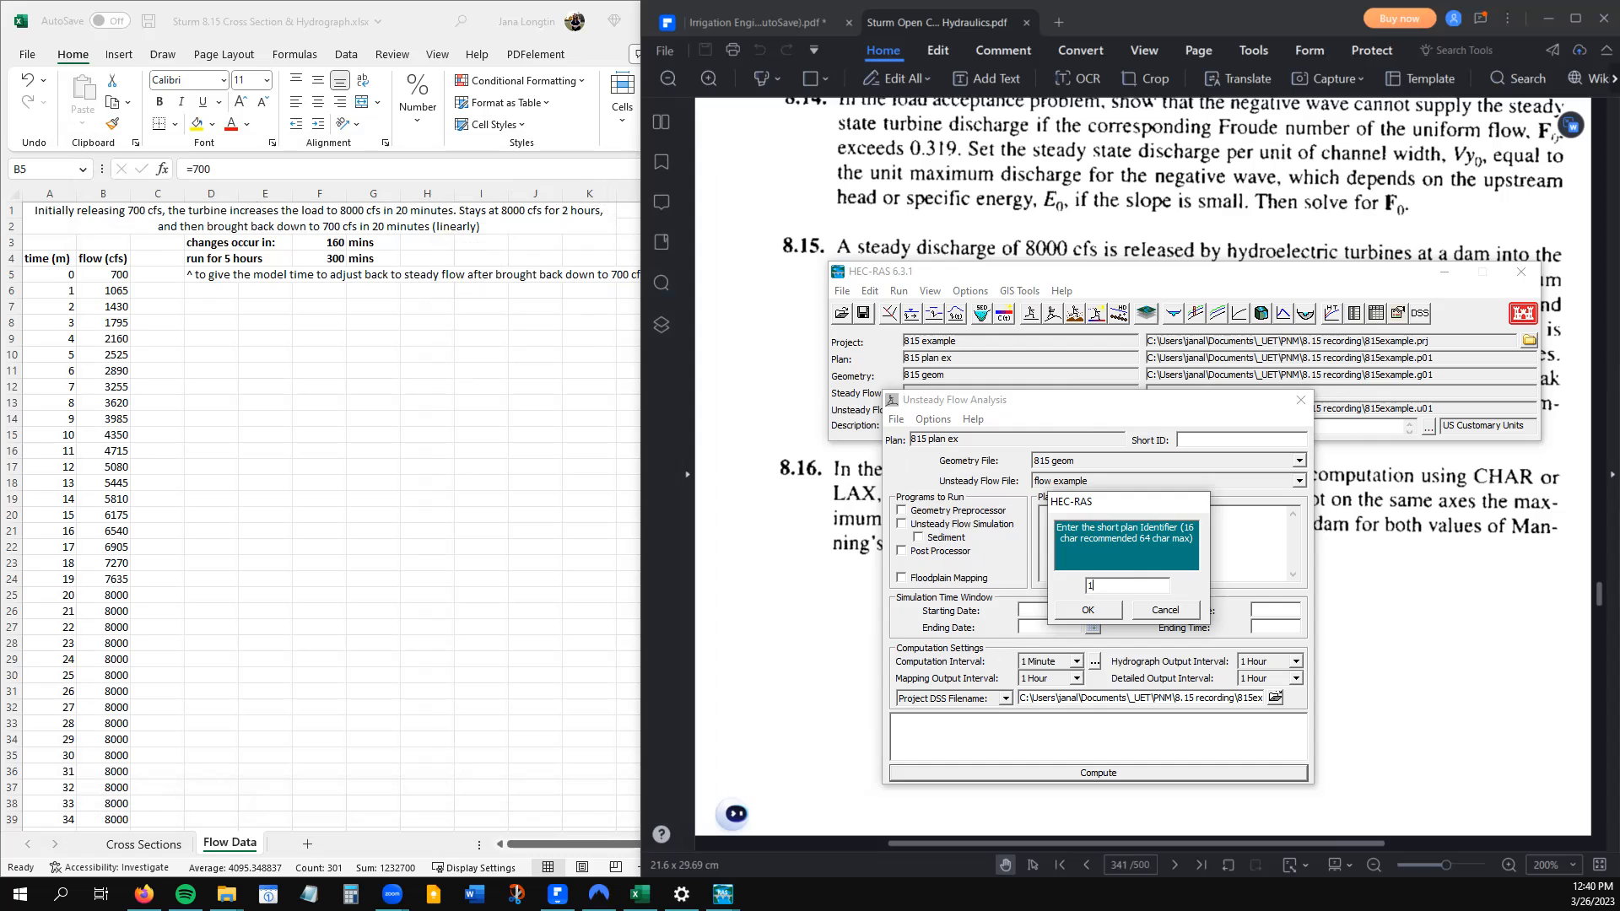
click(1088, 610)
Choose the existing "815 plan ex" for the new plan data and accept opening that plan file
click(219, 219)
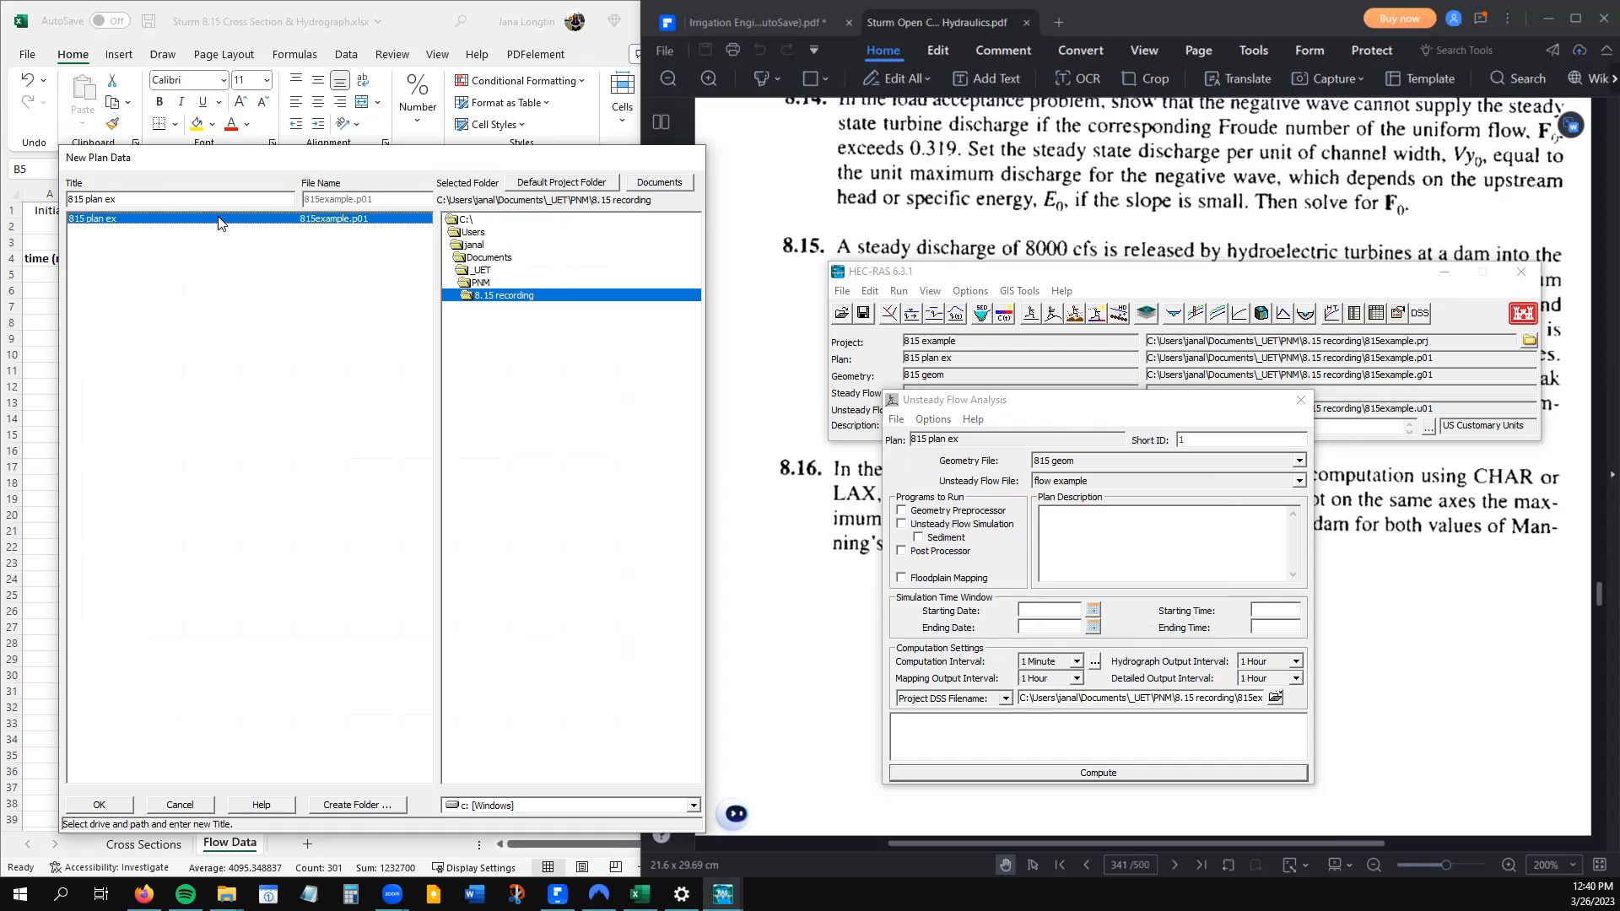
click(98, 807)
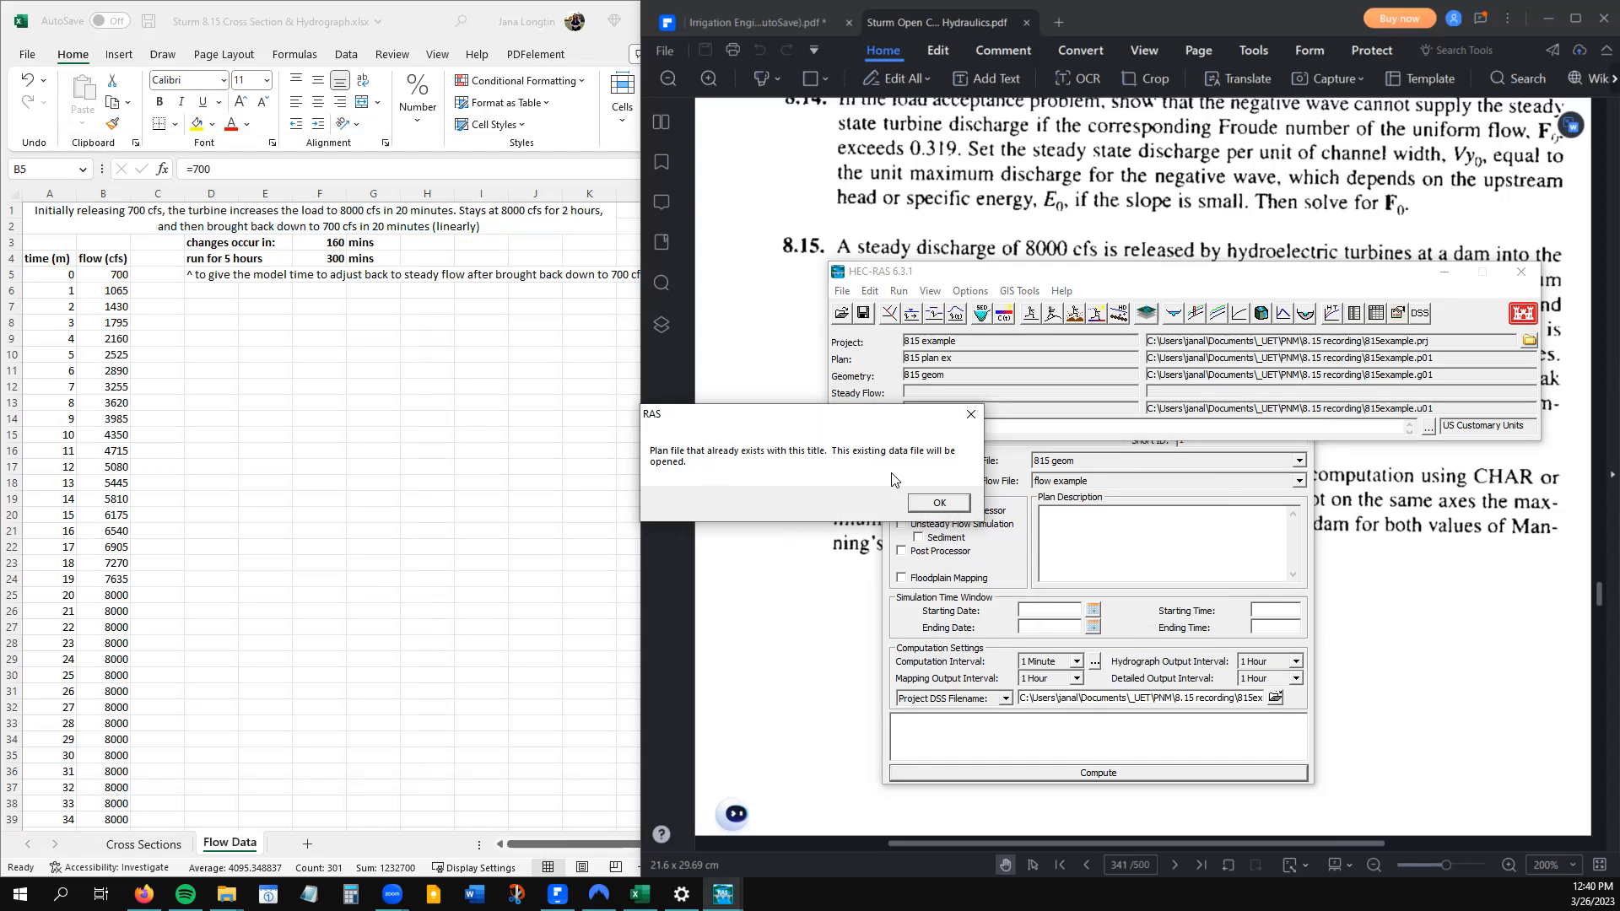
click(937, 504)
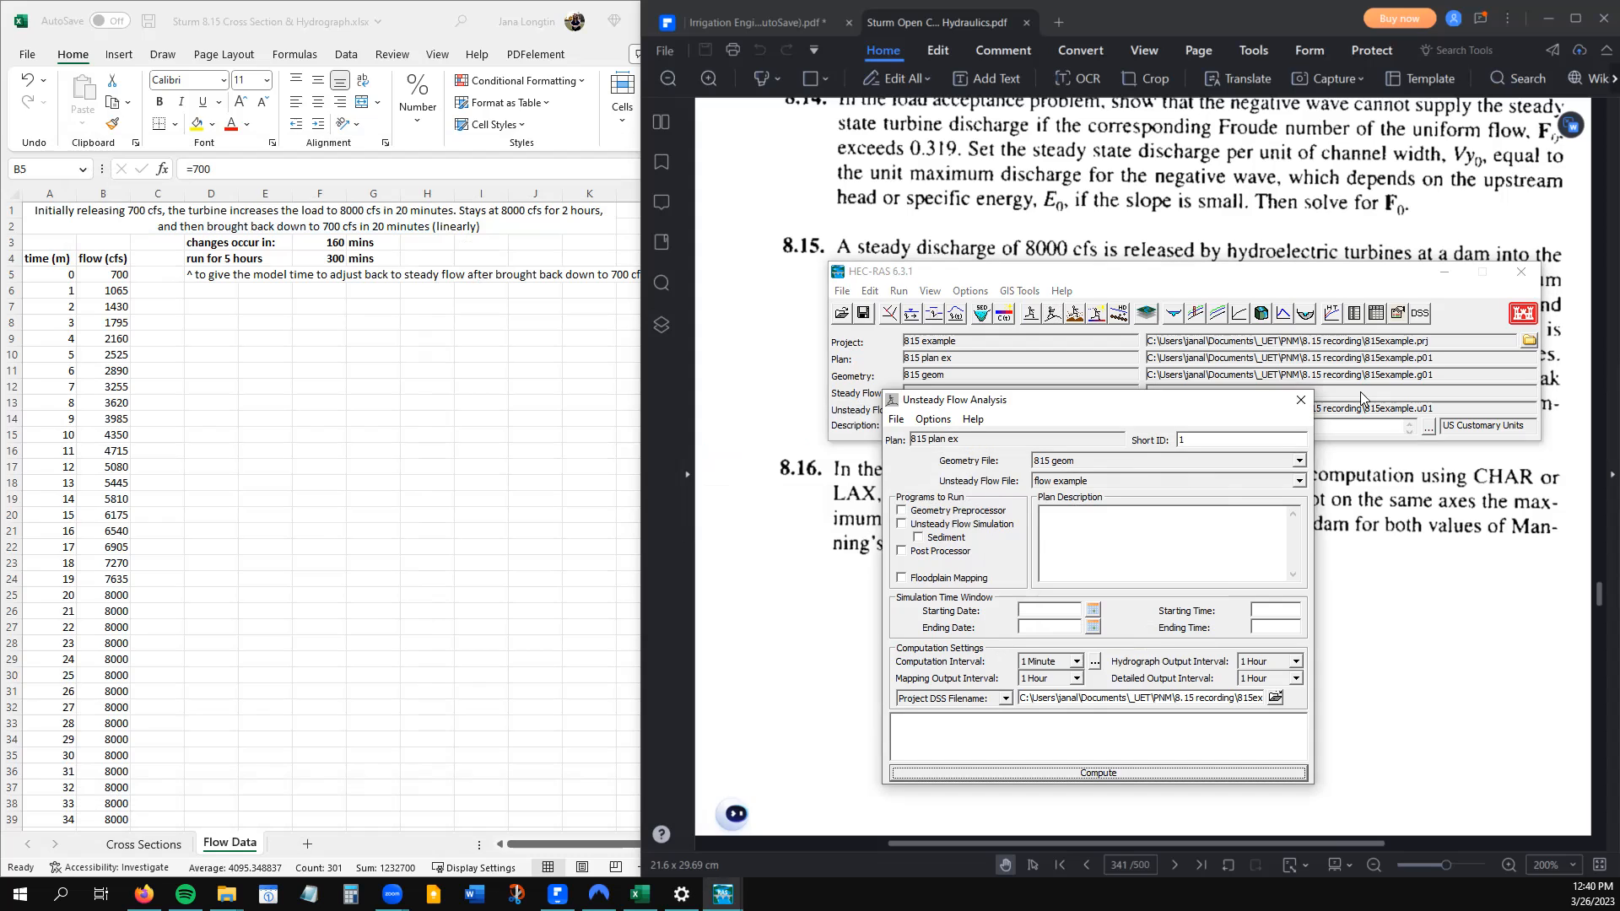
Reopen the unsteady flow analysis and enable the Geometry Preprocessor, Unsteady Flow Simulation and Post Processor for the run
click(1300, 403)
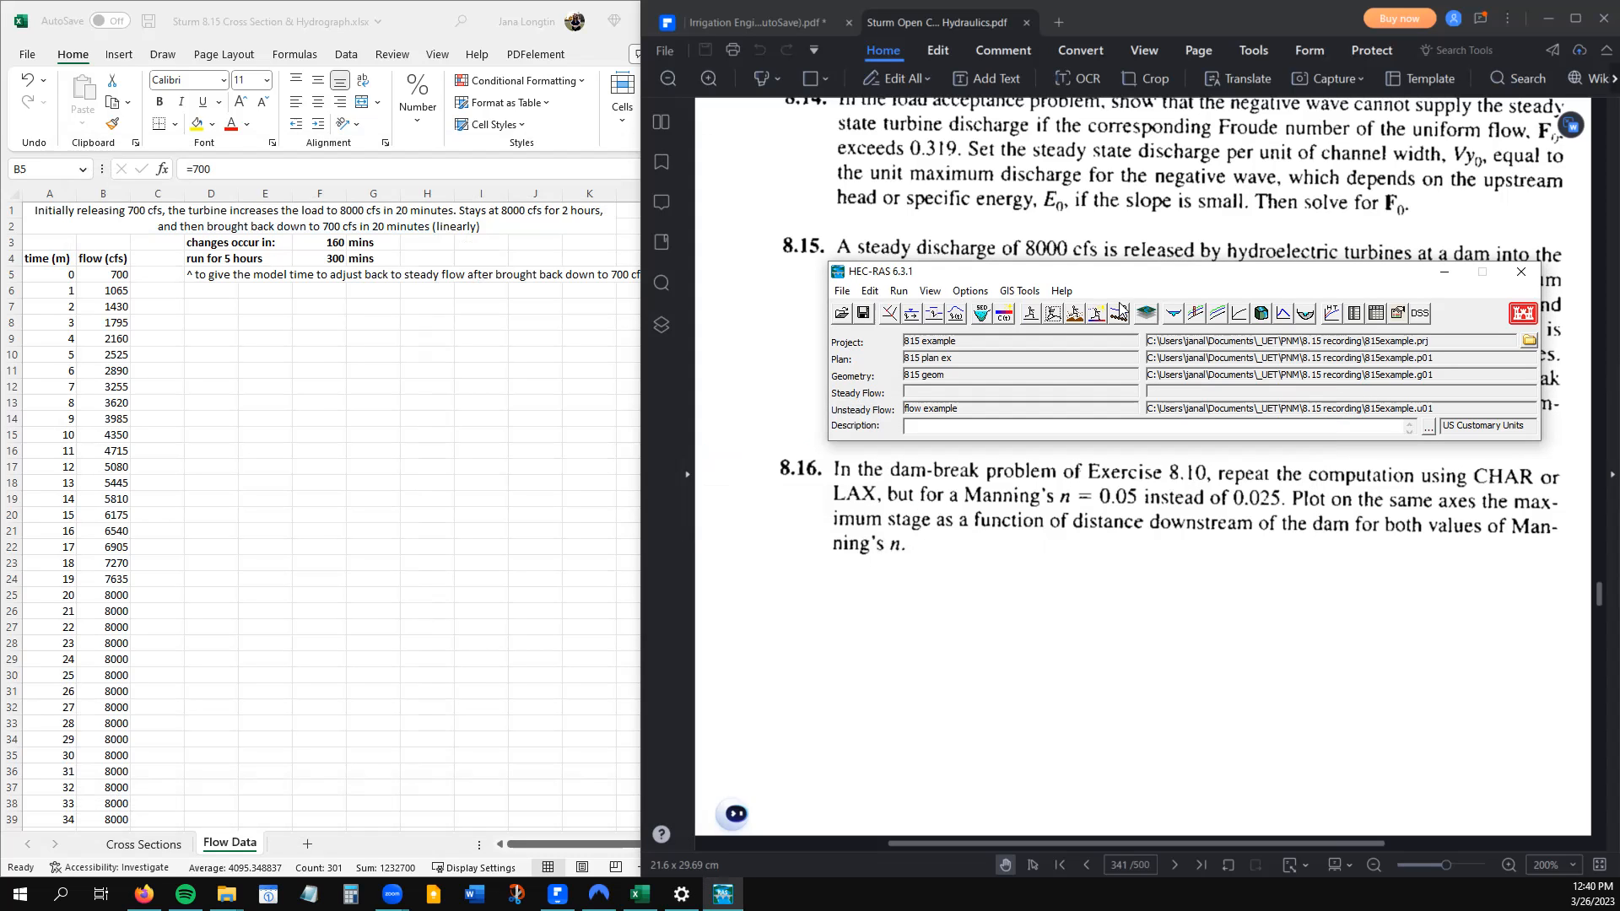
click(1053, 320)
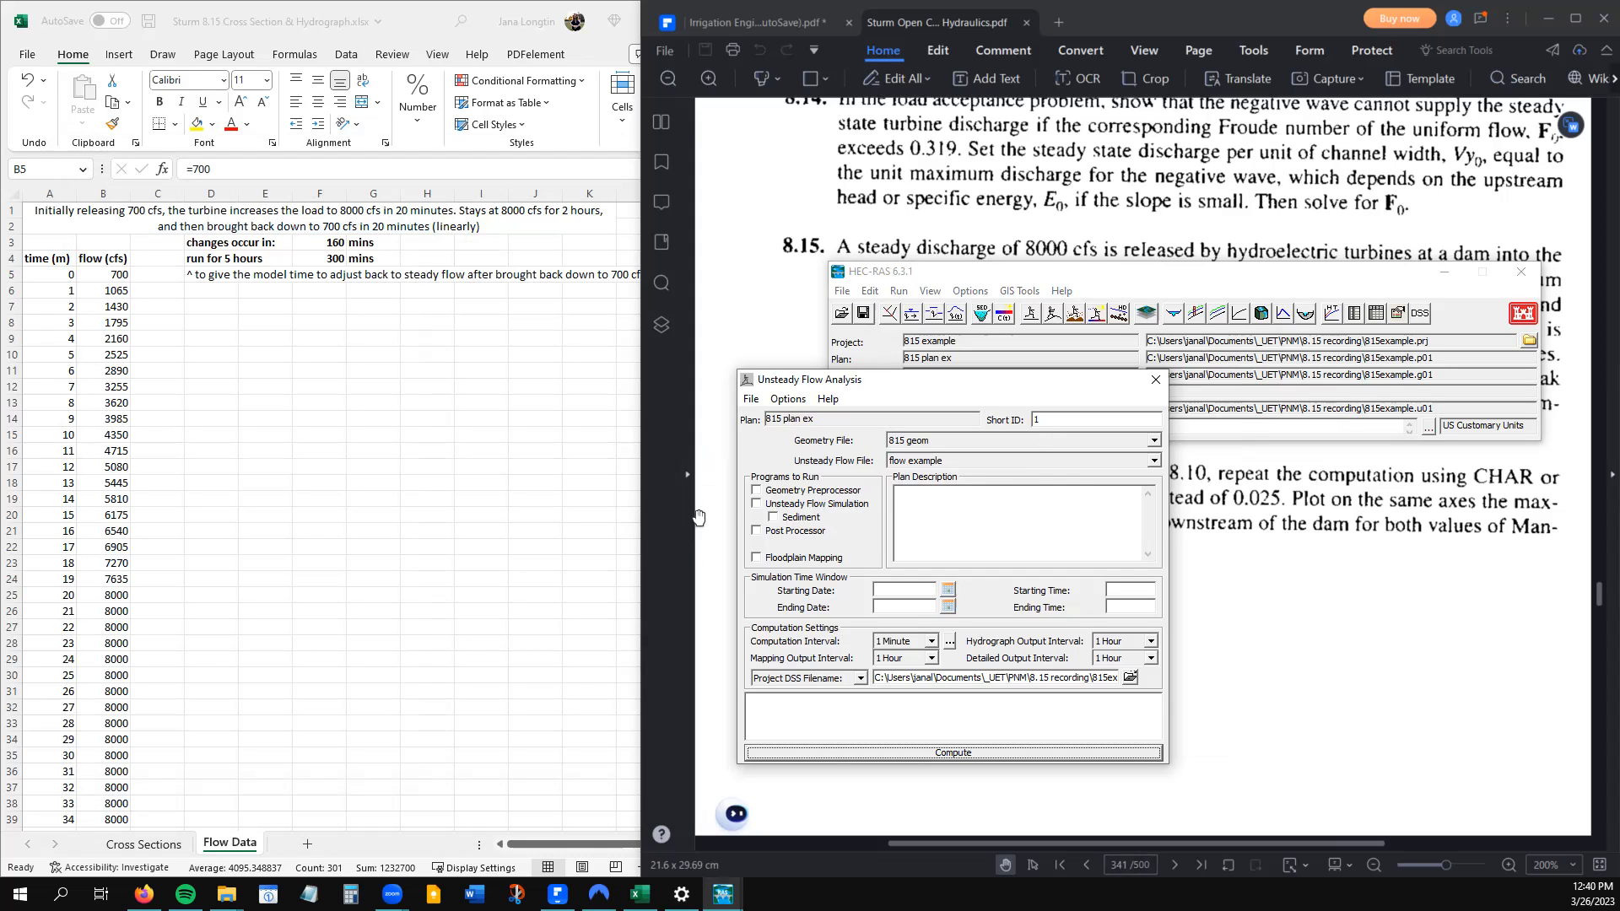
click(756, 490)
click(756, 504)
click(756, 533)
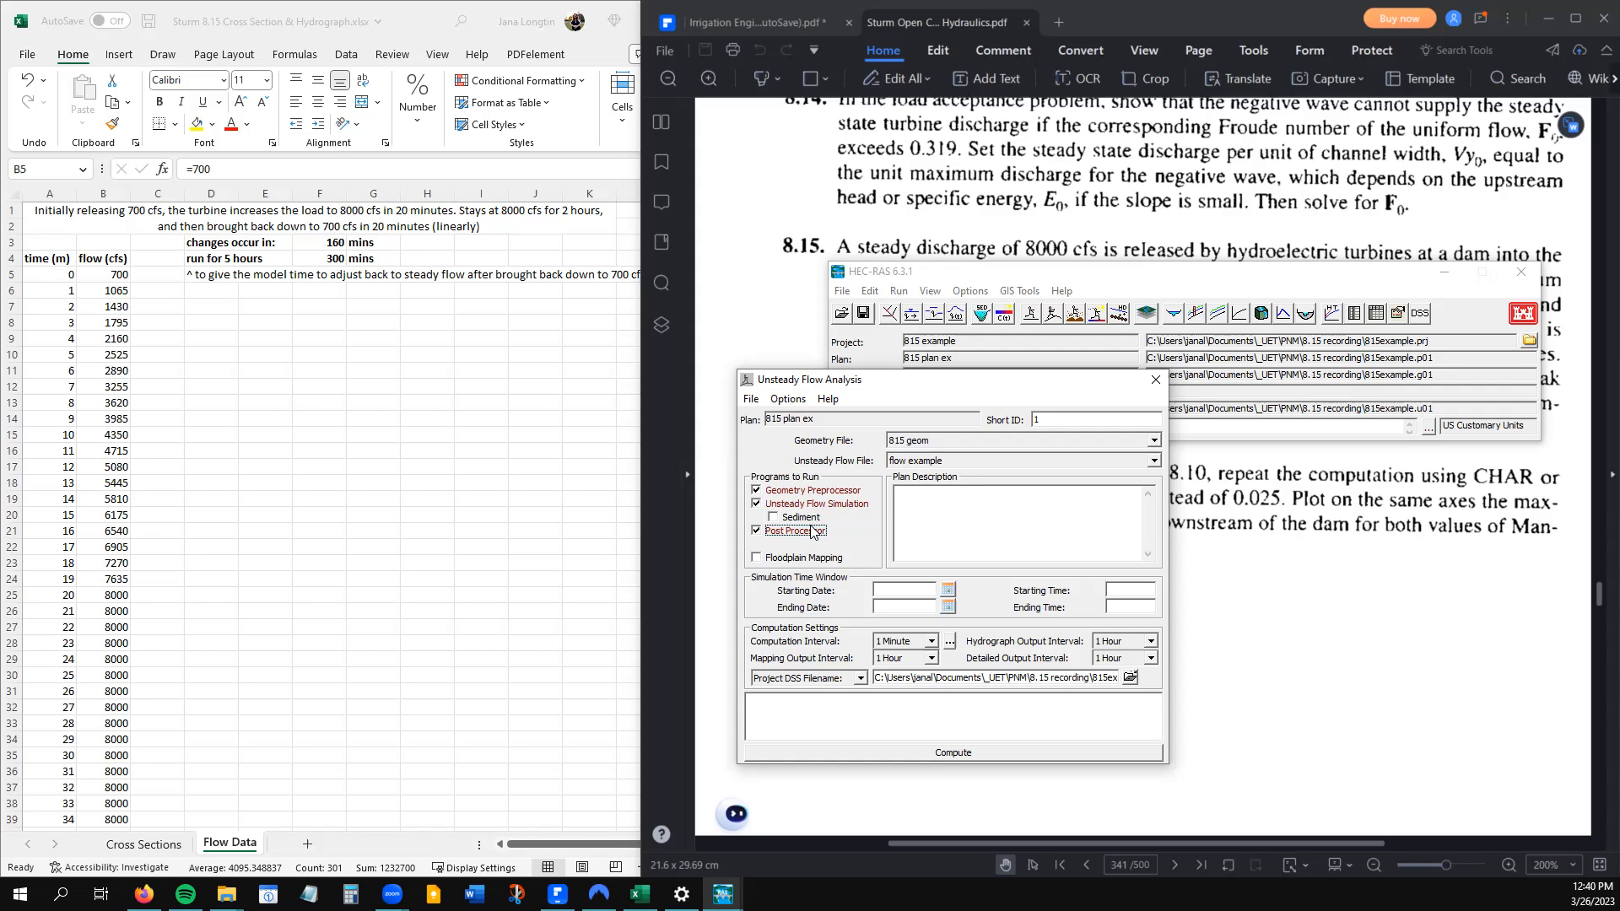
Set both the starting and ending dates of the simulation time window to 15SEP2008
click(950, 591)
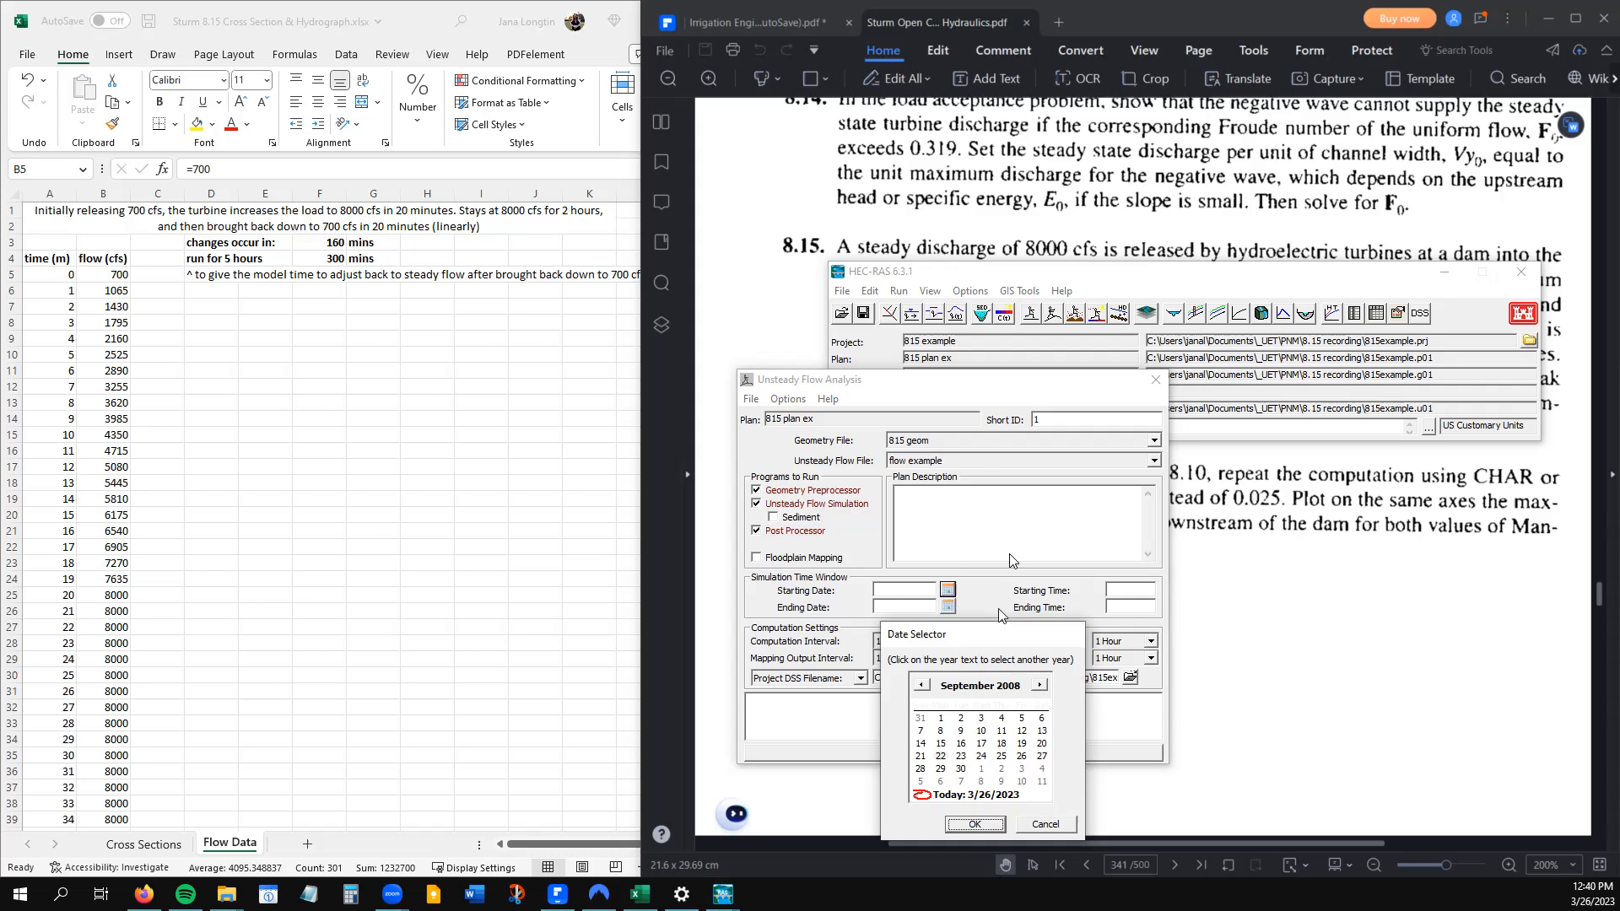
click(1047, 604)
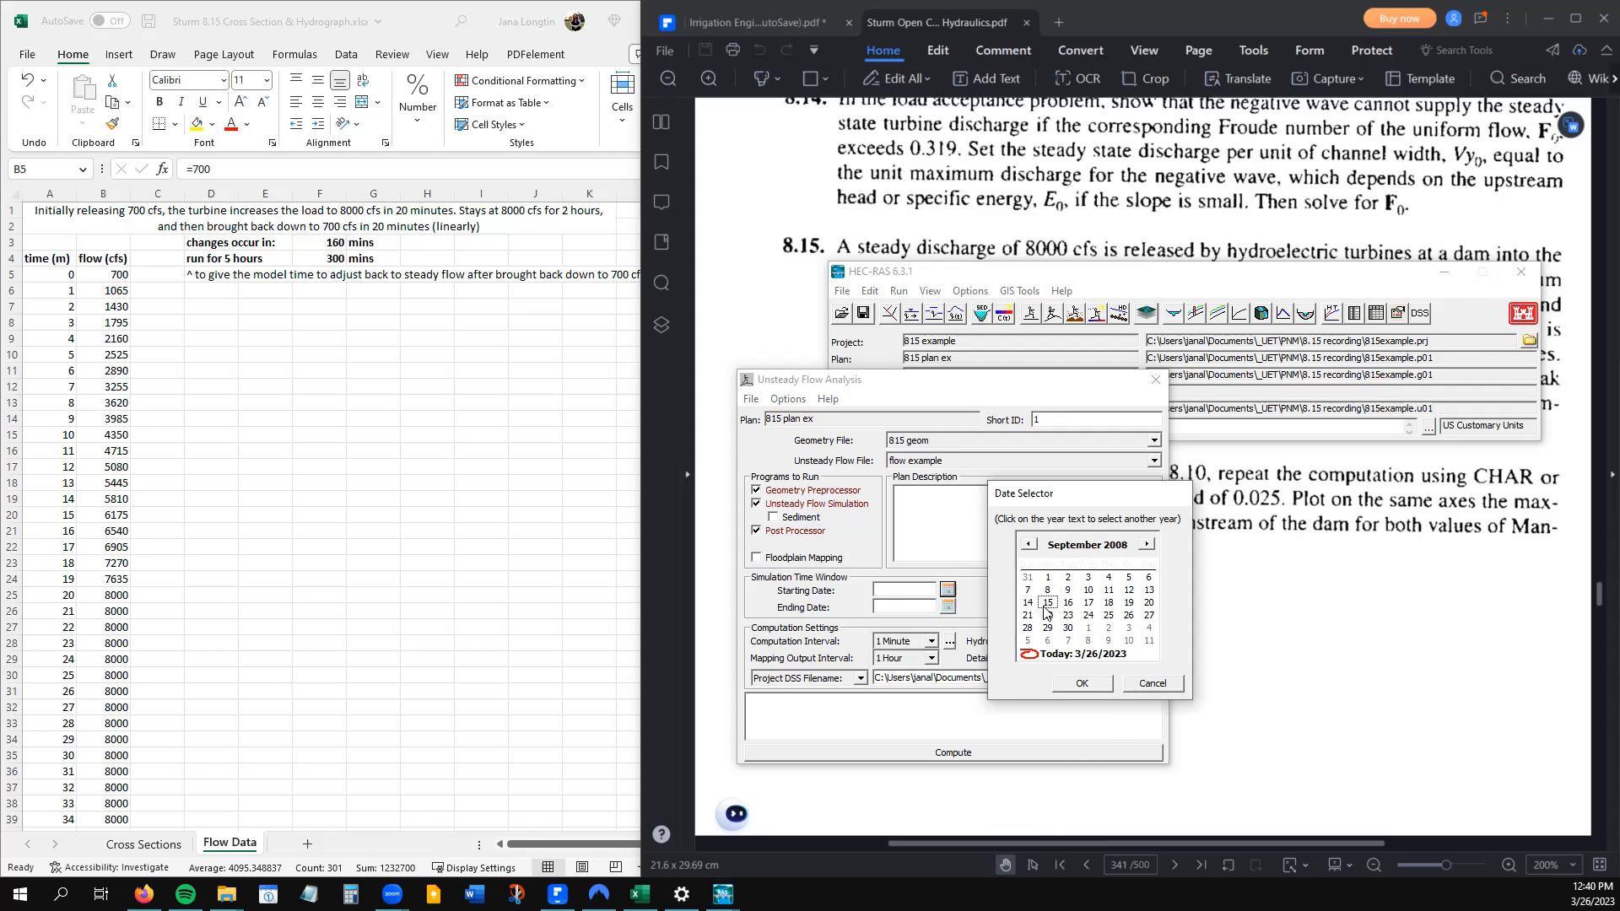
click(1068, 683)
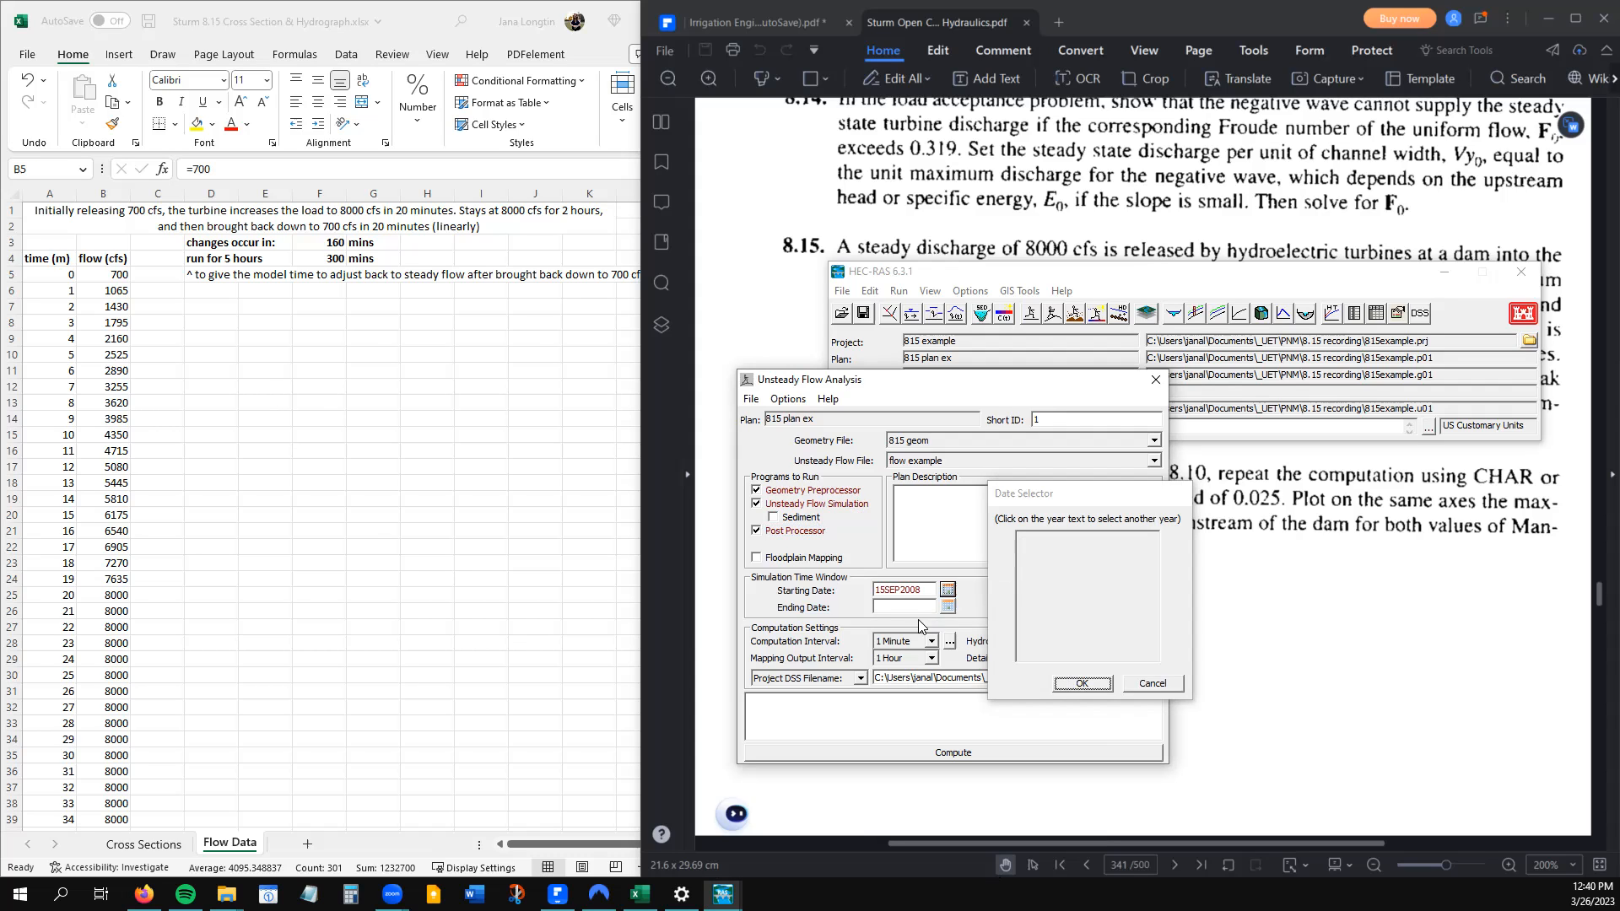
click(947, 606)
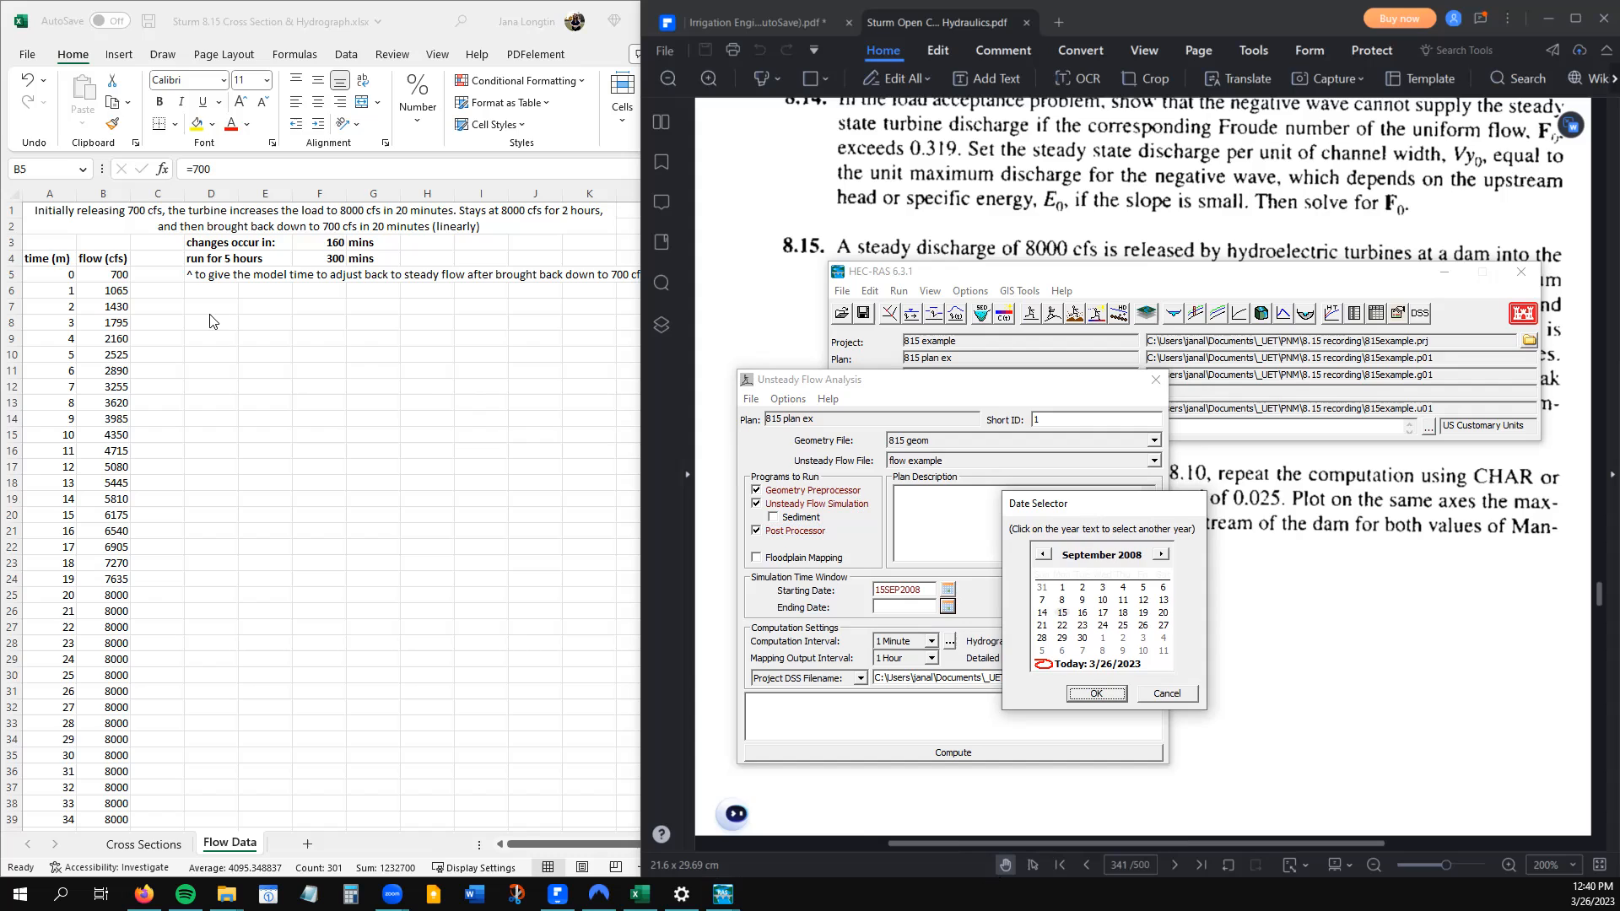
click(222, 259)
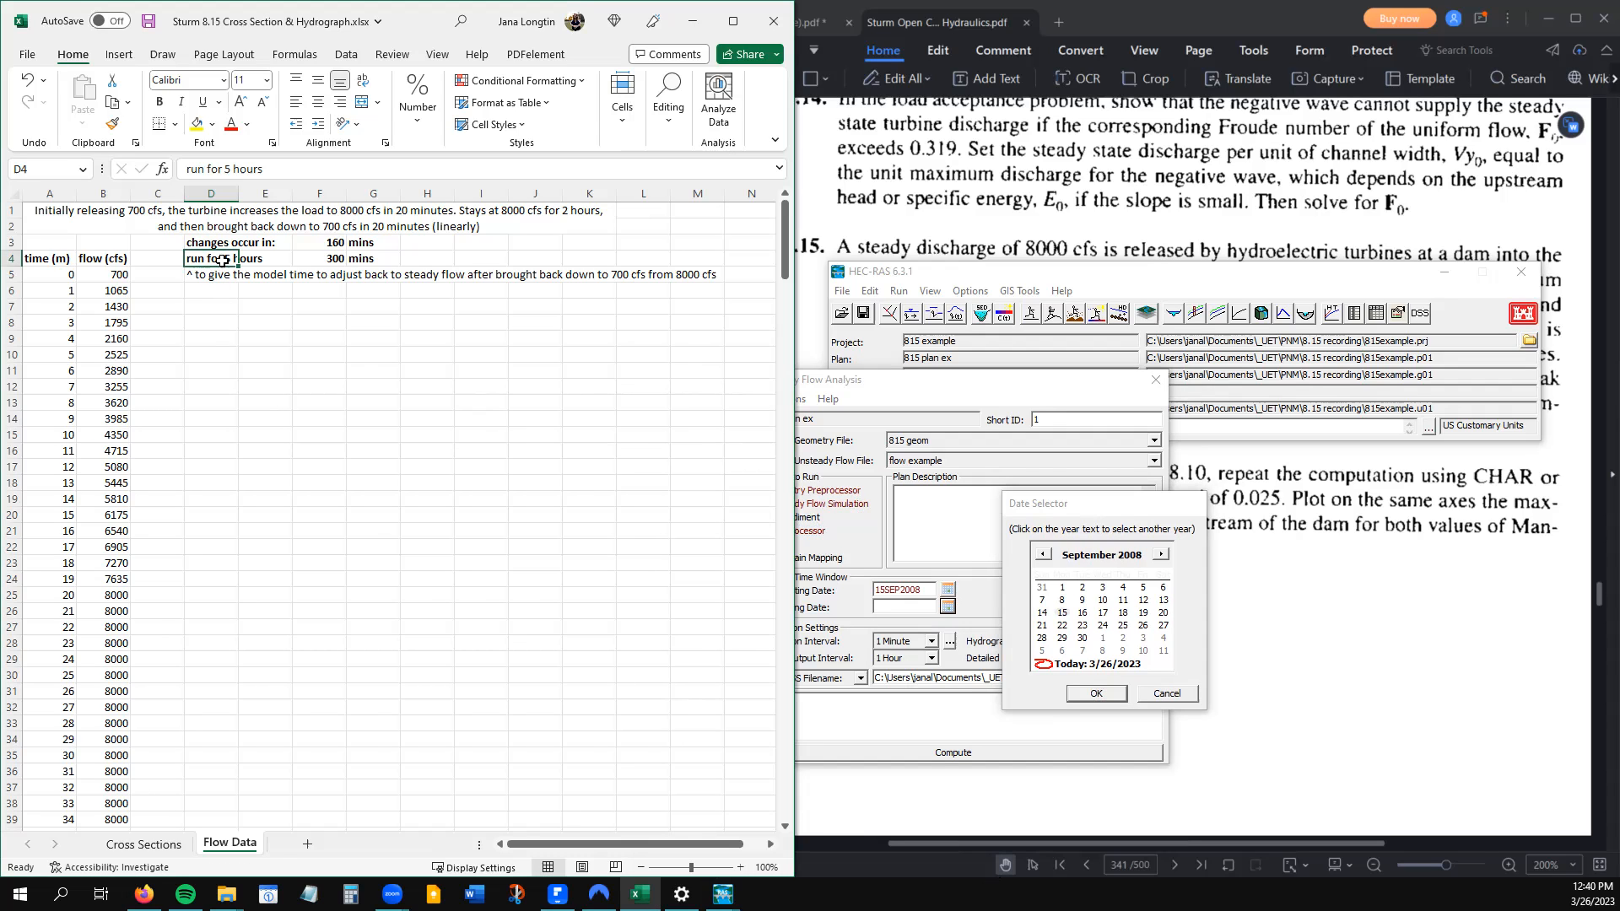
mouse_move(214, 266)
mouse_down()
mouse_move(361, 243)
mouse_move(218, 261)
mouse_up()
click(243, 306)
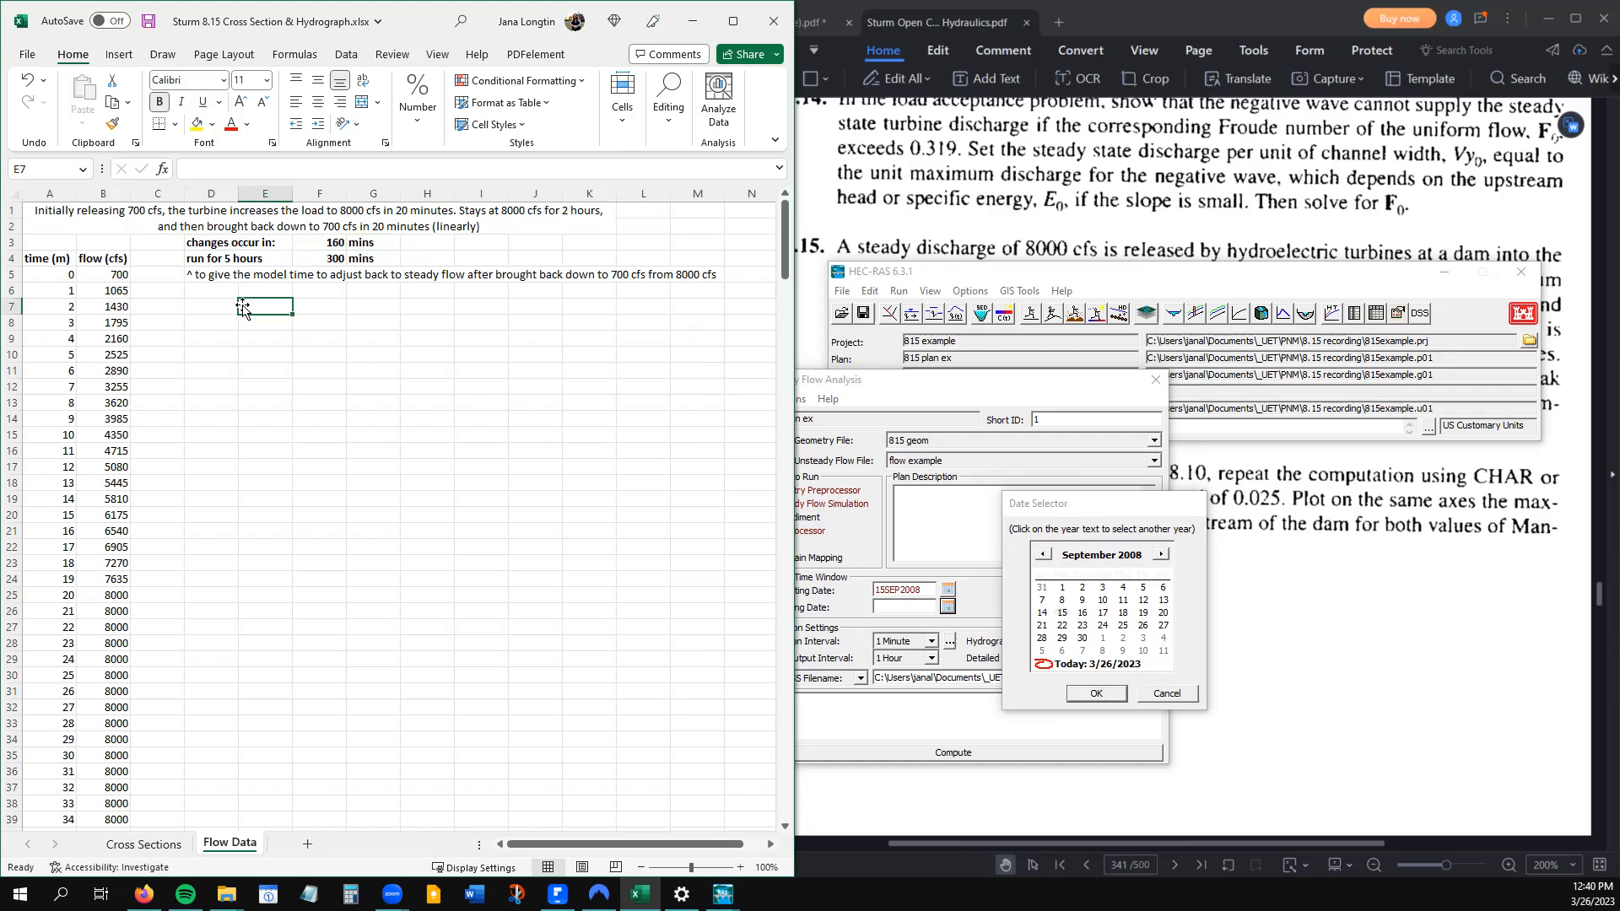
click(1057, 513)
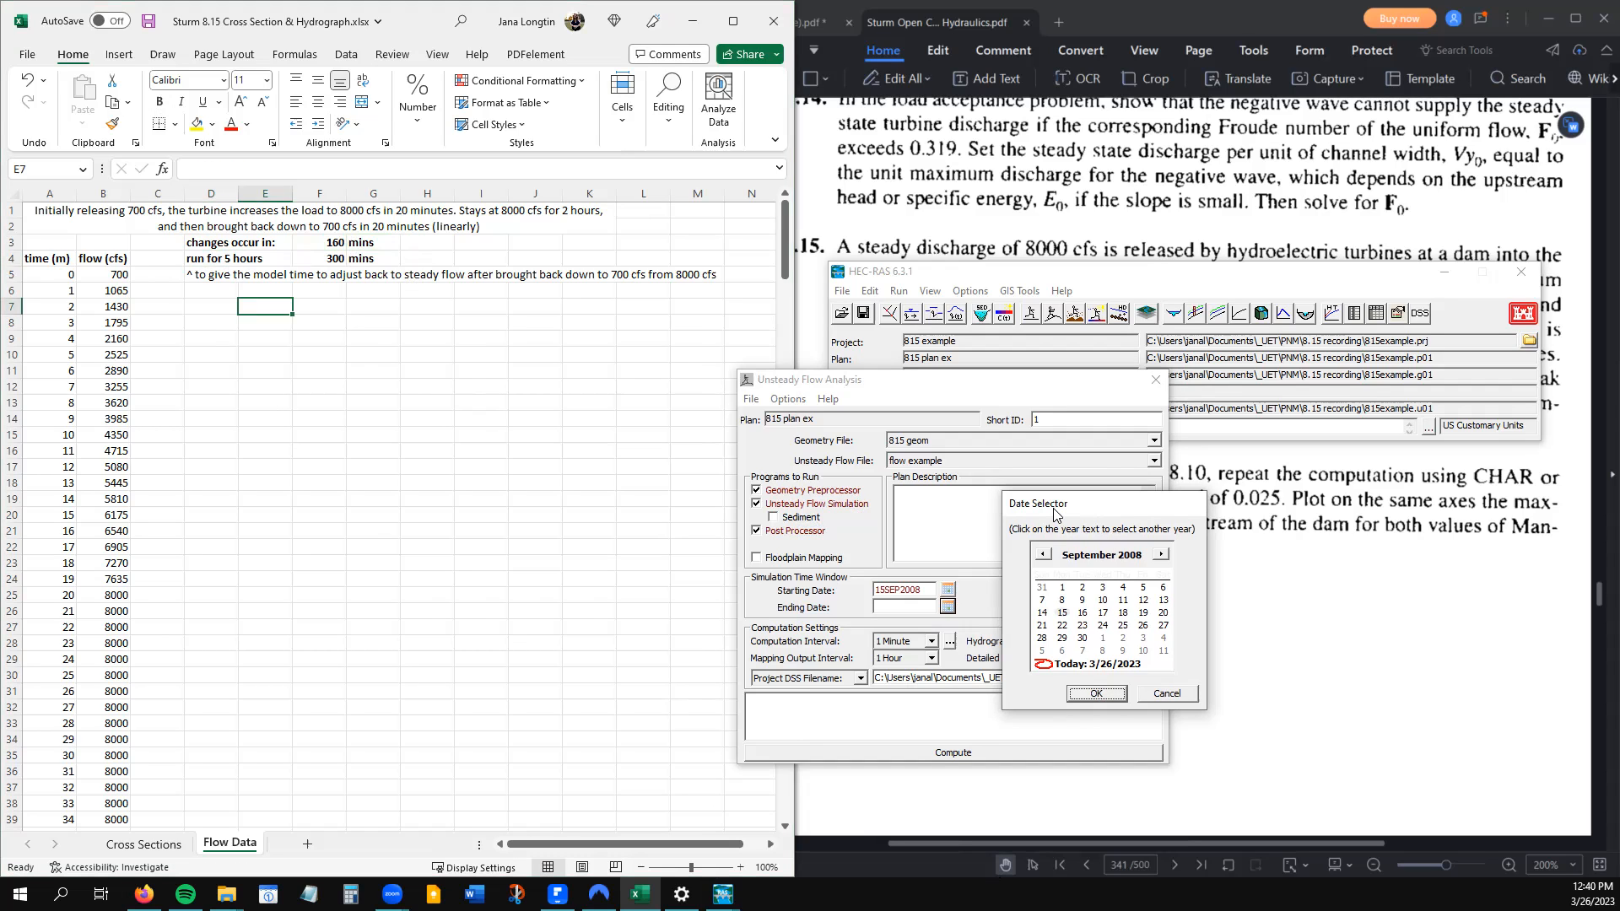
click(1060, 614)
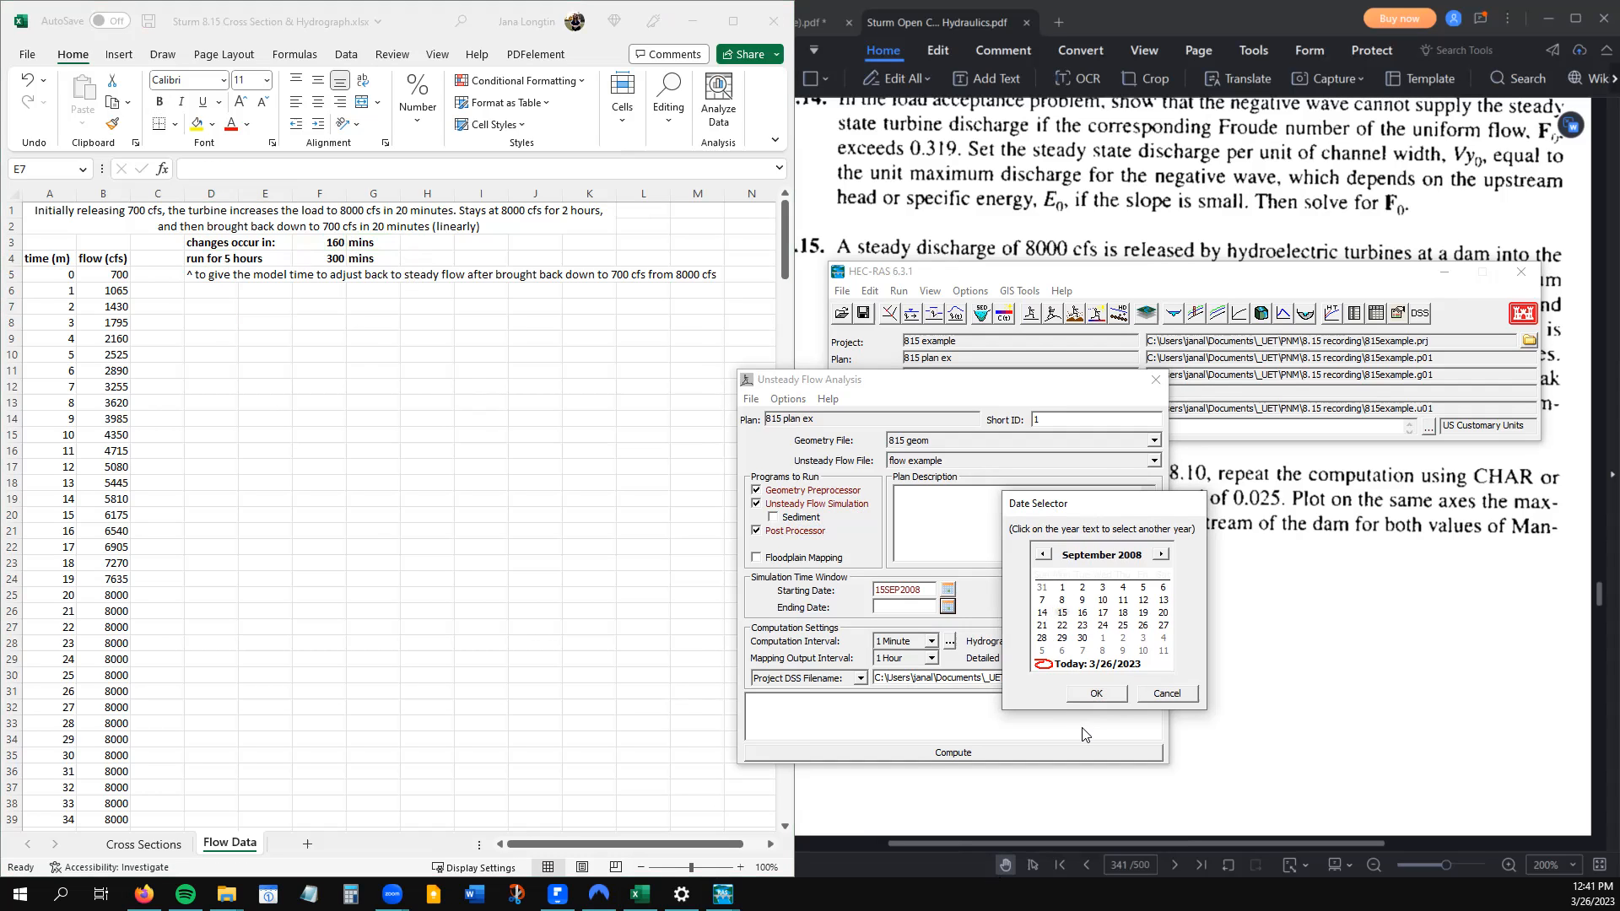
click(1094, 693)
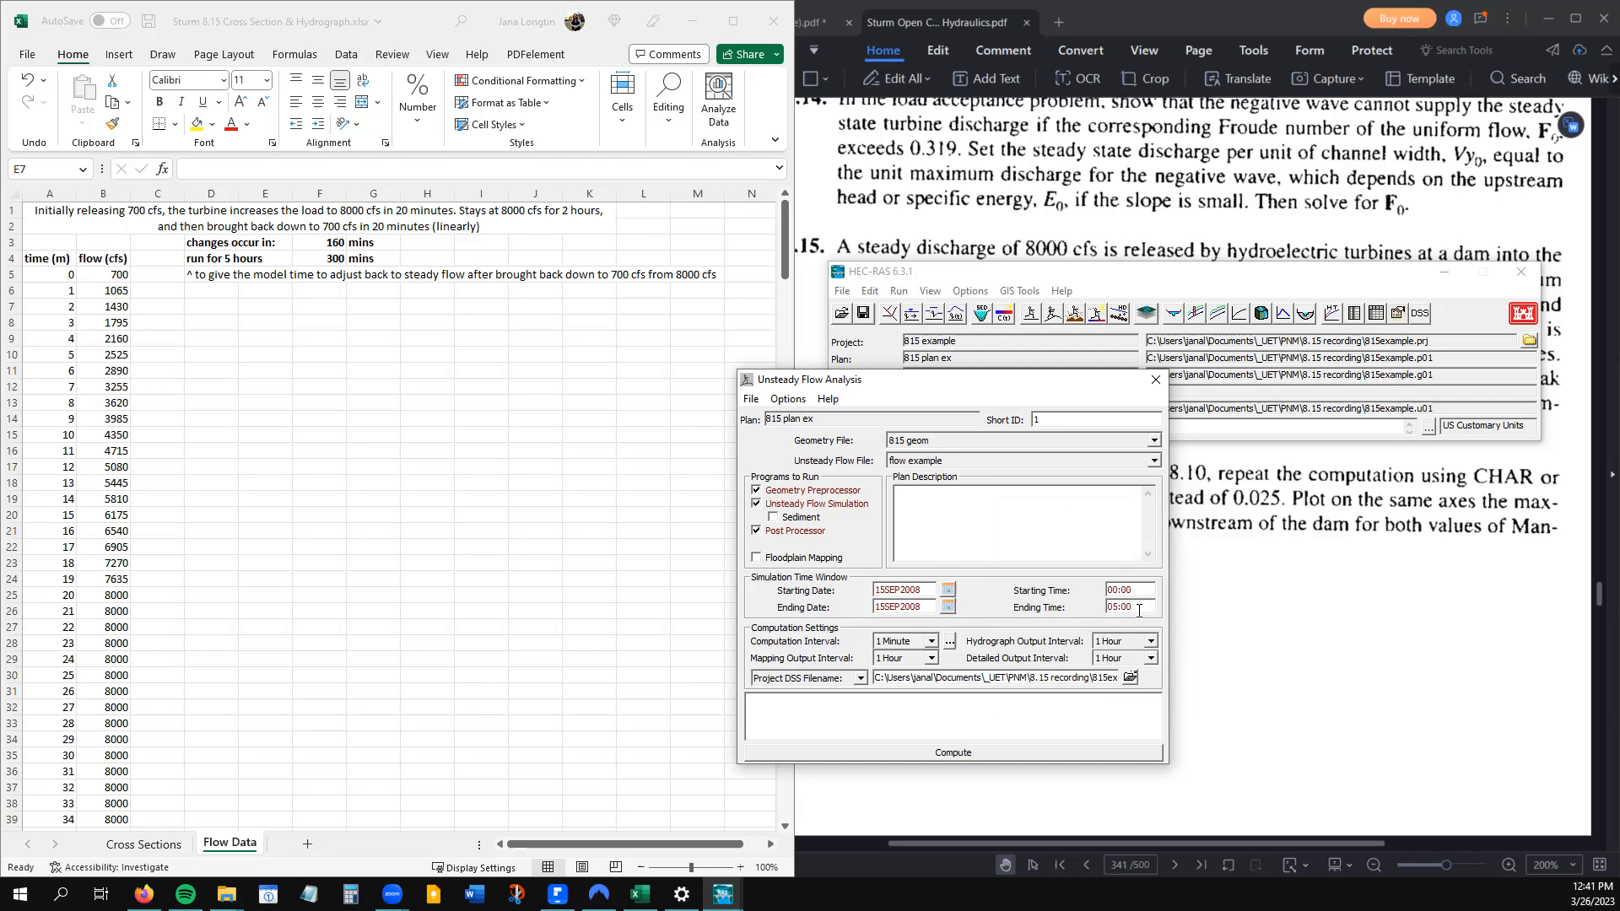
Set the simulation's starting time to 00:00 and ending time to 05:00 to cover the 5-hour run
drag(1134, 609, 1106, 609)
double_click(1113, 590)
click(1114, 608)
double_click(1110, 606)
Set the hydrograph output interval and the detailed output interval to 1 Minute
click(1150, 641)
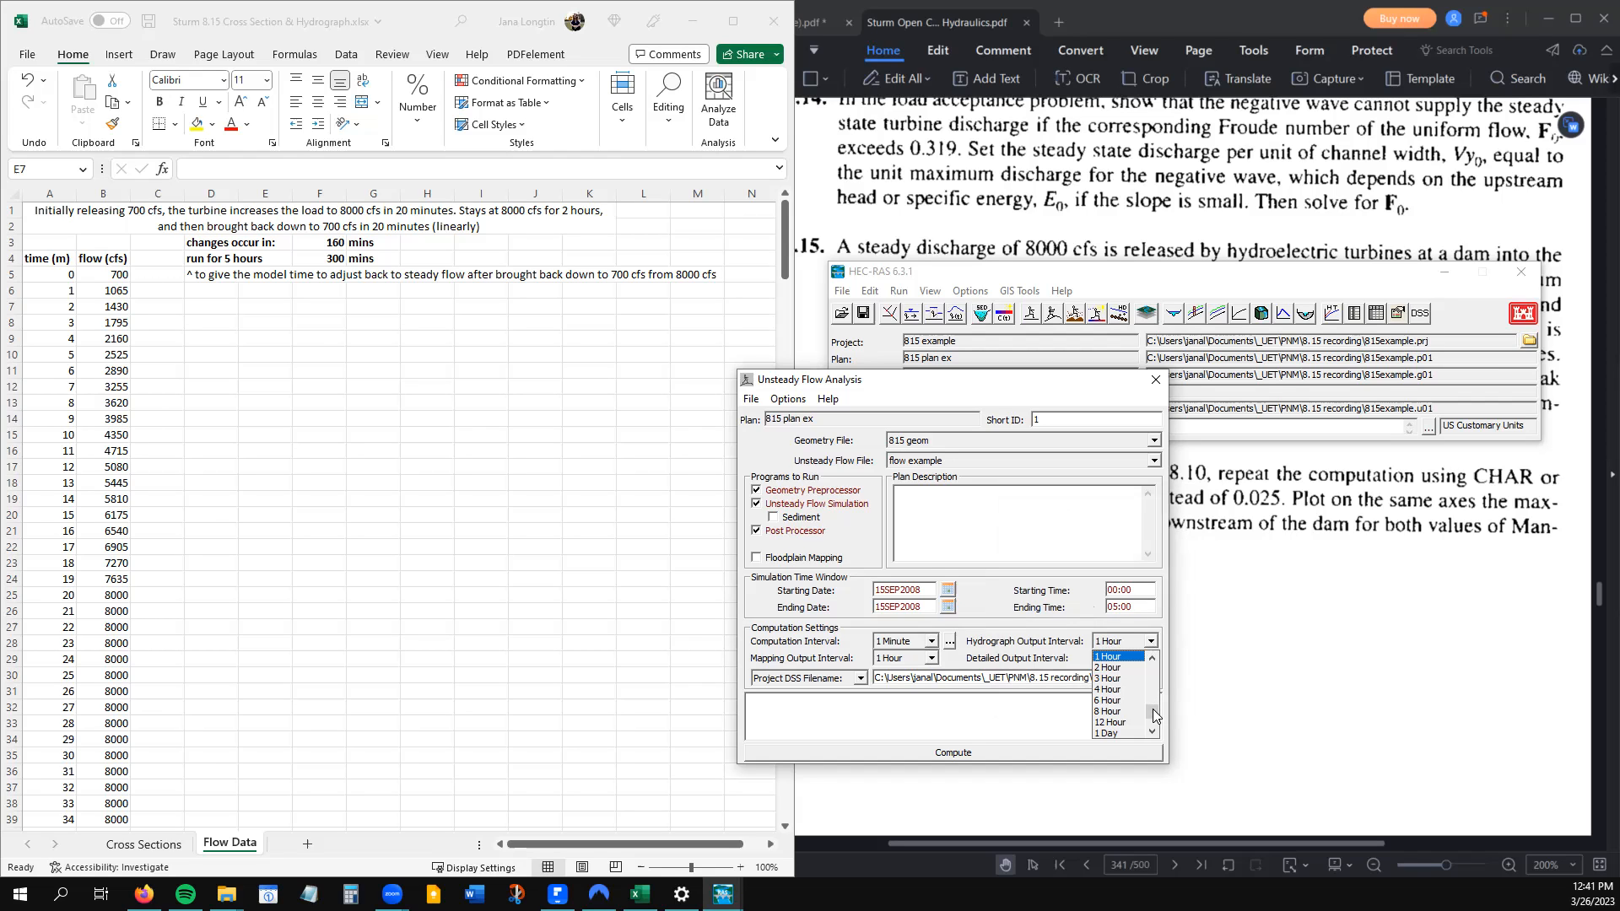
scroll(1153, 700, up, 4)
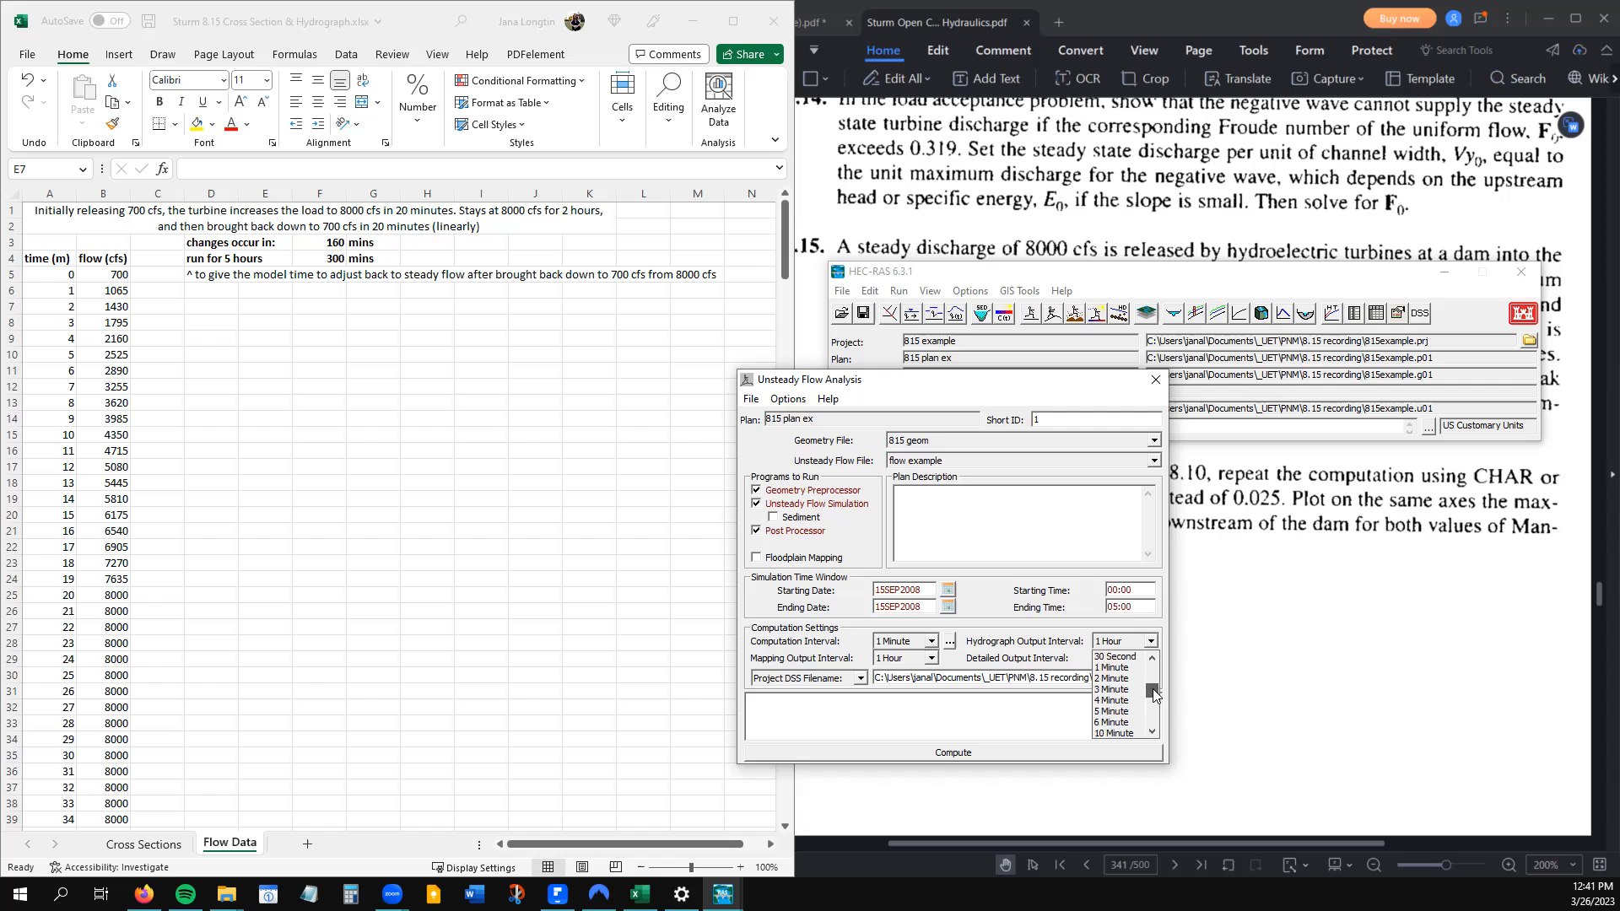
click(1112, 667)
click(1150, 658)
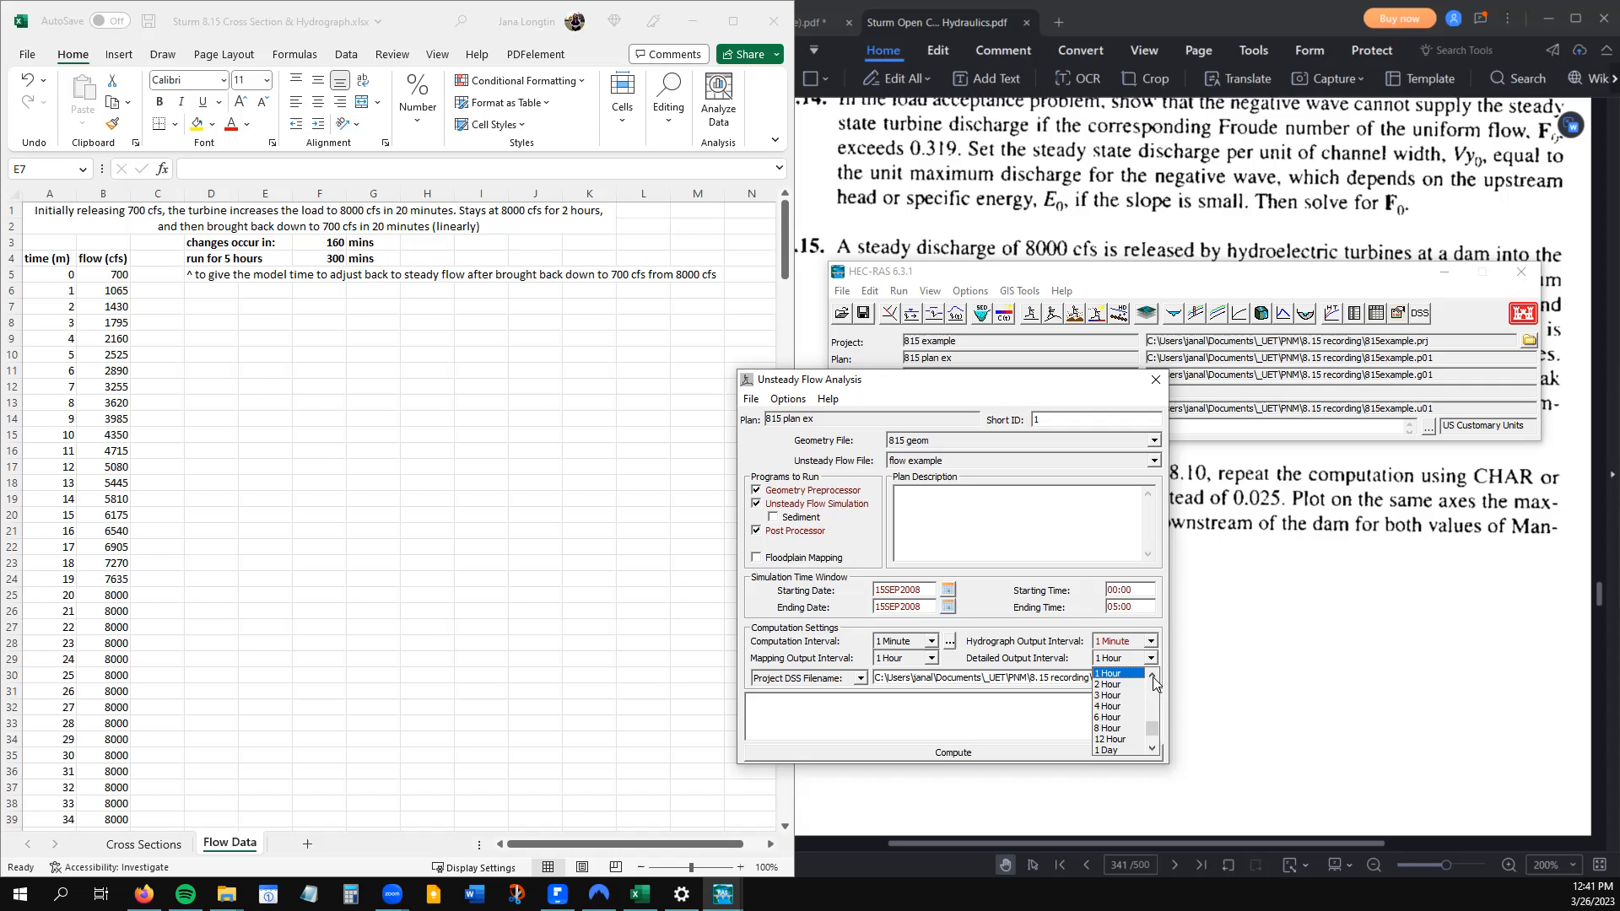
scroll(1153, 724, up, 1)
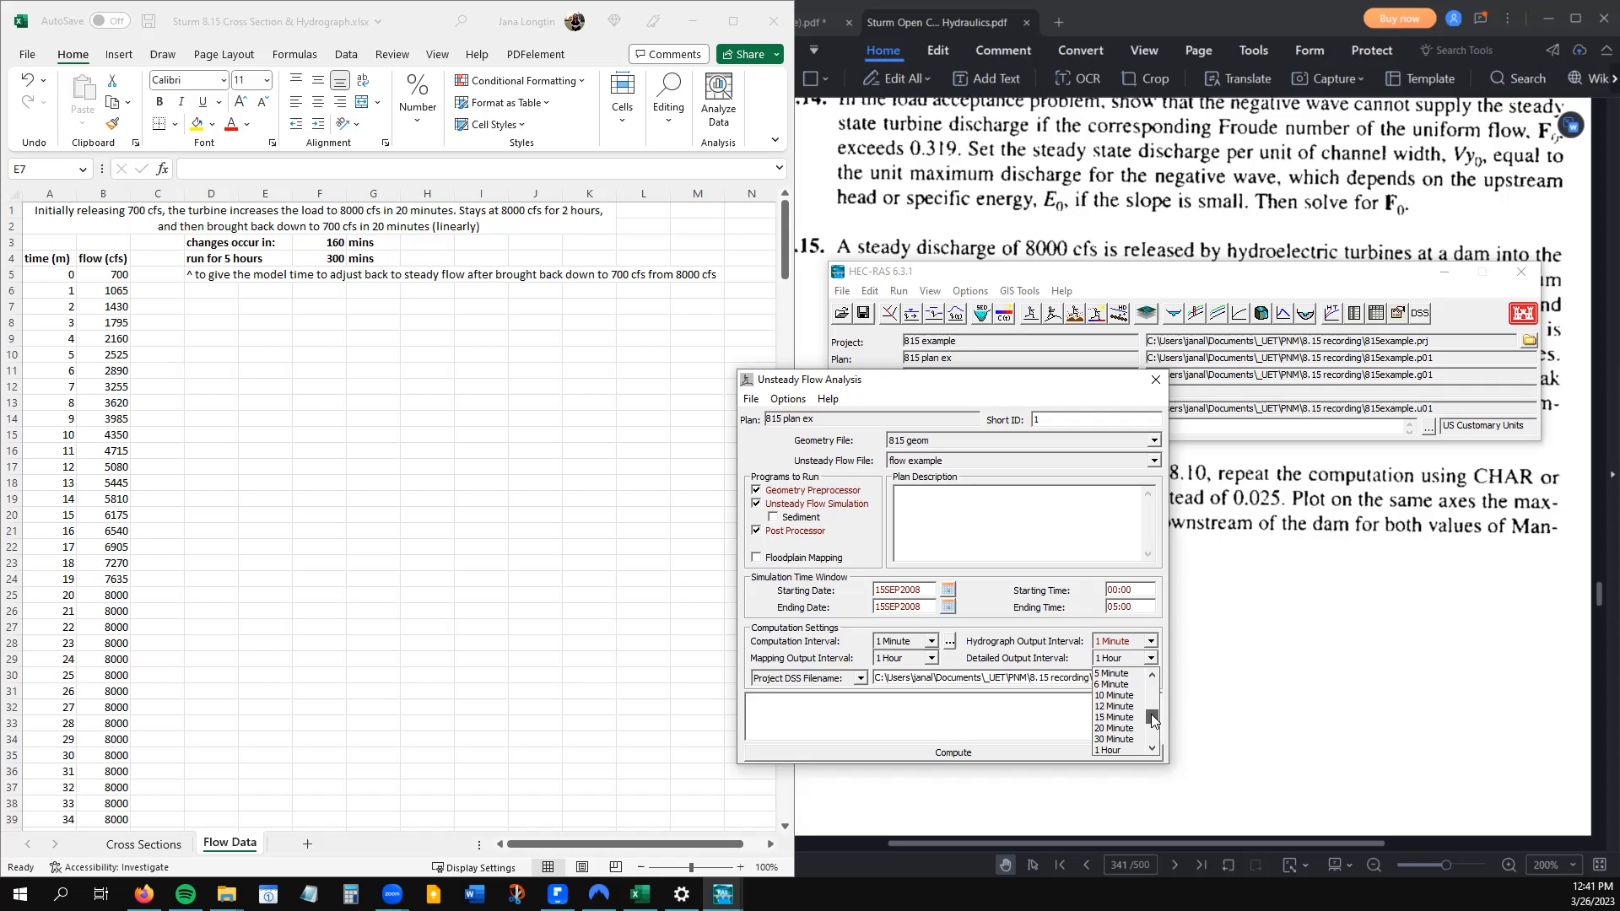
scroll(1102, 697, up, 2)
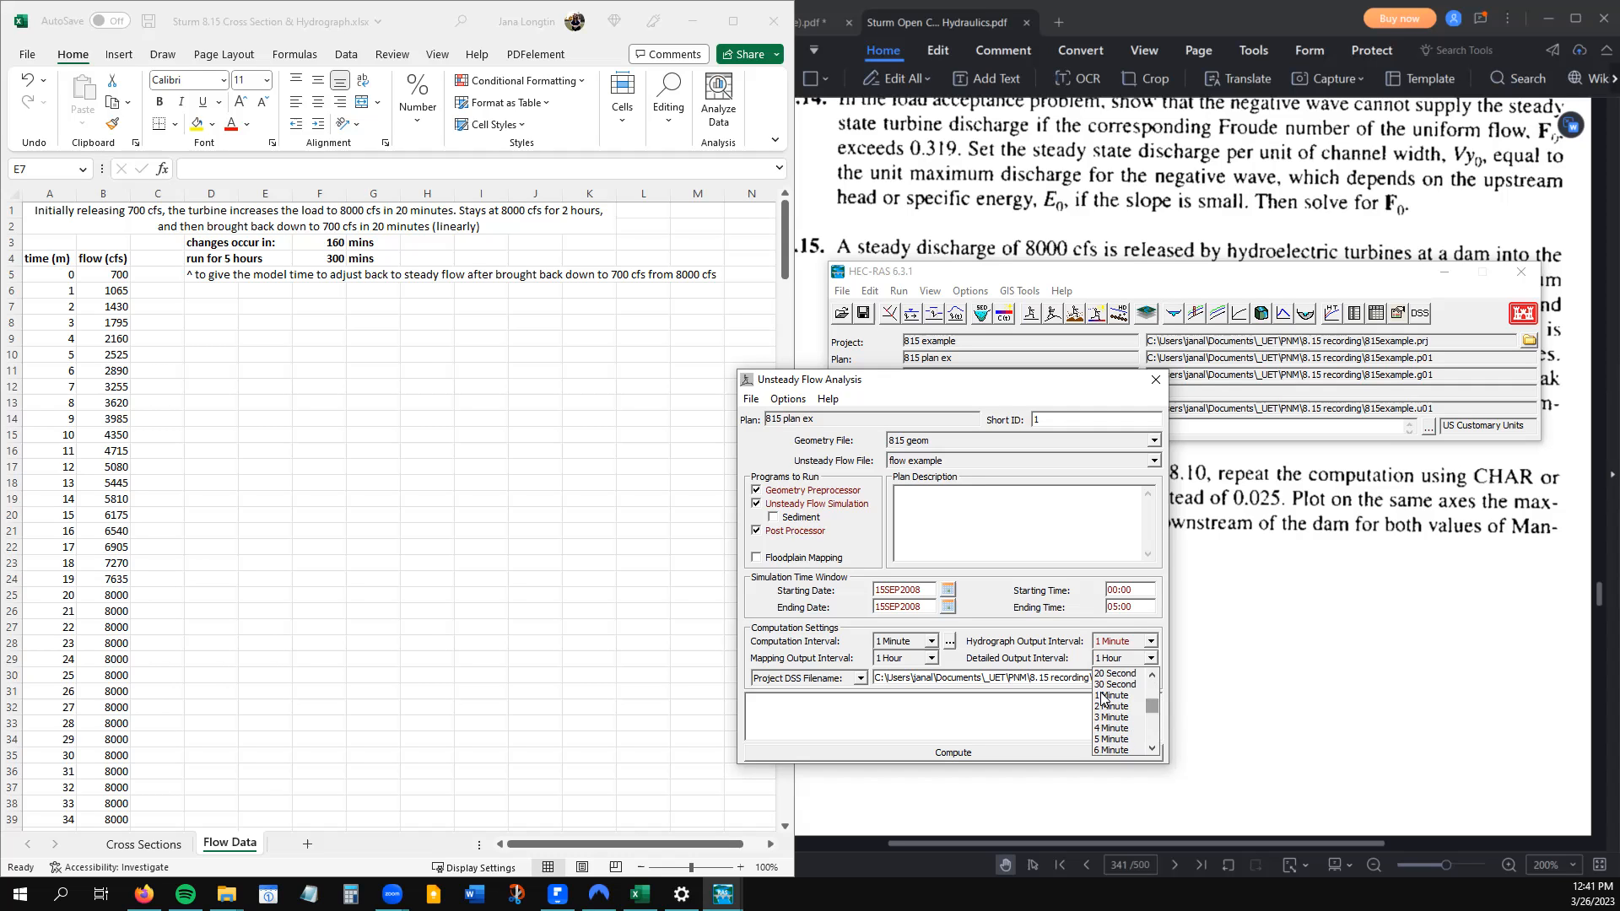
click(1102, 696)
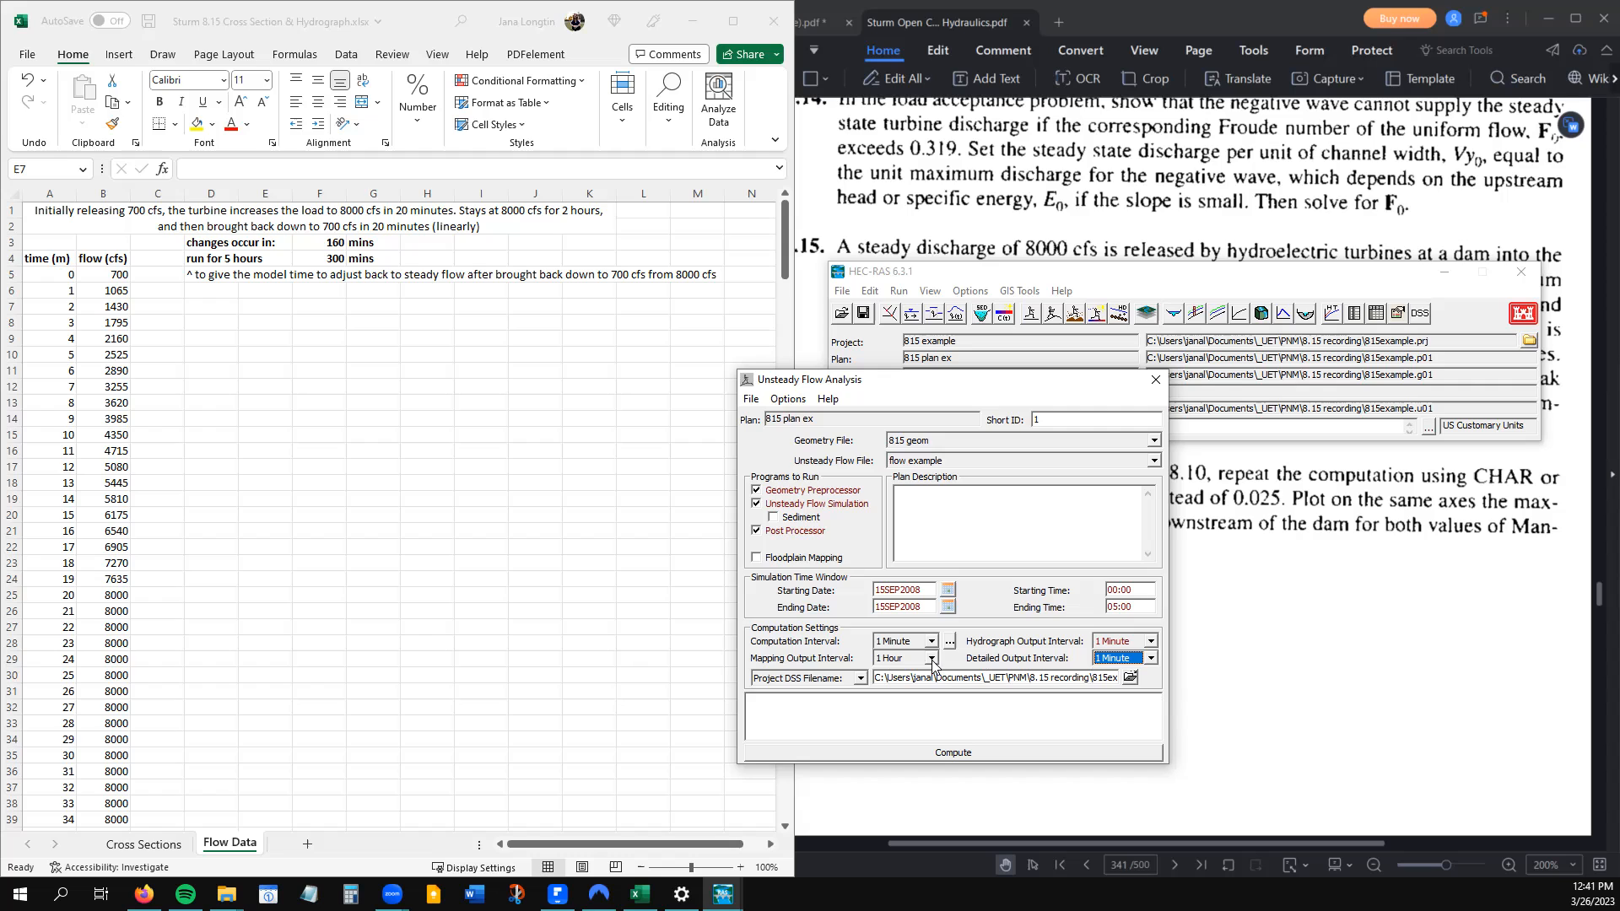
click(923, 727)
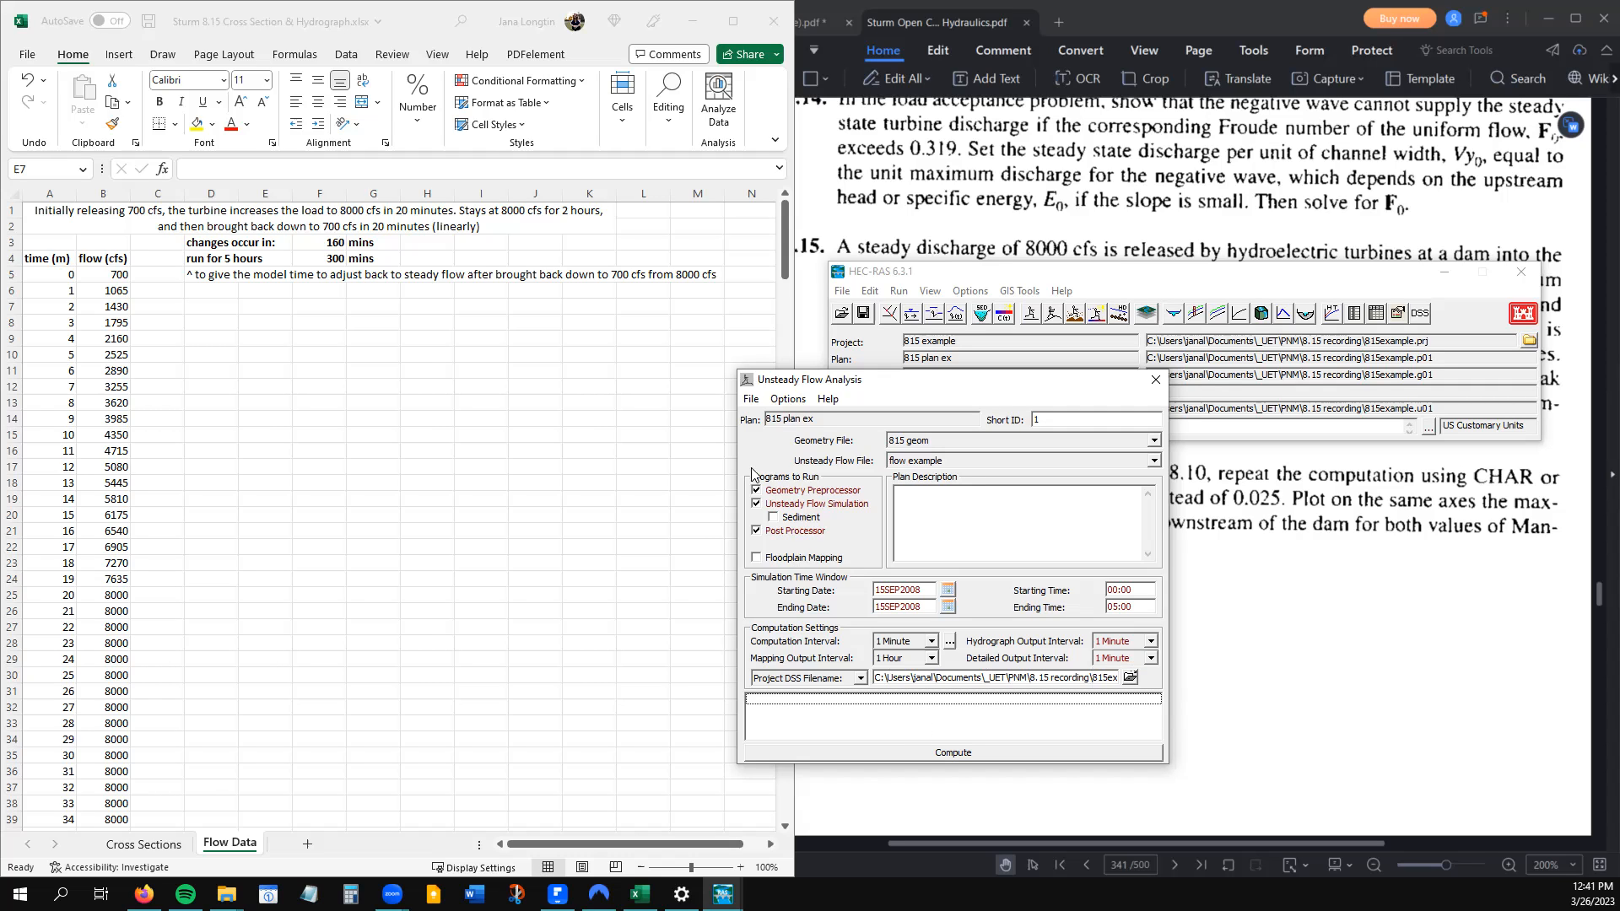
Save the plan and compute the unsteady flow simulation, closing the computation and analysis windows when the run ends
click(750, 399)
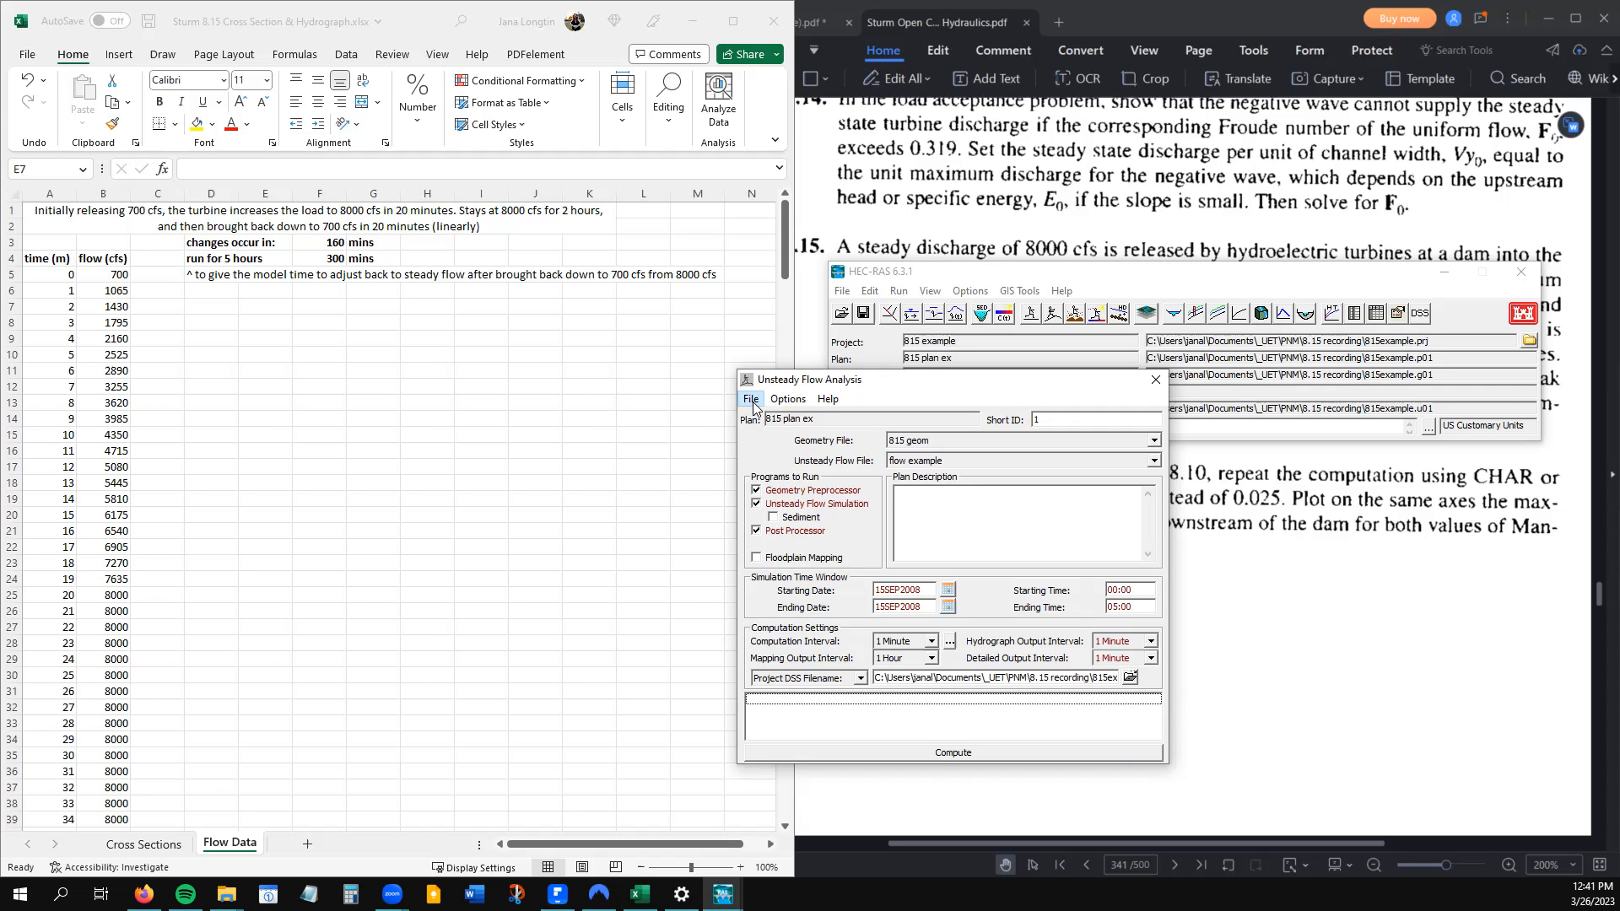
click(772, 456)
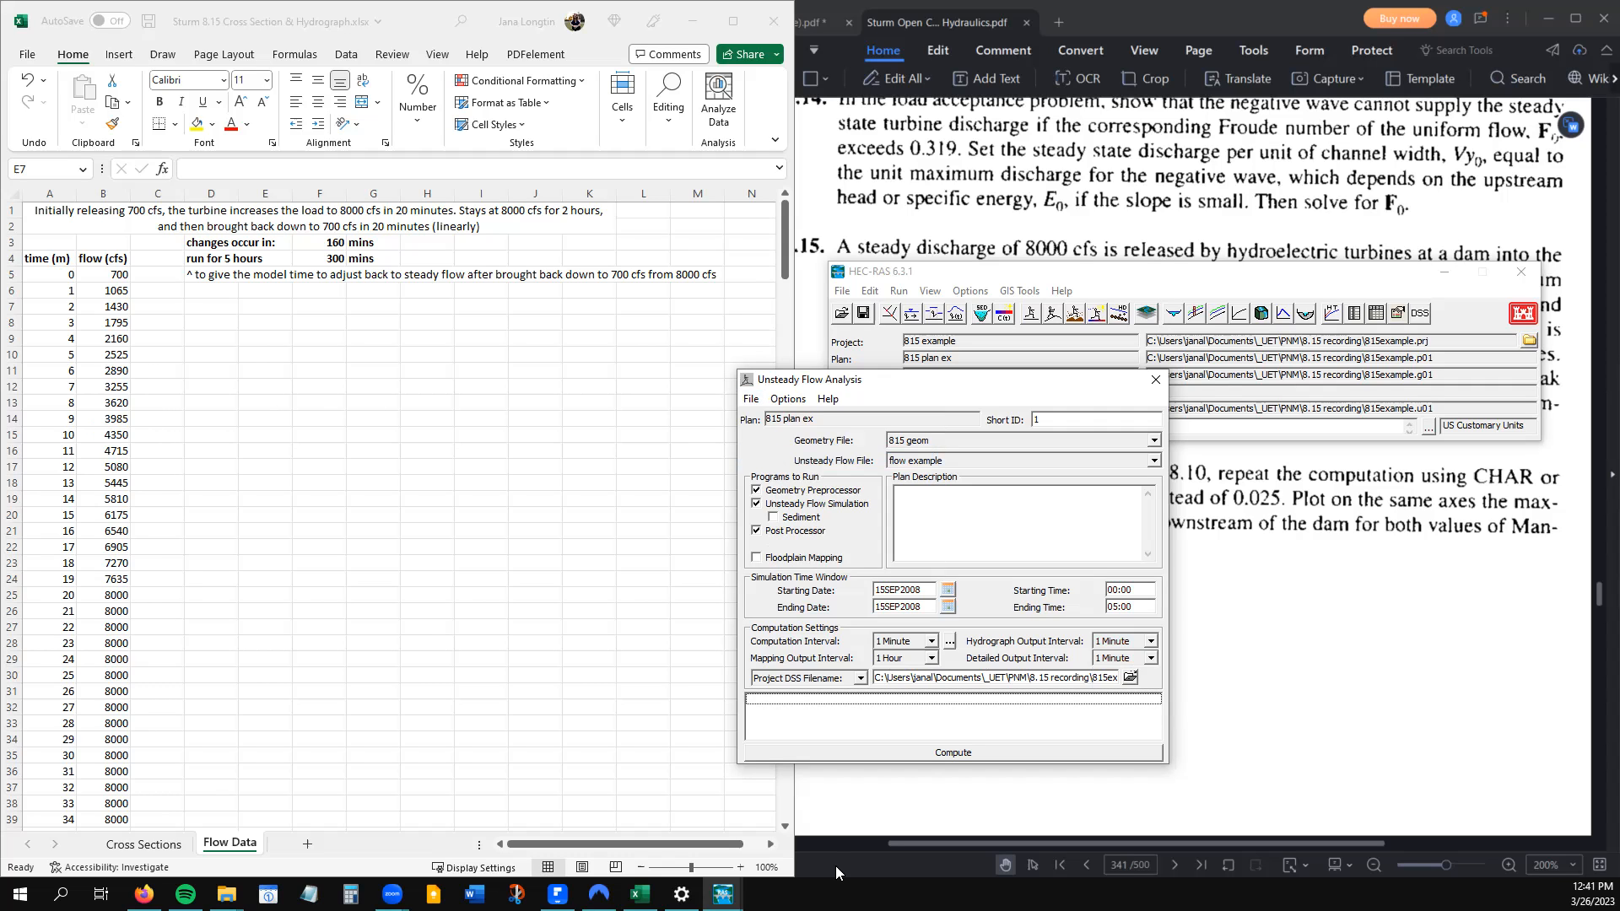
click(943, 758)
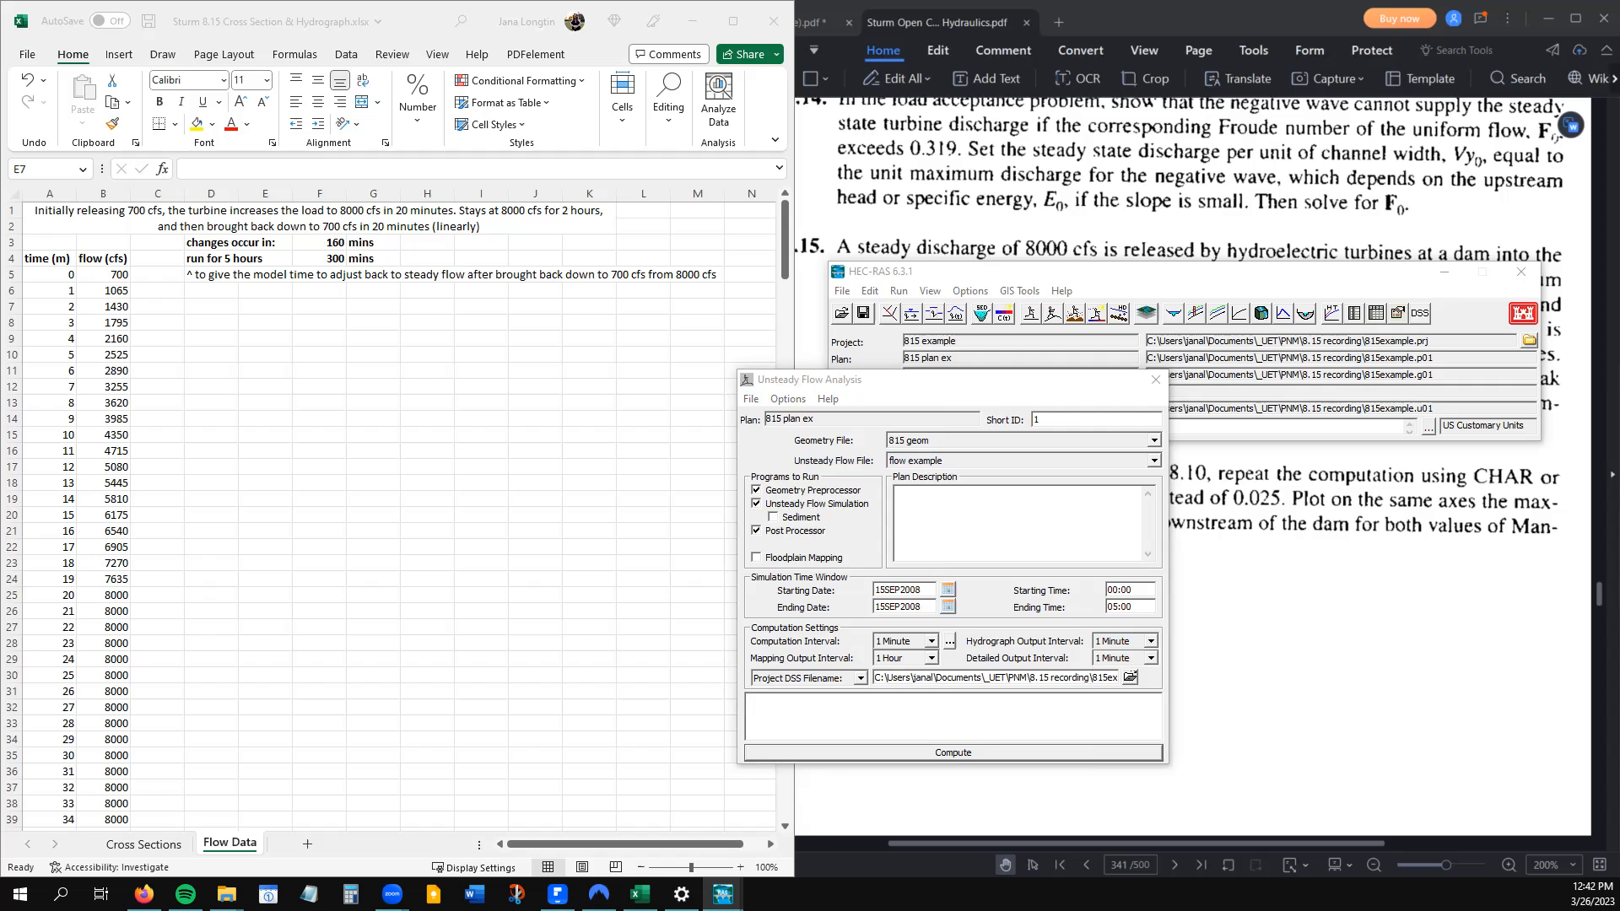
drag(998, 681, 998, 137)
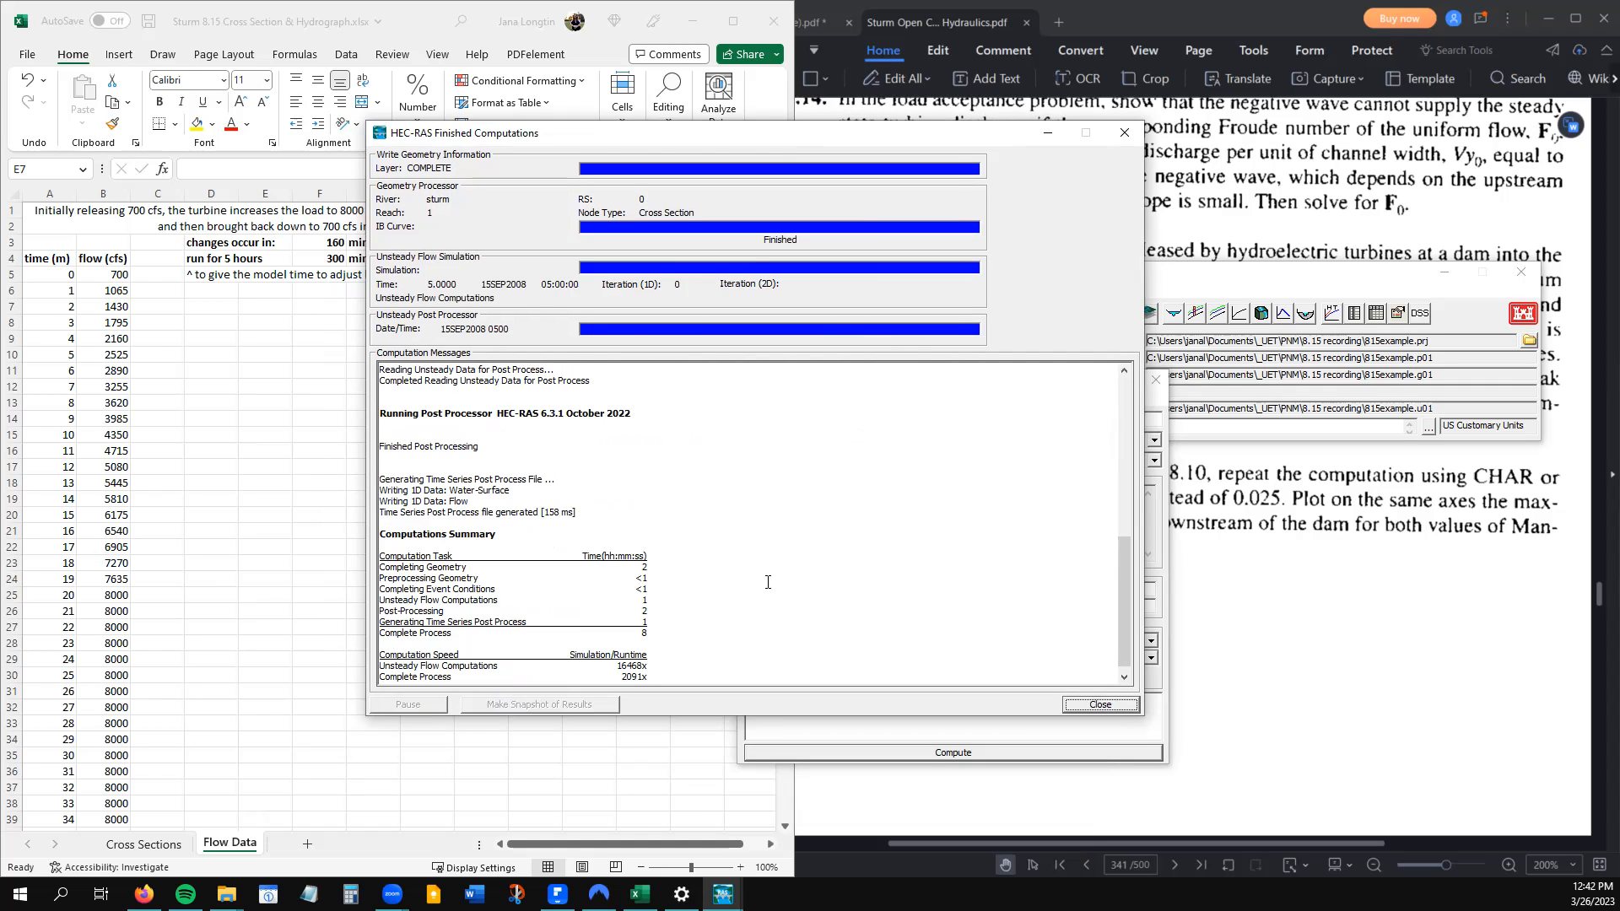
click(1092, 706)
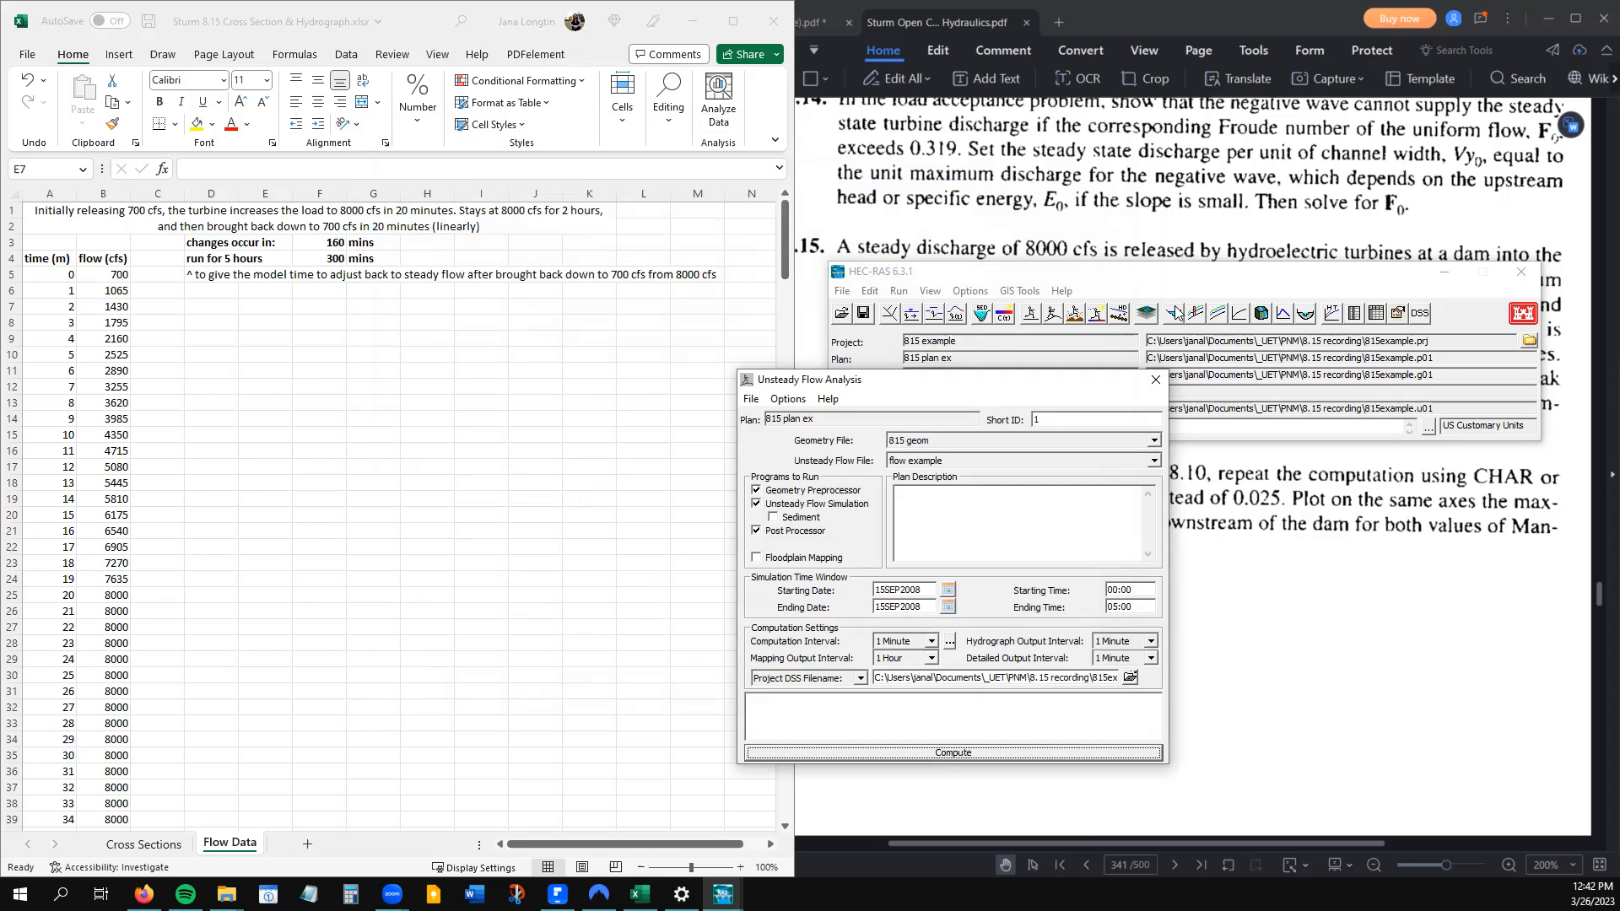
click(1155, 381)
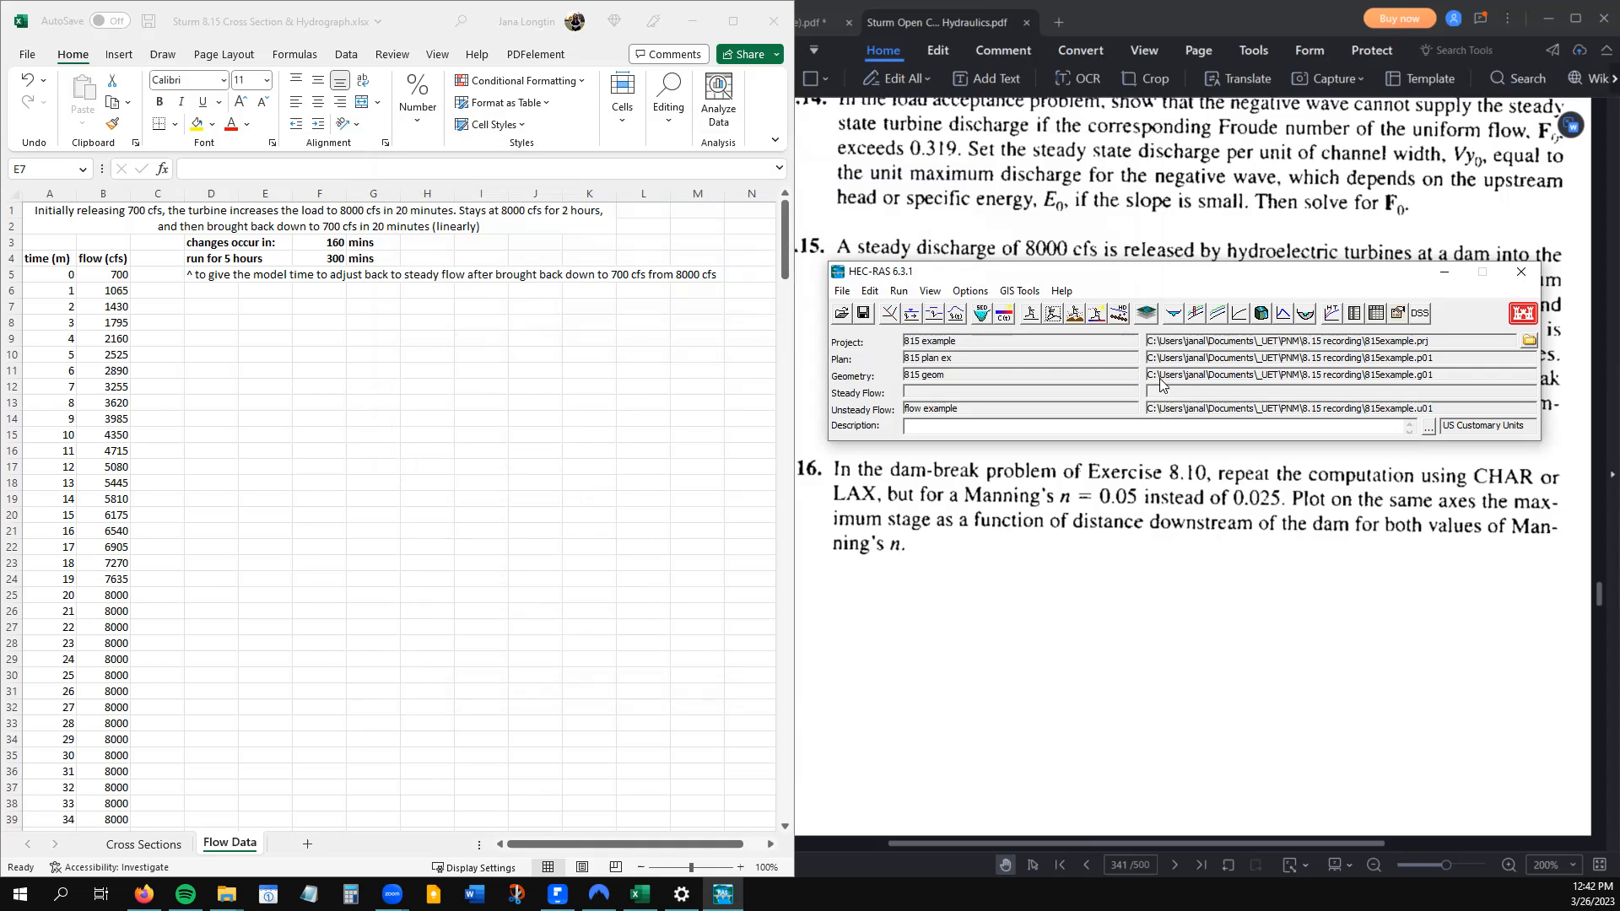
Open the geometric data editor, review the cross sections' hydraulic table parameters, and accept them
click(888, 316)
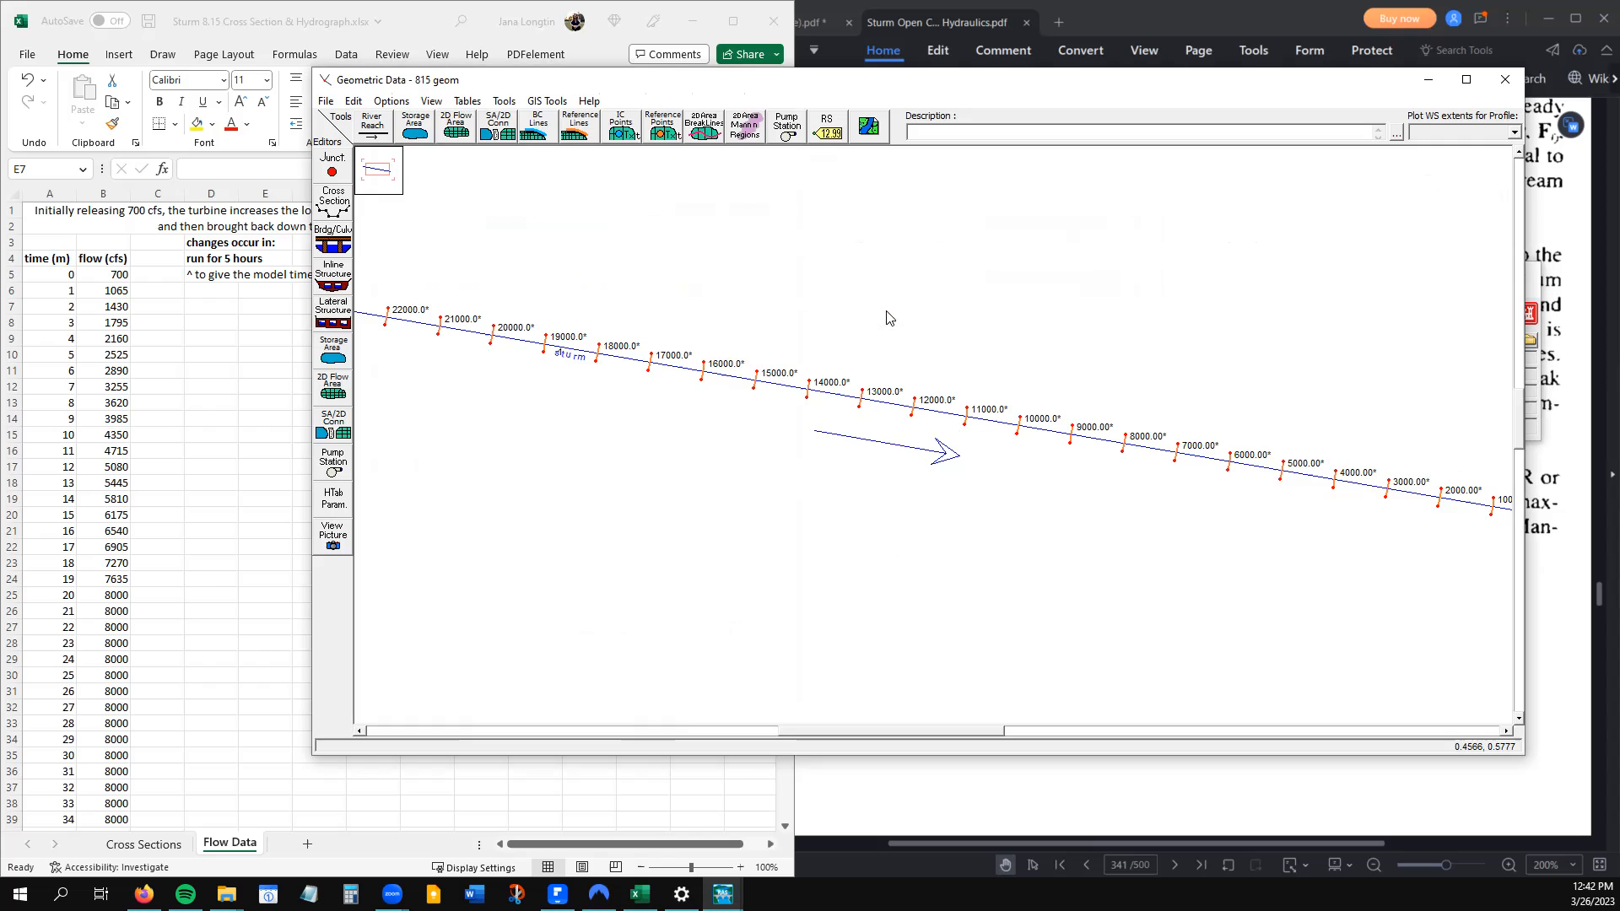
click(347, 493)
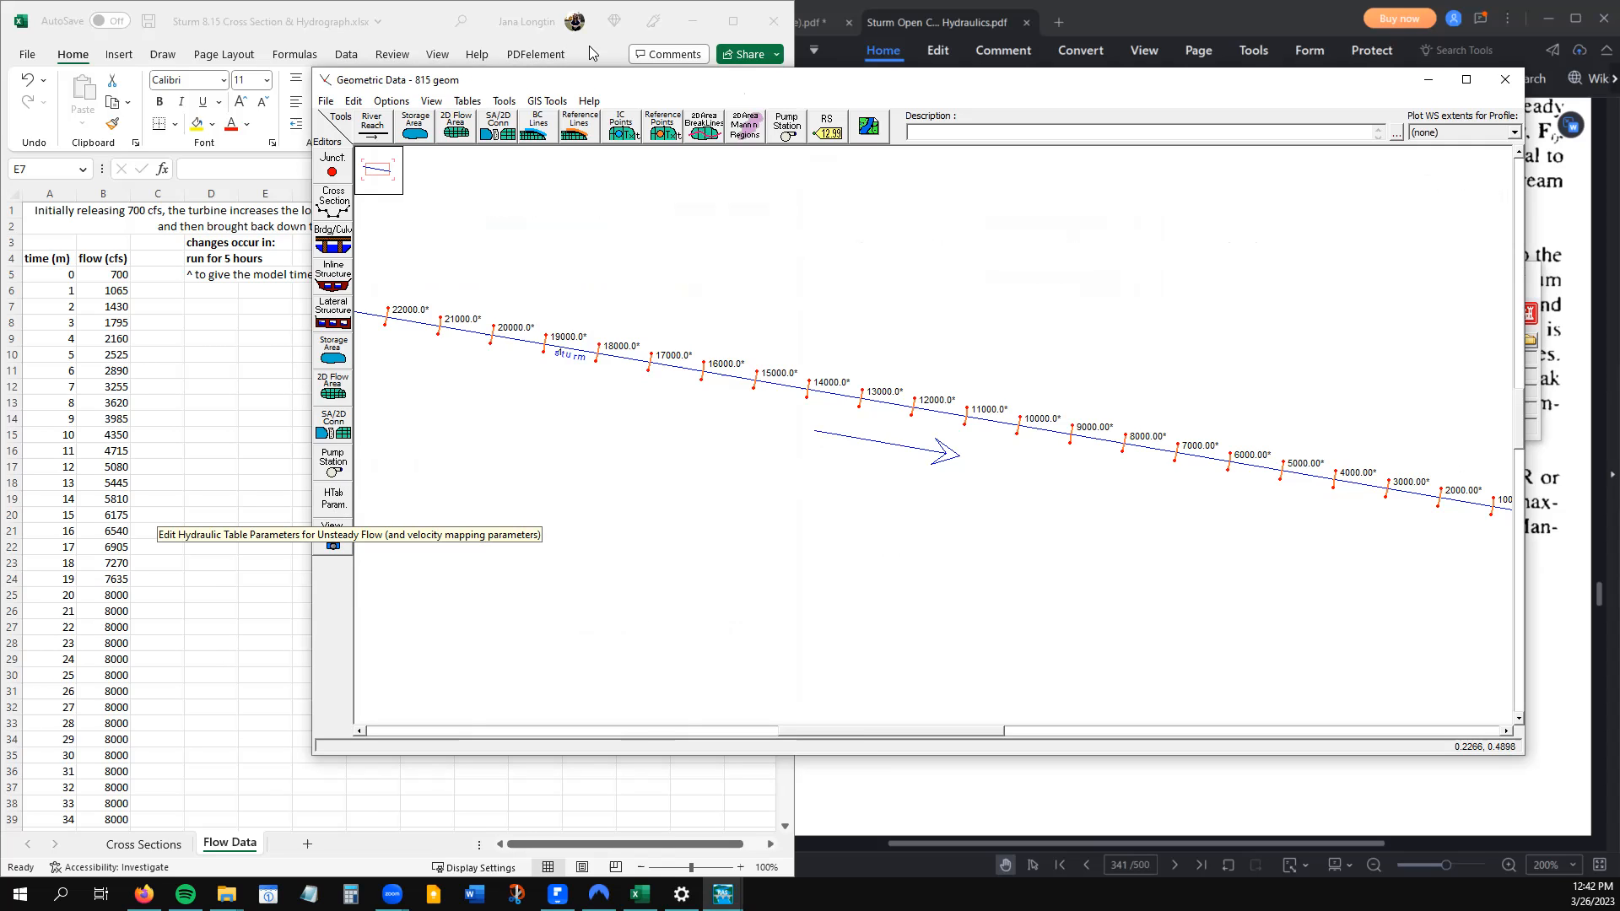
drag(593, 85, 590, 432)
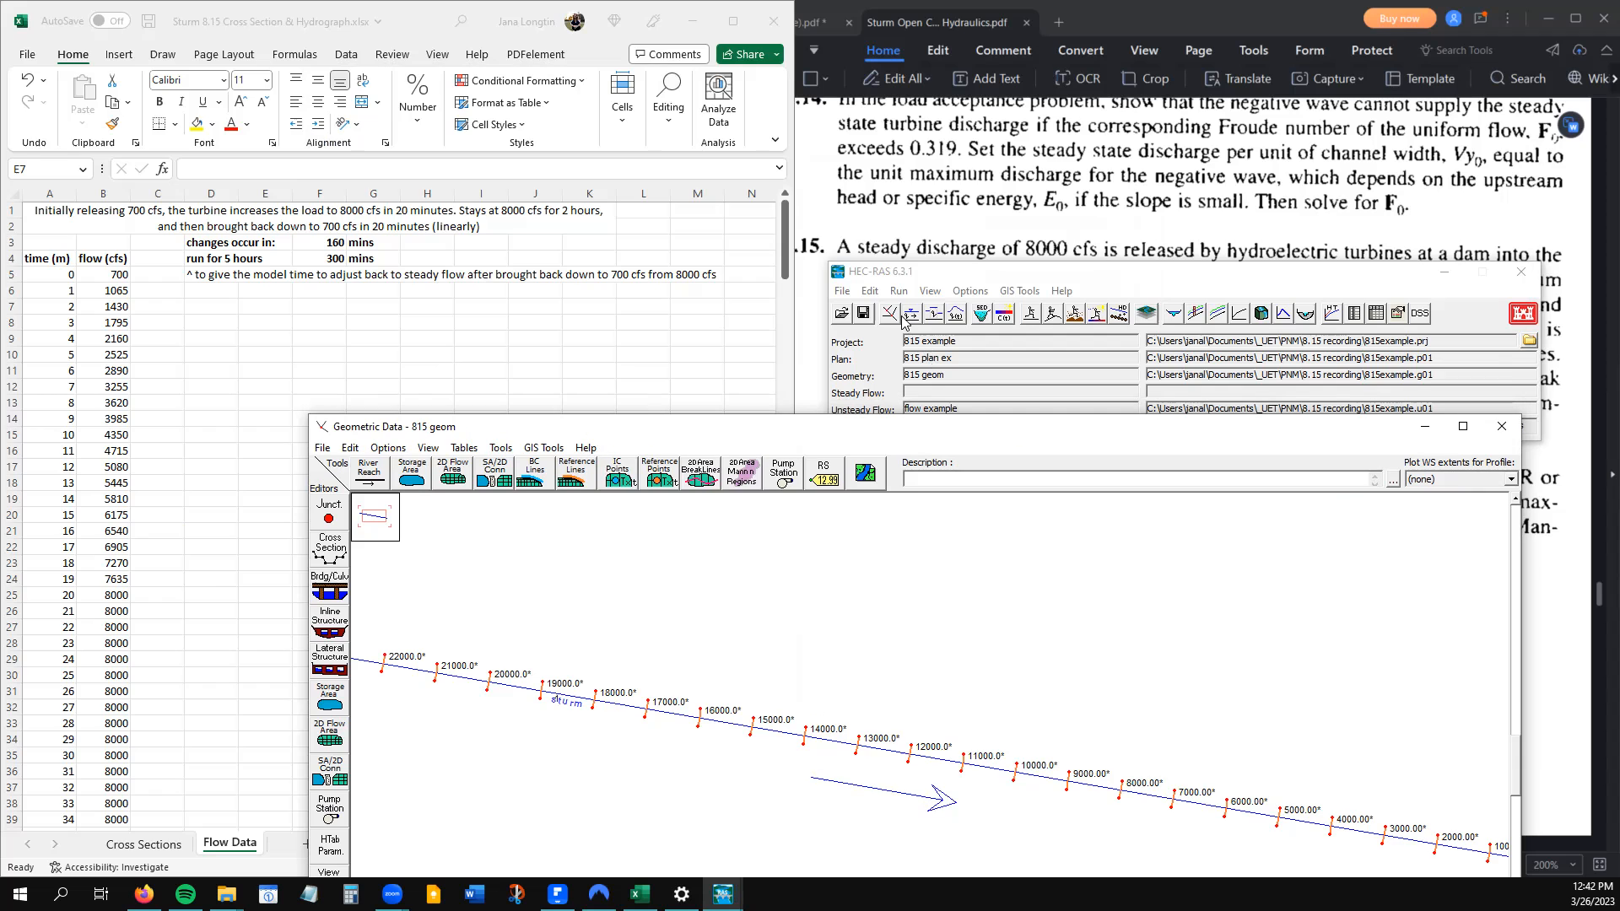
drag(853, 427, 841, 116)
click(319, 534)
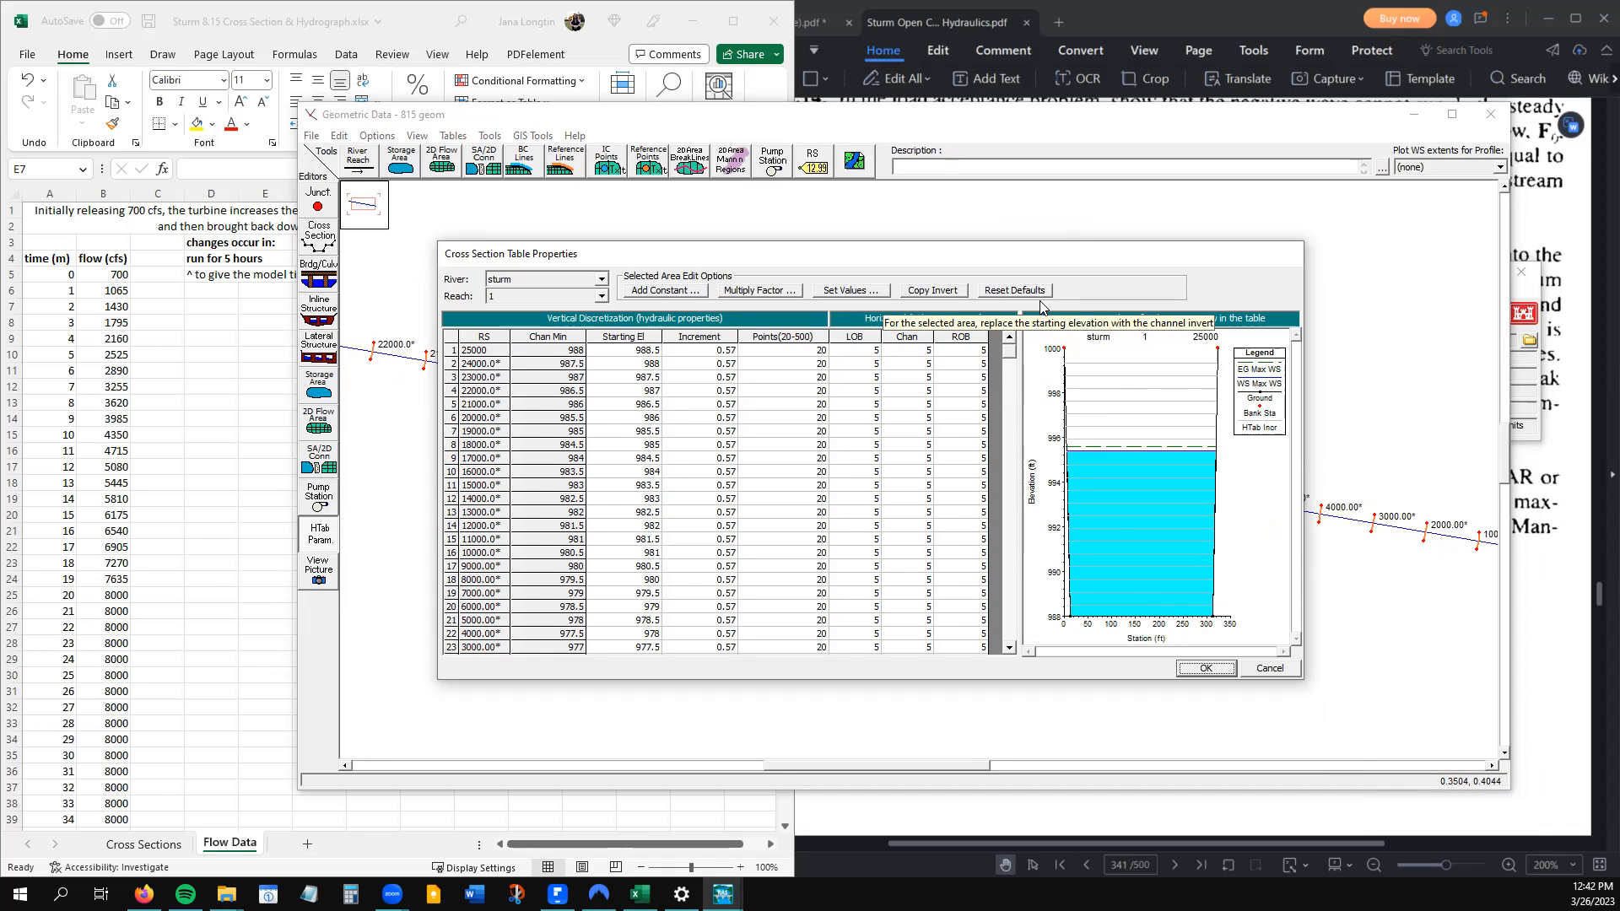
click(1205, 669)
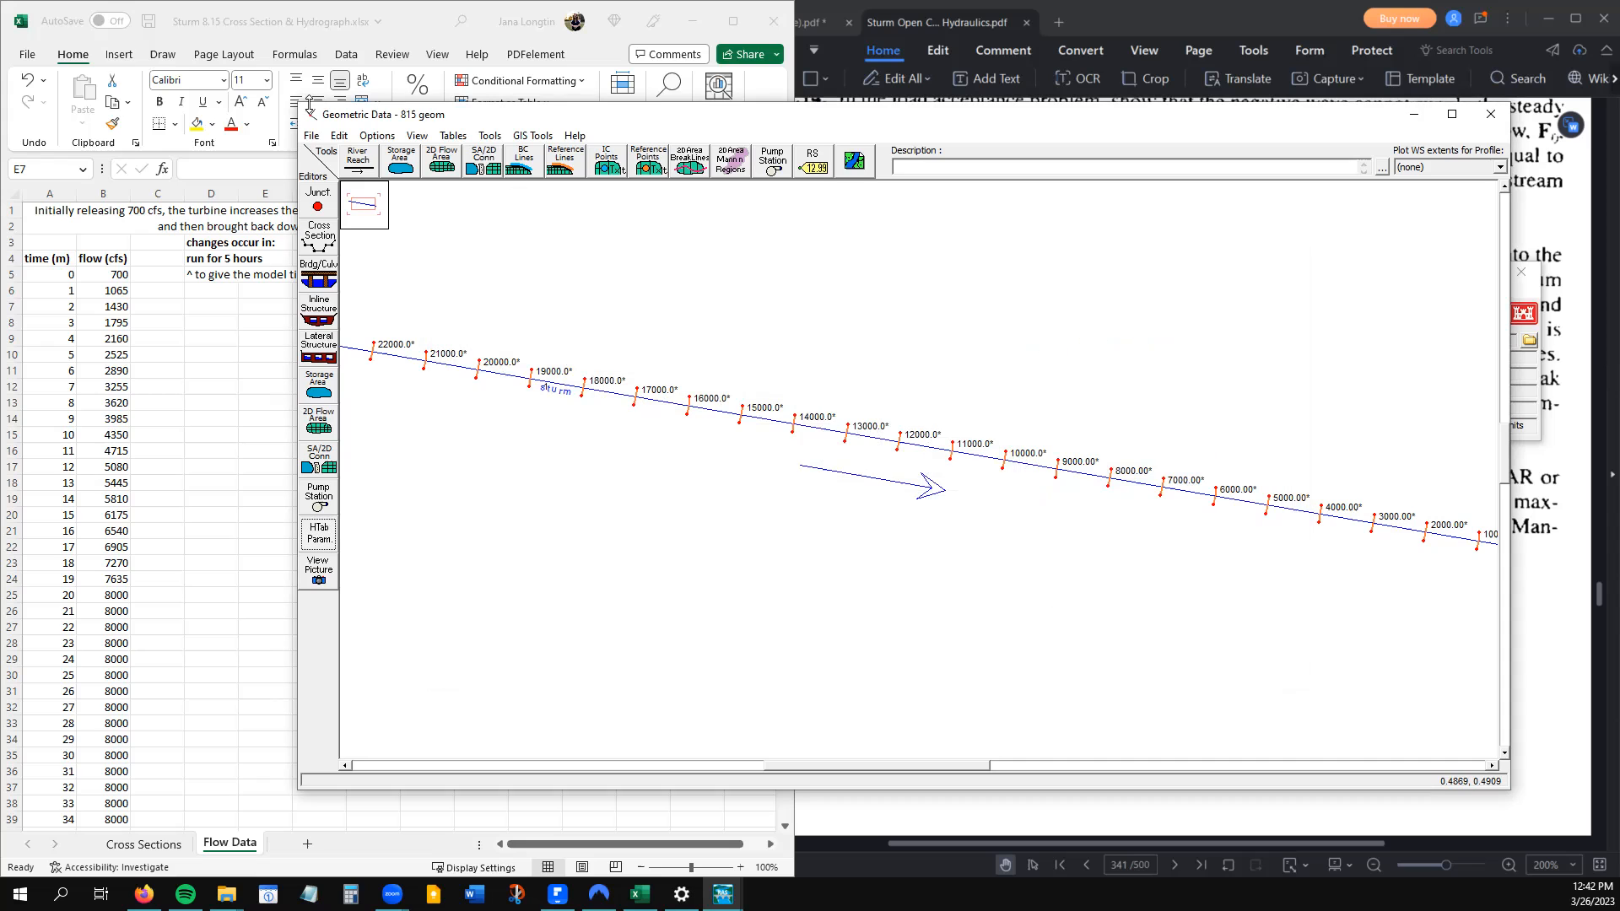
Save the geometry data and close the geometric data editor
click(312, 135)
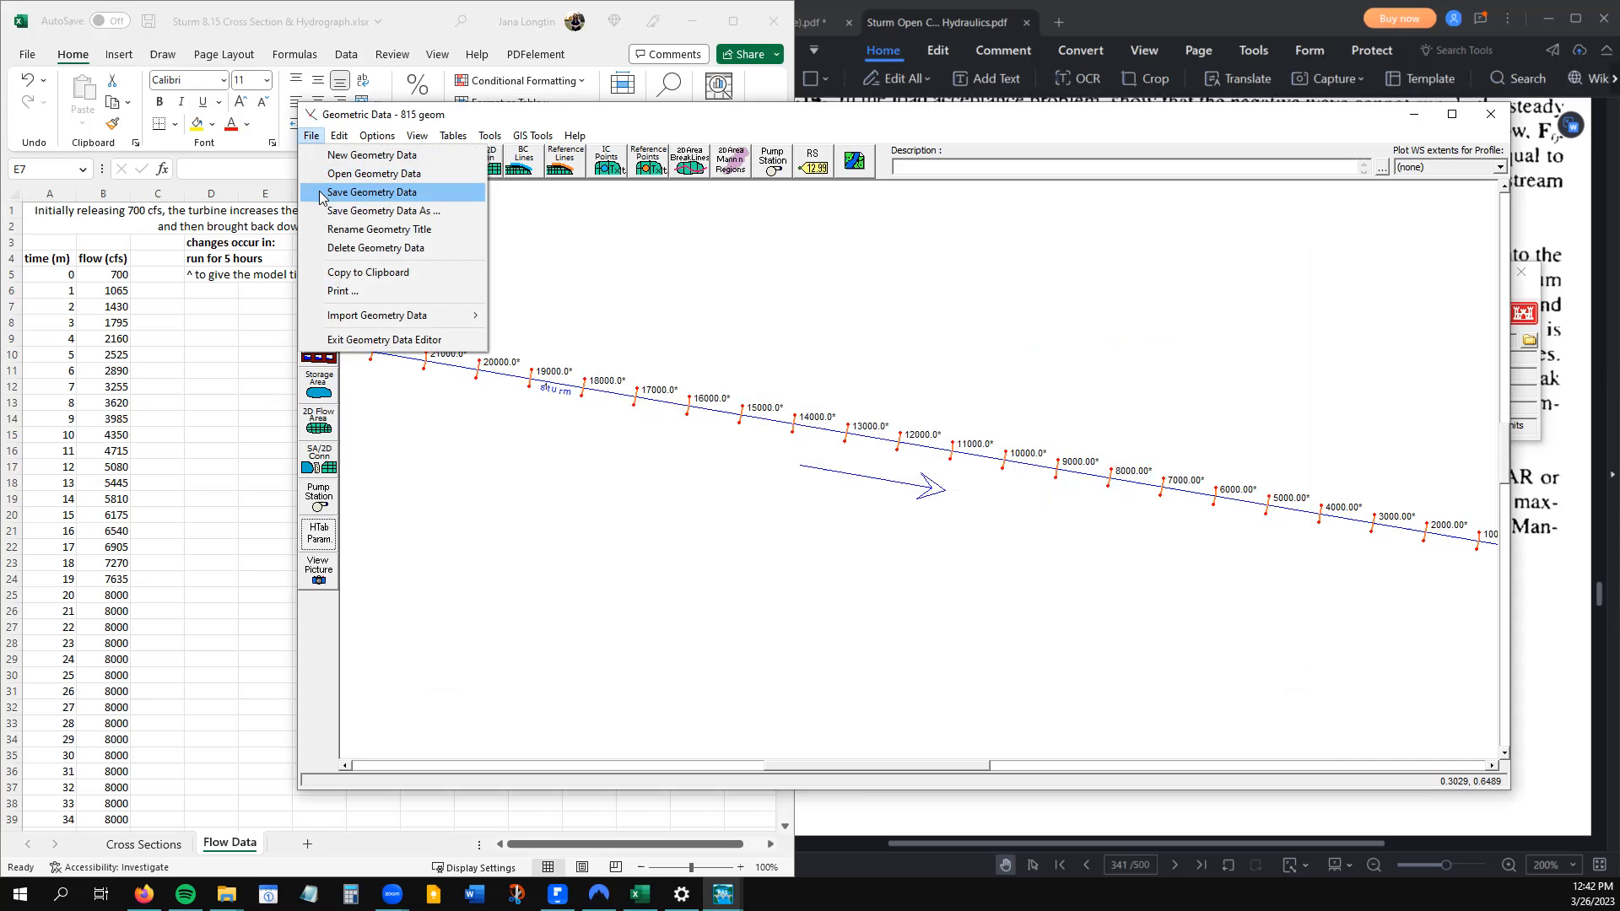
click(371, 193)
click(1489, 114)
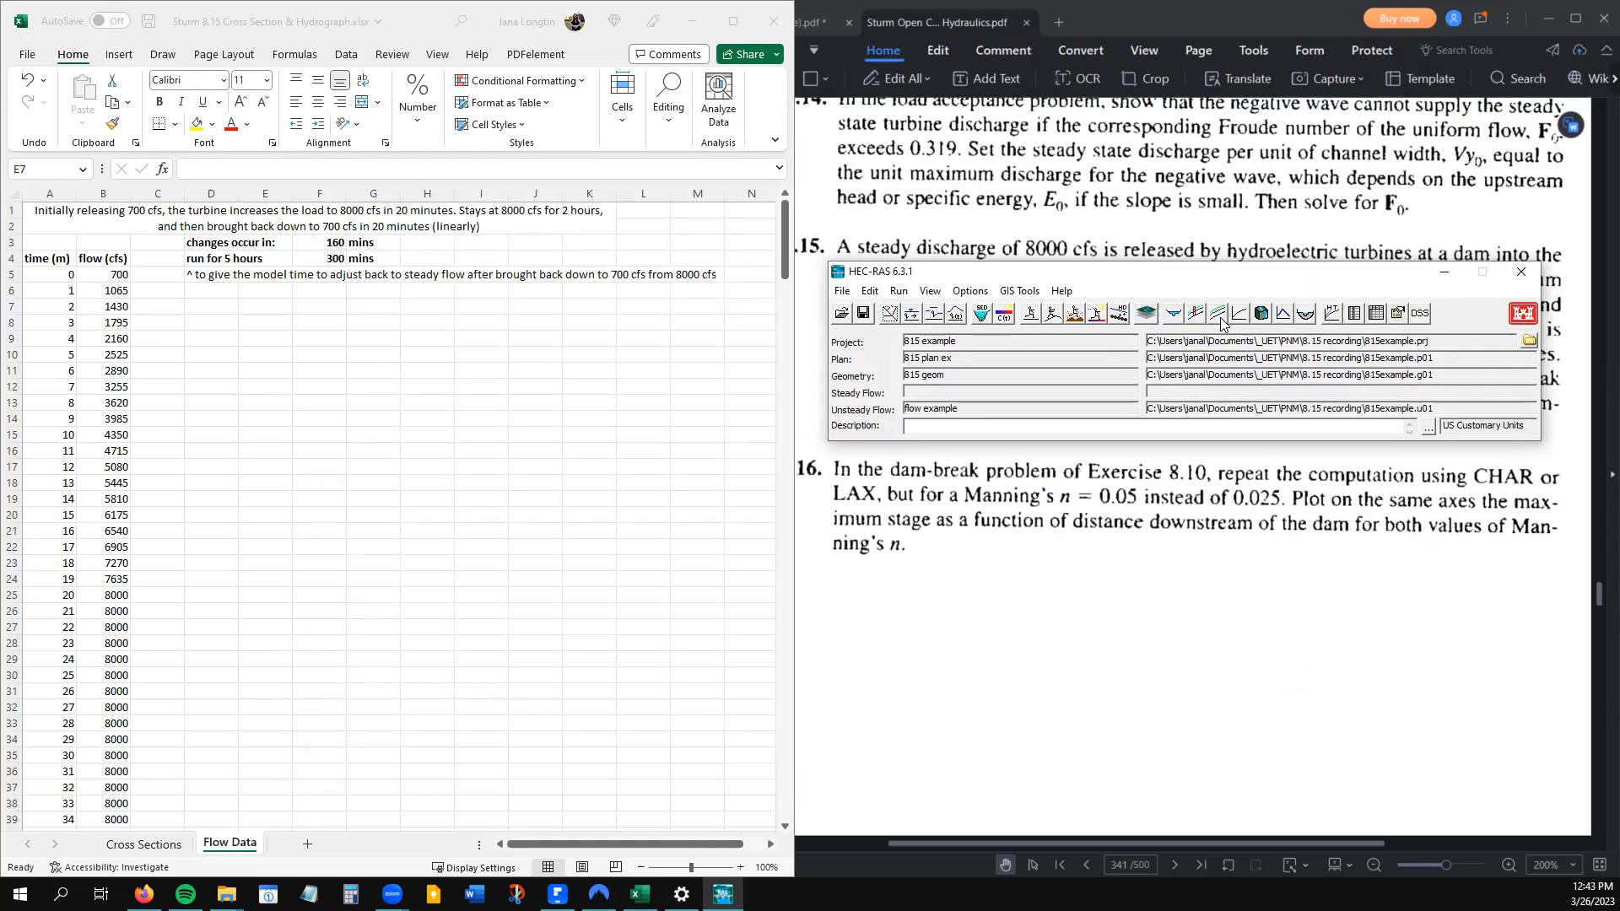
Open the cross-section plot and animate the water surface at river station 0 through the whole simulation
click(1173, 315)
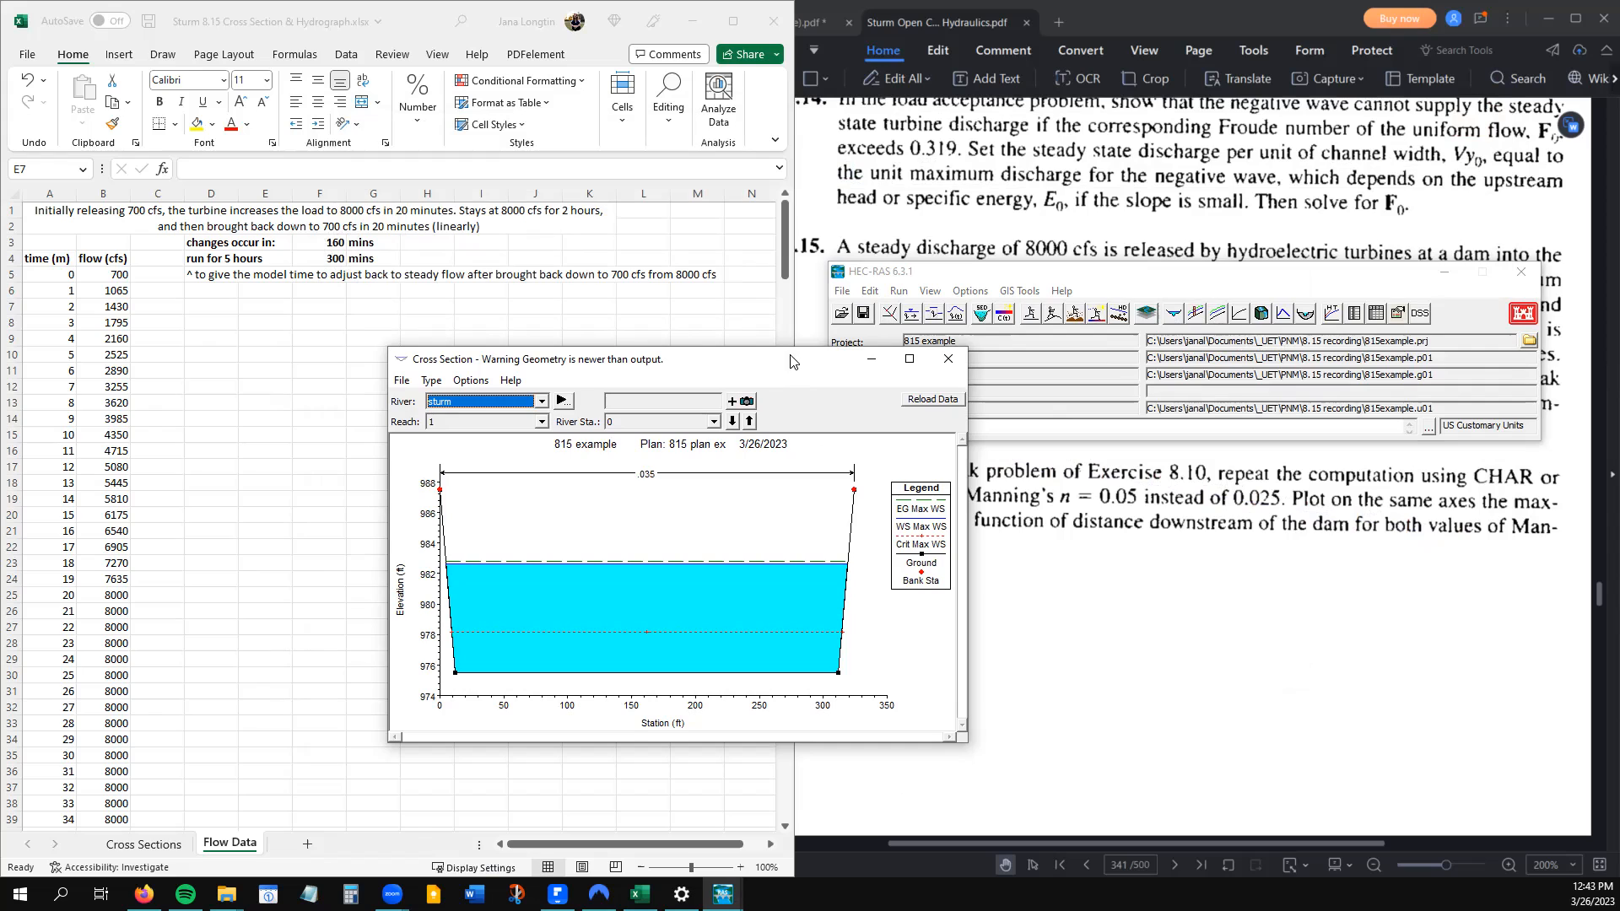
click(562, 401)
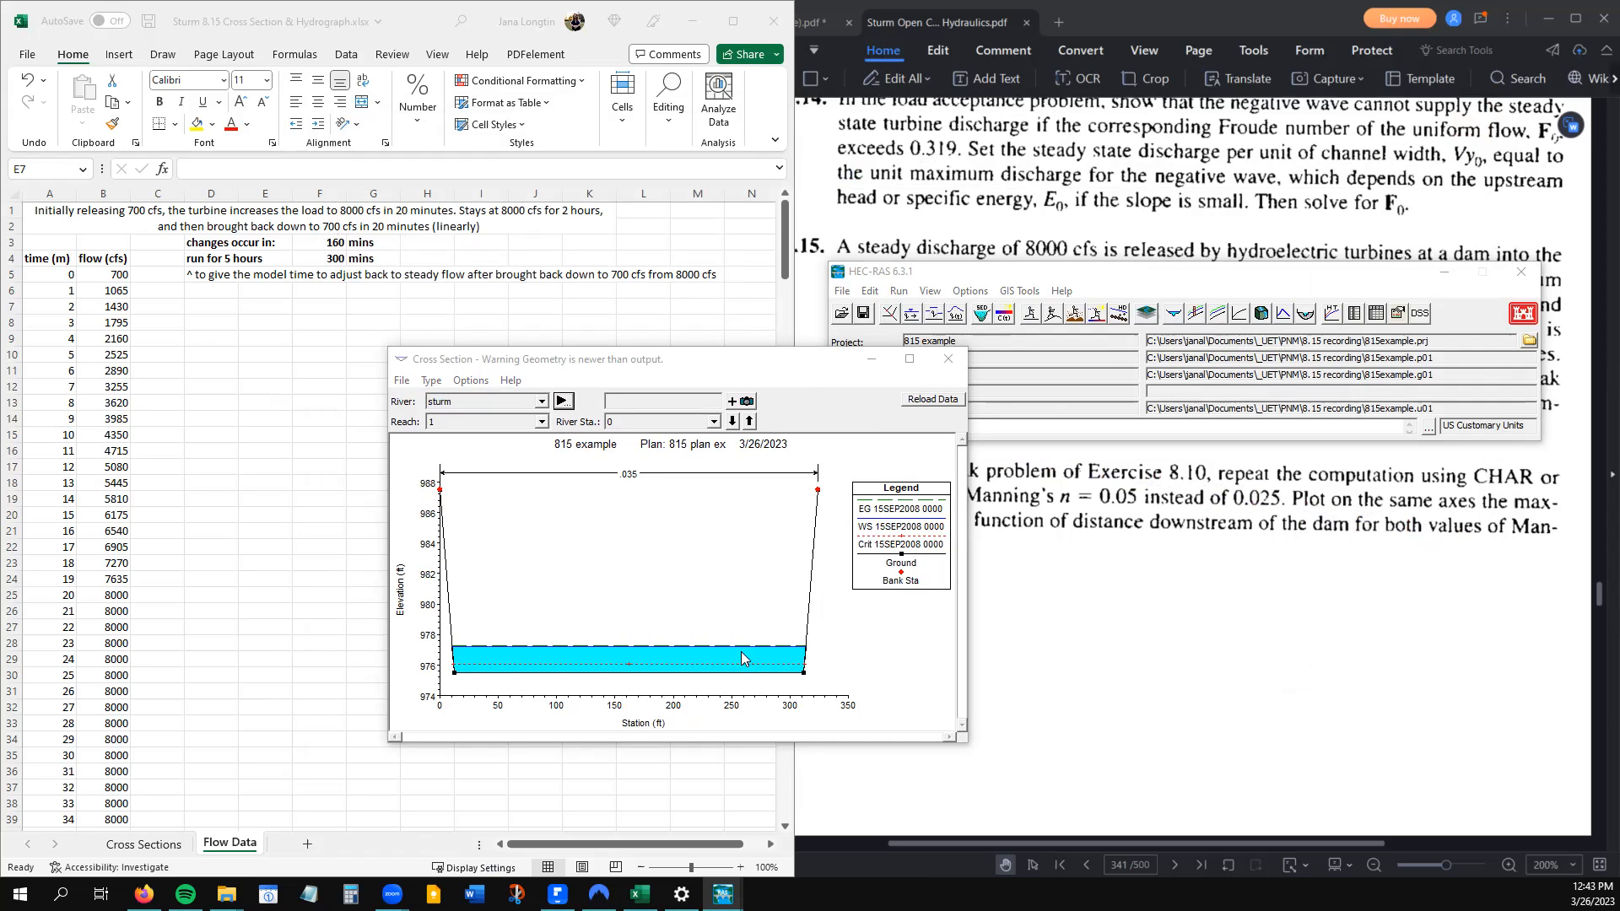
drag(844, 540, 1281, 560)
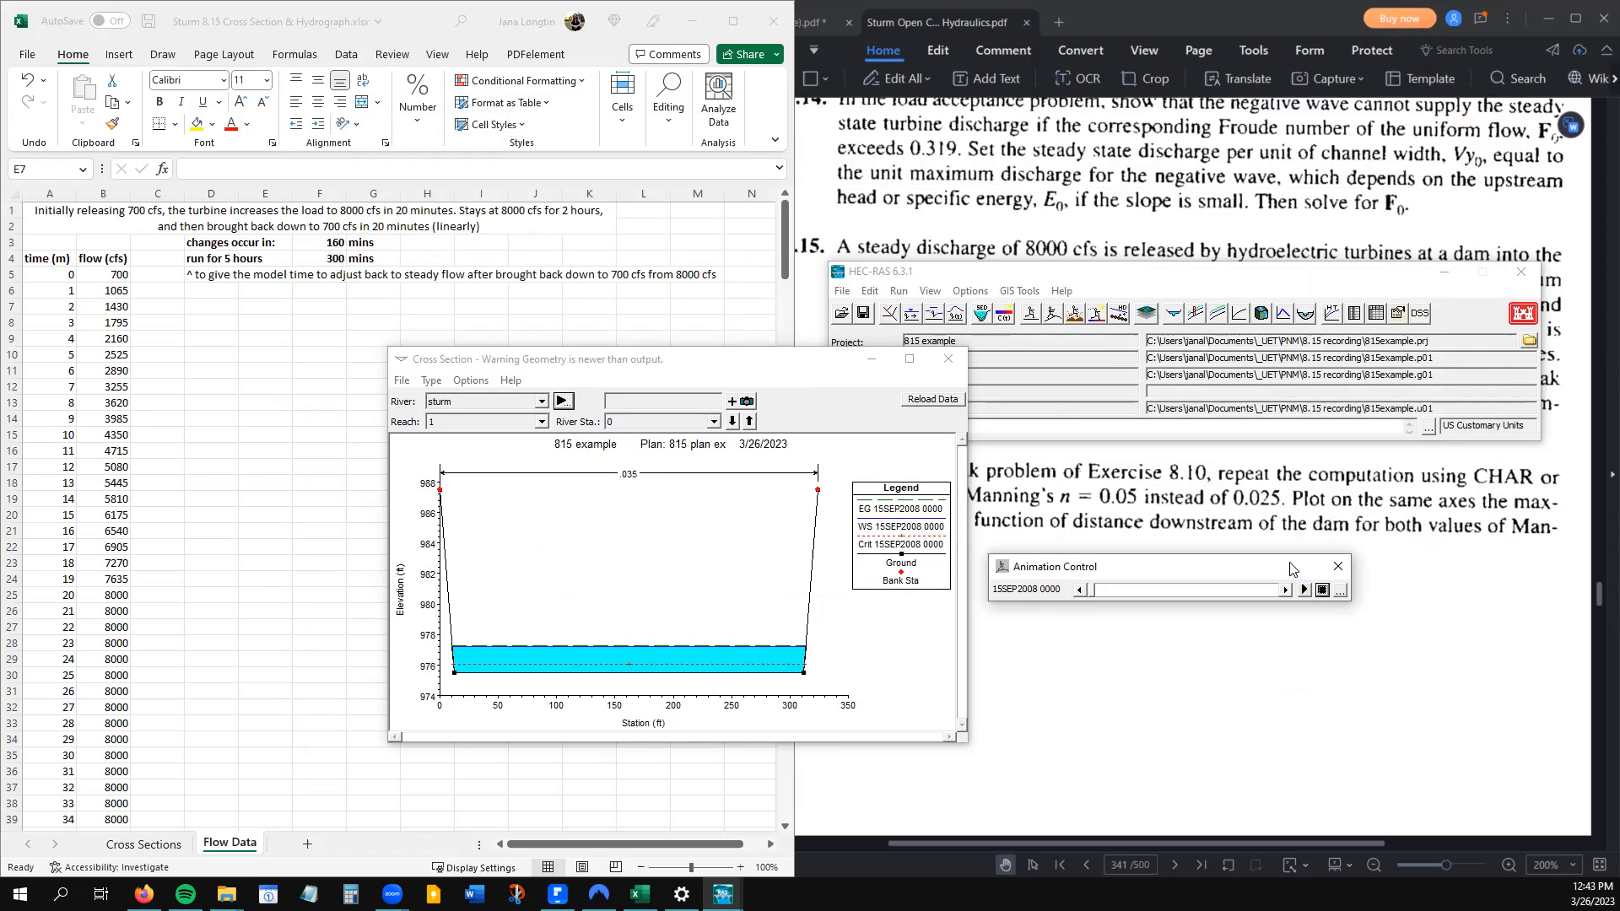
click(1304, 590)
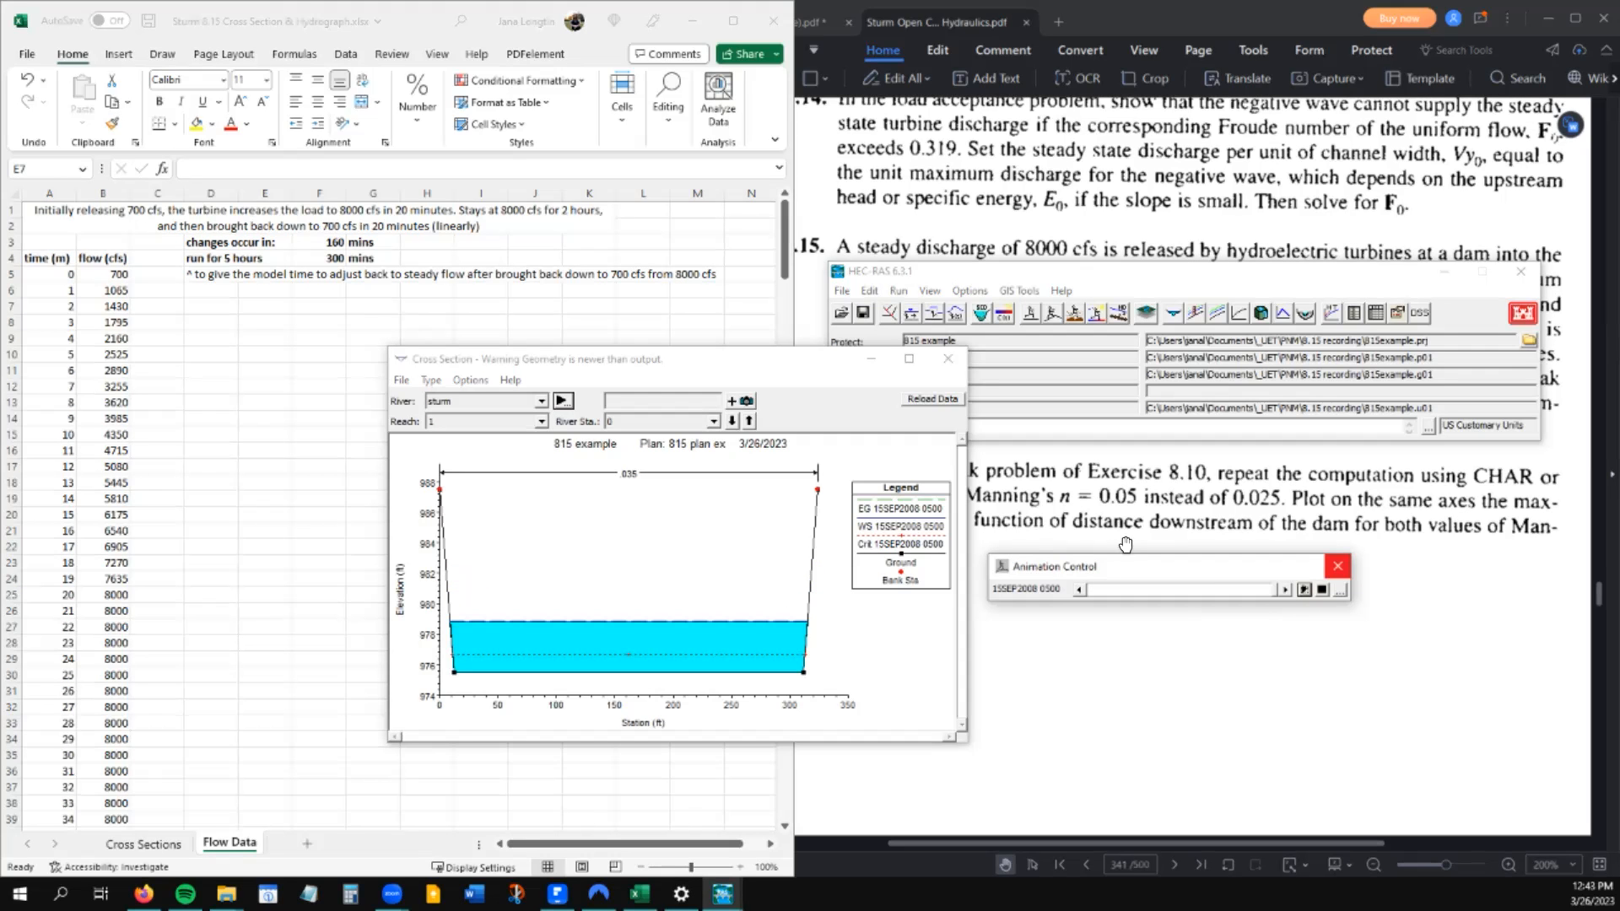
Replay the cross-section animation at river station 6000, and close the animation control and the plot
click(714, 422)
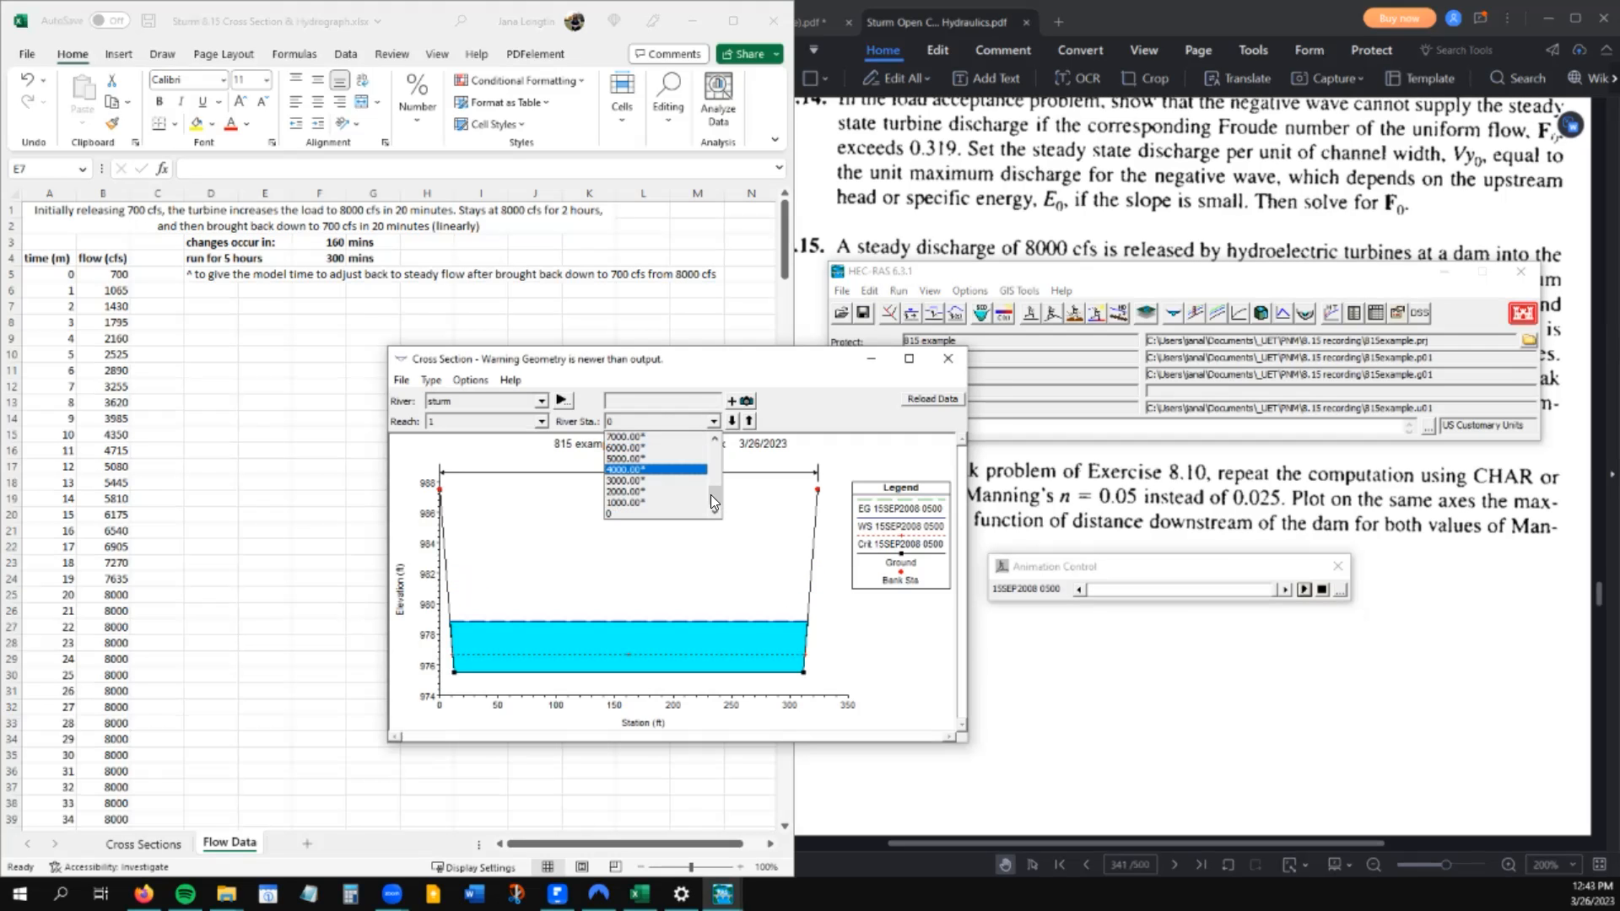
scroll(709, 498, up, 2)
click(663, 481)
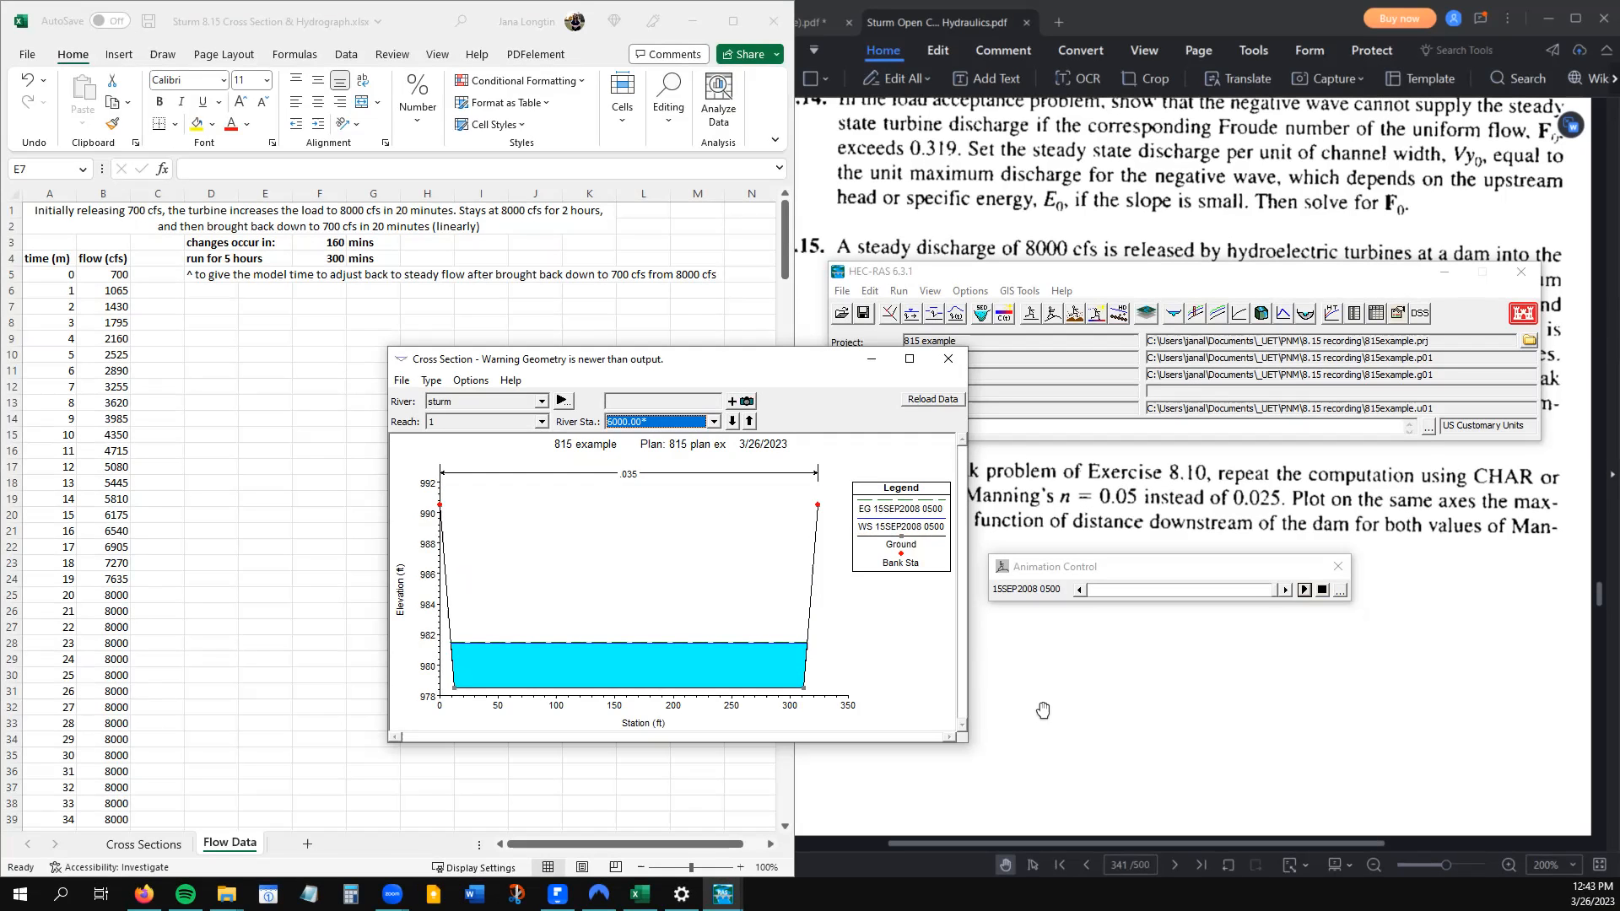
click(1304, 590)
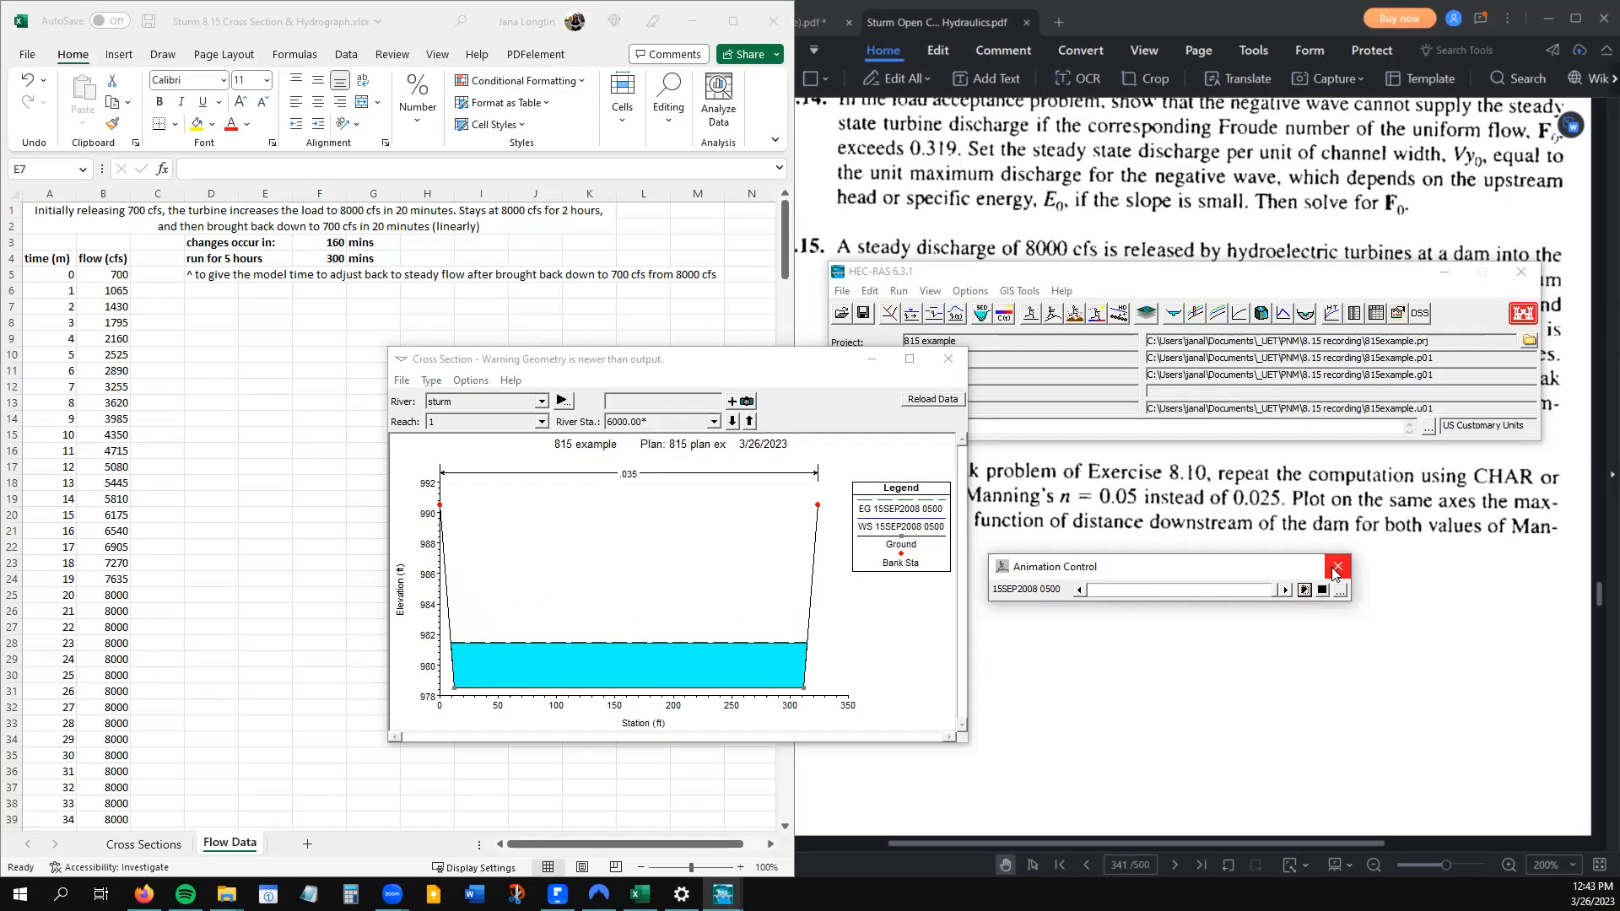
click(1336, 568)
click(948, 358)
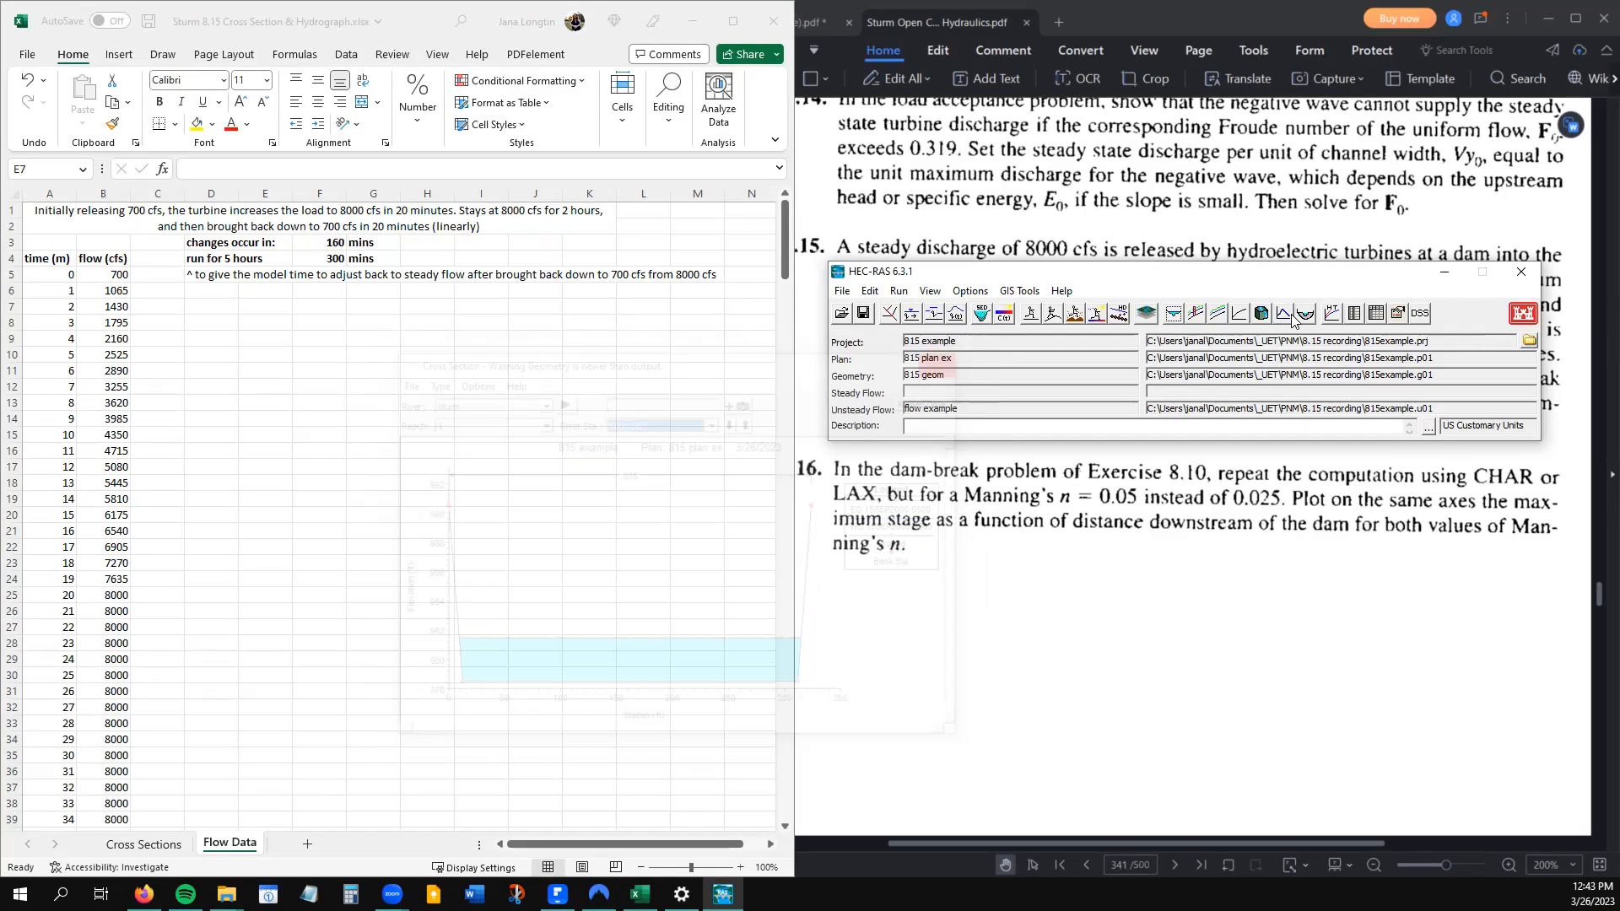
Open the profile plot and animate the water surface along the reach over the full simulation period
click(1194, 315)
drag(658, 320, 866, 230)
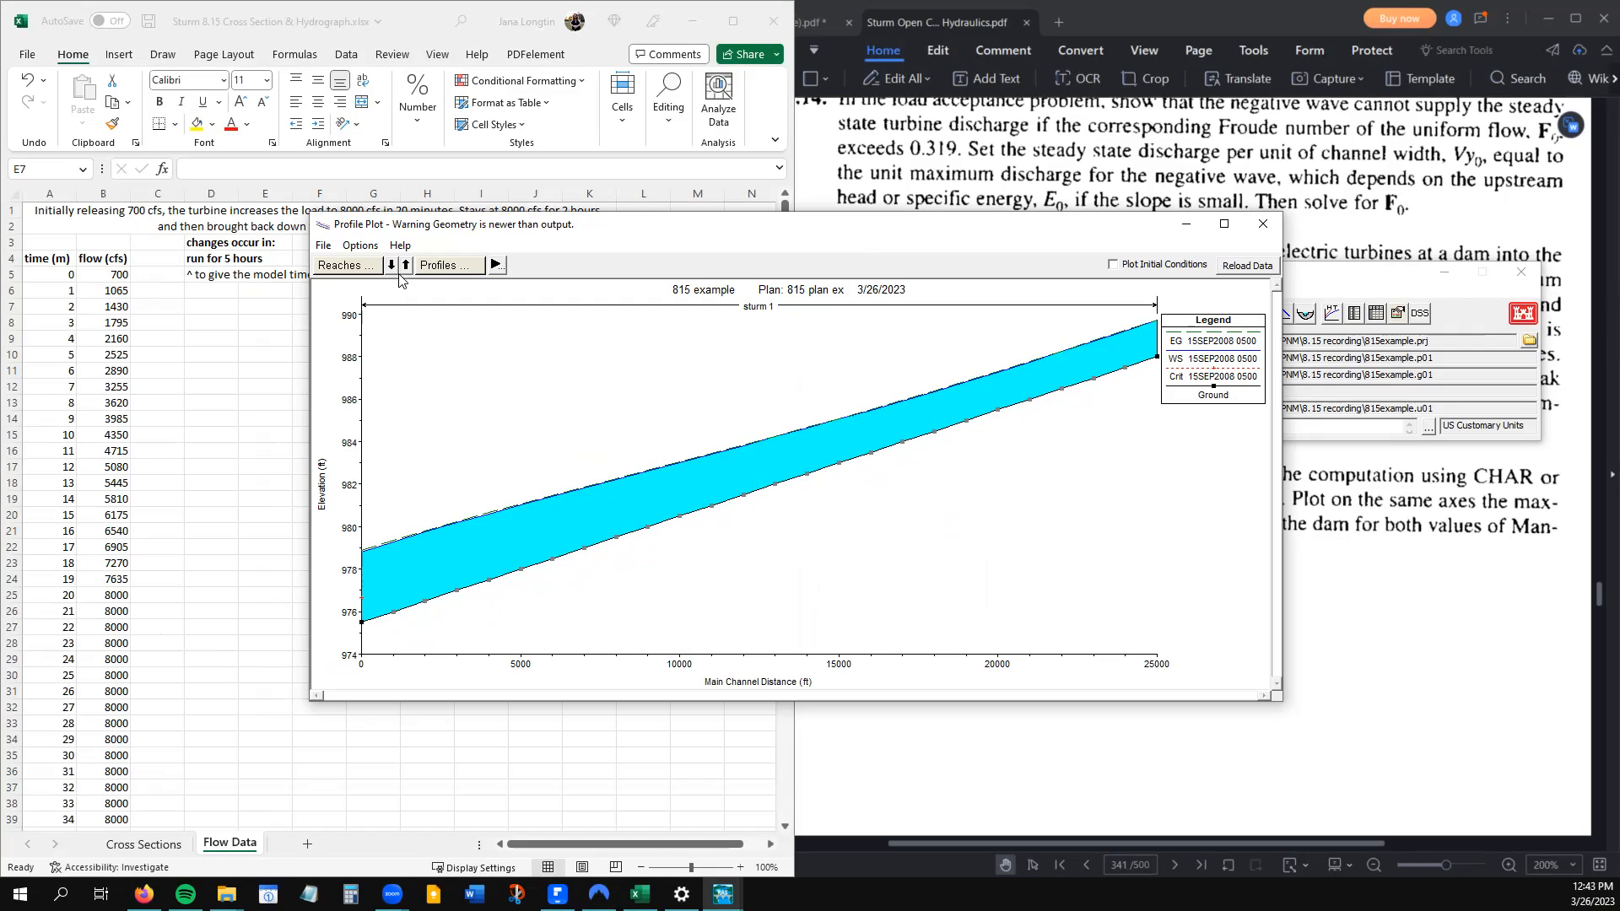
click(497, 266)
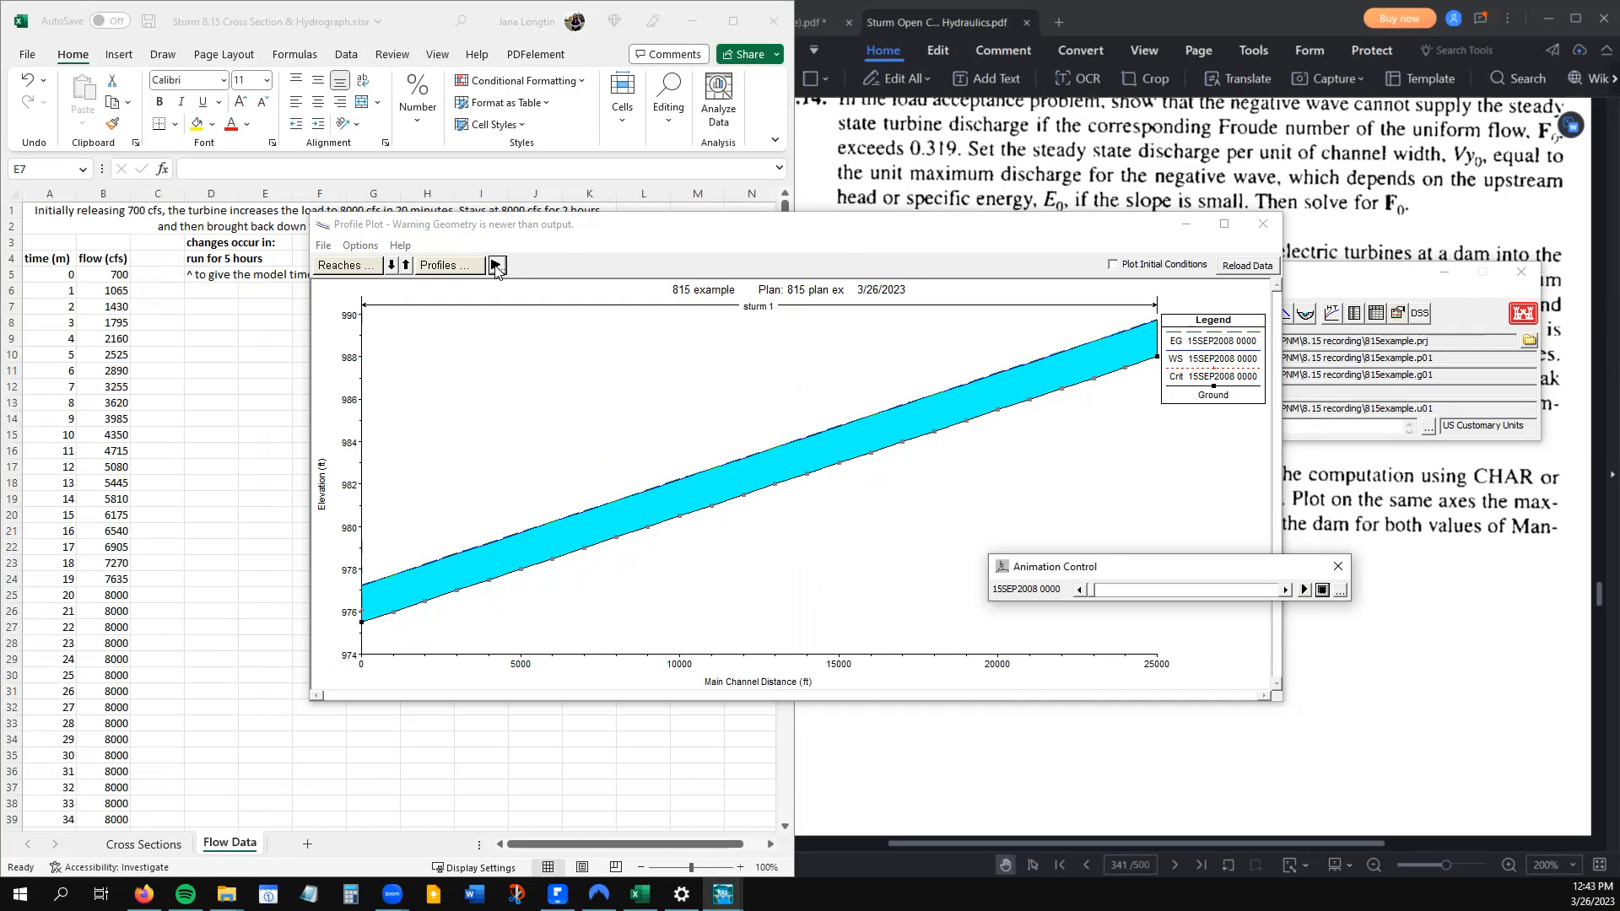
click(1305, 590)
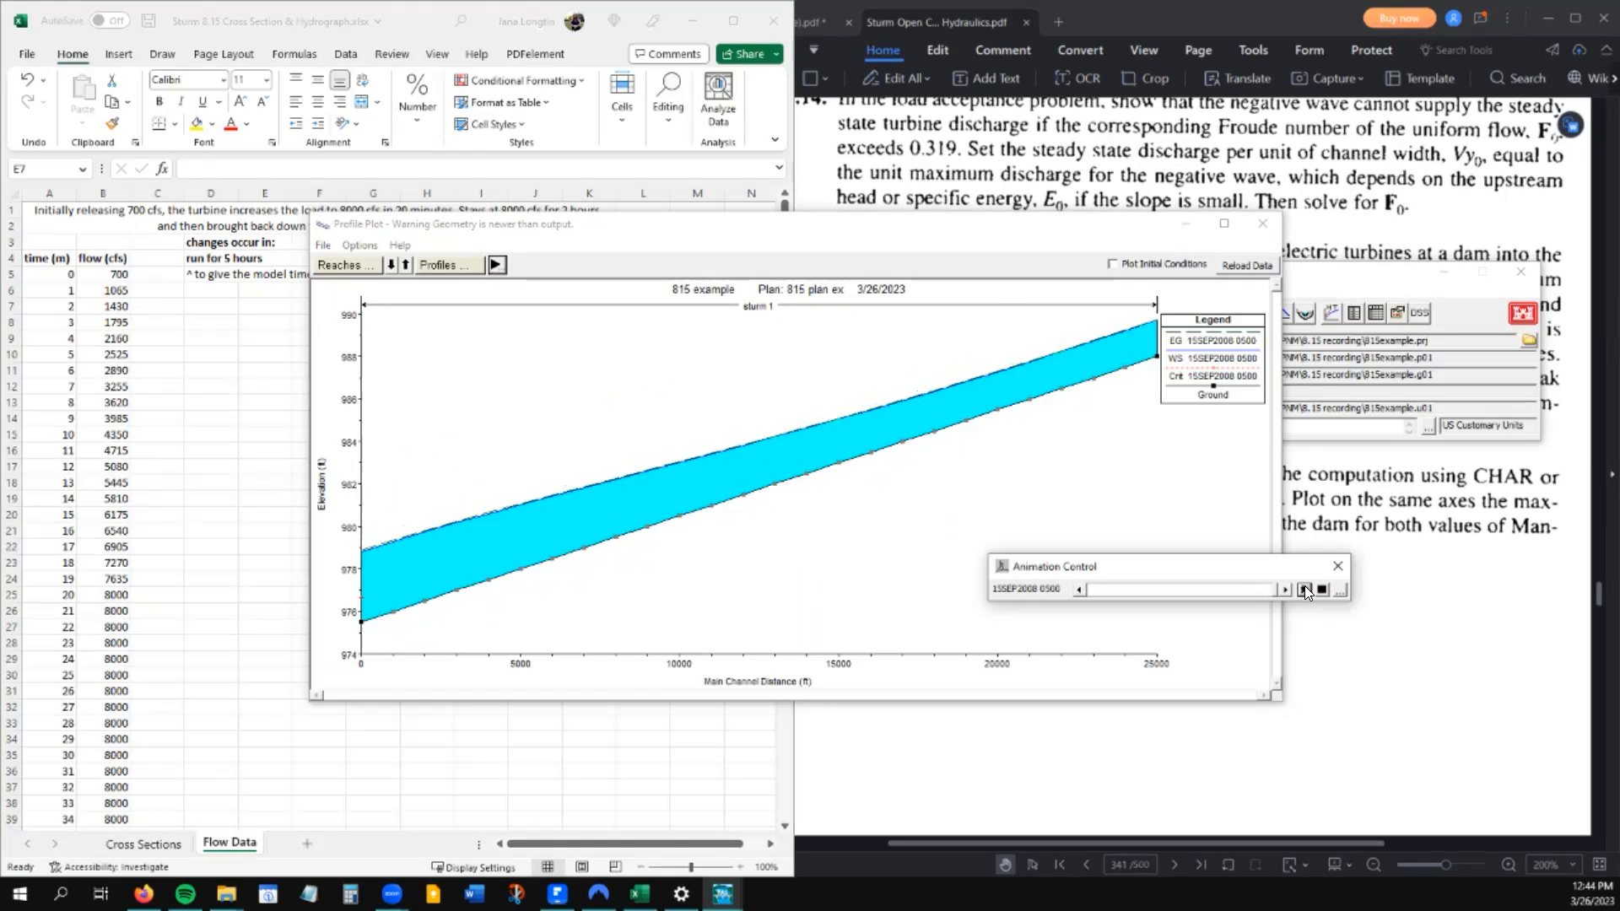
Check the profile plot against the run duration noted in the flow data spreadsheet, and close the animation control and the plot
drag(719, 229, 723, 319)
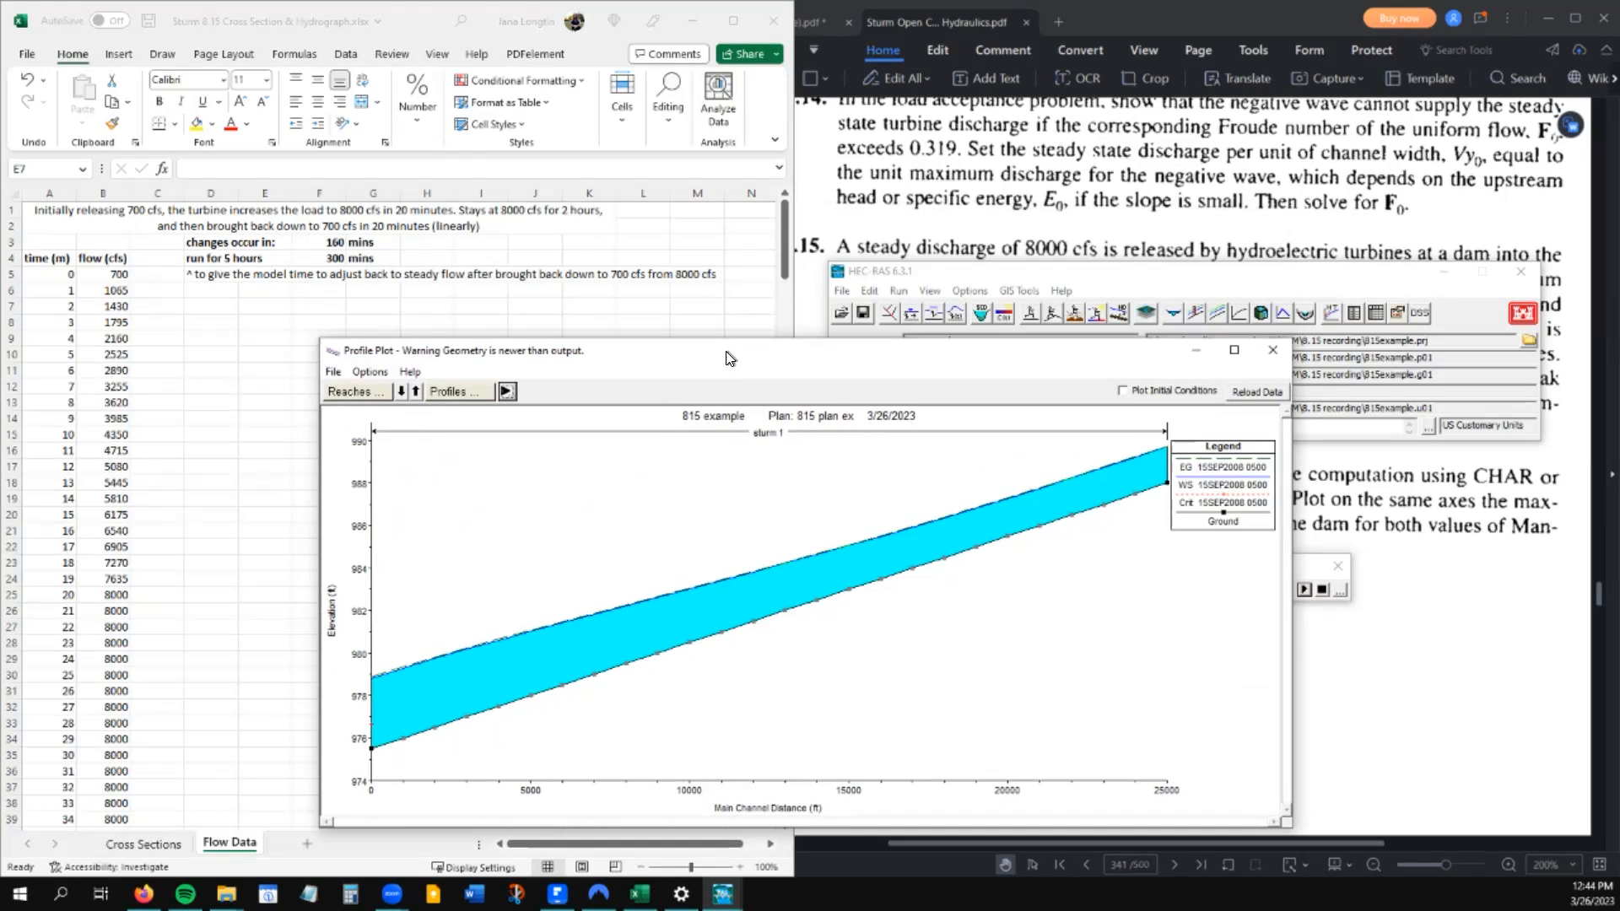
click(224, 263)
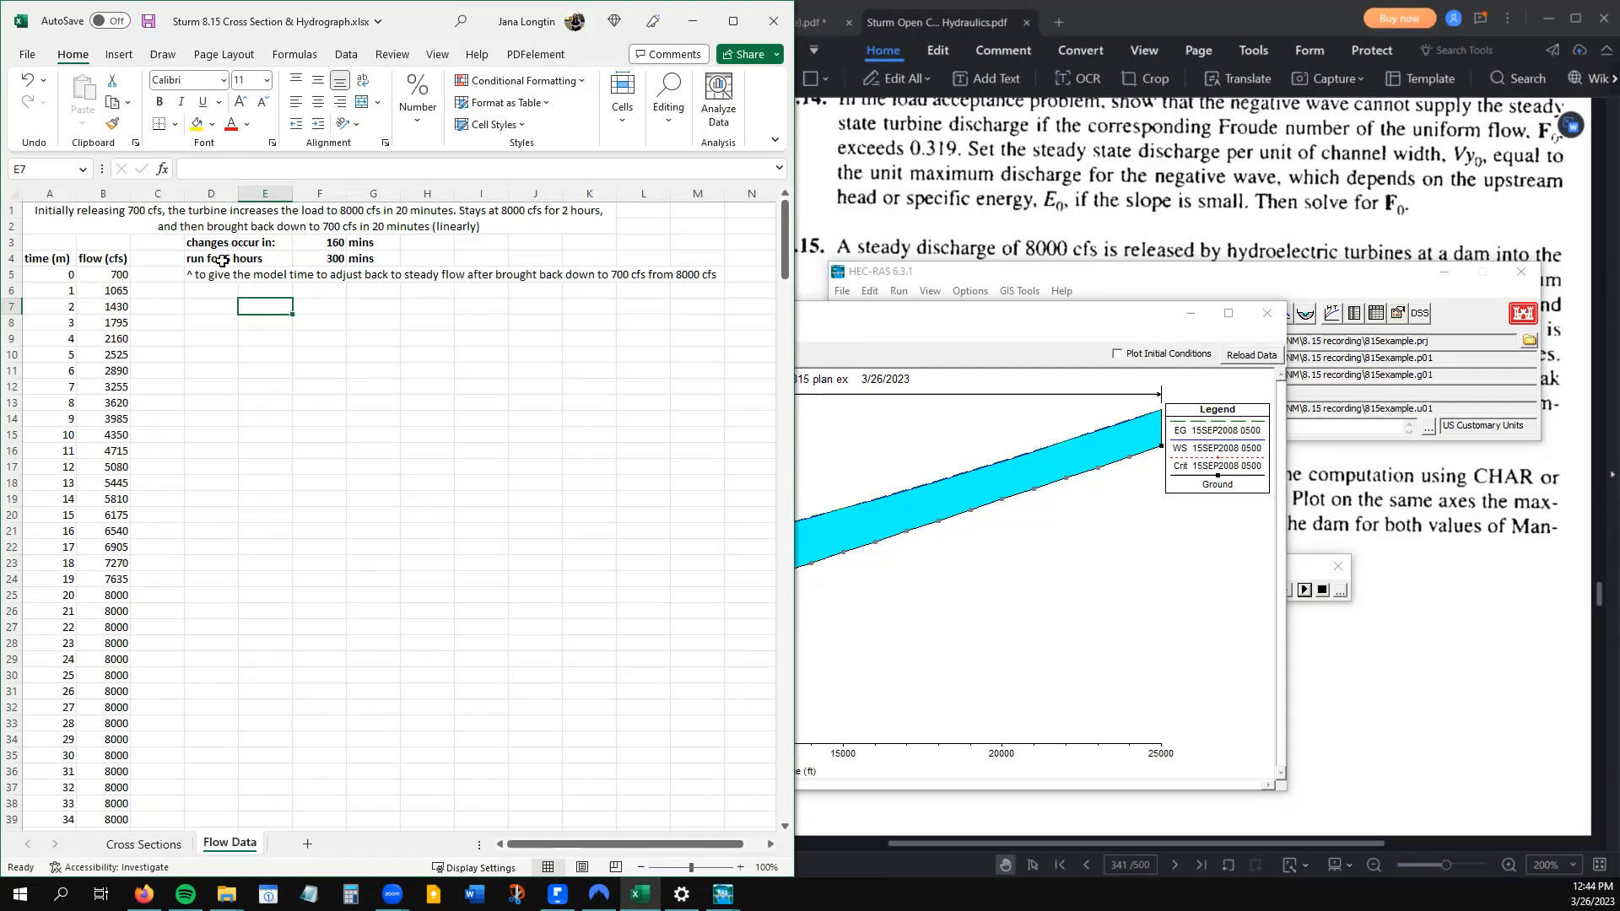
click(223, 262)
click(928, 506)
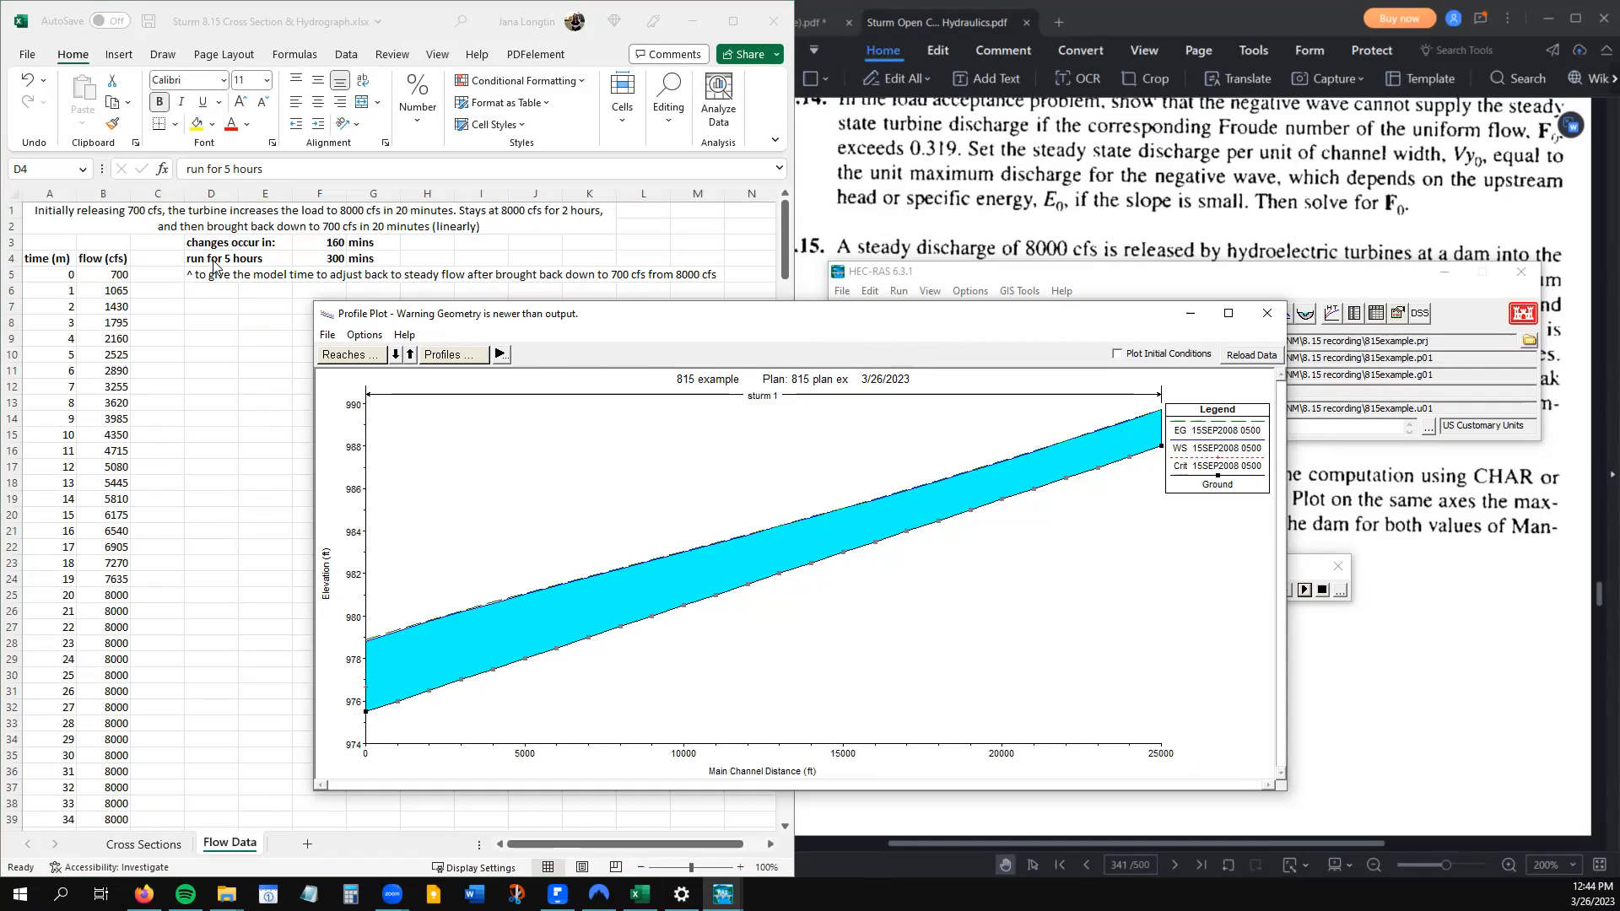
drag(907, 319, 771, 335)
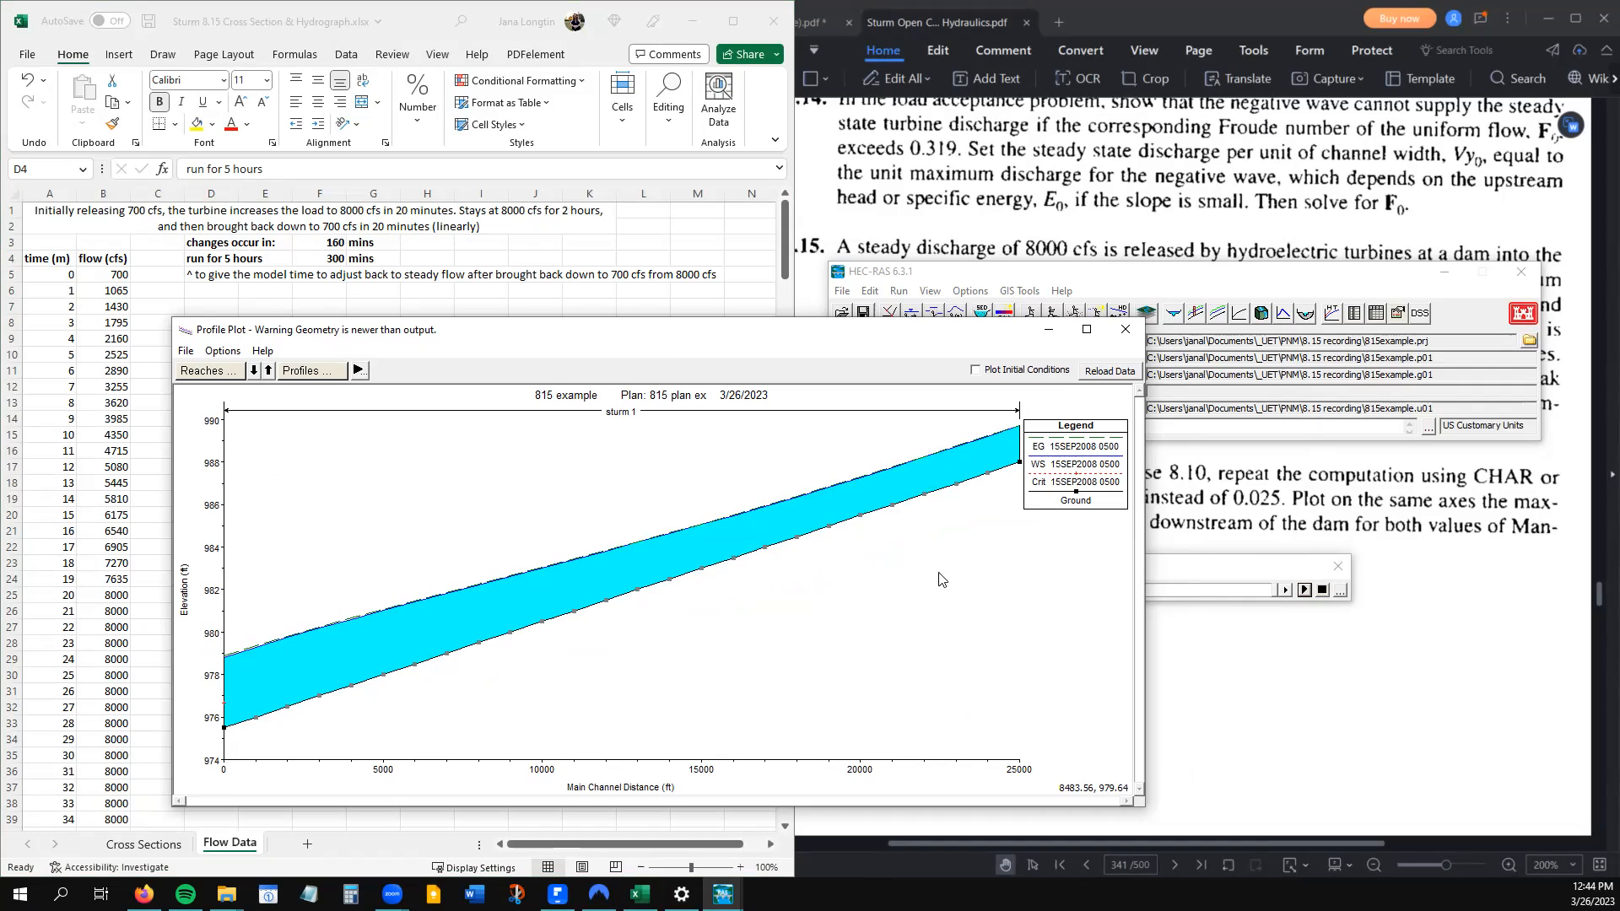
click(1255, 569)
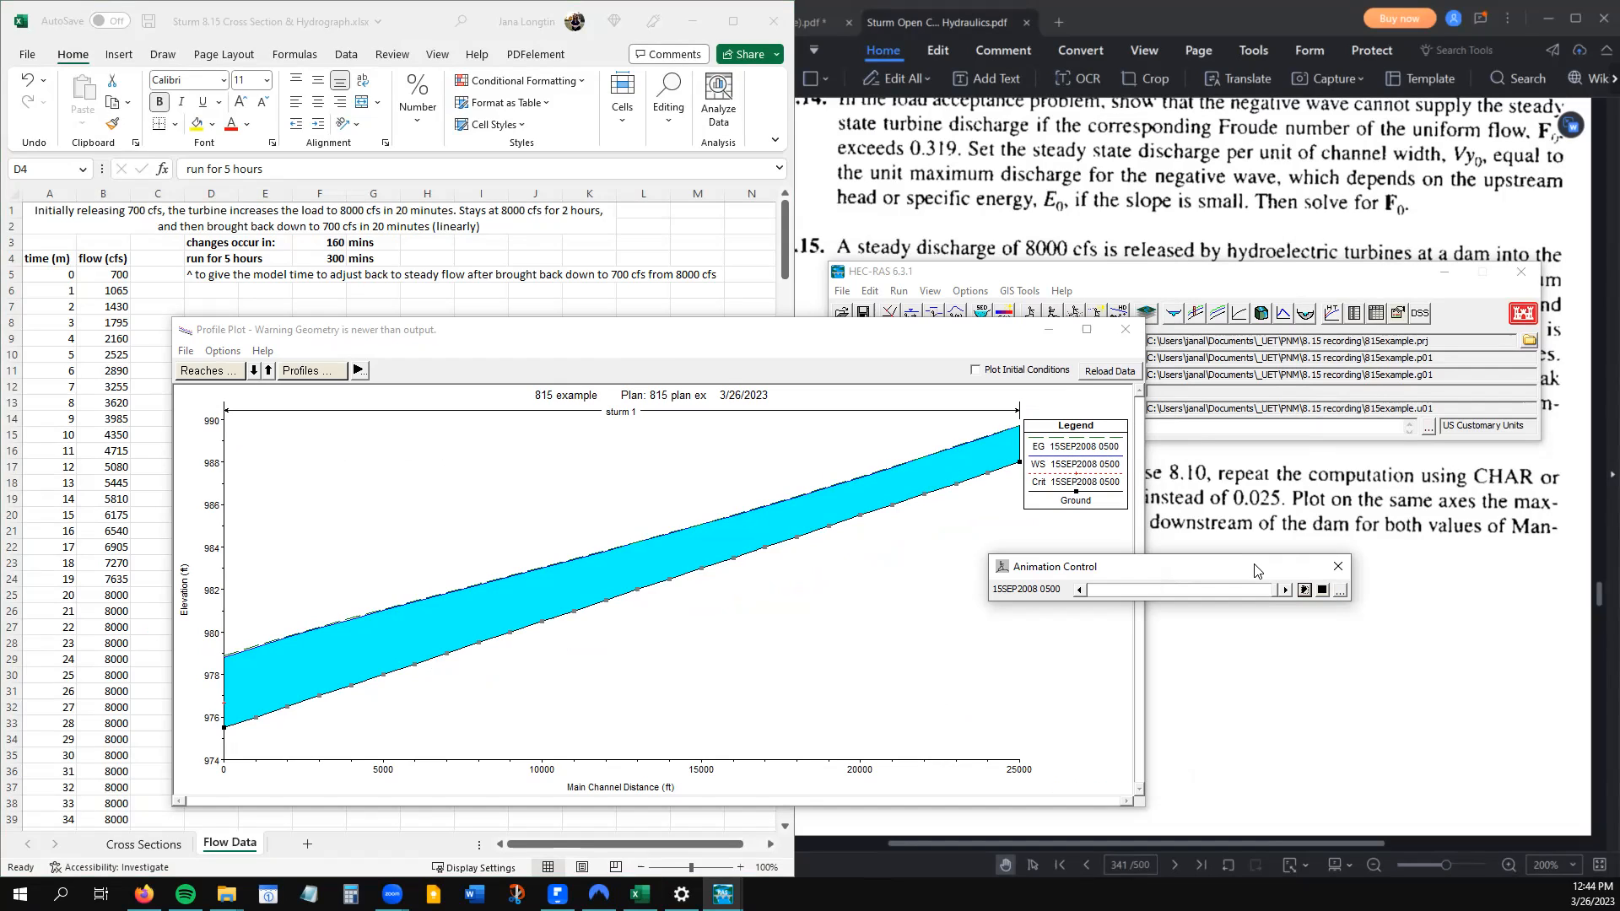
click(1338, 566)
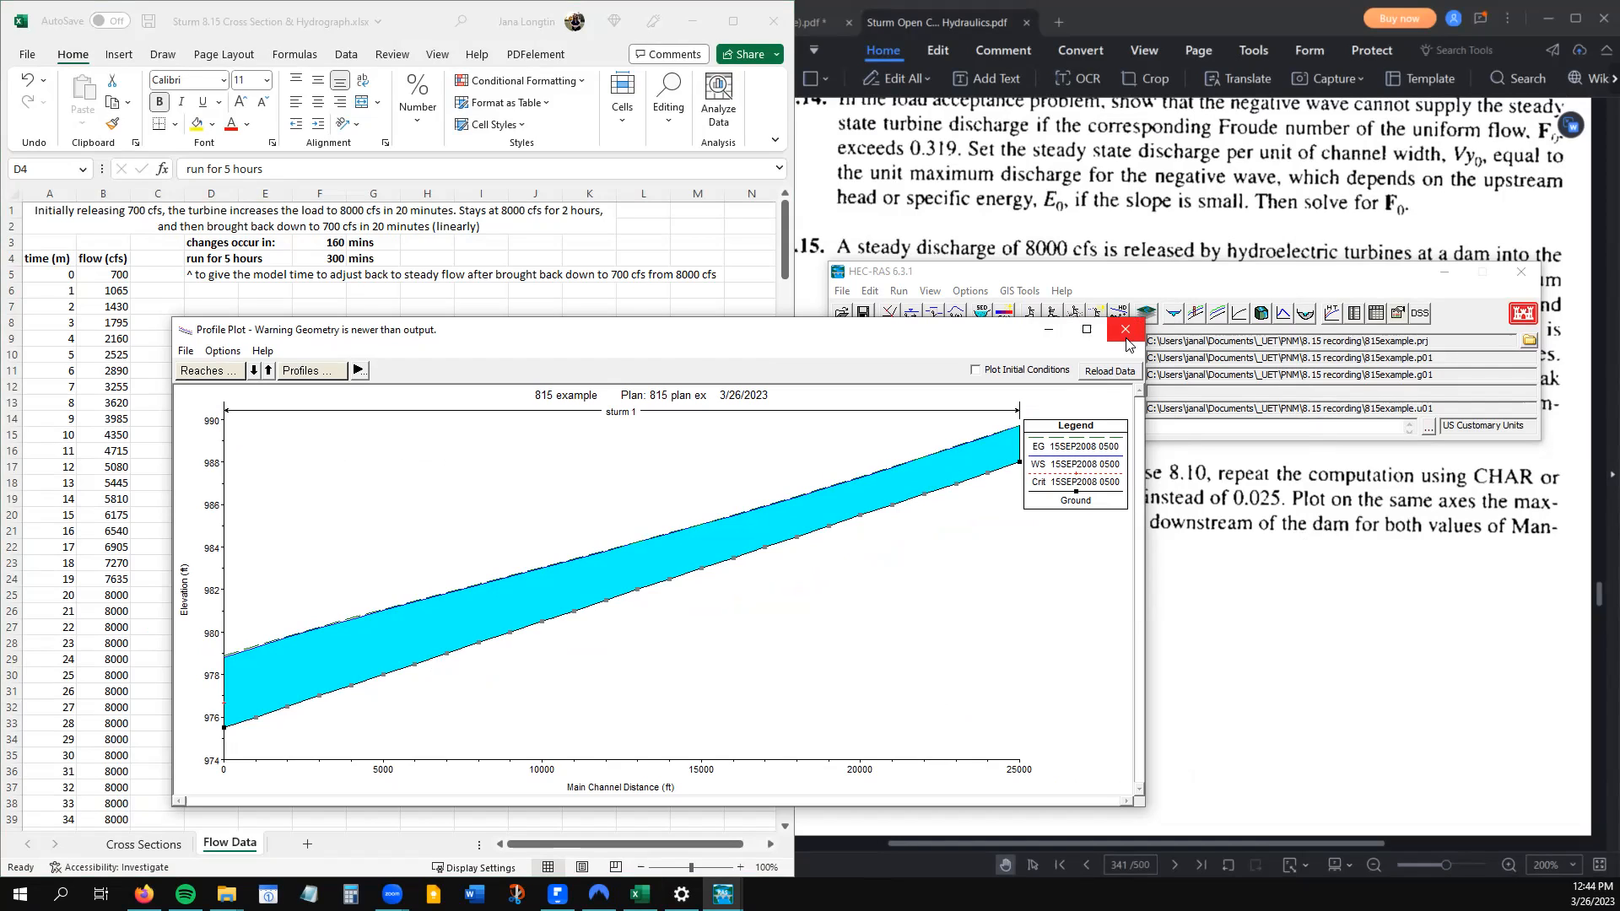
click(1126, 342)
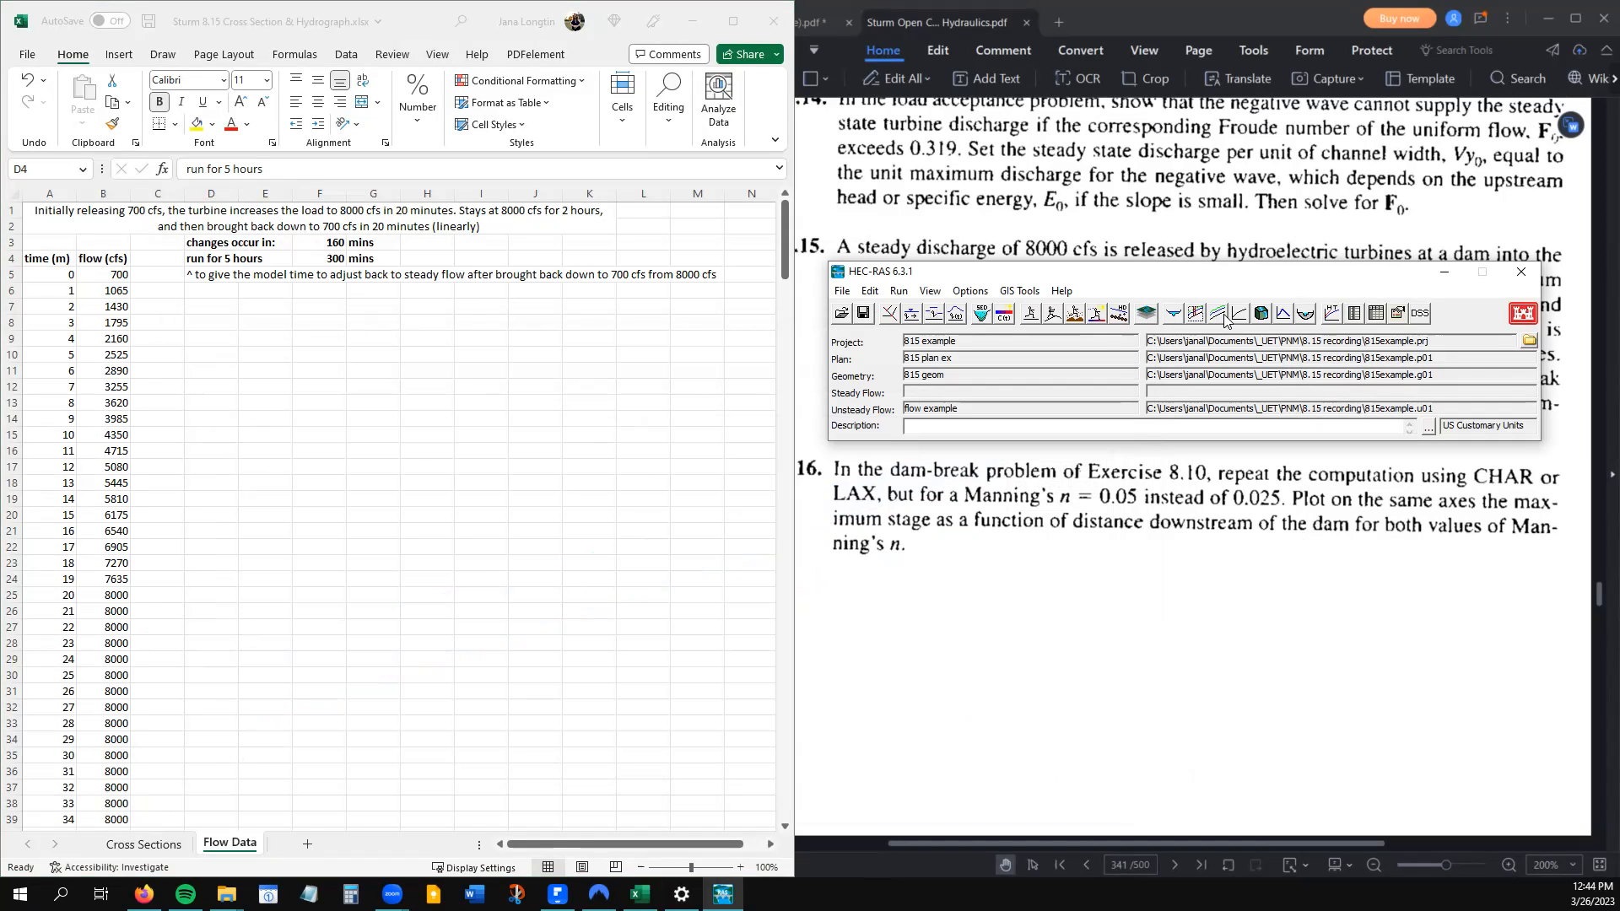
Open the stage and flow hydrograph for river station 25000 and enlarge its window to inspect the curves
click(1283, 314)
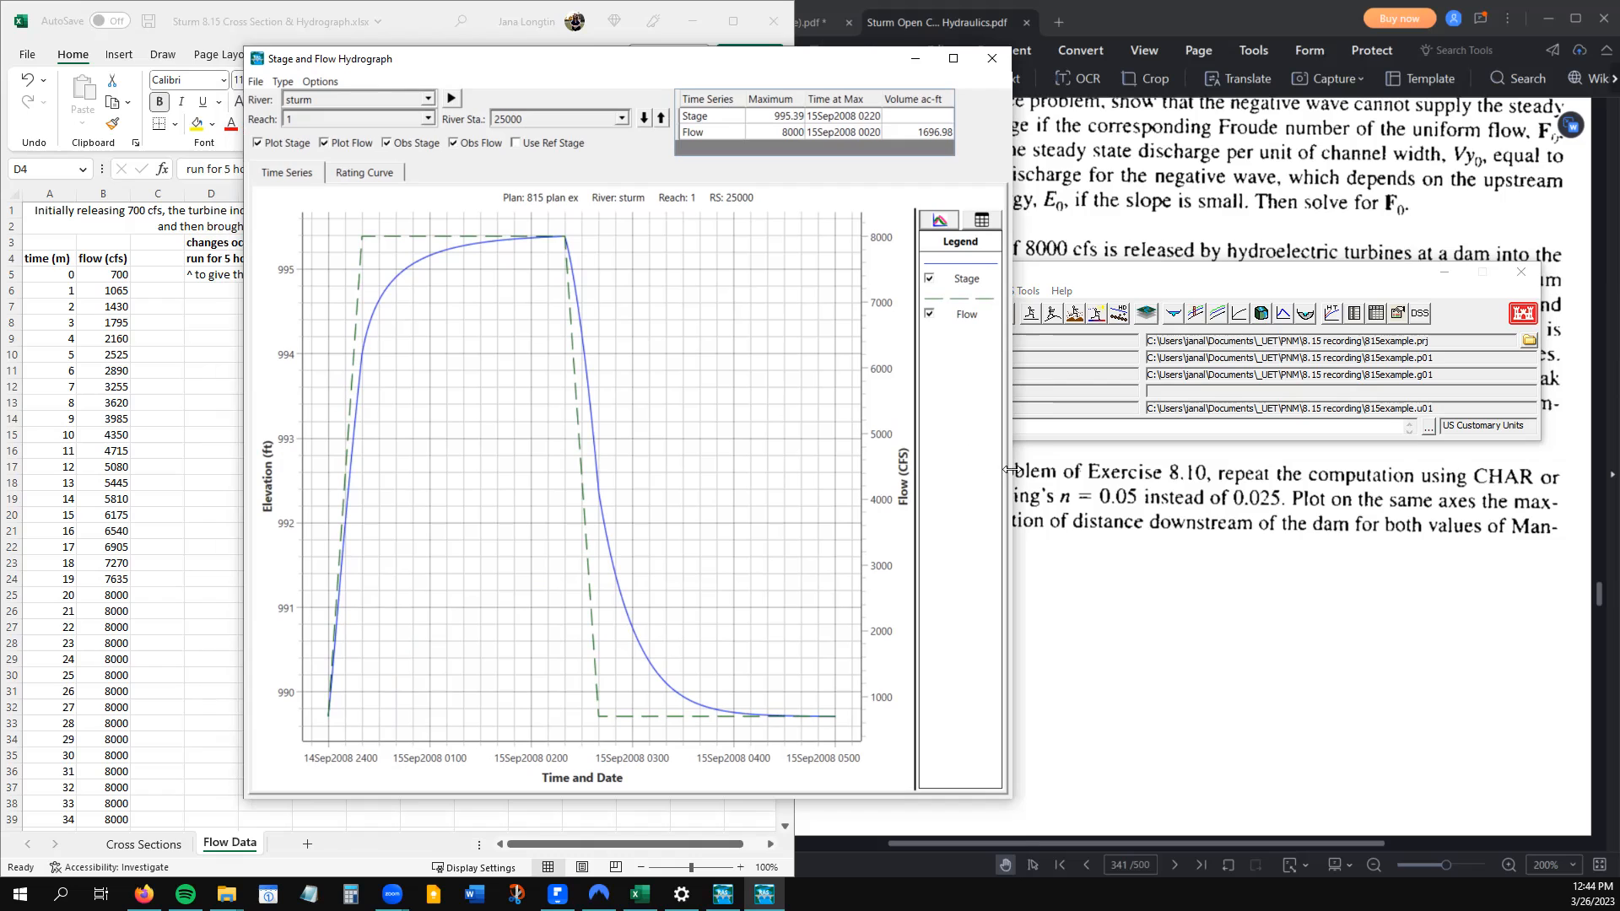
drag(1014, 471, 1325, 471)
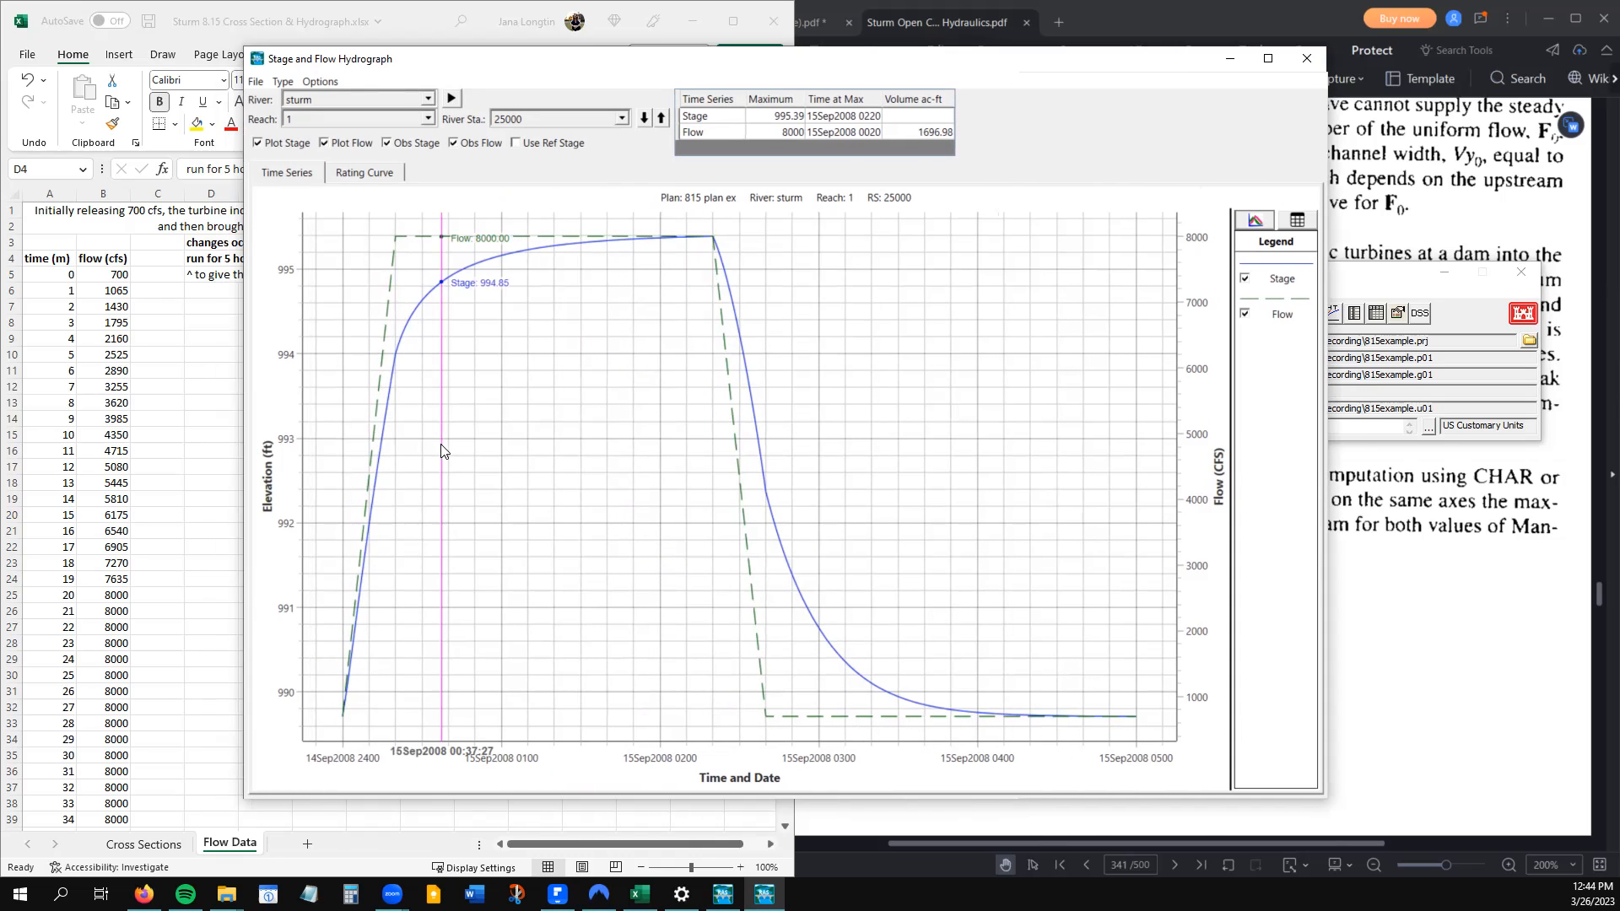
drag(242, 567, 178, 571)
drag(896, 67, 758, 61)
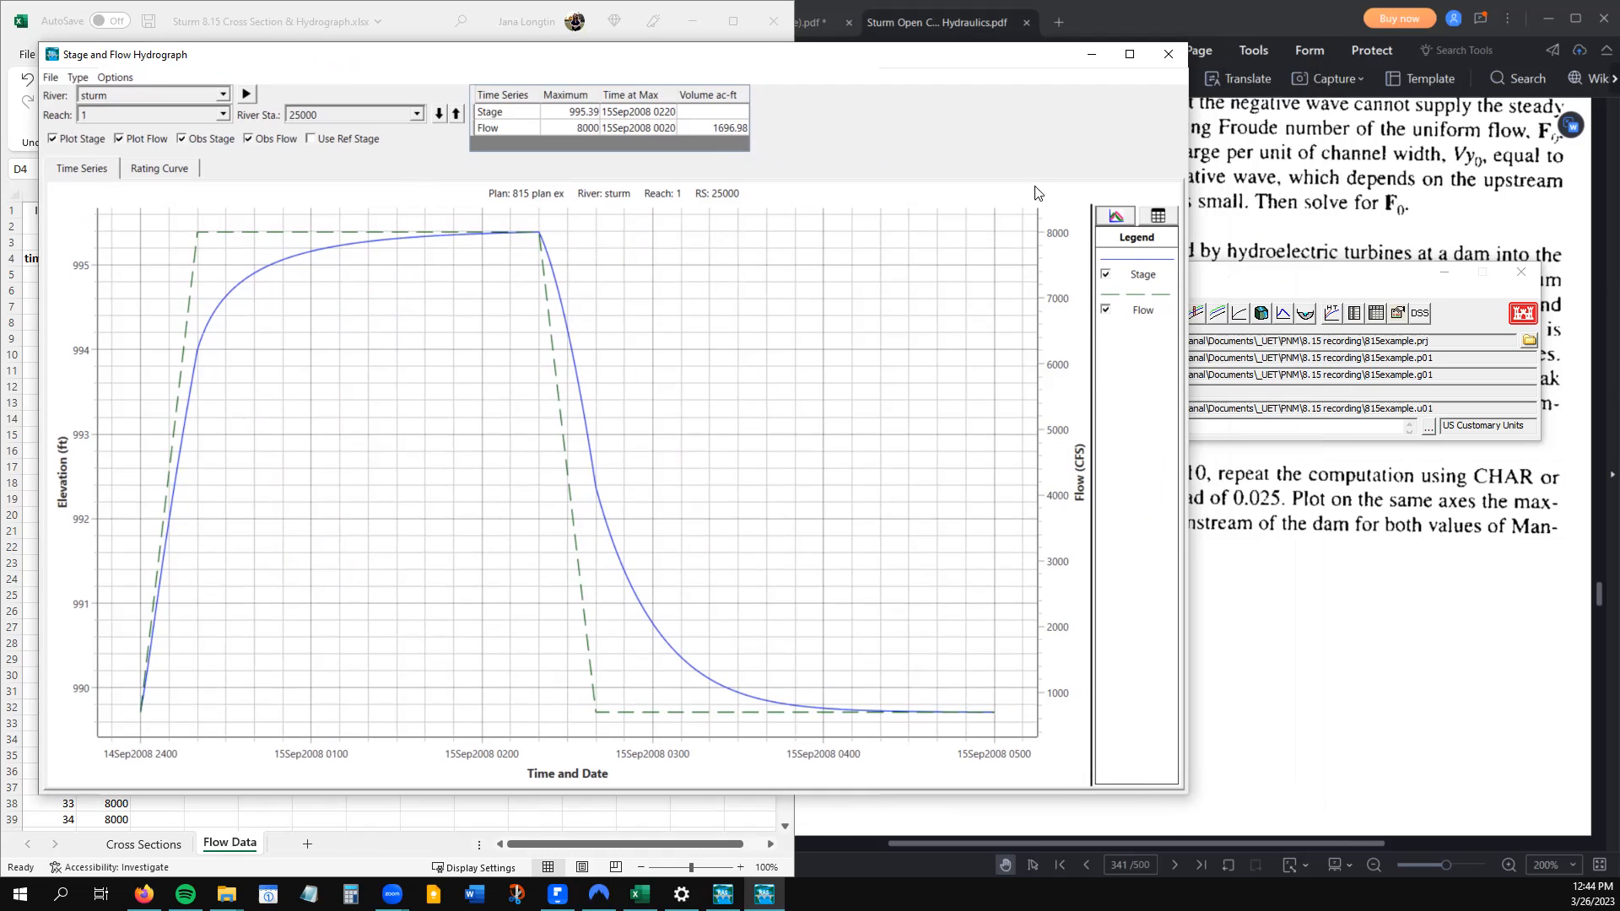
Display the stage and flow hydrograph at the downstream end, river station 0
click(1340, 271)
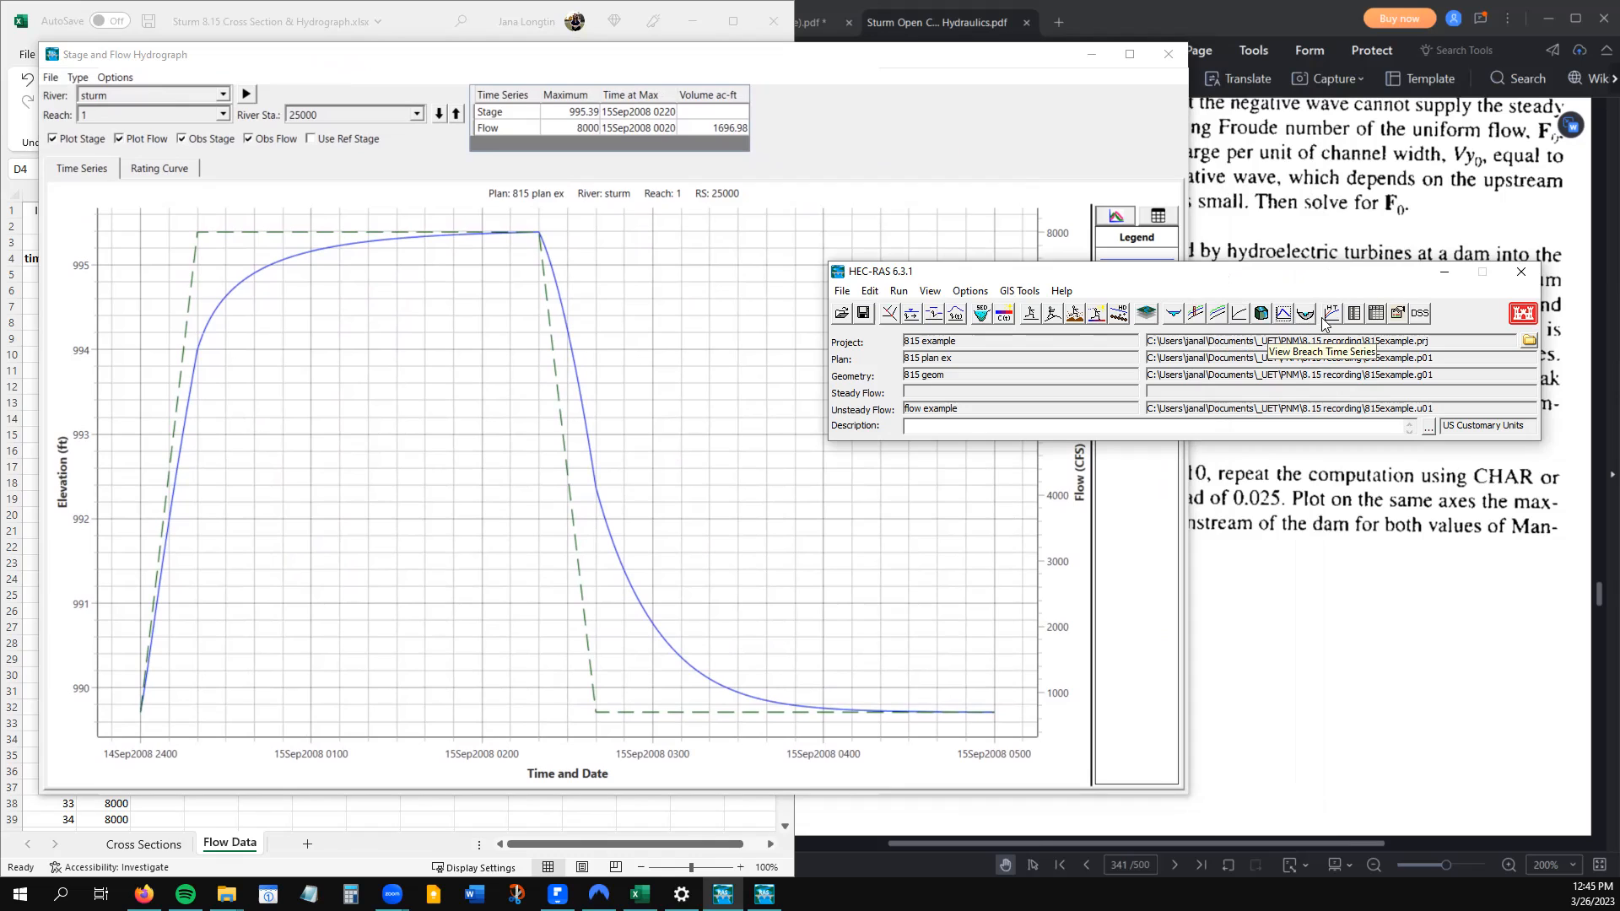
click(917, 68)
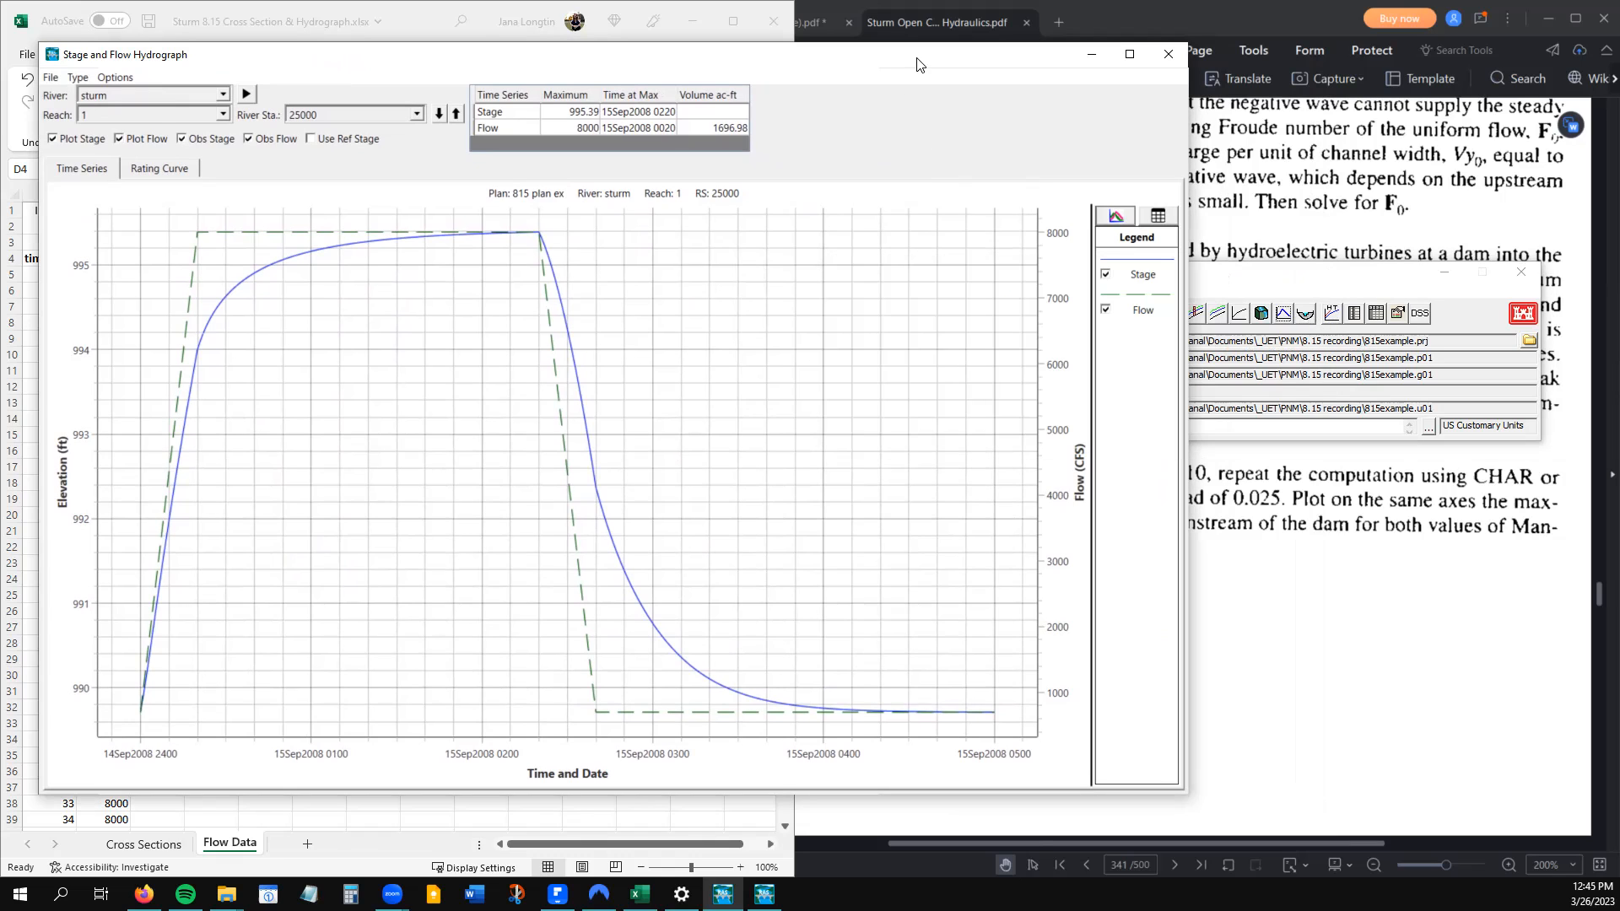
click(419, 115)
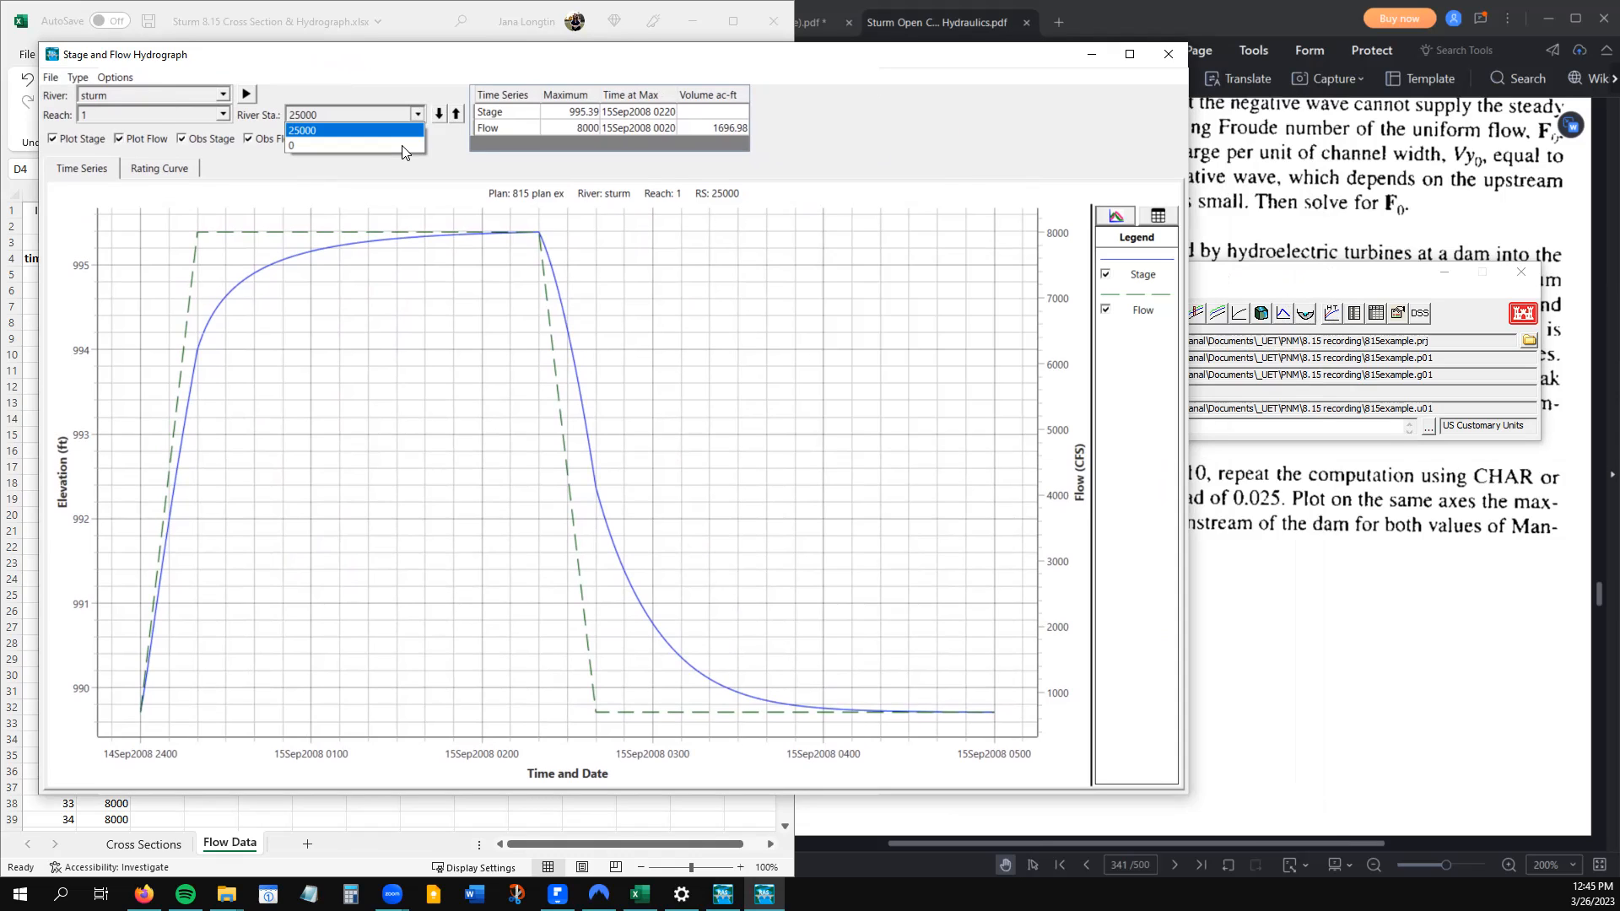
click(402, 145)
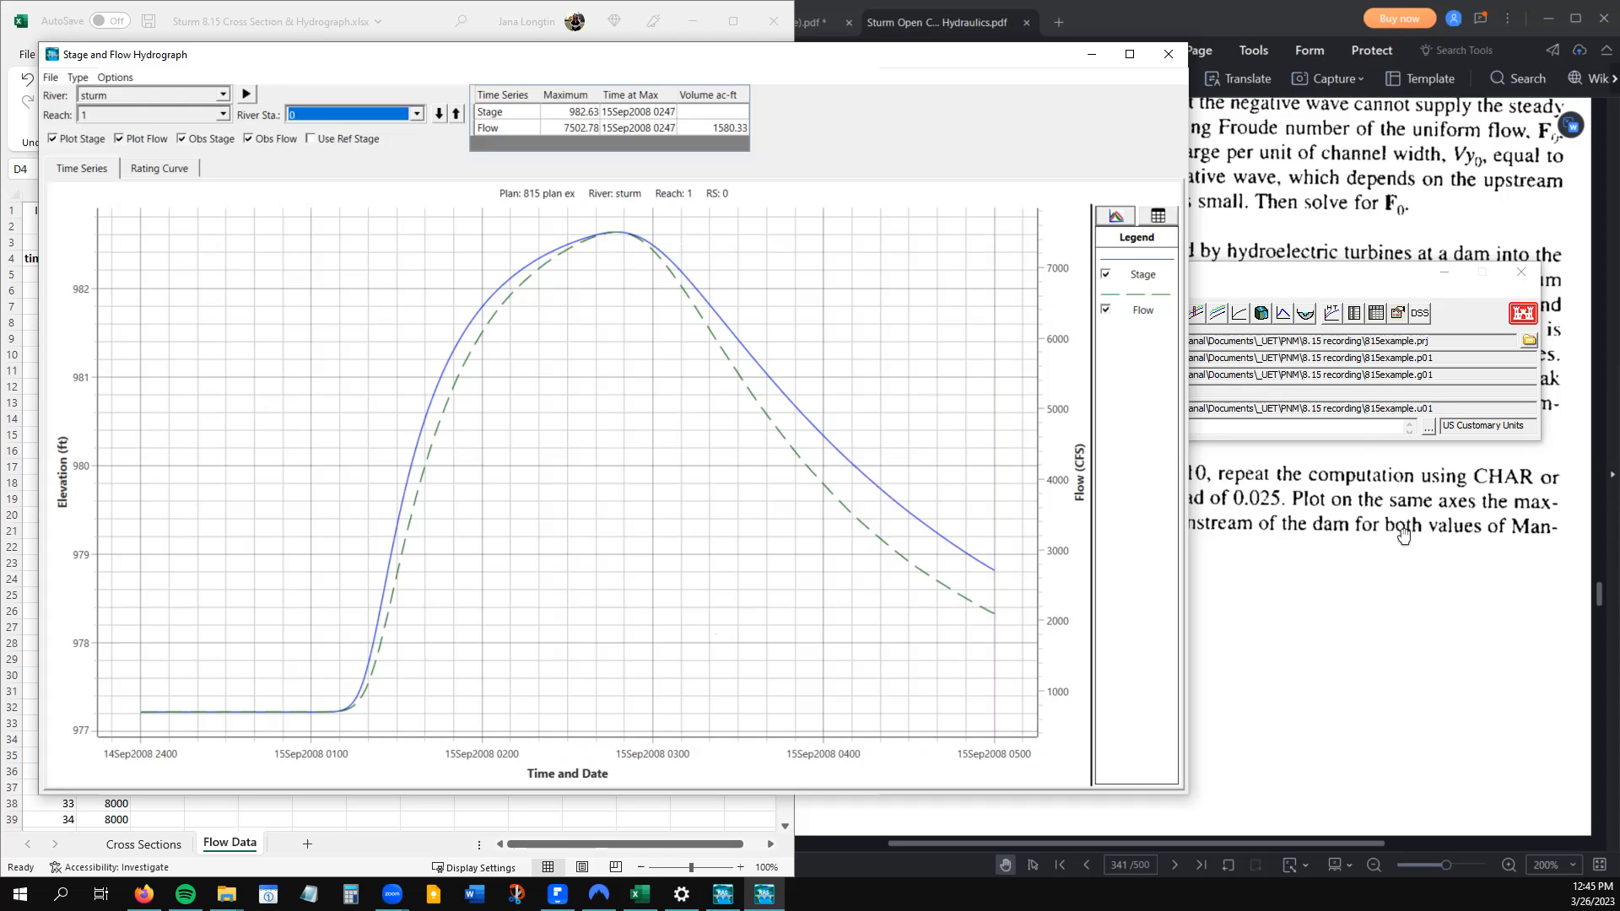
Reread what Exercise 8.15 asks, and examine the peak of the hydrograph at river station 0
click(1404, 451)
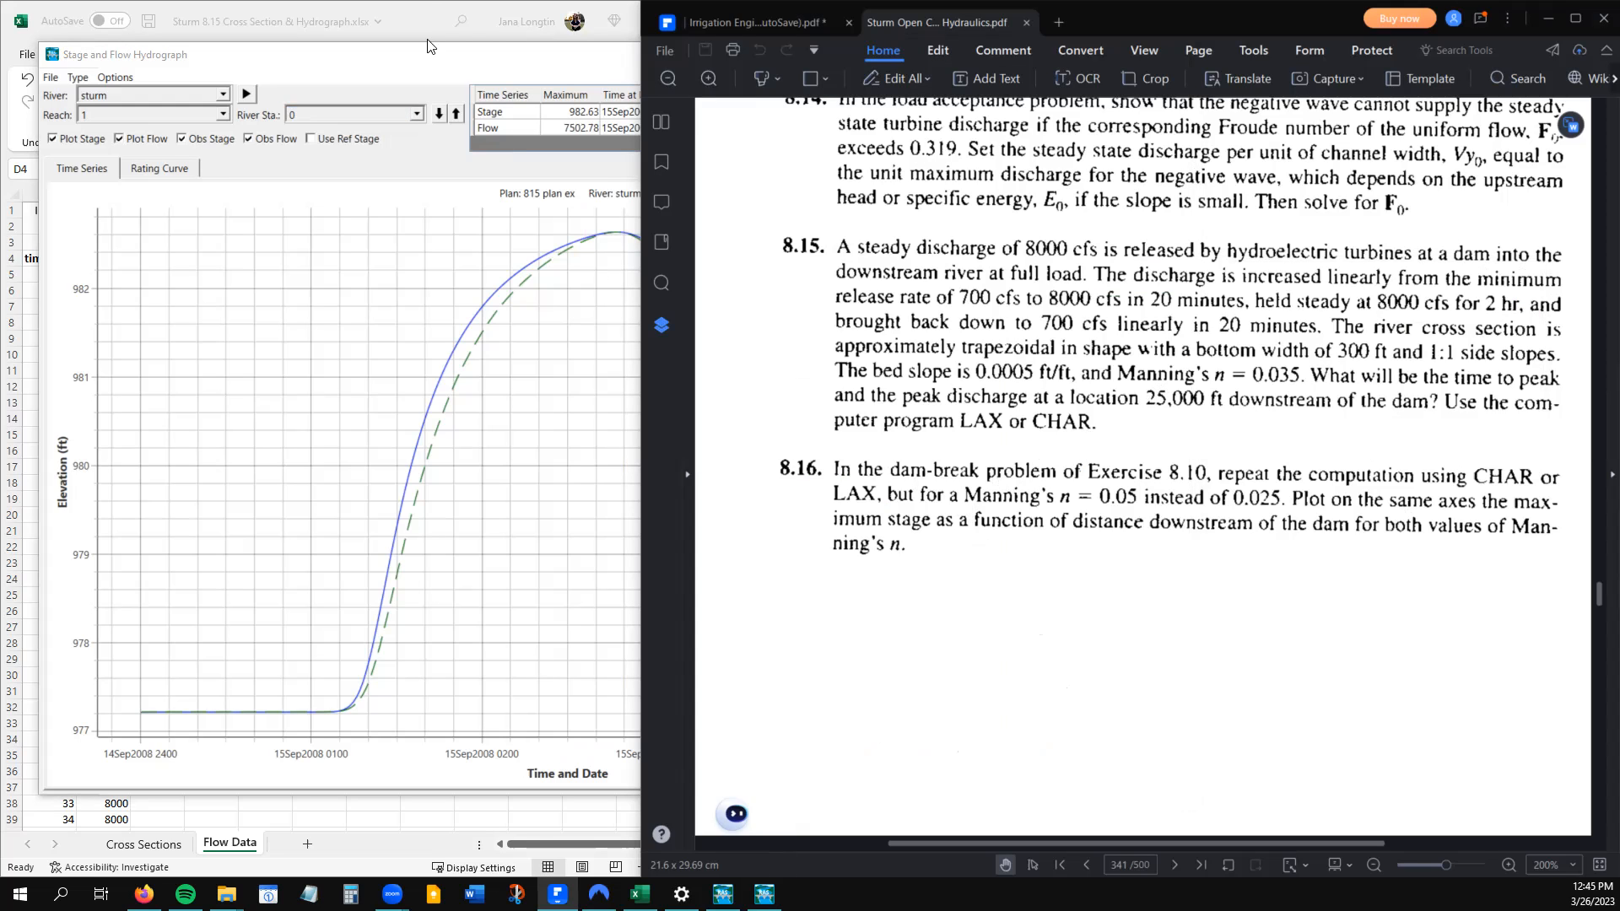
click(594, 182)
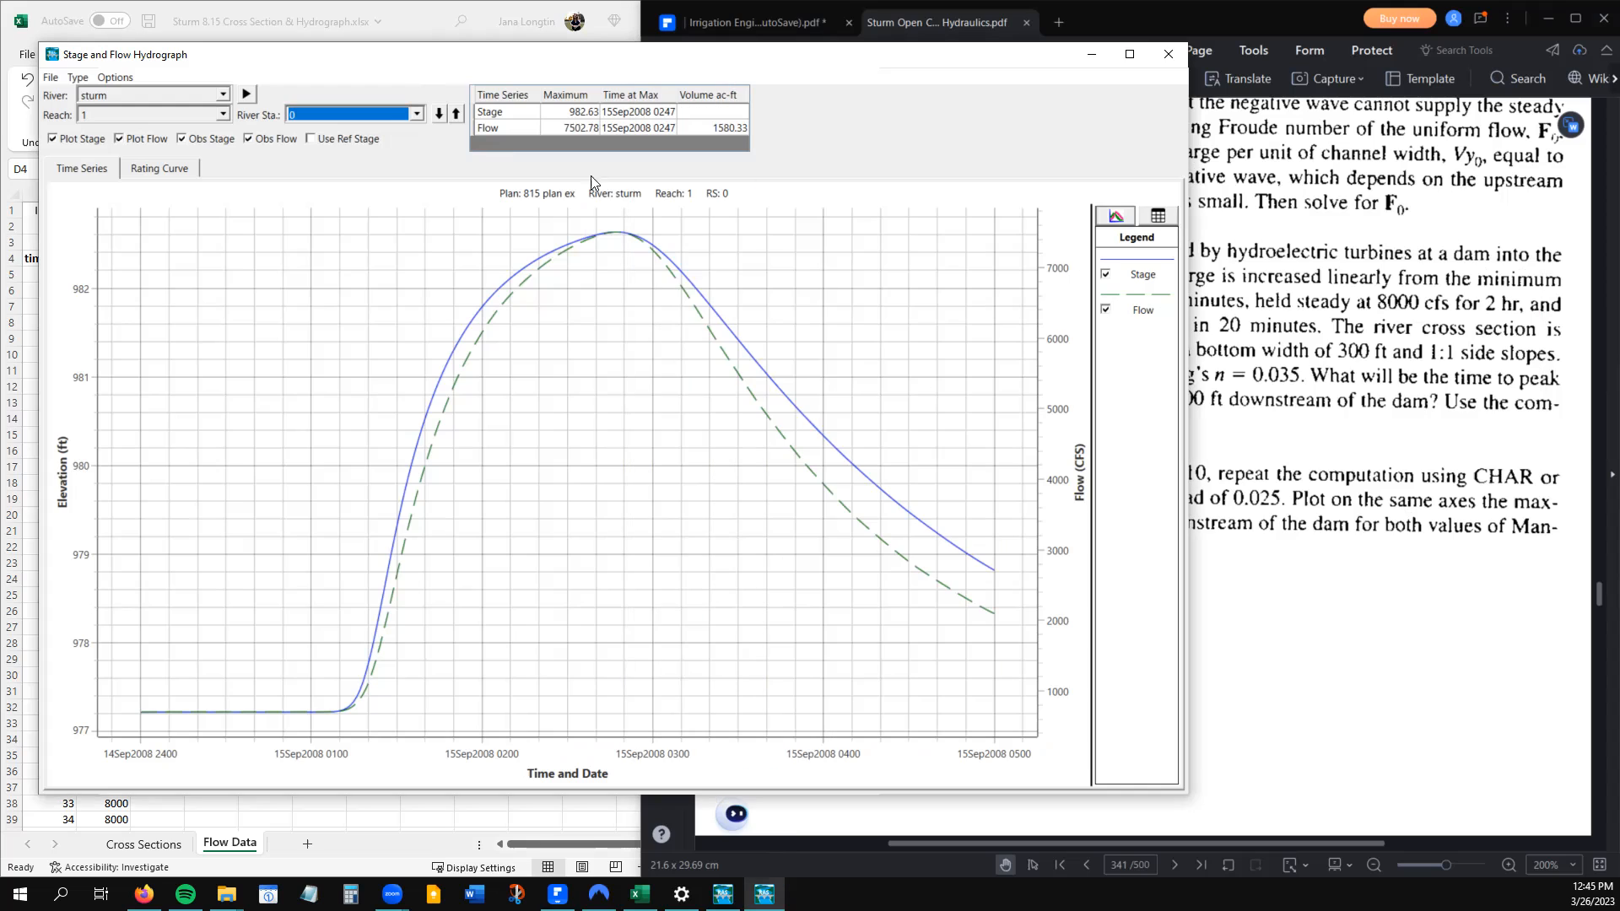
click(615, 237)
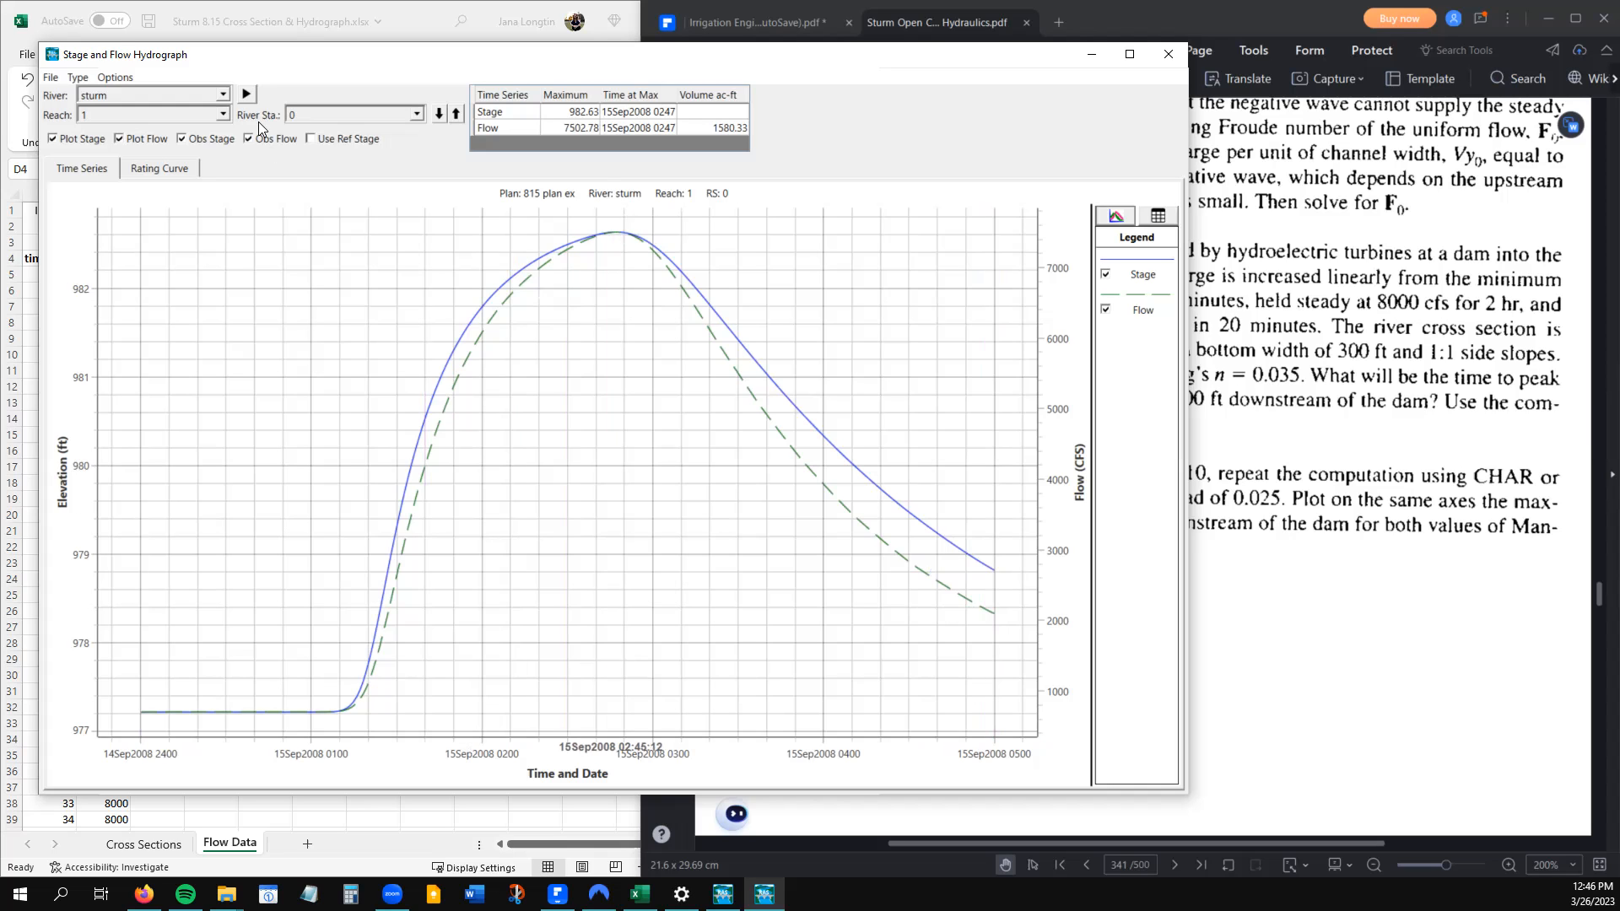
Look through the hydrograph's type and display options, close it, and return to the main project window
click(78, 78)
click(80, 78)
click(115, 78)
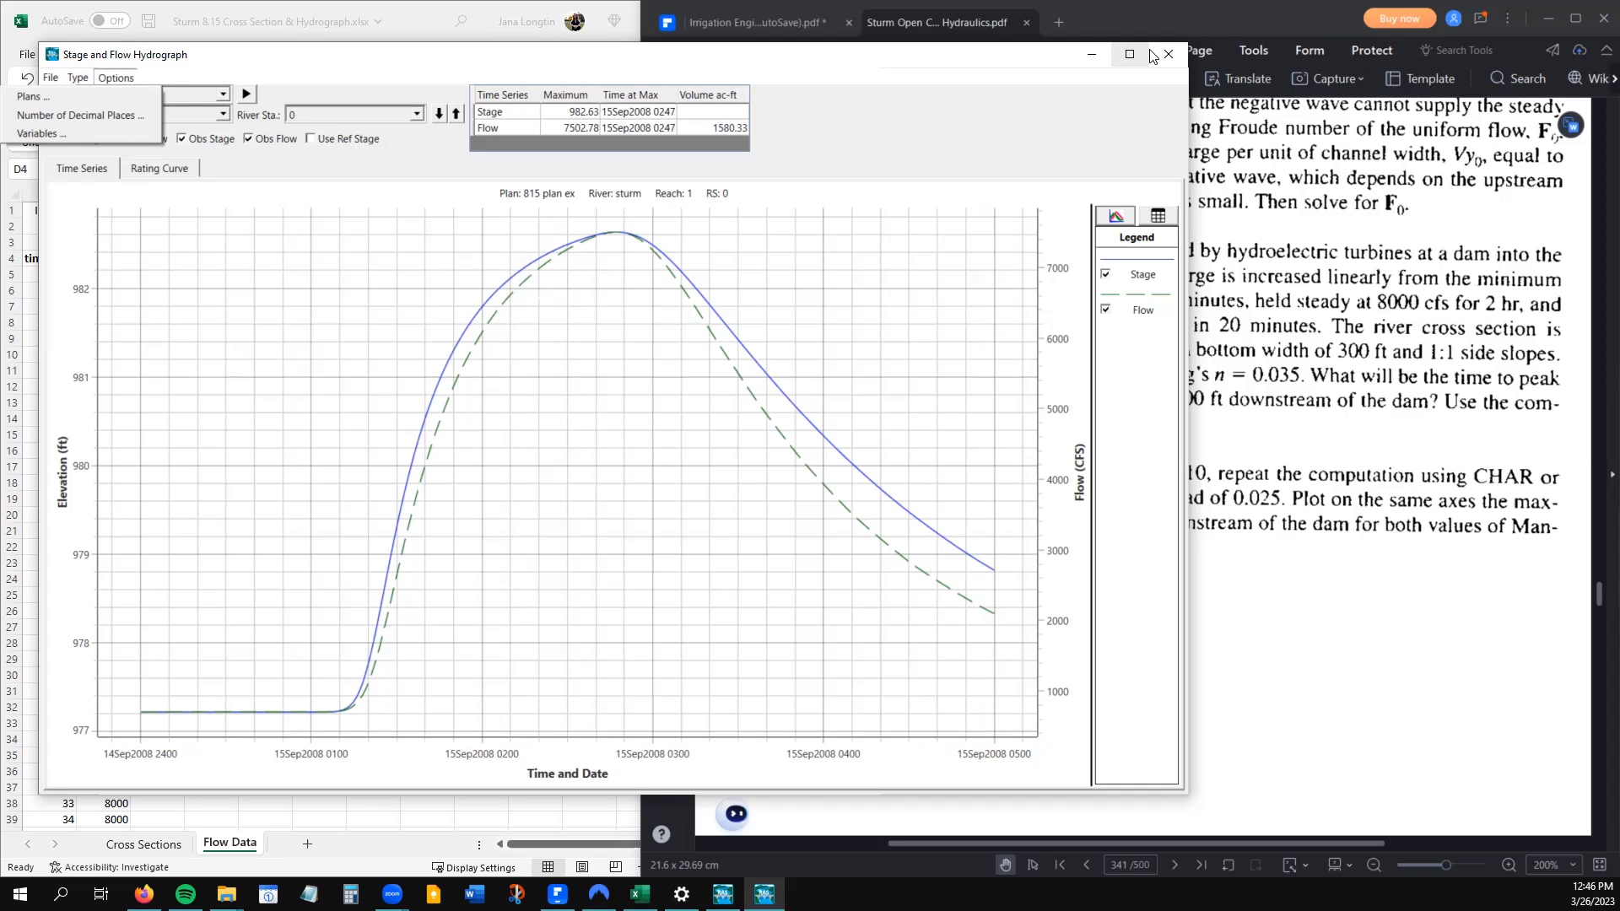
click(1177, 58)
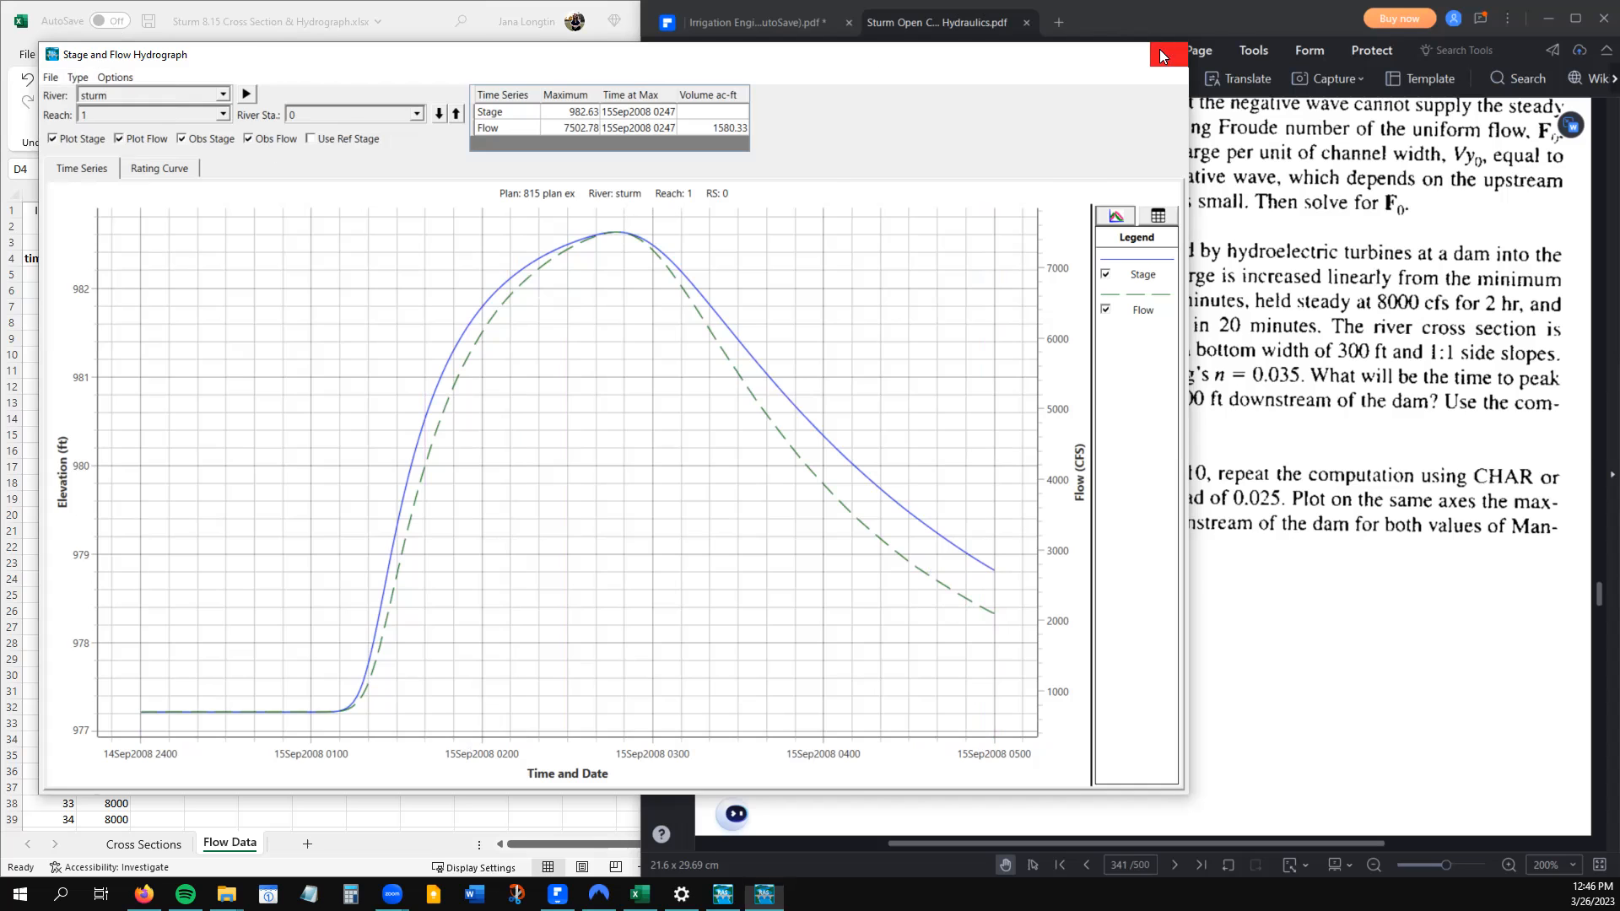
click(1161, 52)
click(723, 894)
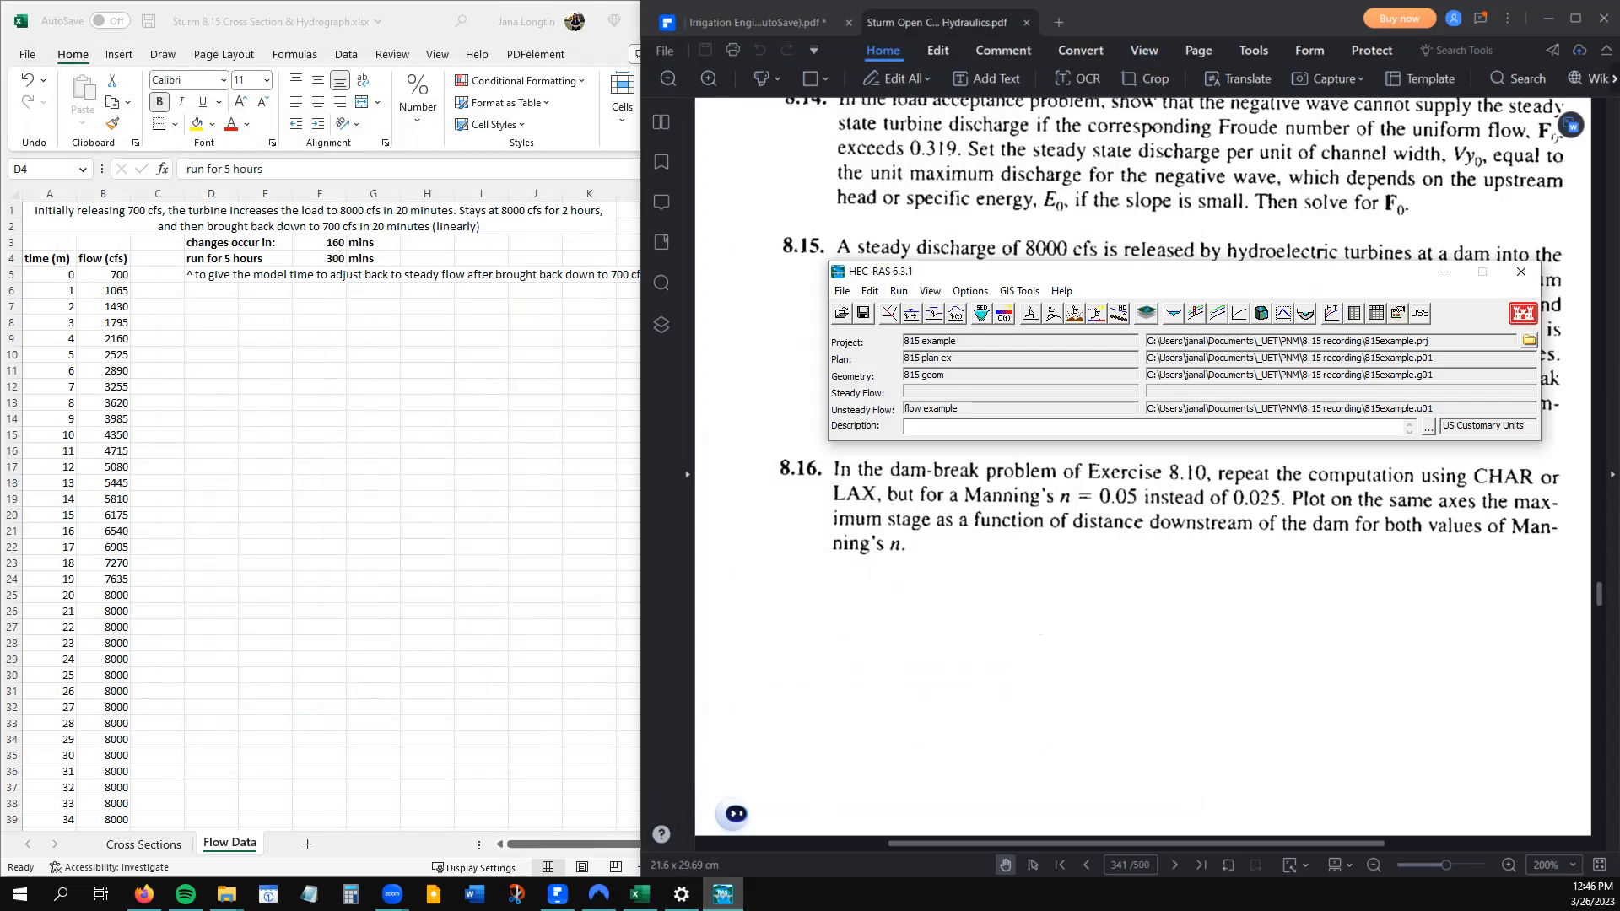
Review the detailed cross-section output table for river station 15000 under the Max WS profile, and close the table
click(1357, 316)
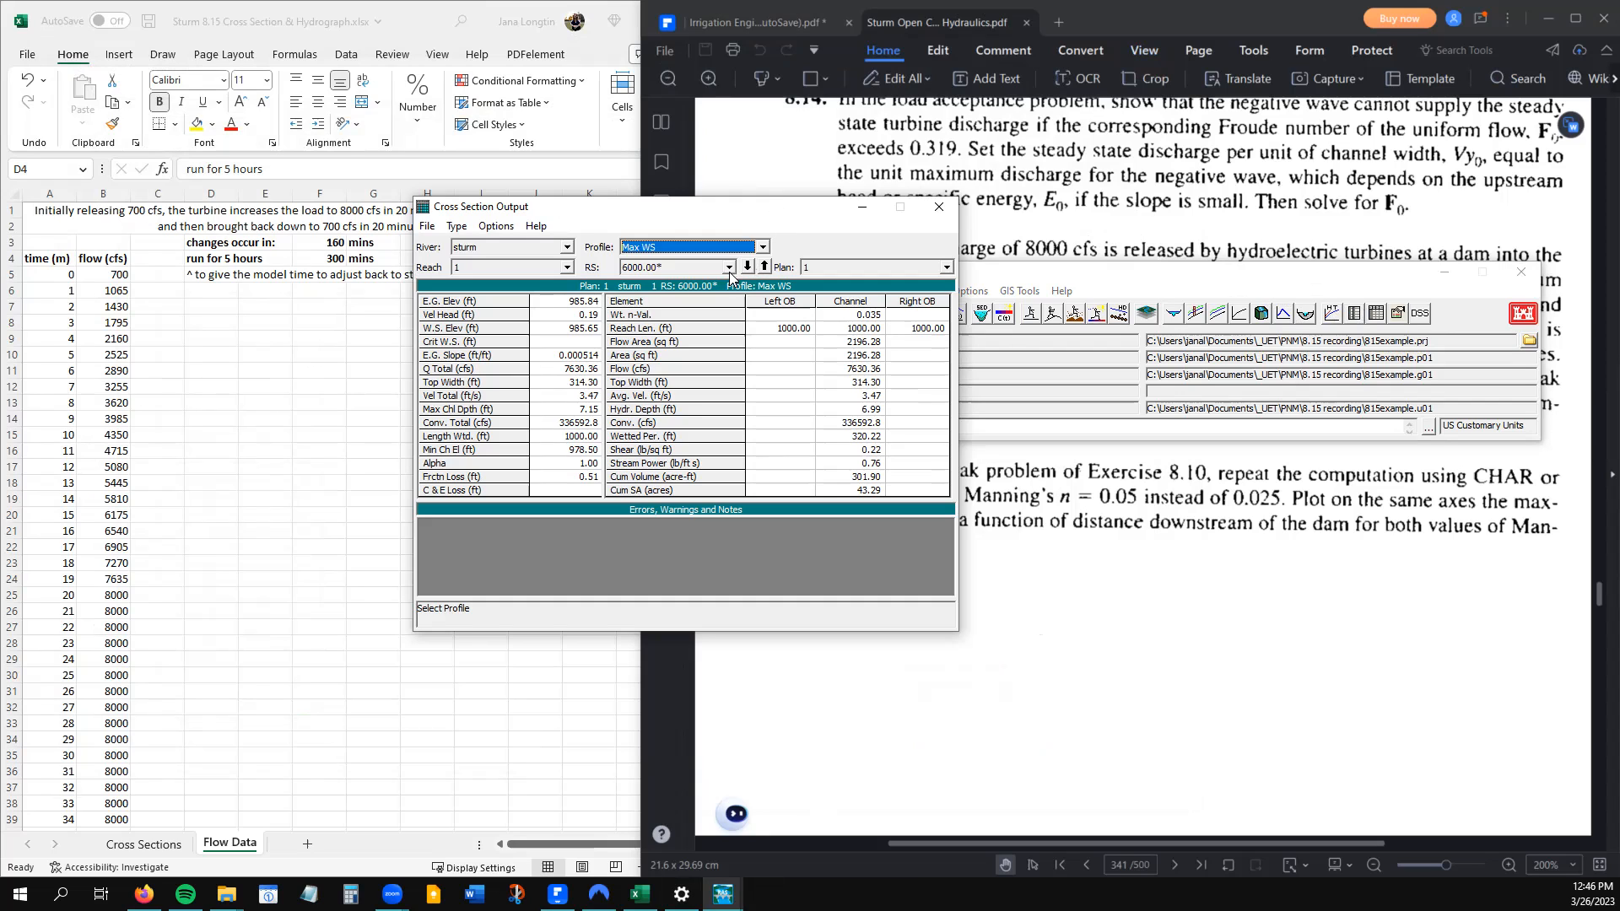
click(729, 269)
drag(732, 341, 731, 314)
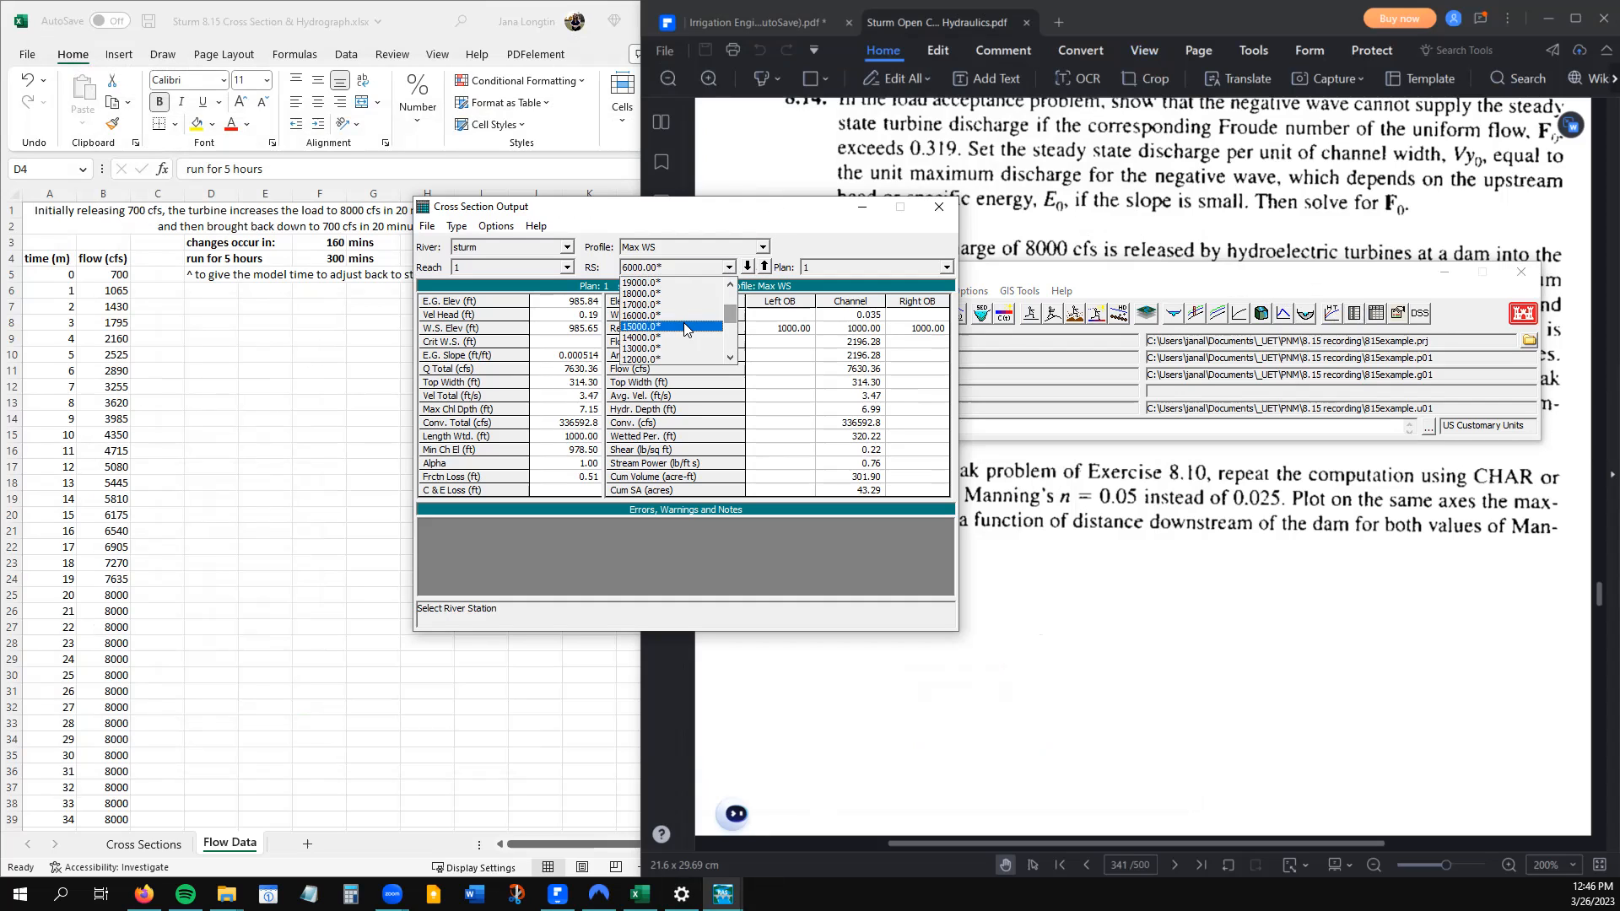
click(682, 324)
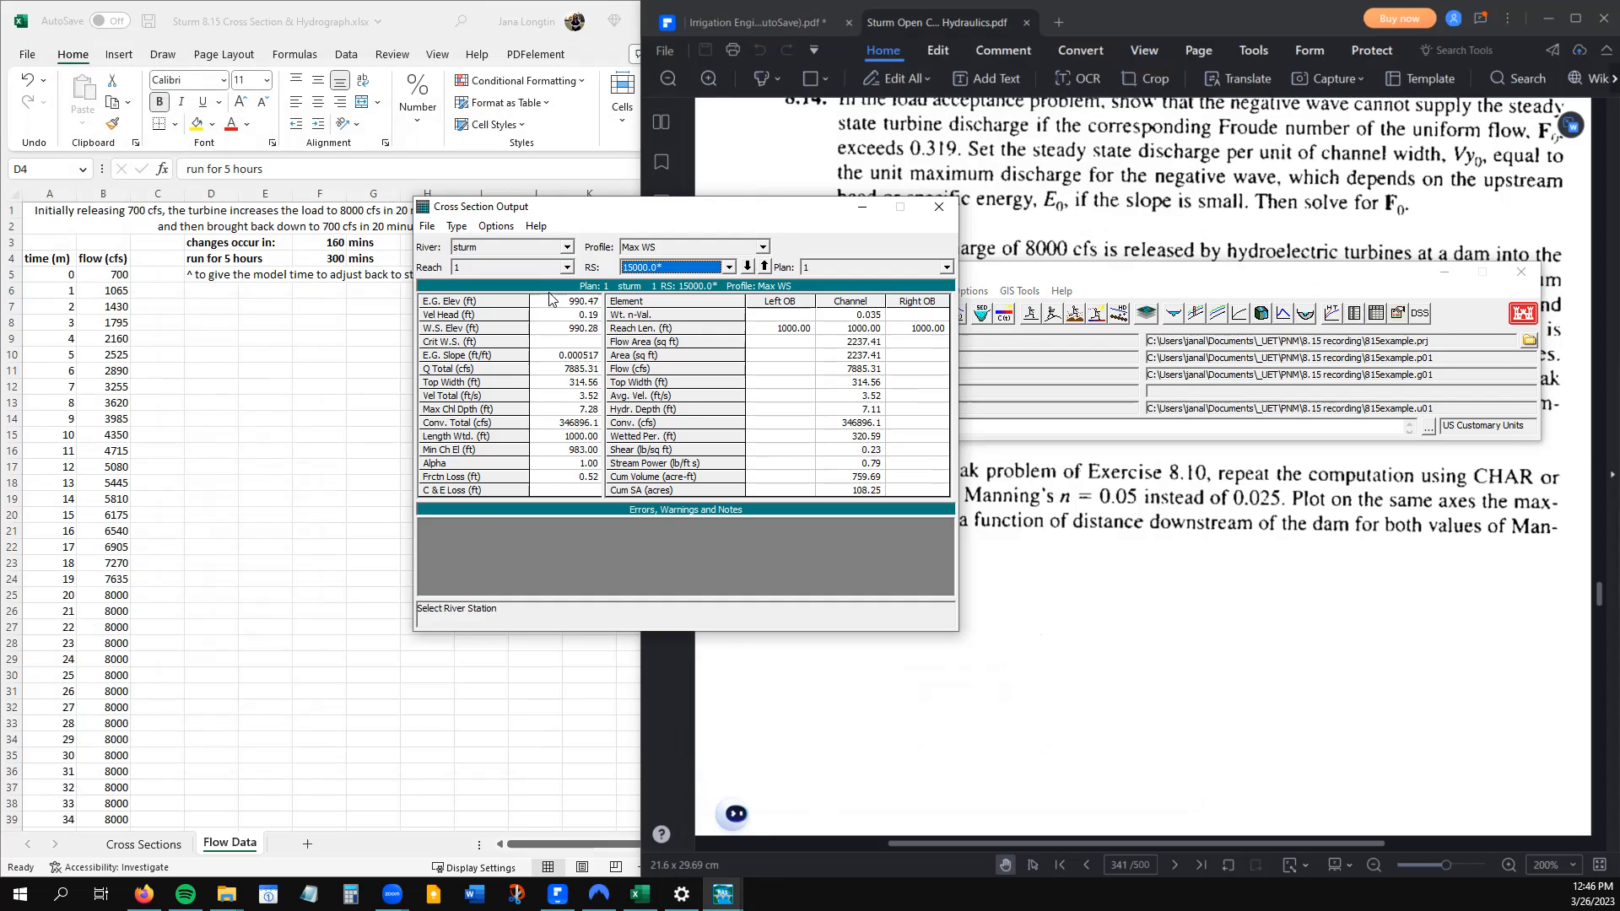
drag(551, 305, 564, 477)
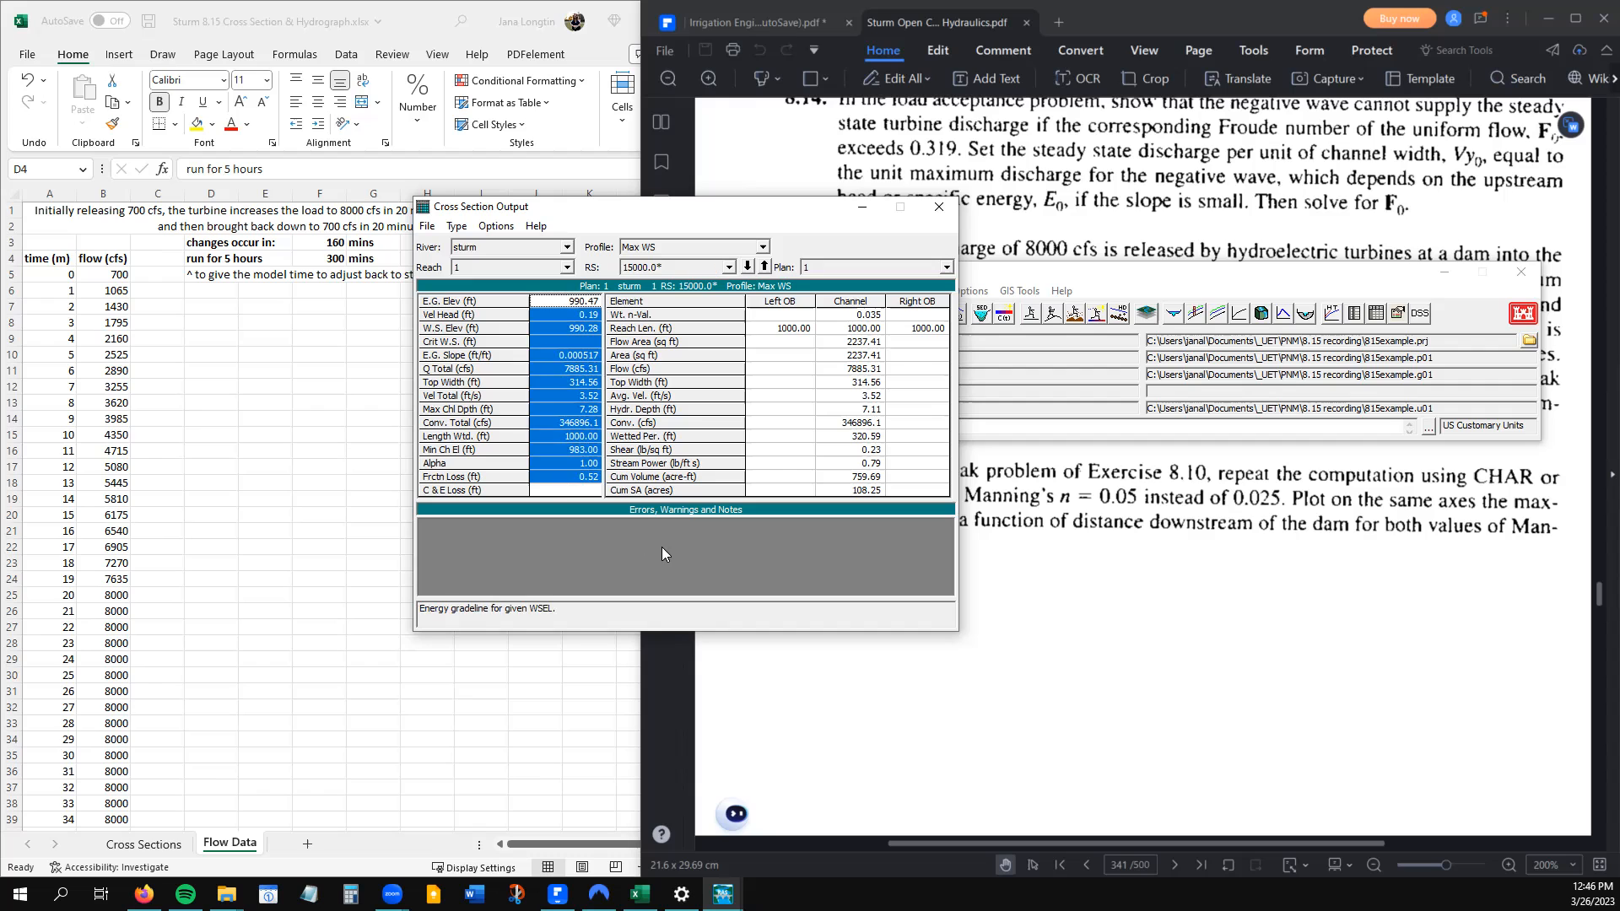
click(939, 207)
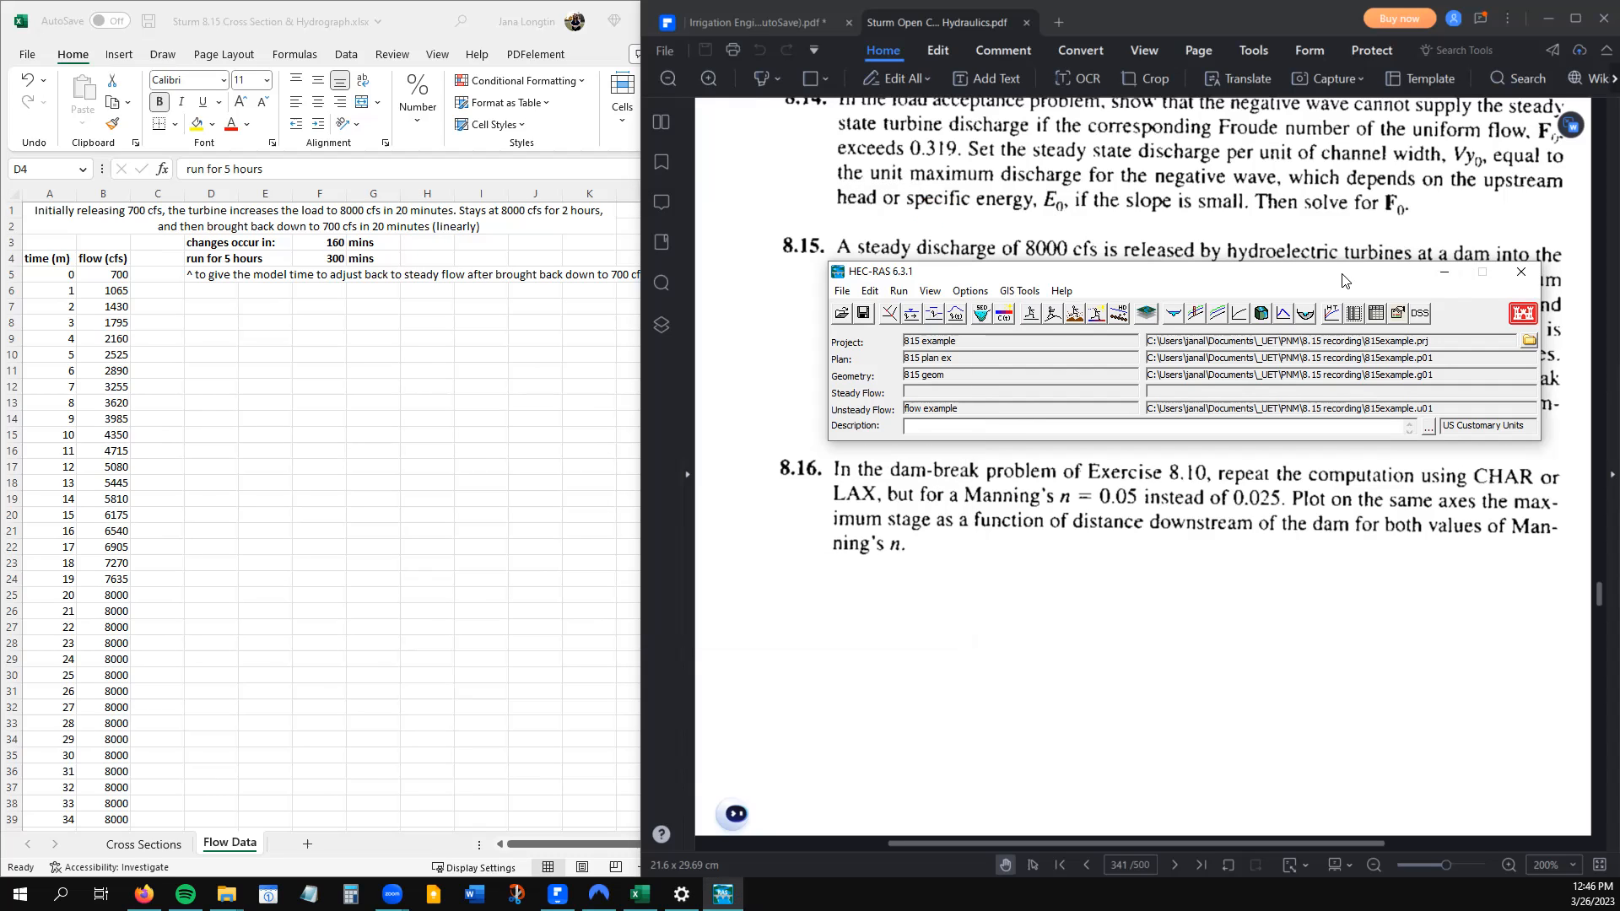
drag(1354, 279, 1297, 302)
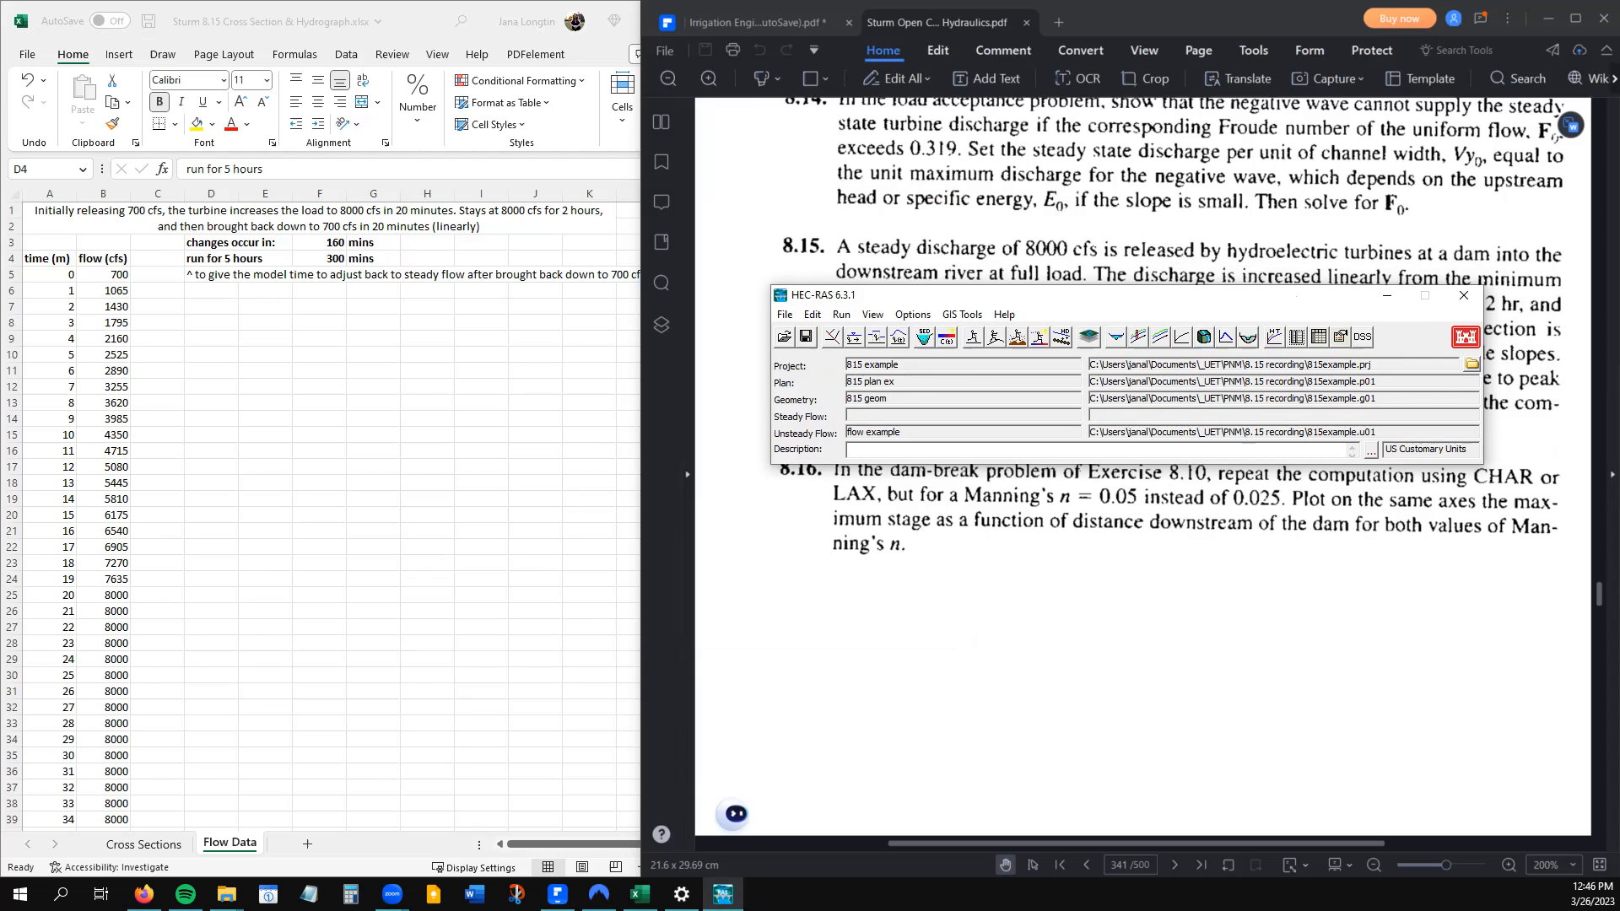